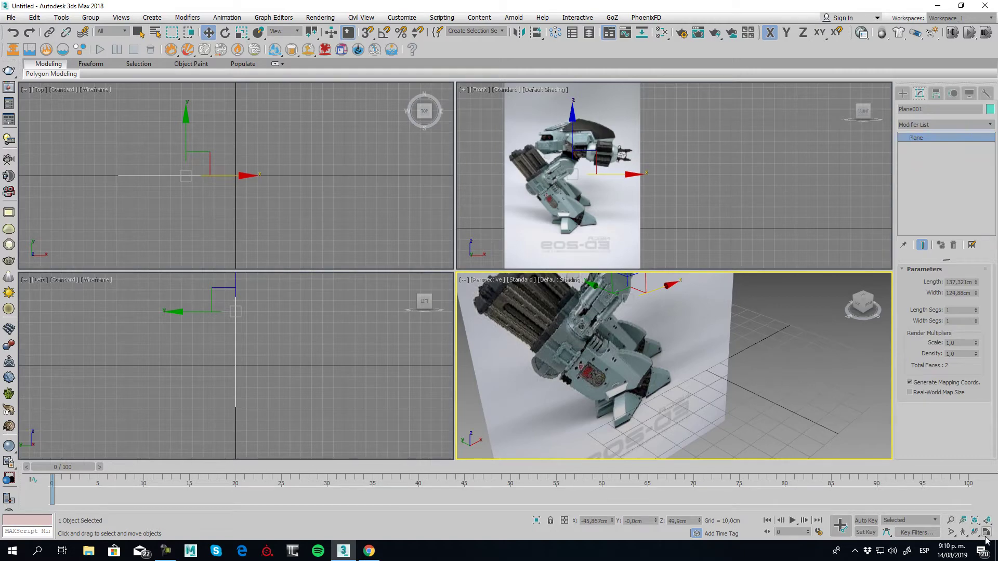
# - Maximize the Perspective view and examine the robot reference image, focusing on the legs, feet and upper body
pyautogui.click(986, 531)
pyautogui.scroll(5, 525, 328)
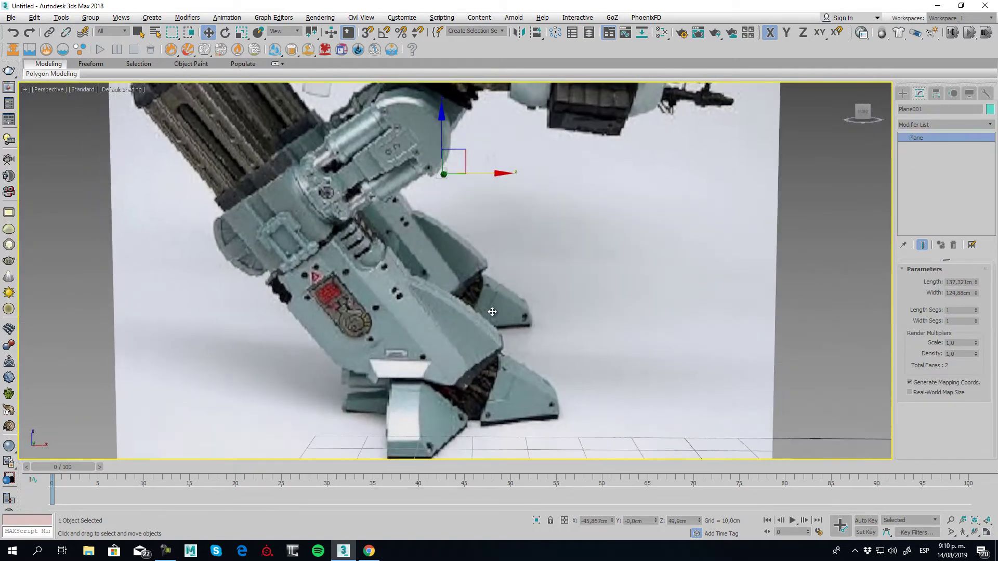
pyautogui.moveTo(493, 312); pyautogui.dragTo(461, 285, button='middle')
pyautogui.scroll(-3, 461, 285)
pyautogui.scroll(5, 404, 311)
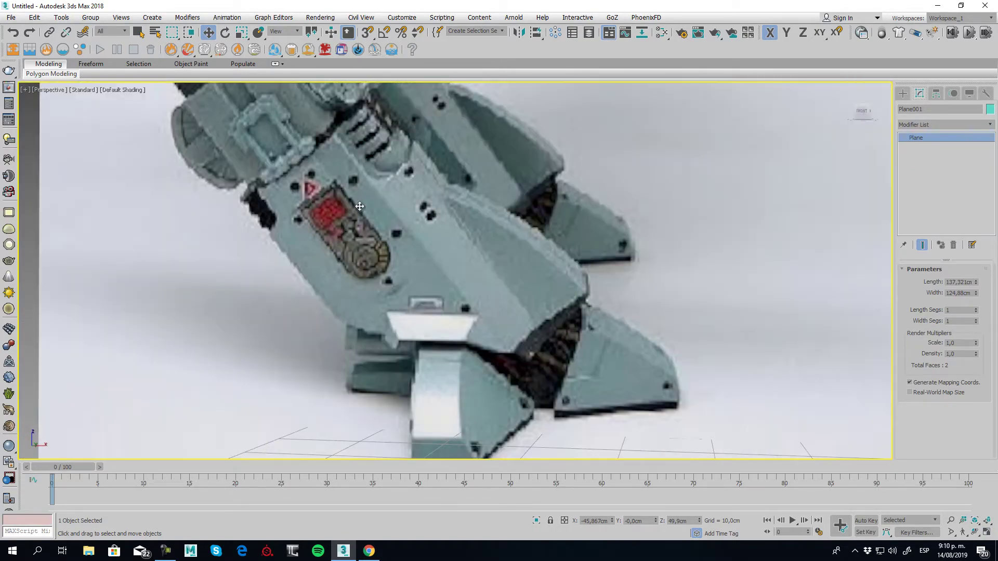
pyautogui.scroll(-5, 359, 207)
pyautogui.scroll(4, 514, 184)
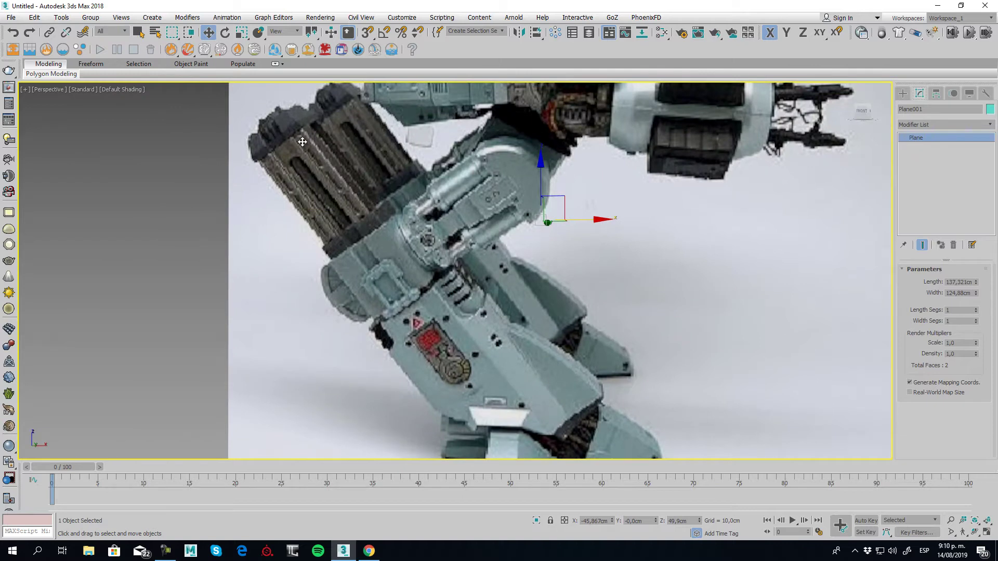
pyautogui.moveTo(444, 186); pyautogui.dragTo(446, 282, button='middle')
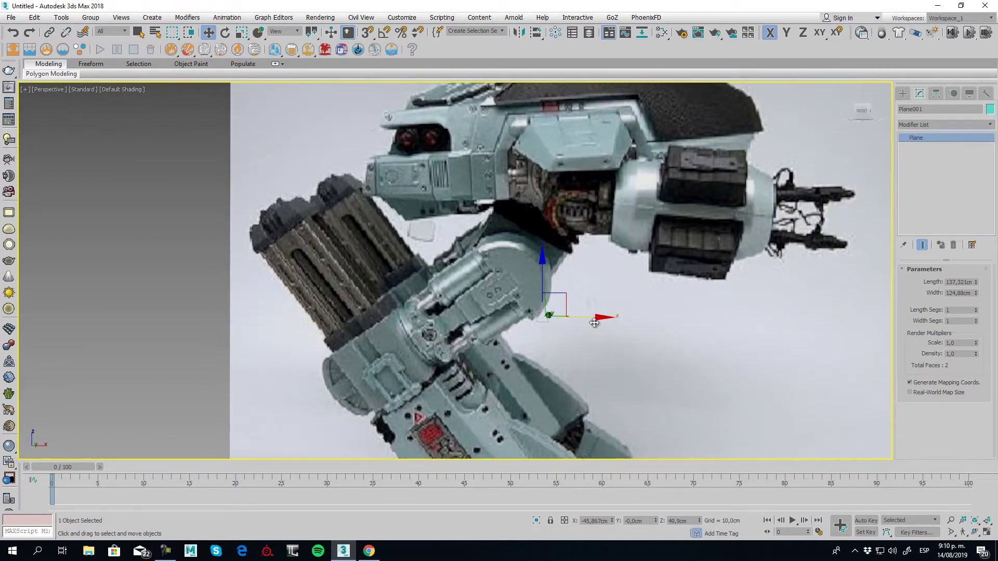
pyautogui.scroll(-6, 594, 323)
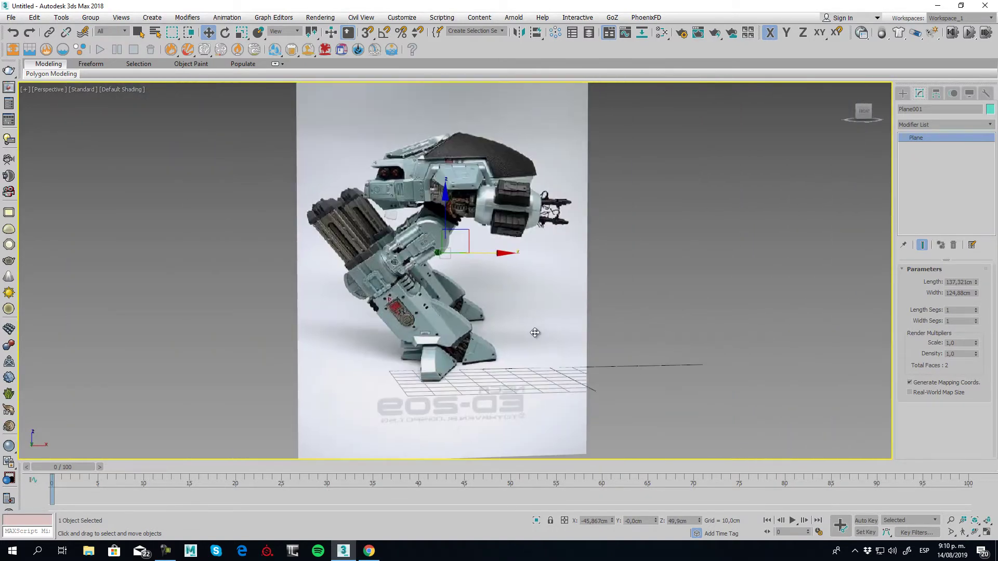
pyautogui.keyDown('alt'); pyautogui.moveTo(535, 333); pyautogui.dragTo(556, 350, button='middle'); pyautogui.keyUp('alt')
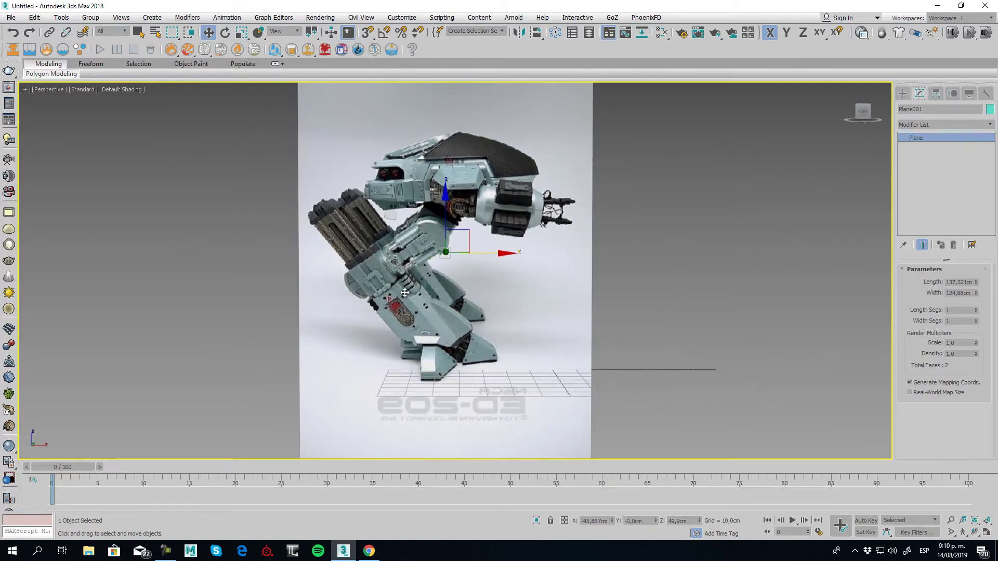
# - Move the reference image plane along X to about -134.6 cm, away from the origin, and check its placement in the Front view
pyautogui.scroll(-3, 505, 363)
pyautogui.moveTo(526, 326); pyautogui.dragTo(427, 326)
pyautogui.scroll(2, 530, 337)
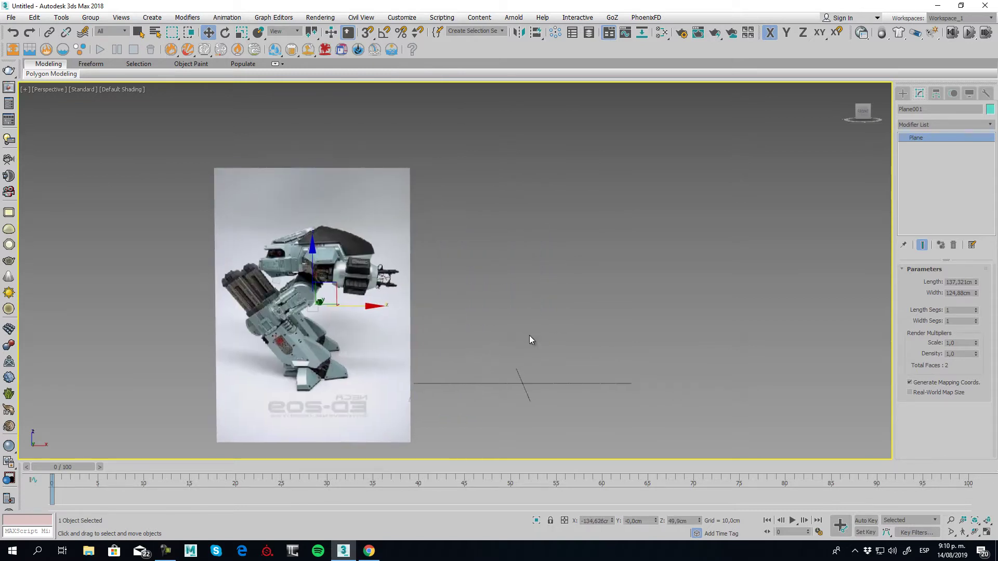
pyautogui.press('f')
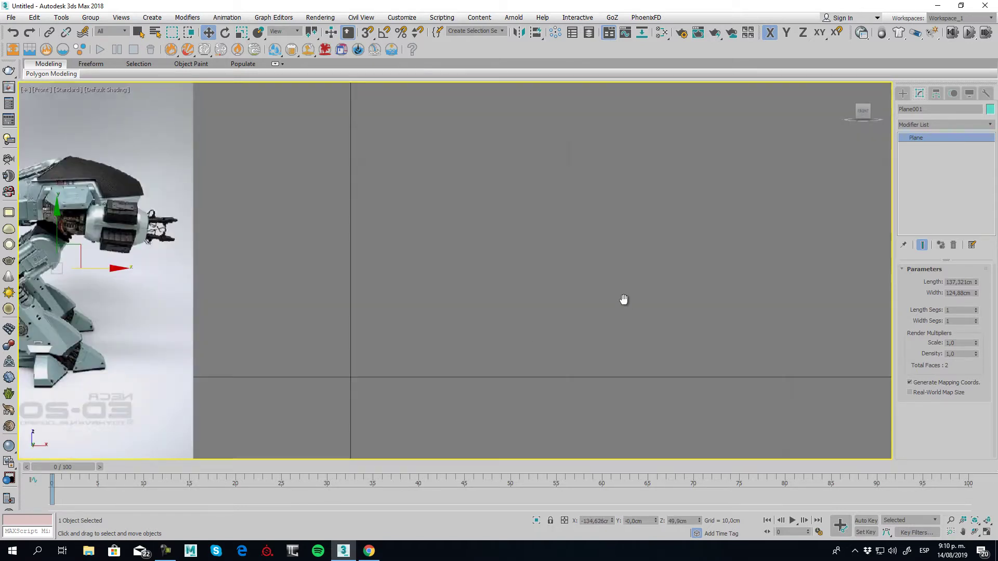
pyautogui.scroll(-5, 542, 328)
pyautogui.scroll(3, 543, 312)
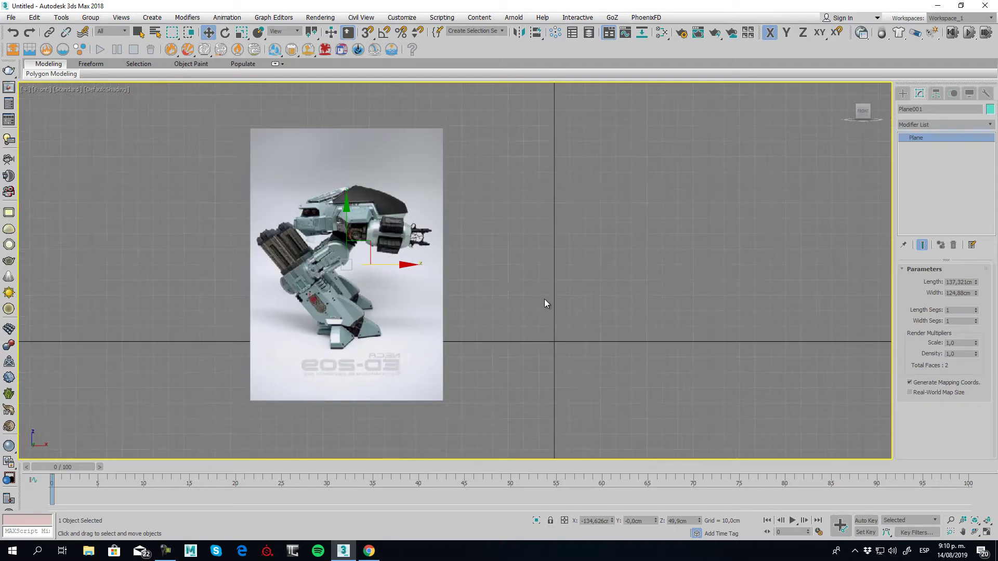
# - In the Left view, rotate the reference plane 90° about its vertical axis with angle snap on, and display the view shaded
pyautogui.press('l')
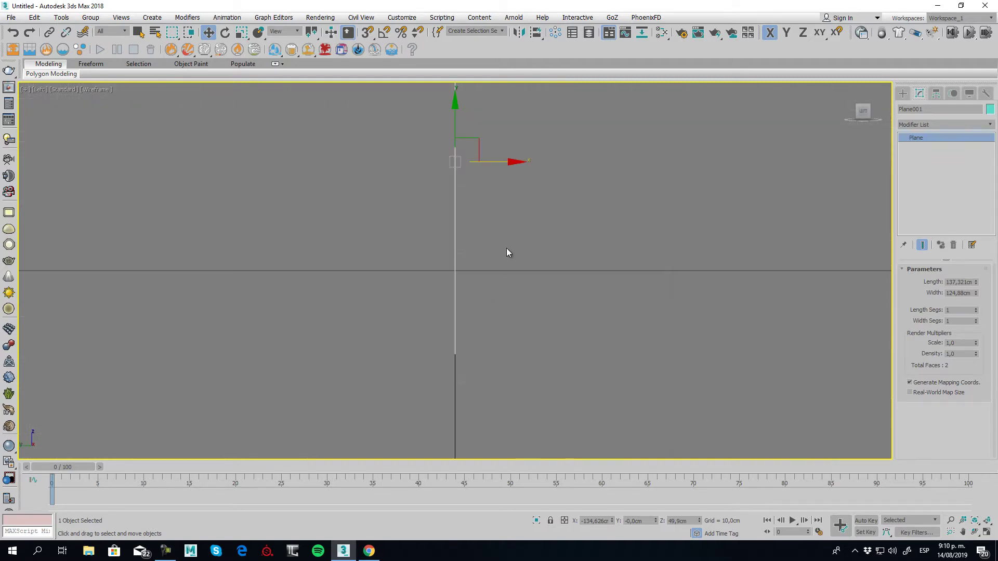
pyautogui.moveTo(506, 248); pyautogui.dragTo(533, 293, button='middle')
pyautogui.click(225, 32)
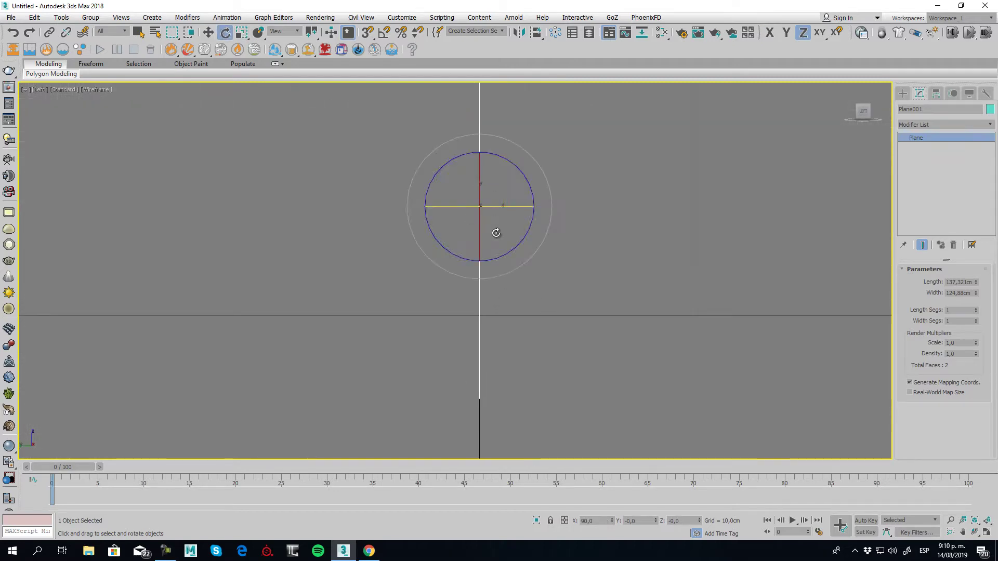
pyautogui.click(530, 206)
pyautogui.click(385, 33)
pyautogui.moveTo(520, 205)
pyautogui.mouseDown()
pyautogui.moveTo(457, 207)
pyautogui.moveTo(471, 209)
pyautogui.mouseUp()
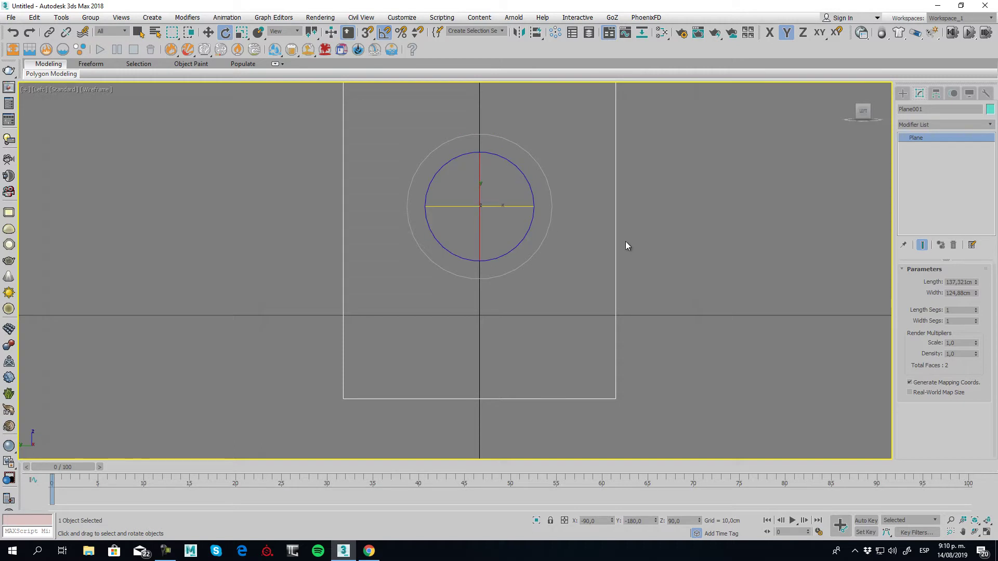
pyautogui.press('F3')
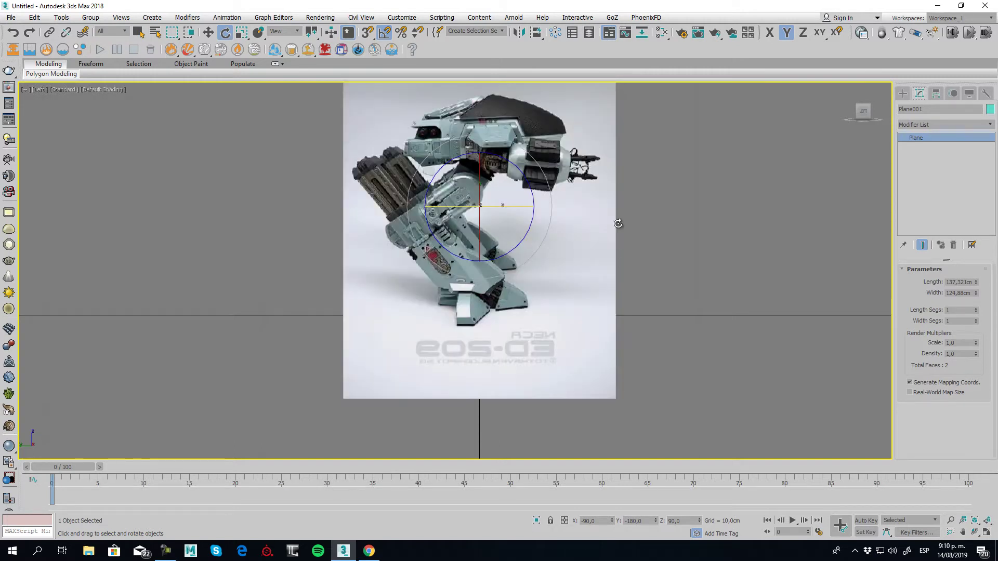
# - Move the reference plane sideways in the Left view to about 102.2 cm along Y
pyautogui.click(207, 32)
pyautogui.moveTo(516, 206); pyautogui.dragTo(293, 205)
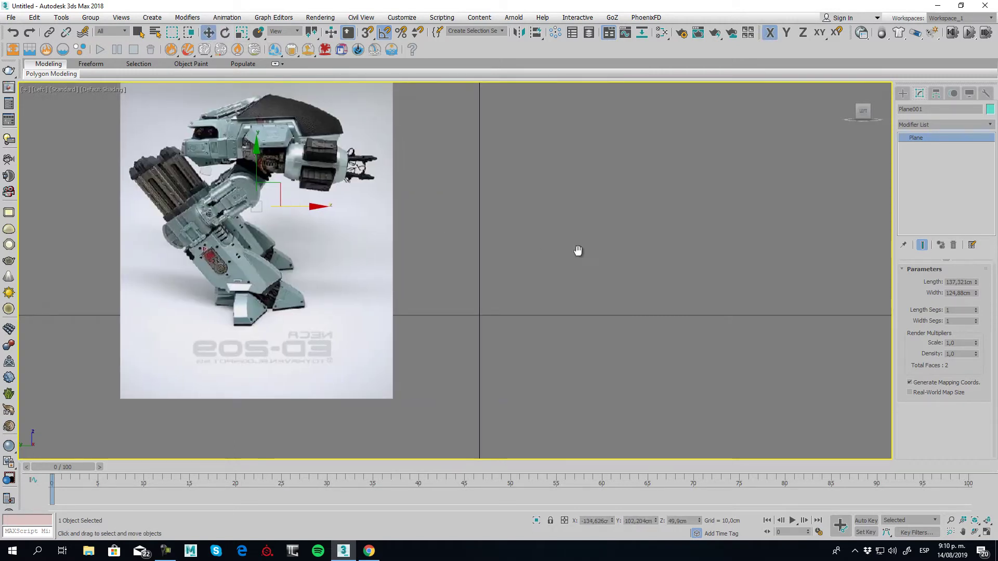
pyautogui.scroll(3, 416, 254)
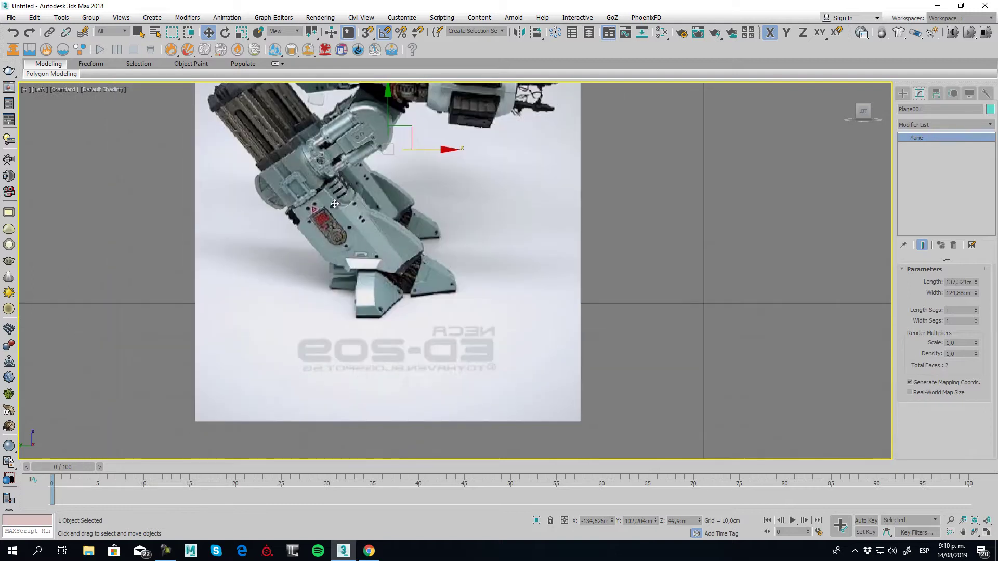
# - Create a box about 47 cm long, 24 cm wide and 11 cm high beside the reference image in the Left view
pyautogui.click(903, 93)
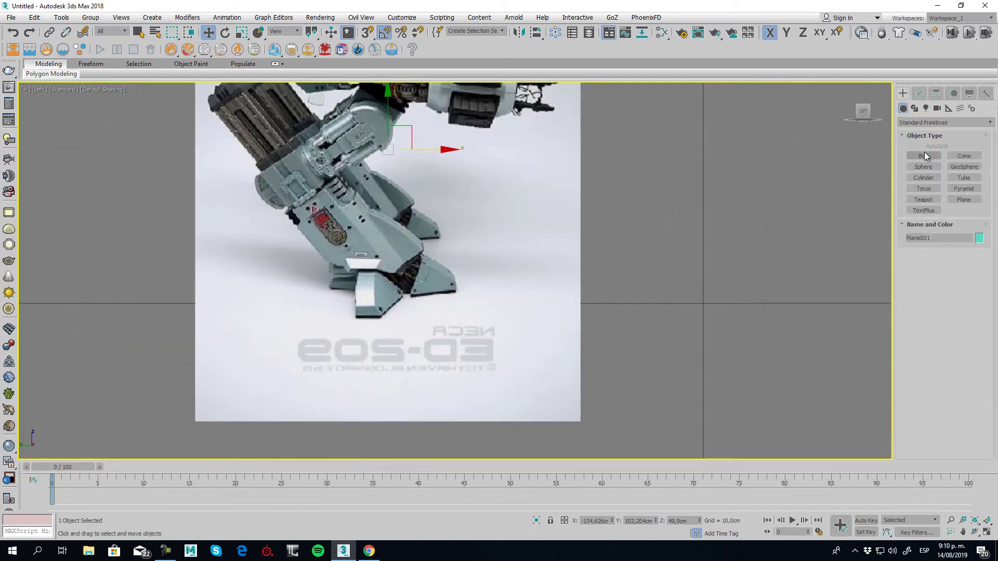
pyautogui.click(924, 156)
pyautogui.moveTo(662, 146); pyautogui.dragTo(736, 290)
pyautogui.click(739, 270)
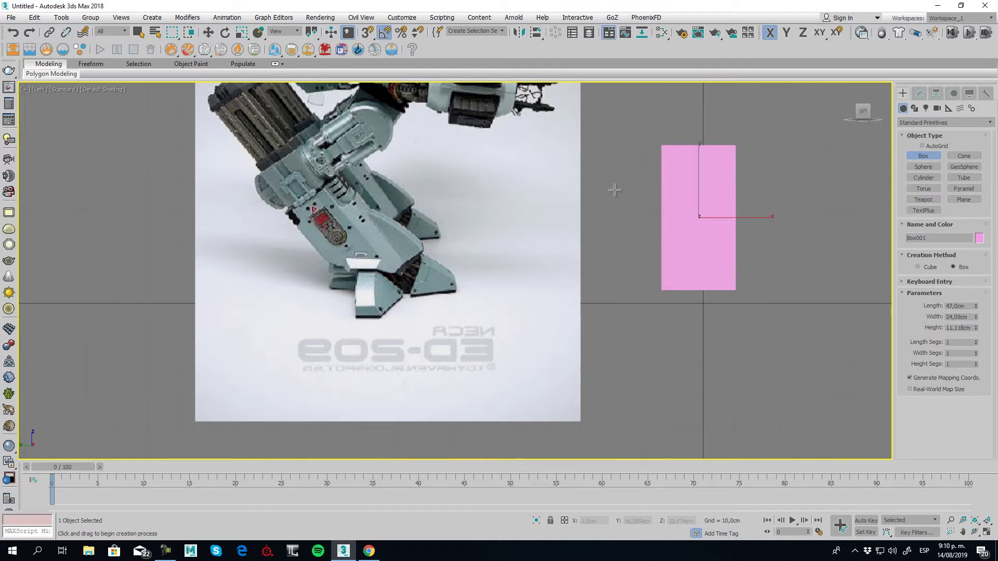
pyautogui.click(208, 33)
pyautogui.moveTo(729, 284); pyautogui.dragTo(713, 297, button='middle')
# - Show edged faces in the Perspective view and scale the box along its thickness to about 164%
pyautogui.press('p')
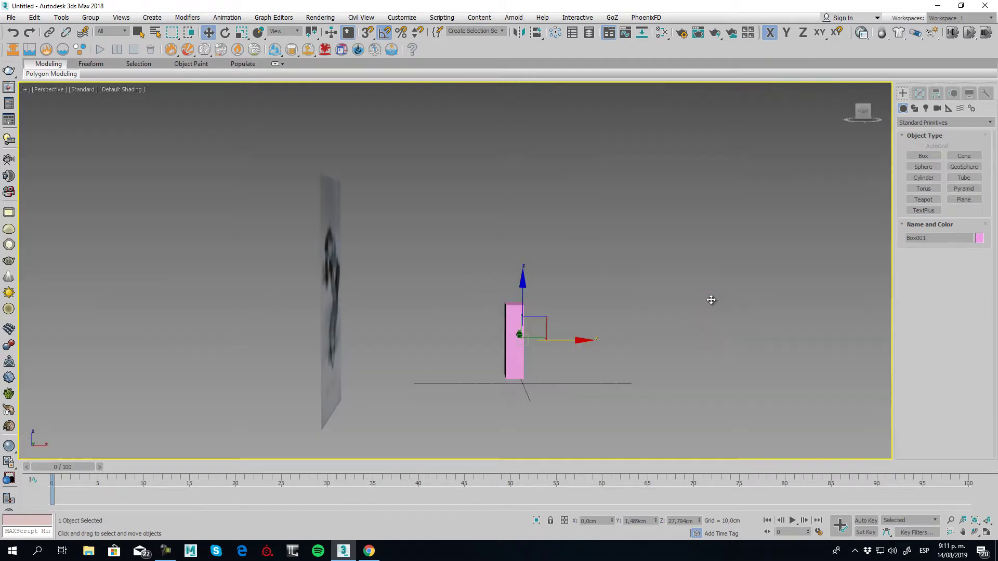
pyautogui.press('z')
pyautogui.scroll(-4, 546, 334)
pyautogui.keyDown('alt'); pyautogui.moveTo(508, 289); pyautogui.dragTo(598, 307, button='middle'); pyautogui.keyUp('alt')
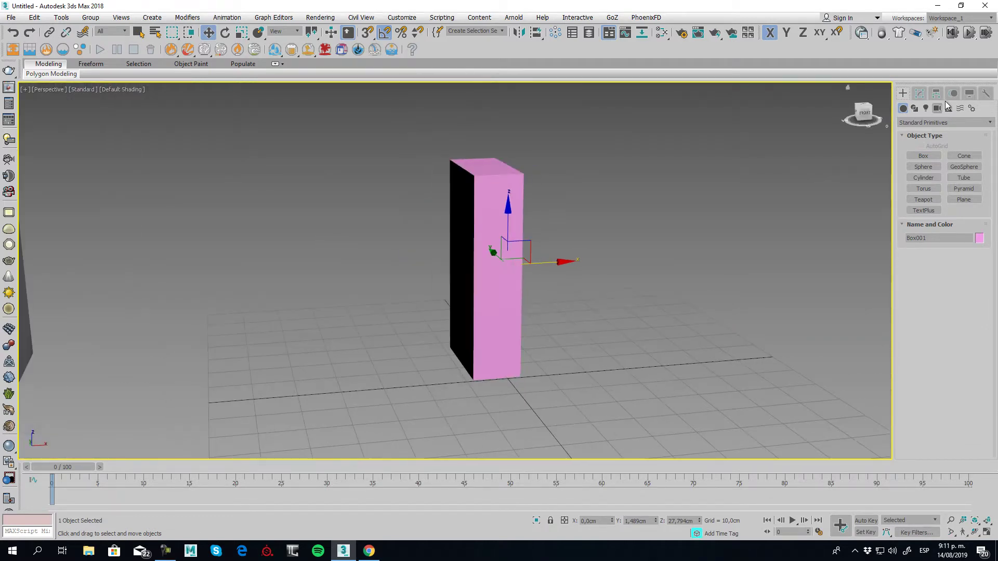
pyautogui.click(920, 93)
pyautogui.press('F4')
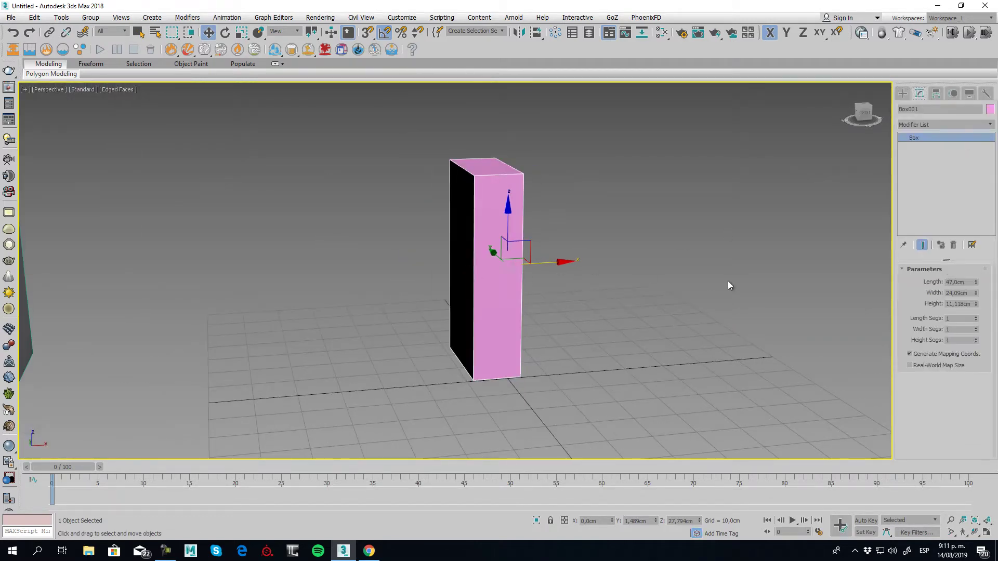
pyautogui.press('r')
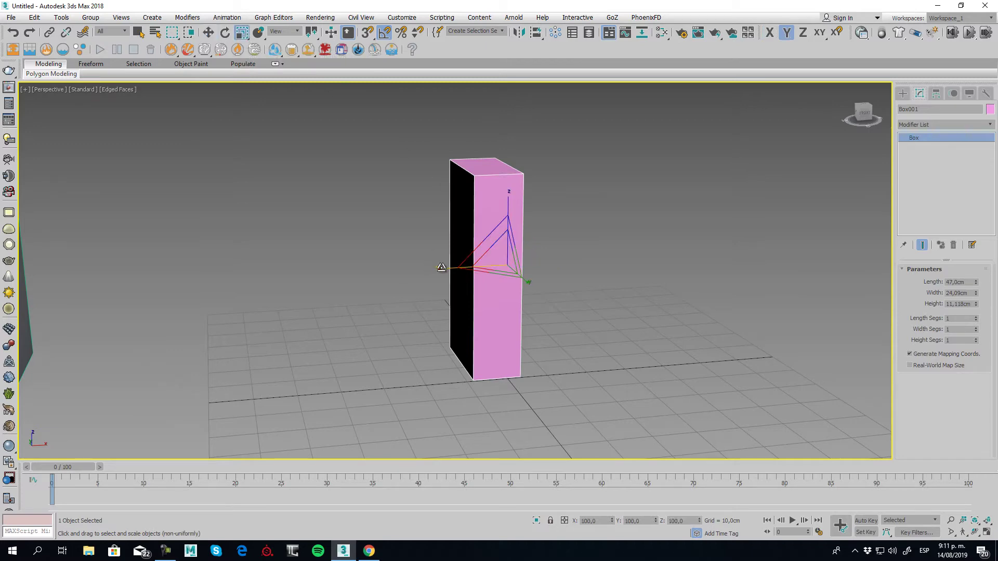
pyautogui.moveTo(434, 269); pyautogui.dragTo(414, 268)
pyautogui.keyDown('alt'); pyautogui.moveTo(414, 268); pyautogui.dragTo(526, 310, button='middle'); pyautogui.keyUp('alt')
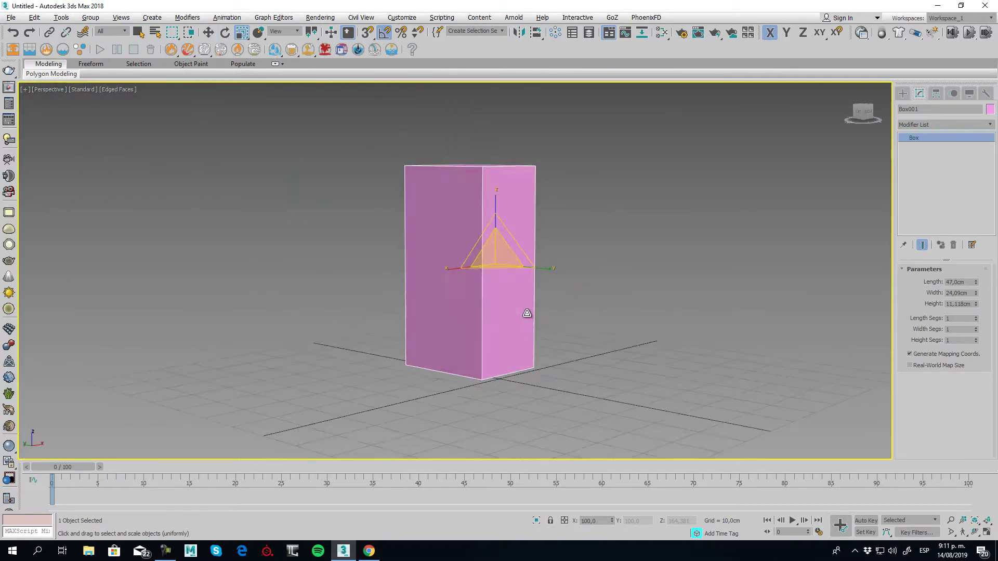
# - Set the box's segments to 4 in length, 2 in width and 3 in height
pyautogui.click(977, 316)
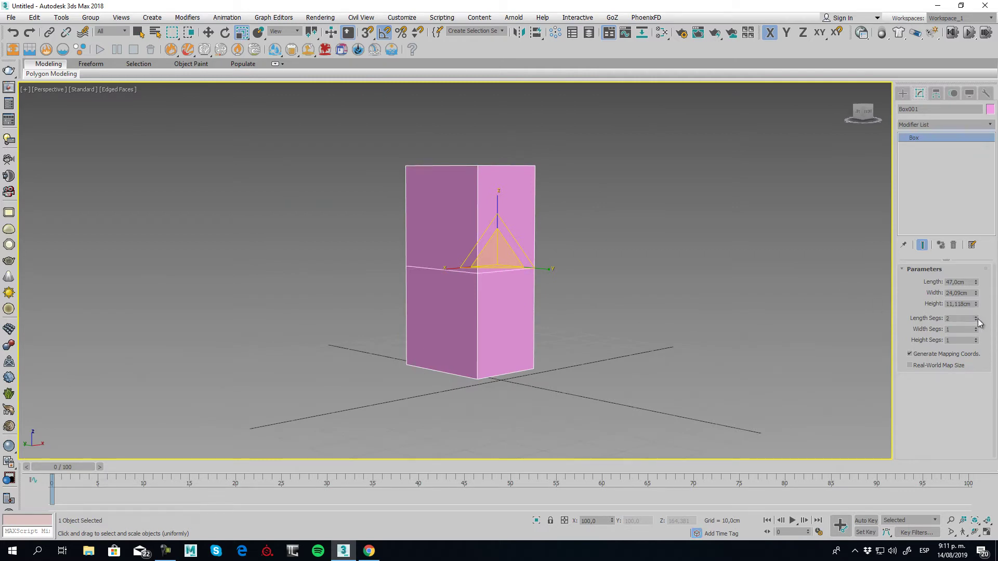
pyautogui.click(977, 320)
pyautogui.click(976, 318)
pyautogui.click(976, 317)
pyautogui.click(976, 317)
pyautogui.moveTo(527, 312); pyautogui.dragTo(628, 308, button='middle')
pyautogui.scroll(-3, 629, 308)
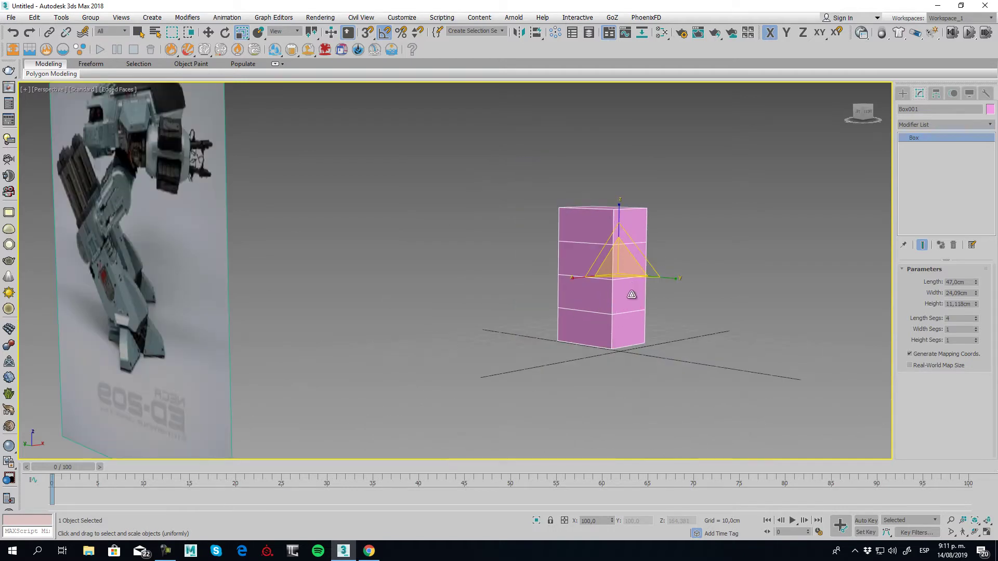
pyautogui.click(977, 329)
pyautogui.click(976, 339)
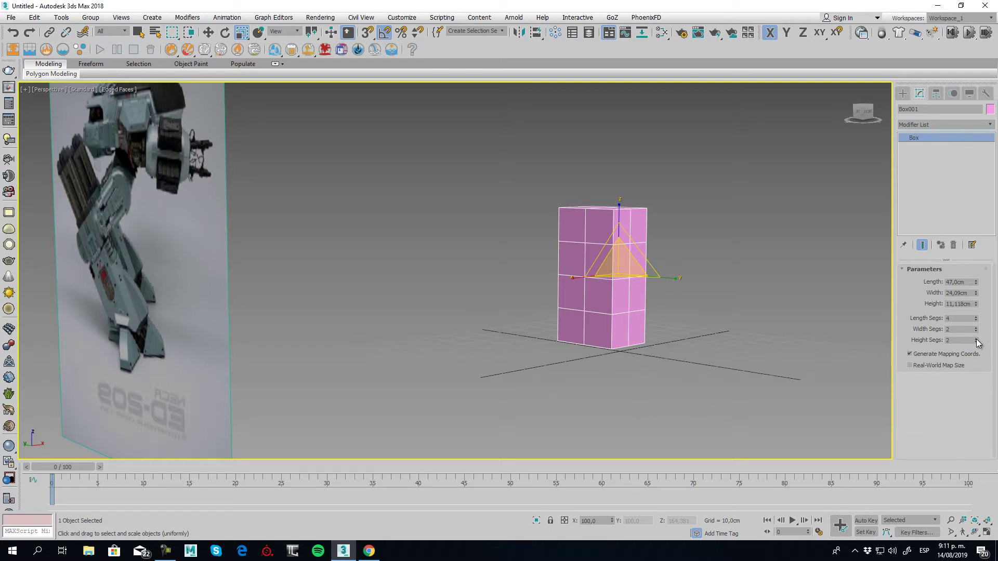
pyautogui.click(977, 338)
pyautogui.keyDown('alt'); pyautogui.moveTo(543, 271); pyautogui.dragTo(570, 276, button='middle'); pyautogui.keyUp('alt')
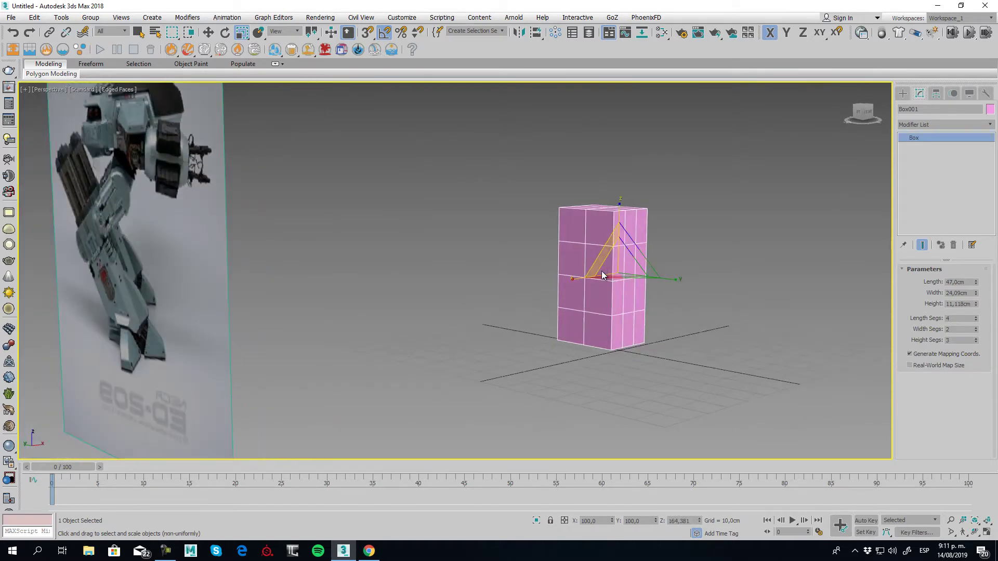
# - Convert the segmented box to an Editable Poly
pyautogui.rightClick(612, 311)
pyautogui.rightClick(612, 311)
pyautogui.moveTo(702, 422)
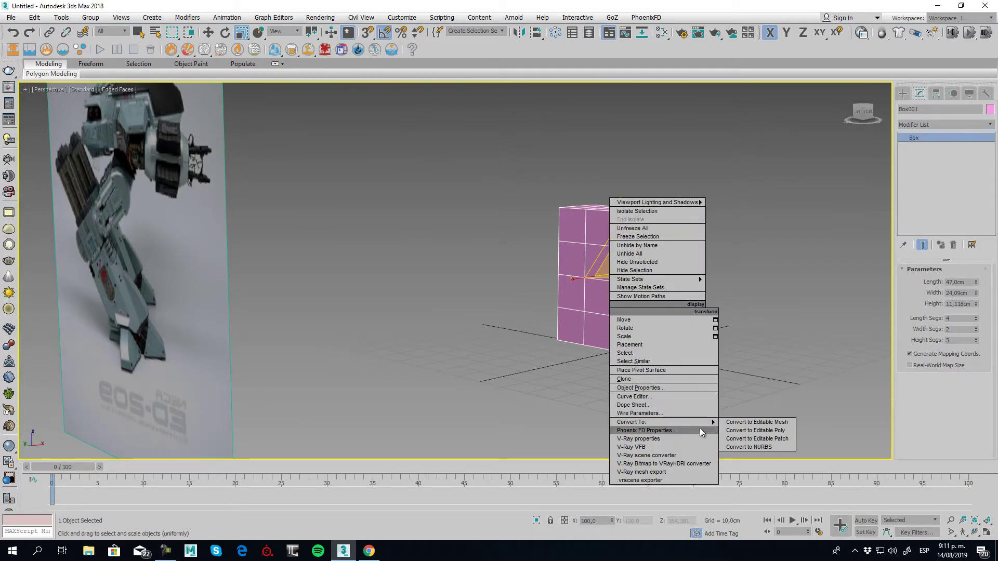
pyautogui.click(756, 430)
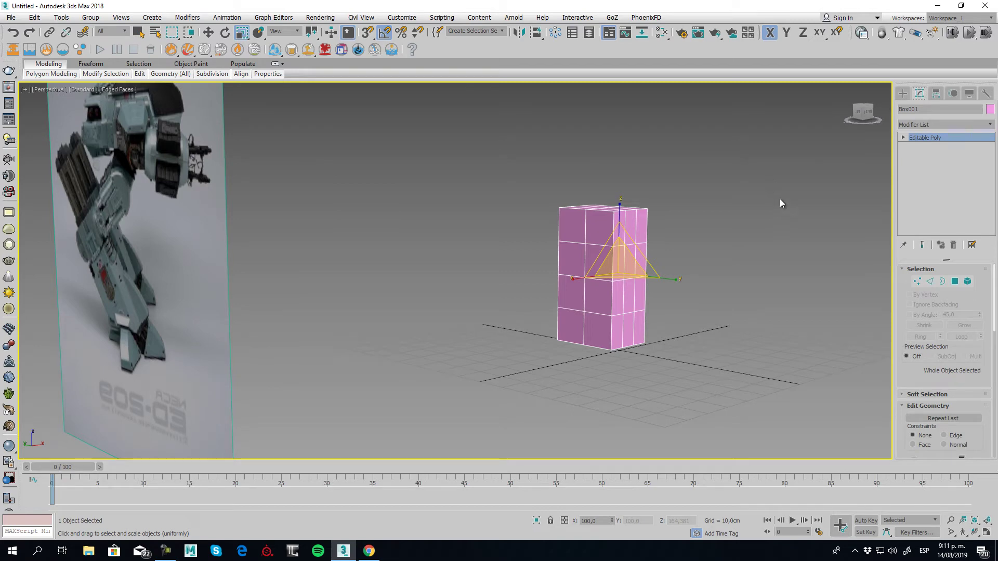
# - In the Top view, select the box's two inner columns of vertices and scale them apart along X toward the outer edges
pyautogui.click(917, 281)
pyautogui.moveTo(568, 236); pyautogui.dragTo(532, 226, button='middle')
pyautogui.press('t')
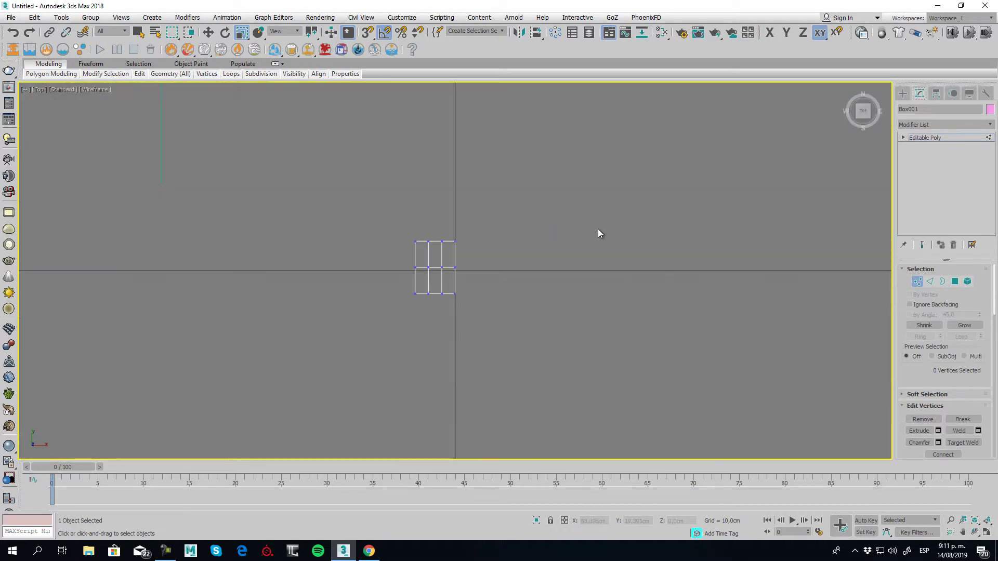
pyautogui.scroll(5, 452, 259)
pyautogui.moveTo(523, 366); pyautogui.dragTo(520, 364)
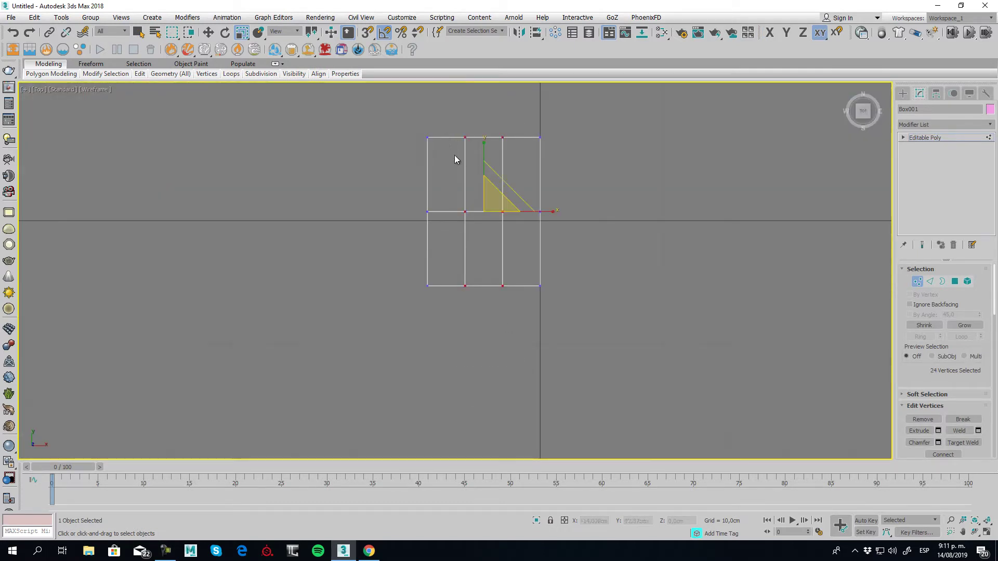
pyautogui.moveTo(548, 212); pyautogui.dragTo(580, 211)
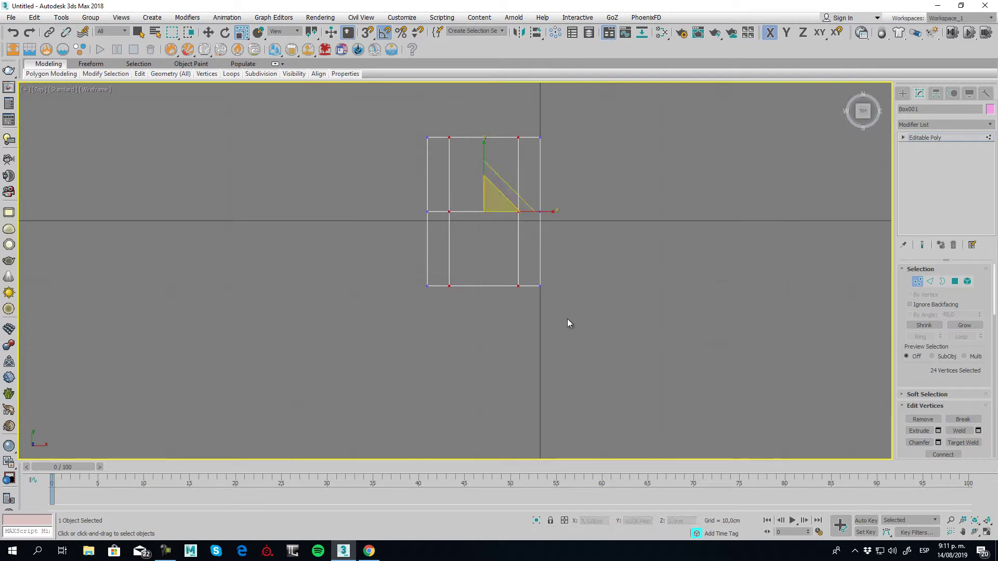
pyautogui.press('w')
pyautogui.moveTo(569, 323)
pyautogui.mouseDown(button='middle')
pyautogui.moveTo(516, 323)
pyautogui.moveTo(525, 307)
pyautogui.mouseUp(button='middle')
pyautogui.press('p')
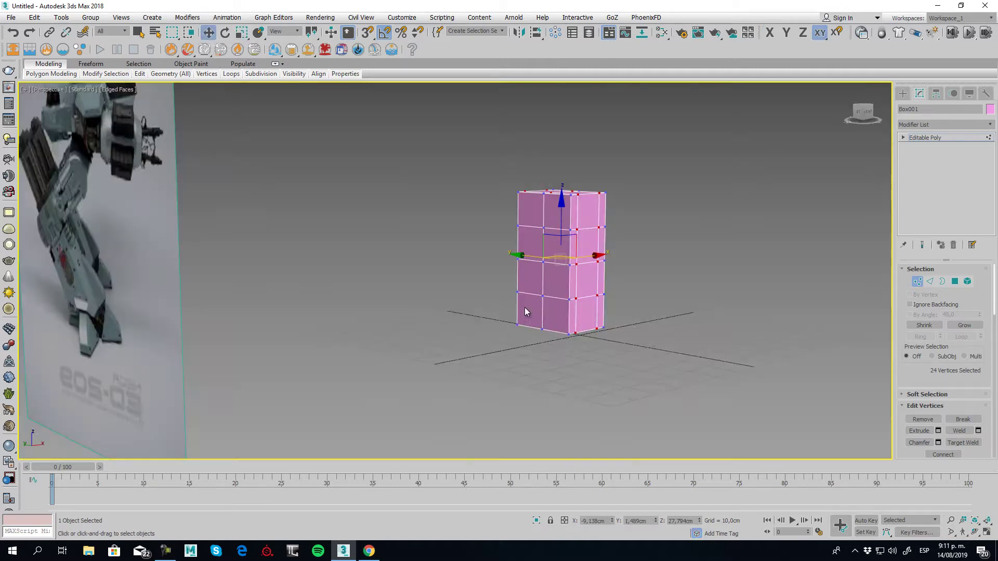
# - Select the two lower middle polygons on the box's narrow front side and extrude them by 10 cm
pyautogui.keyDown('alt'); pyautogui.moveTo(615, 338); pyautogui.dragTo(940, 295, button='middle'); pyautogui.keyUp('alt')
pyautogui.click(957, 283)
pyautogui.click(956, 282)
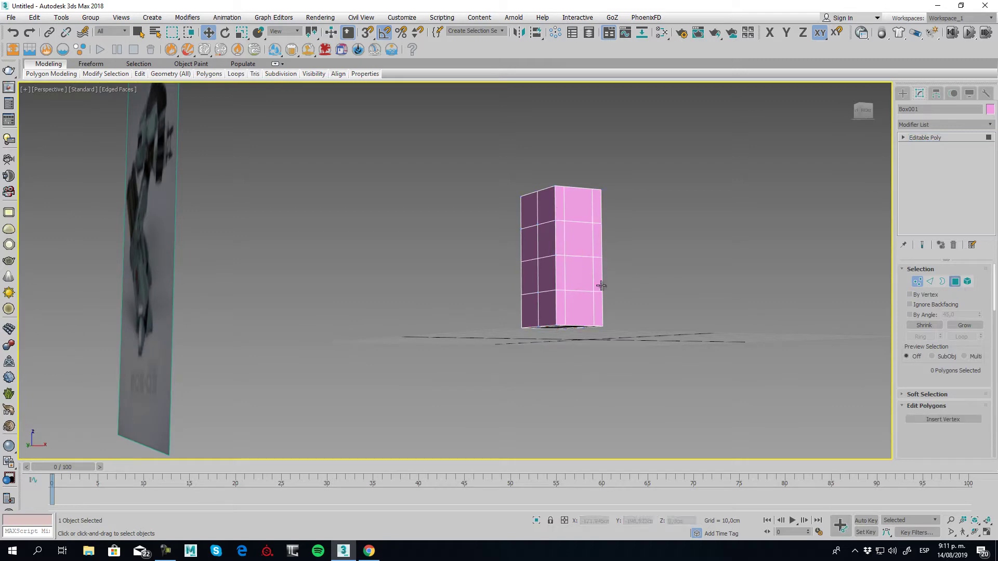
pyautogui.click(579, 272)
pyautogui.keyDown('ctrl'); pyautogui.click(579, 307); pyautogui.keyUp('ctrl')
pyautogui.keyDown('alt'); pyautogui.moveTo(647, 338); pyautogui.dragTo(571, 294, button='middle'); pyautogui.keyUp('alt')
pyautogui.scroll(4, 572, 294)
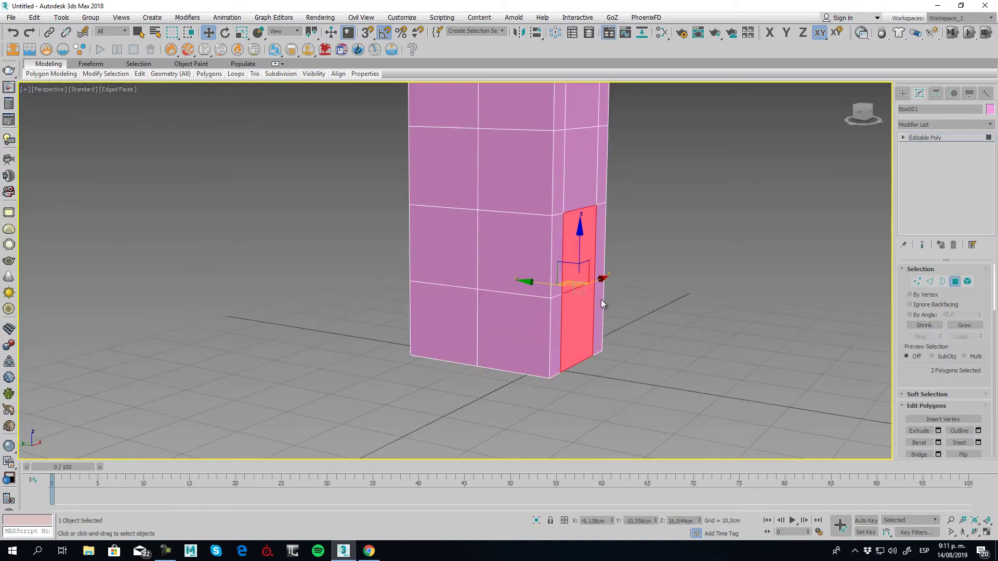
pyautogui.scroll(-3, 910, 286)
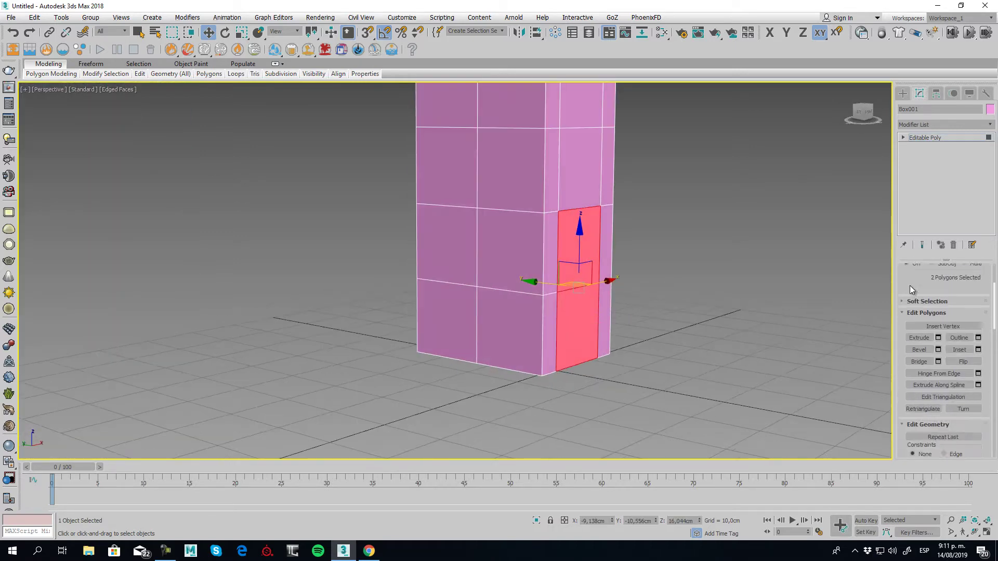
pyautogui.click(939, 338)
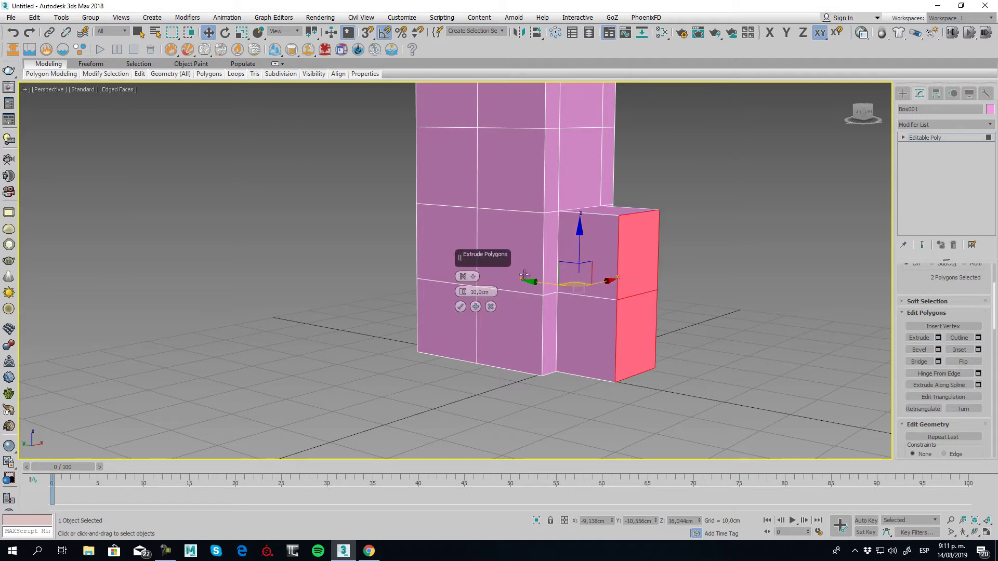
pyautogui.click(460, 310)
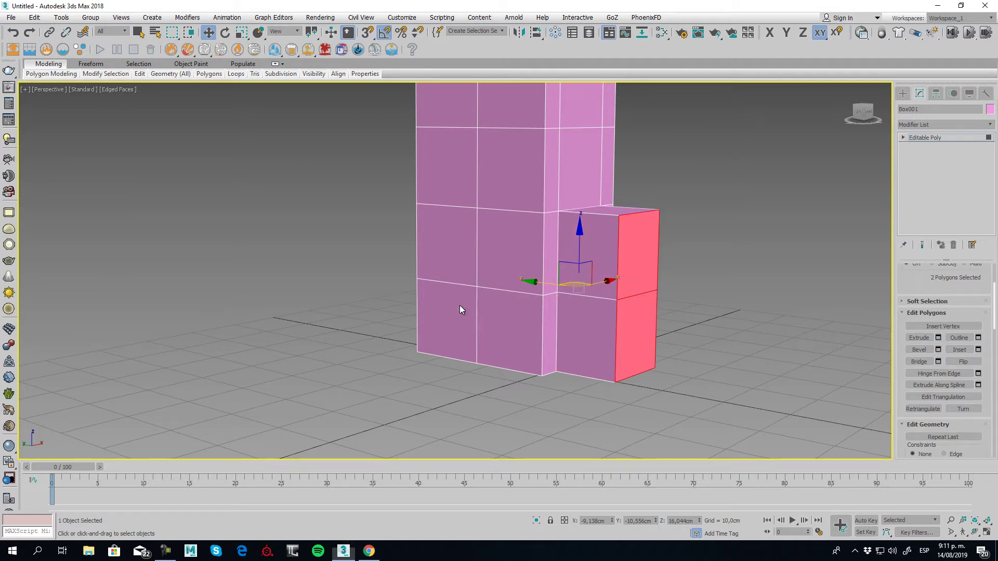
# - Target-weld the front extrusion's two upper outer vertices onto the box vertices behind them to form a sloped wedge
pyautogui.click(903, 137)
pyautogui.click(920, 147)
pyautogui.click(965, 349)
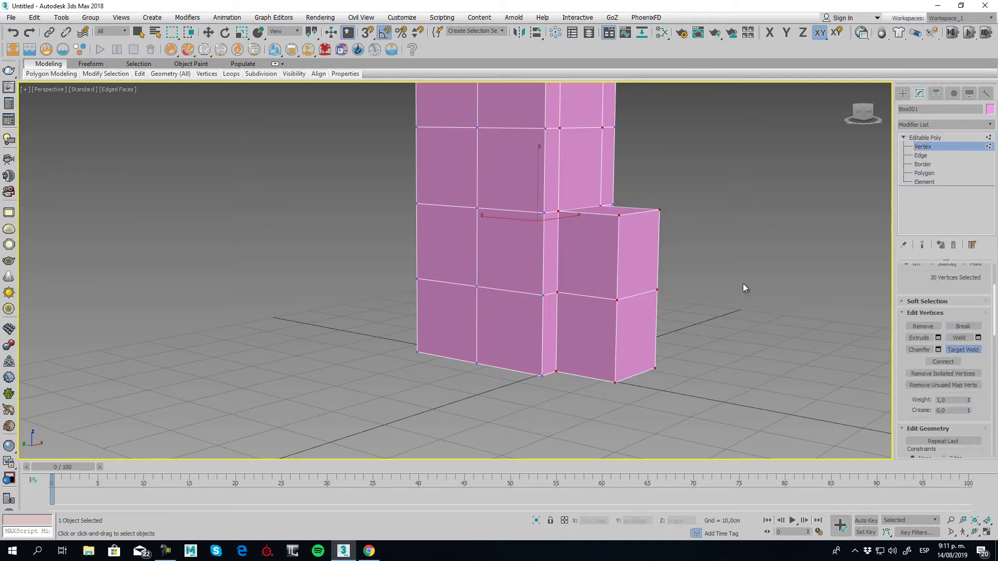
pyautogui.click(609, 206)
pyautogui.keyDown('alt'); pyautogui.moveTo(713, 242); pyautogui.dragTo(577, 255, button='middle'); pyautogui.keyUp('alt')
pyautogui.click(572, 249)
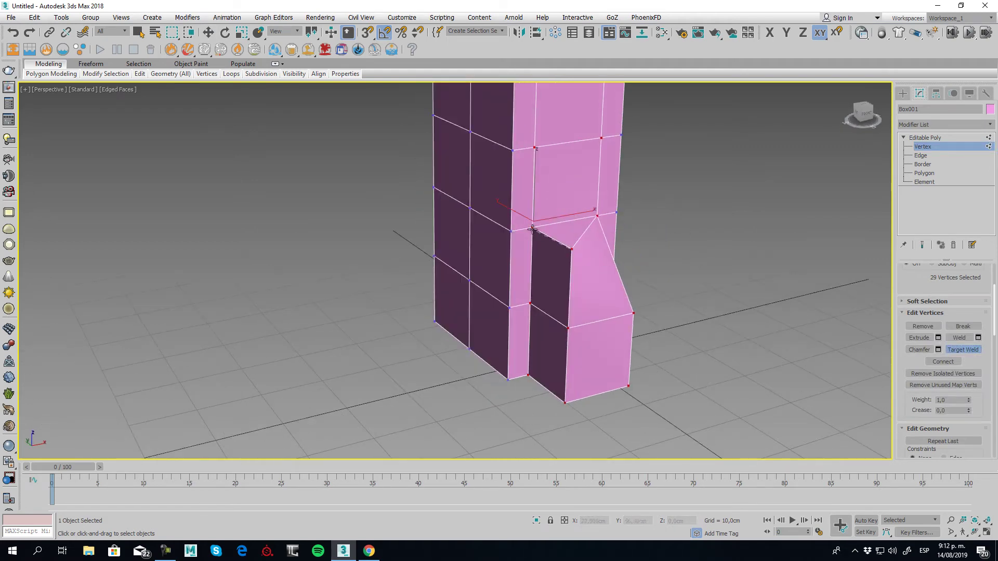
pyautogui.click(532, 229)
pyautogui.scroll(-5, 523, 337)
pyautogui.keyDown('alt'); pyautogui.moveTo(501, 335); pyautogui.dragTo(547, 320, button='middle'); pyautogui.keyUp('alt')
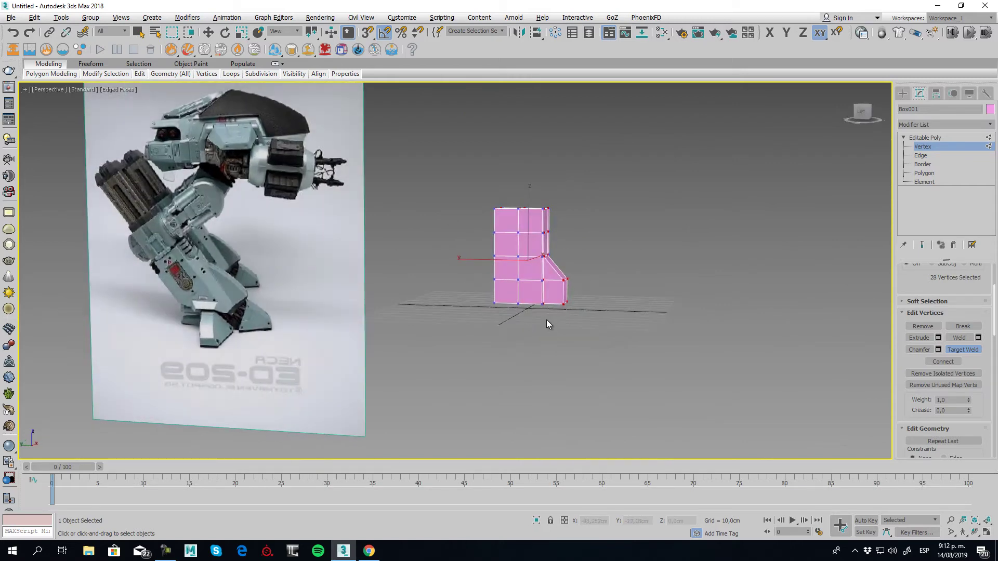
pyautogui.moveTo(479, 318)
pyautogui.keyDown('alt'); pyautogui.mouseDown(button='middle')
pyautogui.moveTo(506, 317)
pyautogui.moveTo(479, 315)
pyautogui.mouseUp(button='middle'); pyautogui.keyUp('alt')
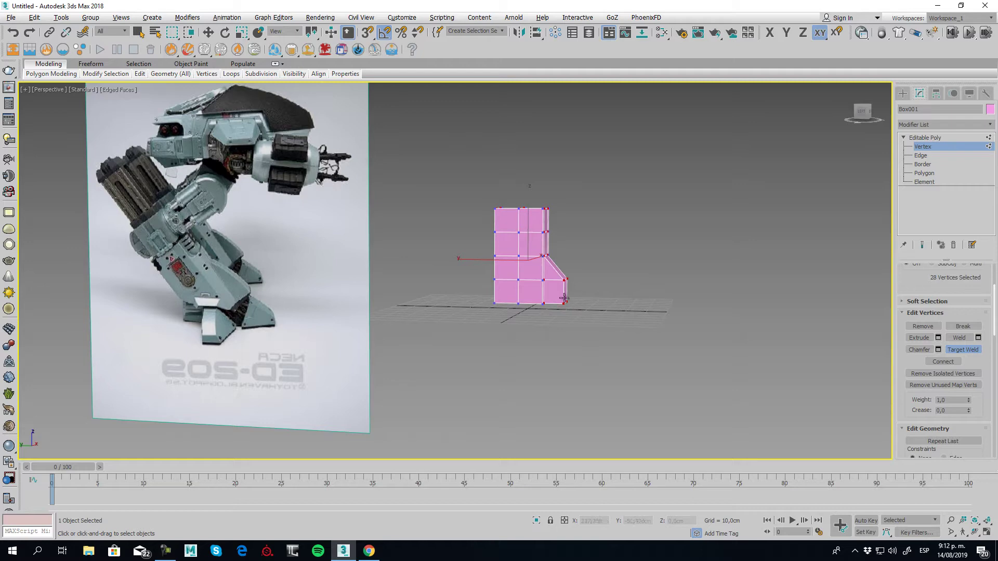
pyautogui.keyDown('alt'); pyautogui.moveTo(559, 294); pyautogui.dragTo(556, 295, button='middle'); pyautogui.keyUp('alt')
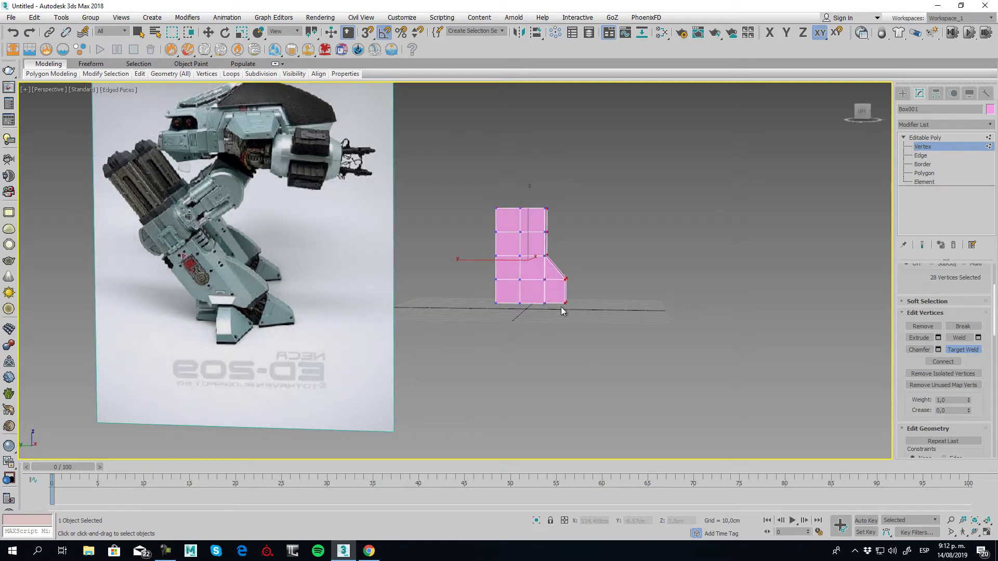
# - In the Left view, move the wedge's outer vertices back toward the box along X, the upper pair further than the lower pair
pyautogui.press('l')
pyautogui.press('F4')
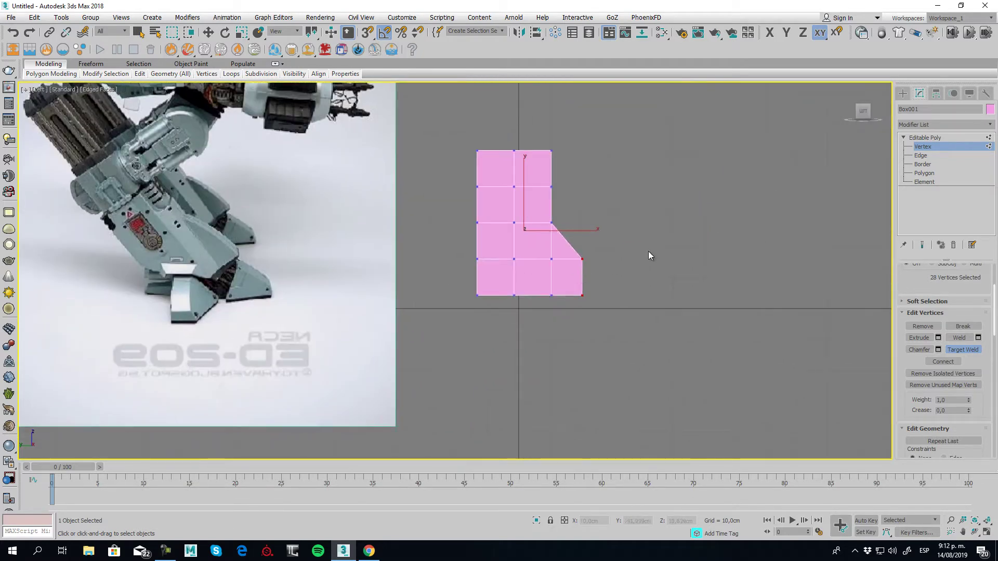
pyautogui.press('w')
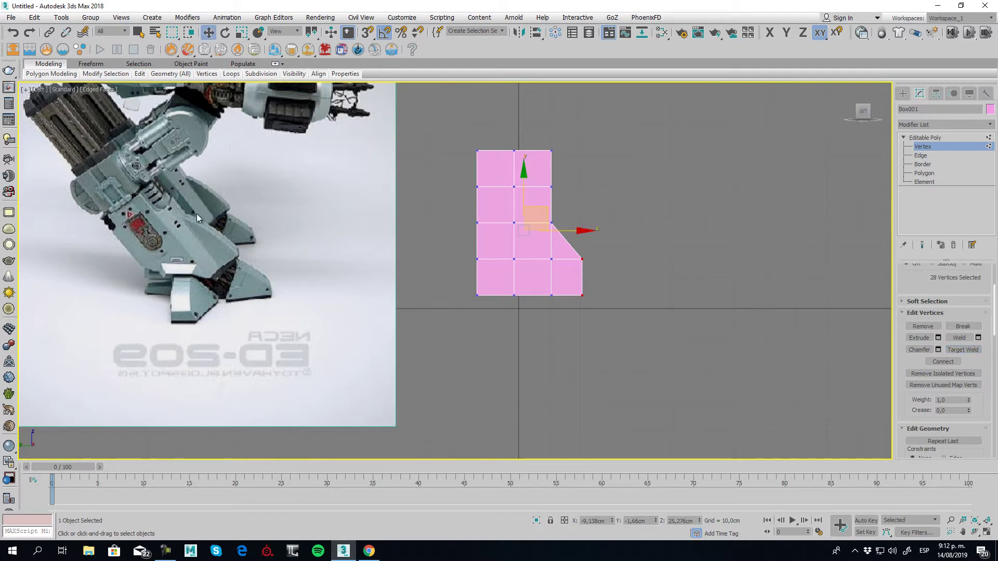
pyautogui.scroll(5, 592, 258)
pyautogui.moveTo(541, 219); pyautogui.dragTo(604, 379)
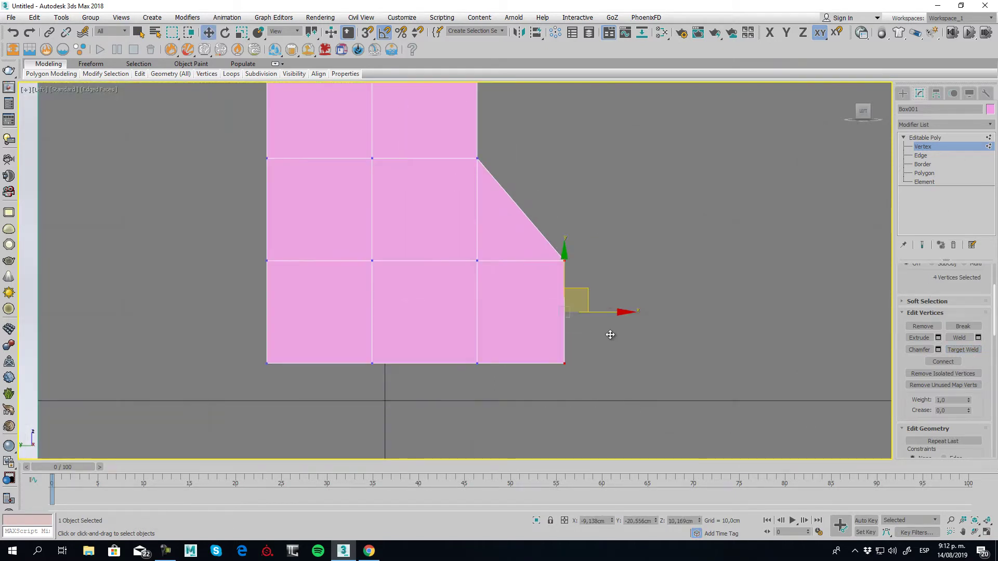
pyautogui.moveTo(529, 249); pyautogui.dragTo(554, 261)
pyautogui.scroll(-5, 521, 304)
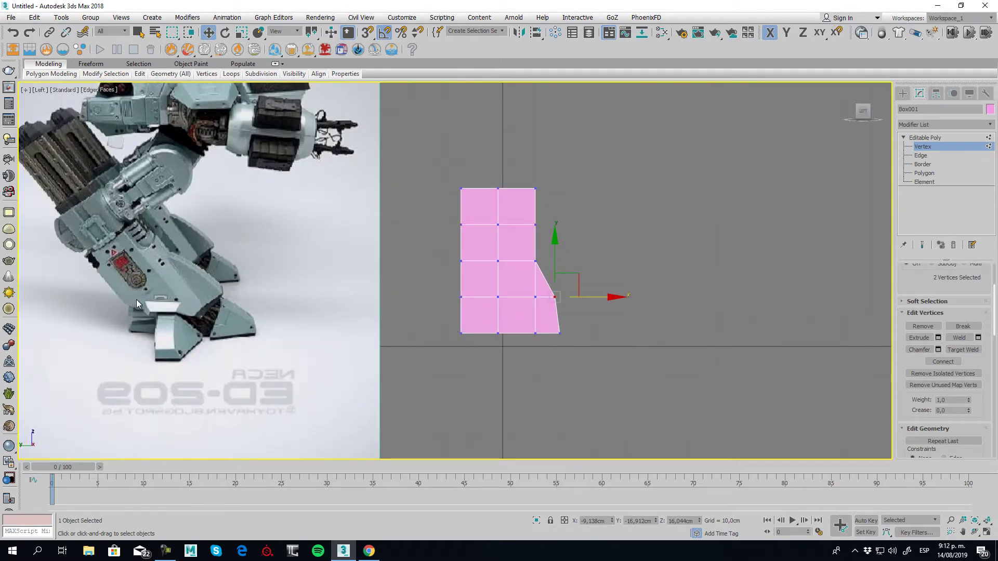
# - Raise the bottom vertices of the box's rear and middle columns along Y to about half the lowest row's height
pyautogui.moveTo(496, 341); pyautogui.dragTo(536, 339, button='middle')
pyautogui.moveTo(492, 322); pyautogui.dragTo(552, 360)
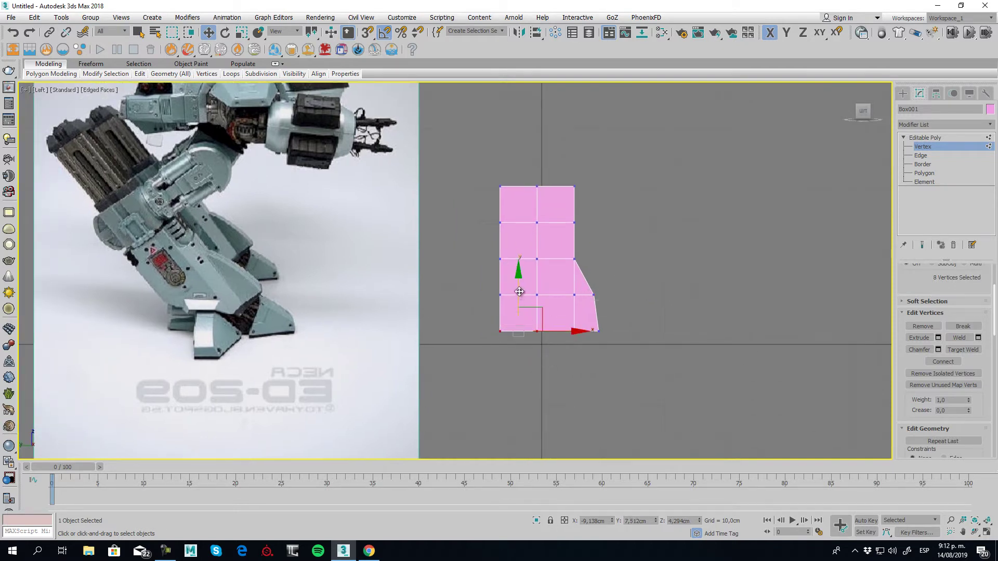
pyautogui.moveTo(519, 291); pyautogui.dragTo(519, 275)
pyautogui.click(595, 317)
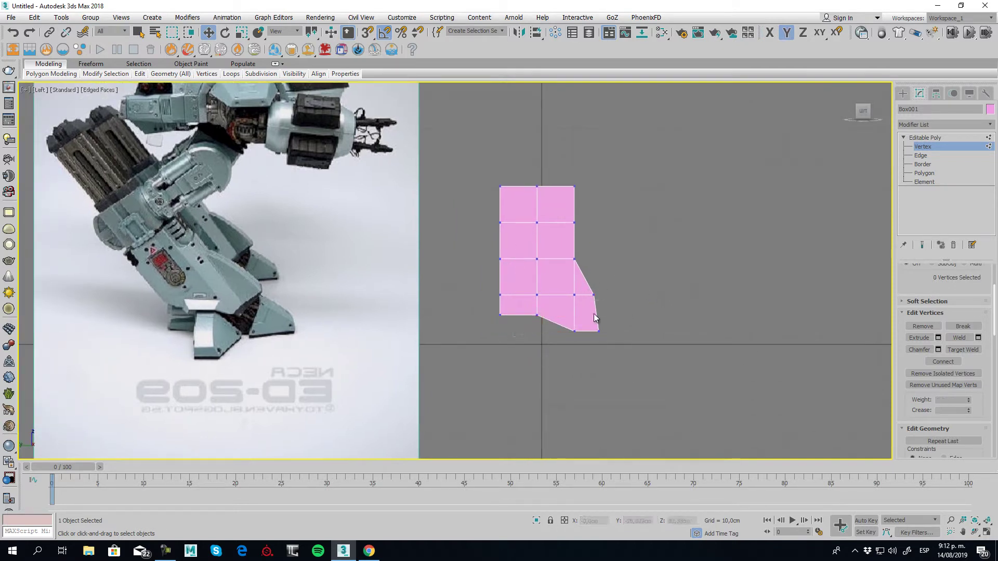
# - Move the wedge's bottom front corner vertices slightly up and outward
pyautogui.moveTo(615, 363); pyautogui.dragTo(616, 364)
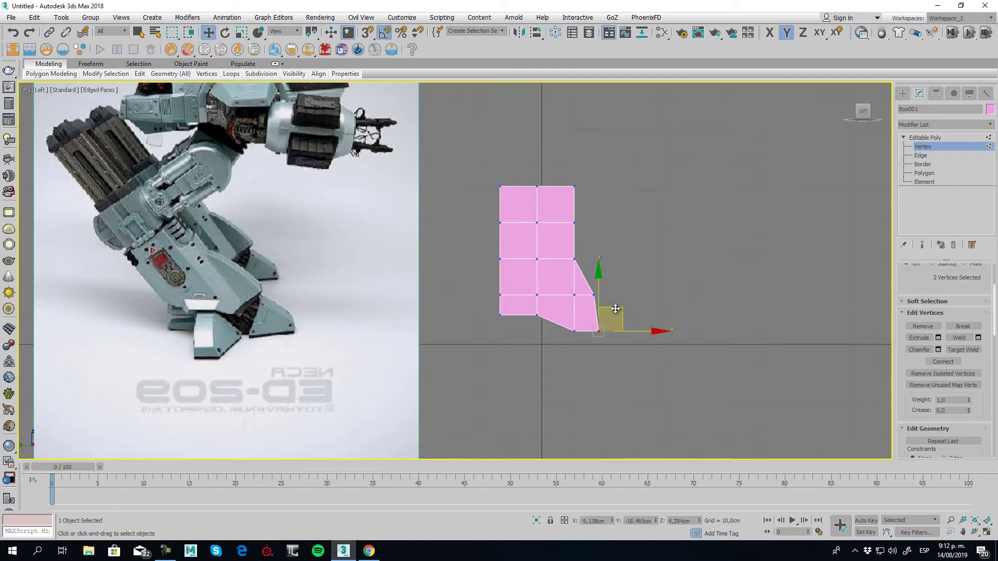
pyautogui.moveTo(616, 309); pyautogui.dragTo(619, 304)
pyautogui.click(664, 262)
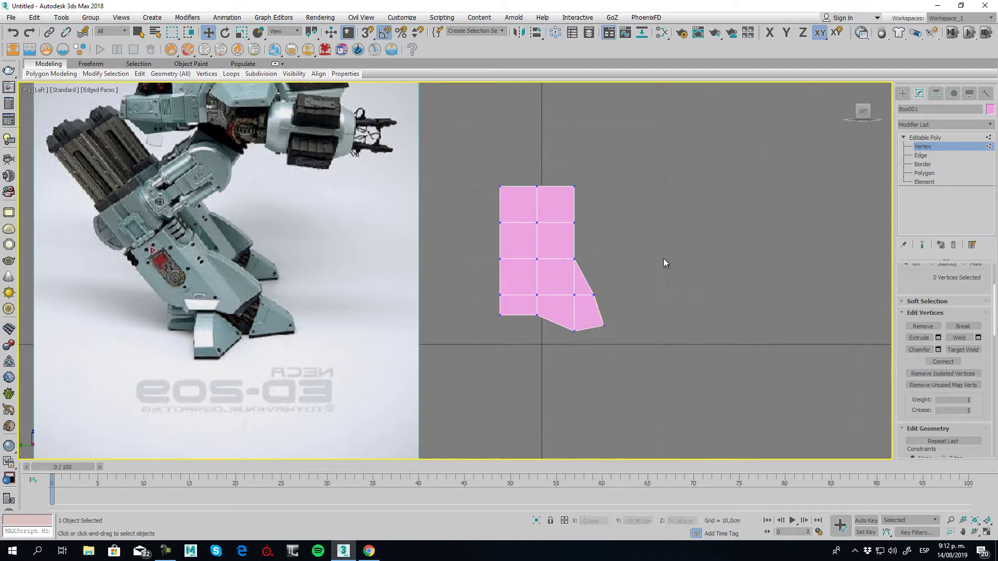
# - Select the ring of vertical edges around the model's lowest row and connect them with 1 segment
pyautogui.click(990, 138)
pyautogui.scroll(2, 655, 280)
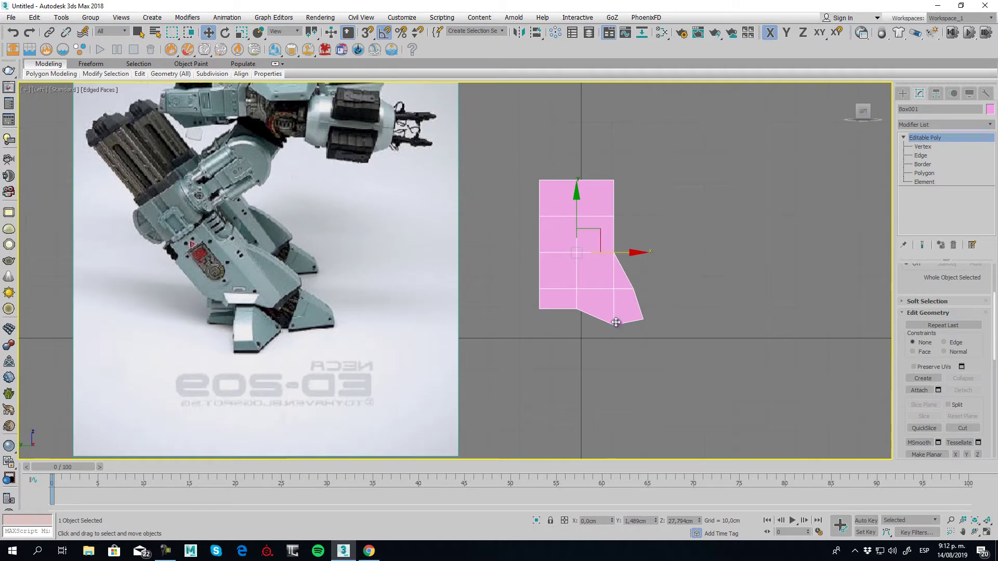
pyautogui.scroll(3, 605, 307)
pyautogui.click(921, 155)
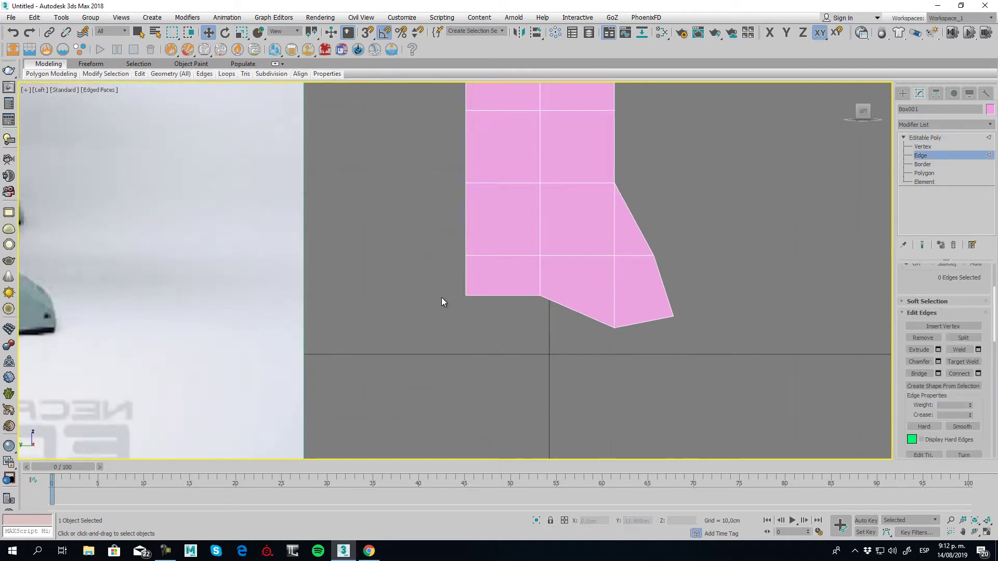
pyautogui.moveTo(442, 301); pyautogui.dragTo(510, 279)
pyautogui.scroll(1, 910, 344)
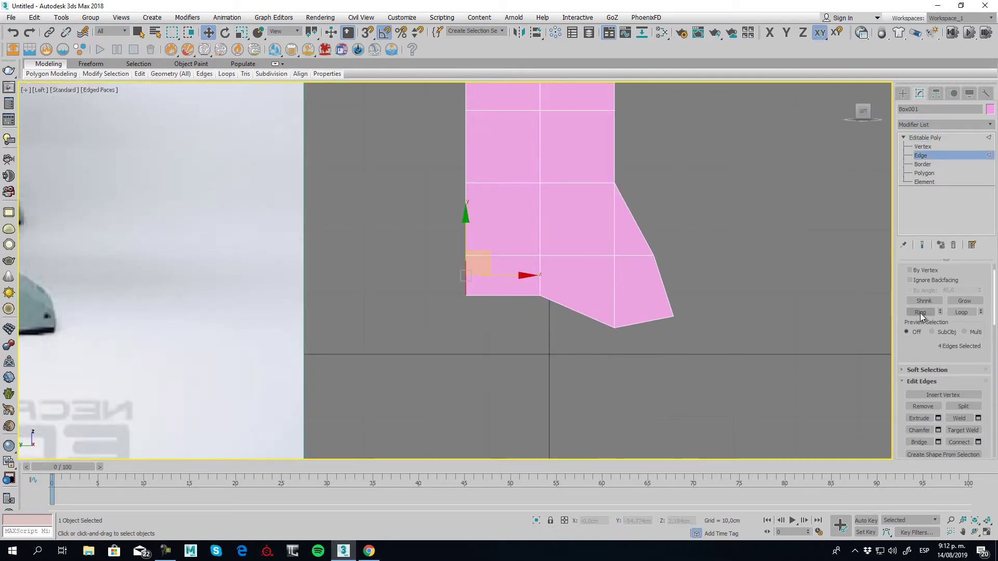
pyautogui.click(921, 313)
pyautogui.scroll(-2, 924, 346)
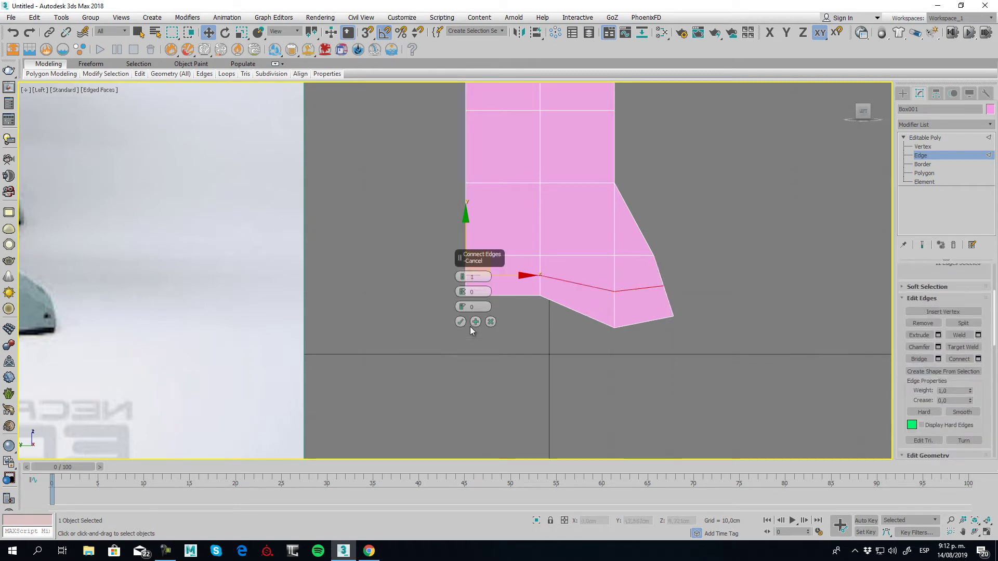
pyautogui.click(460, 322)
pyautogui.scroll(-4, 641, 344)
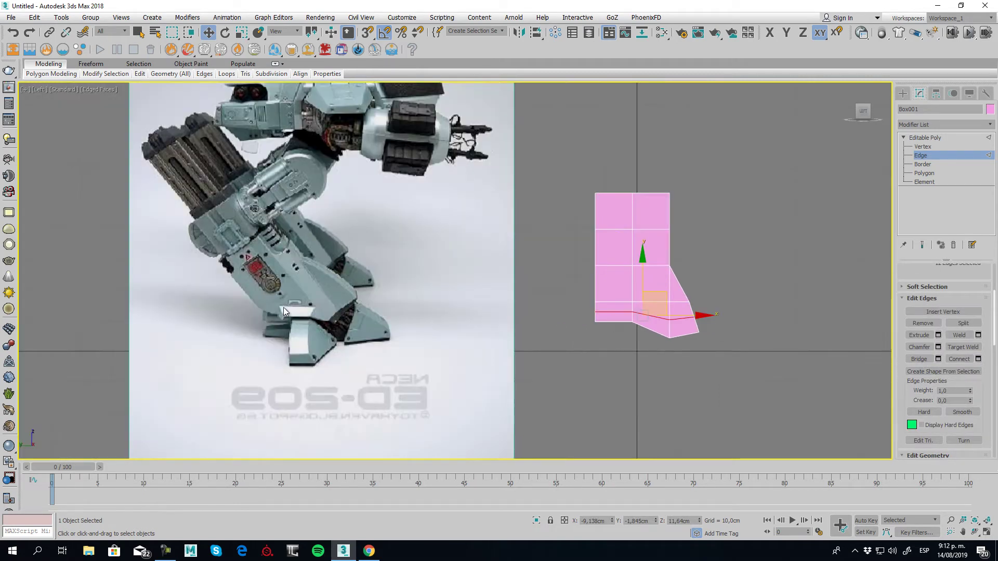
# - Select the sloped bottom-row polygon beside the wedge on both sides of the model and extrude both a short distance outward
pyautogui.click(925, 174)
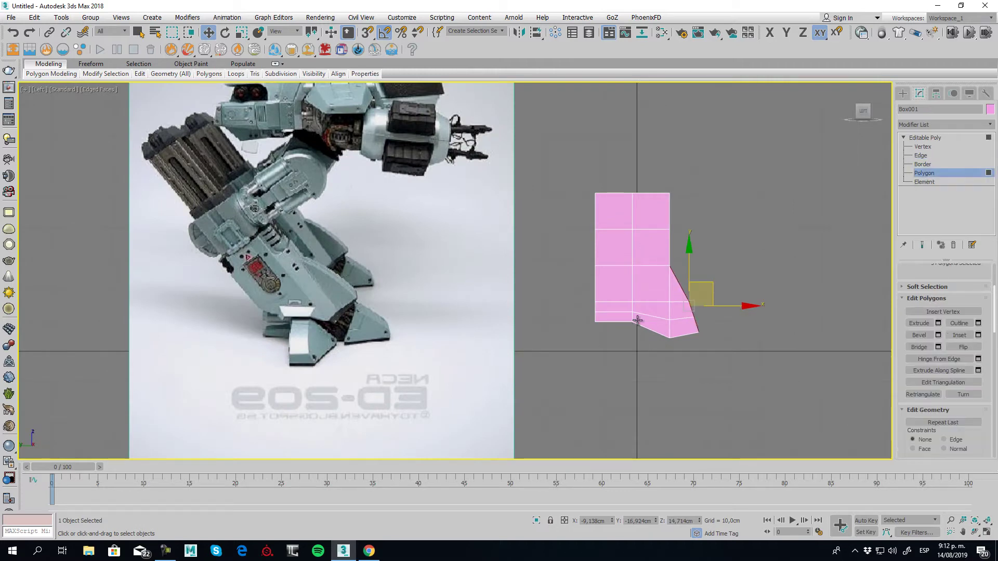
pyautogui.click(656, 332)
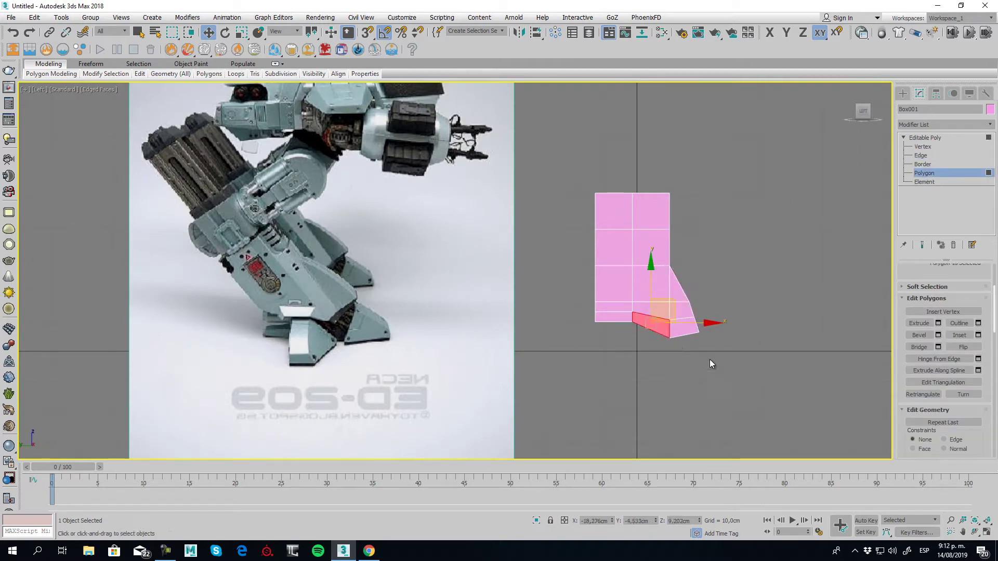
pyautogui.keyDown('alt'); pyautogui.moveTo(709, 332); pyautogui.dragTo(847, 397, button='middle'); pyautogui.keyUp('alt')
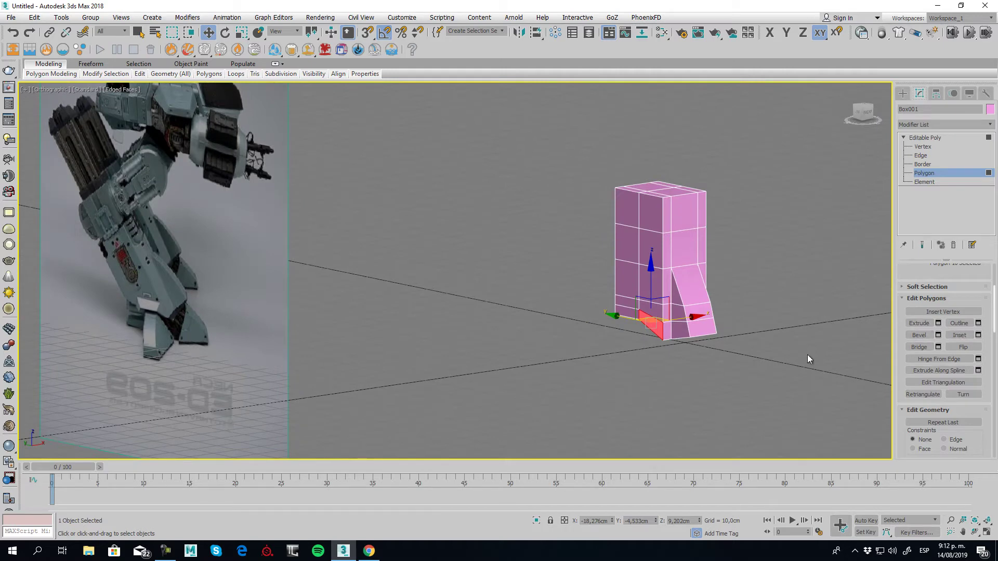
pyautogui.keyDown('alt'); pyautogui.moveTo(728, 354); pyautogui.dragTo(647, 360, button='middle'); pyautogui.keyUp('alt')
pyautogui.keyDown('alt'); pyautogui.moveTo(711, 354); pyautogui.dragTo(790, 379, button='middle'); pyautogui.keyUp('alt')
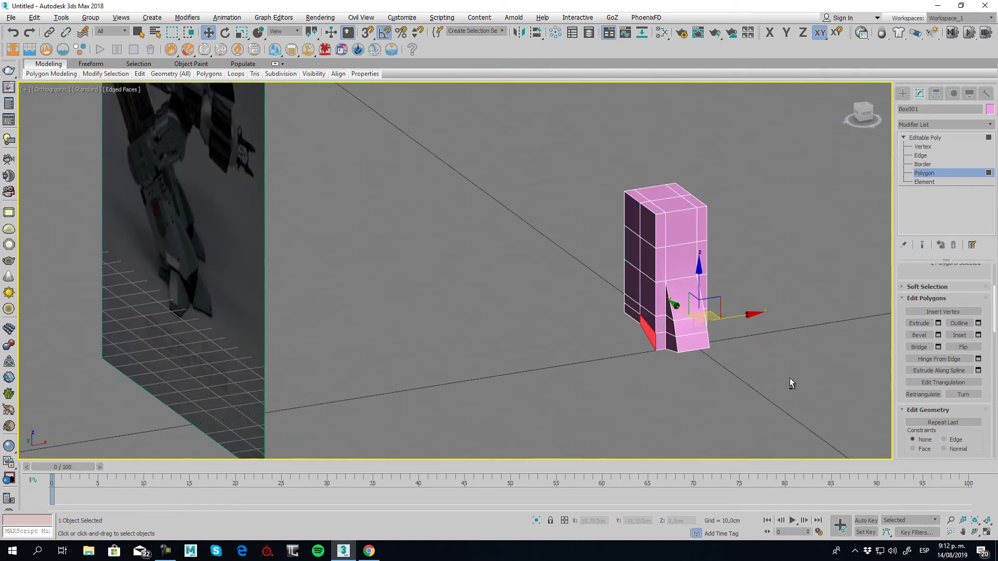
pyautogui.click(937, 324)
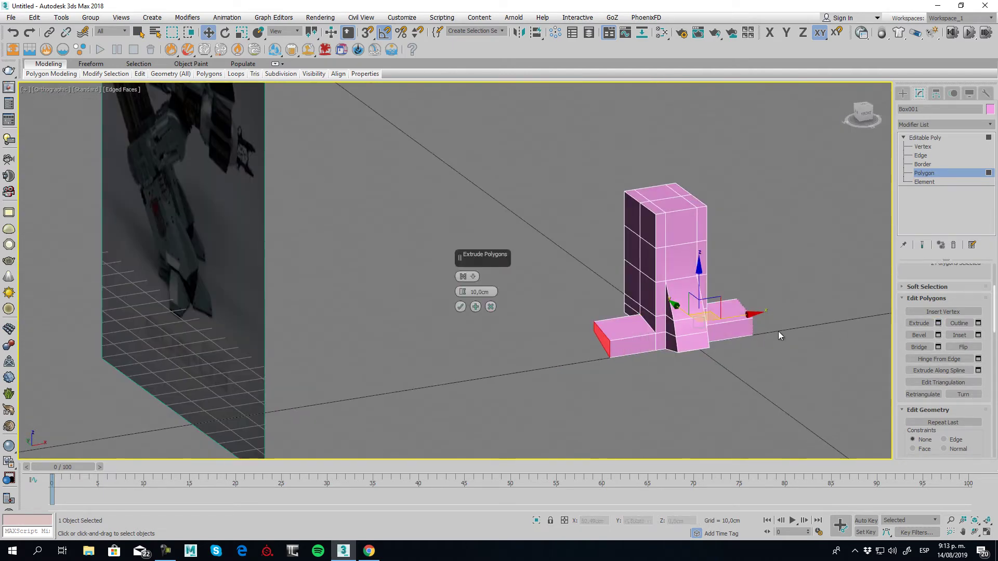
pyautogui.moveTo(463, 292); pyautogui.dragTo(457, 314)
pyautogui.click(460, 307)
pyautogui.keyDown('alt'); pyautogui.moveTo(475, 328); pyautogui.dragTo(585, 344, button='middle'); pyautogui.keyUp('alt')
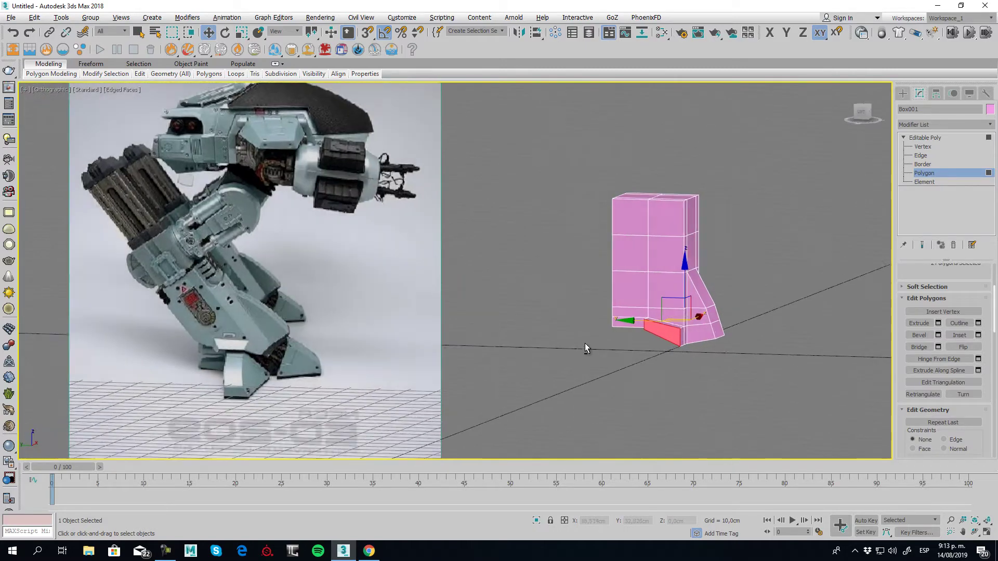
# - In the Perspective view, move the extruded side polygons slightly up along Z
pyautogui.scroll(3, 657, 355)
pyautogui.keyDown('alt'); pyautogui.moveTo(656, 355); pyautogui.dragTo(529, 306, button='middle'); pyautogui.keyUp('alt')
pyautogui.press('p')
pyautogui.scroll(-4, 645, 354)
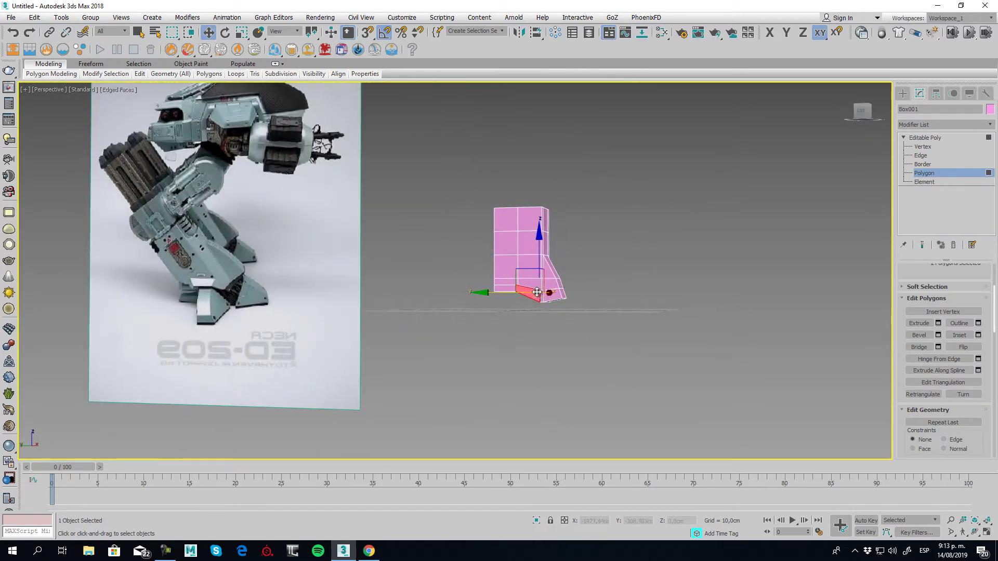
pyautogui.scroll(5, 541, 306)
pyautogui.moveTo(540, 256); pyautogui.dragTo(541, 249)
pyautogui.keyDown('alt'); pyautogui.moveTo(551, 332); pyautogui.dragTo(589, 353, button='middle'); pyautogui.keyUp('alt')
pyautogui.scroll(-4, 588, 347)
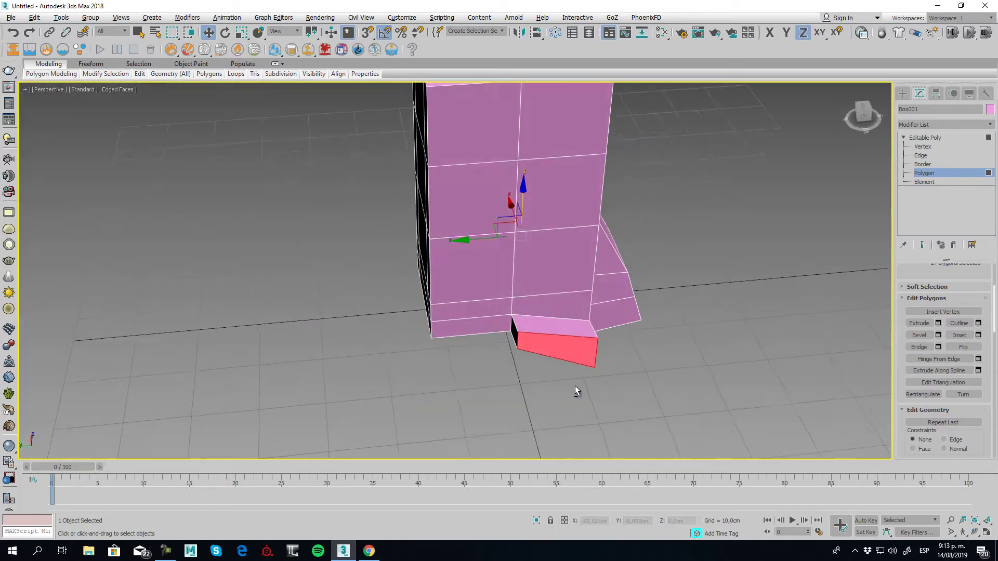
# - Try to target-weld the rear outer vertices of one side extrusion onto the adjacent body vertices
pyautogui.click(922, 146)
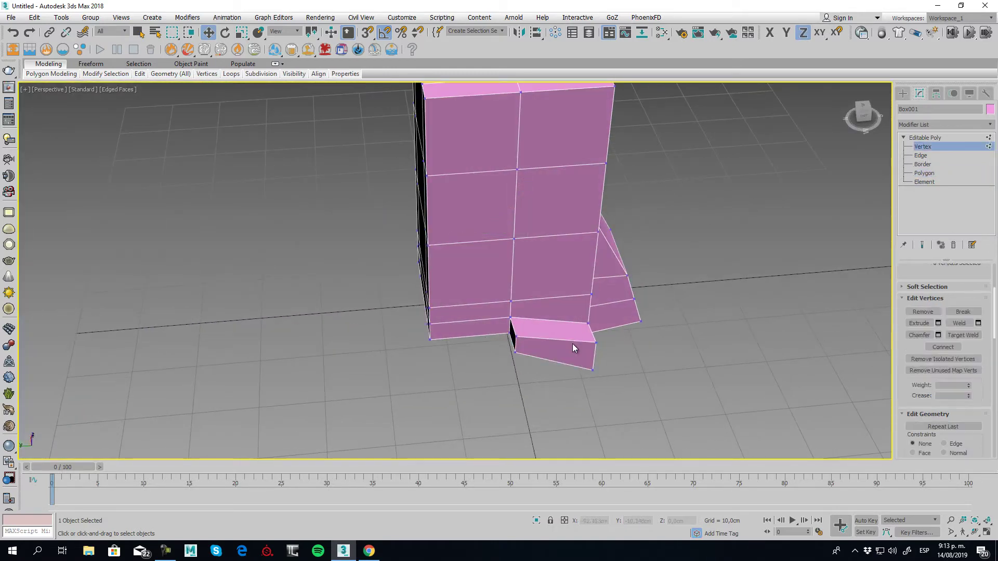
pyautogui.click(965, 336)
pyautogui.click(512, 319)
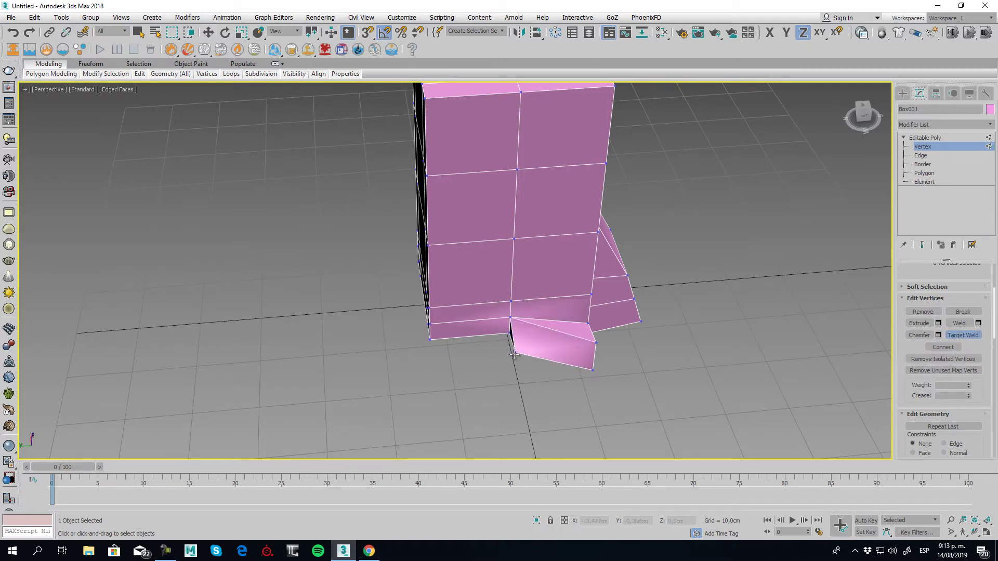
pyautogui.click(515, 352)
pyautogui.keyDown('alt'); pyautogui.moveTo(544, 331); pyautogui.dragTo(582, 317, button='middle'); pyautogui.keyUp('alt')
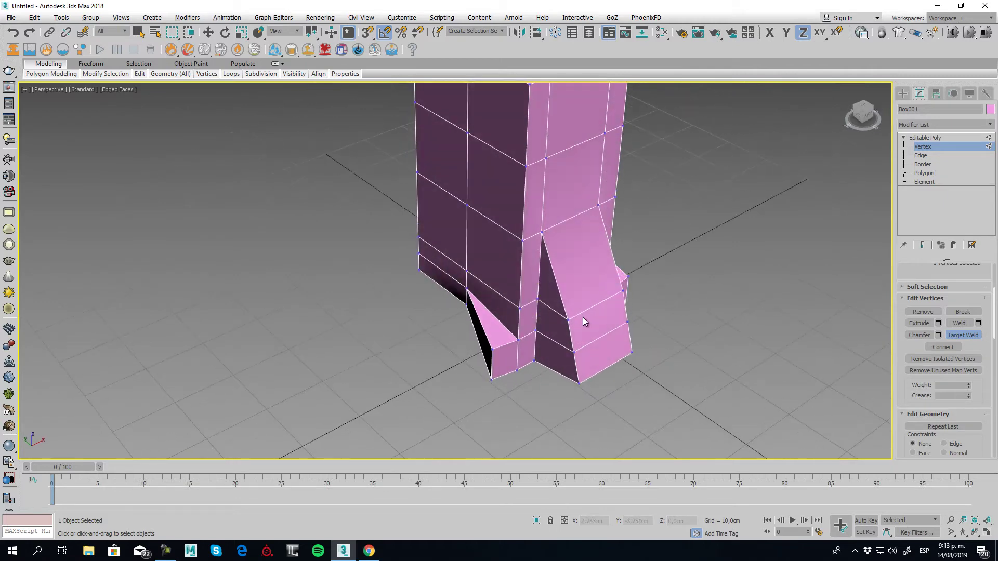
pyautogui.hotkey('ctrl', 'z')
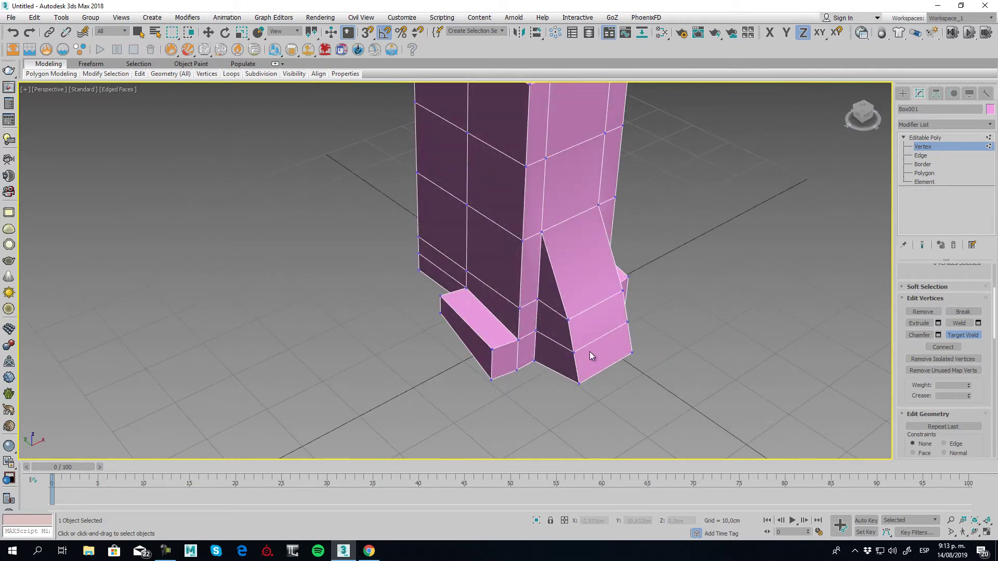
# - Finish target welding and return the leg to whole-object level, comparing its side profile with the reference image
pyautogui.click(960, 336)
pyautogui.keyDown('alt'); pyautogui.moveTo(552, 354); pyautogui.dragTo(656, 264, button='middle'); pyautogui.keyUp('alt')
pyautogui.scroll(-5, 582, 280)
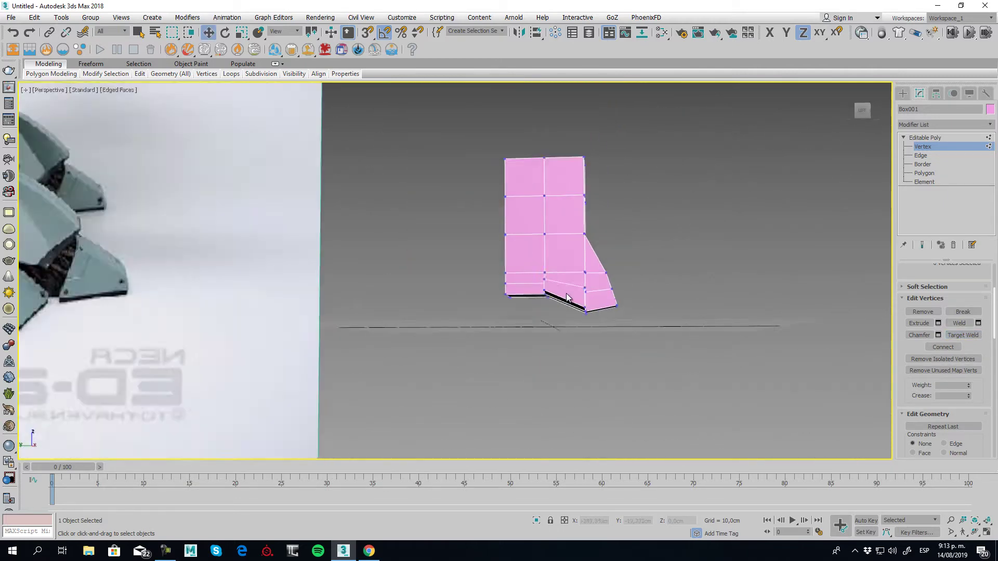
pyautogui.moveTo(578, 323)
pyautogui.keyDown('alt'); pyautogui.mouseDown(button='middle')
pyautogui.moveTo(581, 315)
pyautogui.moveTo(569, 332)
pyautogui.mouseUp(button='middle'); pyautogui.keyUp('alt')
pyautogui.keyDown('alt'); pyautogui.moveTo(560, 331); pyautogui.dragTo(581, 328, button='middle'); pyautogui.keyUp('alt')
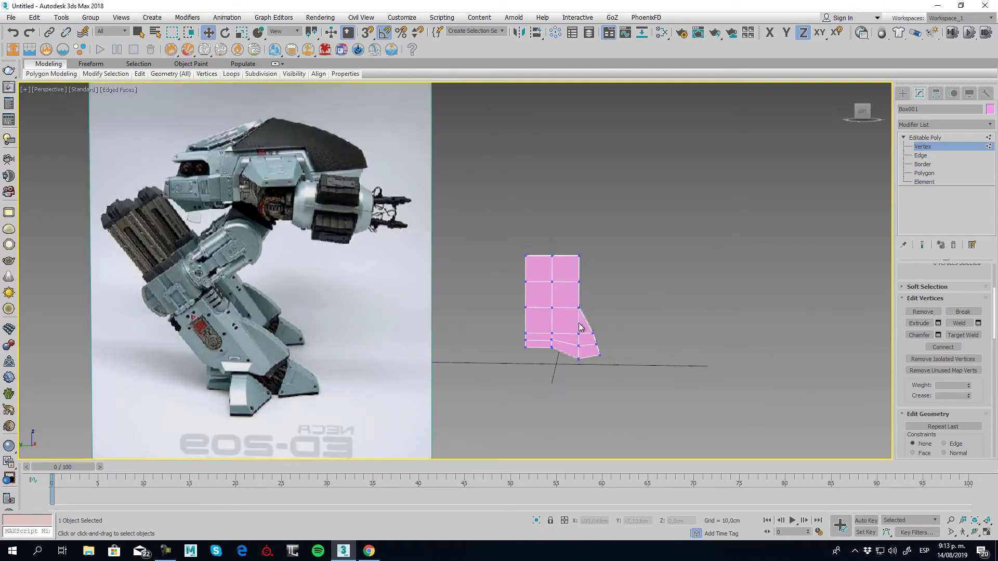
pyautogui.click(926, 137)
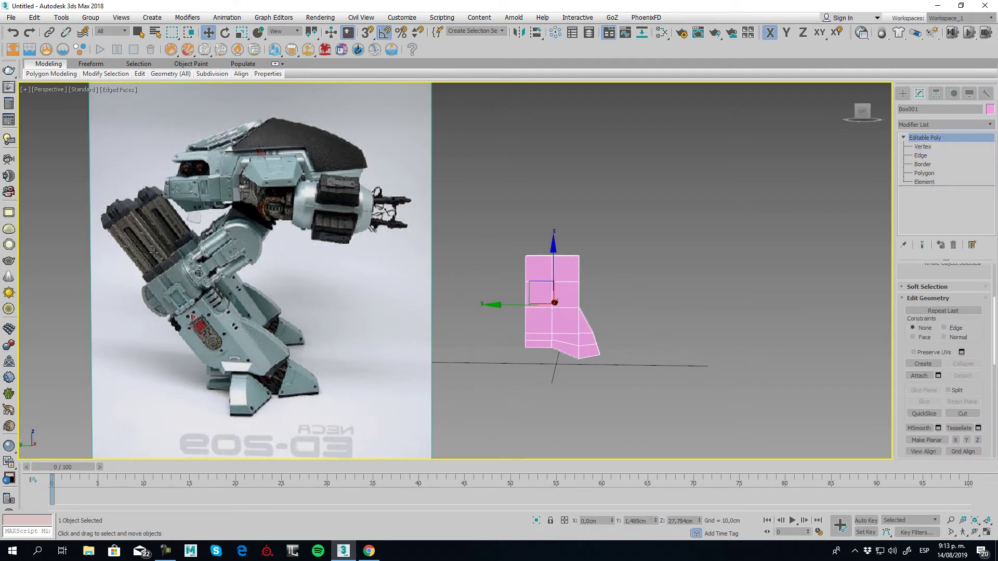
# - In the Top view, create a new box just inside the leg block's footprint, about 22.4 × 16.4 cm and 35.9 cm high
pyautogui.moveTo(761, 315); pyautogui.dragTo(548, 338, button='middle')
pyautogui.click(903, 93)
pyautogui.click(931, 157)
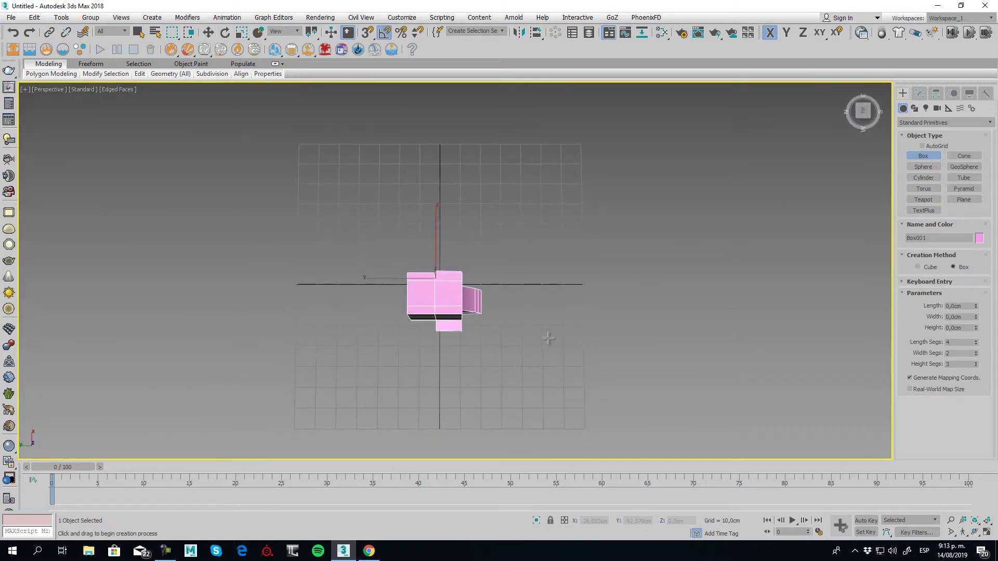
pyautogui.press('t')
pyautogui.moveTo(490, 231); pyautogui.dragTo(471, 316, button='middle')
pyautogui.scroll(-2, 470, 314)
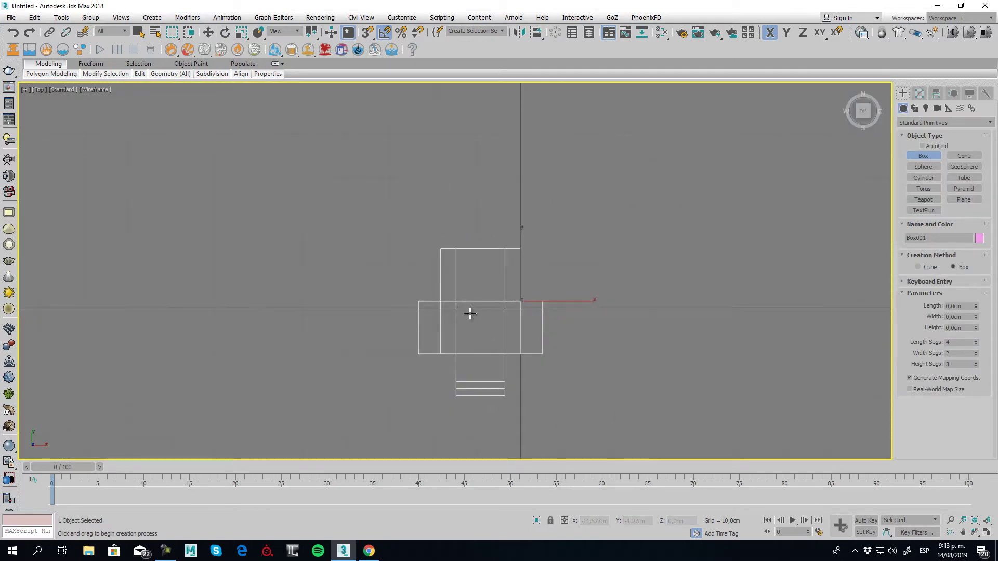
pyautogui.press('F3')
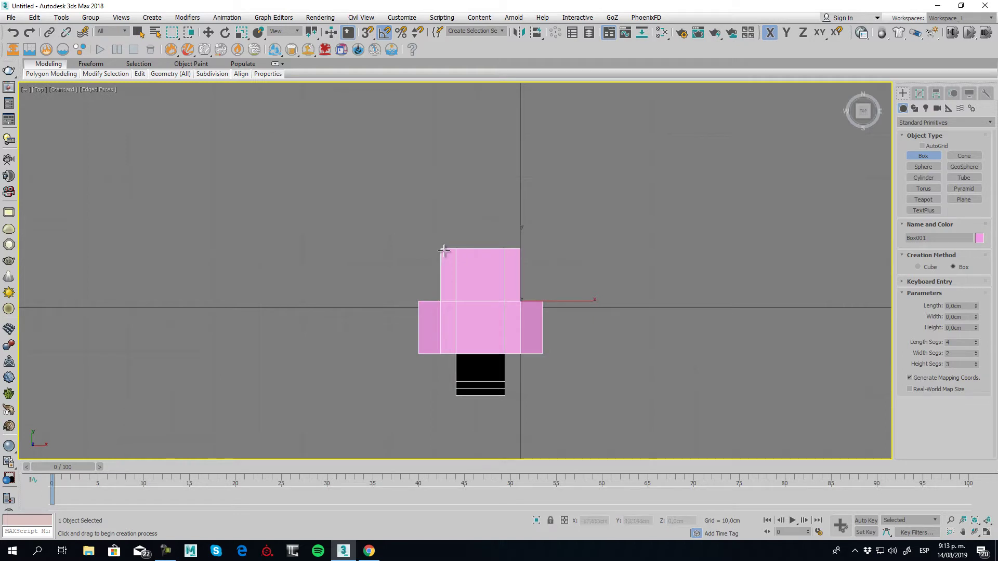
pyautogui.moveTo(444, 253); pyautogui.dragTo(516, 349)
pyautogui.press('F3')
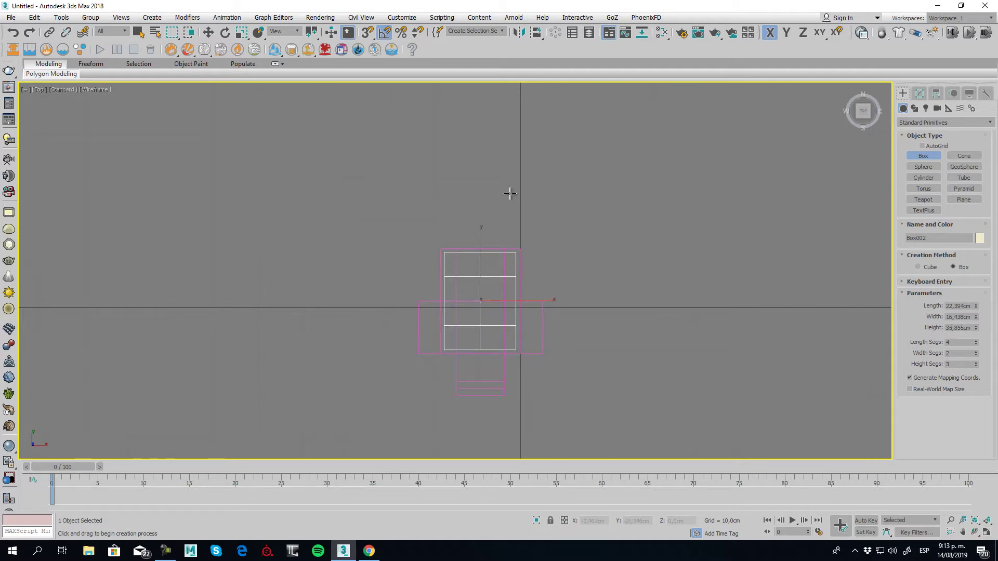
# - In the Perspective view, raise the new box along Z to about 52.3 cm so it sits on top of the leg block
pyautogui.press('w')
pyautogui.keyDown('alt'); pyautogui.moveTo(526, 260); pyautogui.dragTo(660, 245, button='middle'); pyautogui.keyUp('alt')
pyautogui.press('p')
pyautogui.press('z')
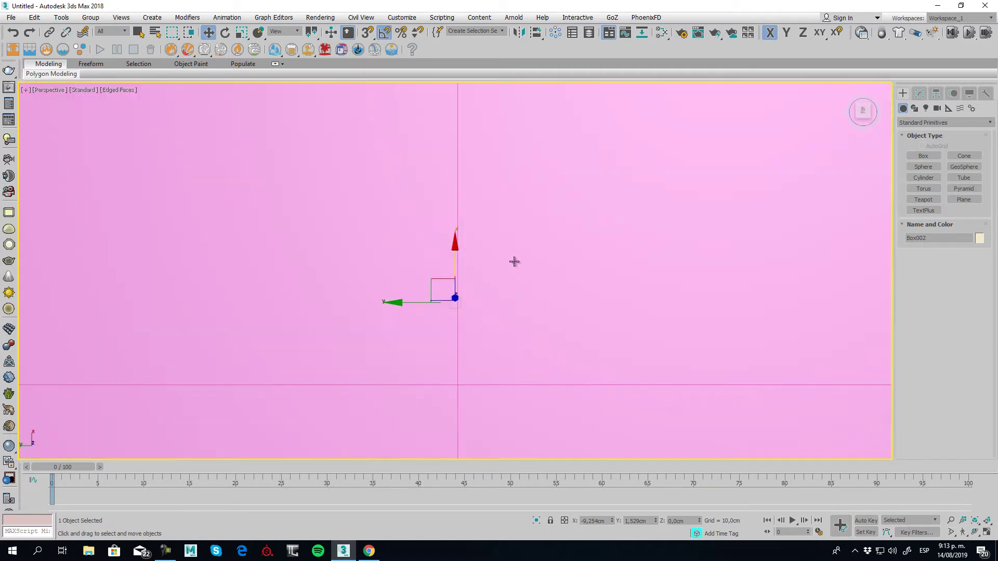
pyautogui.scroll(-6, 513, 294)
pyautogui.keyDown('alt'); pyautogui.moveTo(521, 330); pyautogui.dragTo(517, 314, button='middle'); pyautogui.keyUp('alt')
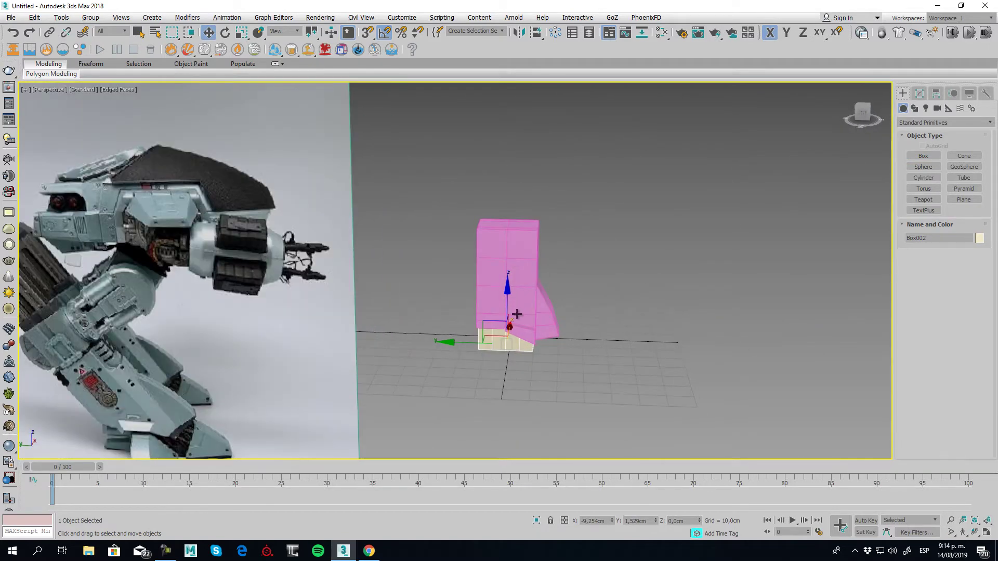
pyautogui.moveTo(509, 301); pyautogui.dragTo(612, 226)
pyautogui.scroll(5, 612, 225)
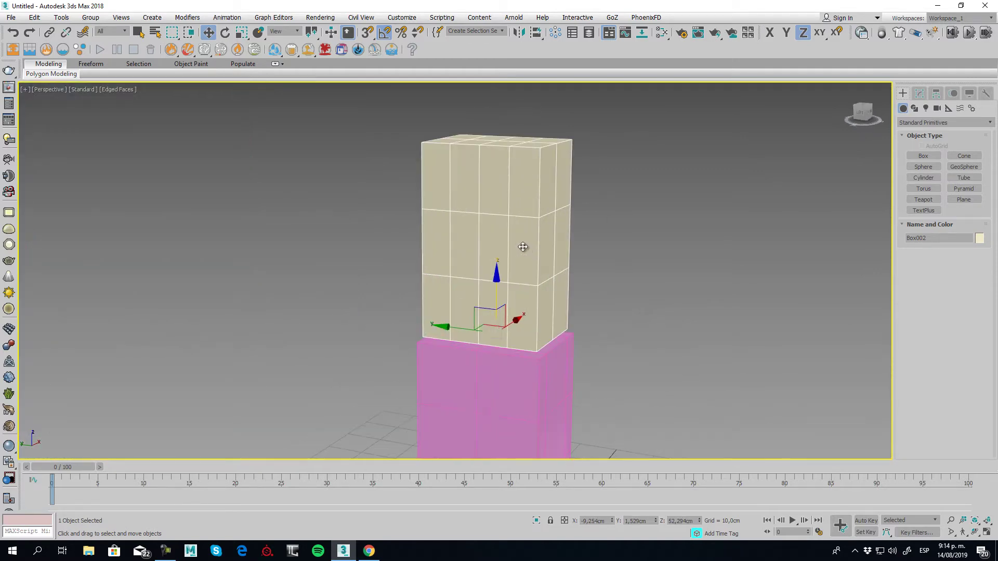
# - Set the new box's segments to 3 in length, 3 in width and 1 in height
pyautogui.moveTo(561, 219)
pyautogui.keyDown('alt'); pyautogui.mouseDown(button='middle')
pyautogui.moveTo(546, 221)
pyautogui.moveTo(571, 228)
pyautogui.mouseUp(button='middle'); pyautogui.keyUp('alt')
pyautogui.click(920, 93)
pyautogui.click(977, 328)
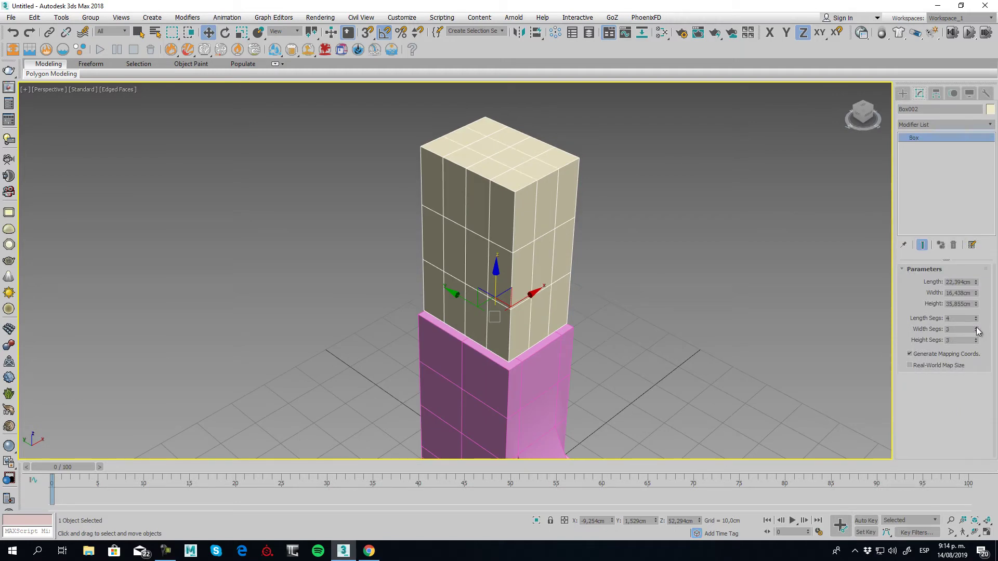
pyautogui.click(978, 343)
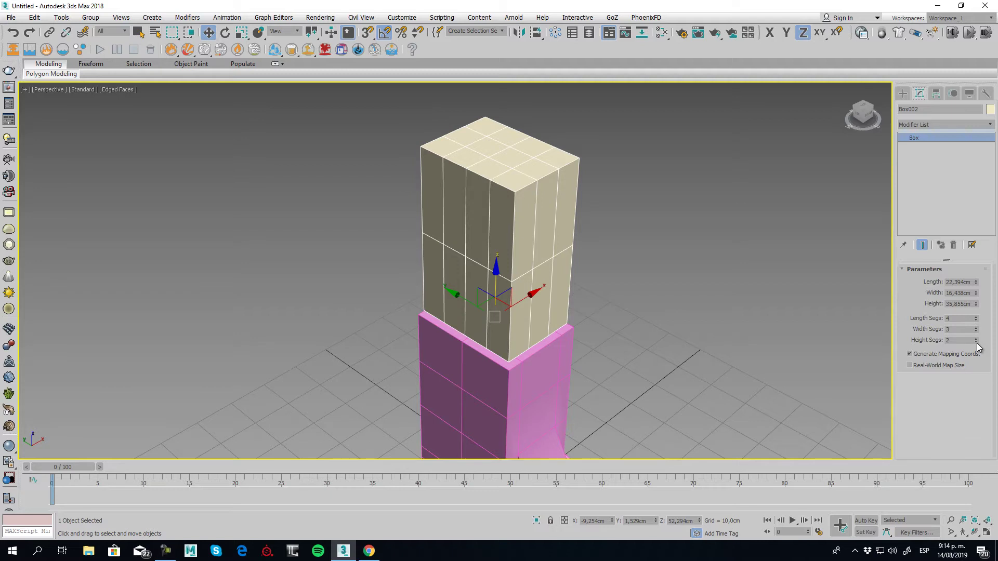
pyautogui.click(977, 343)
pyautogui.click(977, 317)
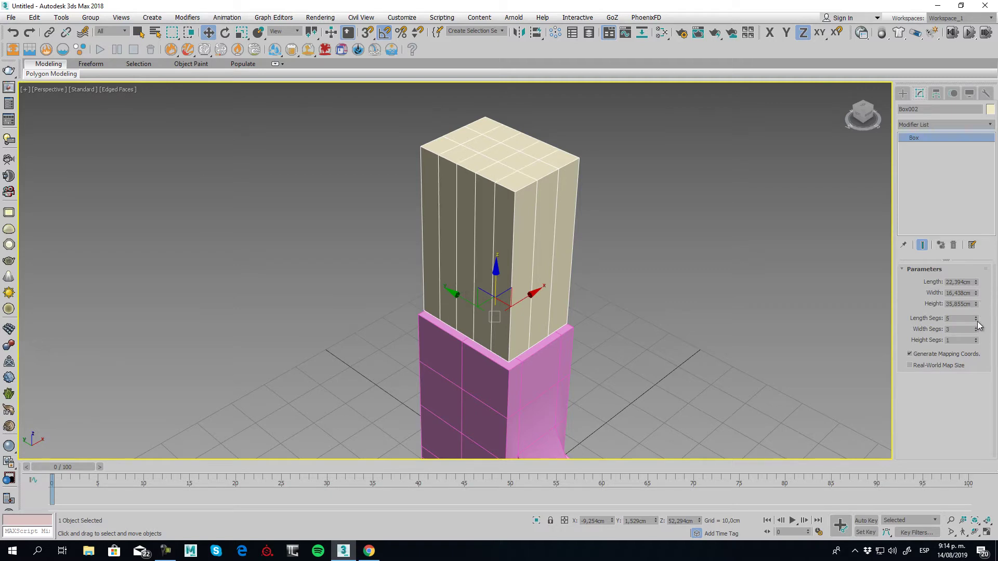
pyautogui.click(976, 321)
pyautogui.click(977, 320)
# - Reduce the upper box's height to about 4.3 cm and convert it to an Editable Poly
pyautogui.keyDown('alt'); pyautogui.moveTo(504, 180); pyautogui.dragTo(514, 226, button='middle'); pyautogui.keyUp('alt')
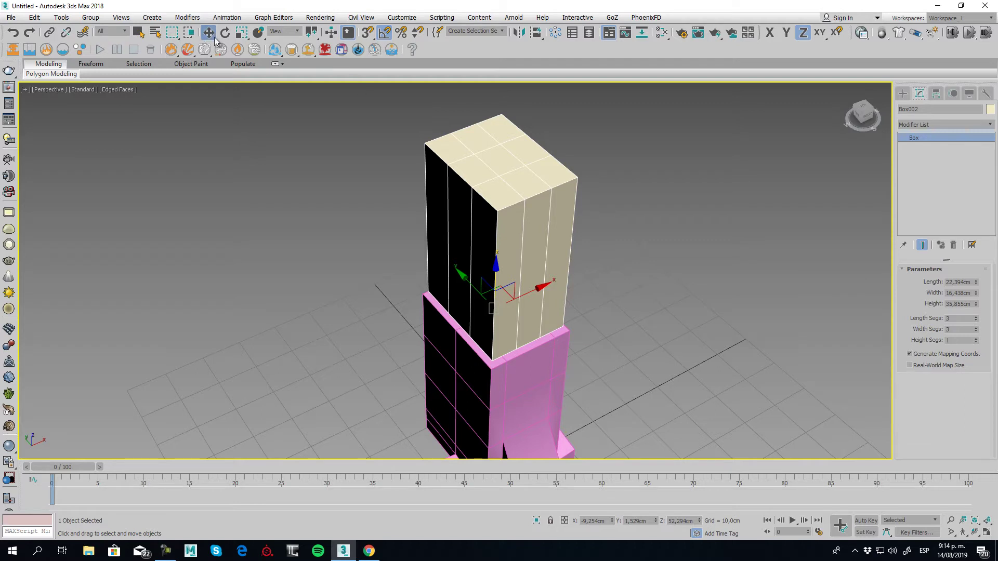
pyautogui.click(241, 32)
pyautogui.keyDown('alt'); pyautogui.moveTo(454, 231); pyautogui.dragTo(476, 208, button='middle'); pyautogui.keyUp('alt')
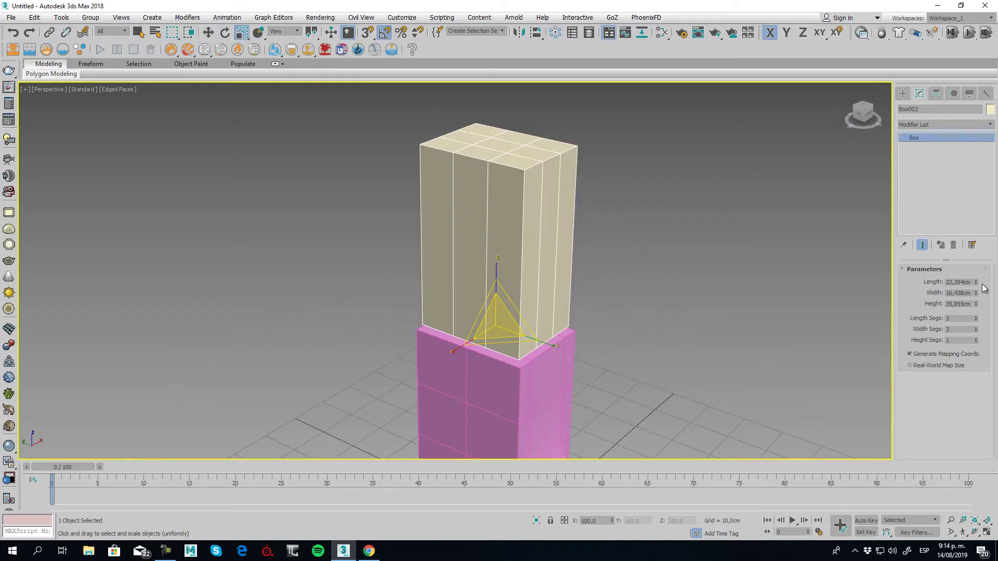
pyautogui.moveTo(977, 306); pyautogui.dragTo(982, 346)
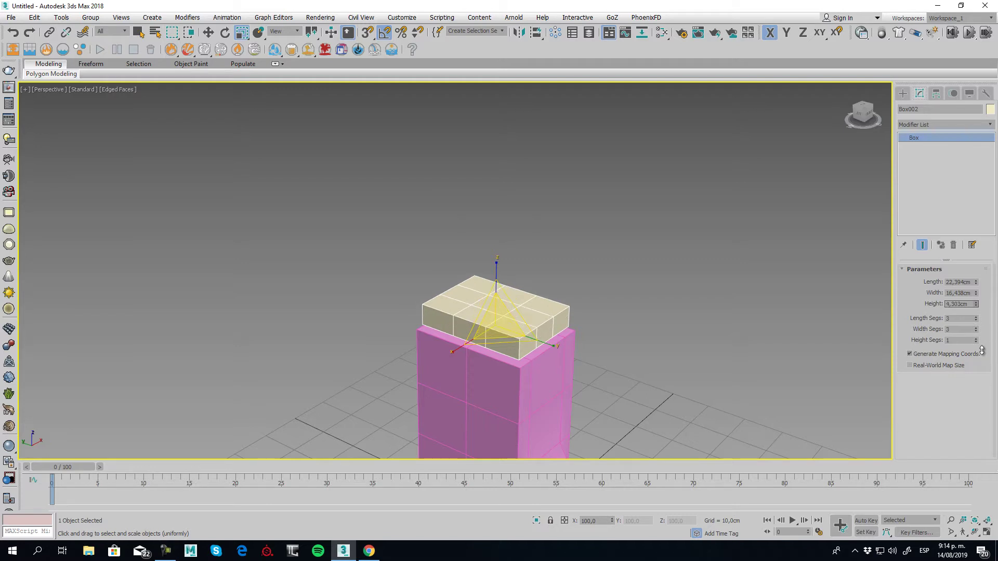
pyautogui.keyDown('alt'); pyautogui.moveTo(667, 323); pyautogui.dragTo(573, 316, button='middle'); pyautogui.keyUp('alt')
pyautogui.rightClick(464, 320)
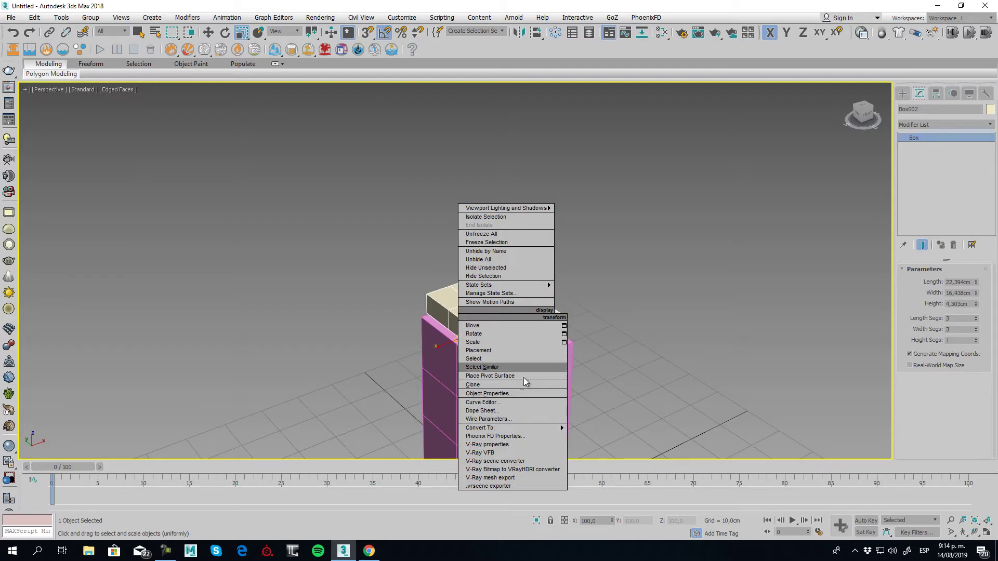
pyautogui.moveTo(551, 427)
pyautogui.click(619, 436)
pyautogui.keyDown('alt'); pyautogui.moveTo(606, 350); pyautogui.dragTo(519, 384, button='middle'); pyautogui.keyUp('alt')
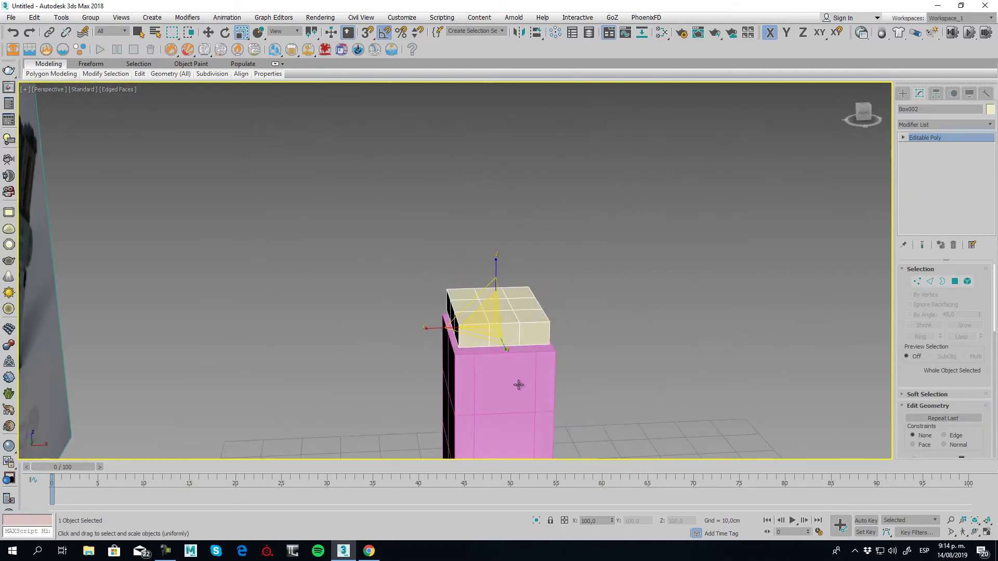
# - Center the thin slab's pivot on its own geometry and quick-align the slab to the pink leg block
pyautogui.click(936, 94)
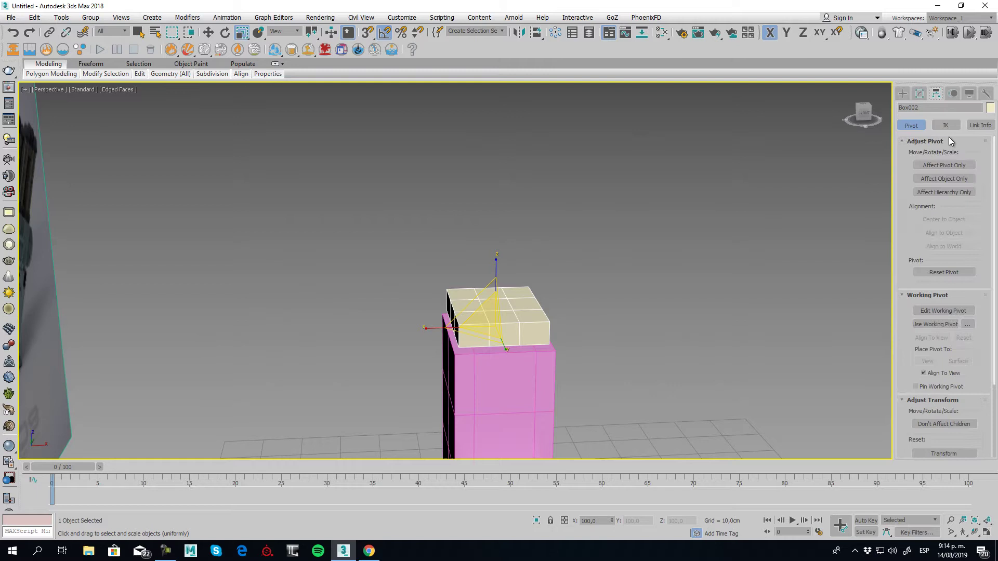
pyautogui.click(945, 166)
pyautogui.click(944, 220)
pyautogui.click(941, 169)
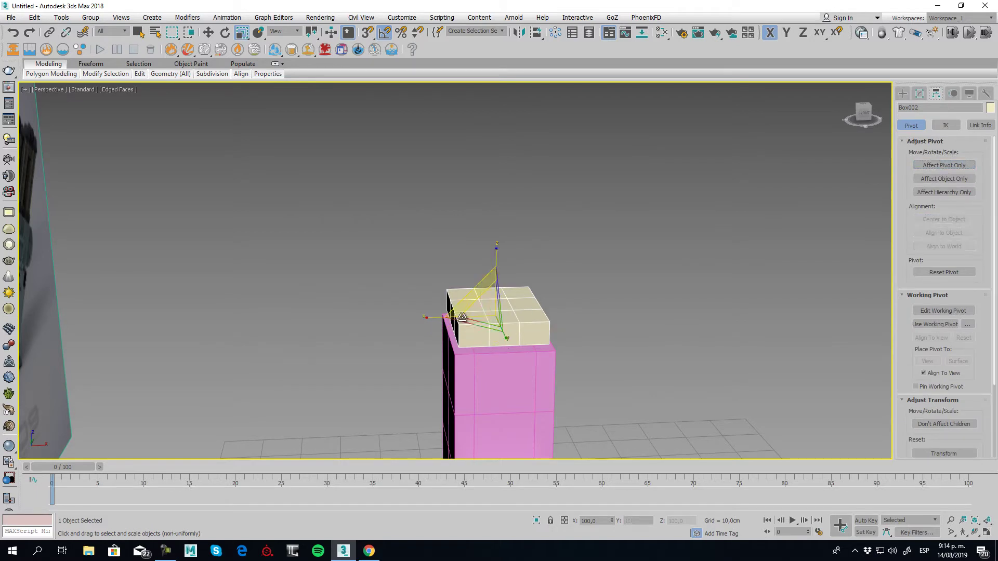
pyautogui.hotkey('shift', 'a')
pyautogui.click(501, 388)
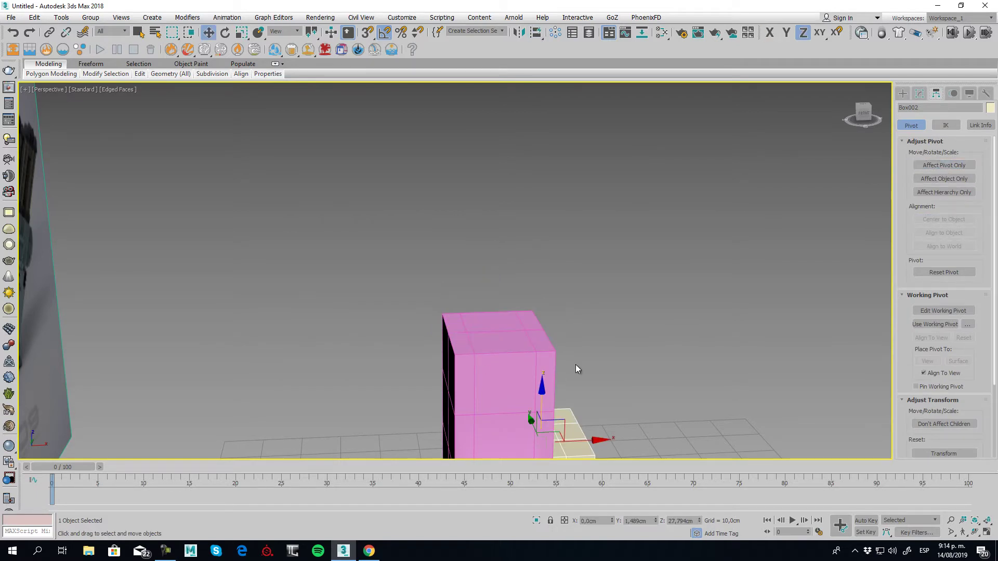
# - Select the pink leg block and center its pivot on its own geometry
pyautogui.moveTo(577, 367); pyautogui.dragTo(490, 268, button='middle')
pyautogui.click(490, 267)
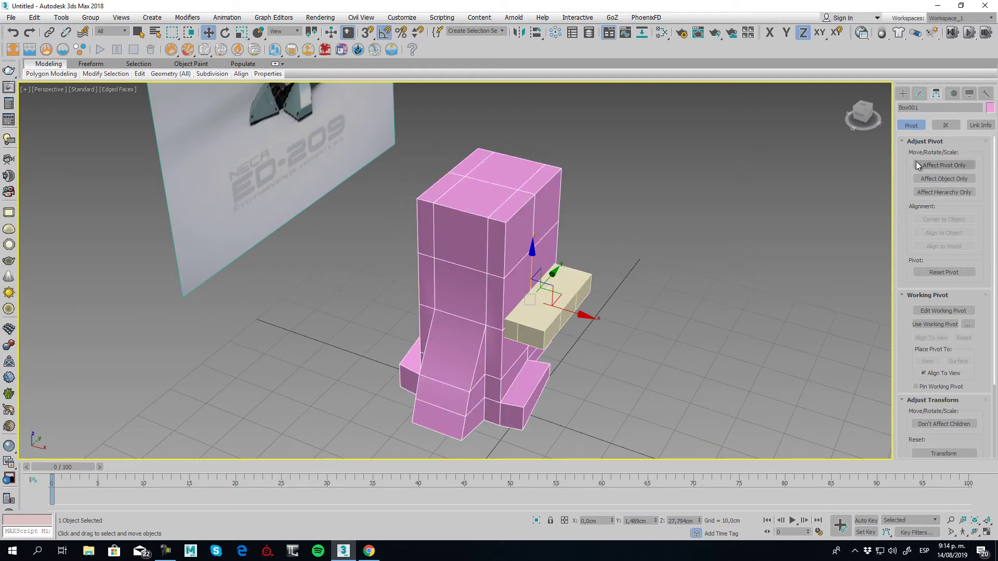
pyautogui.click(935, 166)
pyautogui.click(950, 218)
pyautogui.click(943, 166)
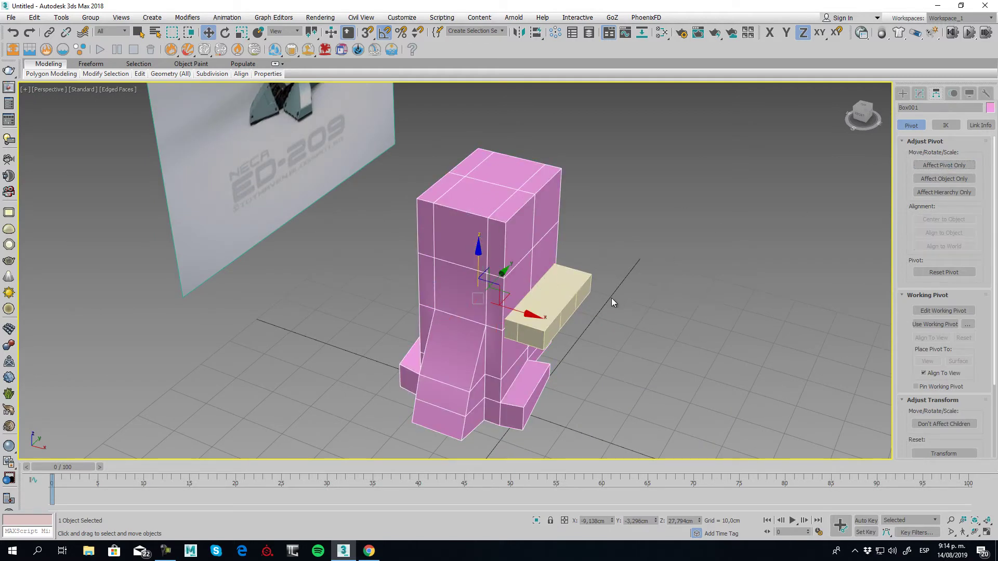
# - Quick-align the thin slab to the leg block's centered pivot
pyautogui.click(559, 289)
pyautogui.hotkey('shift', 'a')
pyautogui.click(498, 240)
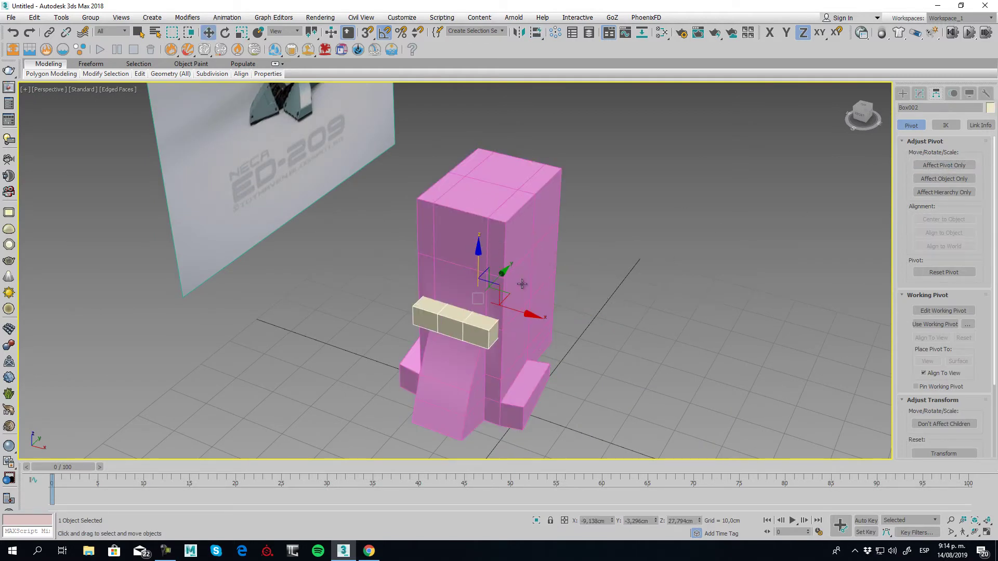
# - Move the slab along Y to about 1.56 cm, over the leg's main body, and raise it to about 53.9 cm in Z
pyautogui.keyDown('alt'); pyautogui.moveTo(560, 326); pyautogui.dragTo(407, 292, button='middle'); pyautogui.keyUp('alt')
pyautogui.press('F3')
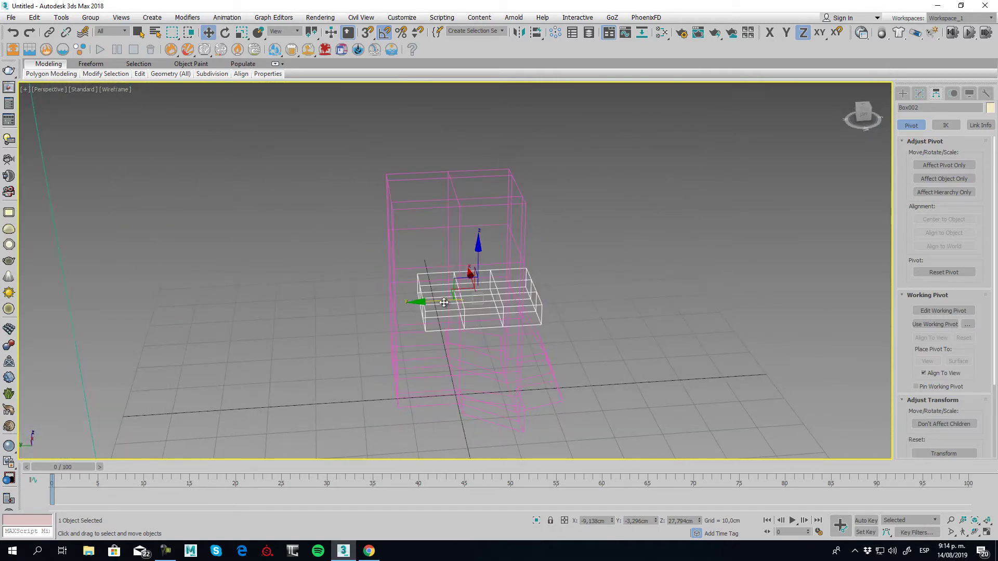
pyautogui.moveTo(439, 300); pyautogui.dragTo(416, 301)
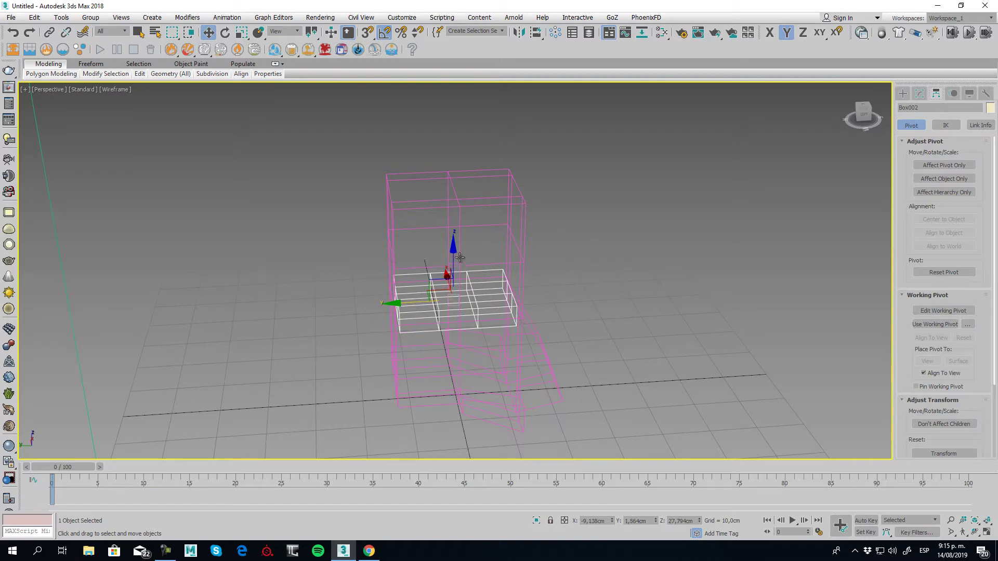
pyautogui.moveTo(457, 247); pyautogui.dragTo(460, 144)
pyautogui.press('F3')
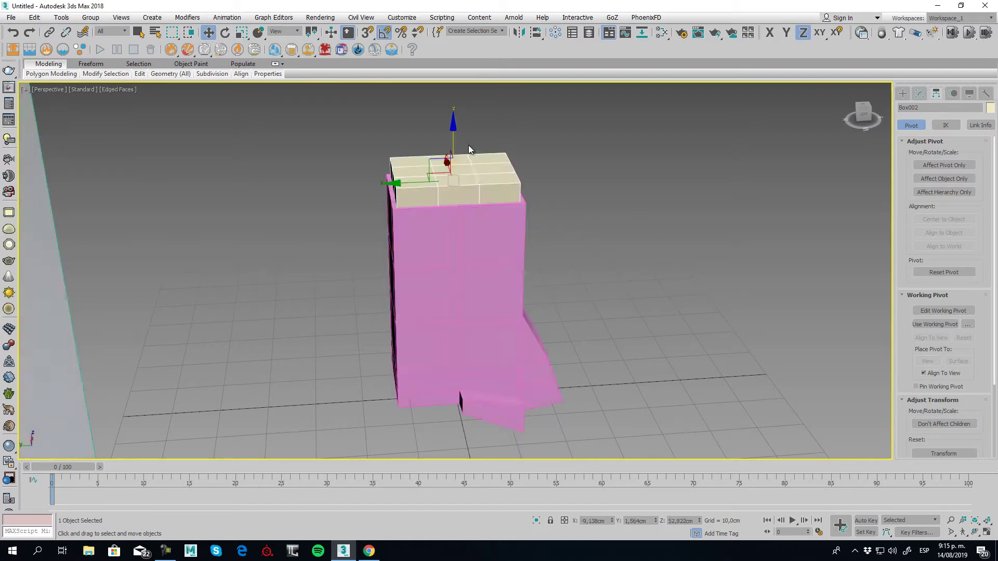
pyautogui.keyDown('alt'); pyautogui.moveTo(569, 238); pyautogui.dragTo(494, 188, button='middle'); pyautogui.keyUp('alt')
pyautogui.scroll(3, 494, 188)
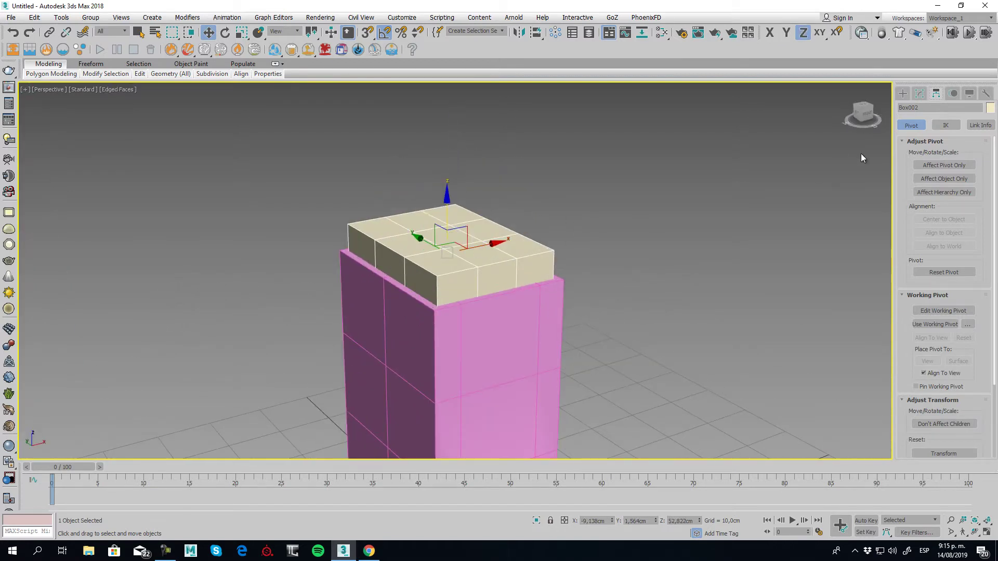
pyautogui.moveTo(447, 210)
pyautogui.mouseDown()
pyautogui.moveTo(447, 187)
pyautogui.moveTo(447, 200)
pyautogui.mouseUp()
# - Select the four corner polygons on the slab's top face and extrude them upward into tall posts
pyautogui.click(920, 94)
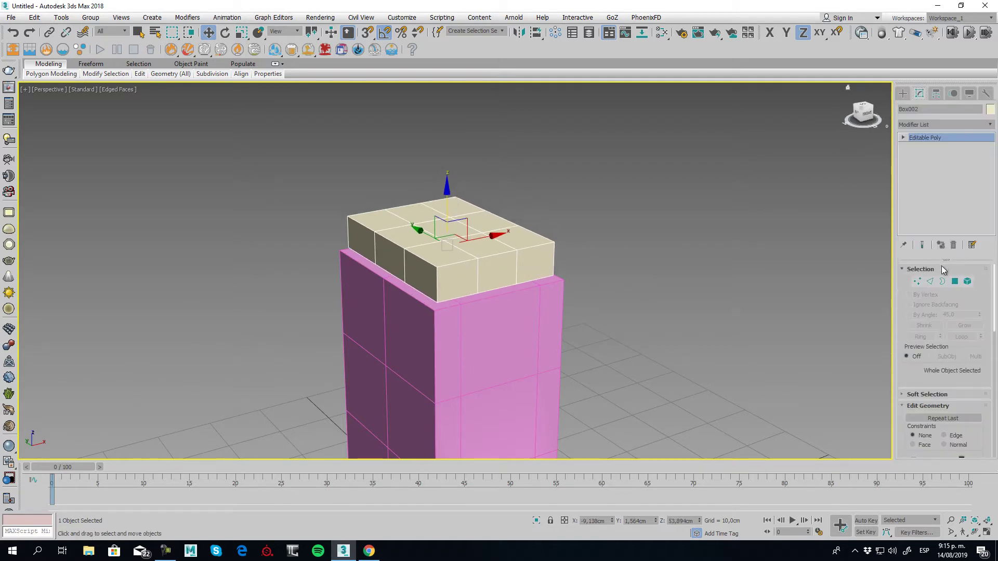
pyautogui.click(955, 281)
pyautogui.keyDown('alt'); pyautogui.moveTo(513, 251); pyautogui.dragTo(582, 275, button='middle'); pyautogui.keyUp('alt')
pyautogui.click(450, 187)
pyautogui.keyDown('ctrl'); pyautogui.click(457, 286); pyautogui.keyUp('ctrl')
pyautogui.keyDown('ctrl'); pyautogui.click(388, 225); pyautogui.keyUp('ctrl')
pyautogui.keyDown('ctrl'); pyautogui.click(526, 245); pyautogui.keyUp('ctrl')
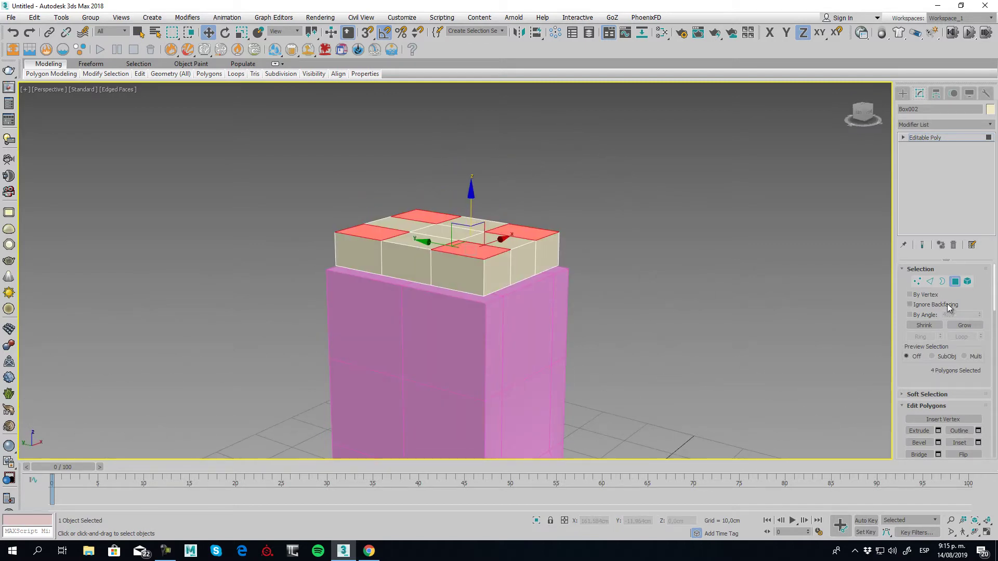
pyautogui.click(923, 432)
pyautogui.moveTo(477, 251); pyautogui.dragTo(494, 67)
# - Shorten the four posts by moving their top polygons down about 6.8 cm along Z
pyautogui.moveTo(530, 214); pyautogui.dragTo(530, 261, button='middle')
pyautogui.scroll(-4, 530, 261)
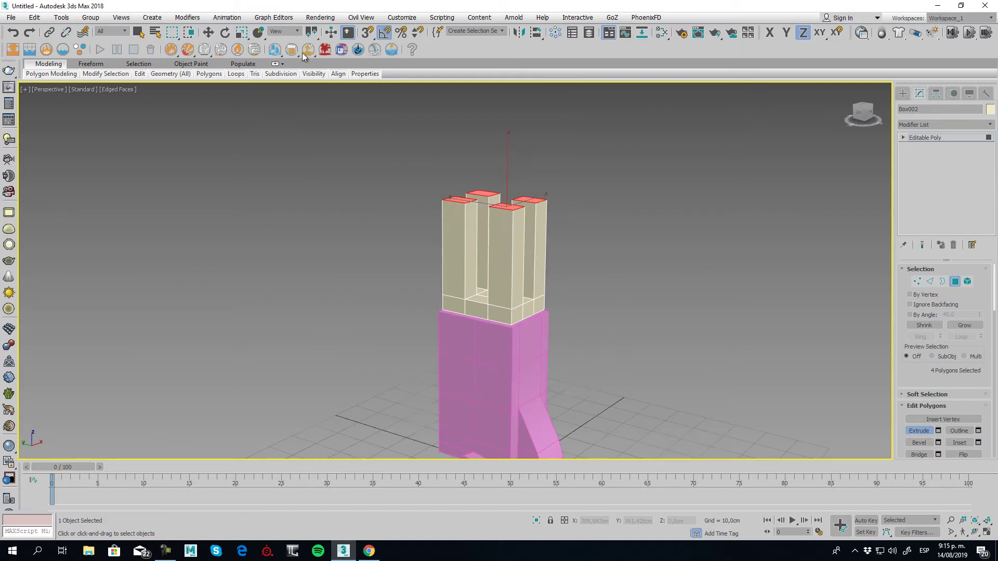
pyautogui.click(207, 32)
pyautogui.moveTo(489, 148); pyautogui.dragTo(485, 172)
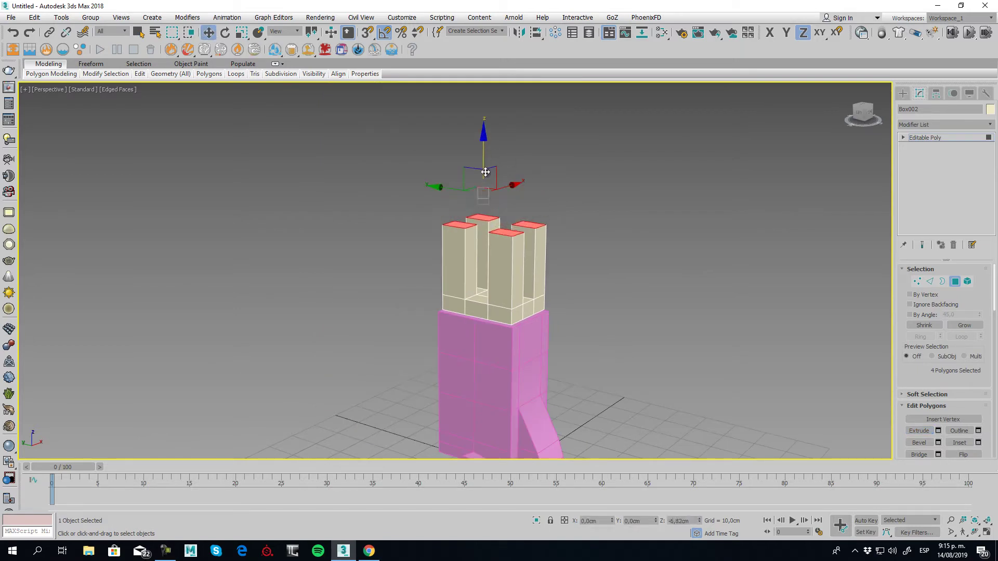
# - Mirror the four-post part across the Z axis as a copy and raise the copy to about 93.3 cm in Z
pyautogui.keyDown('alt'); pyautogui.moveTo(564, 262); pyautogui.dragTo(578, 255, button='middle'); pyautogui.keyUp('alt')
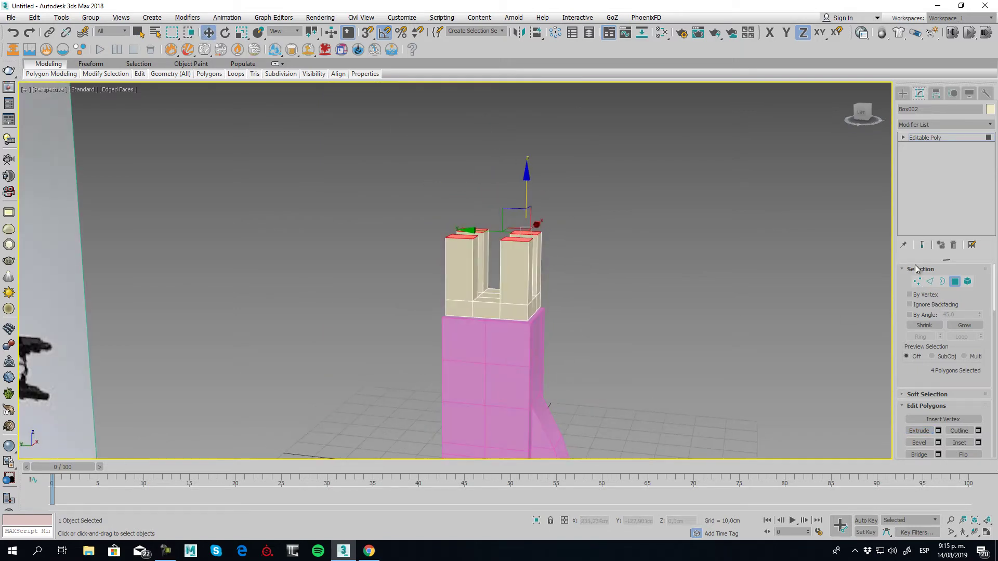
pyautogui.click(956, 282)
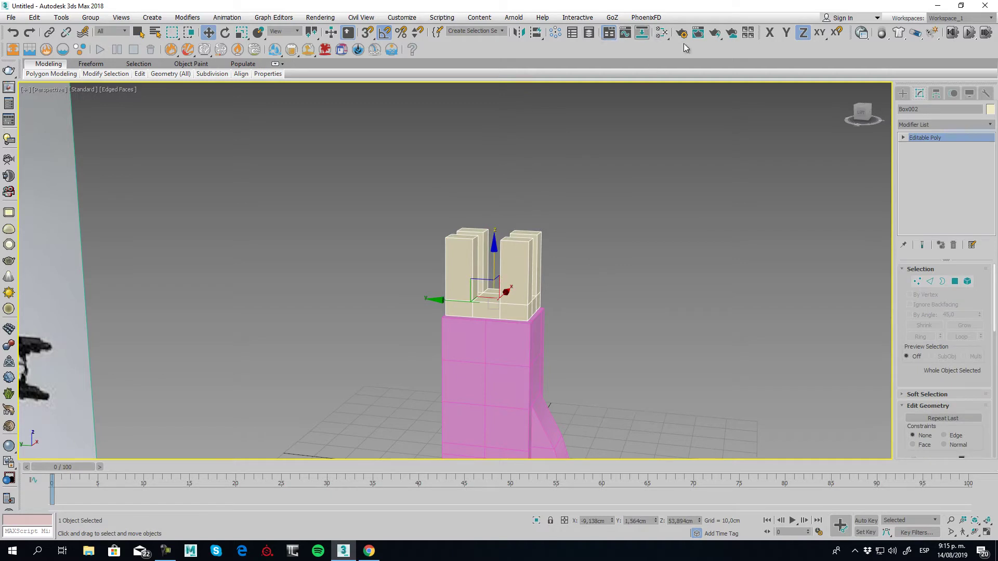
pyautogui.click(518, 33)
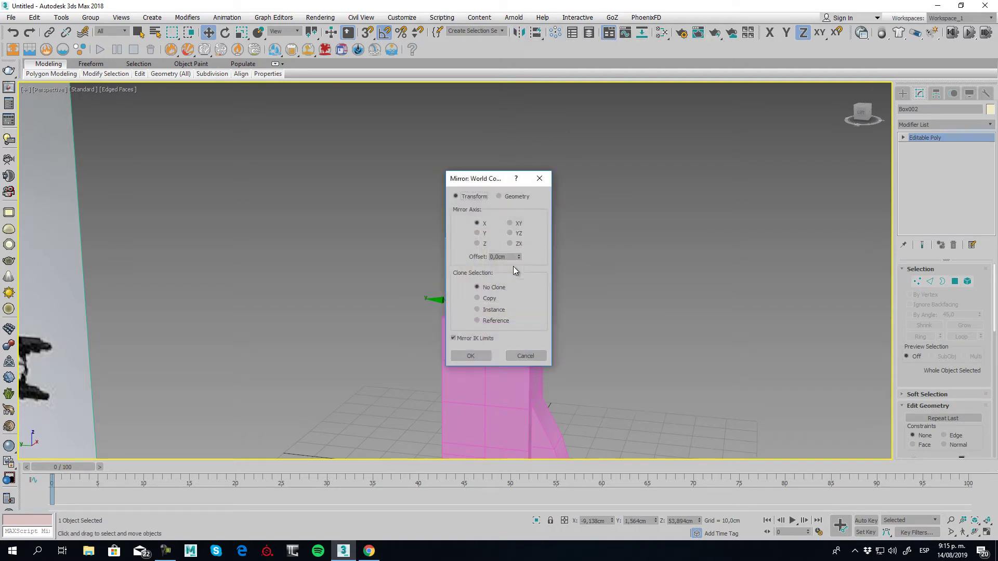
pyautogui.click(478, 299)
pyautogui.moveTo(481, 182); pyautogui.dragTo(658, 160)
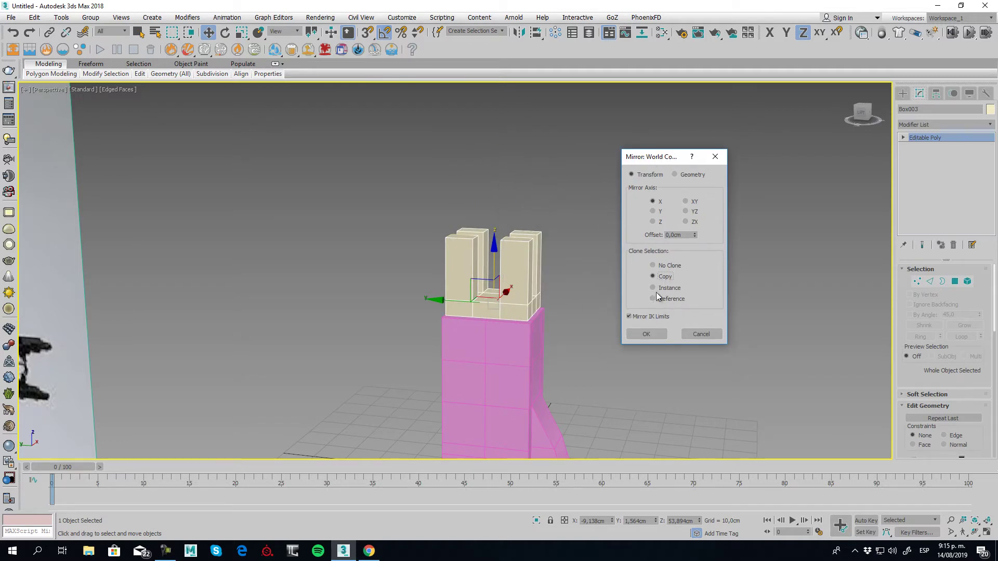
pyautogui.click(654, 222)
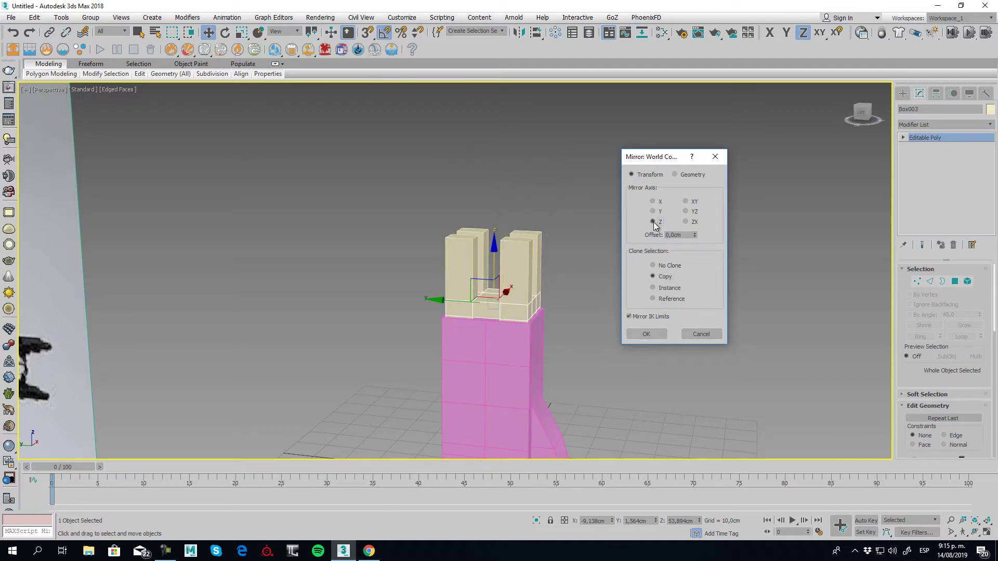
pyautogui.click(656, 335)
pyautogui.moveTo(494, 265); pyautogui.dragTo(499, 121)
pyautogui.keyDown('alt'); pyautogui.moveTo(498, 206); pyautogui.dragTo(519, 204, button='middle'); pyautogui.keyUp('alt')
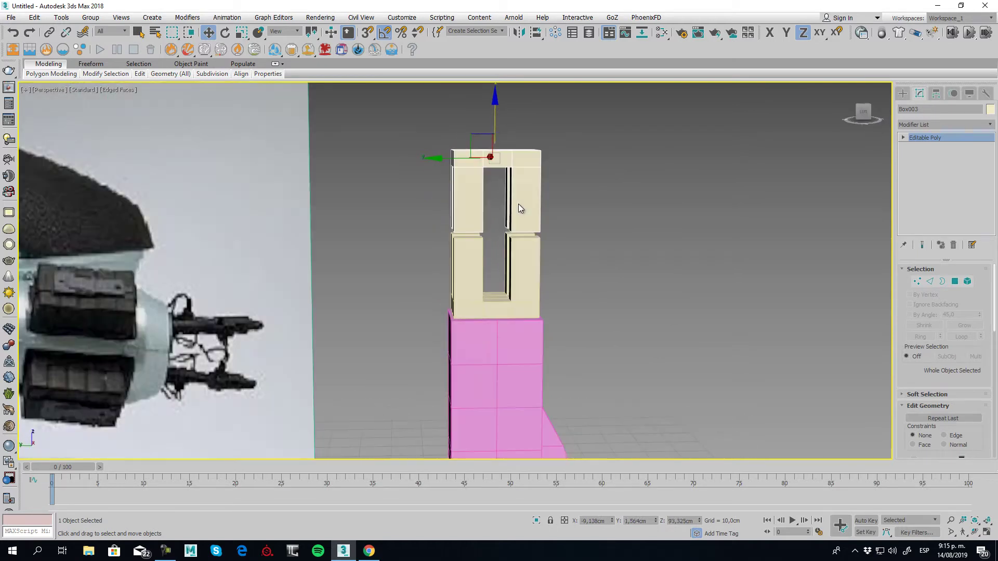
# - Delete the facing end polygons of the posts on both the mirrored copy and the original part
pyautogui.scroll(5, 503, 224)
pyautogui.keyDown('alt'); pyautogui.moveTo(576, 233); pyautogui.dragTo(531, 270, button='middle'); pyautogui.keyUp('alt')
pyautogui.click(957, 282)
pyautogui.press('Delete')
pyautogui.click(958, 282)
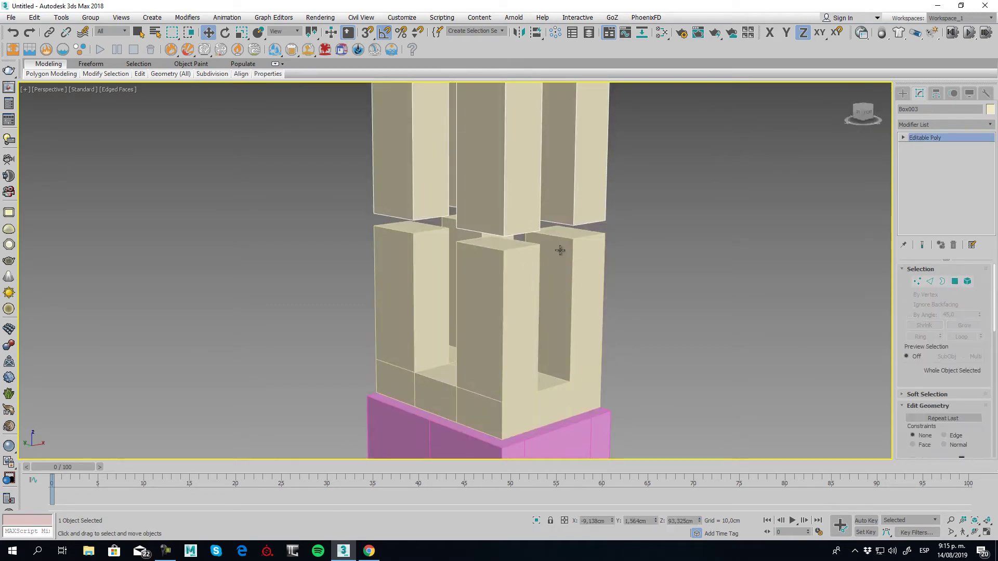
pyautogui.click(595, 265)
pyautogui.click(956, 281)
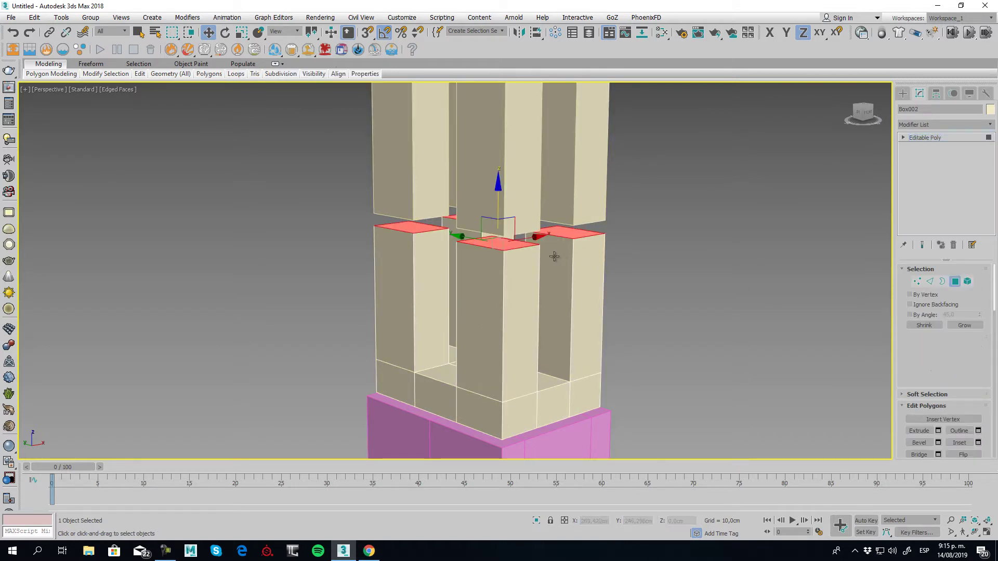
pyautogui.press('Delete')
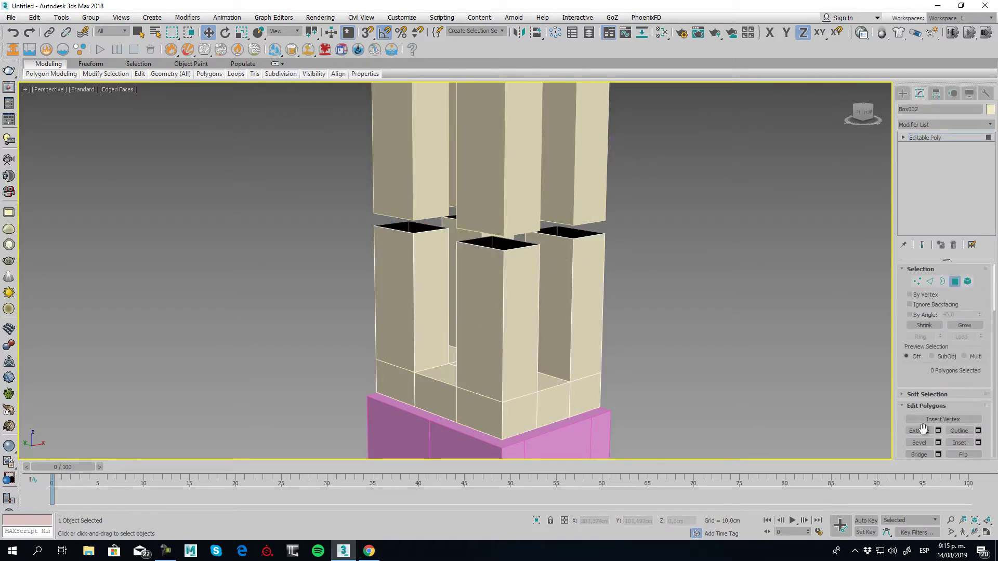
pyautogui.click(955, 282)
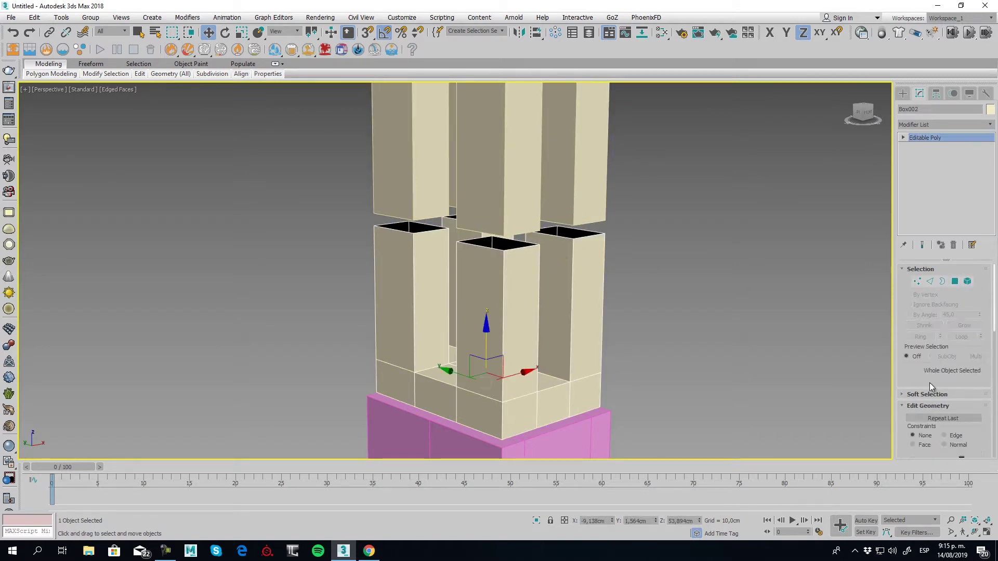
# - Attach the mirrored upper copy to the lower four-post part
pyautogui.scroll(-5, 909, 371)
pyautogui.click(931, 357)
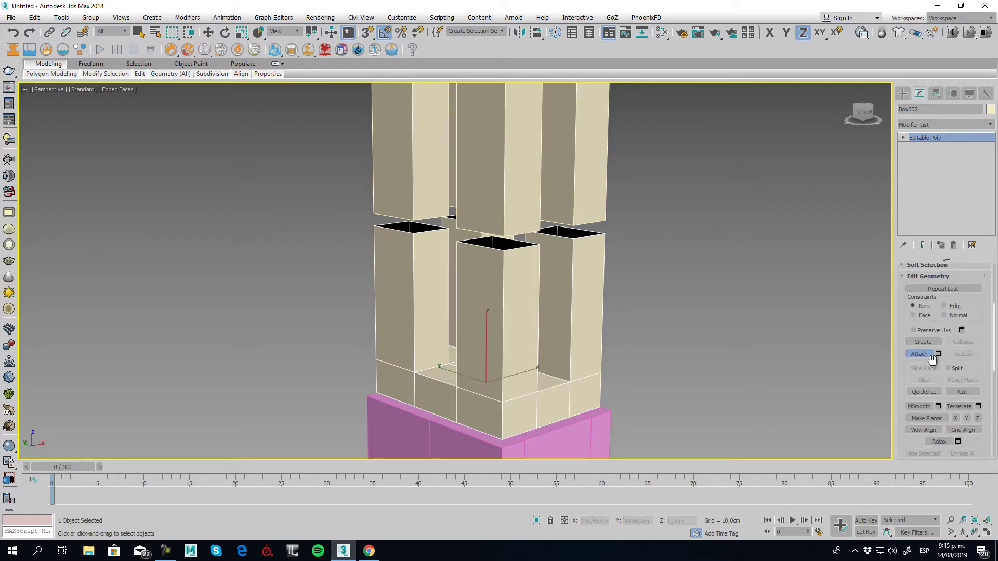
pyautogui.click(915, 352)
# - Bridge the open borders between the upper and lower halves of one corner post
pyautogui.click(904, 137)
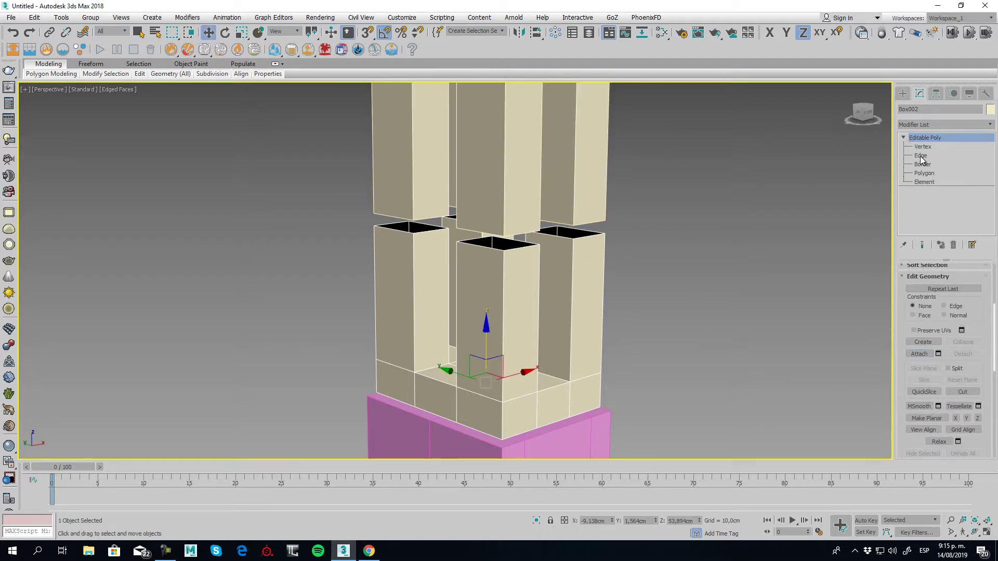
pyautogui.keyDown('alt'); pyautogui.moveTo(522, 245); pyautogui.dragTo(545, 221, button='middle'); pyautogui.keyUp('alt')
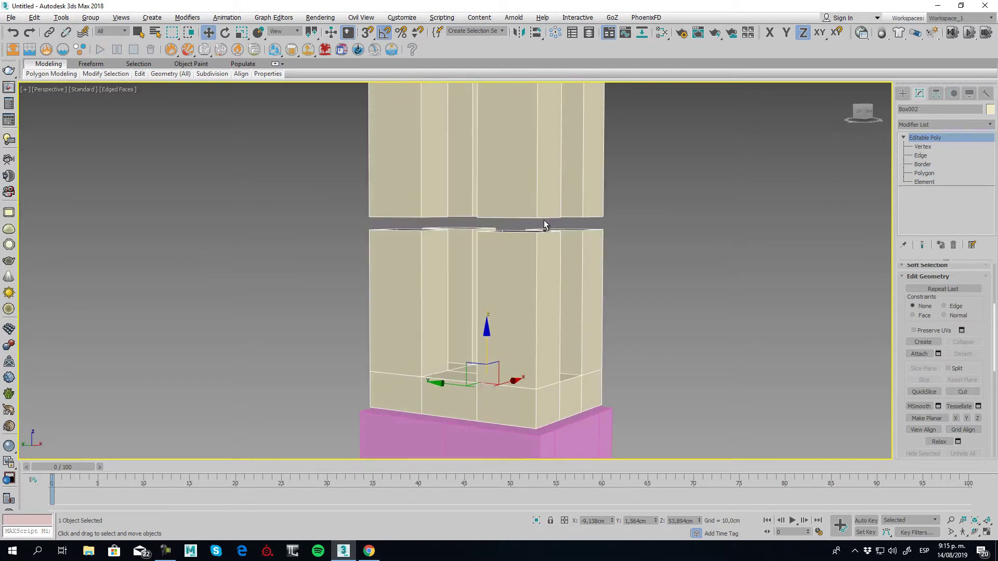
pyautogui.click(922, 155)
pyautogui.click(922, 164)
pyautogui.keyDown('alt'); pyautogui.moveTo(663, 207); pyautogui.dragTo(571, 227, button='middle'); pyautogui.keyUp('alt')
pyautogui.click(580, 227)
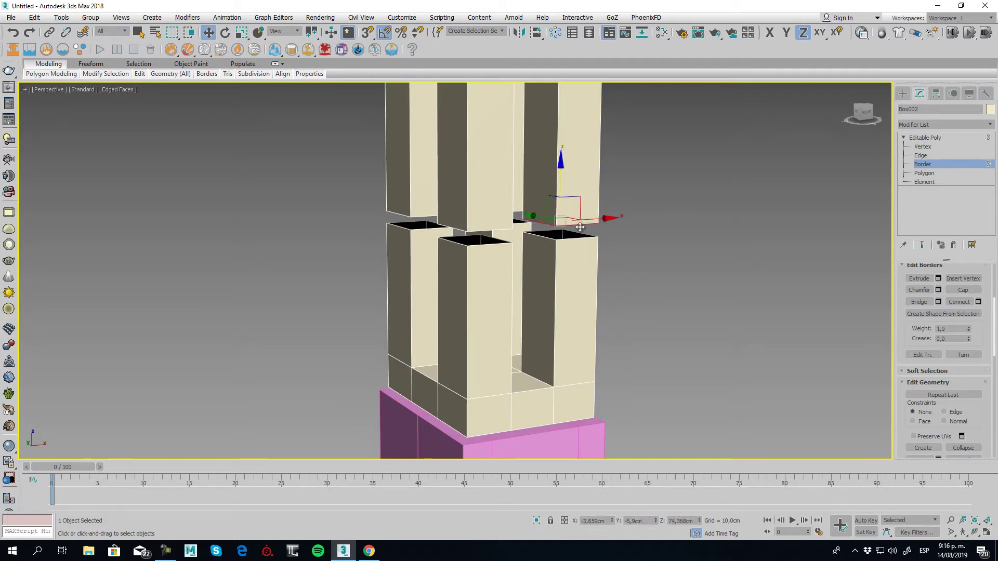
pyautogui.click(573, 239)
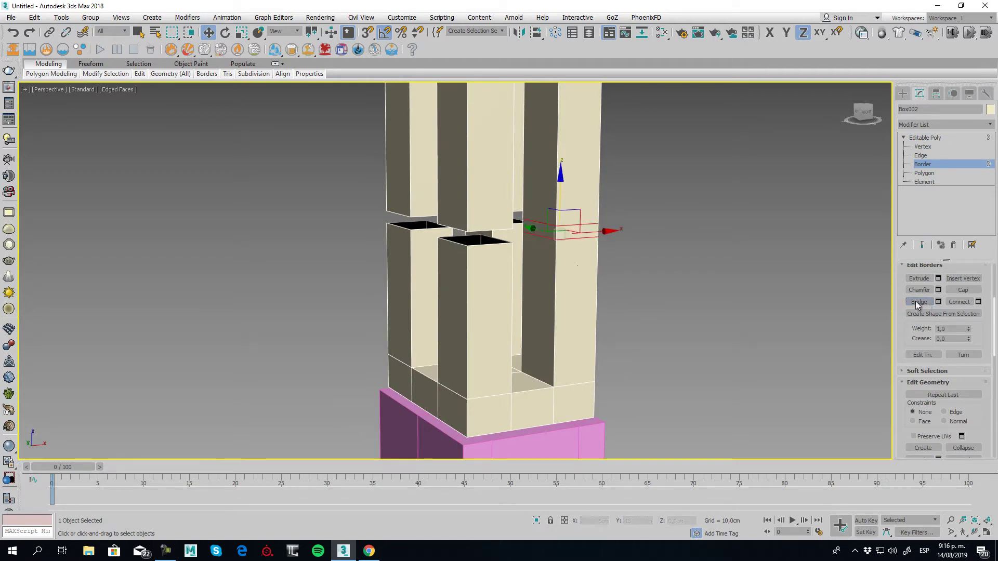
pyautogui.click(919, 302)
# - Bridge the facing open borders on two more corner posts, one pair at a time
pyautogui.keyDown('alt'); pyautogui.moveTo(600, 271); pyautogui.dragTo(568, 252, button='middle'); pyautogui.keyUp('alt')
pyautogui.click(527, 250)
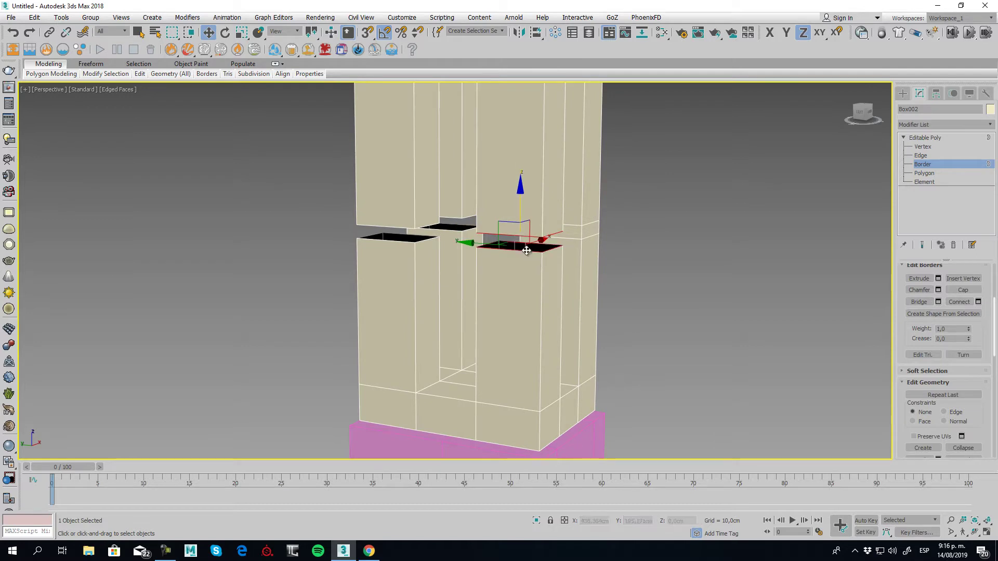
pyautogui.click(919, 302)
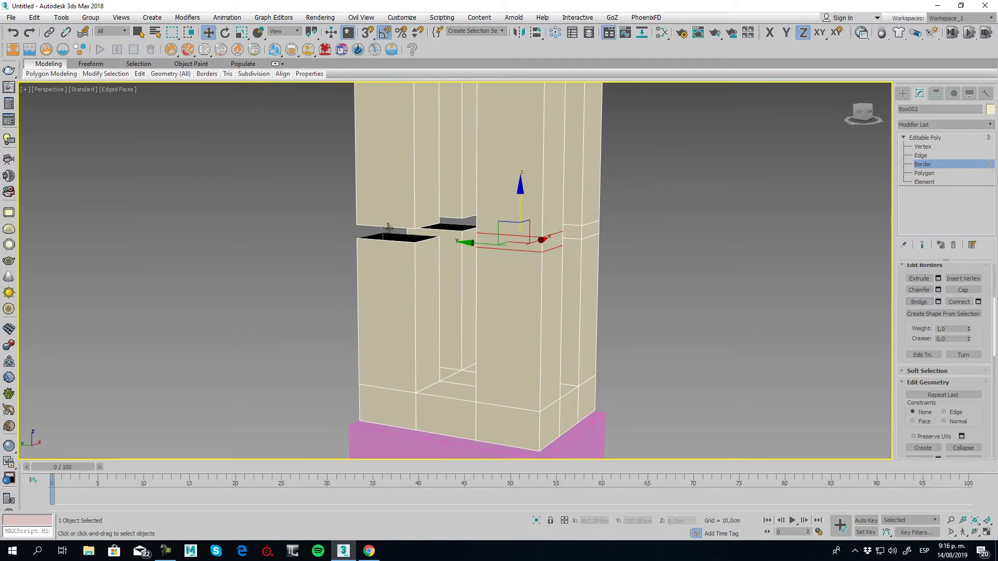
pyautogui.click(388, 227)
pyautogui.keyDown('ctrl'); pyautogui.click(393, 239); pyautogui.keyUp('ctrl')
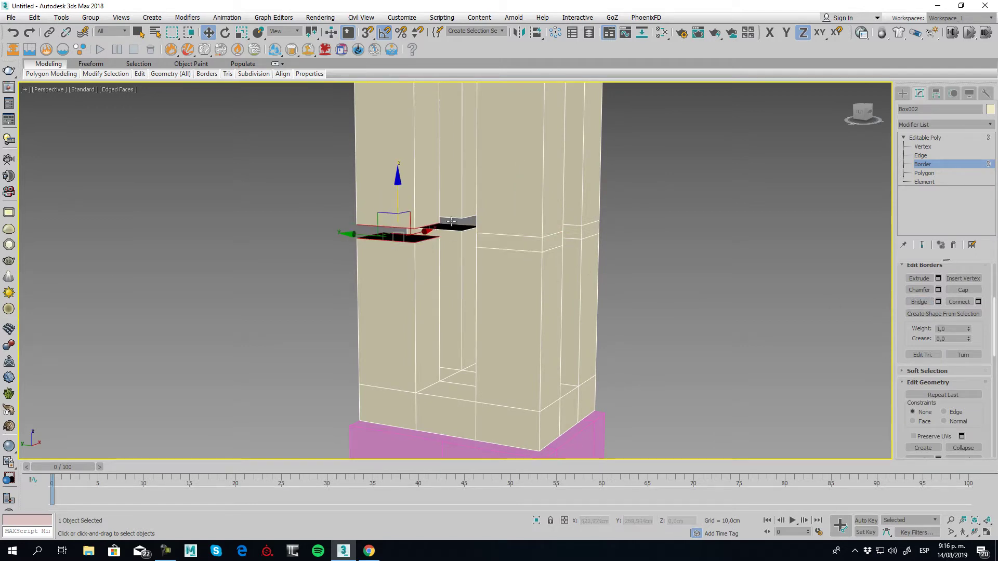
pyautogui.click(925, 303)
# - Bridge the facing borders of the last open corner post and return to whole-object level
pyautogui.keyDown('alt'); pyautogui.moveTo(712, 281); pyautogui.dragTo(577, 263, button='middle'); pyautogui.keyUp('alt')
pyautogui.click(494, 241)
pyautogui.keyDown('ctrl'); pyautogui.click(482, 257); pyautogui.keyUp('ctrl')
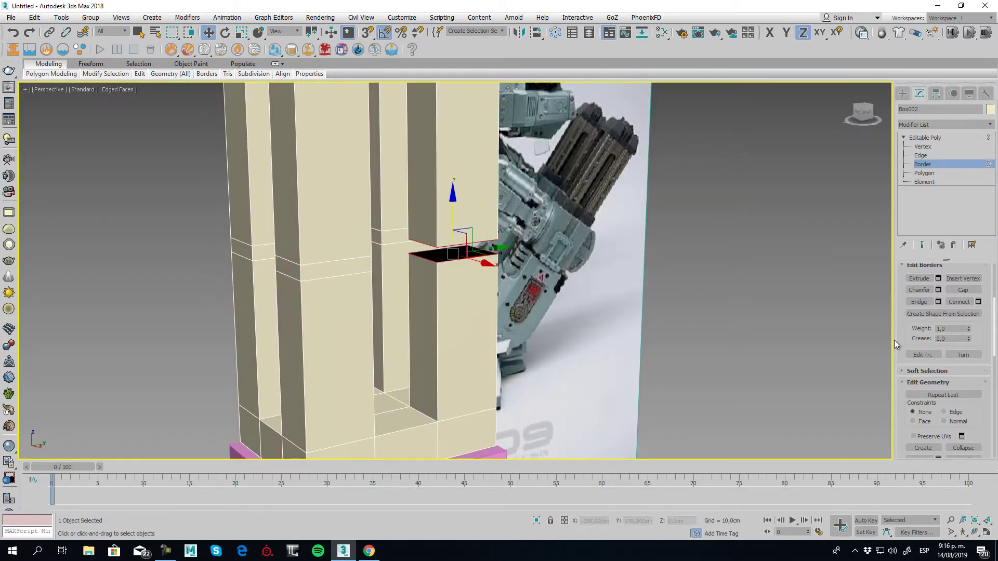
pyautogui.click(923, 304)
pyautogui.click(920, 138)
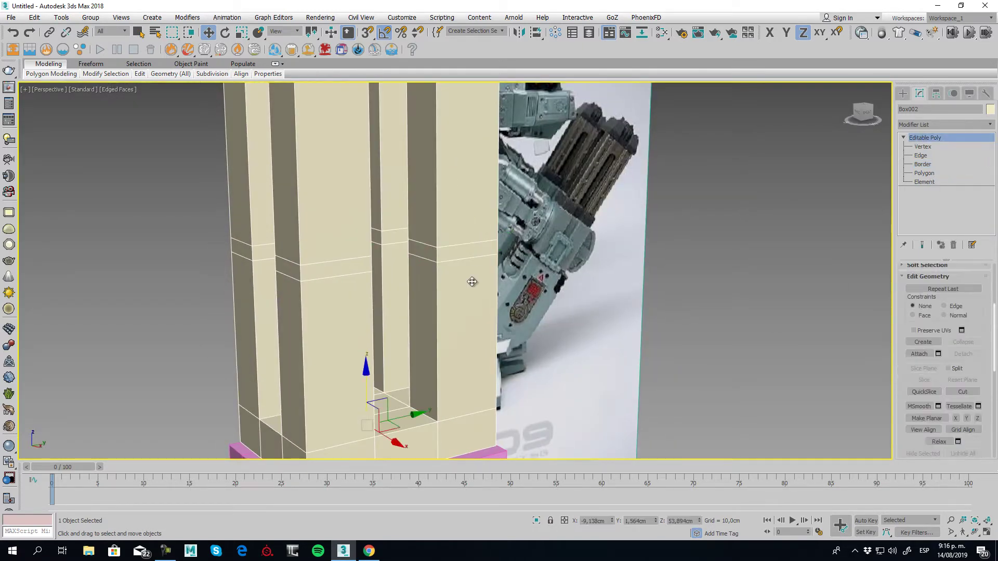
# - Scale the joined four-post part to about 87% along Y and narrow it slightly along X
pyautogui.scroll(-8, 494, 311)
pyautogui.scroll(6, 491, 299)
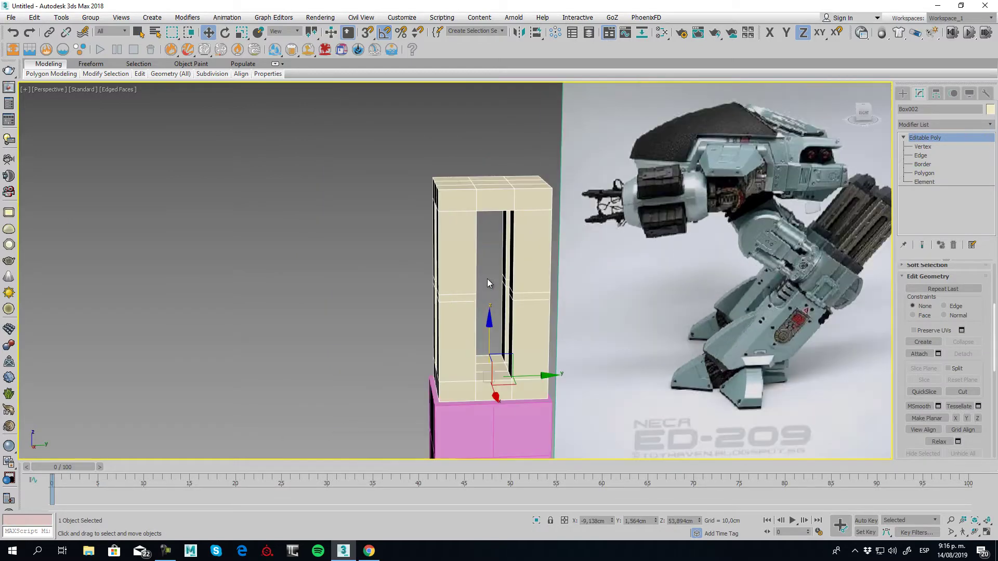
pyautogui.click(242, 32)
pyautogui.keyDown('alt'); pyautogui.moveTo(444, 255); pyautogui.dragTo(446, 294, button='middle'); pyautogui.keyUp('alt')
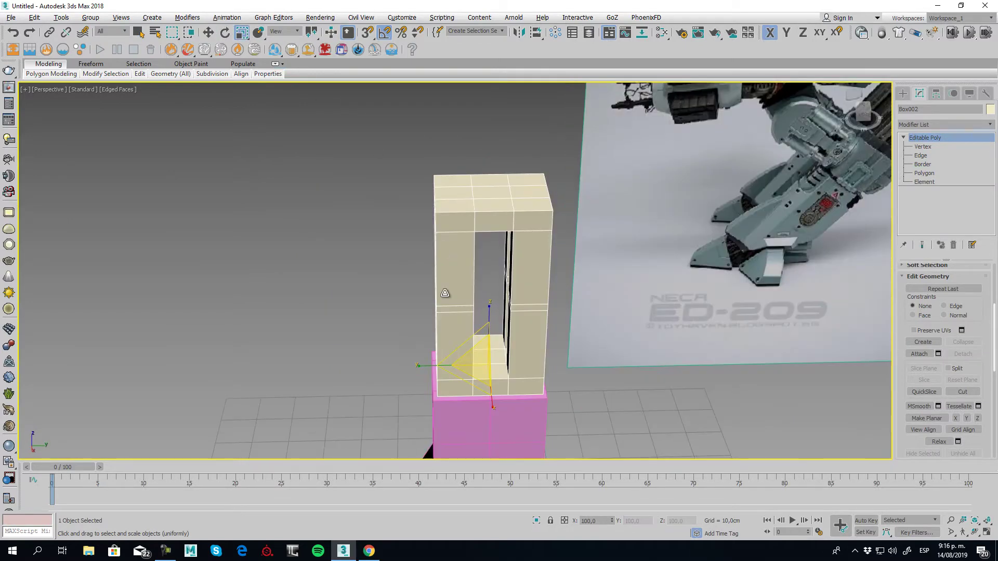
pyautogui.moveTo(426, 367)
pyautogui.mouseDown()
pyautogui.moveTo(436, 361)
pyautogui.moveTo(419, 363)
pyautogui.mouseUp()
pyautogui.keyDown('alt'); pyautogui.moveTo(419, 364); pyautogui.dragTo(536, 385, button='middle'); pyautogui.keyUp('alt')
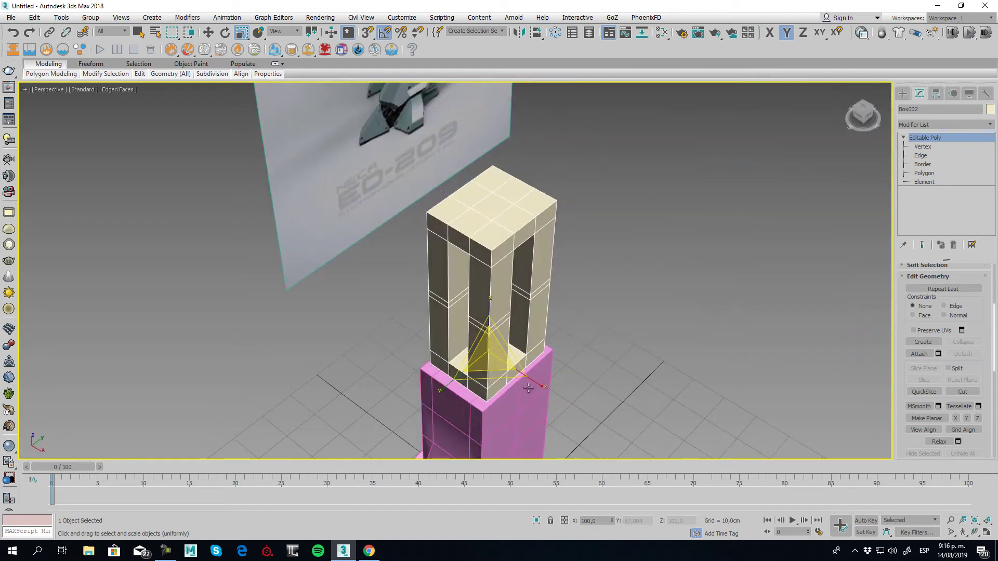
pyautogui.moveTo(538, 386); pyautogui.dragTo(533, 383)
pyautogui.keyDown('alt'); pyautogui.moveTo(533, 384); pyautogui.dragTo(515, 295, button='middle'); pyautogui.keyUp('alt')
pyautogui.press('w')
# - Select the pink leg block for polygon editing and hide all unselected objects
pyautogui.click(551, 336)
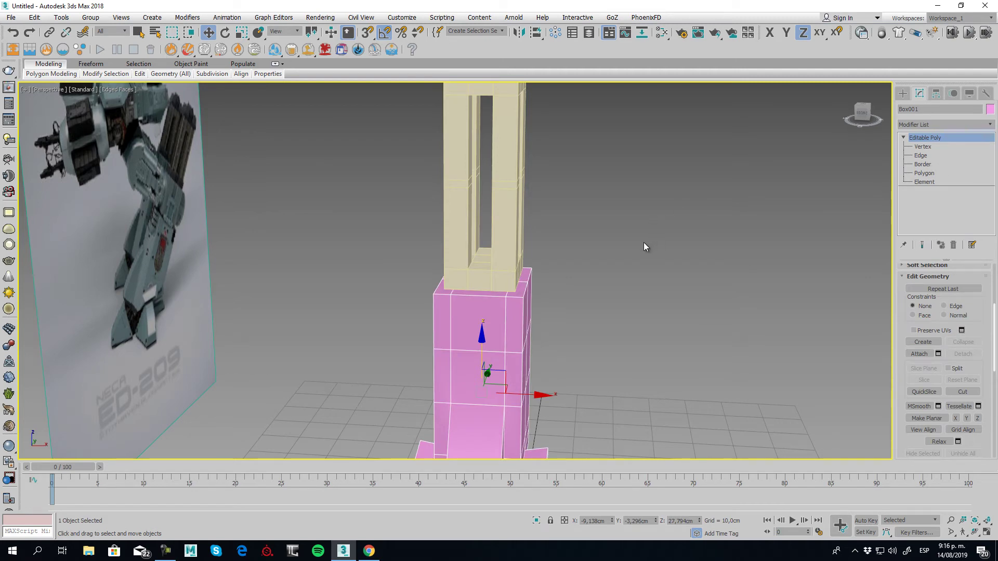
pyautogui.click(924, 174)
pyautogui.keyDown('alt'); pyautogui.moveTo(513, 290); pyautogui.dragTo(494, 310, button='middle'); pyautogui.keyUp('alt')
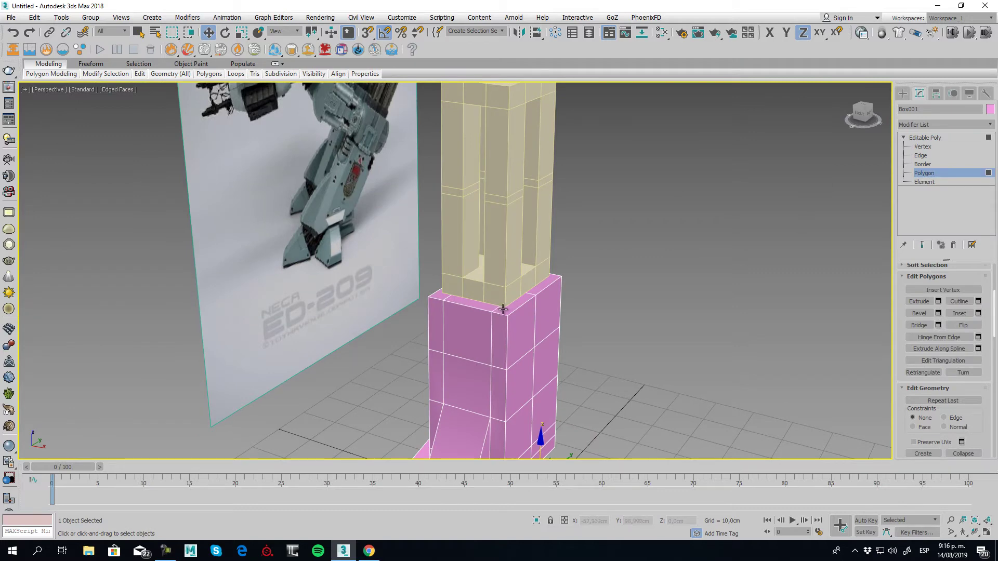
pyautogui.rightClick(512, 310)
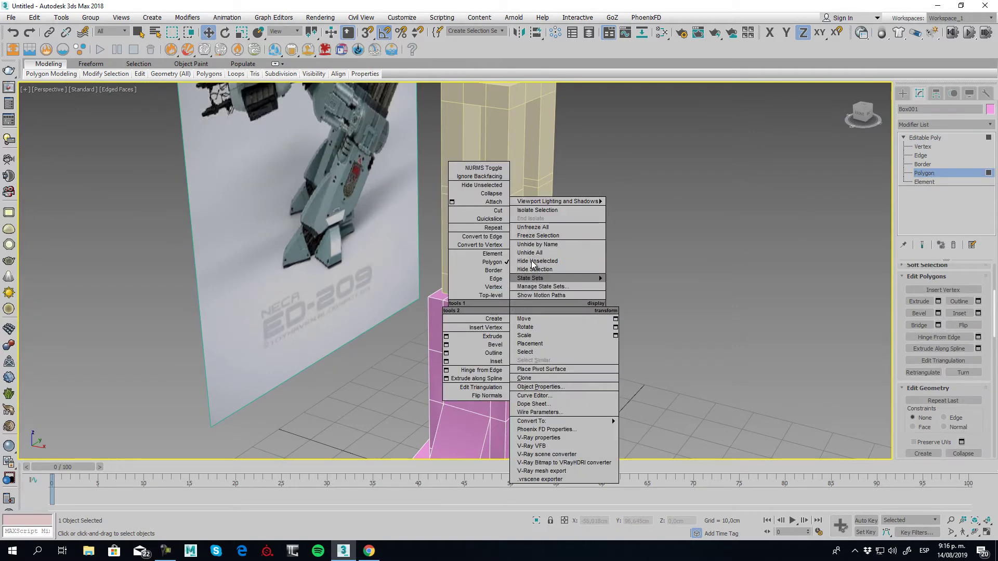
pyautogui.click(483, 272)
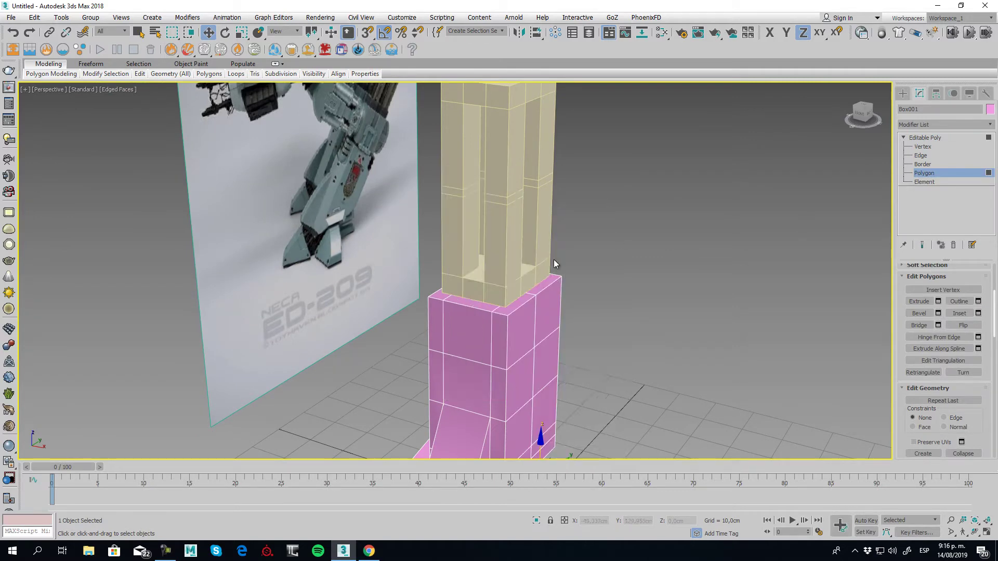
pyautogui.rightClick(506, 307)
pyautogui.click(520, 260)
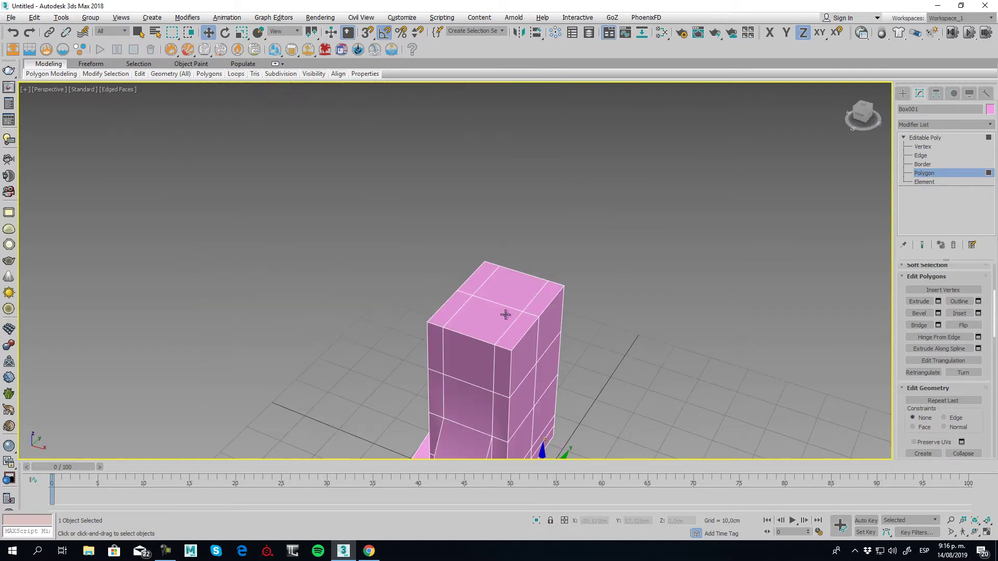
# - Select the six polygons on the leg block's top face and inset them to leave a narrow rim
pyautogui.click(481, 277)
pyautogui.keyDown('ctrl'); pyautogui.click(503, 295); pyautogui.keyUp('ctrl')
pyautogui.keyDown('ctrl'); pyautogui.click(537, 303); pyautogui.keyUp('ctrl')
pyautogui.keyDown('ctrl'); pyautogui.click(517, 339); pyautogui.keyUp('ctrl')
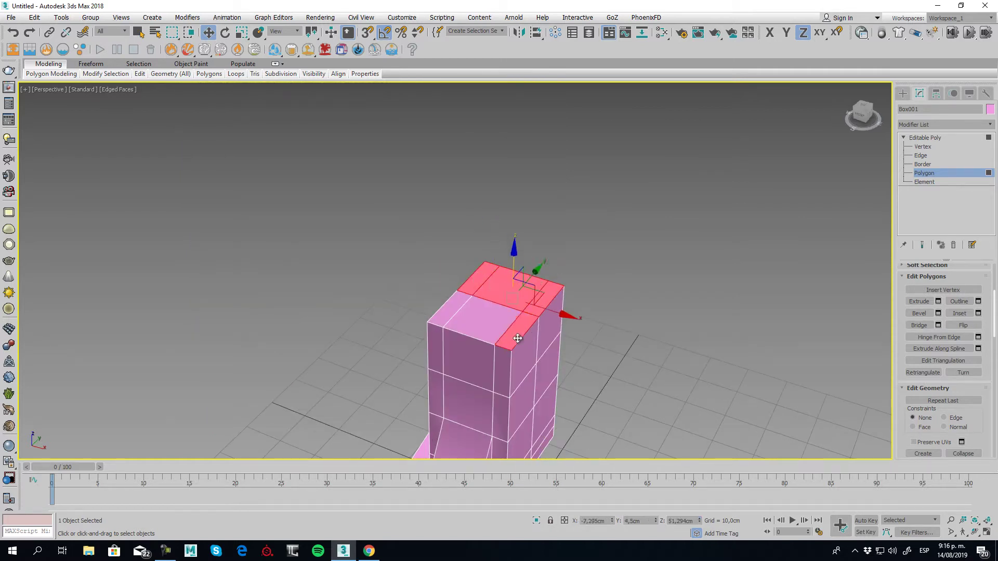
pyautogui.keyDown('ctrl'); pyautogui.click(486, 319); pyautogui.keyUp('ctrl')
pyautogui.keyDown('ctrl'); pyautogui.click(454, 304); pyautogui.keyUp('ctrl')
pyautogui.scroll(4, 495, 307)
pyautogui.keyDown('alt'); pyautogui.moveTo(494, 314); pyautogui.dragTo(527, 287, button='middle'); pyautogui.keyUp('alt')
pyautogui.click(960, 313)
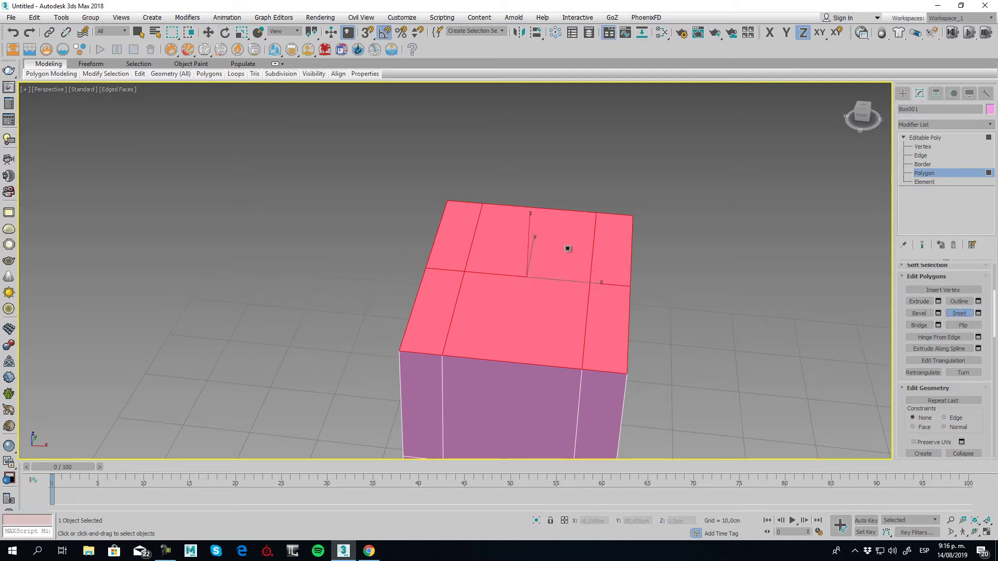
pyautogui.moveTo(568, 249); pyautogui.dragTo(573, 251)
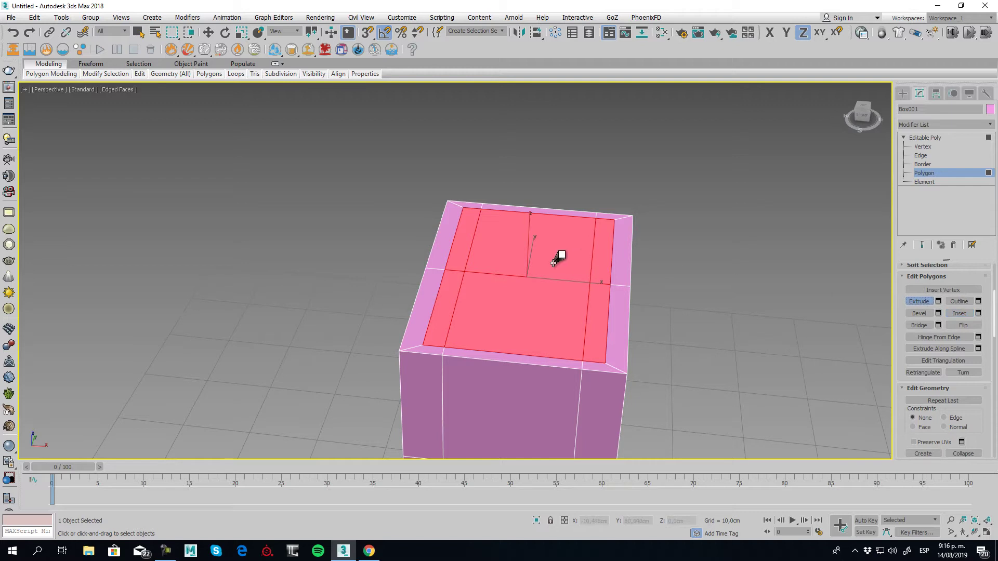
# - Extrude the inset top polygons about 3 cm down into the leg block to form a recess
pyautogui.moveTo(554, 261); pyautogui.dragTo(558, 275)
pyautogui.click(919, 305)
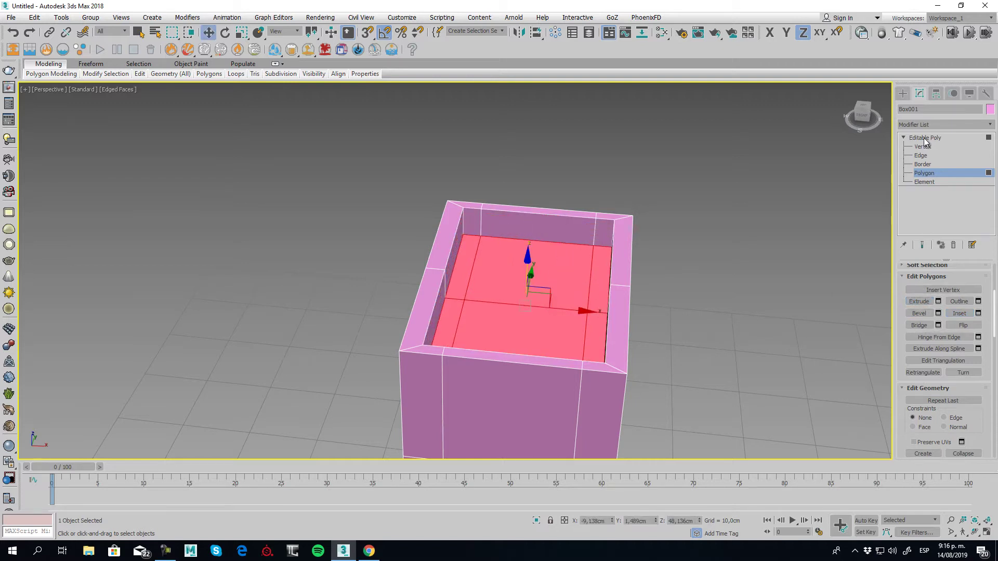
pyautogui.click(925, 139)
pyautogui.keyDown('alt'); pyautogui.moveTo(626, 292); pyautogui.dragTo(620, 293, button='middle'); pyautogui.keyUp('alt')
# - Unhide all objects and lower the four-post part into the leg block's recess, to about 49.6 cm in Z
pyautogui.rightClick(603, 245)
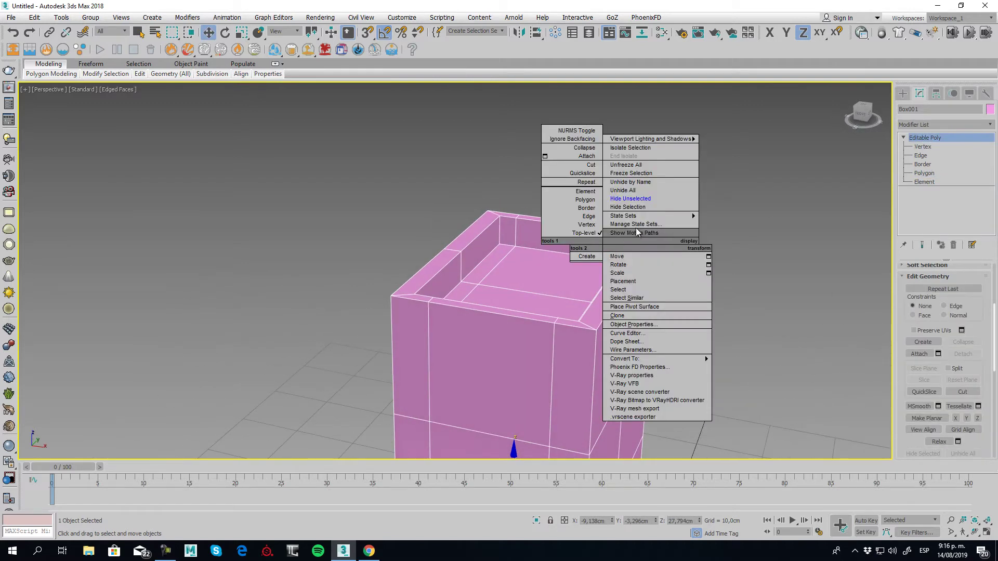
pyautogui.click(635, 192)
pyautogui.scroll(-5, 604, 319)
pyautogui.keyDown('alt'); pyautogui.moveTo(631, 346); pyautogui.dragTo(583, 237, button='middle'); pyautogui.keyUp('alt')
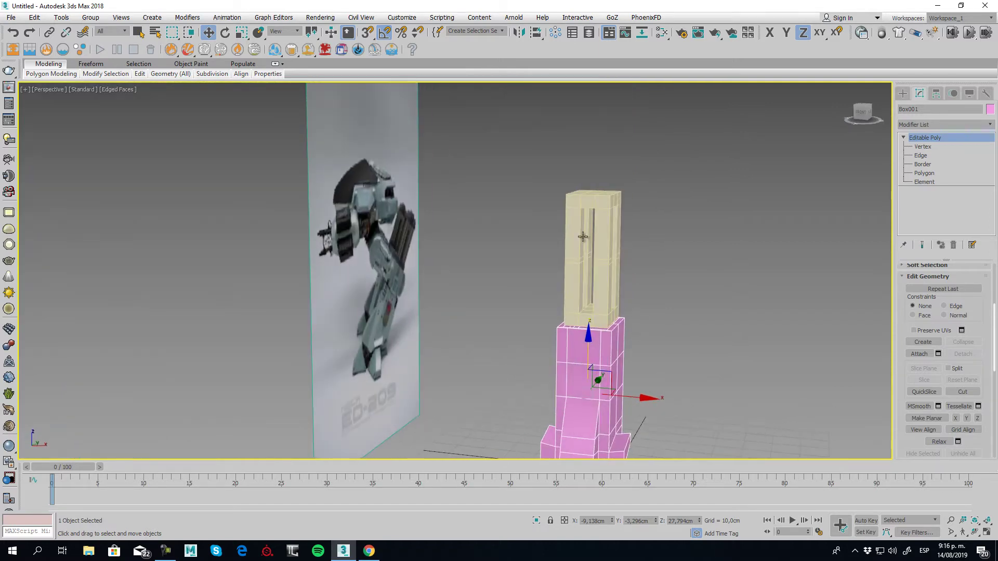
pyautogui.moveTo(586, 232); pyautogui.dragTo(593, 274)
pyautogui.keyDown('alt'); pyautogui.moveTo(593, 274); pyautogui.dragTo(671, 354, button='middle'); pyautogui.keyUp('alt')
pyautogui.scroll(3, 607, 304)
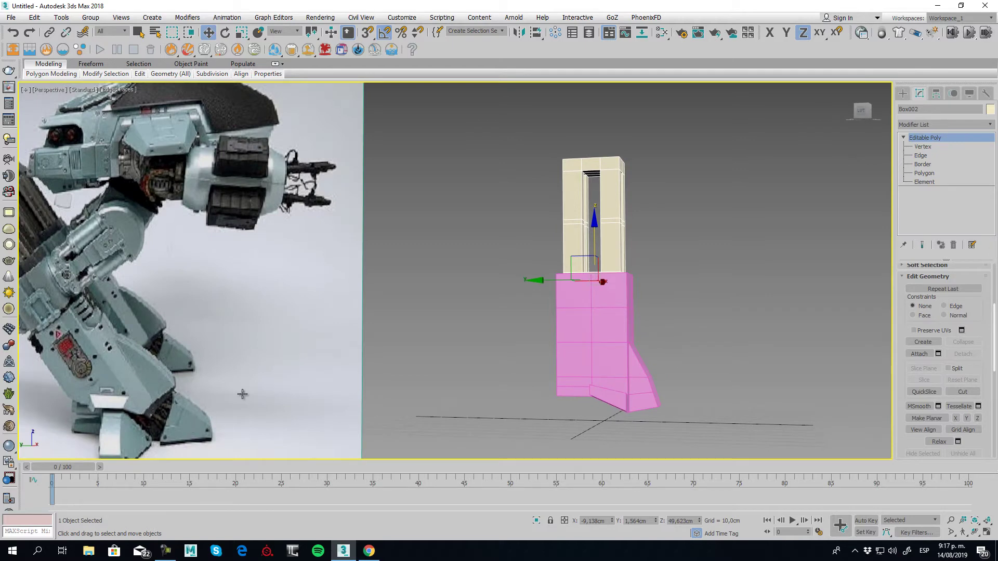
# - Draw a box about 14.8 cm long, 13.1 cm wide and 7.7 cm high in the Left view, just ahead of the leg block's foot
pyautogui.scroll(-3, 624, 404)
pyautogui.moveTo(624, 404); pyautogui.dragTo(563, 390, button='middle')
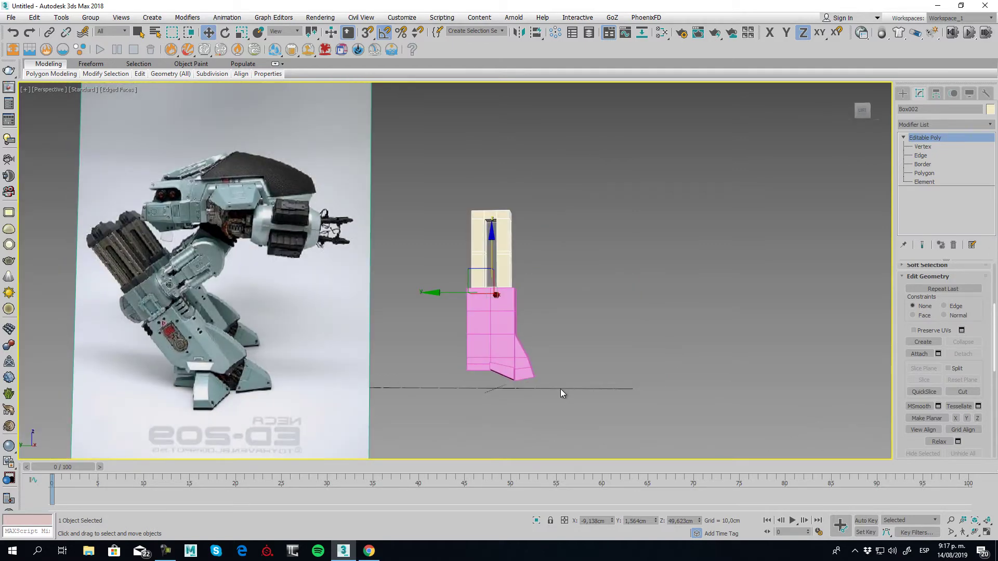
pyautogui.press('l')
pyautogui.moveTo(452, 245); pyautogui.dragTo(432, 295, button='middle')
pyautogui.click(905, 94)
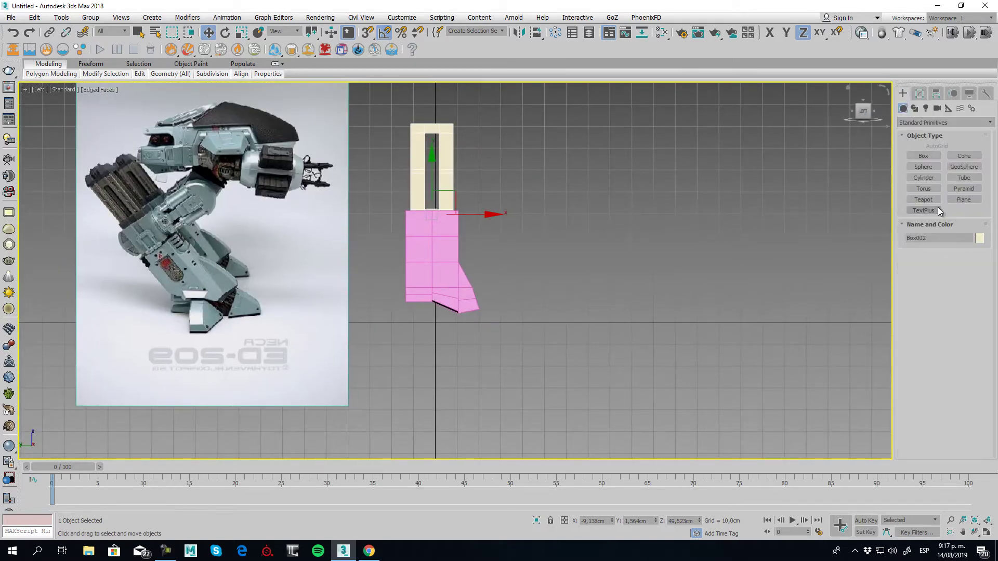
pyautogui.click(923, 156)
pyautogui.scroll(5, 531, 281)
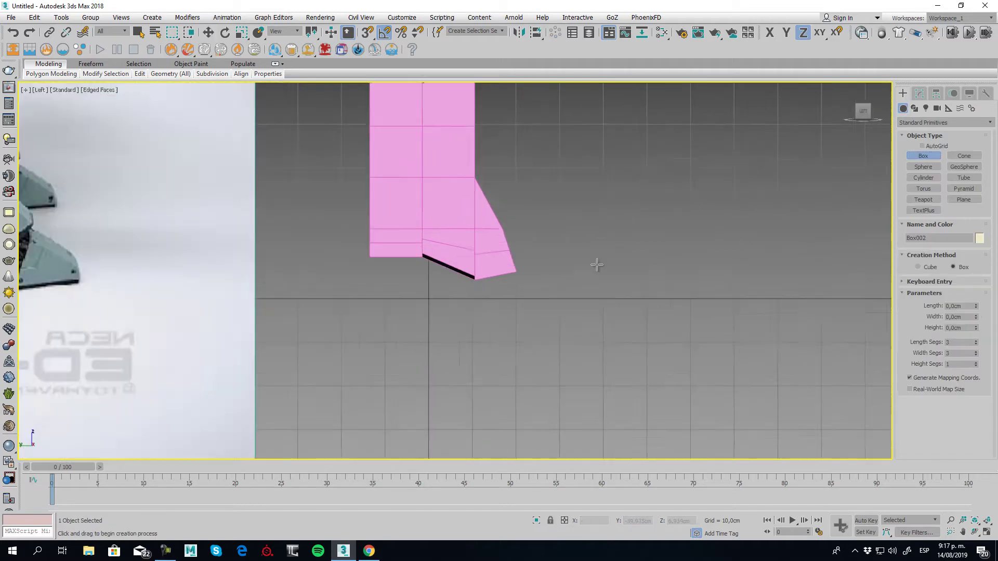
pyautogui.moveTo(532, 243); pyautogui.dragTo(614, 335)
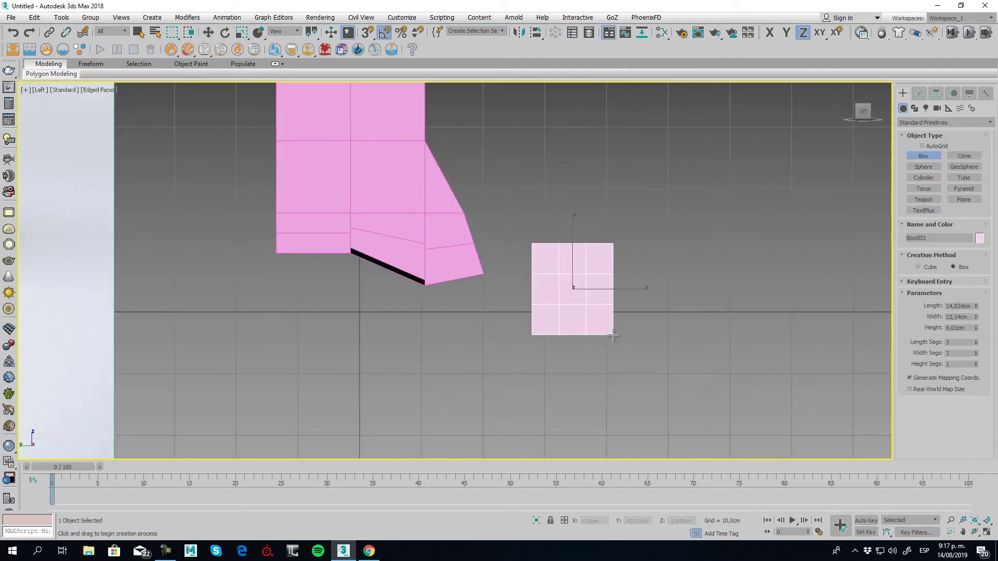
pyautogui.click(208, 32)
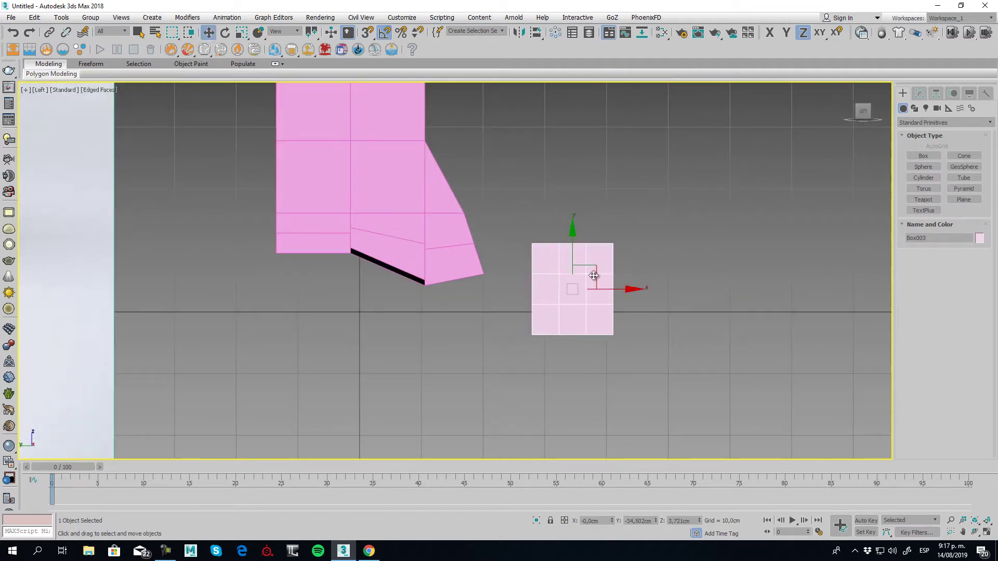
# - Set the new box's height segments to 3 and scale it to about 125% along X
pyautogui.press('p')
pyautogui.keyDown('alt'); pyautogui.moveTo(620, 301); pyautogui.dragTo(577, 323, button='middle'); pyautogui.keyUp('alt')
pyautogui.click(919, 93)
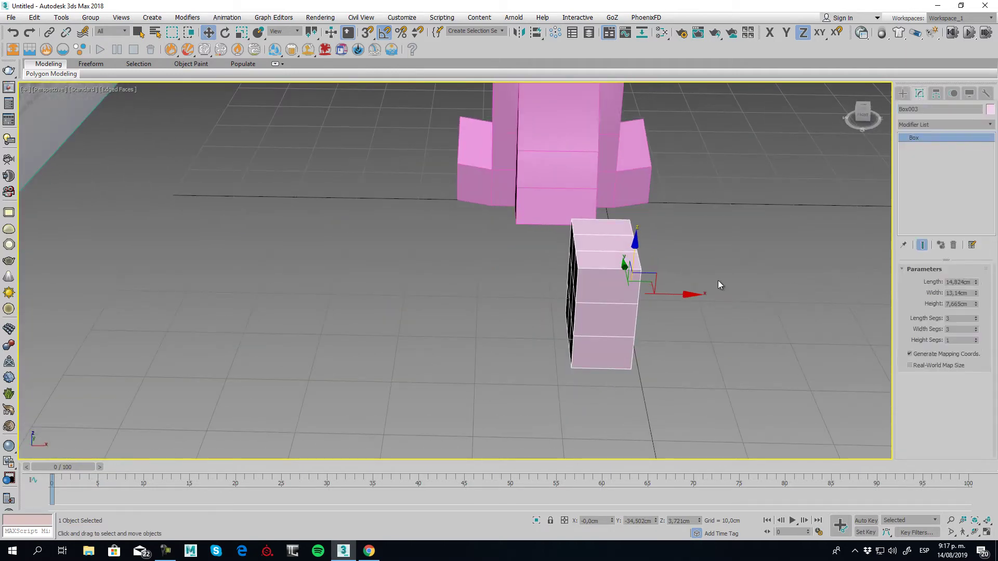
pyautogui.click(977, 341)
pyautogui.keyDown('alt'); pyautogui.moveTo(824, 338); pyautogui.dragTo(606, 334, button='middle'); pyautogui.keyUp('alt')
pyautogui.scroll(3, 574, 301)
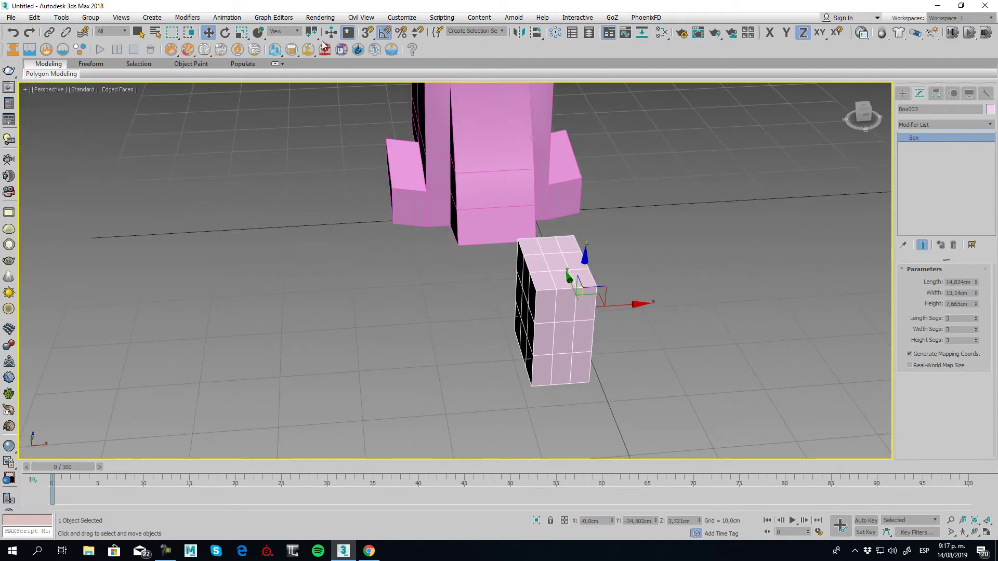
pyautogui.click(241, 33)
pyautogui.moveTo(520, 314); pyautogui.dragTo(505, 316)
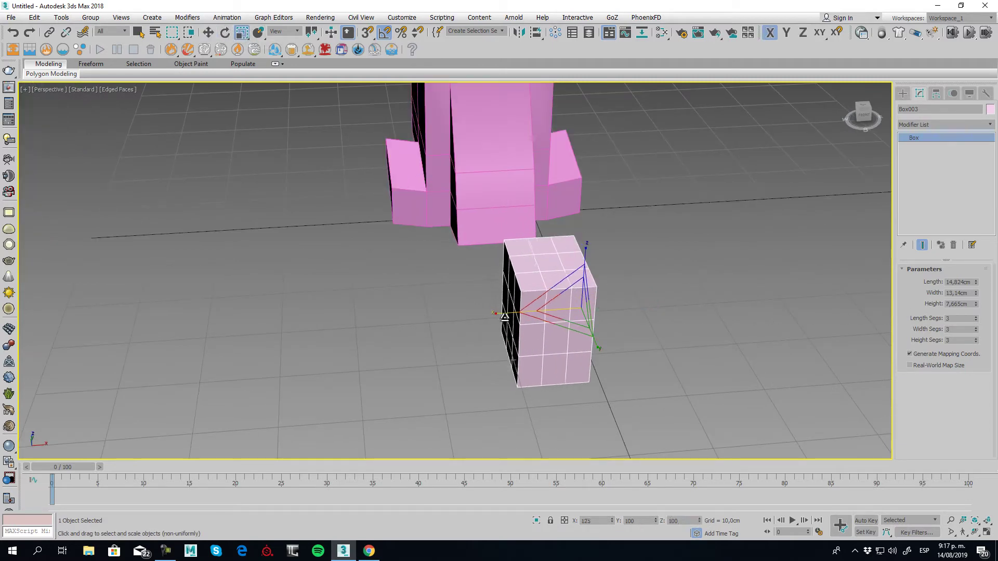
pyautogui.keyDown('alt'); pyautogui.moveTo(514, 320); pyautogui.dragTo(555, 328, button='middle'); pyautogui.keyUp('alt')
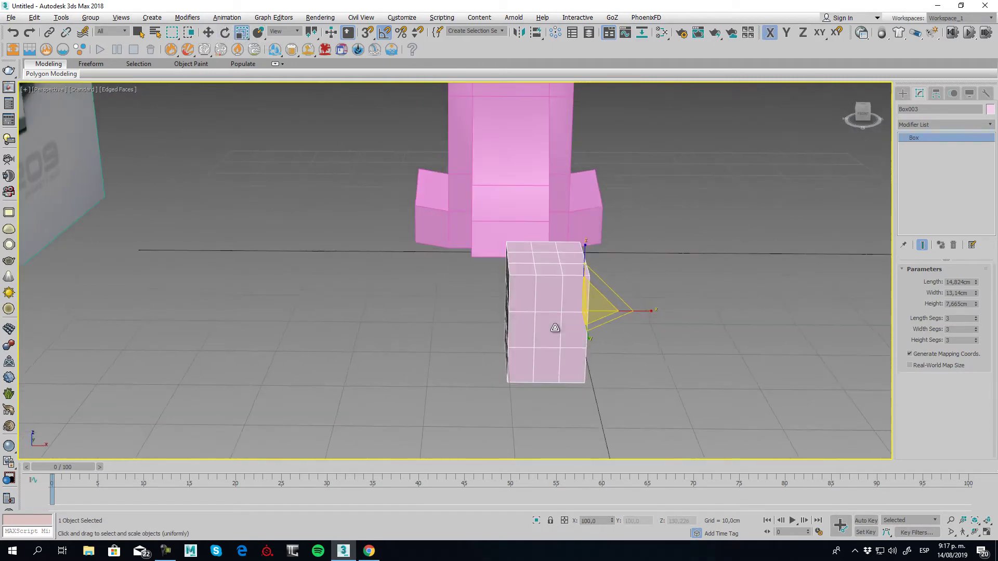
# - Center the toe box's pivot on the object and convert the box to an editable poly
pyautogui.click(936, 93)
pyautogui.click(946, 165)
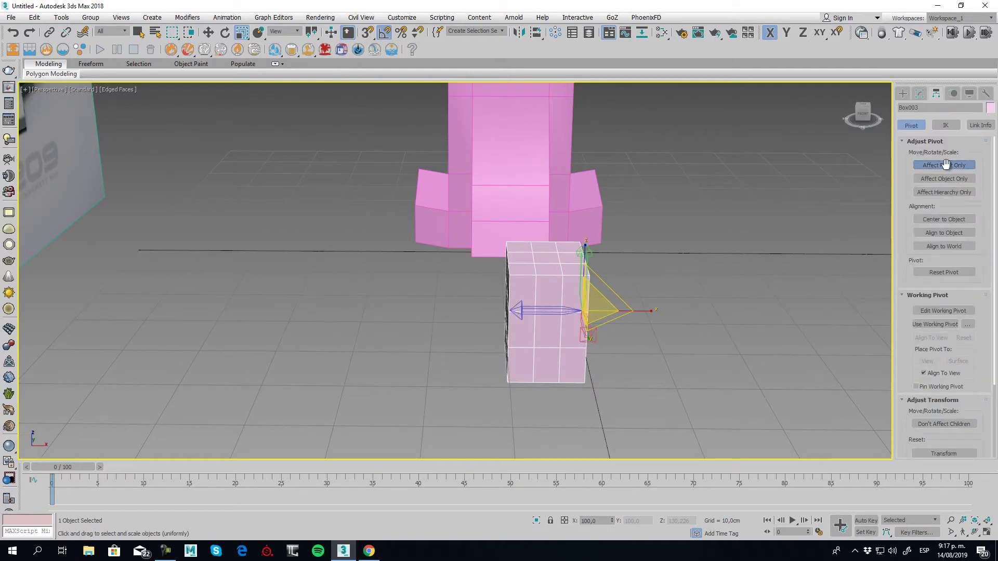
pyautogui.click(948, 164)
pyautogui.rightClick(551, 294)
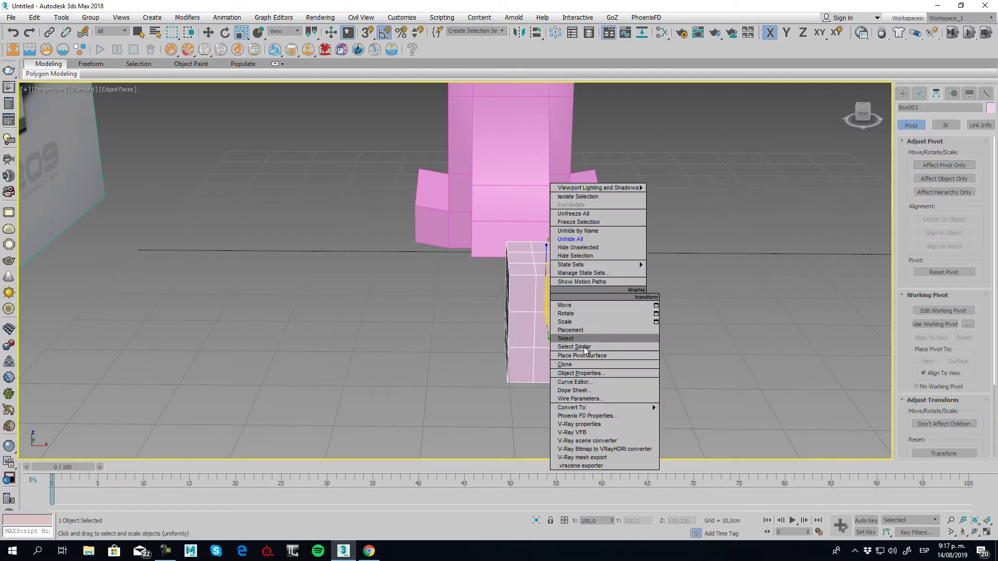
pyautogui.moveTo(644, 407)
pyautogui.click(691, 416)
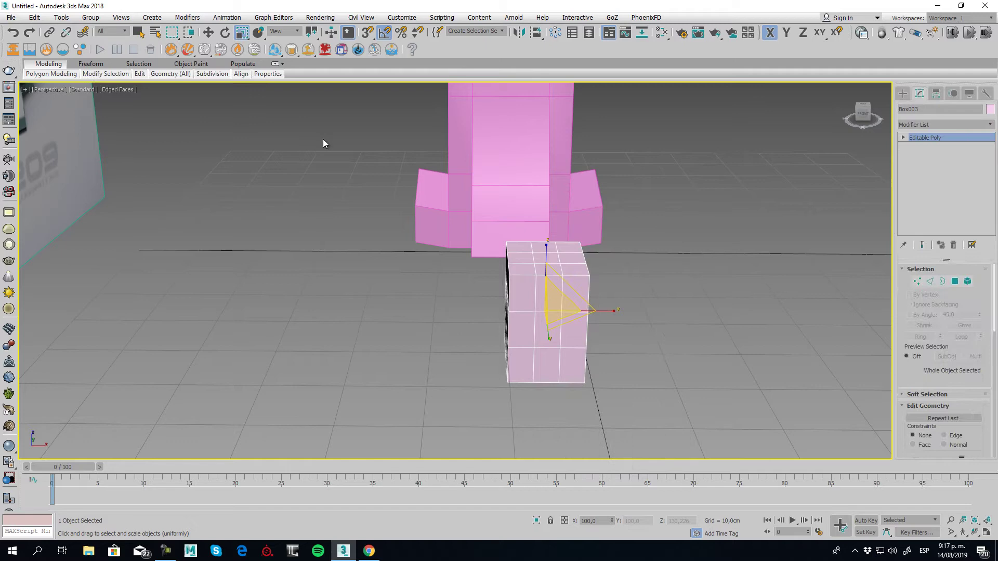
pyautogui.click(209, 33)
# - Apply an FFD 3x3x3 modifier to the toe box and activate its control points for editing
pyautogui.keyDown('alt'); pyautogui.moveTo(435, 339); pyautogui.dragTo(526, 341, button='middle'); pyautogui.keyUp('alt')
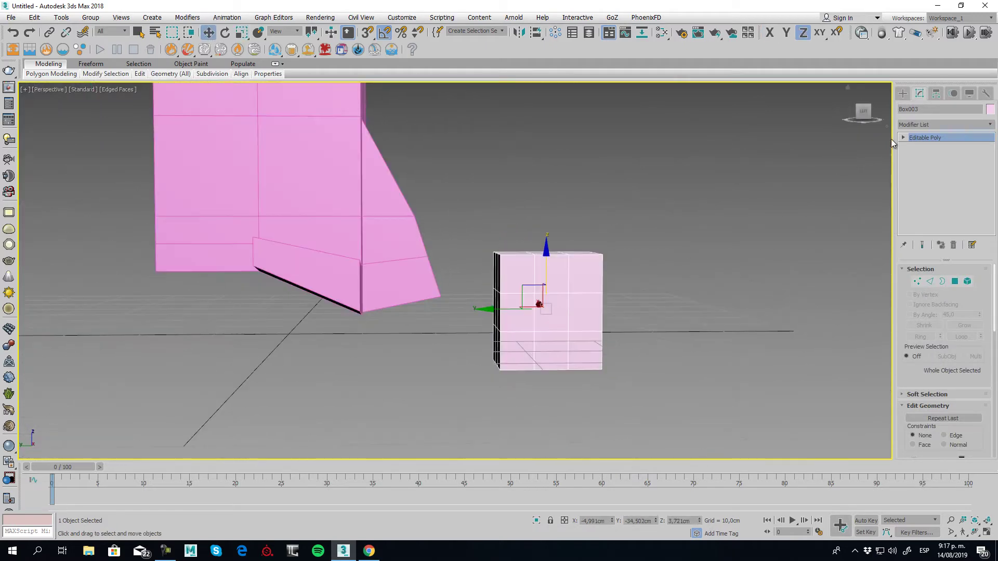
pyautogui.click(978, 125)
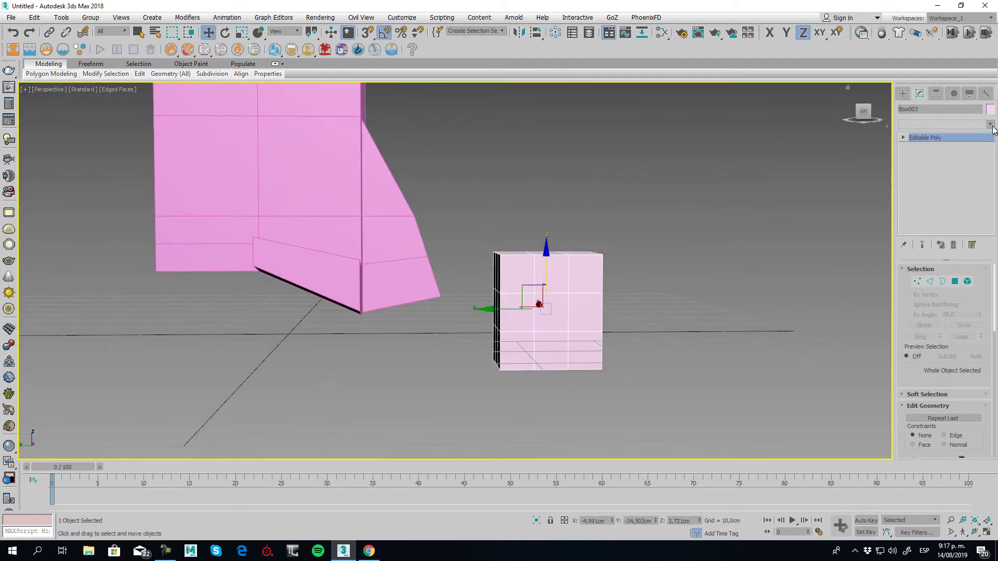
pyautogui.click(990, 125)
pyautogui.click(993, 271)
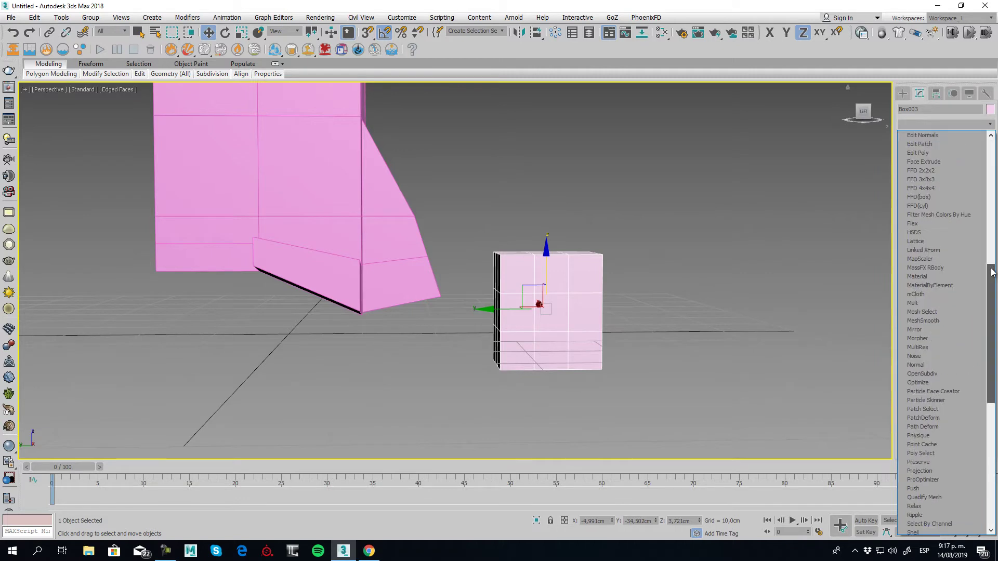
pyautogui.scroll(2, 927, 228)
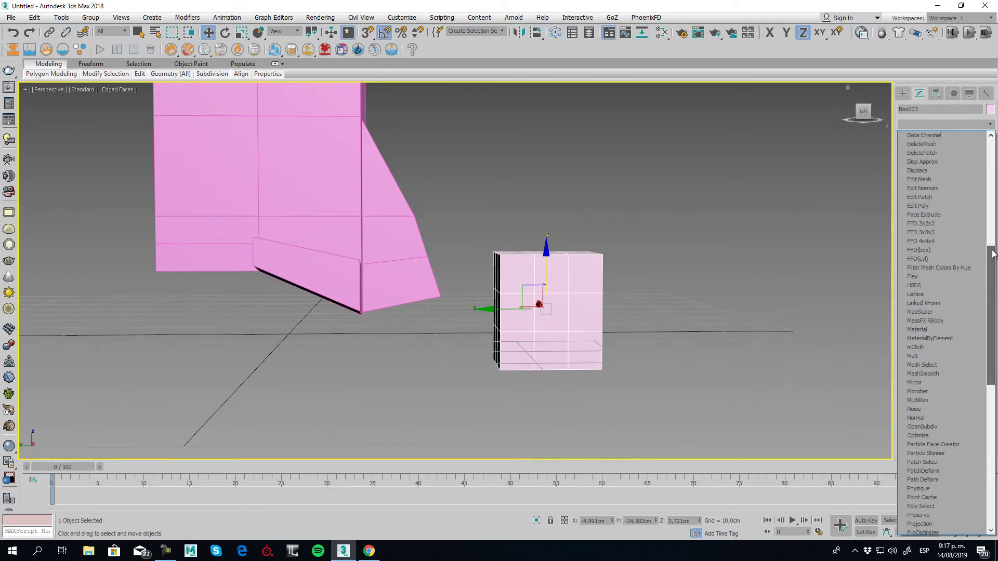
pyautogui.click(929, 233)
pyautogui.click(914, 137)
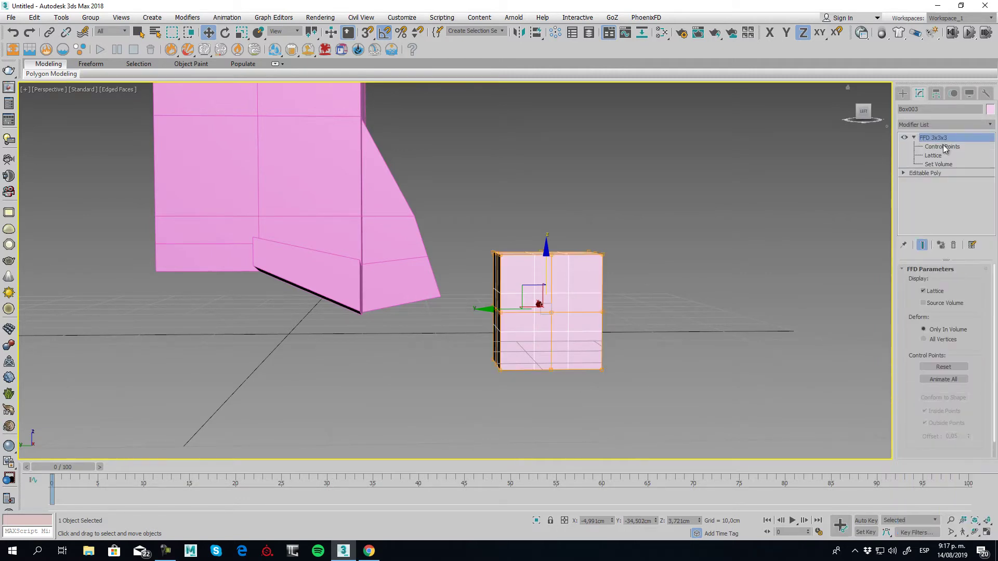
pyautogui.click(943, 146)
# - Move the toe box's upper lattice points so the back edge leans forward and the top slopes down toward the front
pyautogui.scroll(-5, 547, 270)
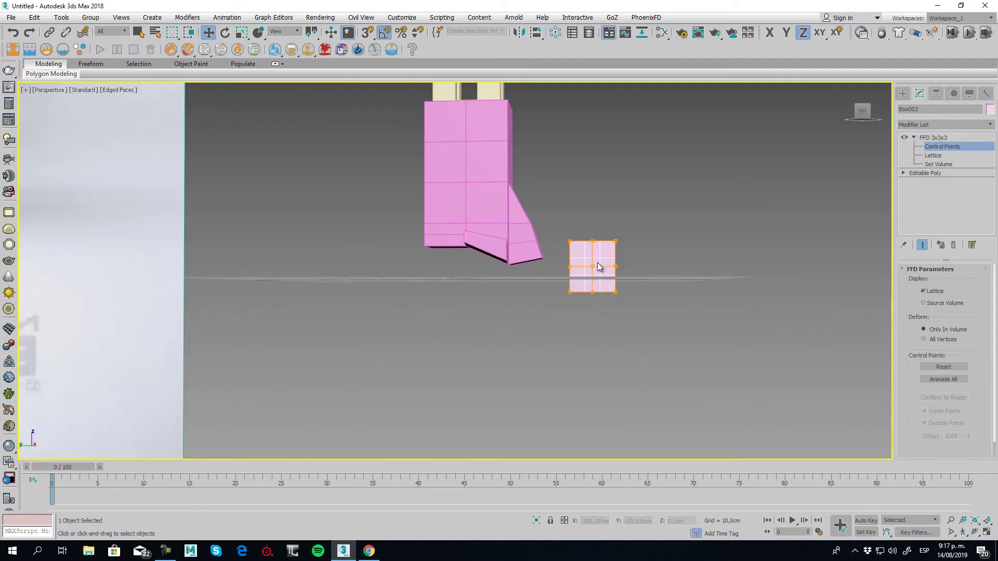
pyautogui.scroll(5, 628, 239)
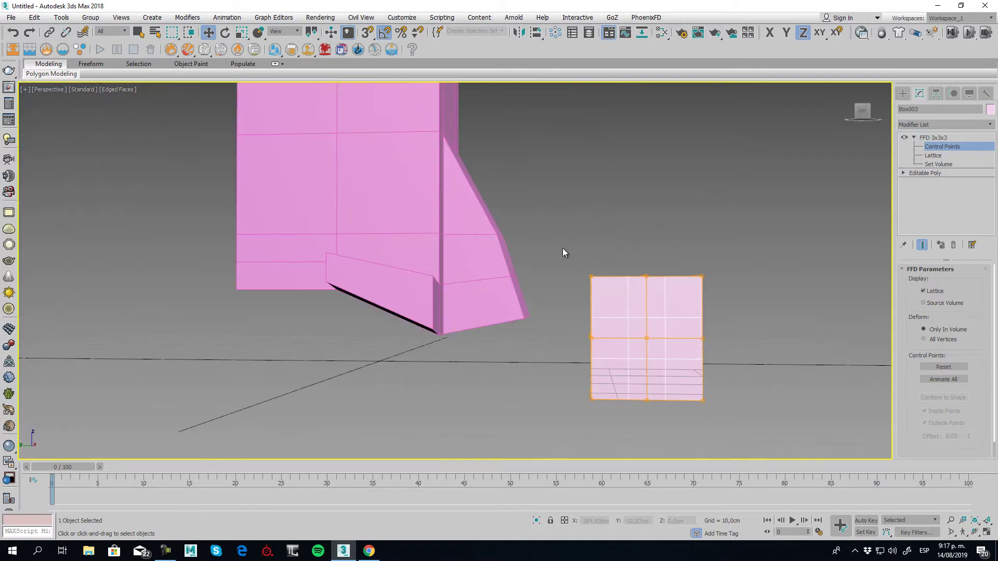
pyautogui.moveTo(564, 253); pyautogui.dragTo(626, 297)
pyautogui.moveTo(548, 278); pyautogui.dragTo(565, 274)
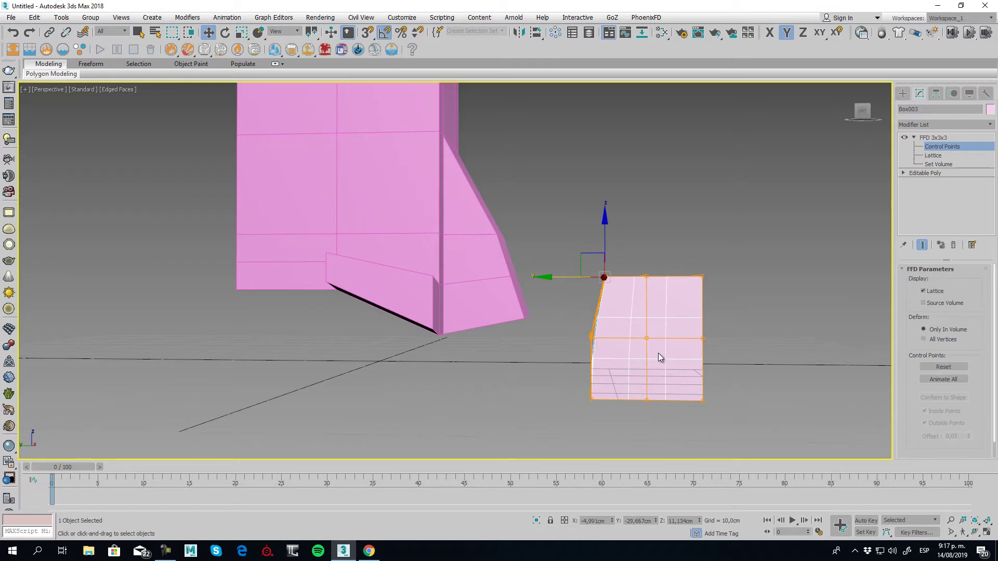
pyautogui.press('l')
pyautogui.moveTo(556, 260); pyautogui.dragTo(554, 261, button='middle')
pyautogui.scroll(2, 555, 262)
pyautogui.moveTo(608, 204); pyautogui.dragTo(582, 216)
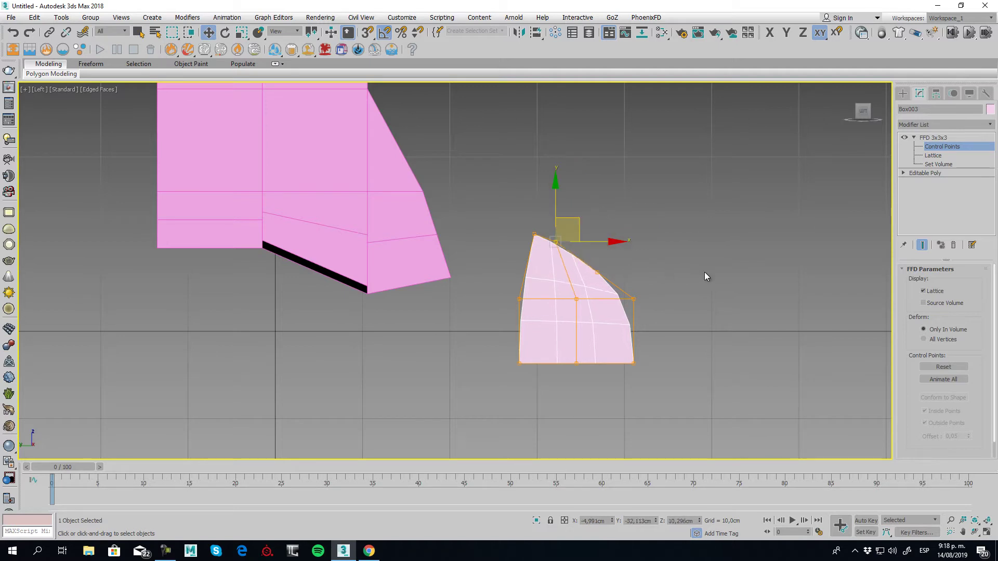
# - Straighten the toe's profile by lowering the front and middle top lattice points and moving the rear mid-height points inward
pyautogui.click(597, 273)
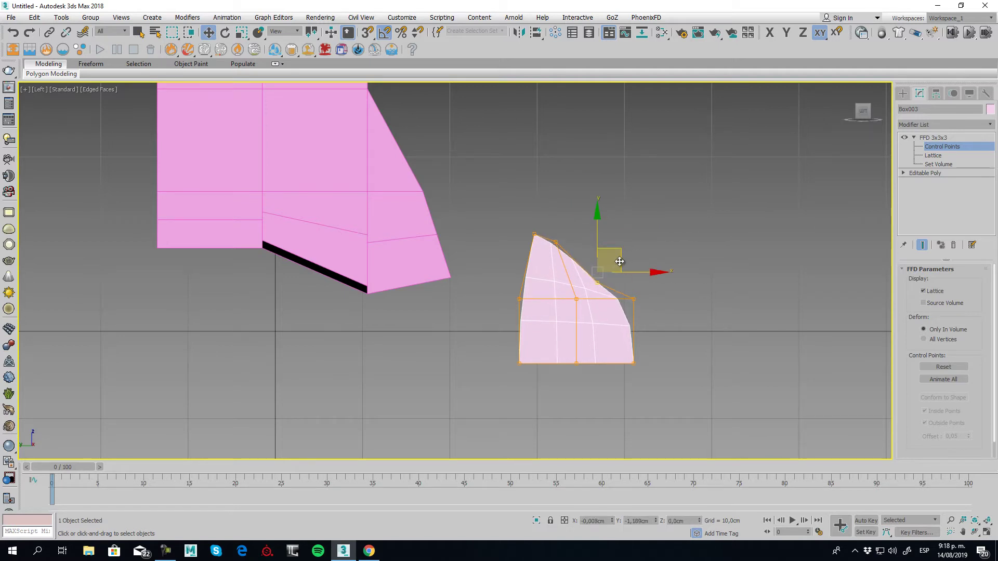
pyautogui.click(598, 282)
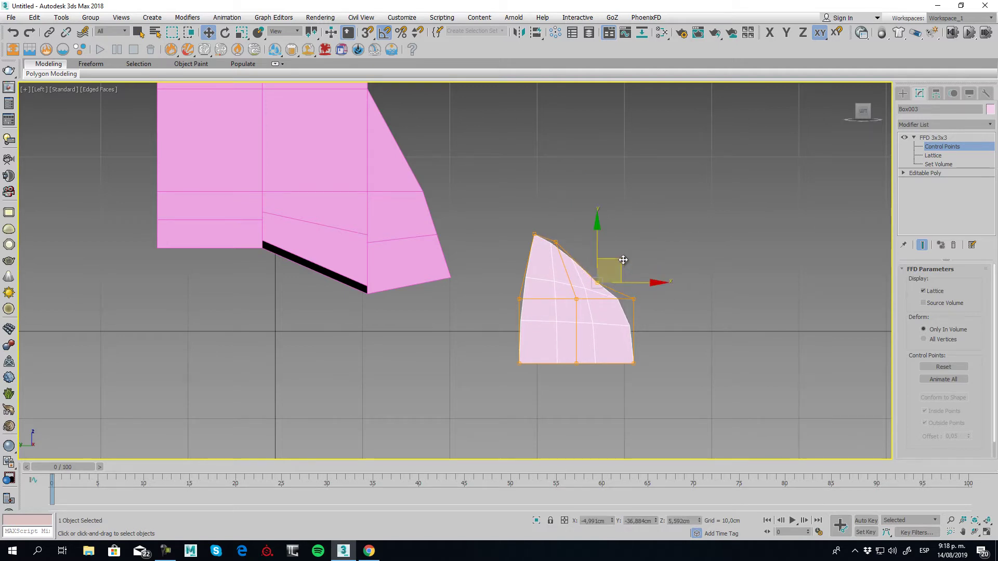
pyautogui.moveTo(624, 260); pyautogui.dragTo(642, 279)
pyautogui.moveTo(544, 233); pyautogui.dragTo(572, 263)
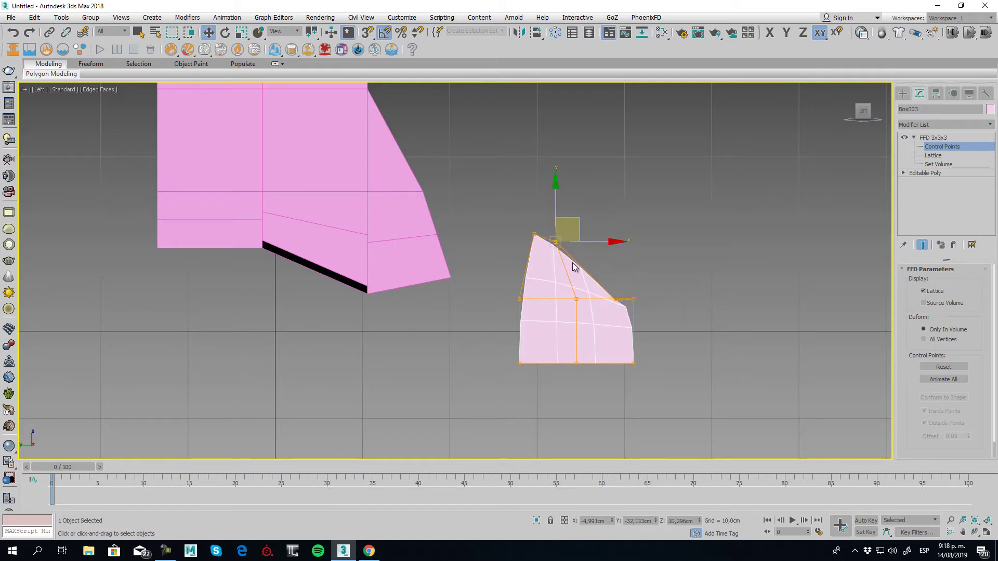
pyautogui.moveTo(576, 221); pyautogui.dragTo(578, 233)
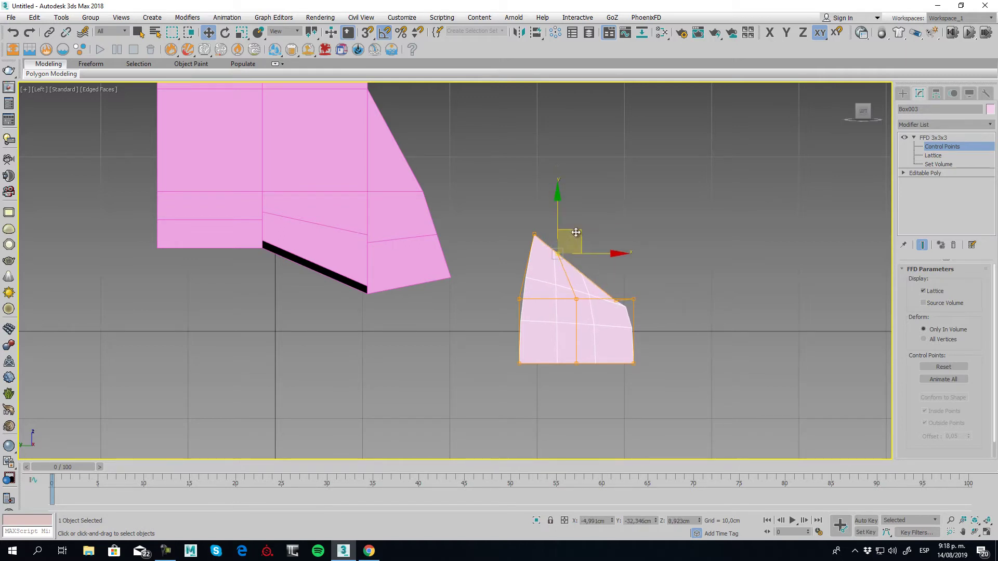
pyautogui.moveTo(491, 290); pyautogui.dragTo(564, 300)
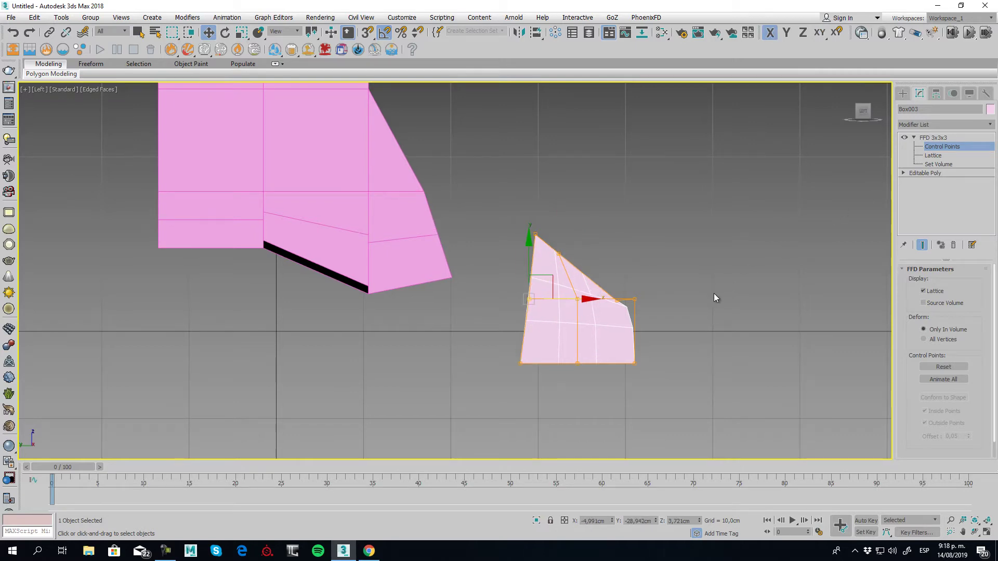
# - Select the toe's bottom lattice points in the perspective view and scale them along X to widen the base
pyautogui.press('p')
pyautogui.moveTo(713, 293); pyautogui.dragTo(508, 408, button='middle')
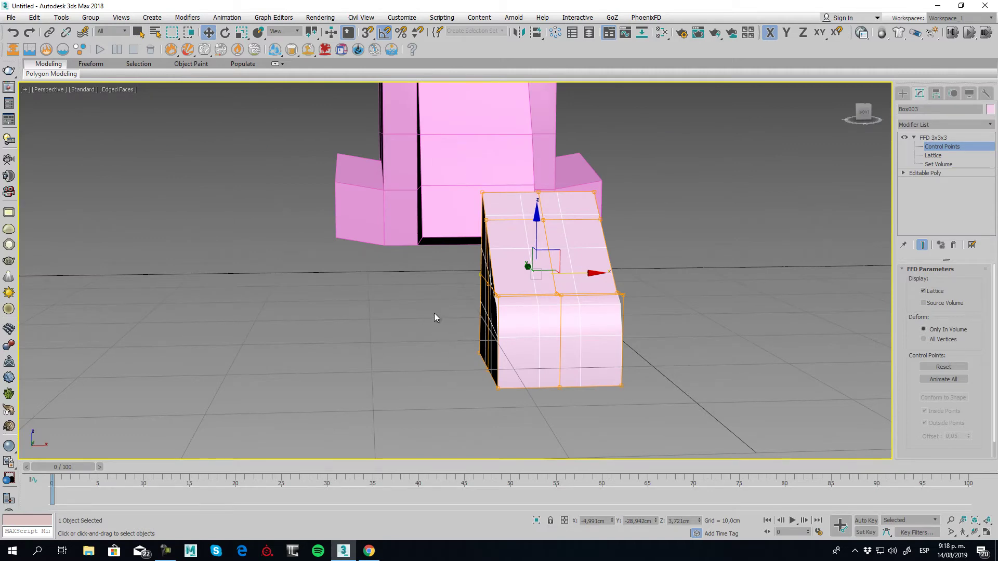
pyautogui.moveTo(690, 417); pyautogui.dragTo(691, 417)
pyautogui.keyDown('alt'); pyautogui.moveTo(691, 417); pyautogui.dragTo(456, 351, button='middle'); pyautogui.keyUp('alt')
pyautogui.moveTo(726, 420); pyautogui.dragTo(726, 420)
pyautogui.keyDown('alt'); pyautogui.moveTo(702, 333); pyautogui.dragTo(512, 408, button='middle'); pyautogui.keyUp('alt')
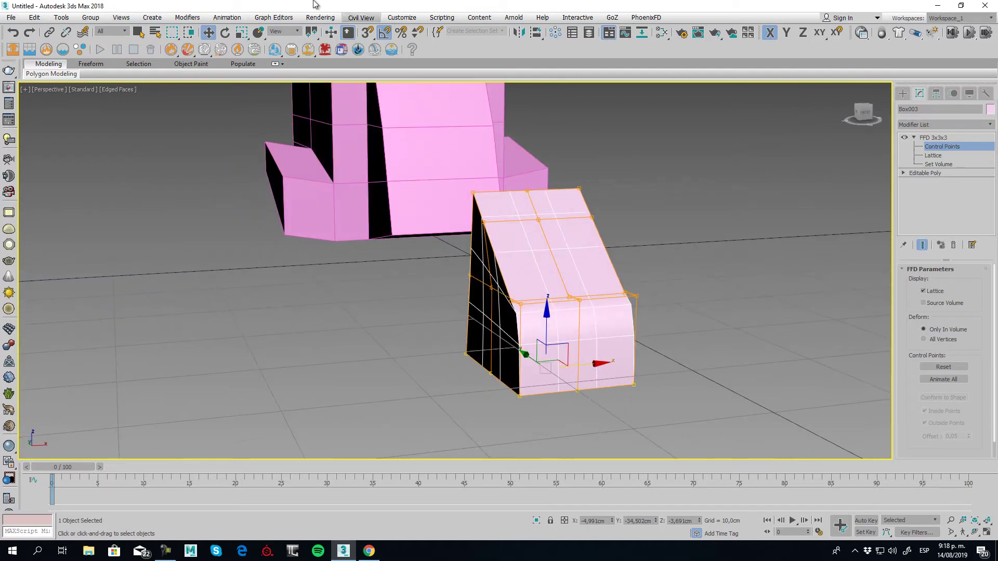
pyautogui.click(242, 32)
pyautogui.keyDown('alt'); pyautogui.moveTo(554, 312); pyautogui.dragTo(527, 258, button='middle'); pyautogui.keyUp('alt')
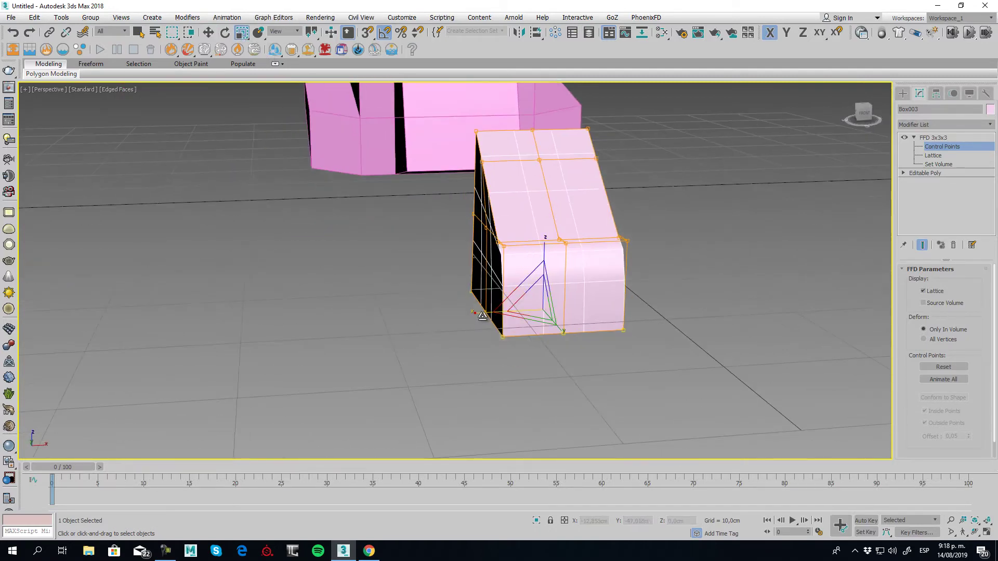
pyautogui.moveTo(477, 314); pyautogui.dragTo(465, 315)
pyautogui.keyDown('alt'); pyautogui.moveTo(465, 316); pyautogui.dragTo(603, 212, button='middle'); pyautogui.keyUp('alt')
# - Scale the toe's front upper lattice points and the middle points of its sloped top inward along X to narrow them
pyautogui.moveTo(621, 245); pyautogui.dragTo(622, 245)
pyautogui.keyDown('alt'); pyautogui.moveTo(622, 245); pyautogui.dragTo(574, 280, button='middle'); pyautogui.keyUp('alt')
pyautogui.moveTo(673, 230); pyautogui.dragTo(664, 228)
pyautogui.keyDown('alt'); pyautogui.moveTo(691, 268); pyautogui.dragTo(691, 236, button='middle'); pyautogui.keyUp('alt')
pyautogui.click(547, 160)
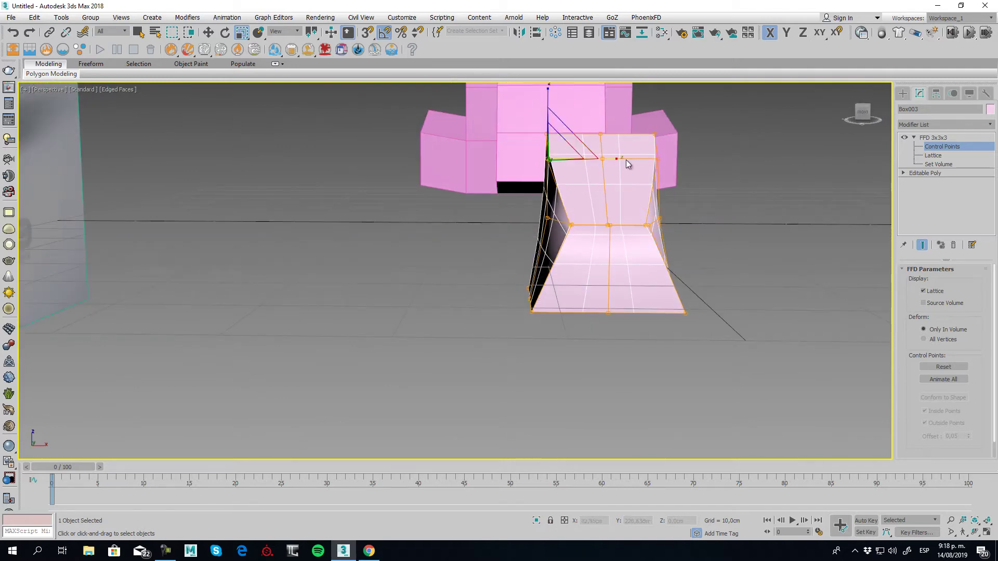
pyautogui.keyDown('ctrl'); pyautogui.click(658, 158); pyautogui.keyUp('ctrl')
pyautogui.moveTo(668, 161); pyautogui.dragTo(646, 162)
# - Scale the toe's front bottom corner lattice points and the middle side points of its base inward along X
pyautogui.keyDown('alt'); pyautogui.moveTo(589, 296); pyautogui.dragTo(529, 329, button='middle'); pyautogui.keyUp('alt')
pyautogui.click(529, 318)
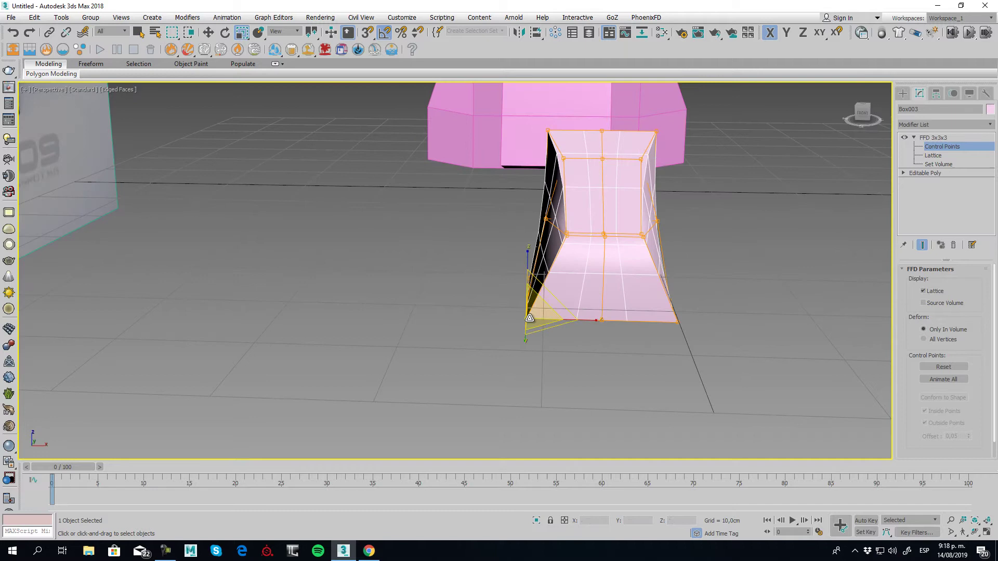
pyautogui.keyDown('ctrl'); pyautogui.click(678, 323); pyautogui.keyUp('ctrl')
pyautogui.moveTo(660, 323)
pyautogui.mouseDown()
pyautogui.moveTo(615, 334)
pyautogui.moveTo(668, 324)
pyautogui.moveTo(654, 325)
pyautogui.mouseUp()
pyautogui.keyDown('alt'); pyautogui.moveTo(706, 316); pyautogui.dragTo(697, 344, button='middle'); pyautogui.keyUp('alt')
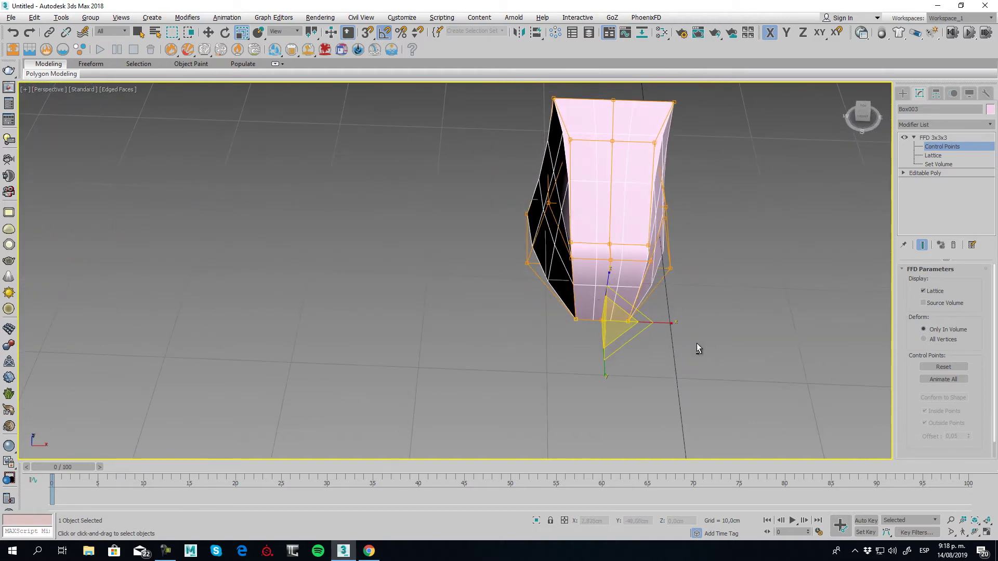
pyautogui.click(526, 263)
pyautogui.keyDown('alt'); pyautogui.moveTo(671, 270); pyautogui.dragTo(645, 235, button='middle'); pyautogui.keyUp('alt')
# - Convert the shaped toe block to an editable poly and open it for vertex editing in the Left view
pyautogui.rightClick(644, 235)
pyautogui.moveTo(728, 349)
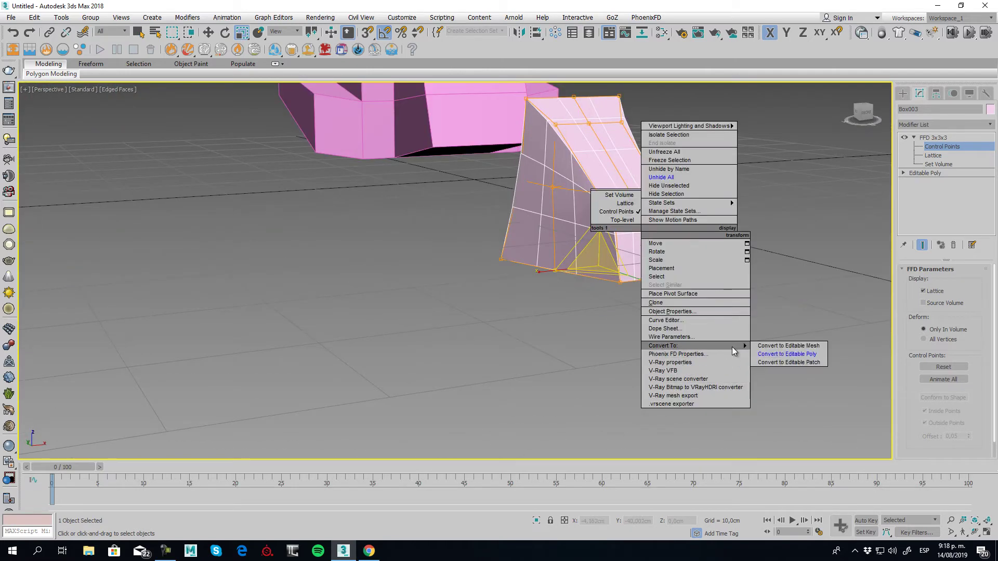
pyautogui.click(790, 355)
pyautogui.click(918, 282)
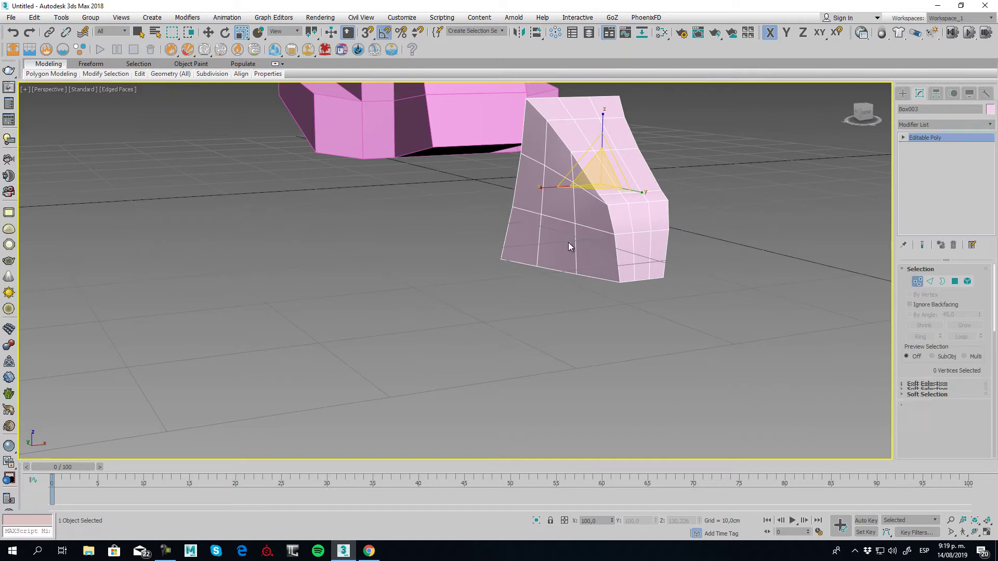
pyautogui.keyDown('alt'); pyautogui.moveTo(569, 242); pyautogui.dragTo(636, 255, button='middle'); pyautogui.keyUp('alt')
pyautogui.press('l')
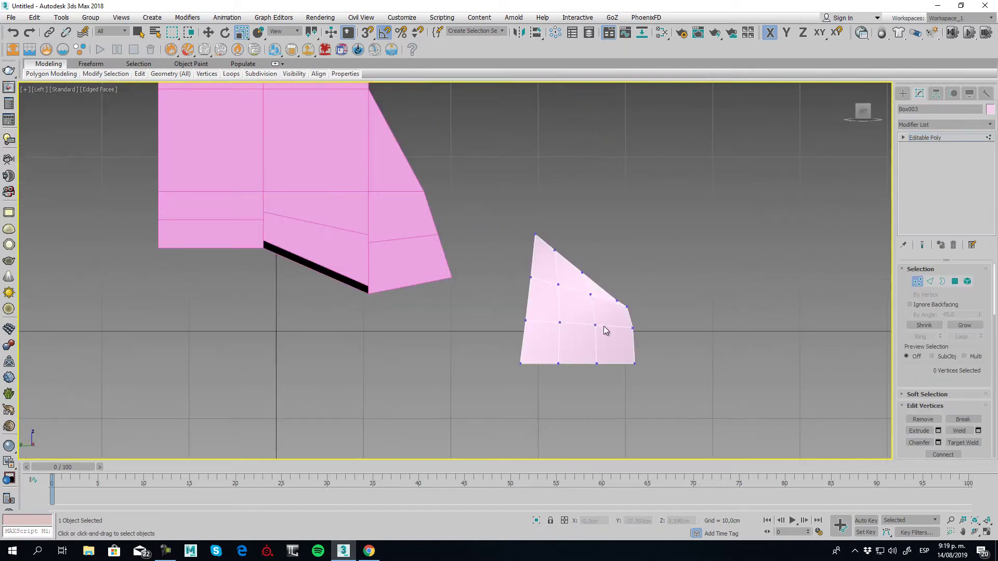
# - Select the toe block's two inner vertex columns along the front and lower slope in the Top view and scale them outward along X
pyautogui.scroll(5, 604, 326)
pyautogui.moveTo(598, 243); pyautogui.dragTo(615, 199)
pyautogui.press('w')
pyautogui.scroll(-2, 657, 288)
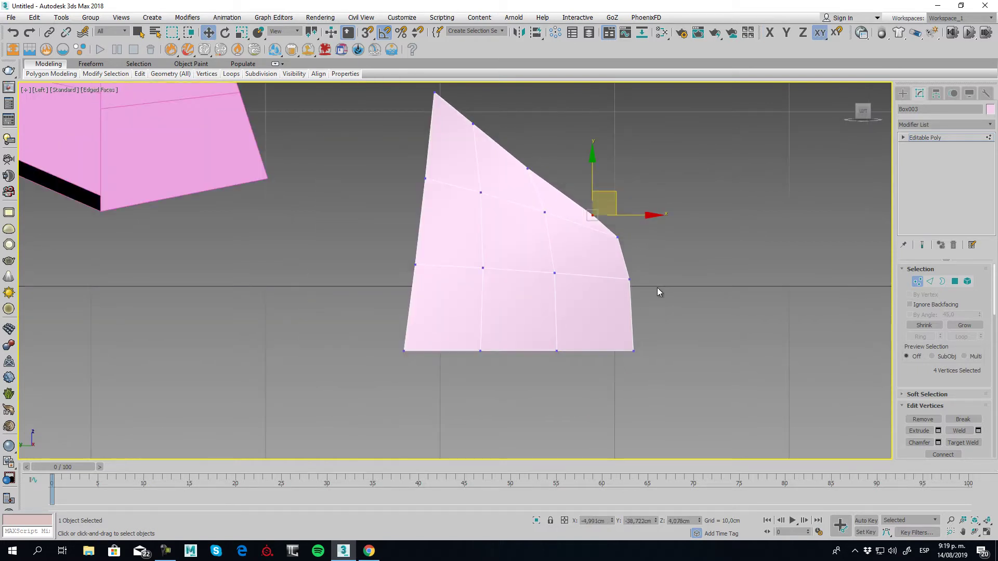
pyautogui.press('t')
pyautogui.press('z')
pyautogui.scroll(-5, 601, 297)
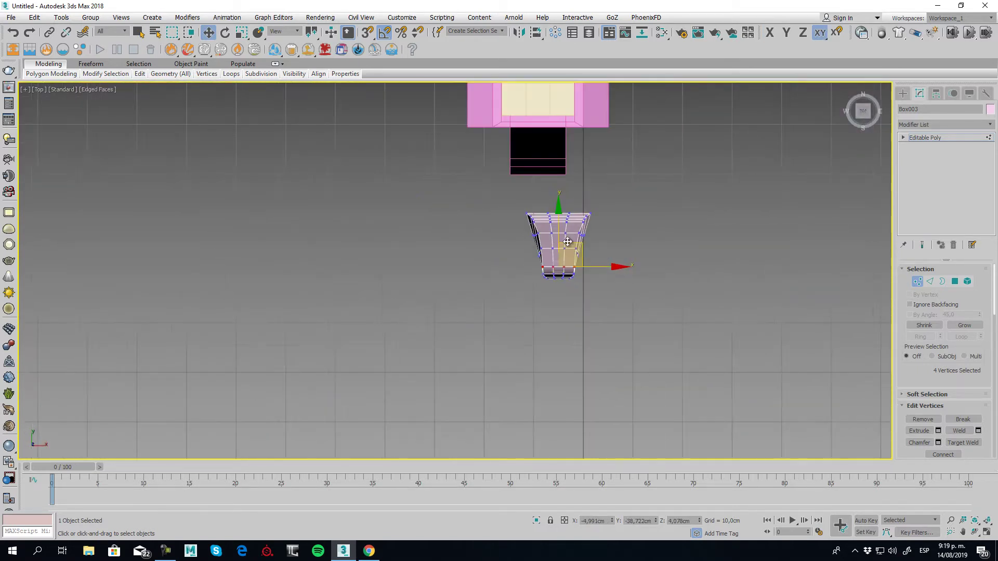
pyautogui.scroll(4, 568, 242)
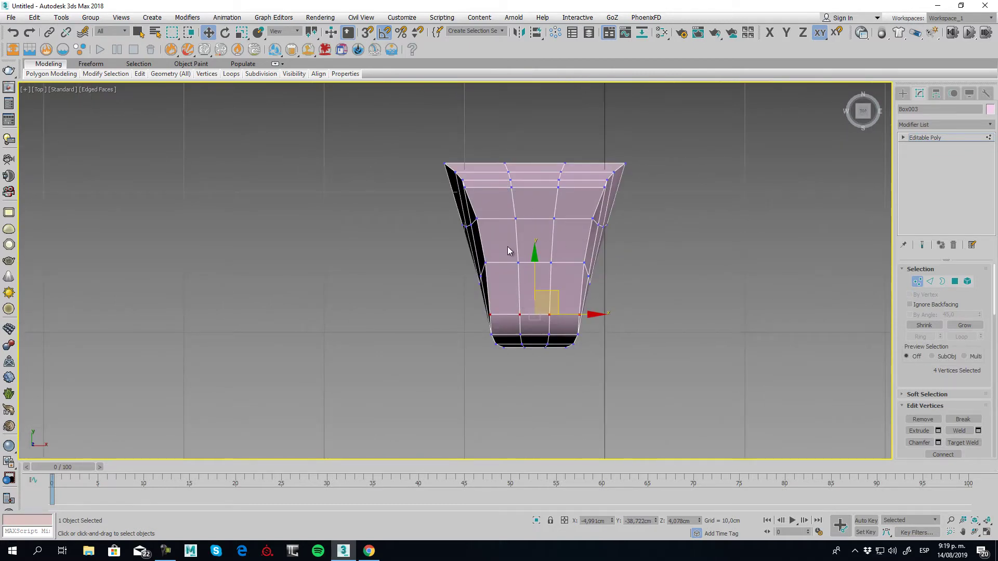
pyautogui.moveTo(566, 408); pyautogui.dragTo(556, 388)
pyautogui.click(241, 32)
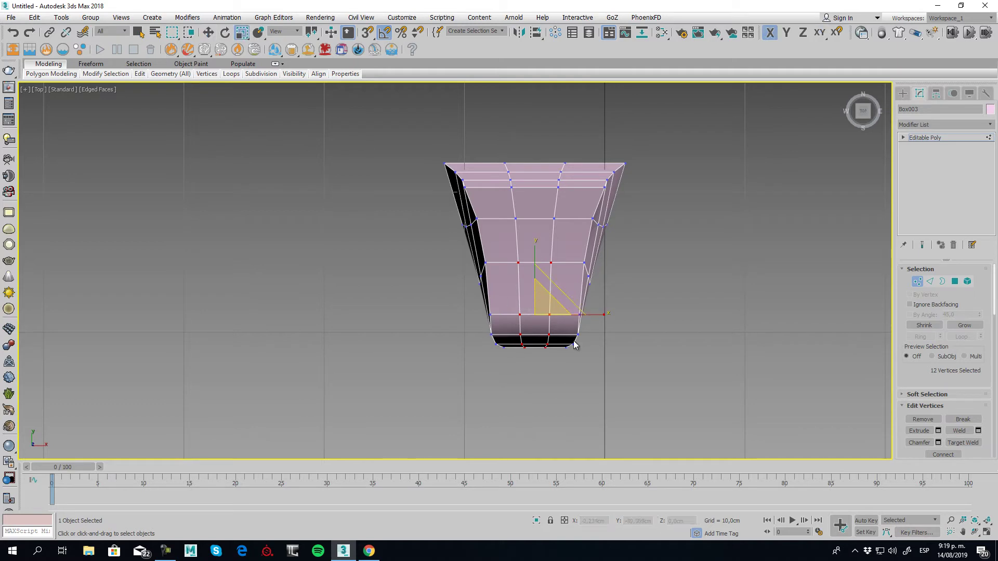
pyautogui.moveTo(605, 314); pyautogui.dragTo(628, 316)
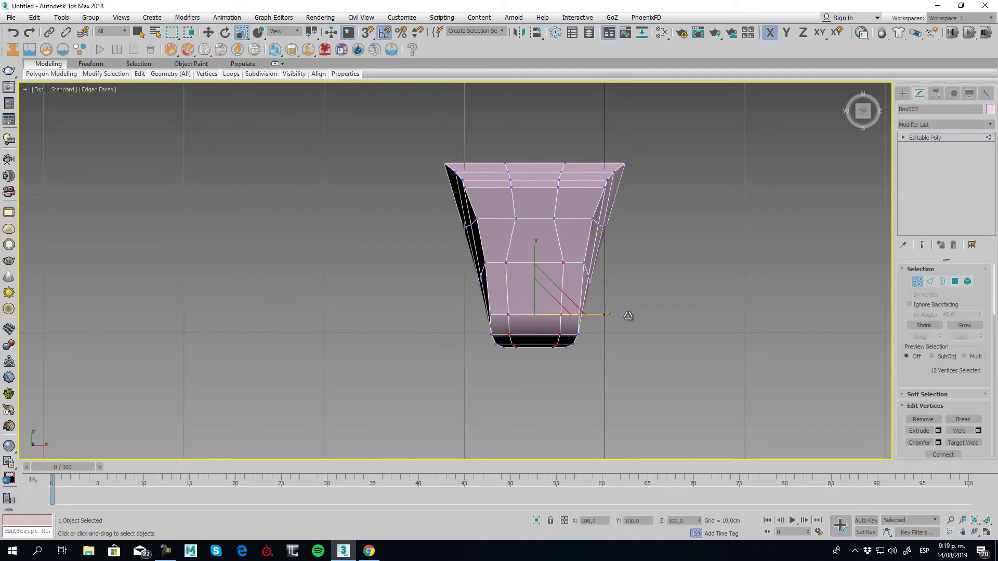
# - Scale the toe's remaining inner vertices on the upper slope and rear edge outward along X, and leave vertex editing
pyautogui.moveTo(566, 235); pyautogui.dragTo(629, 229)
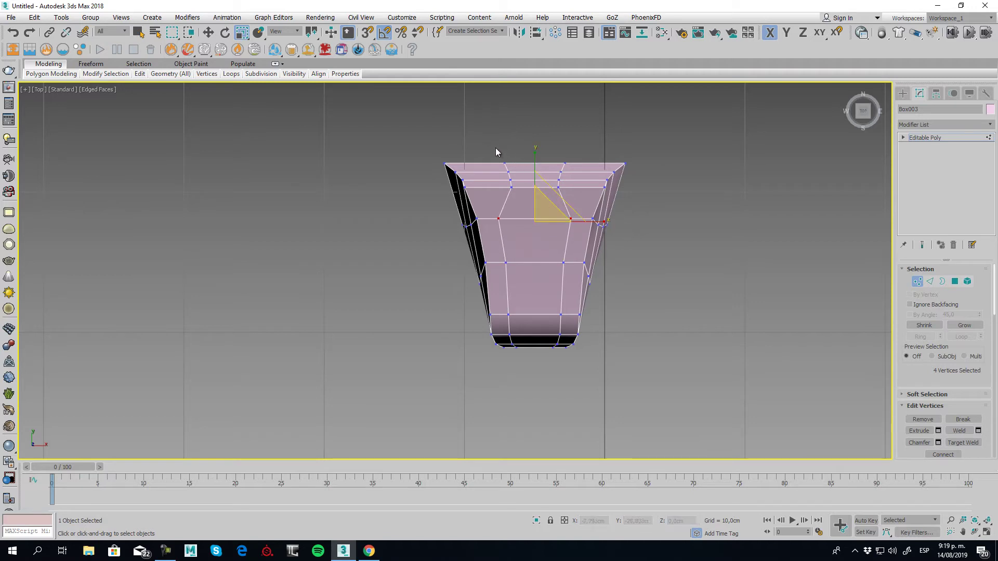
pyautogui.moveTo(495, 147); pyautogui.dragTo(624, 180)
pyautogui.click(923, 281)
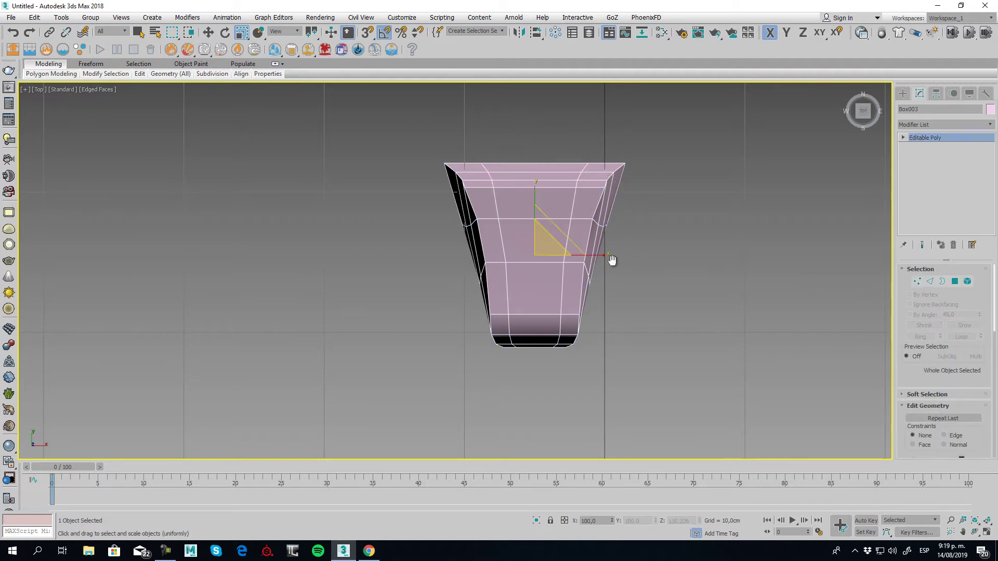
# - Move the toe block in the Left view so its upper rear corner meets the leg block's lower front tip
pyautogui.keyDown('alt'); pyautogui.moveTo(610, 261); pyautogui.dragTo(723, 243, button='middle'); pyautogui.keyUp('alt')
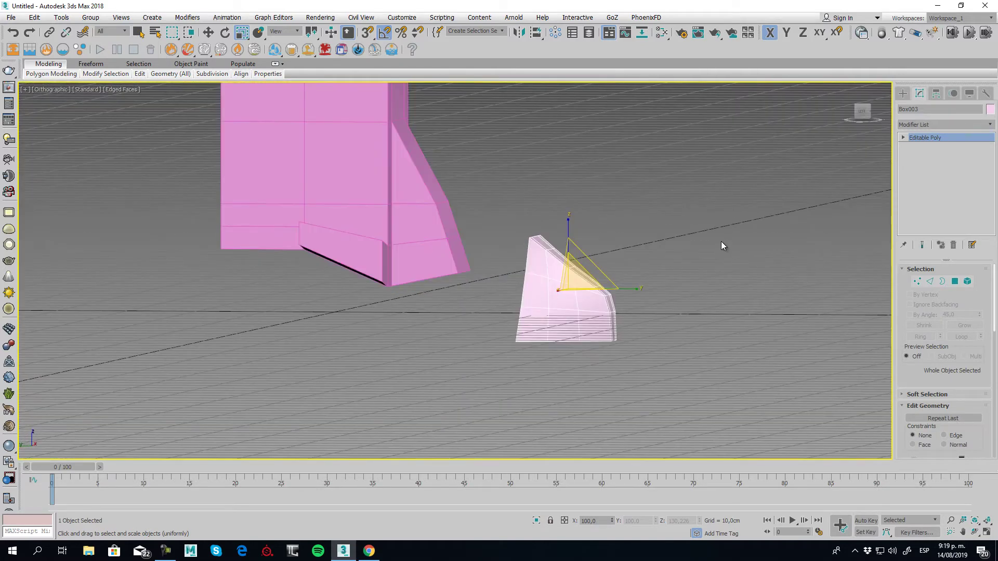
pyautogui.press('l')
pyautogui.click(209, 33)
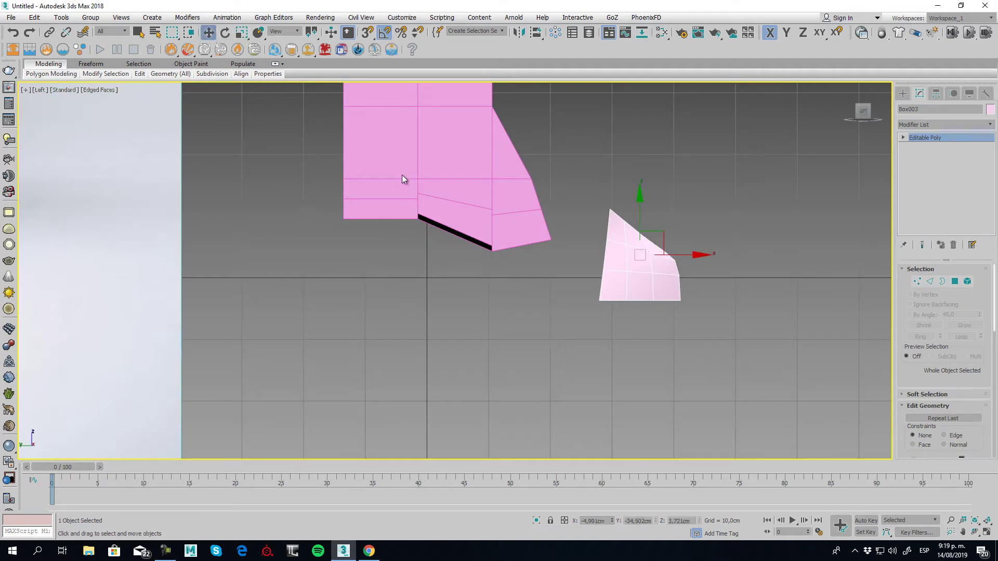
pyautogui.moveTo(660, 231); pyautogui.dragTo(595, 261)
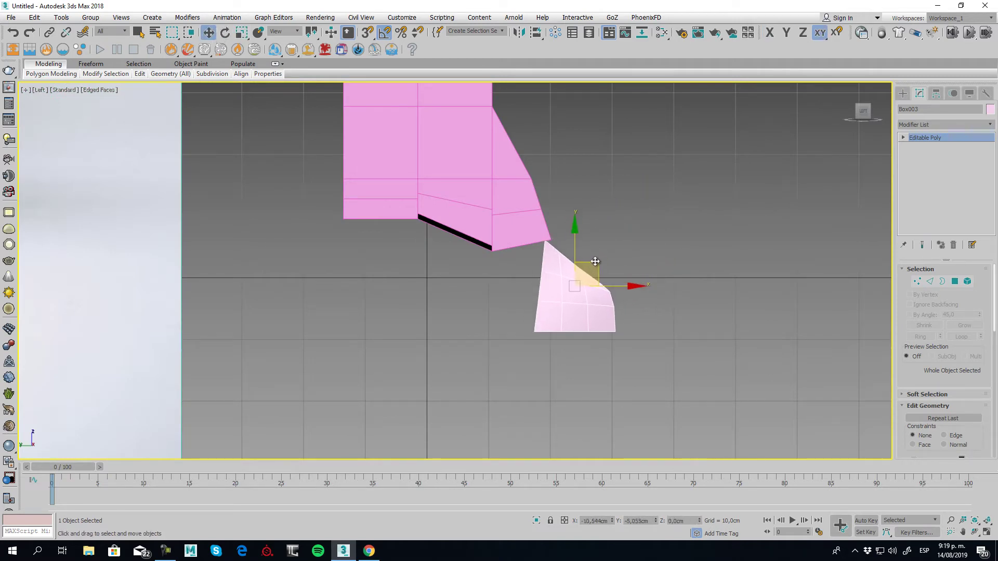
pyautogui.moveTo(615, 247); pyautogui.dragTo(674, 239, button='middle')
pyautogui.scroll(-2, 674, 239)
pyautogui.moveTo(668, 243); pyautogui.dragTo(670, 245)
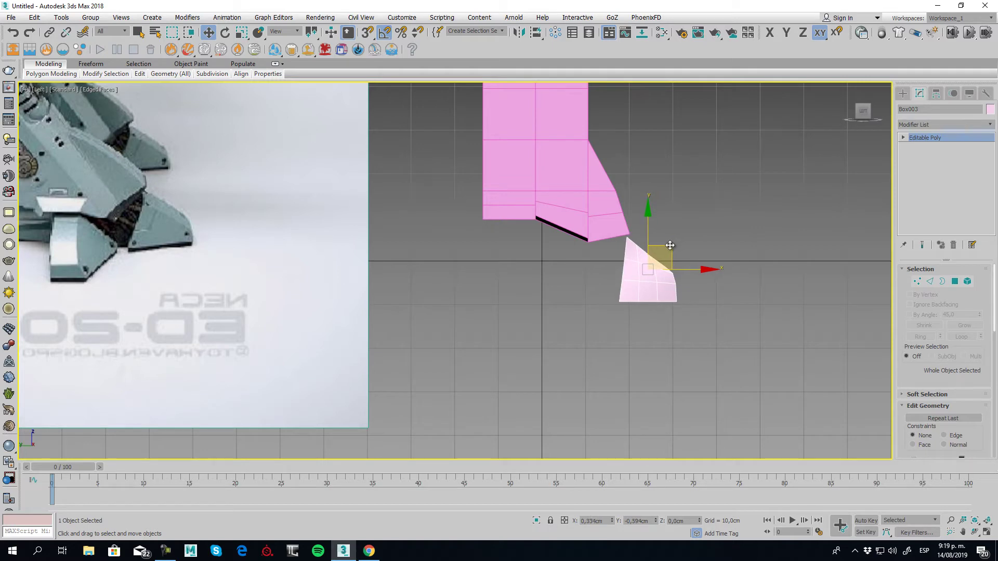
pyautogui.click(683, 212)
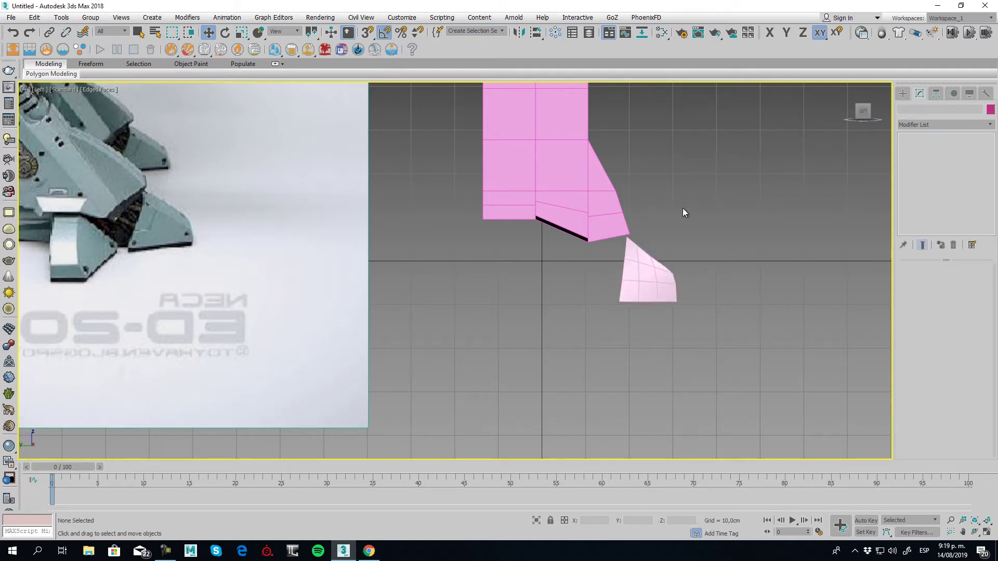
# - Select the upper and lower leg blocks together and rotate them in the Left view to match the reference leg's backward lean
pyautogui.moveTo(682, 208); pyautogui.dragTo(637, 310, button='middle')
pyautogui.scroll(-5, 637, 311)
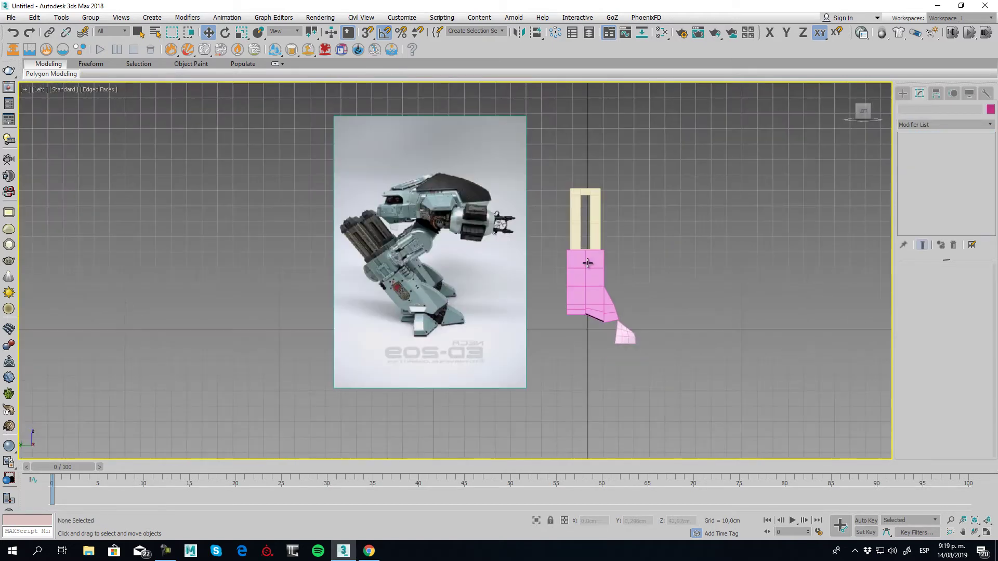
pyautogui.click(588, 263)
pyautogui.keyDown('ctrl'); pyautogui.click(585, 218); pyautogui.keyUp('ctrl')
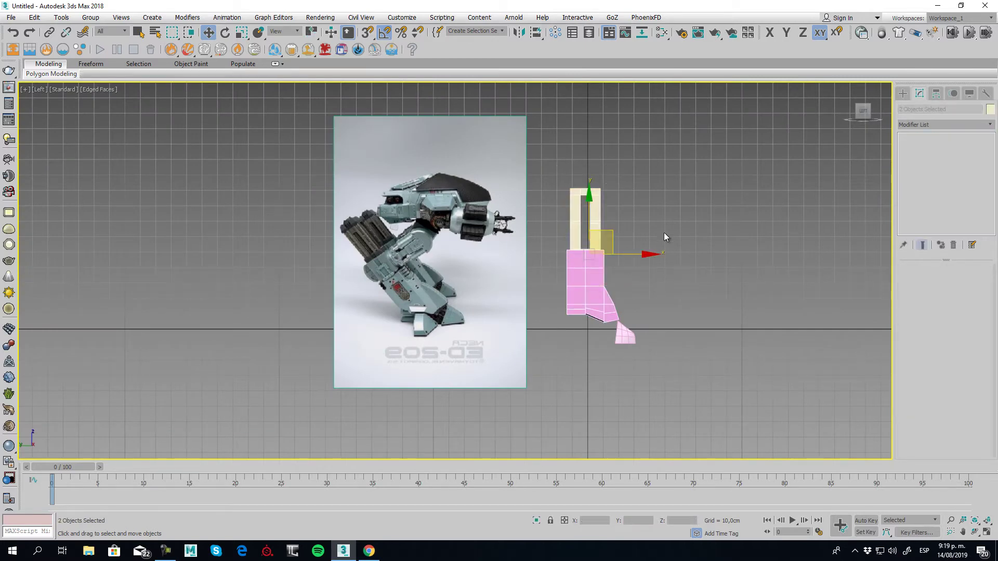
pyautogui.click(225, 32)
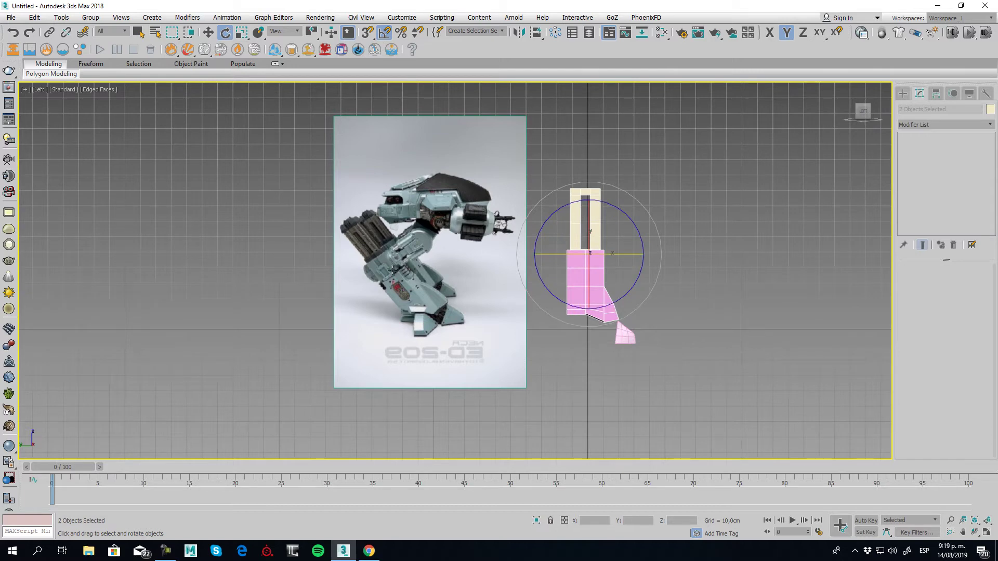
pyautogui.moveTo(637, 223)
pyautogui.mouseDown()
pyautogui.moveTo(606, 218)
pyautogui.moveTo(616, 223)
pyautogui.mouseUp()
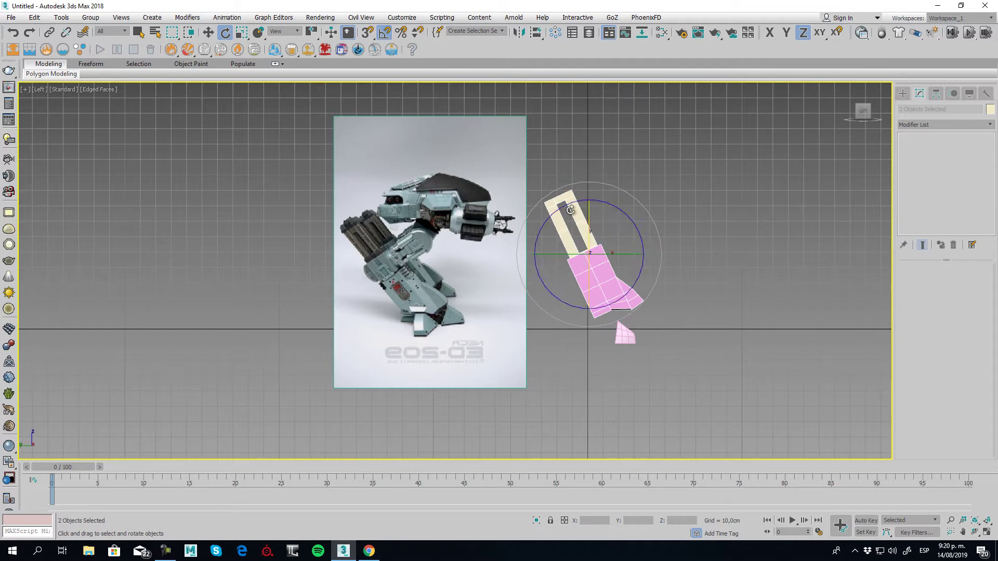
# - Move the tilted leg blocks slightly backward and reposition the toe block on the ground line at the leg's front tip
pyautogui.click(208, 32)
pyautogui.moveTo(584, 283); pyautogui.dragTo(580, 233, button='middle')
pyautogui.scroll(3, 580, 234)
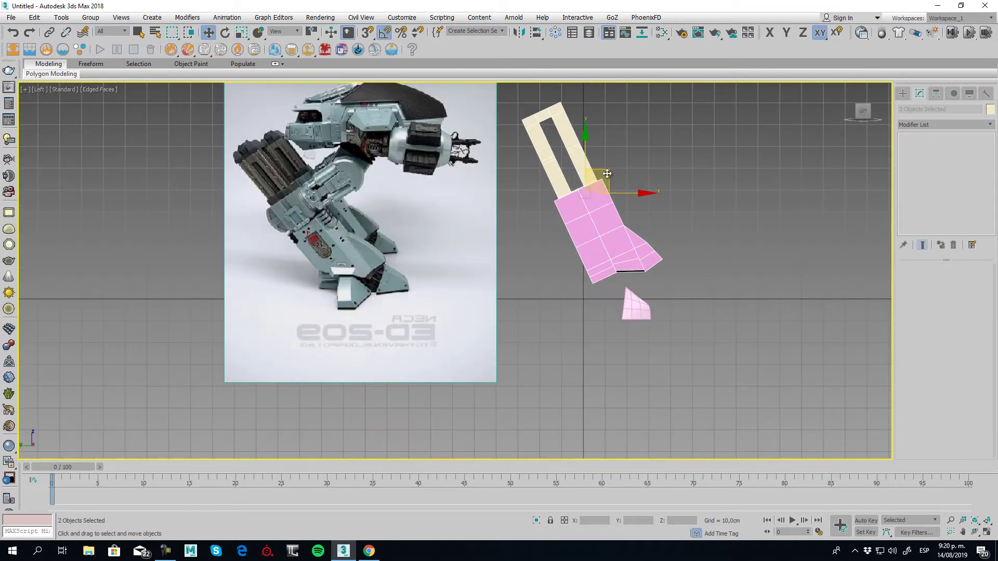
pyautogui.moveTo(606, 170); pyautogui.dragTo(584, 175)
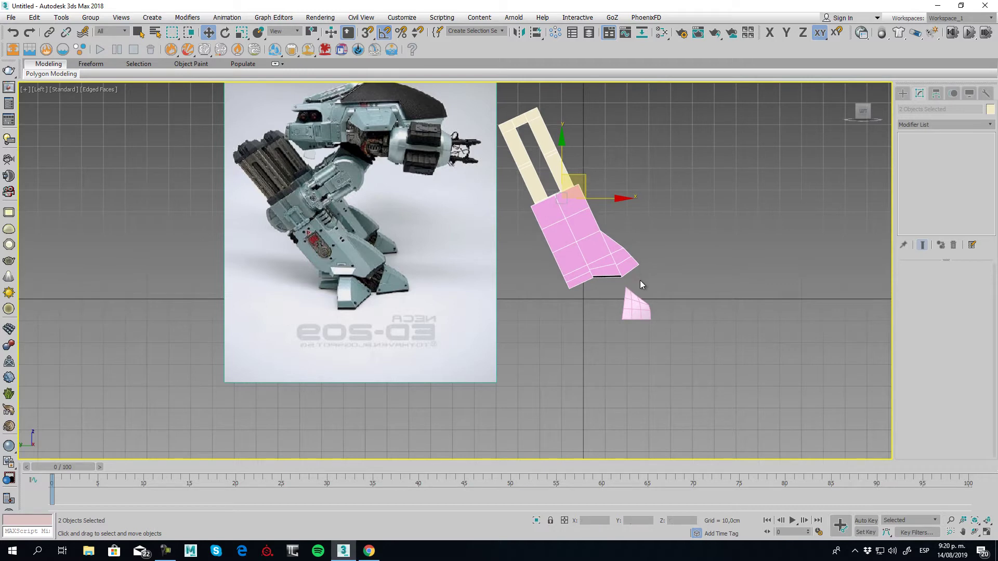
pyautogui.moveTo(636, 316); pyautogui.dragTo(647, 299)
pyautogui.moveTo(670, 262); pyautogui.dragTo(672, 261)
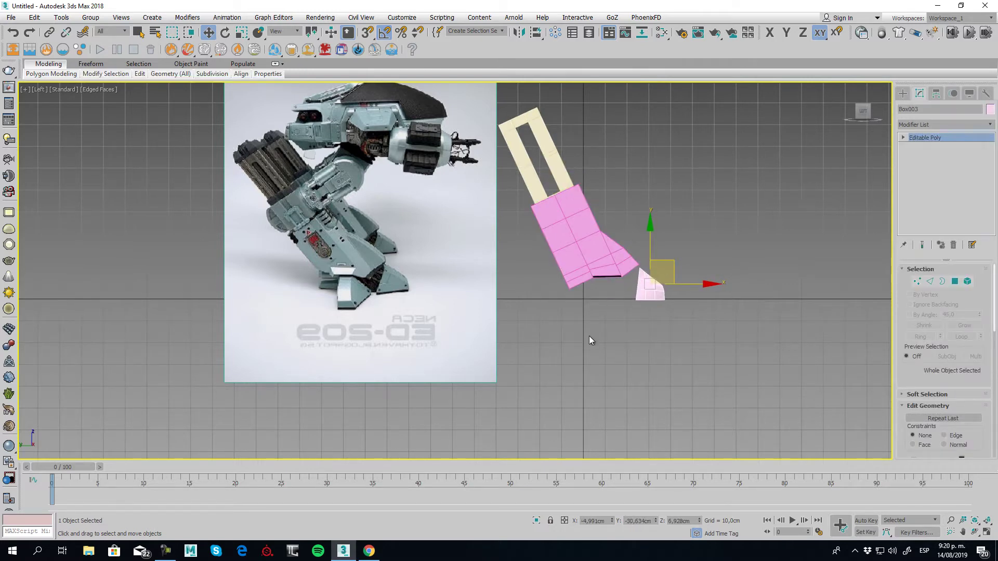
pyautogui.moveTo(573, 231); pyautogui.dragTo(579, 250, button='middle')
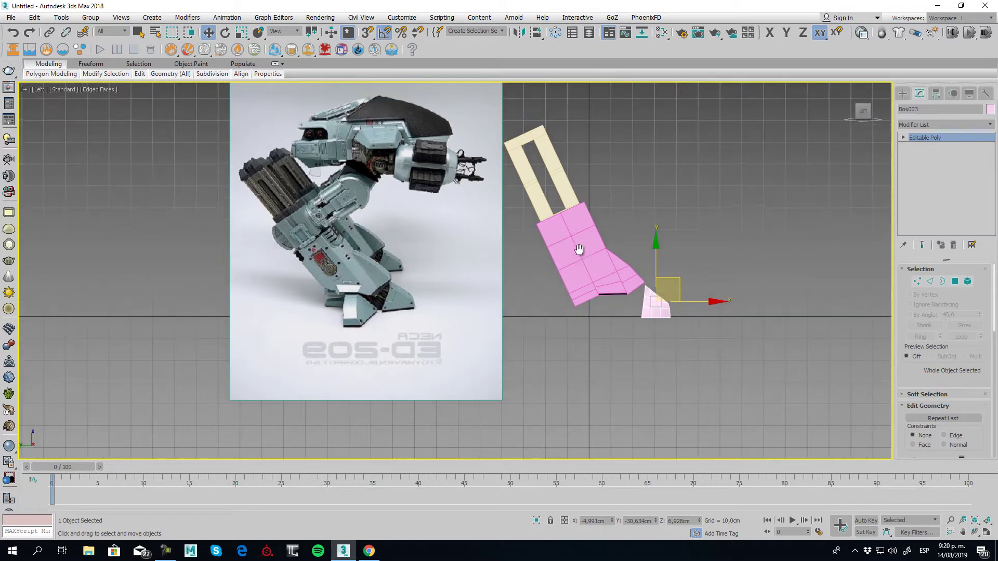
pyautogui.moveTo(623, 214); pyautogui.dragTo(619, 229, button='middle')
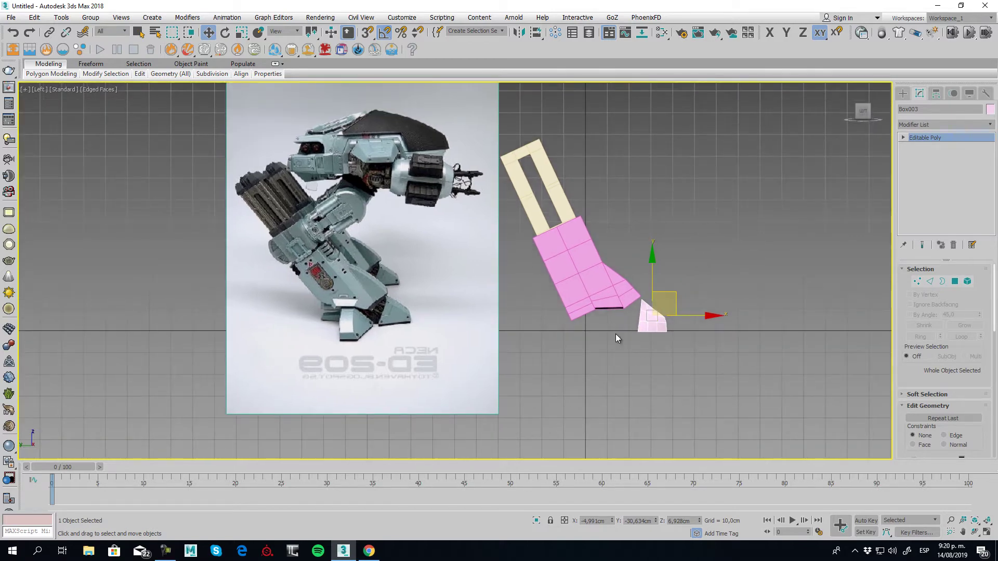
# - Center the toe block along X on the leg's front flap in the Top view
pyautogui.press('p')
pyautogui.keyDown('alt'); pyautogui.moveTo(616, 334); pyautogui.dragTo(725, 318, button='middle'); pyautogui.keyUp('alt')
pyautogui.press('t')
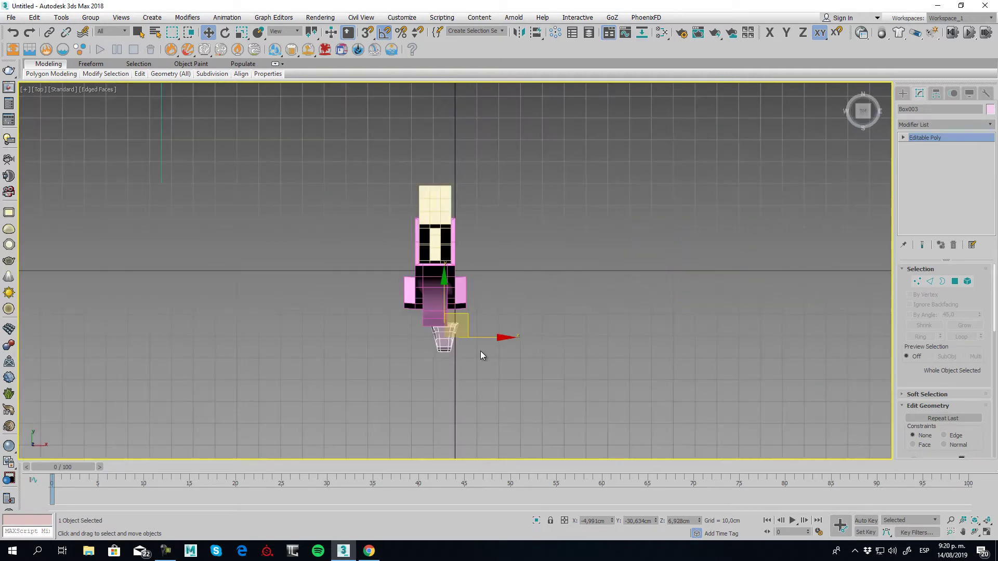
pyautogui.scroll(8, 558, 309)
pyautogui.moveTo(637, 298); pyautogui.dragTo(601, 300)
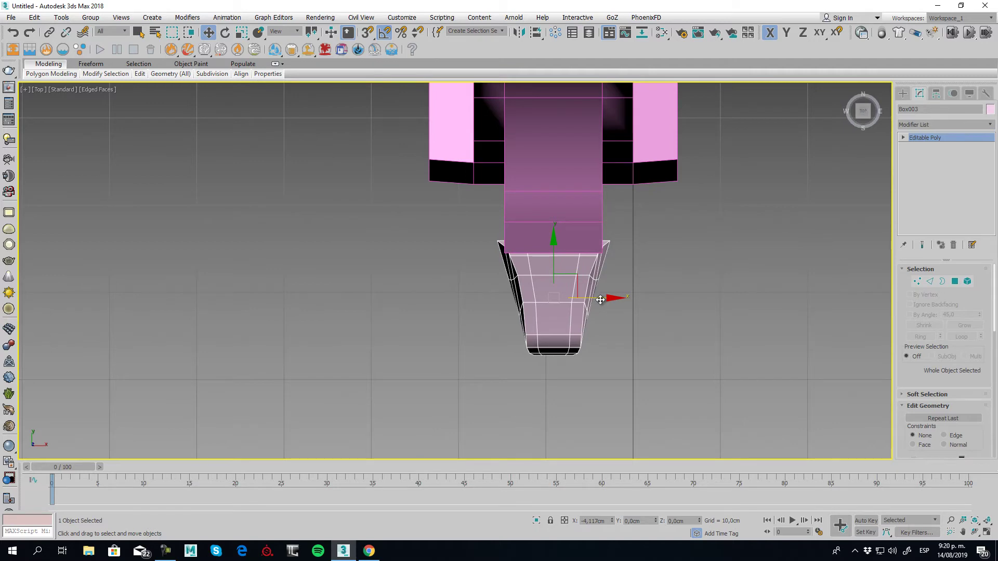
# - Open the lower leg block for vertex editing and scale its front flap's two end vertices outward along X
pyautogui.click(565, 196)
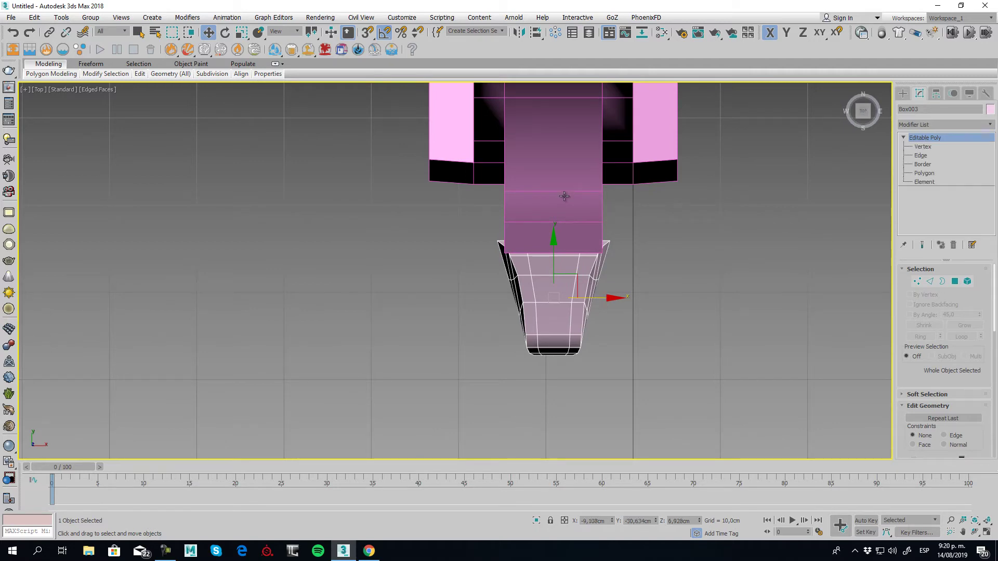
pyautogui.click(918, 281)
pyautogui.moveTo(692, 270); pyautogui.dragTo(691, 271)
pyautogui.keyDown('alt'); pyautogui.moveTo(691, 271); pyautogui.dragTo(611, 270, button='middle'); pyautogui.keyUp('alt')
pyautogui.press('r')
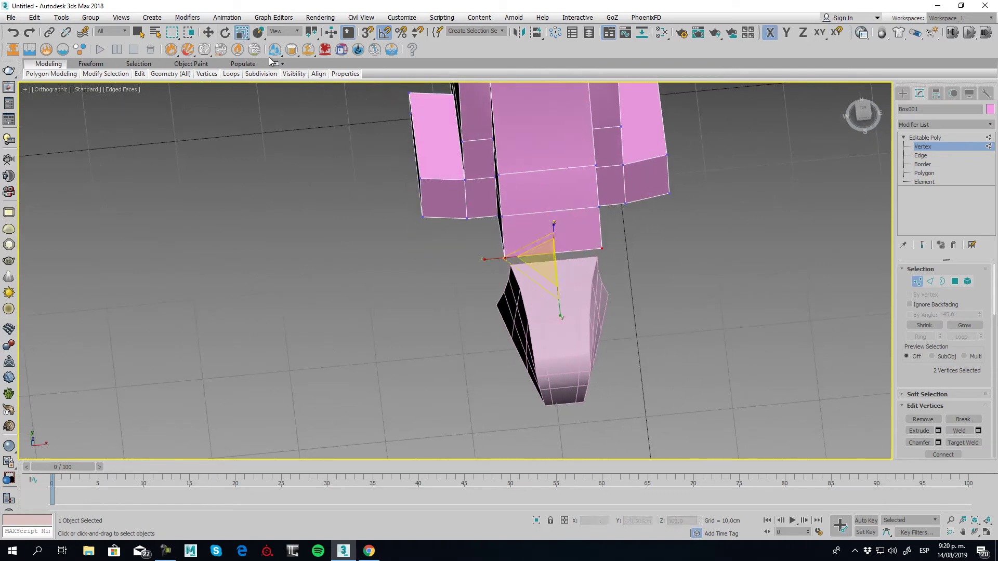
pyautogui.moveTo(482, 259); pyautogui.dragTo(469, 266)
# - Scale the two vertex pairs behind the flap's front edge outward along X to even its flare, and leave vertex editing
pyautogui.click(499, 215)
pyautogui.keyDown('ctrl'); pyautogui.click(598, 207); pyautogui.keyUp('ctrl')
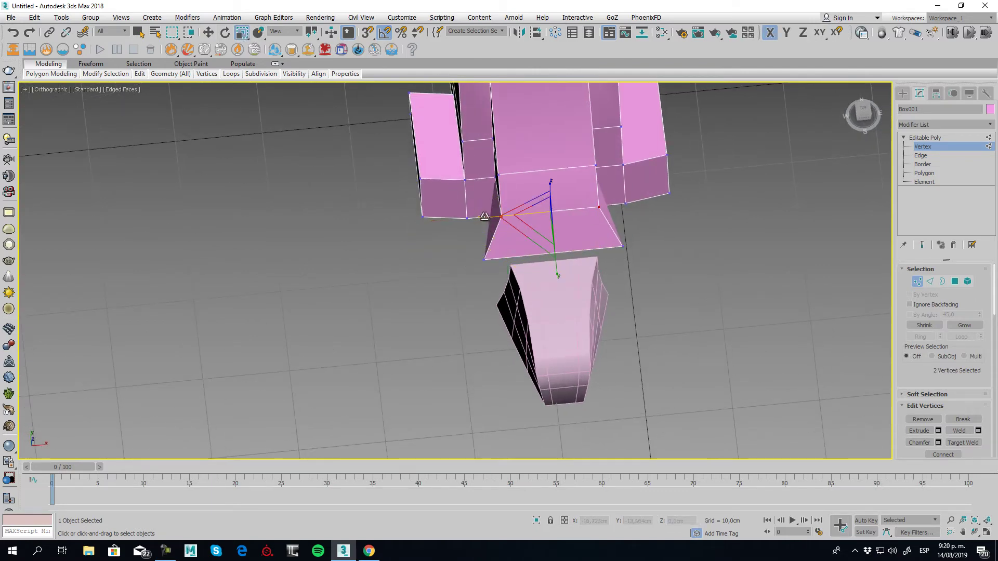
pyautogui.moveTo(485, 222)
pyautogui.mouseDown()
pyautogui.moveTo(472, 220)
pyautogui.moveTo(482, 221)
pyautogui.mouseUp()
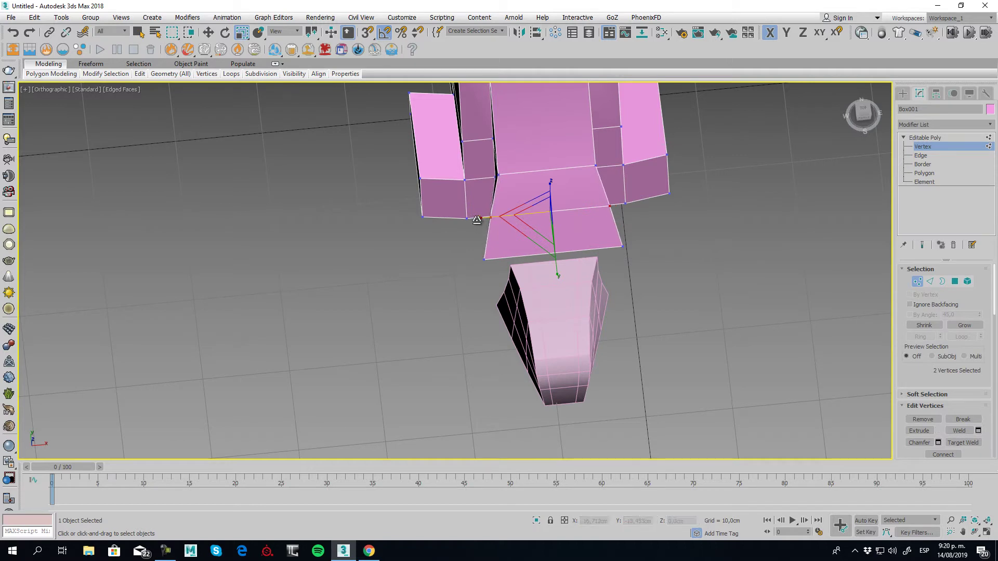
pyautogui.click(498, 175)
pyautogui.keyDown('ctrl'); pyautogui.click(594, 167); pyautogui.keyUp('ctrl')
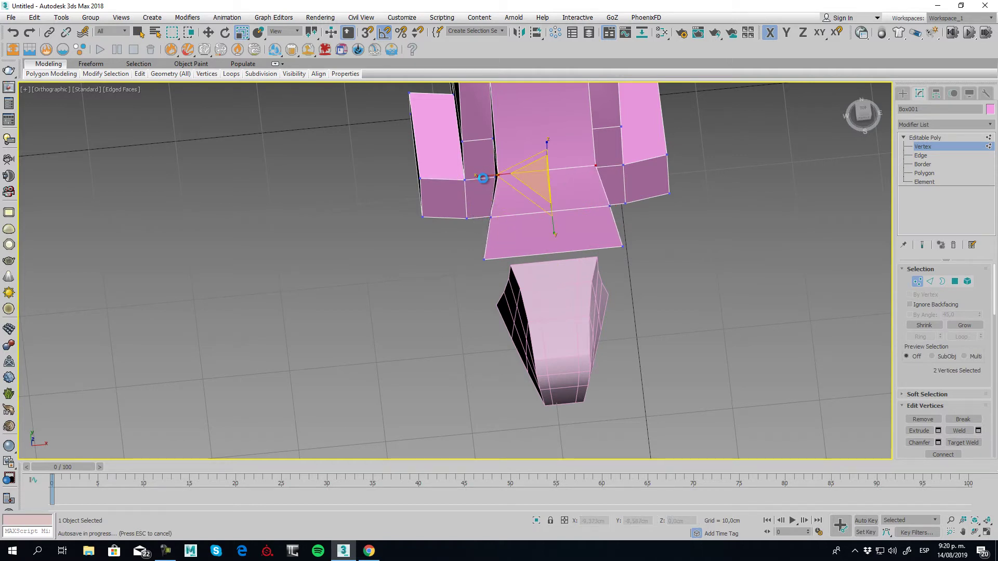
pyautogui.moveTo(483, 178); pyautogui.dragTo(474, 176)
pyautogui.click(490, 216)
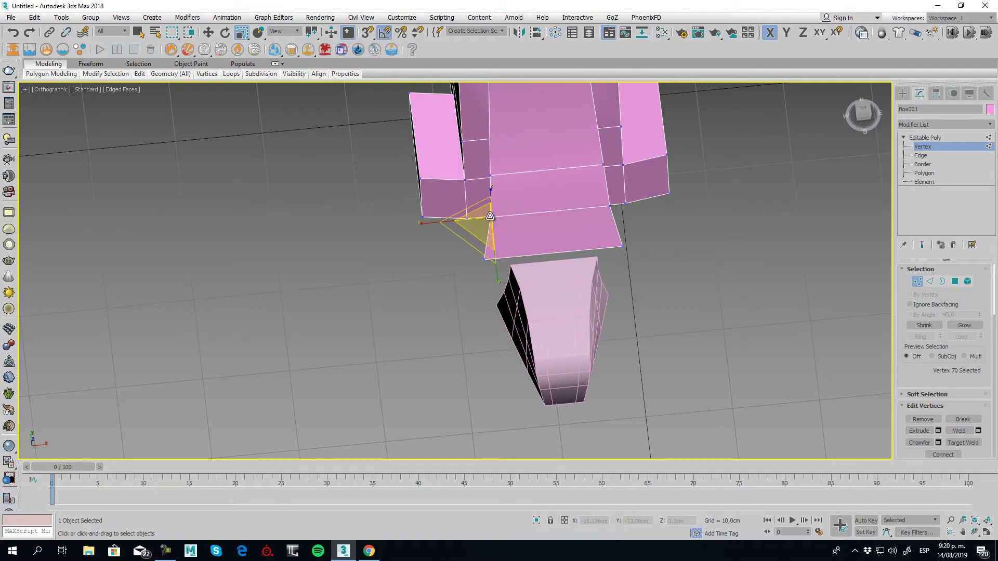
pyautogui.keyDown('ctrl'); pyautogui.click(609, 207); pyautogui.keyUp('ctrl')
pyautogui.moveTo(490, 217); pyautogui.dragTo(486, 218)
pyautogui.keyDown('alt'); pyautogui.moveTo(598, 332); pyautogui.dragTo(668, 307, button='middle'); pyautogui.keyUp('alt')
pyautogui.click(918, 281)
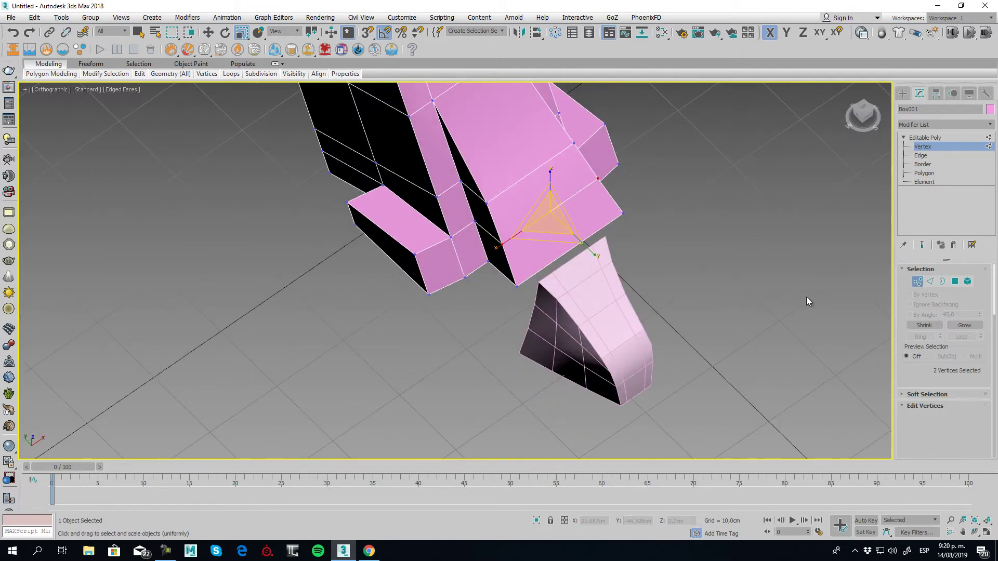
# - Clone the toe block as a single copy placed beside the original, in front of the leg's side block
pyautogui.keyDown('alt'); pyautogui.moveTo(578, 304); pyautogui.dragTo(626, 306, button='middle'); pyautogui.keyUp('alt')
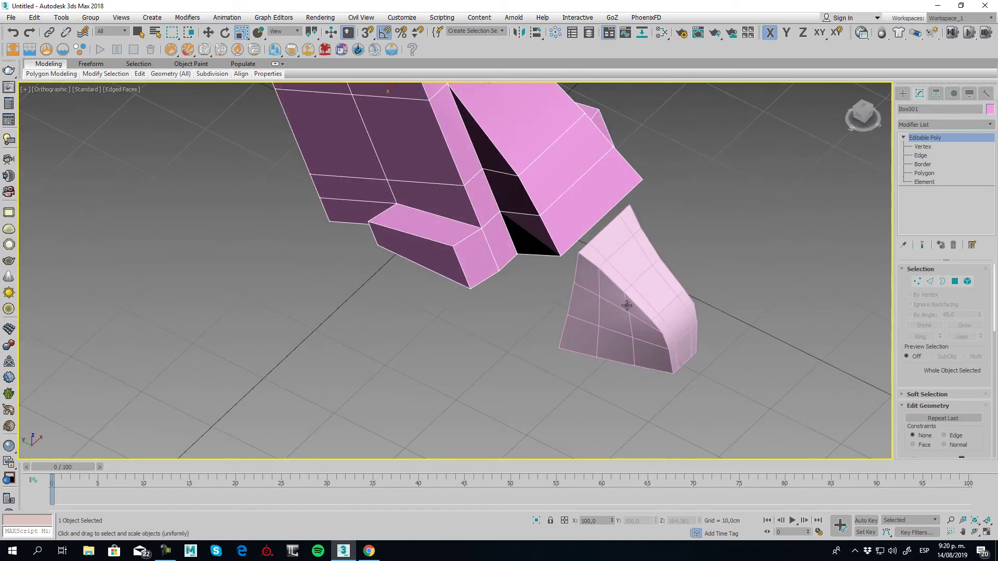
pyautogui.click(673, 267)
pyautogui.press('w')
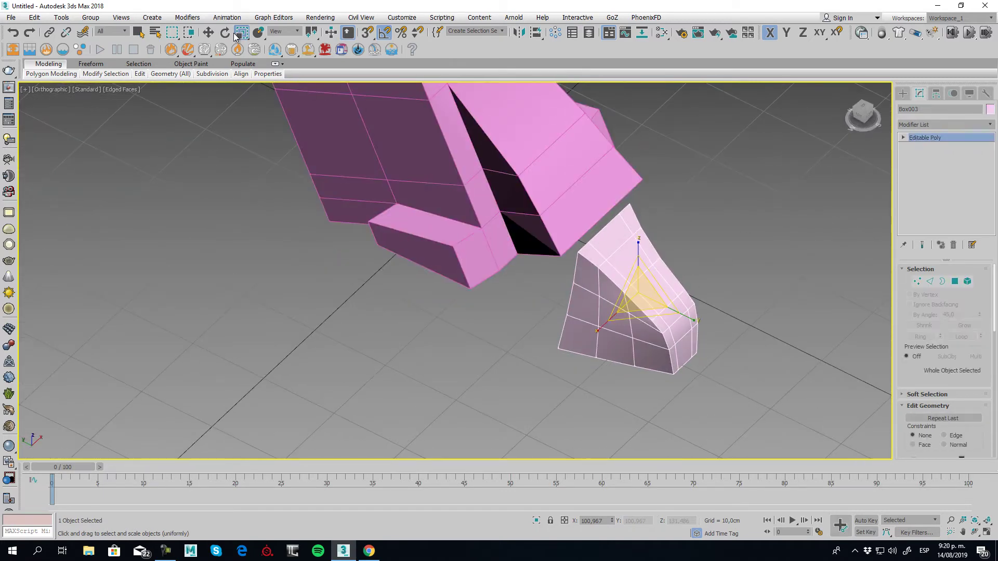
pyautogui.scroll(-5, 538, 260)
pyautogui.keyDown('alt'); pyautogui.moveTo(538, 260); pyautogui.dragTo(583, 312, button='middle'); pyautogui.keyUp('alt')
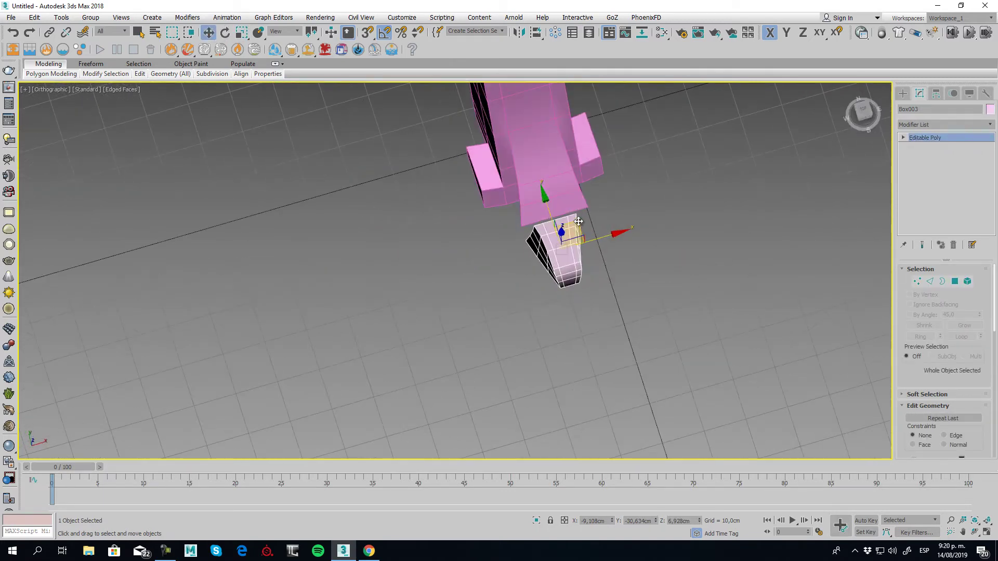
pyautogui.moveTo(579, 222)
pyautogui.keyDown('shift'); pyautogui.mouseDown()
pyautogui.moveTo(495, 221)
pyautogui.moveTo(474, 176)
pyautogui.mouseUp(); pyautogui.keyUp('shift')
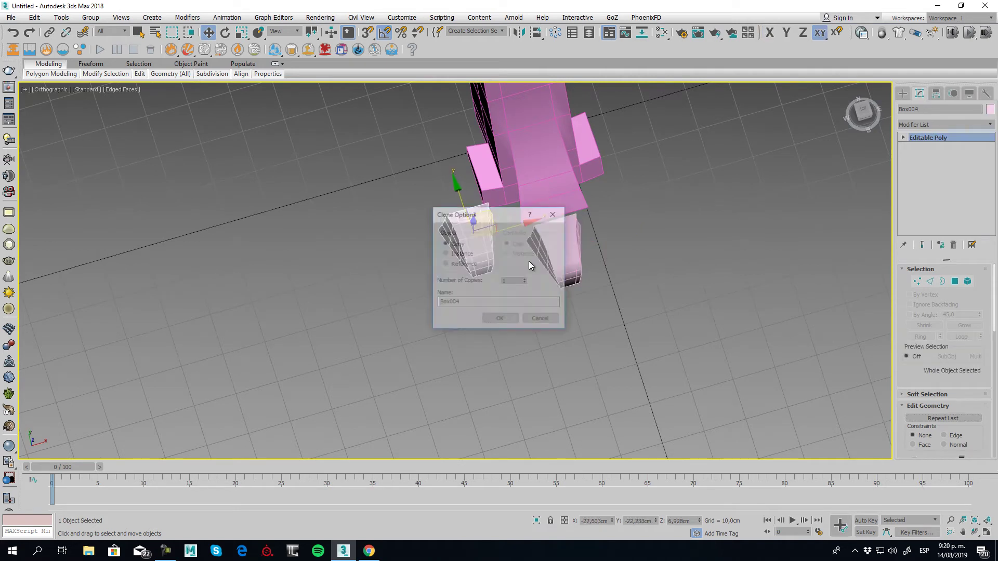
pyautogui.click(500, 320)
# - Rotate the cloned toe block around Z so it points sideways, away from the leg
pyautogui.press('e')
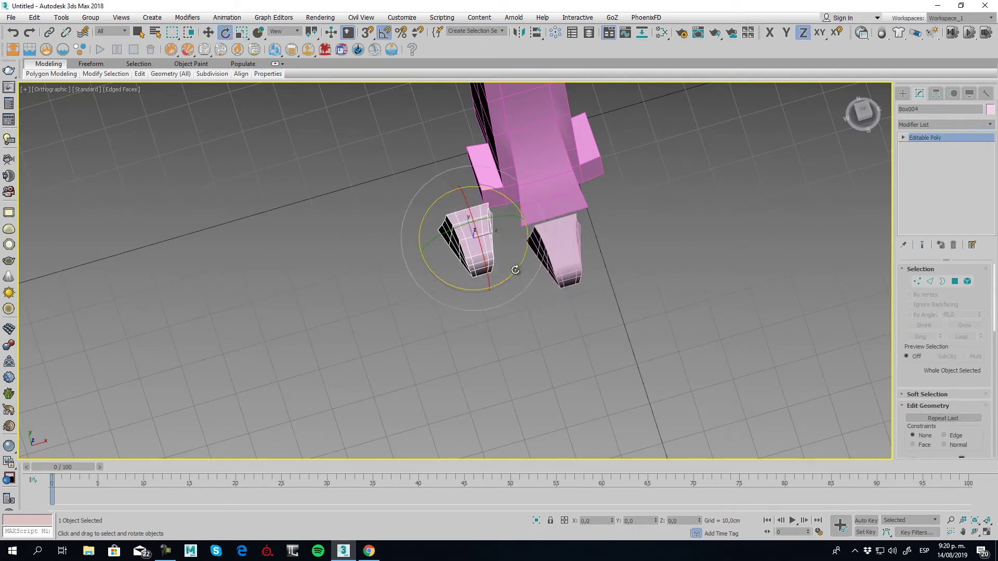
pyautogui.moveTo(515, 270); pyautogui.dragTo(431, 254)
pyautogui.moveTo(535, 290); pyautogui.dragTo(458, 289)
pyautogui.press('w')
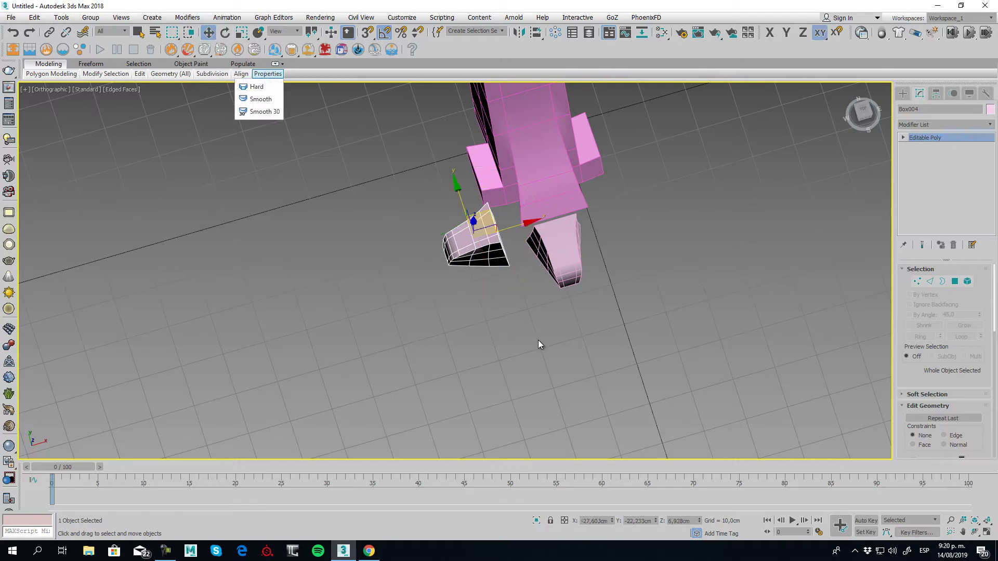
# - Reposition the rotated toe in the Top view so it sits beside the leg's side block
pyautogui.press('t')
pyautogui.scroll(4, 457, 278)
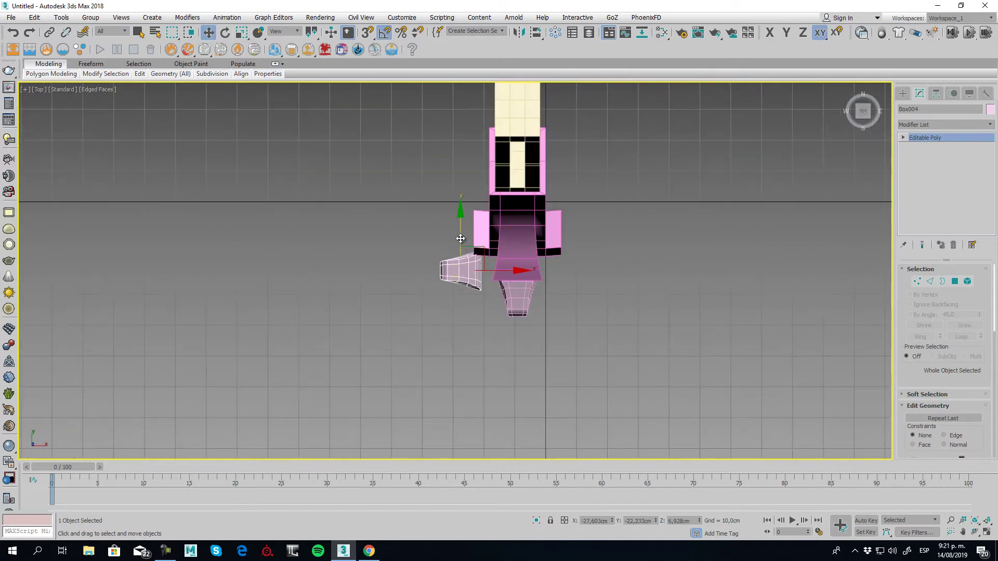
pyautogui.scroll(5, 468, 267)
pyautogui.moveTo(471, 291); pyautogui.dragTo(463, 206)
pyautogui.moveTo(439, 331); pyautogui.dragTo(538, 258, button='middle')
pyautogui.press('p')
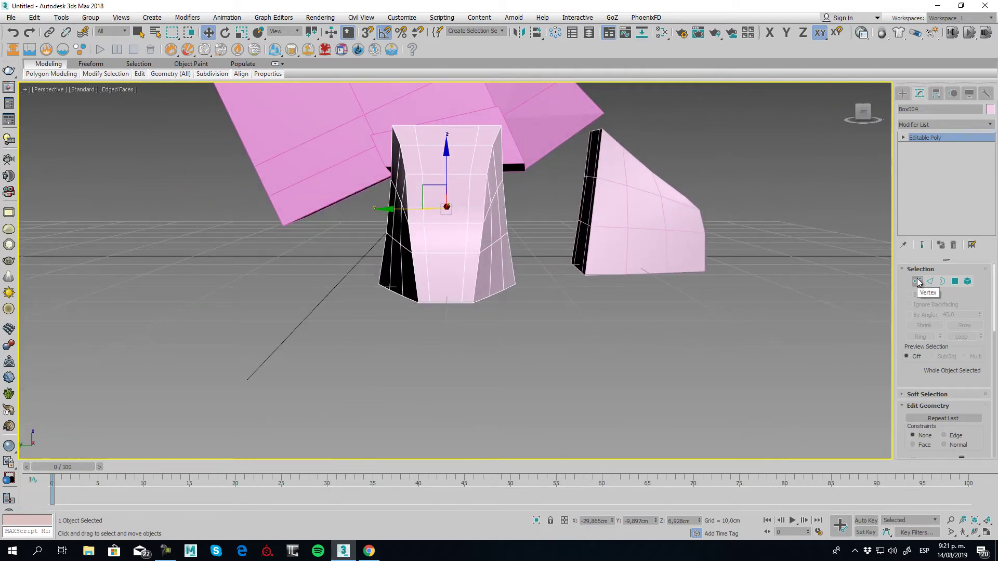
# - Apply an FFD 3x3x3 modifier to the side toe and open its control points for editing
pyautogui.click(984, 126)
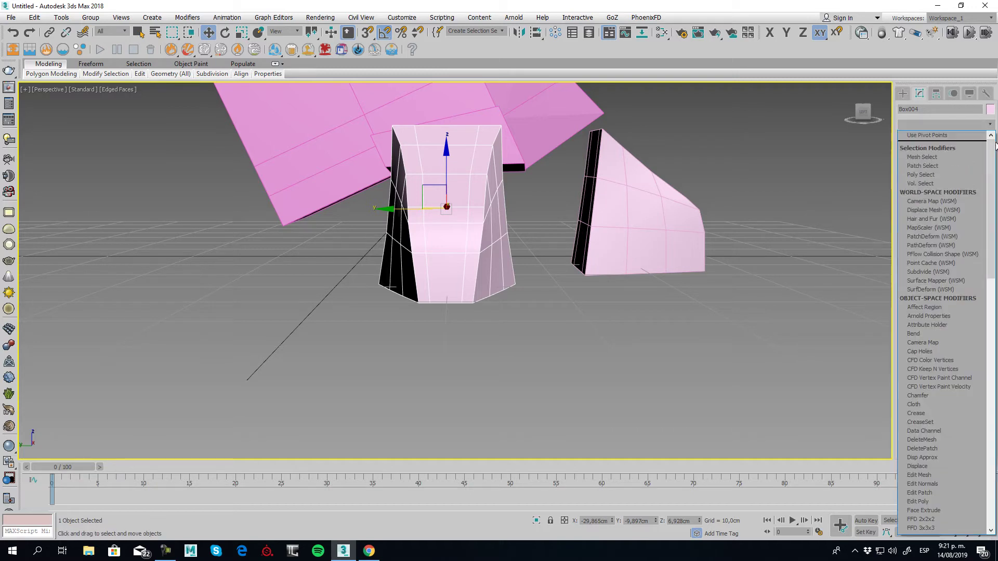
pyautogui.scroll(-5, 947, 273)
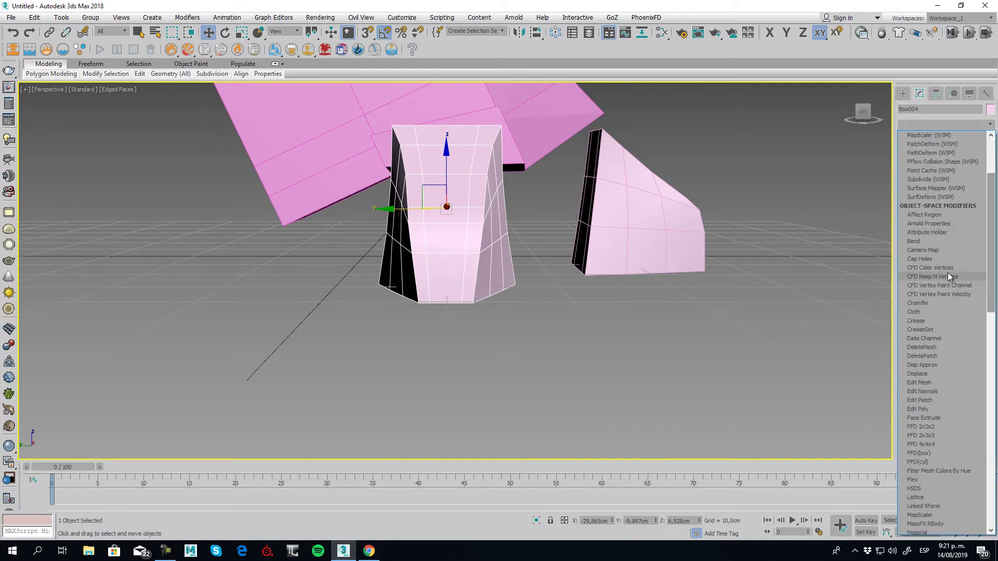
pyautogui.click(924, 436)
pyautogui.click(916, 137)
pyautogui.click(940, 148)
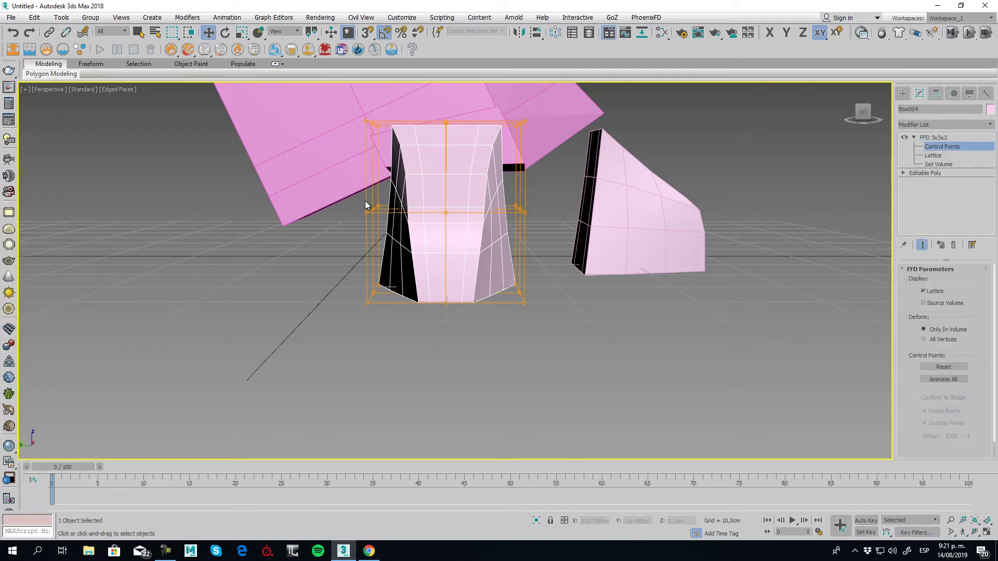
# - Move the lattice's upper rear and upper front control points along Y toward the rear of the leg
pyautogui.moveTo(371, 127); pyautogui.dragTo(390, 189, button='middle')
pyautogui.moveTo(410, 201); pyautogui.dragTo(410, 200)
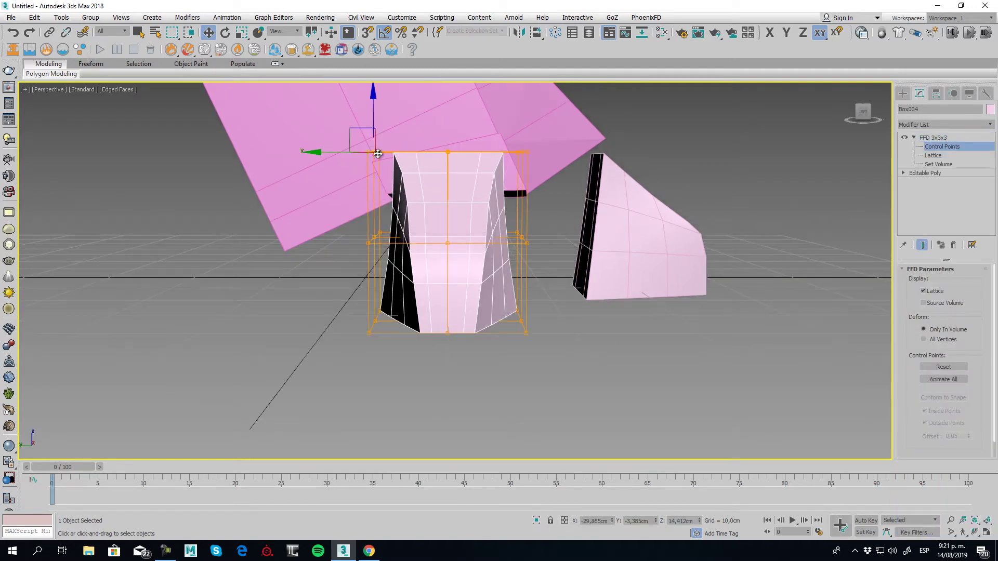
pyautogui.moveTo(333, 152); pyautogui.dragTo(329, 194)
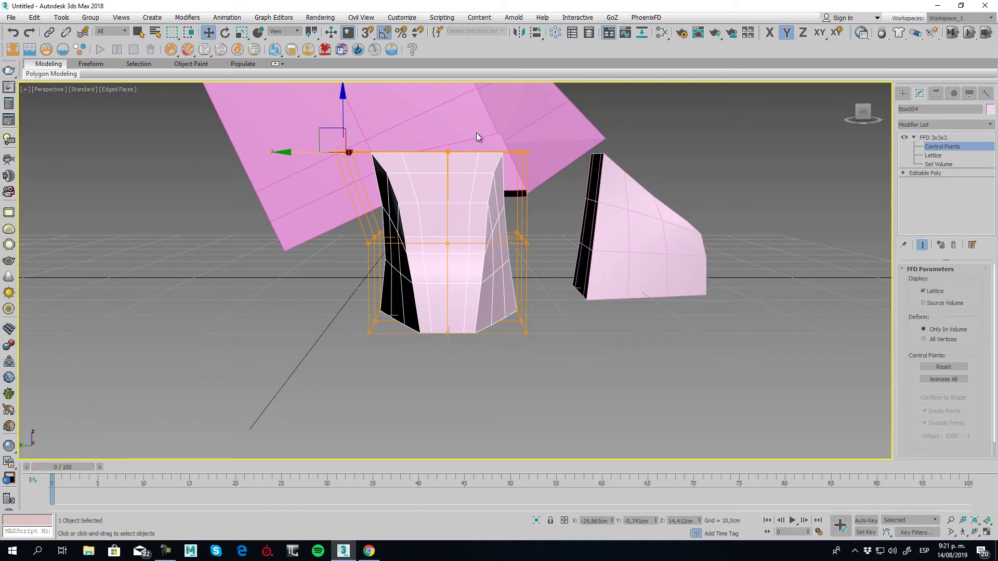
pyautogui.moveTo(477, 136); pyautogui.dragTo(552, 159)
pyautogui.moveTo(474, 155); pyautogui.dragTo(434, 156)
# - Shift the lattice's middle-height rear, centre and front control points rearward along Y to follow the slanted top
pyautogui.moveTo(334, 214); pyautogui.dragTo(395, 255)
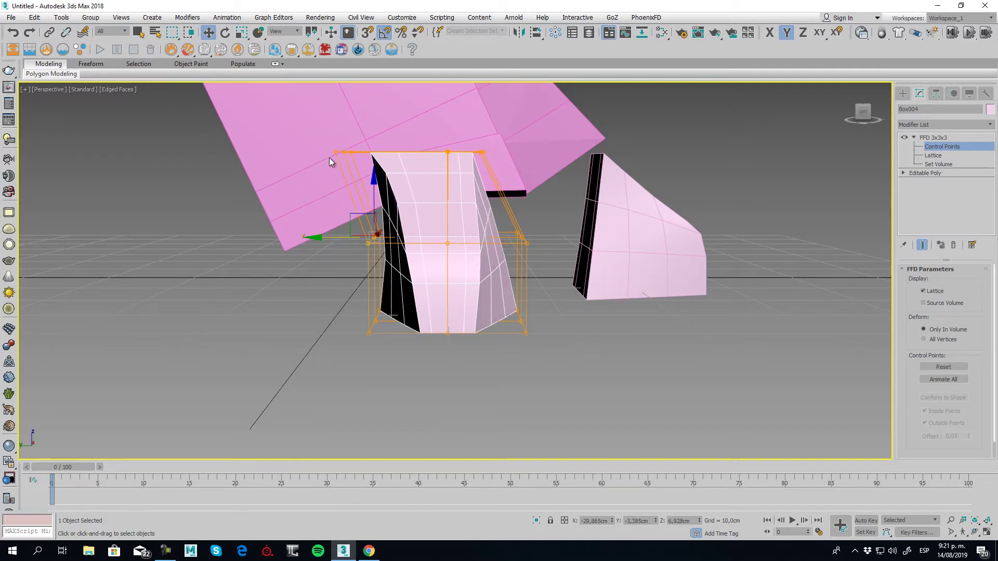
pyautogui.scroll(-5, 355, 265)
pyautogui.moveTo(354, 281); pyautogui.dragTo(588, 261, button='middle')
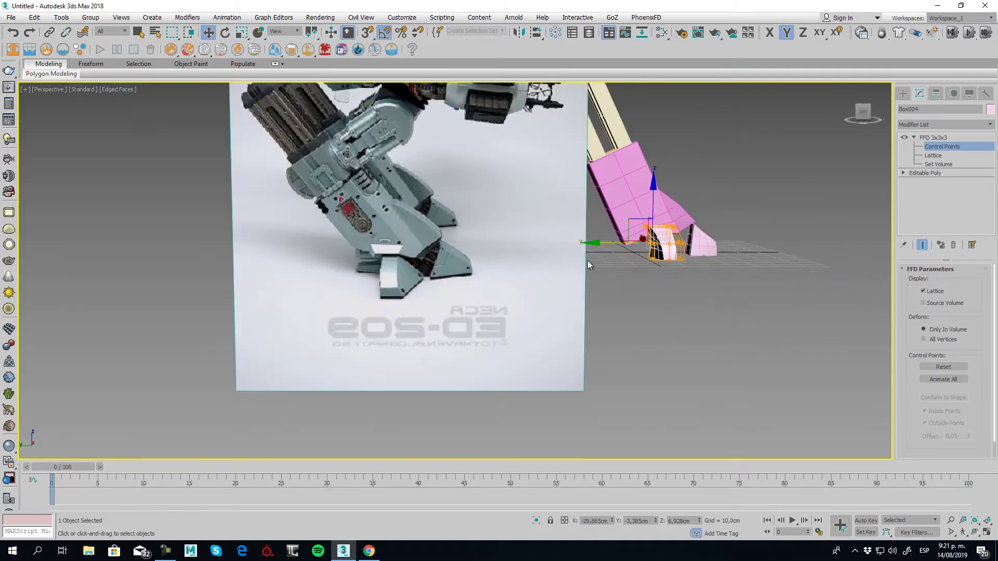
pyautogui.scroll(8, 589, 255)
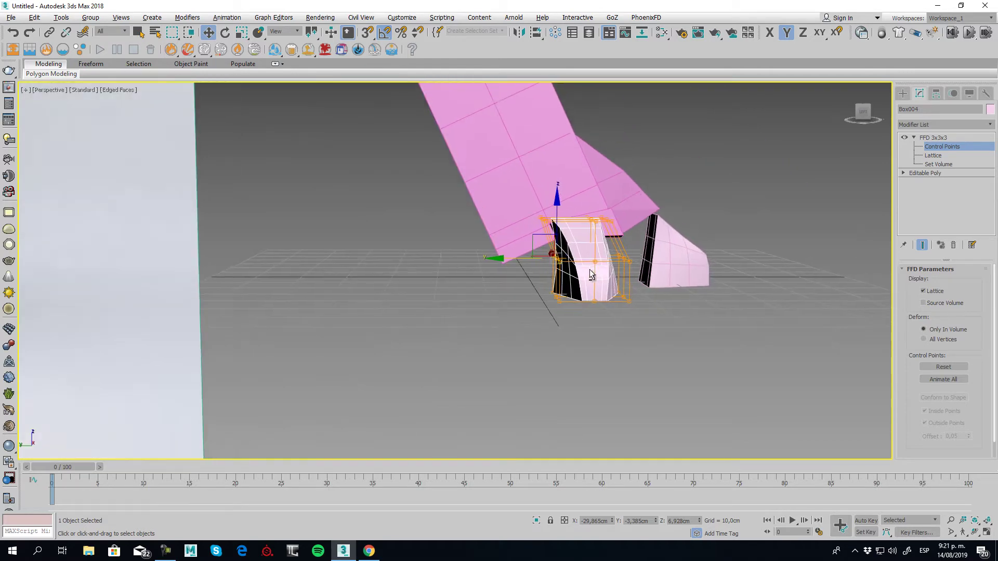
pyautogui.moveTo(600, 275); pyautogui.dragTo(599, 273)
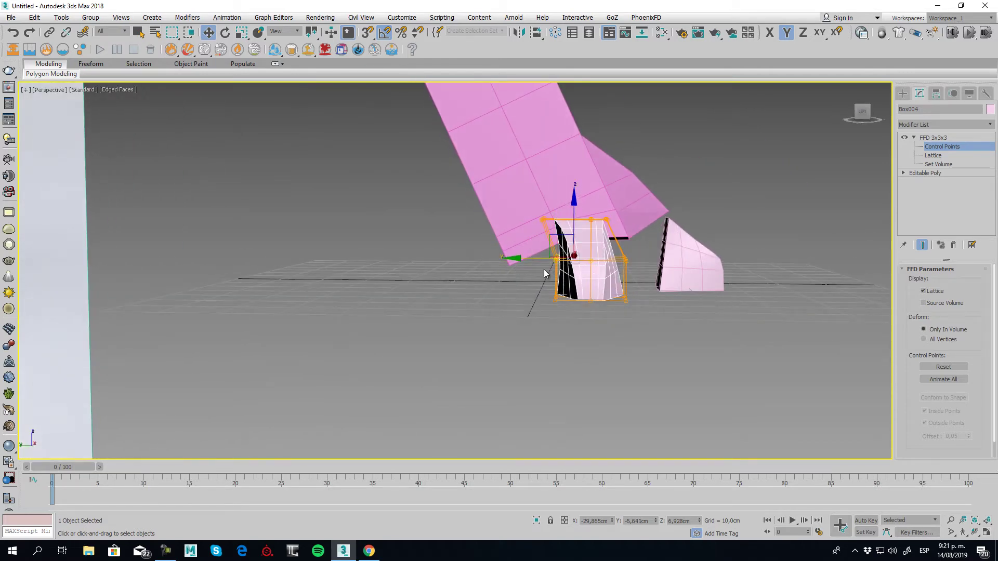
pyautogui.moveTo(528, 258); pyautogui.dragTo(507, 258)
pyautogui.scroll(4, 600, 264)
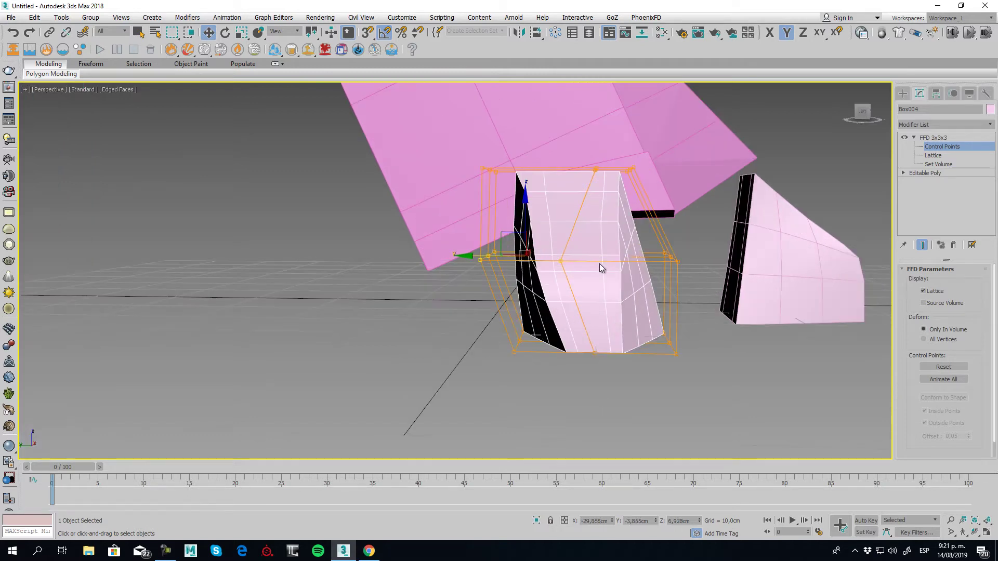
pyautogui.moveTo(652, 237); pyautogui.dragTo(591, 304)
# - Flare the lattice's lower rear control points outward along Y and bring the middle-height rear and centre points forward
pyautogui.moveTo(544, 390); pyautogui.dragTo(544, 390)
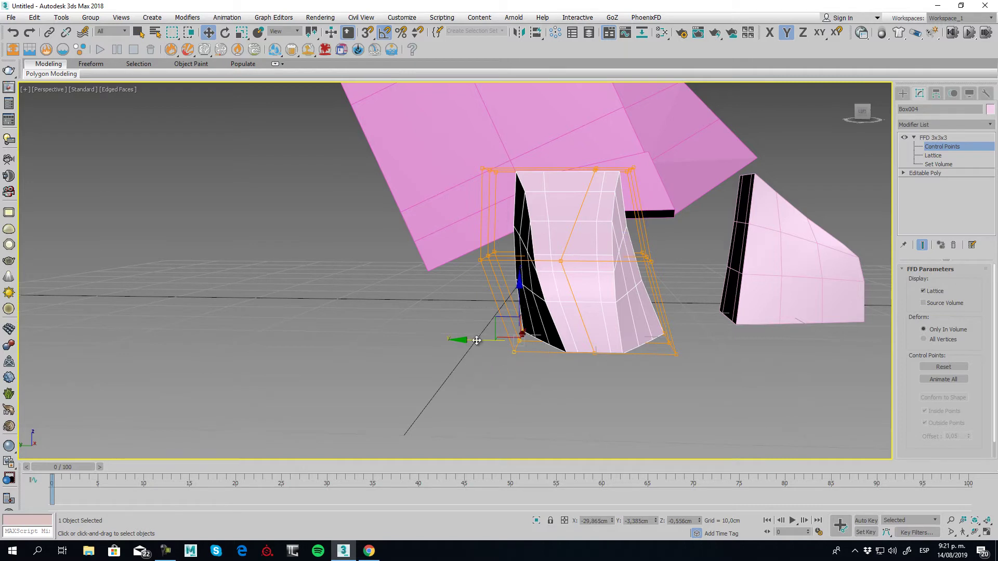
pyautogui.moveTo(476, 340); pyautogui.dragTo(456, 339)
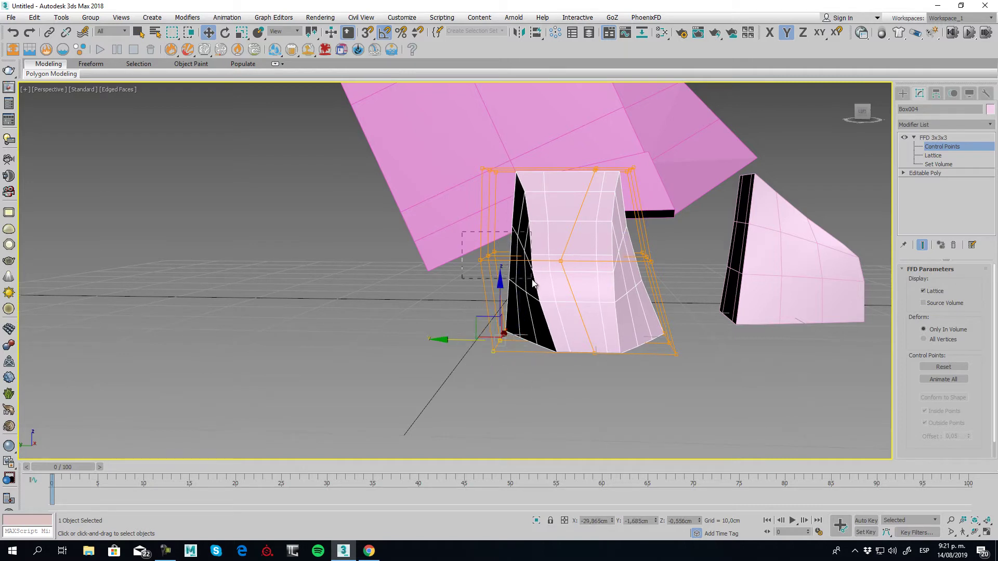
pyautogui.moveTo(533, 283); pyautogui.dragTo(532, 279)
pyautogui.moveTo(451, 256); pyautogui.dragTo(477, 257)
pyautogui.moveTo(561, 261); pyautogui.dragTo(563, 268)
# - Slide the lattice's upper rear, centre and front control points further rearward along Y
pyautogui.moveTo(448, 141); pyautogui.dragTo(527, 181)
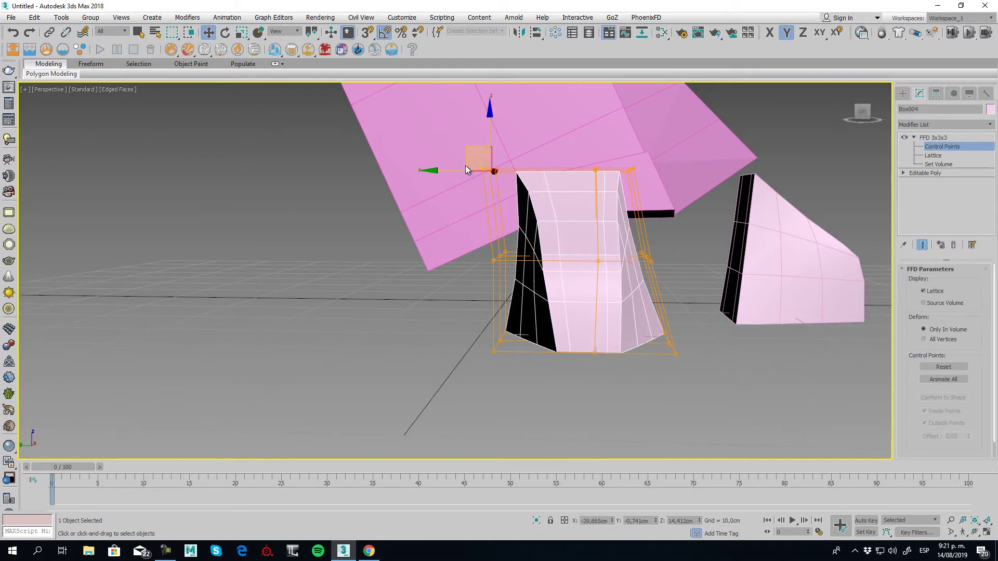
pyautogui.moveTo(447, 171); pyautogui.dragTo(429, 171)
pyautogui.click(611, 171)
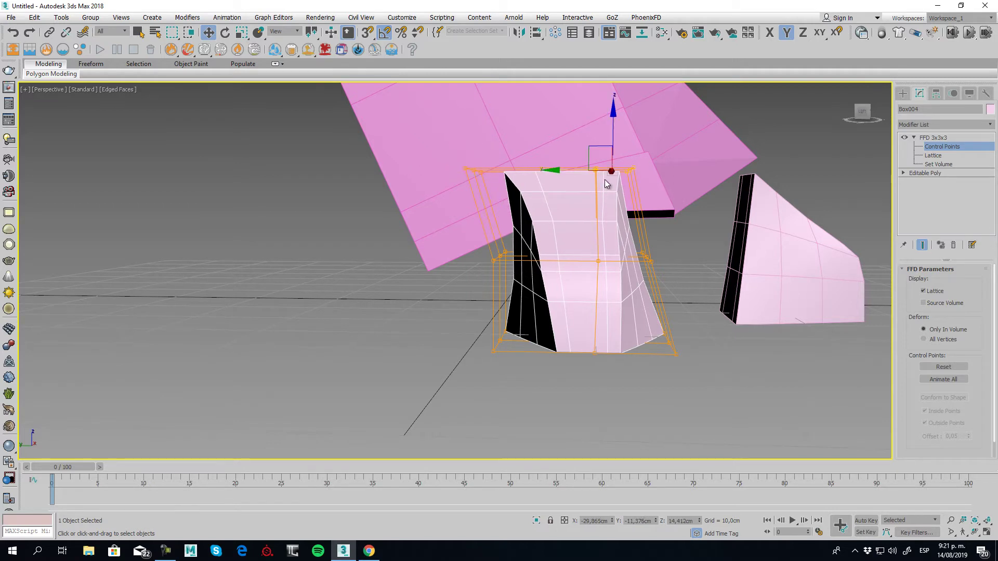
pyautogui.moveTo(572, 170); pyautogui.dragTo(548, 171)
# - Widen the toe's base by moving the lower rear control points outward along Y, and adjust the lower centre points between them
pyautogui.moveTo(578, 397); pyautogui.dragTo(579, 398)
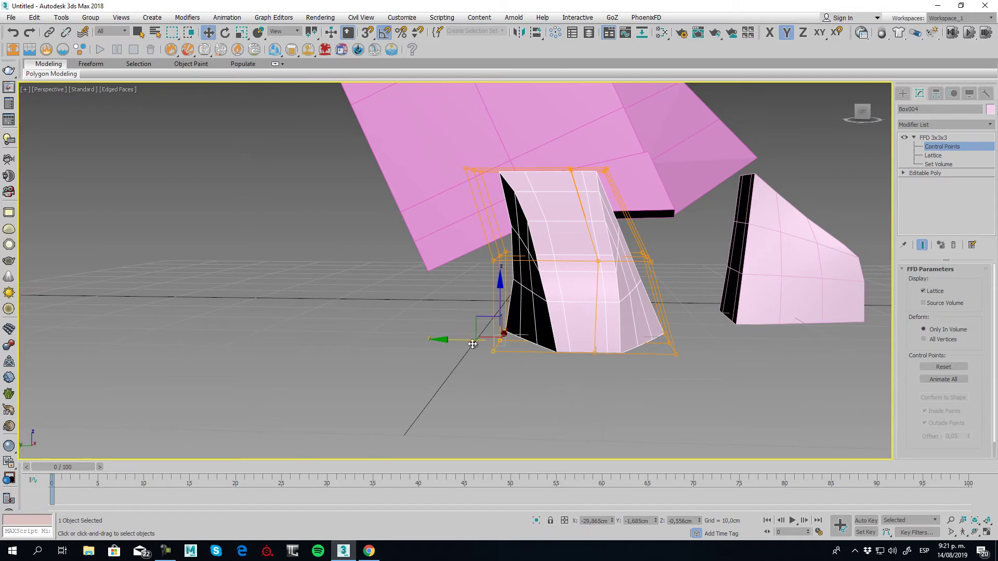
pyautogui.moveTo(473, 339); pyautogui.dragTo(449, 339)
pyautogui.click(582, 361)
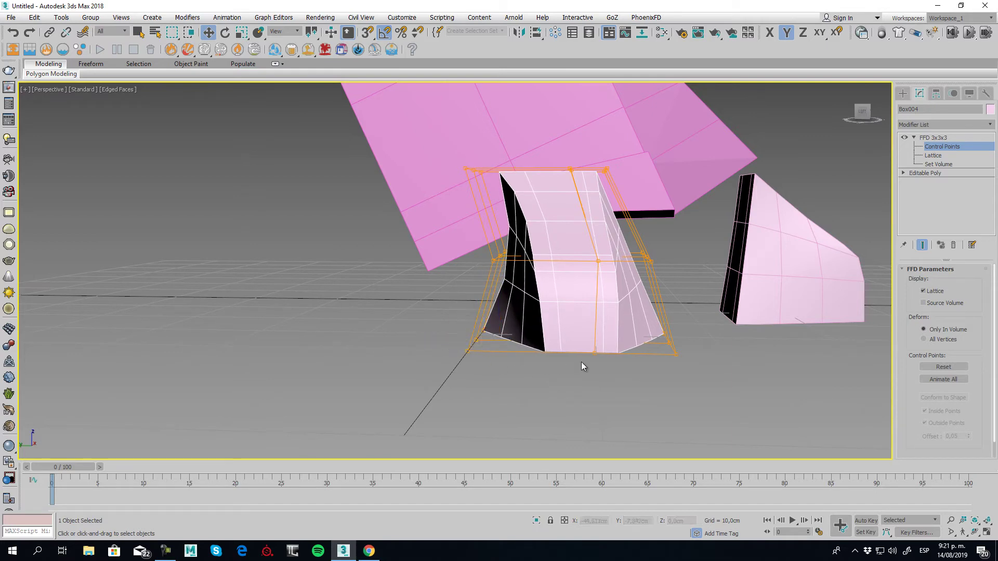
pyautogui.moveTo(618, 384); pyautogui.dragTo(619, 384)
pyautogui.moveTo(551, 347)
pyautogui.mouseDown()
pyautogui.moveTo(591, 353)
pyautogui.moveTo(568, 349)
pyautogui.mouseUp()
pyautogui.click(555, 379)
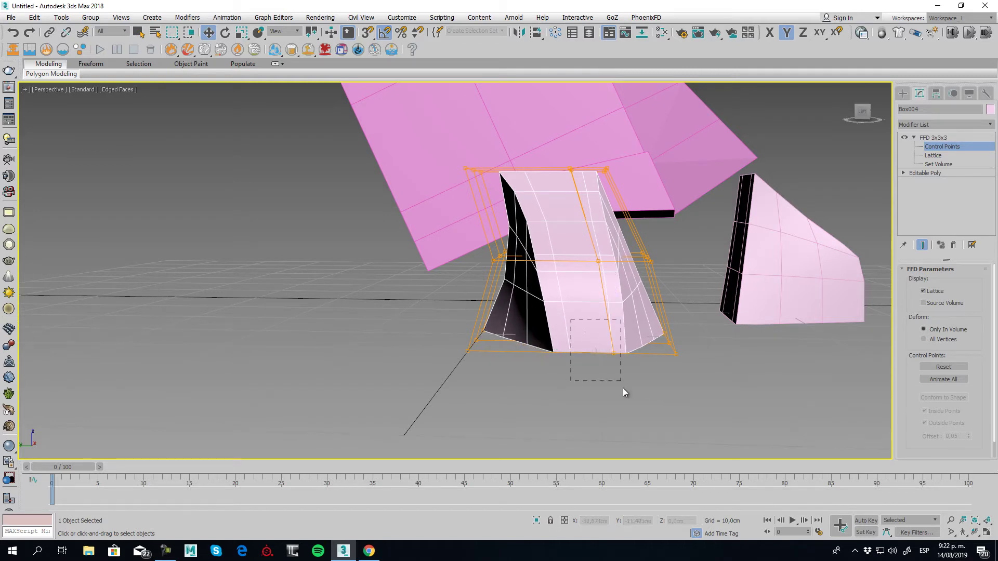
pyautogui.moveTo(624, 393); pyautogui.dragTo(621, 391)
pyautogui.moveTo(553, 350); pyautogui.dragTo(542, 347)
# - Move the lattice's middle-height centre control points slightly rearward along Y and leave control point editing
pyautogui.moveTo(625, 287); pyautogui.dragTo(626, 286)
pyautogui.moveTo(560, 258); pyautogui.dragTo(547, 257)
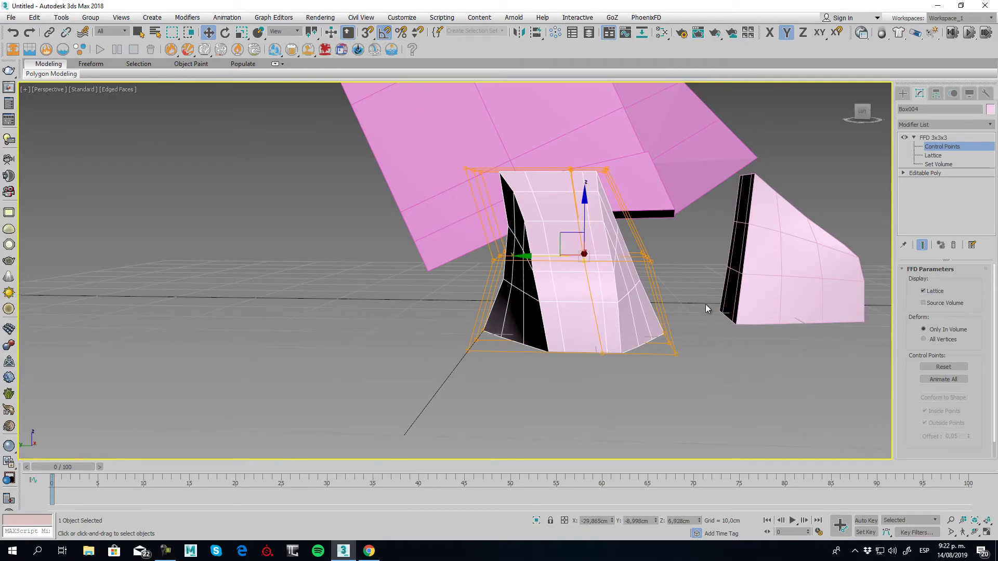
pyautogui.click(948, 137)
# - Move the lattice's upper rear control points forward along Y to narrow the toe's top, and leave control point editing
pyautogui.moveTo(606, 243); pyautogui.dragTo(632, 243, button='middle')
pyautogui.scroll(-6, 593, 235)
pyautogui.scroll(2, 584, 228)
pyautogui.scroll(3, 624, 244)
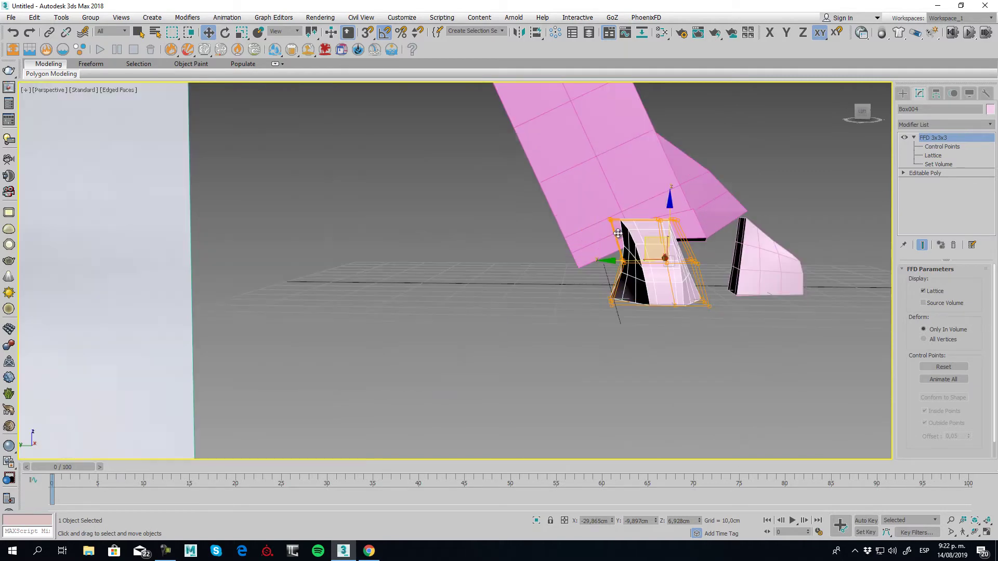
pyautogui.scroll(2, 564, 224)
pyautogui.click(942, 146)
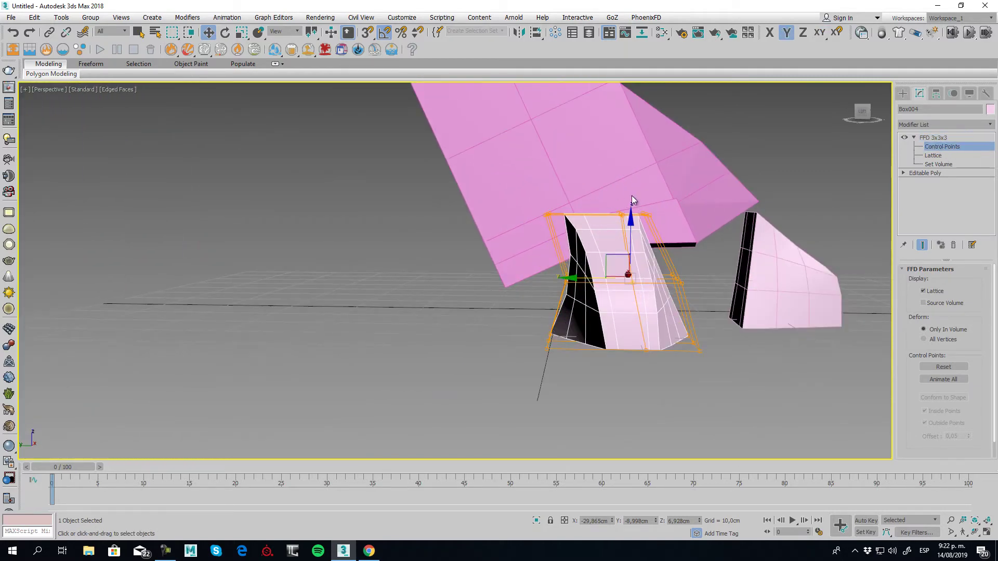
pyautogui.click(548, 214)
pyautogui.moveTo(500, 213); pyautogui.dragTo(555, 224)
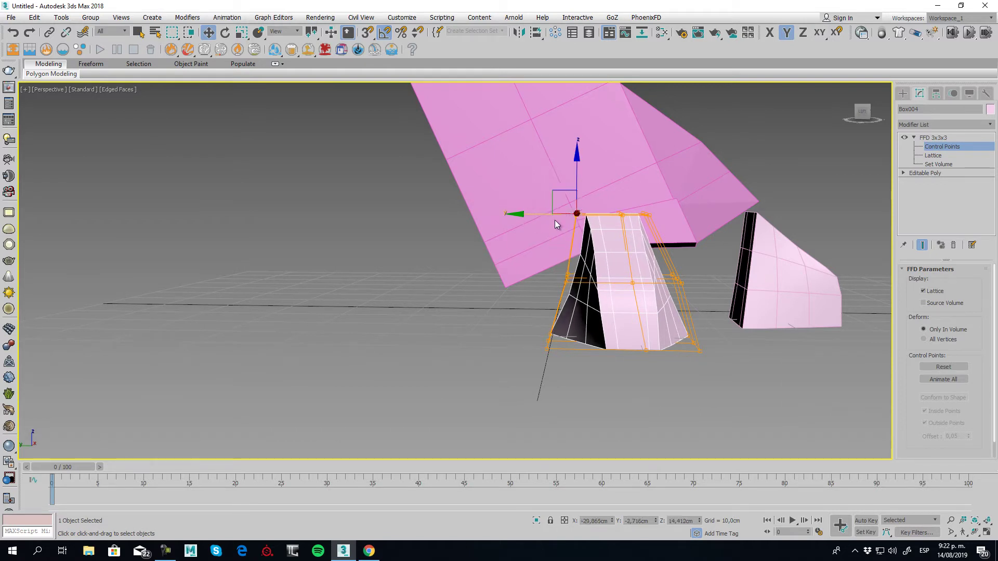
pyautogui.click(935, 137)
# - Convert the deformed side toe to an Editable Poly
pyautogui.rightClick(617, 238)
pyautogui.moveTo(705, 354)
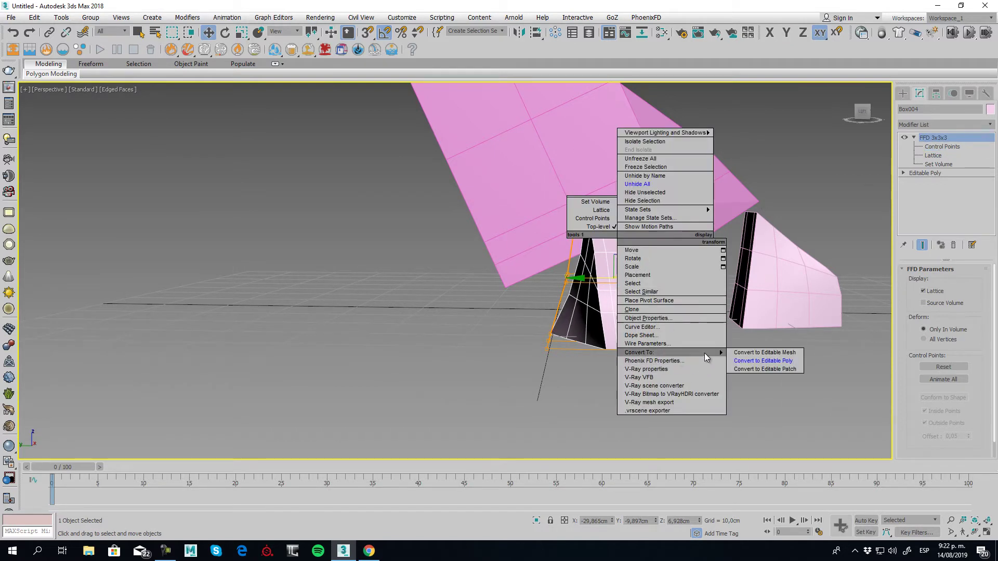
pyautogui.click(770, 361)
# - Move the side toe forward along Y beneath the leg's side block and scale it uniformly to about 81%
pyautogui.keyDown('alt'); pyautogui.moveTo(709, 350); pyautogui.dragTo(604, 336, button='middle'); pyautogui.keyUp('alt')
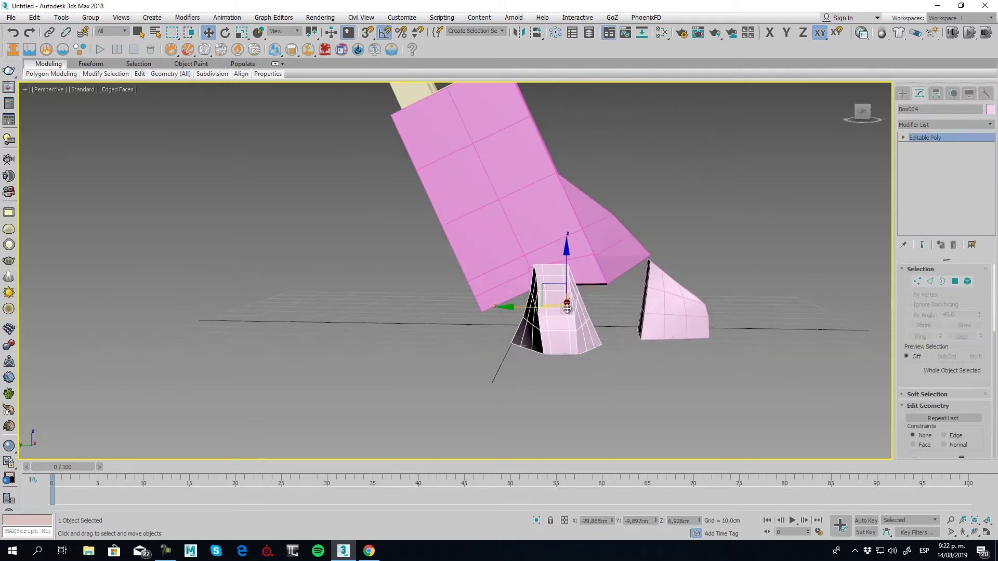
pyautogui.moveTo(519, 309); pyautogui.dragTo(539, 307)
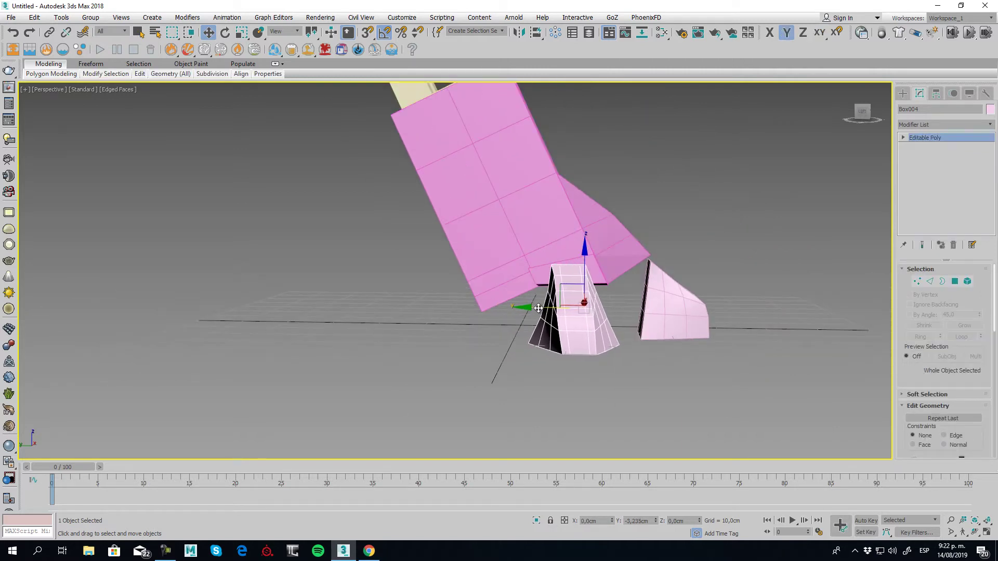
pyautogui.click(242, 34)
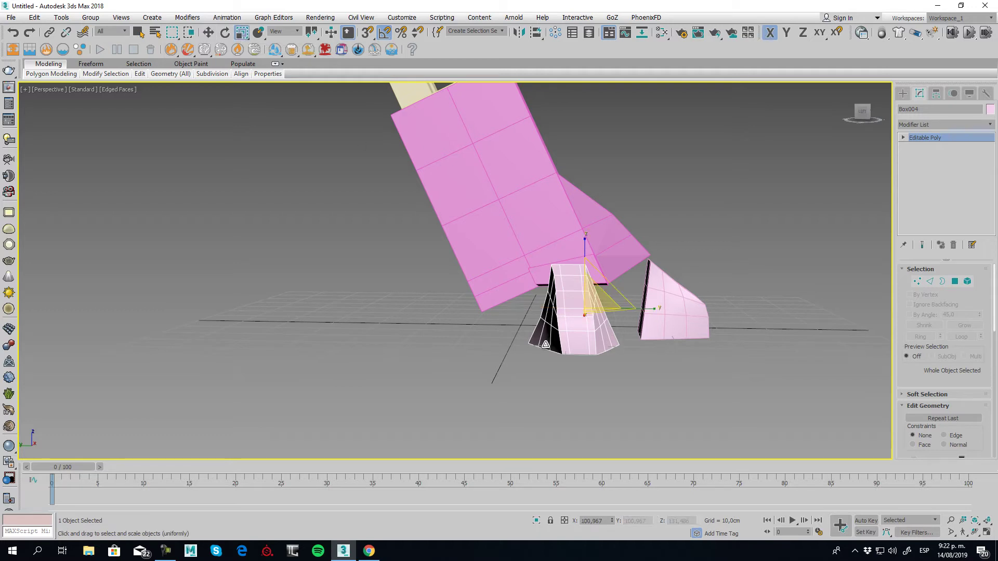
pyautogui.moveTo(591, 307); pyautogui.dragTo(587, 326)
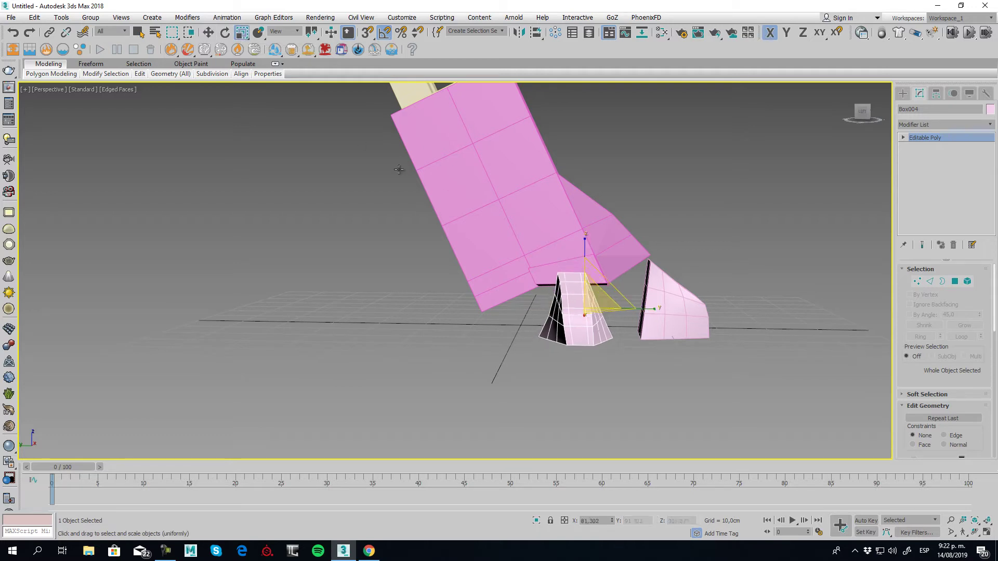
# - Lower the side toe along Z until its base rests on the ground line in the Left view
pyautogui.click(208, 32)
pyautogui.moveTo(584, 261); pyautogui.dragTo(584, 265)
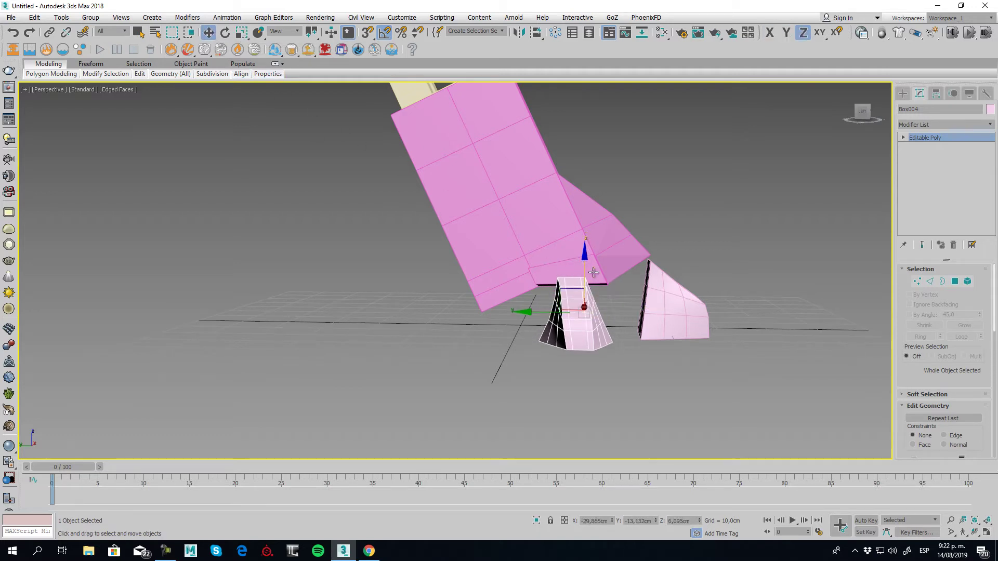
pyautogui.press('l')
pyautogui.scroll(5, 570, 296)
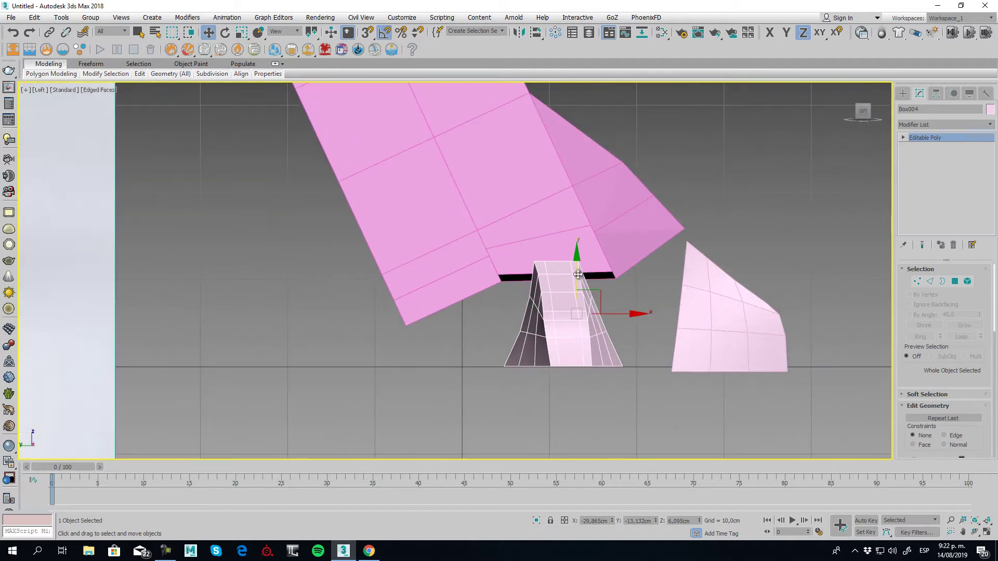
pyautogui.moveTo(578, 274); pyautogui.dragTo(579, 276)
# - Raise the front toe so its base sits on the ground line, and reselect the side toe
pyautogui.click(733, 319)
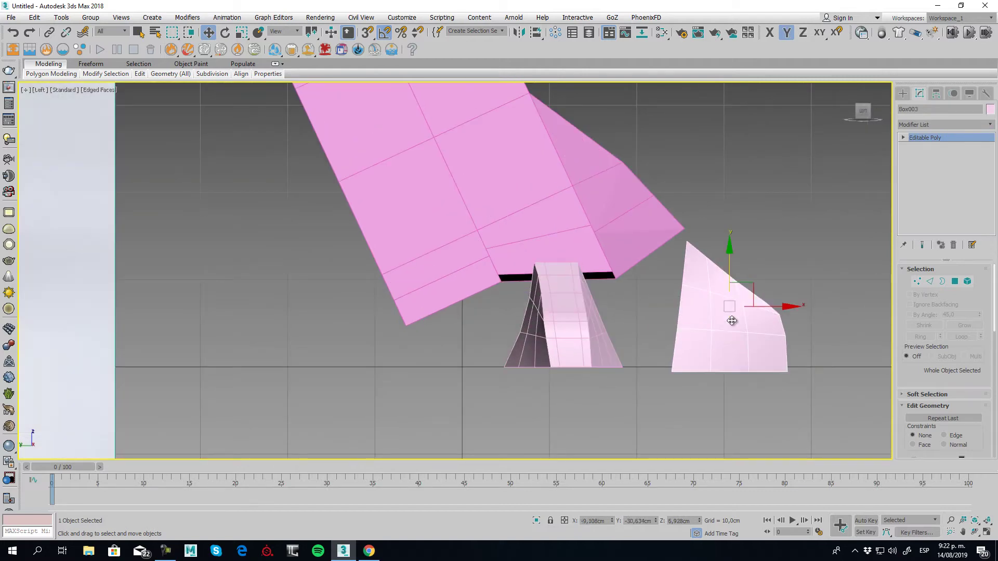
pyautogui.moveTo(747, 282); pyautogui.dragTo(748, 277)
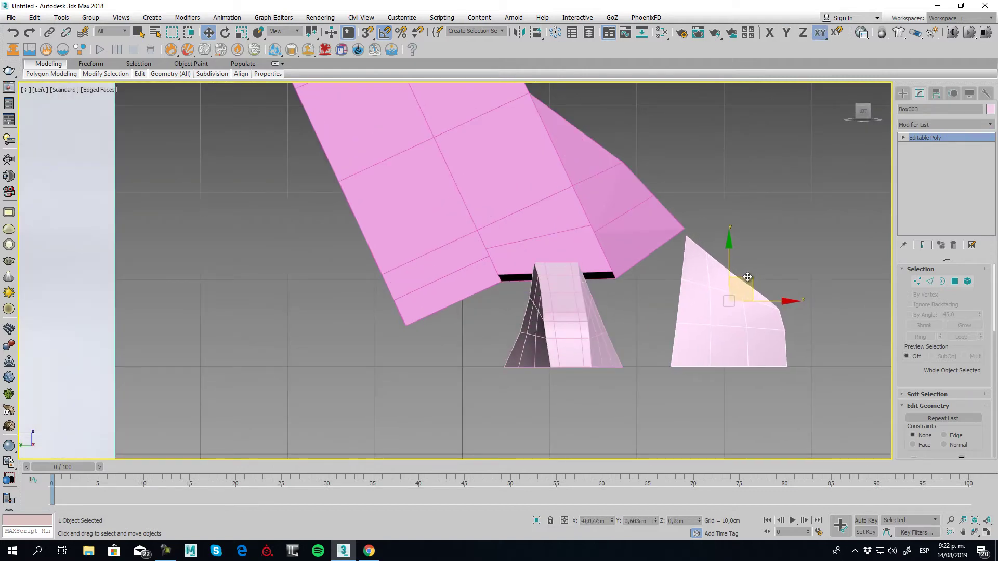
pyautogui.click(567, 301)
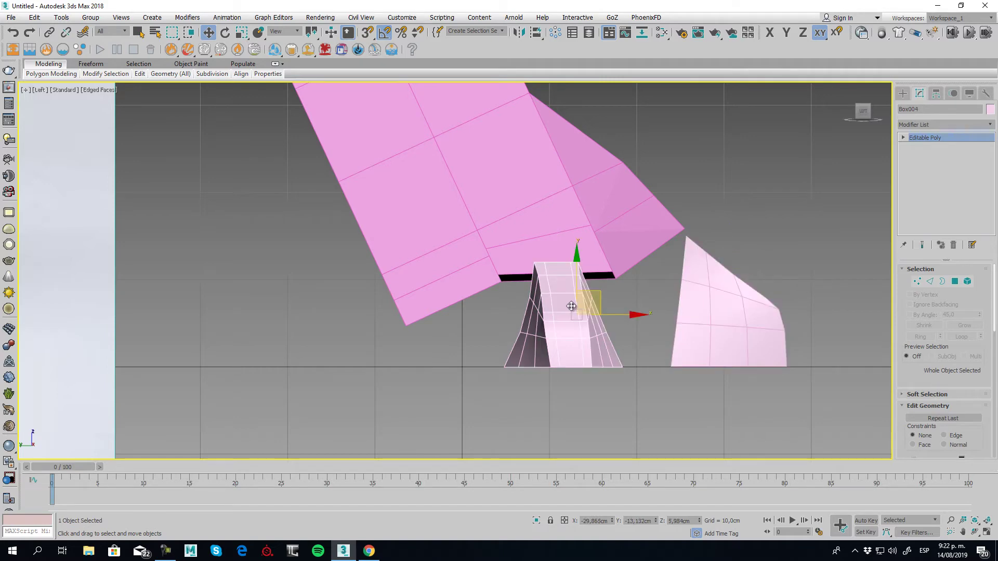
# - Move the side toe inward along X in Perspective, to about X -25.5 cm, so it sits beneath the leg's side block
pyautogui.press('p')
pyautogui.keyDown('alt'); pyautogui.moveTo(667, 313); pyautogui.dragTo(647, 325, button='middle'); pyautogui.keyUp('alt')
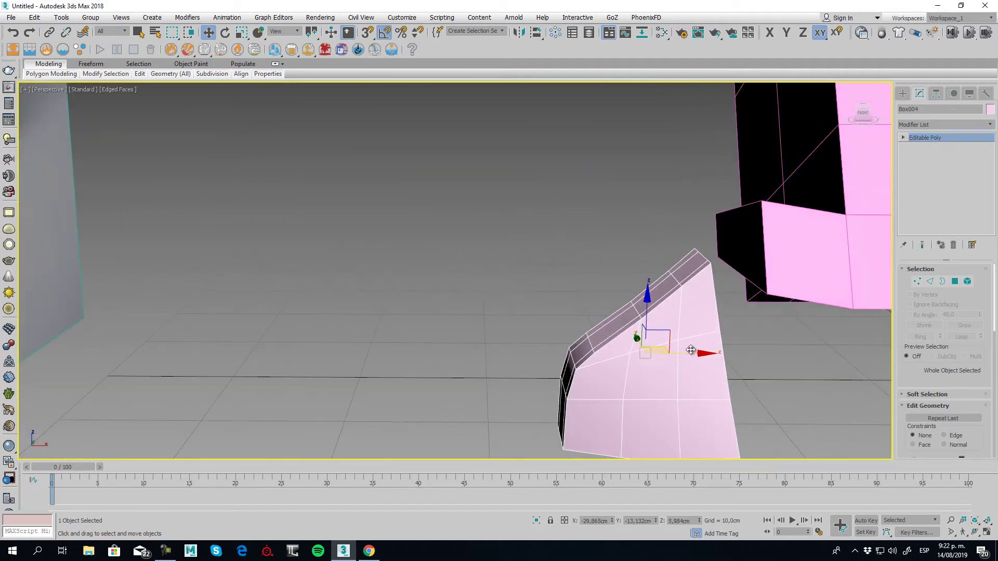
pyautogui.moveTo(691, 350); pyautogui.dragTo(761, 357)
pyautogui.keyDown('alt'); pyautogui.moveTo(761, 357); pyautogui.dragTo(699, 335, button='middle'); pyautogui.keyUp('alt')
pyautogui.scroll(-10, 677, 323)
pyautogui.scroll(5, 650, 317)
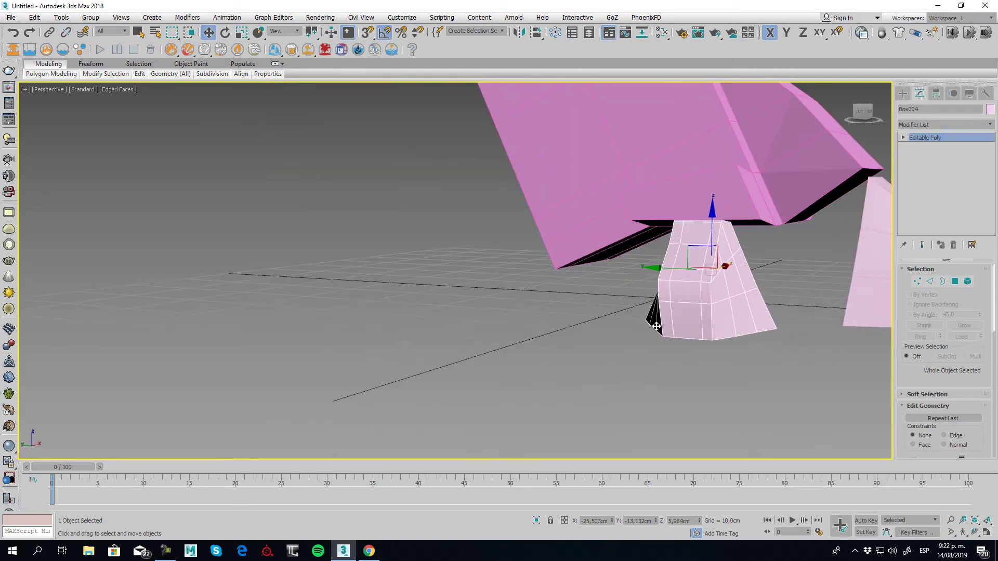
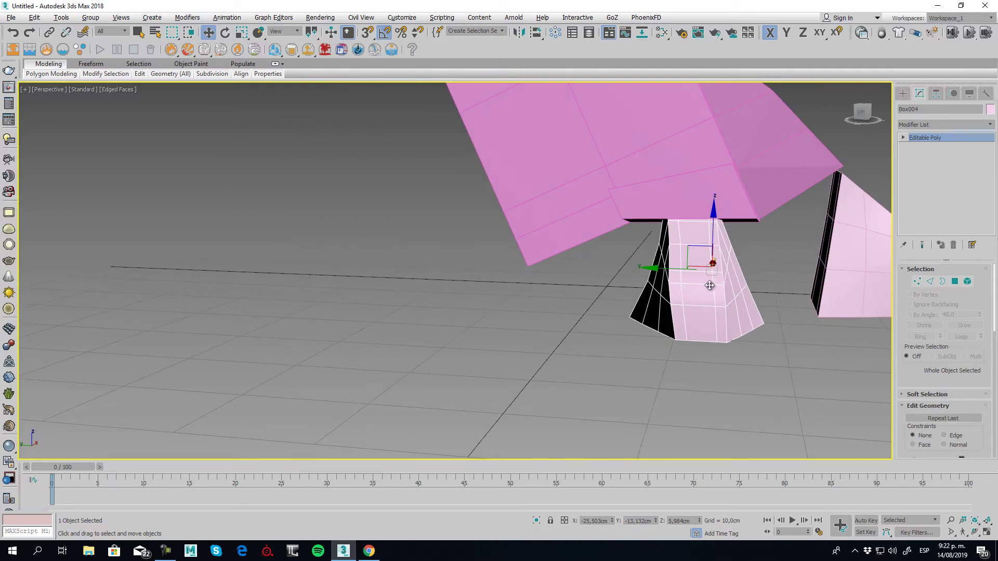
# - Enable Soft Selection with the side toe's front base corner vertex selected and pull that corner forward along Y
pyautogui.keyDown('alt'); pyautogui.moveTo(709, 285); pyautogui.dragTo(828, 336, button='middle'); pyautogui.keyUp('alt')
pyautogui.click(929, 282)
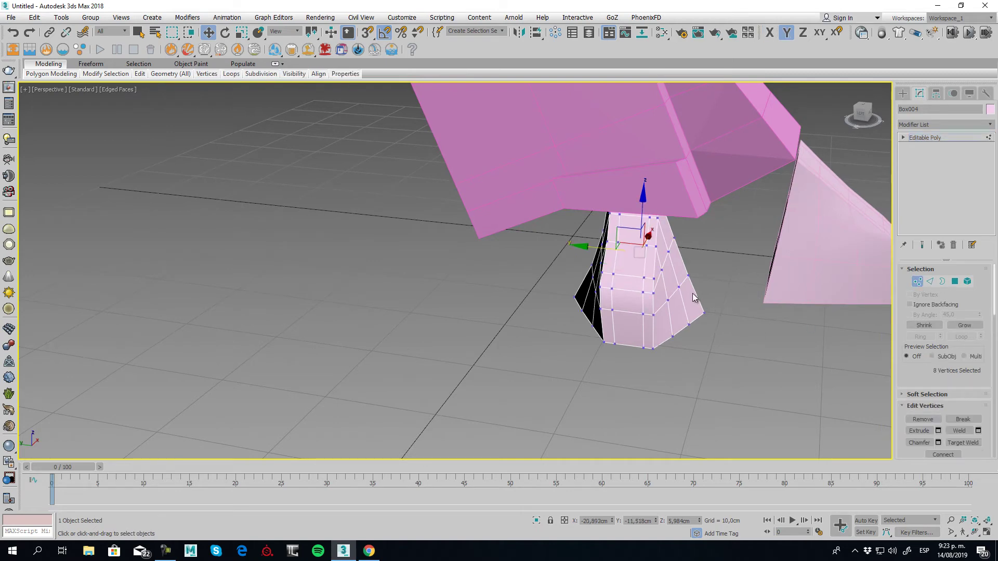
pyautogui.click(705, 313)
pyautogui.click(921, 394)
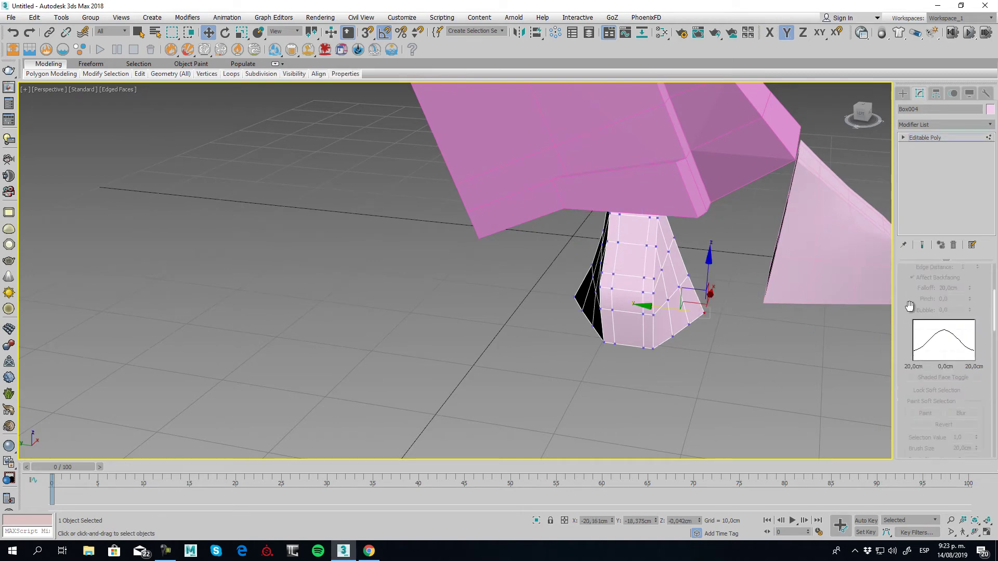
pyautogui.scroll(2, 915, 369)
pyautogui.click(910, 332)
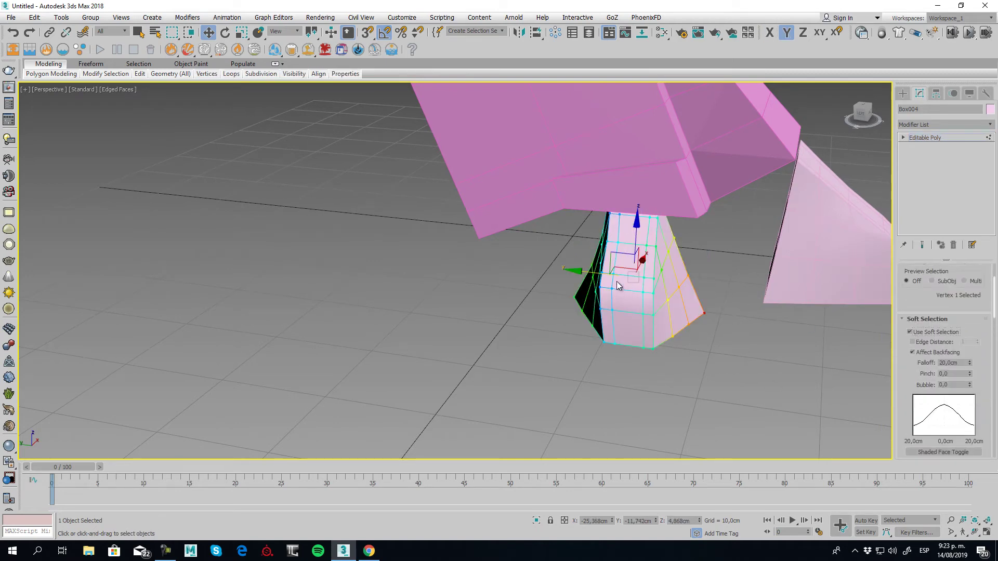
pyautogui.moveTo(593, 274); pyautogui.dragTo(652, 329)
pyautogui.keyDown('alt'); pyautogui.moveTo(651, 323); pyautogui.dragTo(707, 336, button='middle'); pyautogui.keyUp('alt')
# - Adjust the toe's rear base corner vertex along Y, reducing the soft selection falloff in stages to about 3.7 cm
pyautogui.click(571, 316)
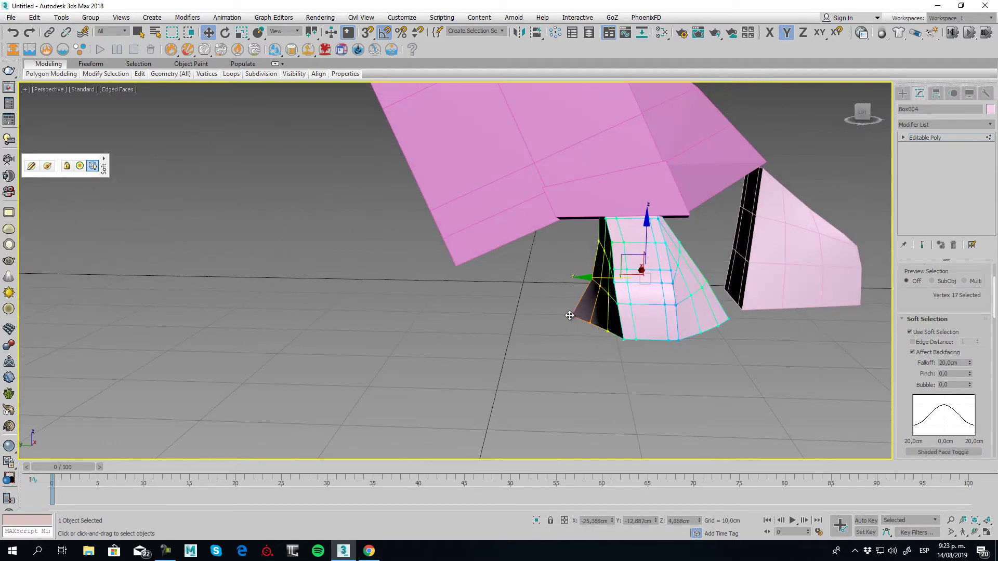
pyautogui.moveTo(971, 362); pyautogui.dragTo(972, 377)
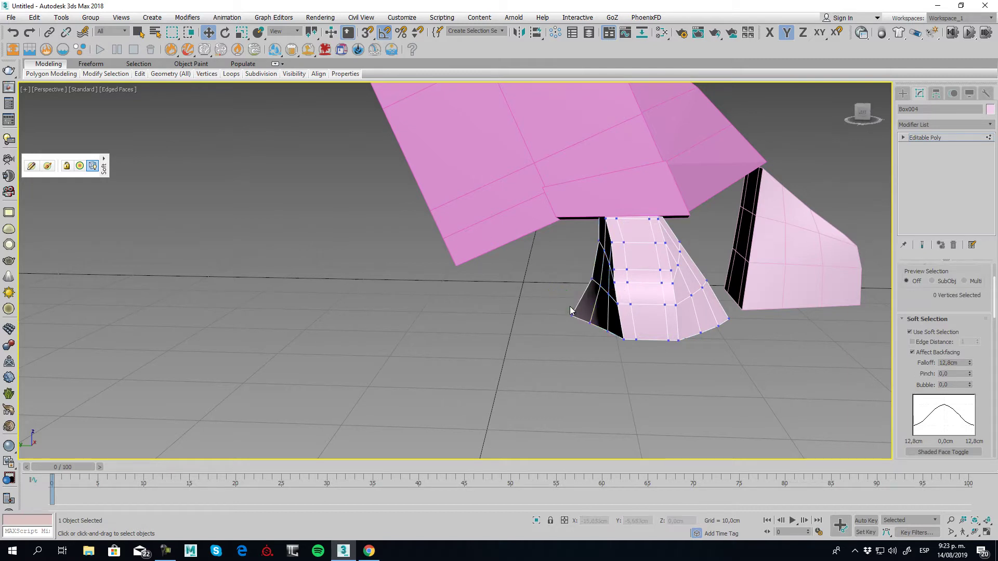
pyautogui.moveTo(562, 294); pyautogui.dragTo(581, 318)
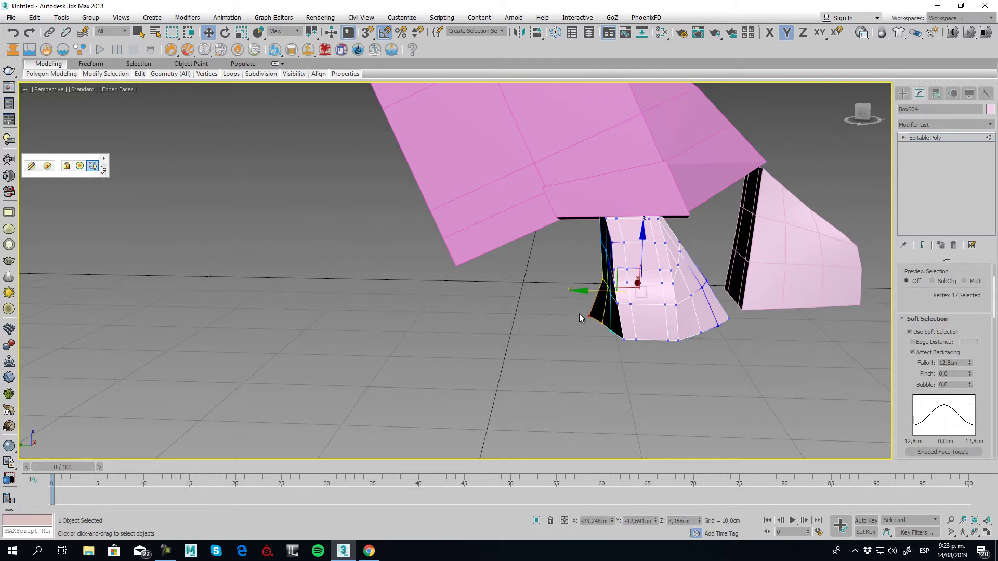
pyautogui.moveTo(970, 365); pyautogui.dragTo(972, 380)
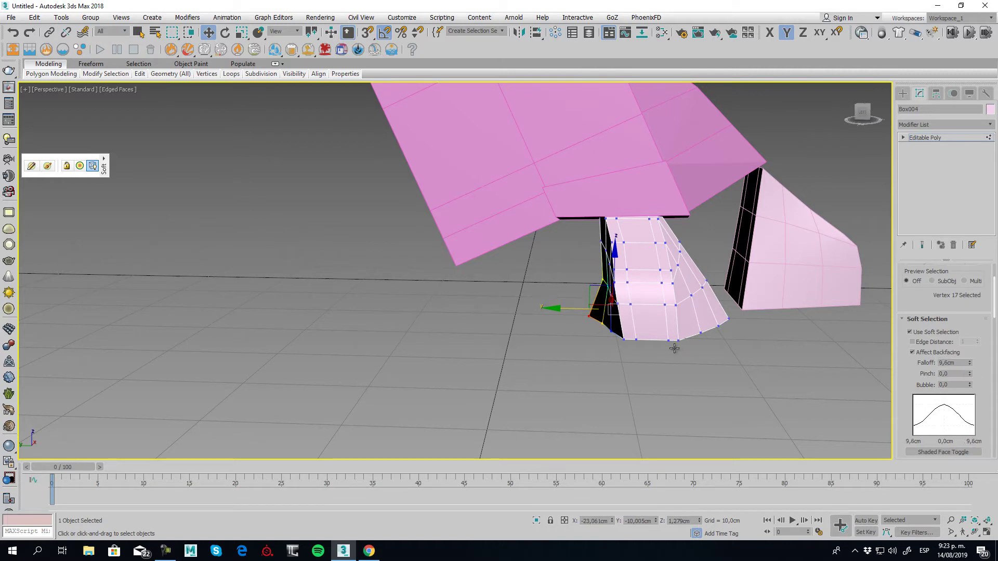
pyautogui.moveTo(567, 313); pyautogui.dragTo(554, 315)
pyautogui.moveTo(969, 364); pyautogui.dragTo(971, 390)
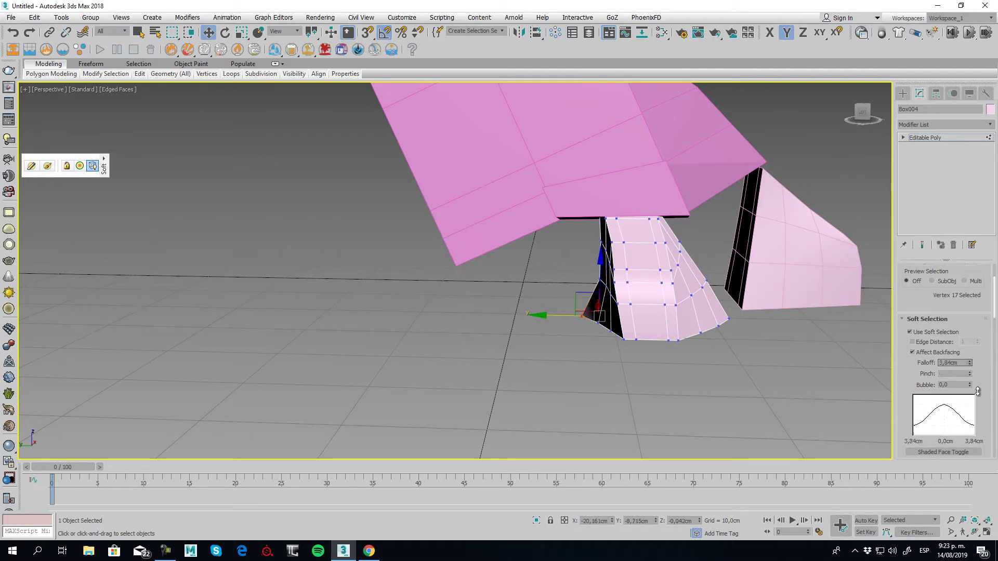
pyautogui.moveTo(557, 316); pyautogui.dragTo(567, 316)
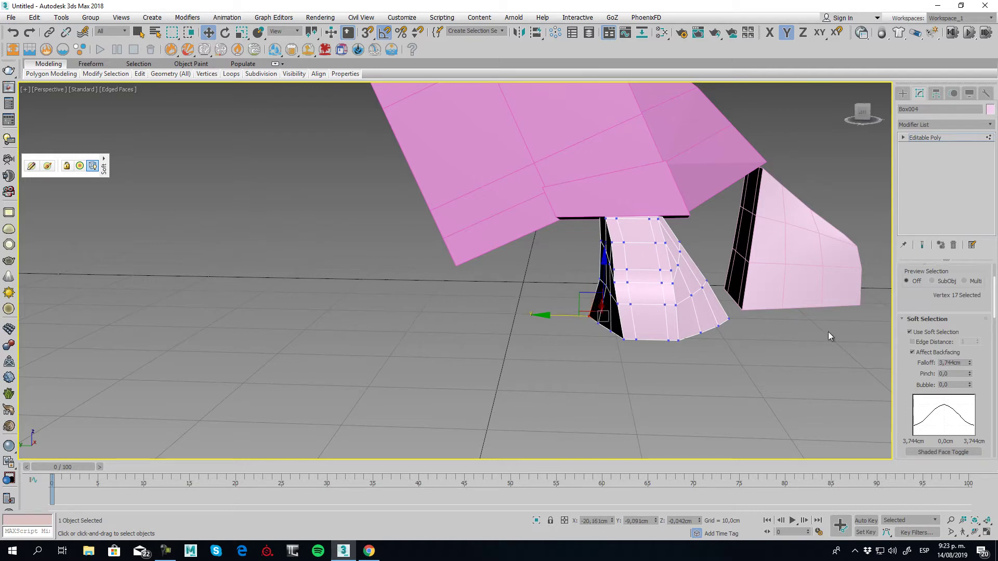
# - Turn off Soft Selection and leave vertex editing on the side toe
pyautogui.click(918, 331)
pyautogui.click(916, 319)
pyautogui.keyDown('alt'); pyautogui.moveTo(623, 330); pyautogui.dragTo(615, 332, button='middle'); pyautogui.keyUp('alt')
pyautogui.scroll(-4, 616, 332)
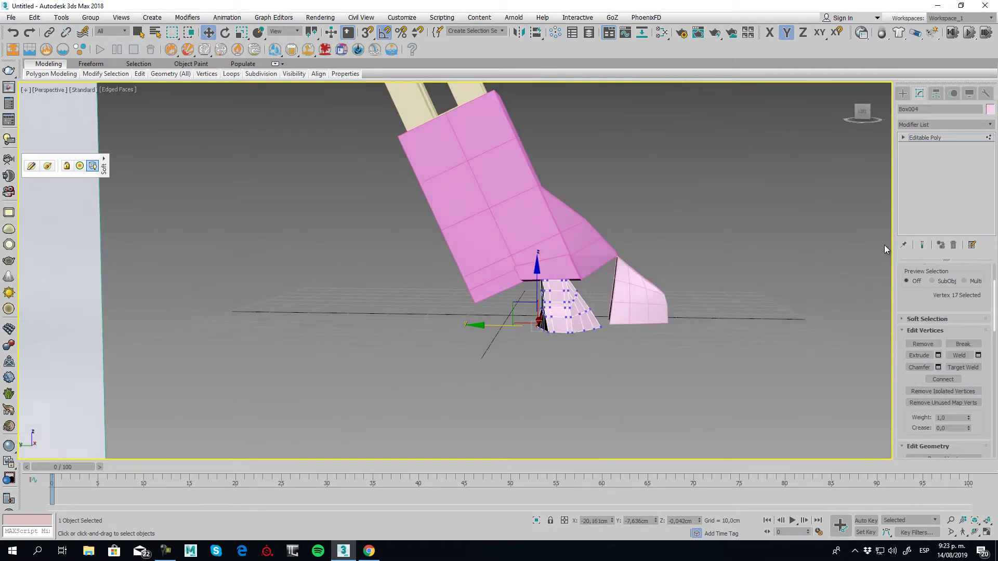
pyautogui.click(921, 138)
# - Scale the side toe along Y to about 128% and move it slightly backward along Y under the side block
pyautogui.scroll(2, 517, 313)
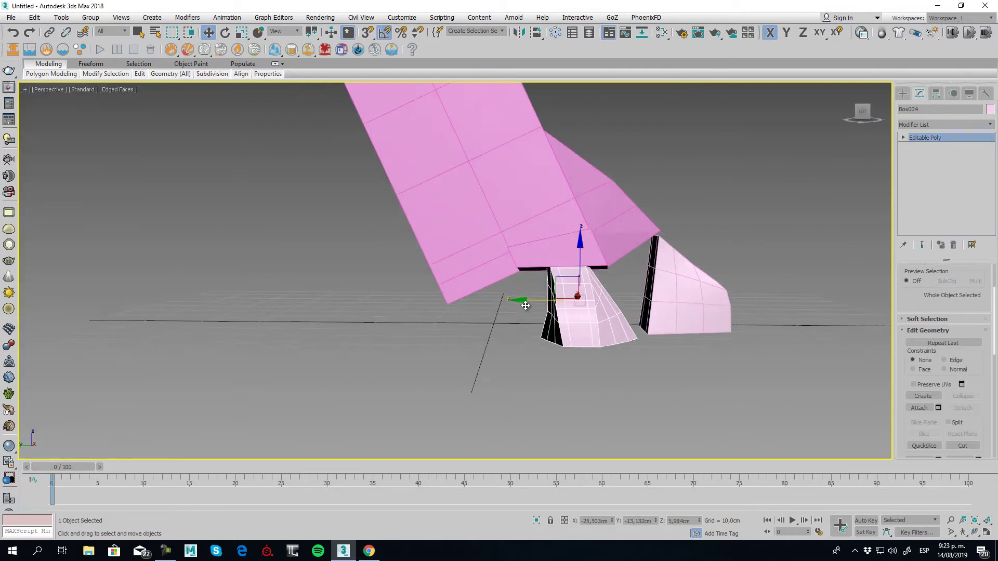
pyautogui.moveTo(584, 292)
pyautogui.keyDown('alt'); pyautogui.mouseDown(button='middle')
pyautogui.moveTo(546, 294)
pyautogui.moveTo(593, 298)
pyautogui.mouseUp(button='middle'); pyautogui.keyUp('alt')
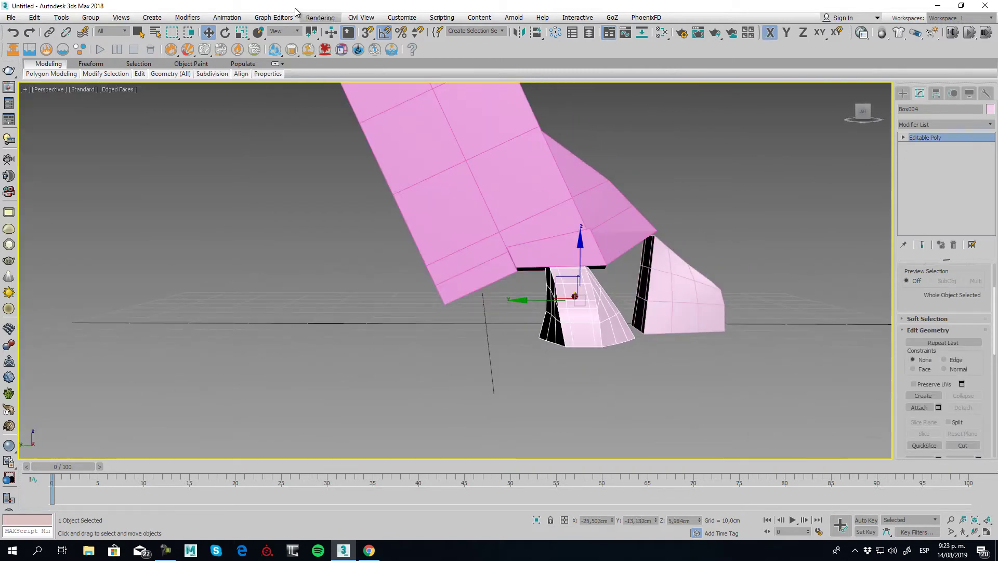
pyautogui.click(248, 32)
pyautogui.moveTo(640, 298); pyautogui.dragTo(660, 300)
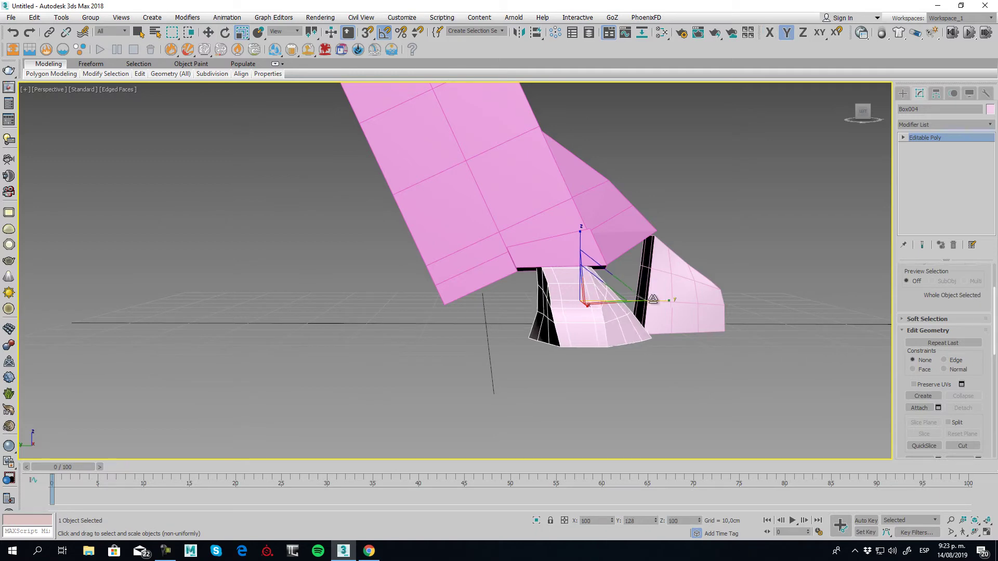
pyautogui.click(208, 32)
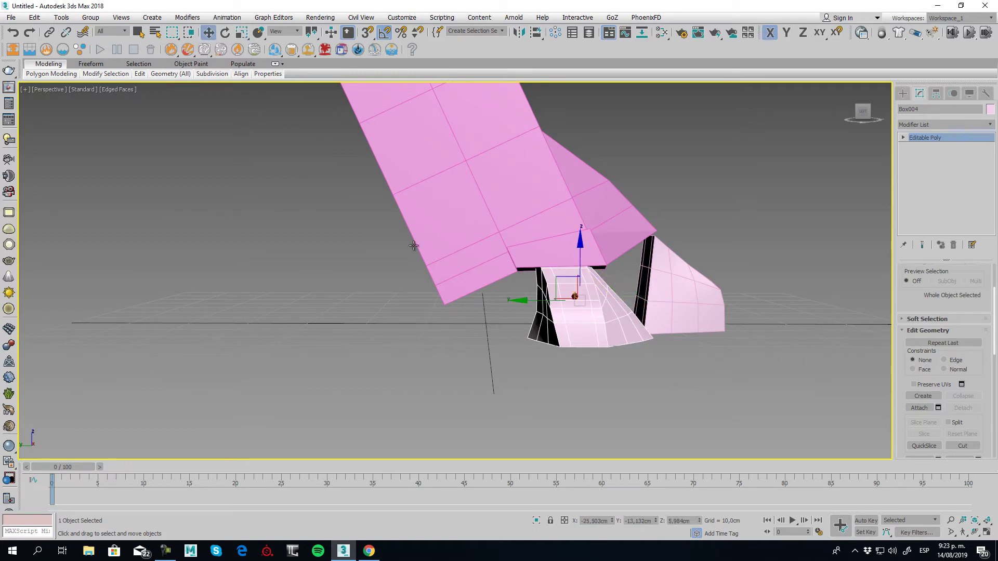
pyautogui.moveTo(547, 306); pyautogui.dragTo(534, 305)
# - Mirror the side toe across the X axis as a Copy
pyautogui.keyDown('alt'); pyautogui.moveTo(686, 317); pyautogui.dragTo(462, 325, button='middle'); pyautogui.keyUp('alt')
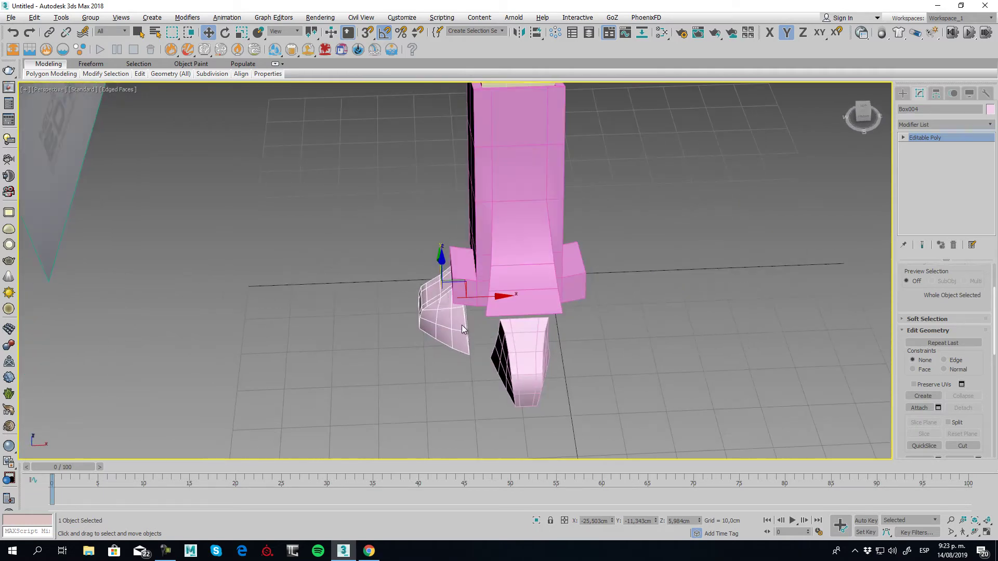
pyautogui.click(519, 32)
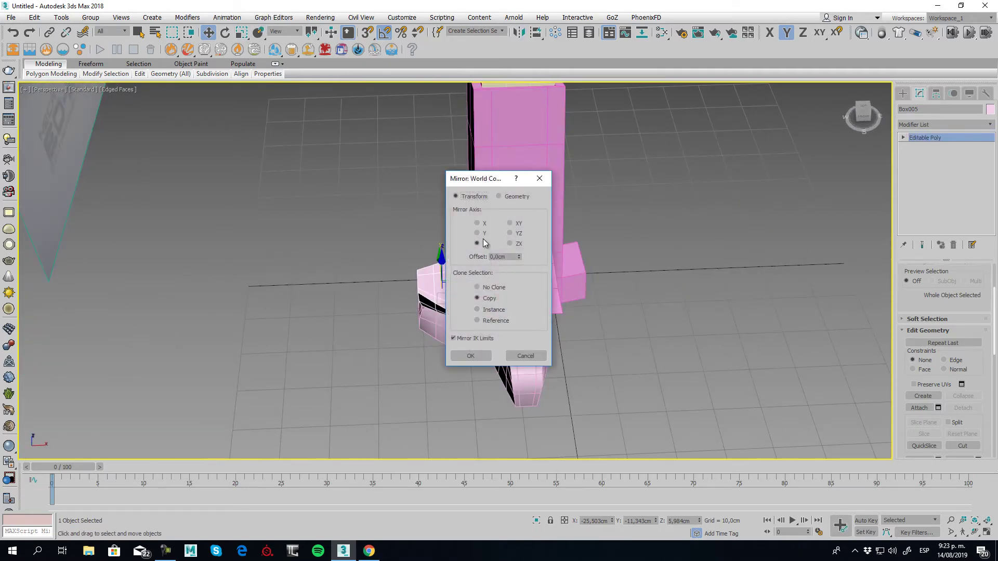
pyautogui.click(477, 224)
pyautogui.moveTo(465, 186); pyautogui.dragTo(635, 196)
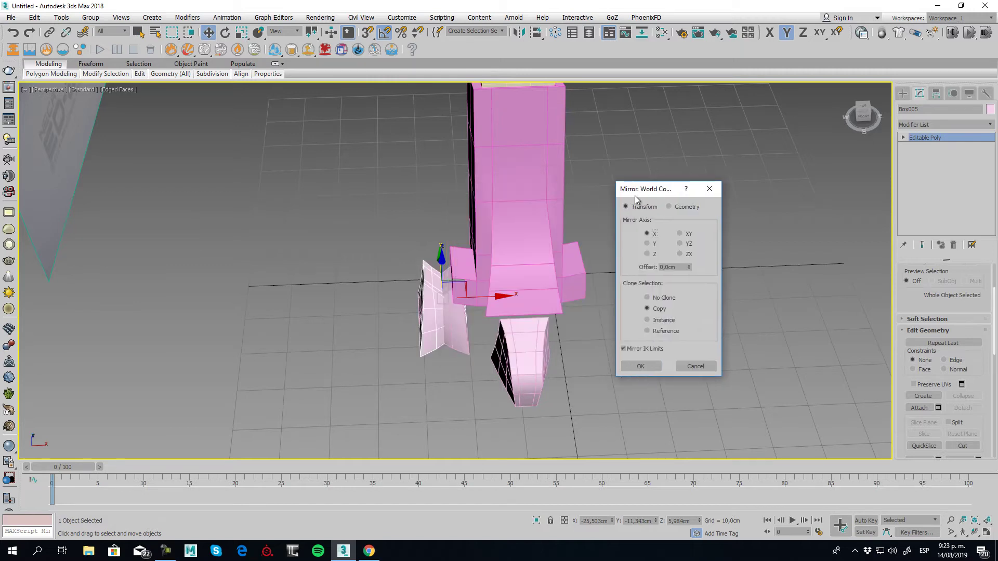
pyautogui.click(648, 365)
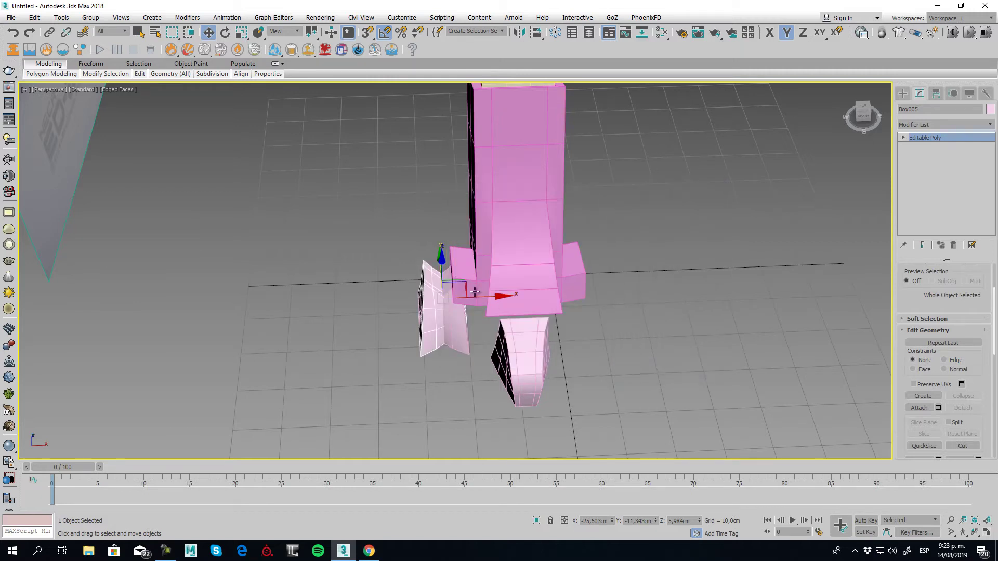
# - Move the mirrored toe along X to about 7.5 cm, beneath the side block on the foot's opposite side
pyautogui.press('F5')
pyautogui.moveTo(480, 301); pyautogui.dragTo(635, 310)
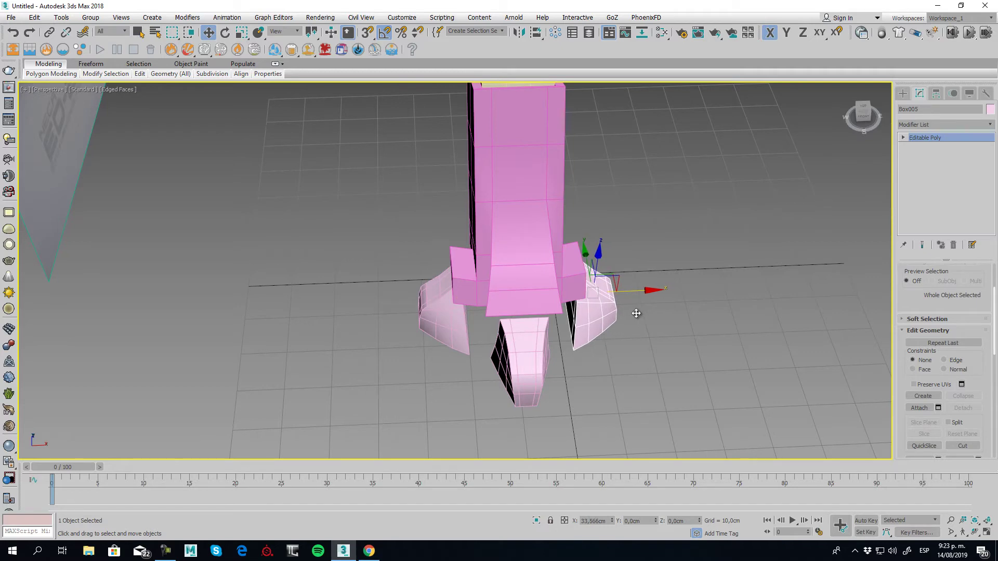
pyautogui.keyDown('alt'); pyautogui.moveTo(635, 310); pyautogui.dragTo(626, 329, button='middle'); pyautogui.keyUp('alt')
pyautogui.moveTo(631, 298); pyautogui.dragTo(628, 297)
pyautogui.keyDown('alt'); pyautogui.moveTo(629, 297); pyautogui.dragTo(728, 310, button='middle'); pyautogui.keyUp('alt')
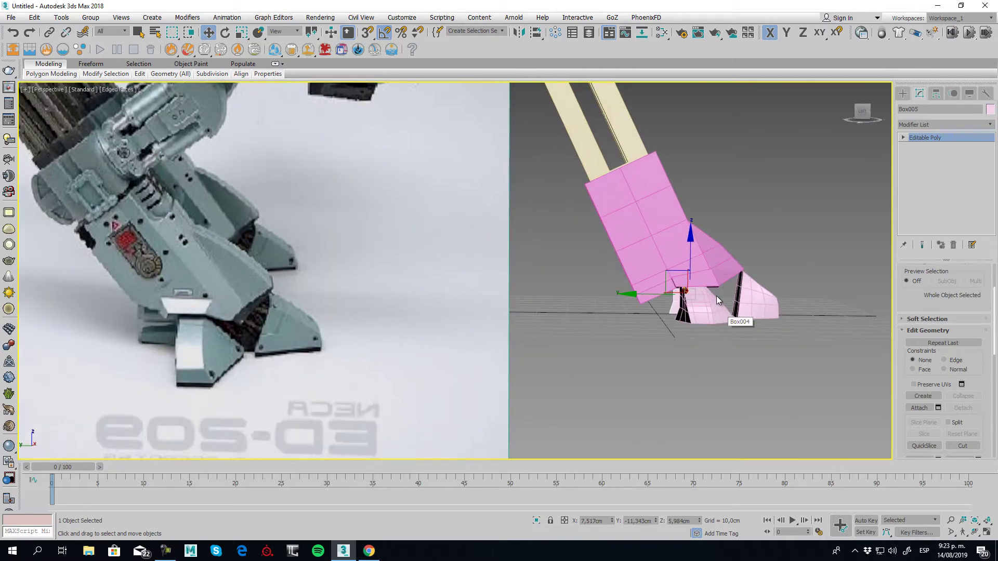
# - Create a cylinder of about 5.6 cm radius and 4.3 cm depth between the side and front toes in the Left view
pyautogui.keyDown('alt'); pyautogui.moveTo(716, 295); pyautogui.dragTo(680, 312, button='middle'); pyautogui.keyUp('alt')
pyautogui.scroll(3, 654, 311)
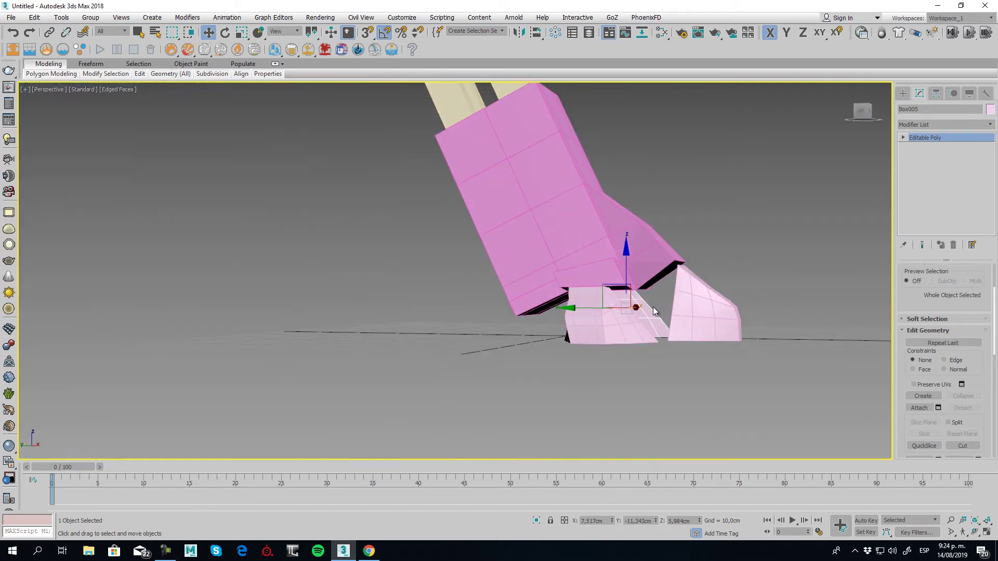
pyautogui.press('l')
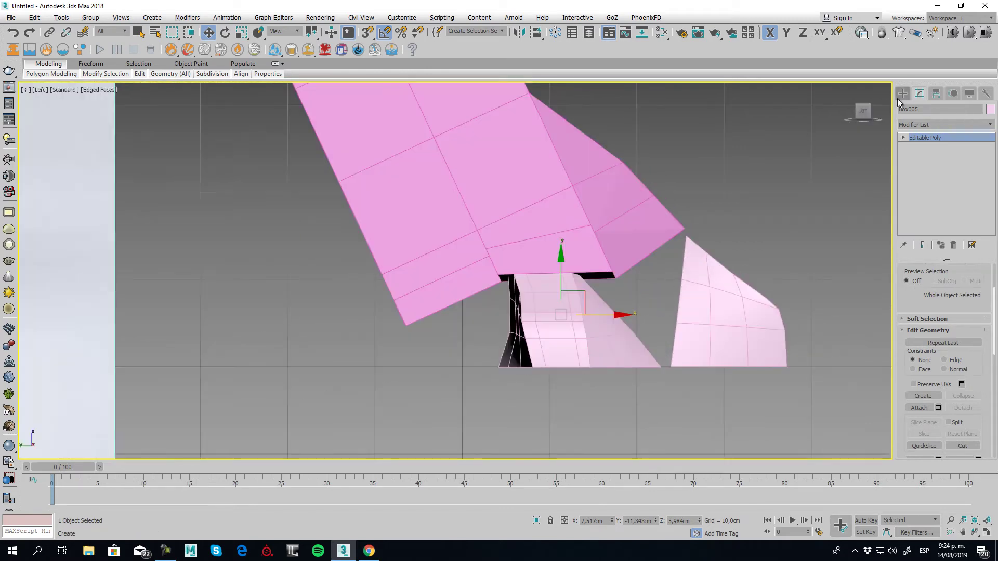
pyautogui.click(902, 94)
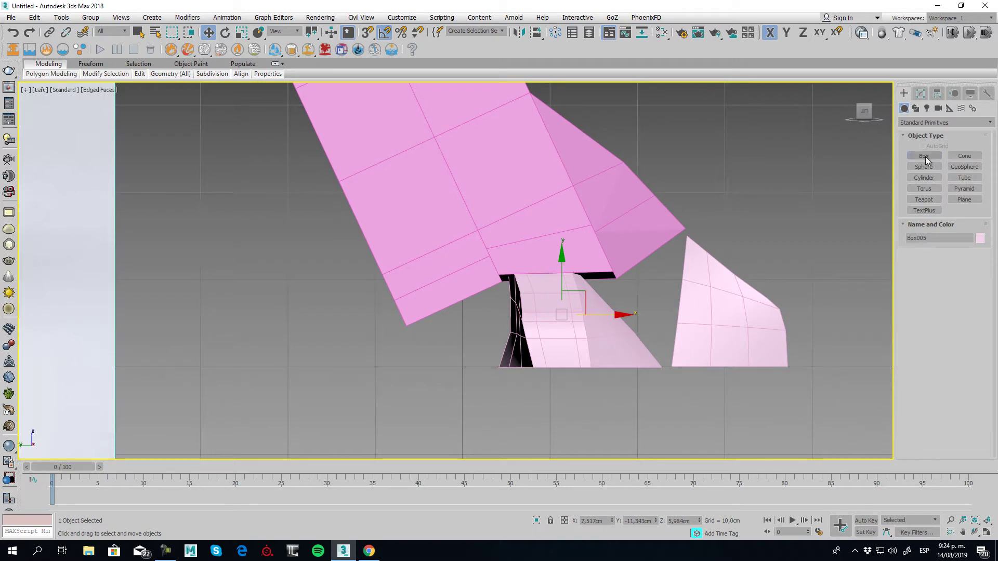
pyautogui.click(926, 176)
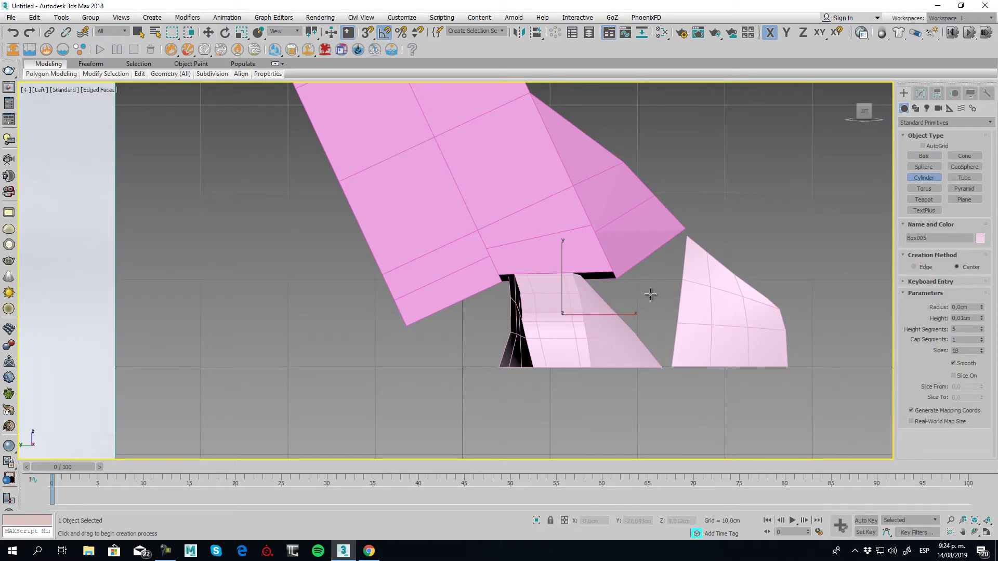
pyautogui.moveTo(651, 294); pyautogui.dragTo(670, 248)
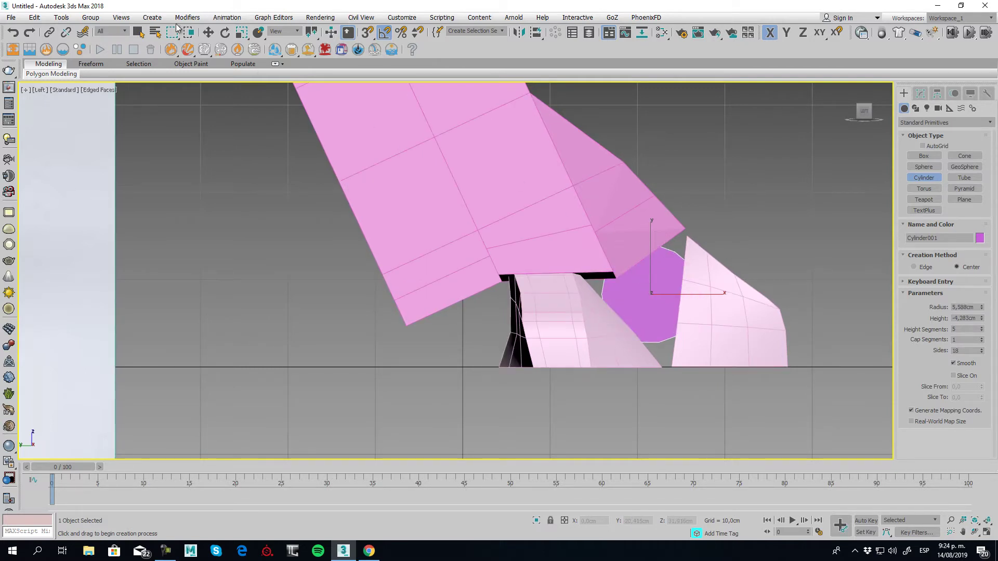
pyautogui.click(208, 33)
# - Frame the cylinder in Perspective and center its pivot to the object
pyautogui.press('p')
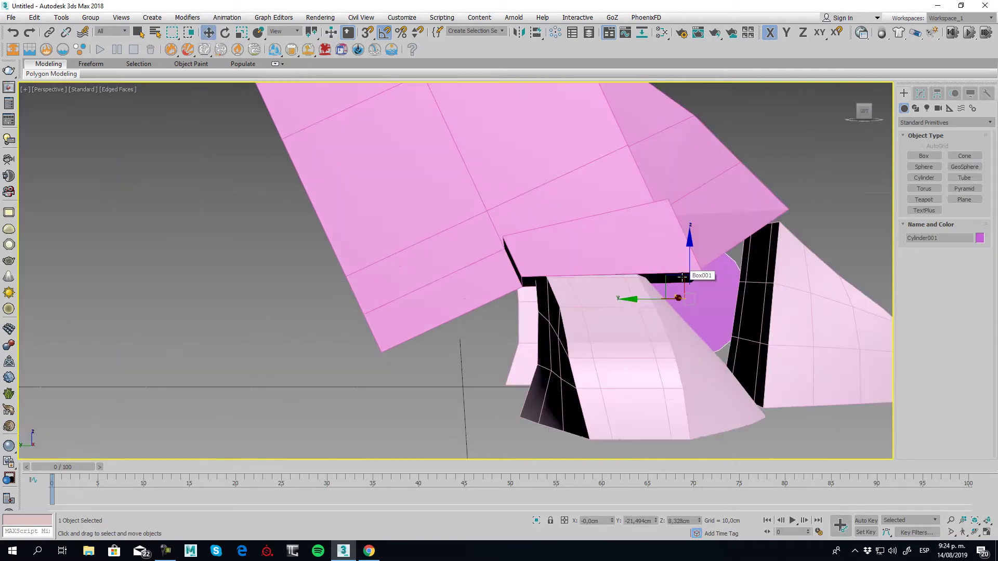
pyautogui.press('z')
pyautogui.scroll(-8, 623, 271)
pyautogui.keyDown('alt'); pyautogui.moveTo(624, 272); pyautogui.dragTo(604, 274, button='middle'); pyautogui.keyUp('alt')
pyautogui.click(942, 96)
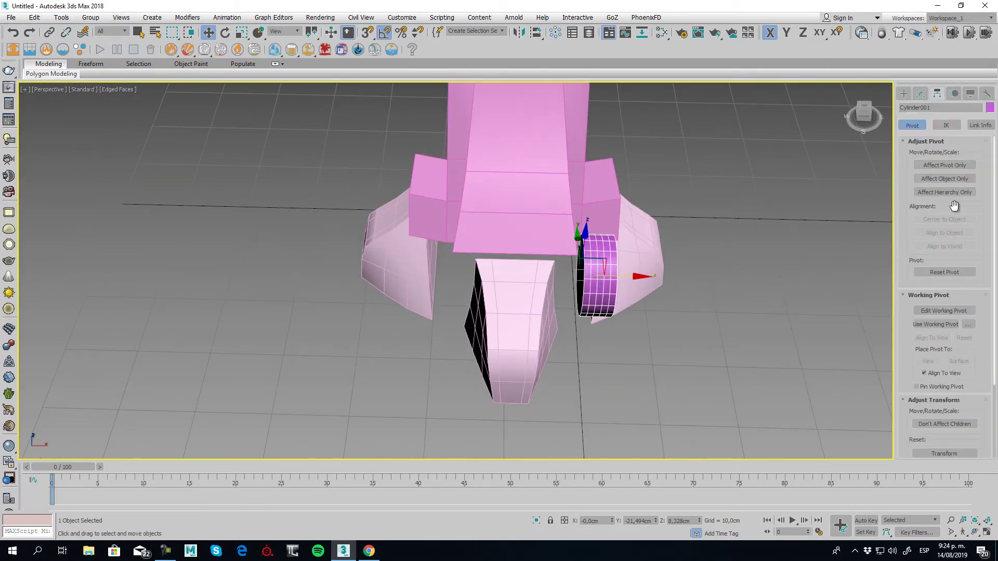
pyautogui.click(942, 166)
pyautogui.click(950, 221)
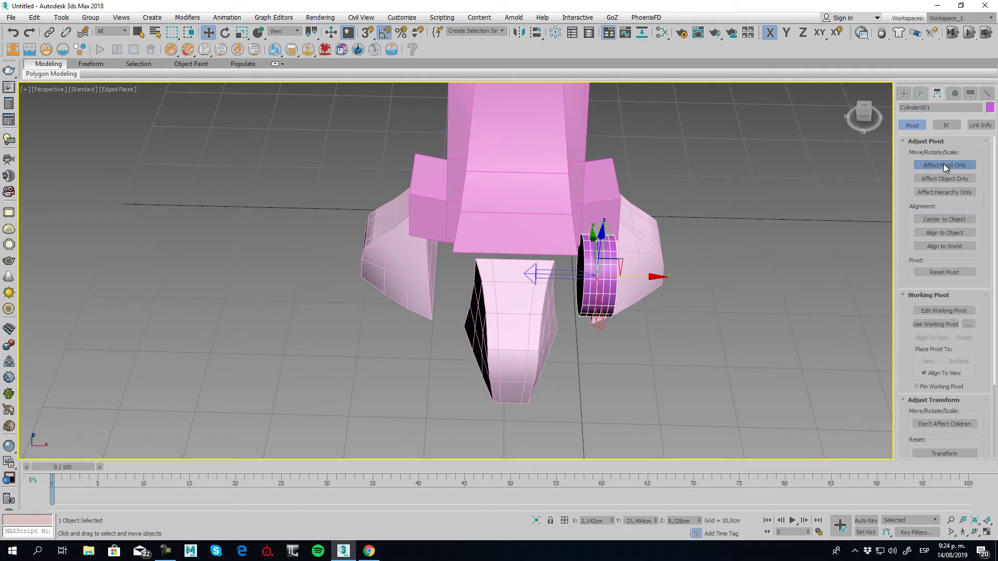
pyautogui.click(944, 165)
# - Set the cylinder's height segments to 2
pyautogui.click(921, 93)
pyautogui.moveTo(982, 311); pyautogui.dragTo(984, 315)
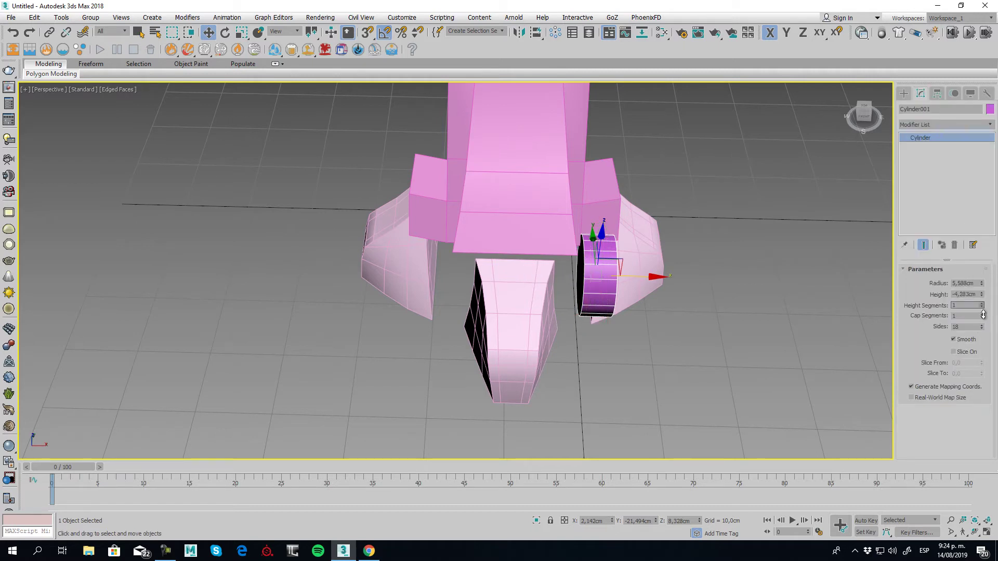
pyautogui.click(982, 304)
# - Quick Align the cylinder to the front toe and show the result in the Left view
pyautogui.click(511, 310)
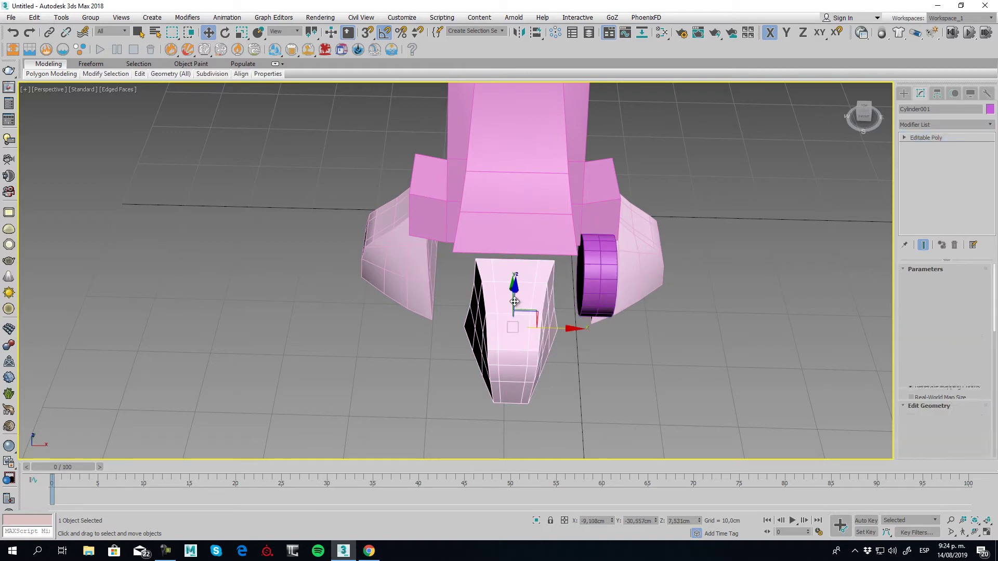
pyautogui.click(602, 263)
pyautogui.hotkey('shift', 'a')
pyautogui.click(519, 300)
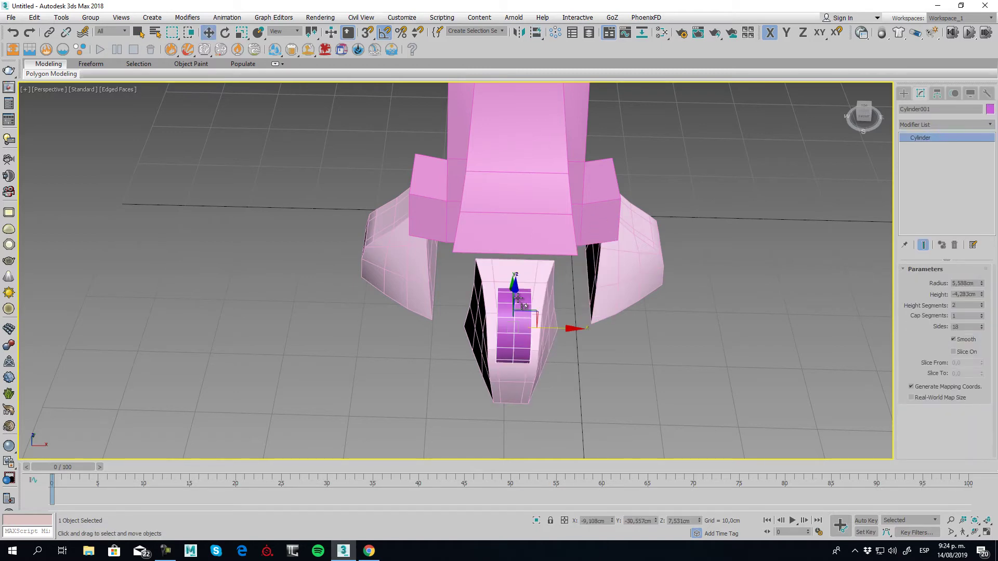
pyautogui.keyDown('alt'); pyautogui.moveTo(520, 300); pyautogui.dragTo(649, 332, button='middle'); pyautogui.keyUp('alt')
pyautogui.press('l')
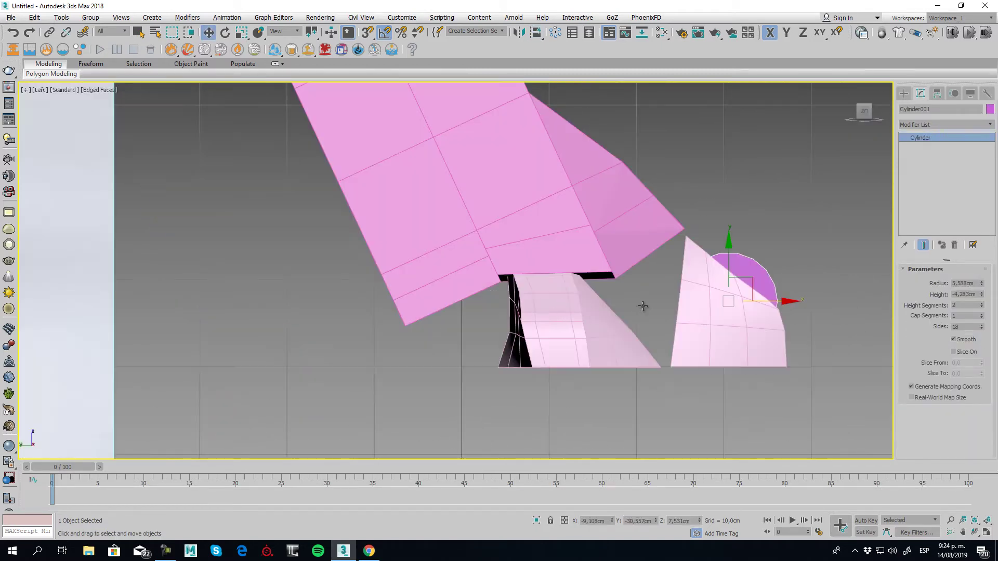
# - Move the cylinder into the gap between the side and front toes in the Left view and inspect it in Perspective
pyautogui.moveTo(752, 286); pyautogui.dragTo(669, 267)
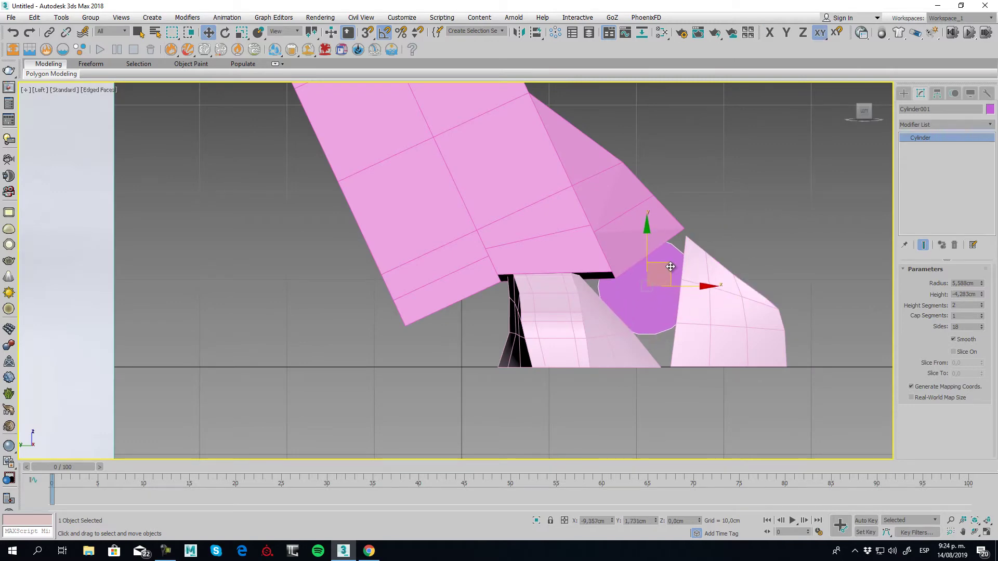
pyautogui.press('p')
pyautogui.keyDown('alt'); pyautogui.moveTo(735, 238); pyautogui.dragTo(754, 311, button='middle'); pyautogui.keyUp('alt')
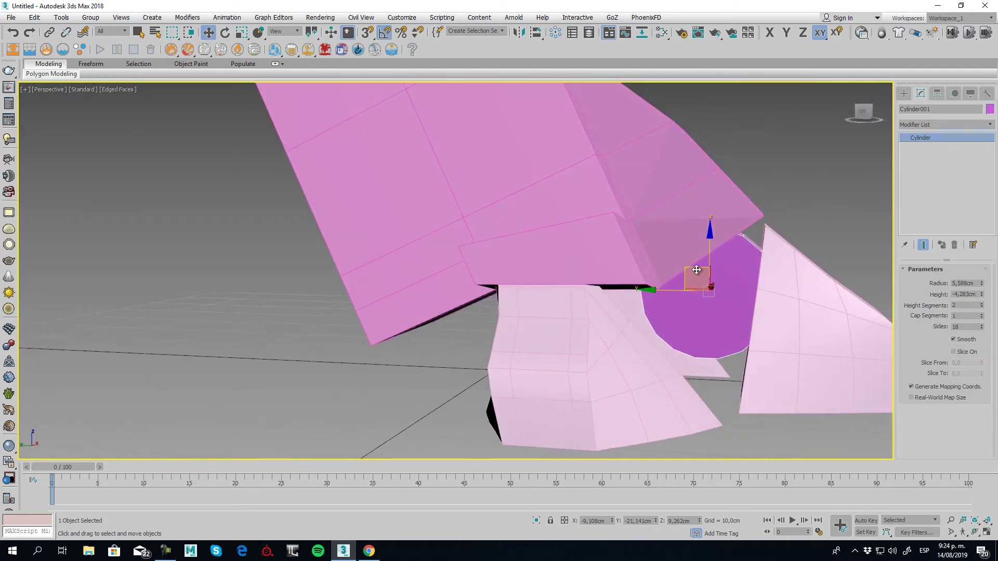
pyautogui.keyDown('alt'); pyautogui.moveTo(697, 274); pyautogui.dragTo(794, 314, button='middle'); pyautogui.keyUp('alt')
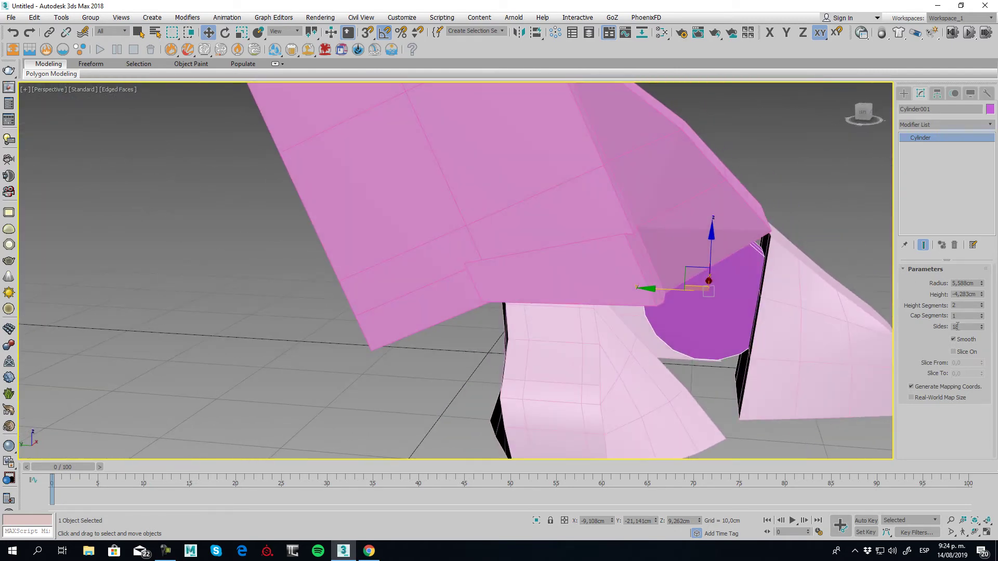
# - Enlarge the cylinder's radius to about 6.8 cm and nudge it slightly beneath the leg's front flap
pyautogui.moveTo(982, 285); pyautogui.dragTo(939, 283)
pyautogui.keyDown('alt'); pyautogui.moveTo(757, 305); pyautogui.dragTo(763, 297, button='middle'); pyautogui.keyUp('alt')
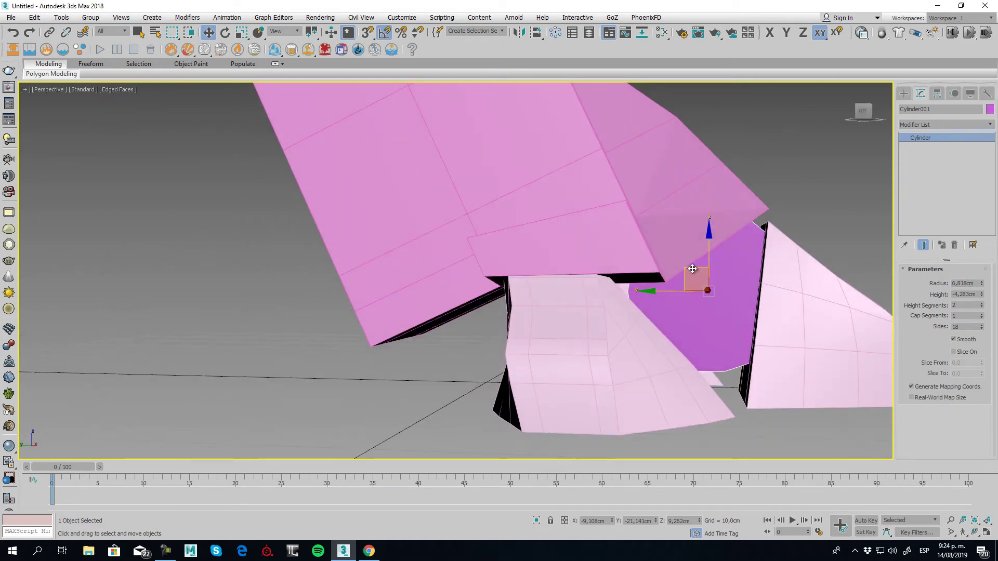
pyautogui.moveTo(694, 271); pyautogui.dragTo(687, 270)
# - Create a copy of the cylinder rotated 90 degrees about its vertical axis
pyautogui.keyDown('alt'); pyautogui.moveTo(814, 284); pyautogui.dragTo(700, 328, button='middle'); pyautogui.keyUp('alt')
pyautogui.press('e')
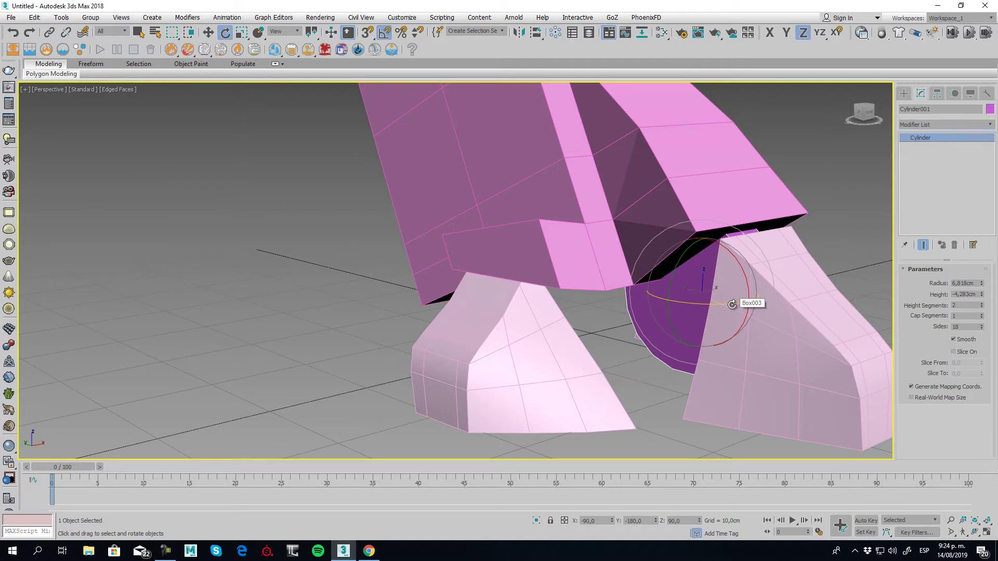
pyautogui.keyDown('shift'); pyautogui.moveTo(732, 304); pyautogui.dragTo(687, 318); pyautogui.keyUp('shift')
pyautogui.click(501, 318)
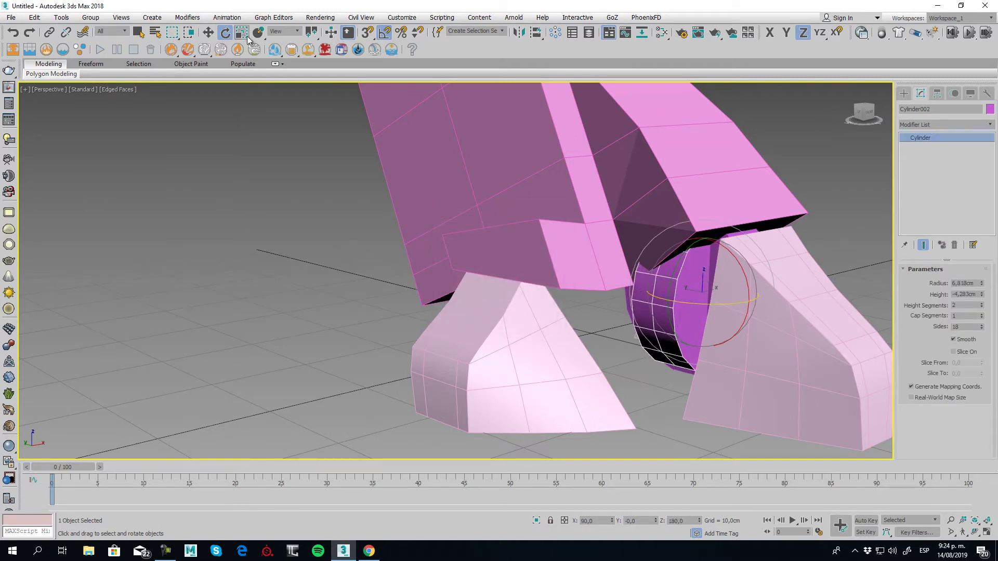
# - Align the rotated cylinder copy to the side toe
pyautogui.click(210, 34)
pyautogui.keyDown('alt'); pyautogui.moveTo(692, 281); pyautogui.dragTo(741, 278, button='middle'); pyautogui.keyUp('alt')
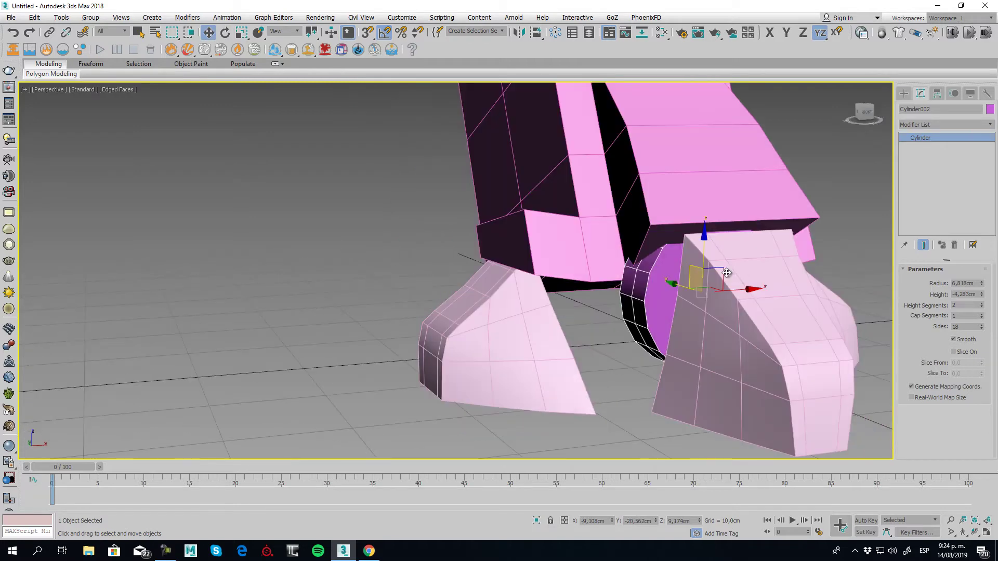
pyautogui.hotkey('alt', 'a')
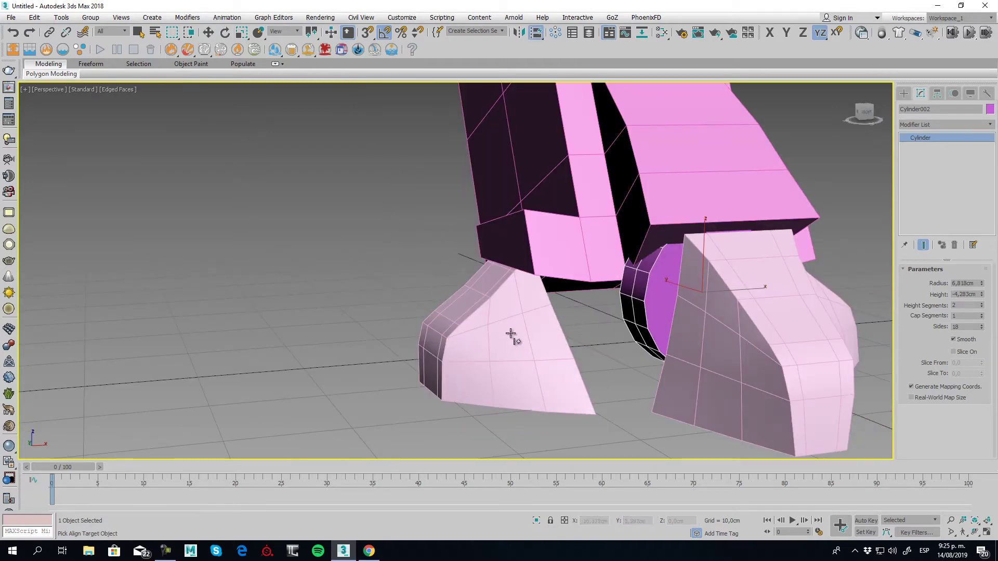
pyautogui.click(511, 336)
pyautogui.keyDown('alt'); pyautogui.moveTo(561, 335); pyautogui.dragTo(547, 307, button='middle'); pyautogui.keyUp('alt')
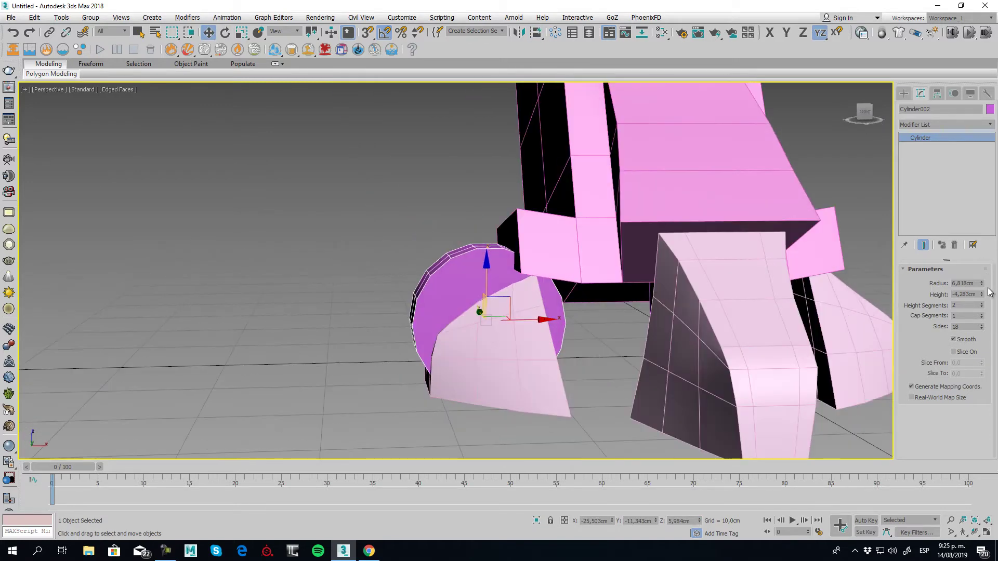
# - Reduce the copied cylinder's radius to about 4.2 cm and move it to the inner side of the side toe under the leg
pyautogui.moveTo(982, 288); pyautogui.dragTo(982, 308)
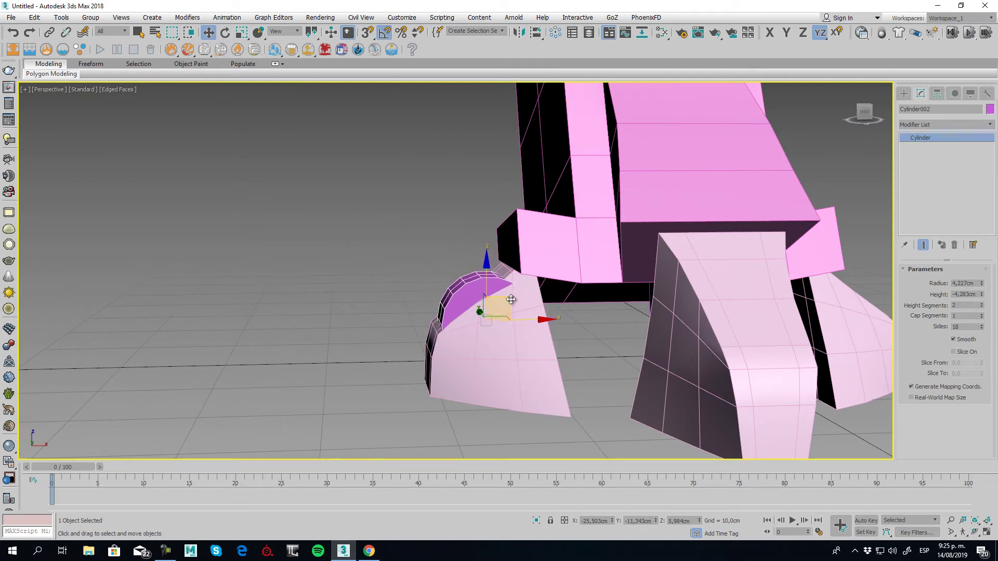
pyautogui.moveTo(507, 300); pyautogui.dragTo(578, 286)
pyautogui.keyDown('alt'); pyautogui.moveTo(530, 327); pyautogui.dragTo(612, 325, button='middle'); pyautogui.keyUp('alt')
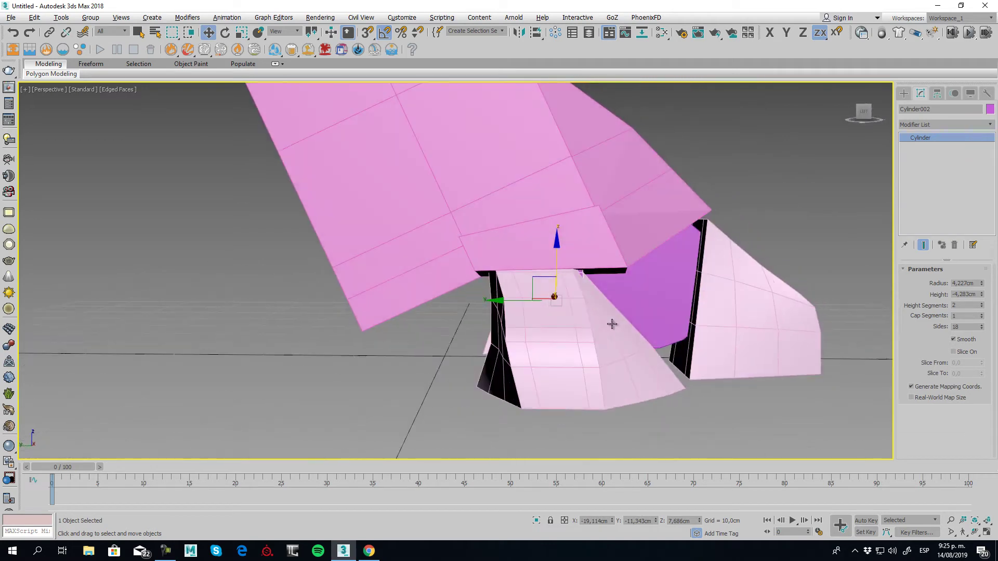
pyautogui.moveTo(515, 308); pyautogui.dragTo(481, 308)
pyautogui.keyDown('alt'); pyautogui.moveTo(481, 308); pyautogui.dragTo(533, 325, button='middle'); pyautogui.keyUp('alt')
pyautogui.moveTo(636, 326); pyautogui.dragTo(590, 313, button='middle')
# - Copy the small cylinder across to the opposite side toe and shift it along X against that toe in the Front view
pyautogui.keyDown('shift'); pyautogui.moveTo(548, 294); pyautogui.dragTo(756, 308); pyautogui.keyUp('shift')
pyautogui.click(502, 318)
pyautogui.press('f')
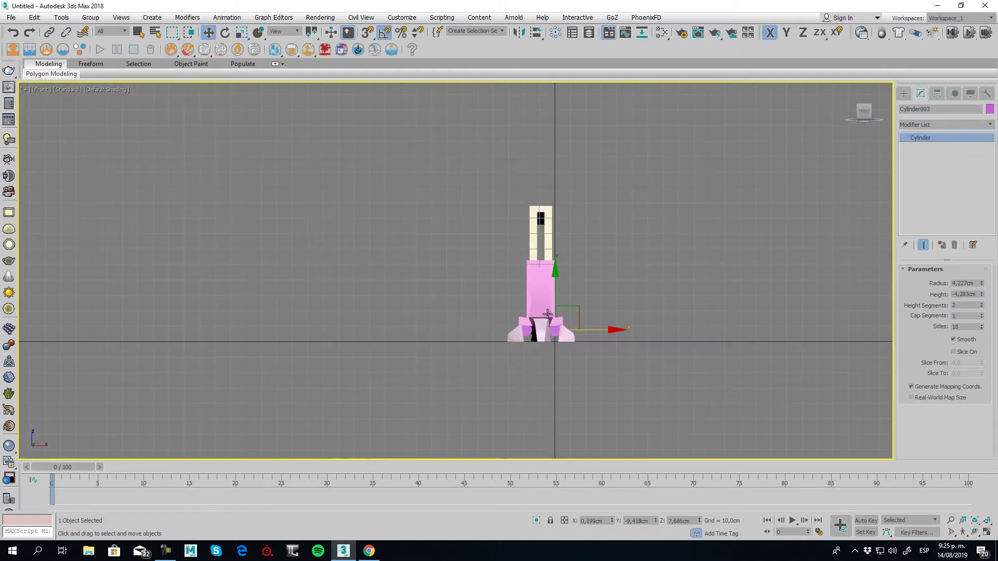
pyautogui.scroll(10, 541, 345)
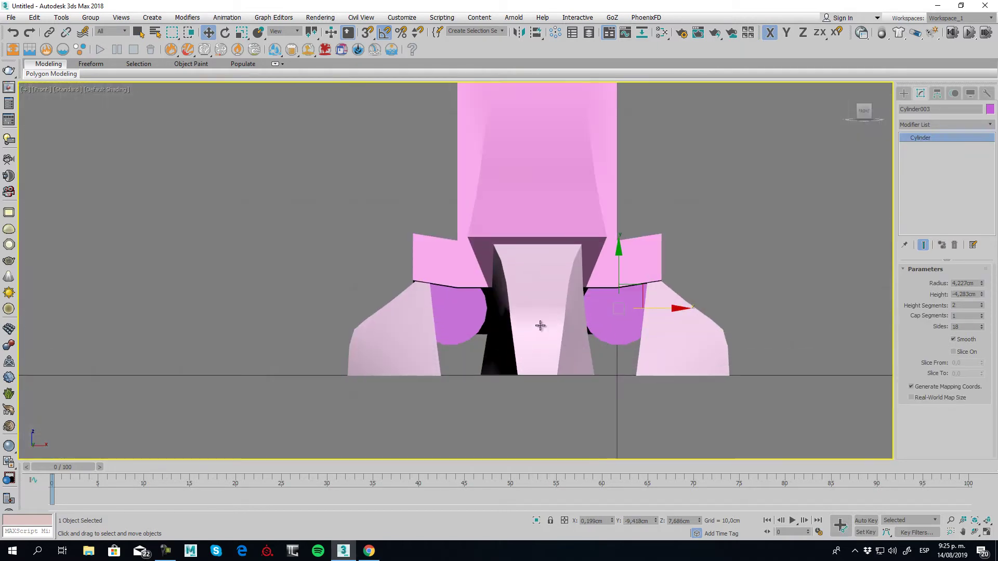
pyautogui.scroll(3, 540, 325)
pyautogui.moveTo(685, 303); pyautogui.dragTo(703, 304)
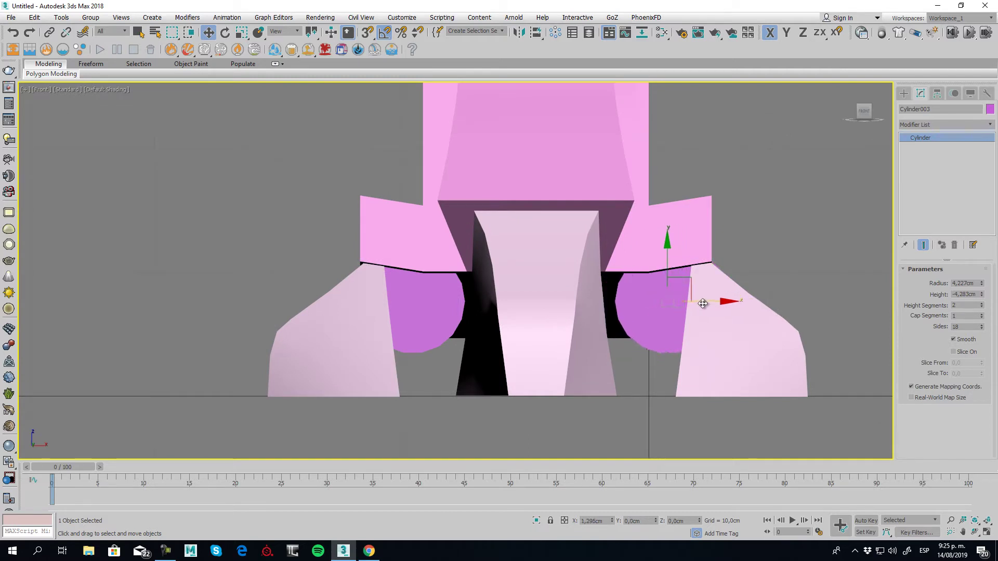
# - Fine-tune both small cylinders horizontally in the Front view so they sit symmetrically against the side toes, checking in wireframe, and clear the selection
pyautogui.click(417, 305)
pyautogui.moveTo(462, 305); pyautogui.dragTo(454, 304)
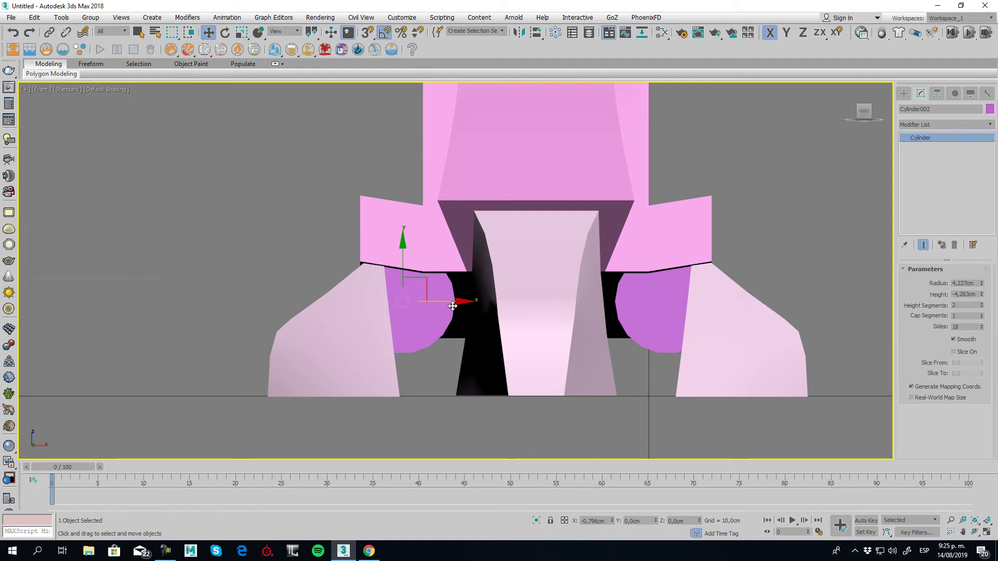
pyautogui.press('F3')
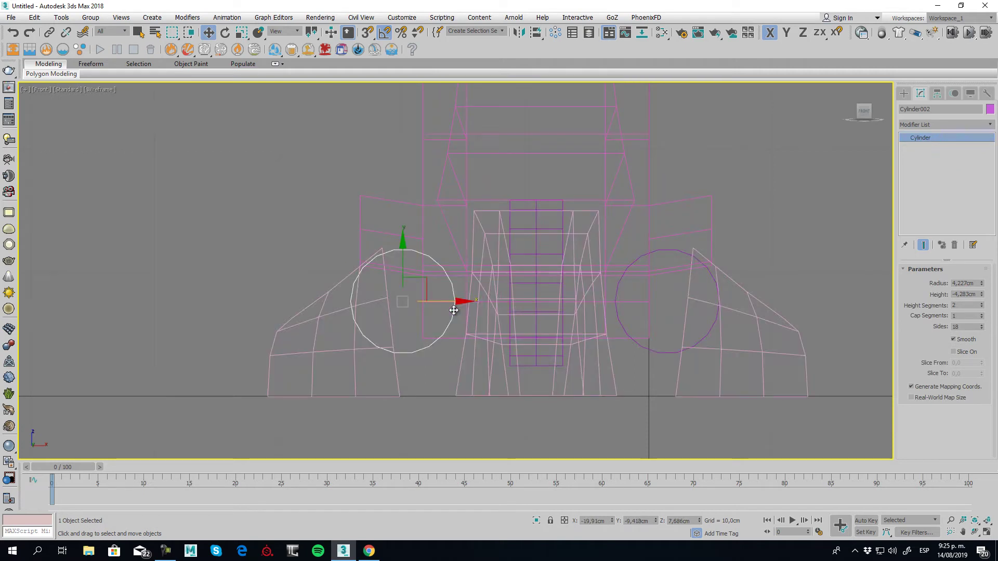
pyautogui.moveTo(449, 303); pyautogui.dragTo(448, 303)
pyautogui.click(660, 354)
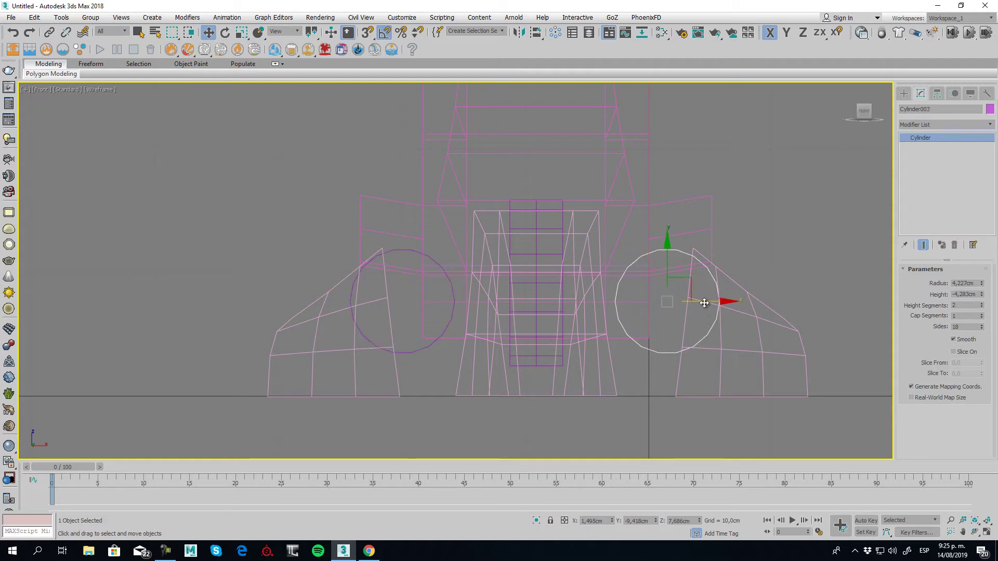
pyautogui.moveTo(704, 303); pyautogui.dragTo(709, 303)
pyautogui.press('F3')
pyautogui.click(767, 224)
pyautogui.scroll(-6, 457, 317)
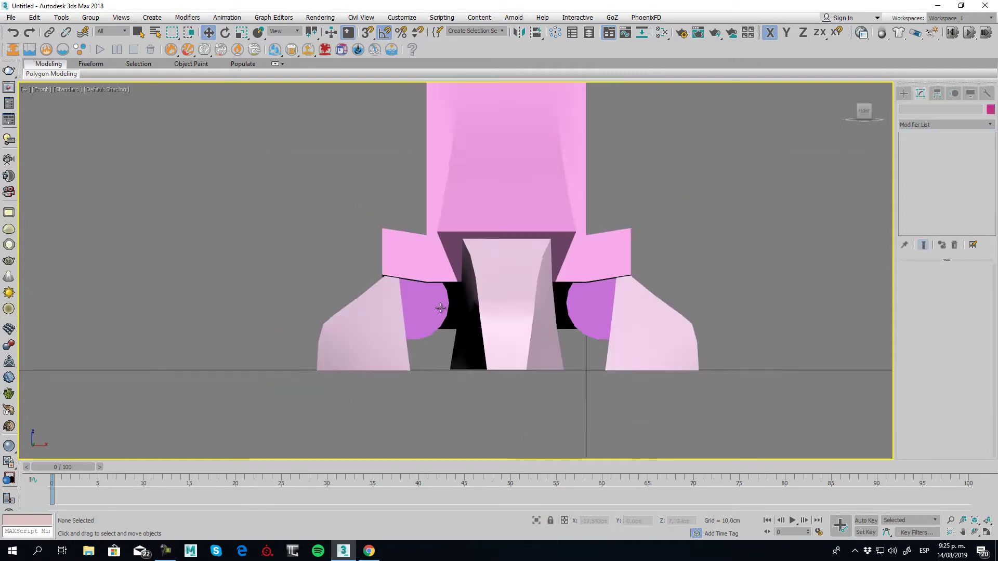
# - Create a box about 16.5 cm long, 15.4 cm wide and 6.2 cm high on the grid in front of the foot in Perspective
pyautogui.press('p')
pyautogui.keyDown('alt'); pyautogui.moveTo(450, 328); pyautogui.dragTo(533, 365, button='middle'); pyautogui.keyUp('alt')
pyautogui.scroll(-4, 550, 374)
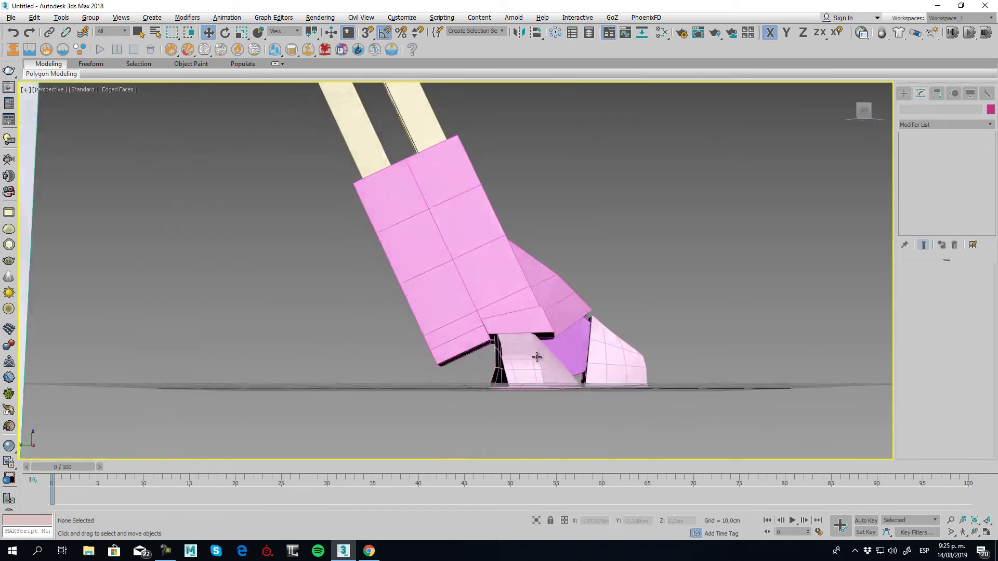
pyautogui.click(903, 96)
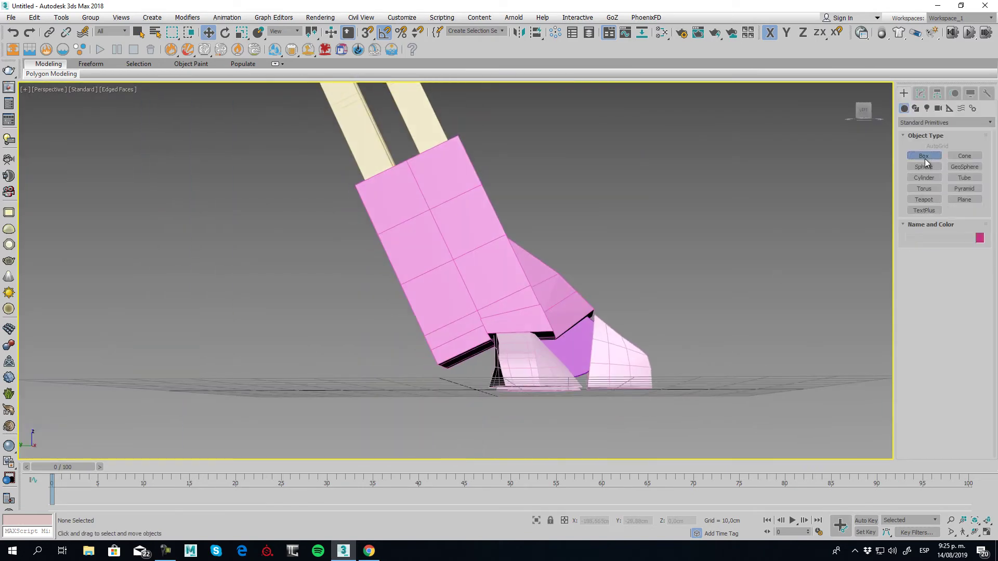
pyautogui.click(924, 156)
pyautogui.keyDown('alt'); pyautogui.moveTo(613, 344); pyautogui.dragTo(584, 331, button='middle'); pyautogui.keyUp('alt')
pyautogui.moveTo(637, 270); pyautogui.dragTo(710, 333)
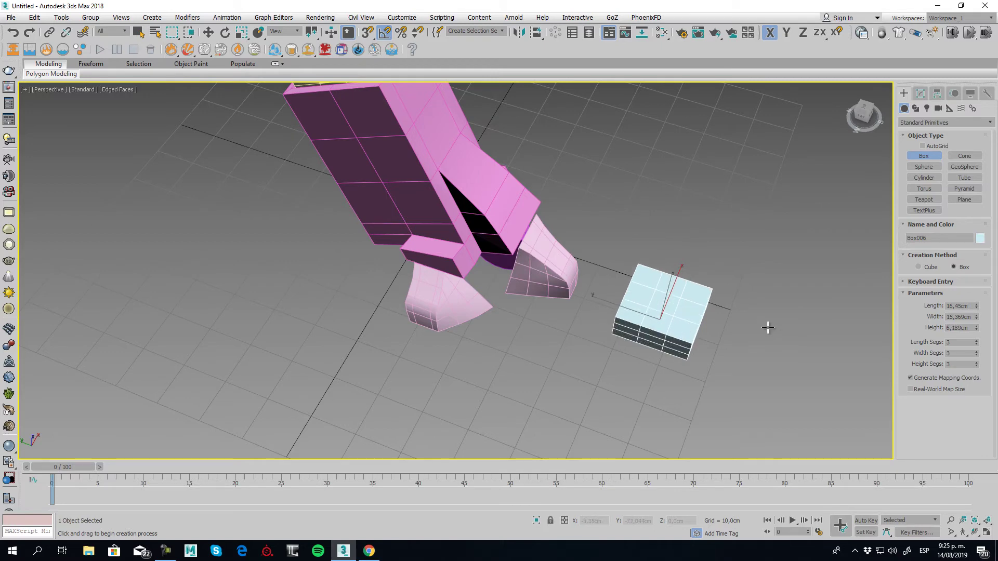
pyautogui.click(208, 32)
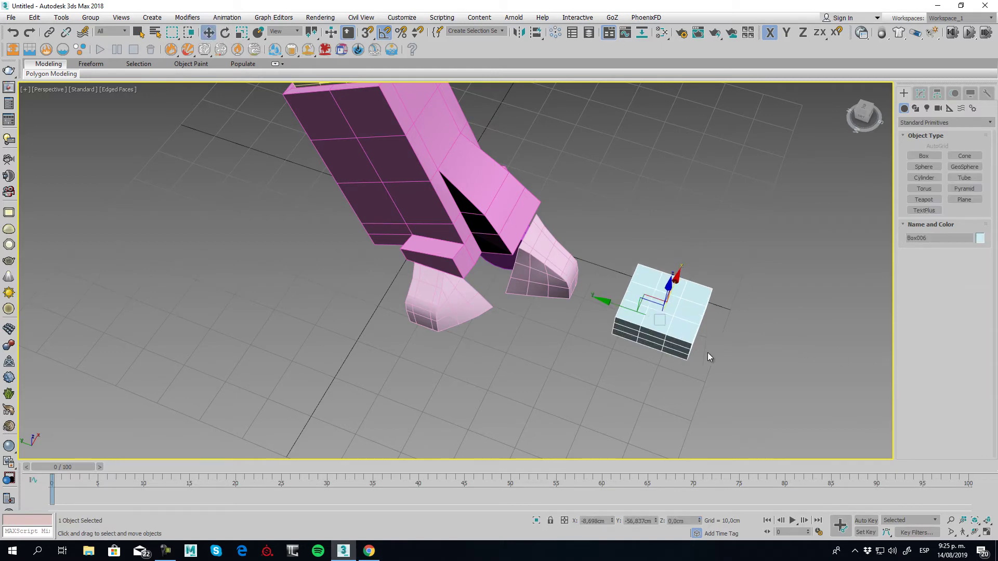
pyautogui.keyDown('alt'); pyautogui.moveTo(707, 352); pyautogui.dragTo(730, 339, button='middle'); pyautogui.keyUp('alt')
pyautogui.moveTo(923, 89); pyautogui.dragTo(888, 80)
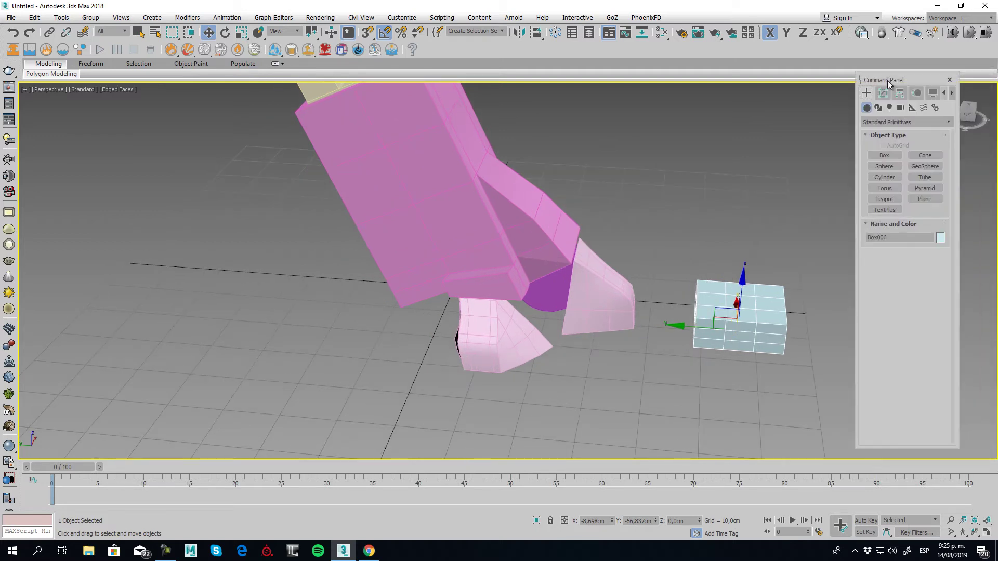
# - Apply the ame-light UI scheme together with the Max initial tool settings
pyautogui.click(414, 17)
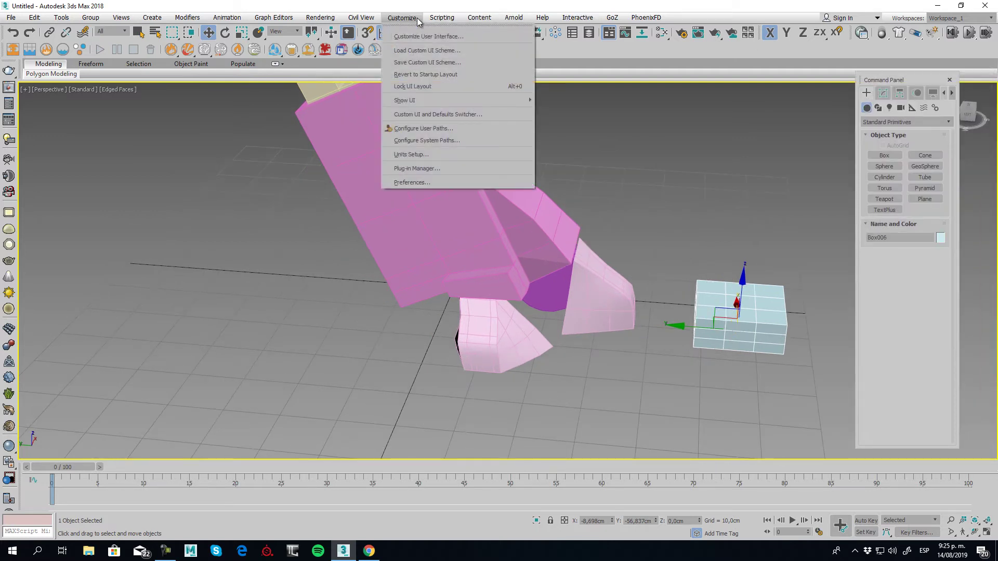
pyautogui.click(440, 114)
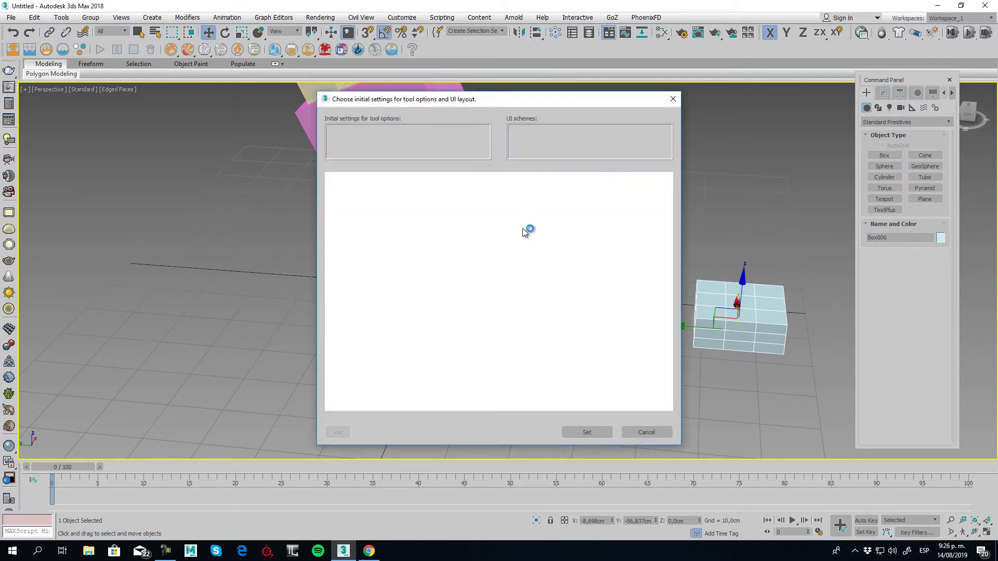
pyautogui.click(602, 435)
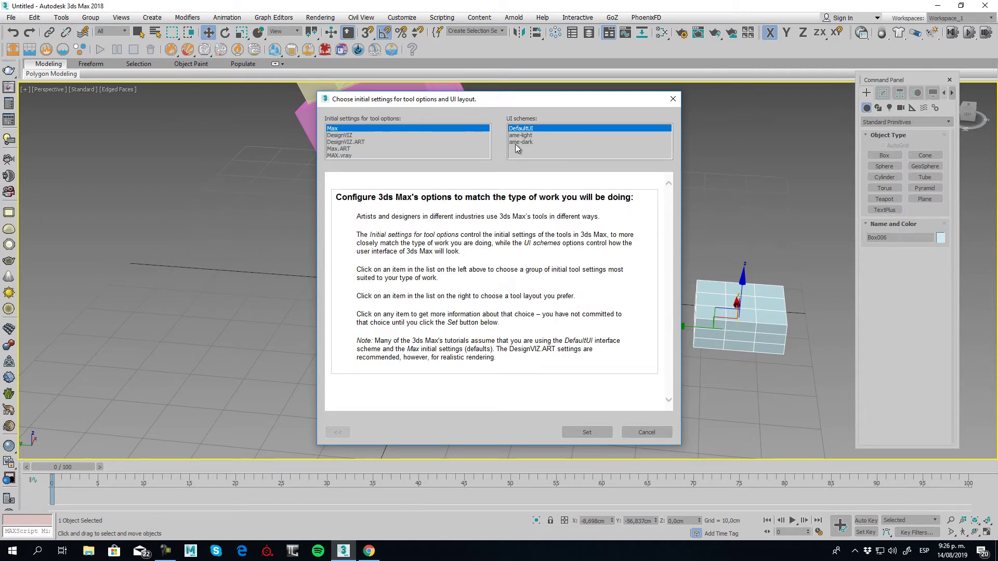
pyautogui.click(515, 136)
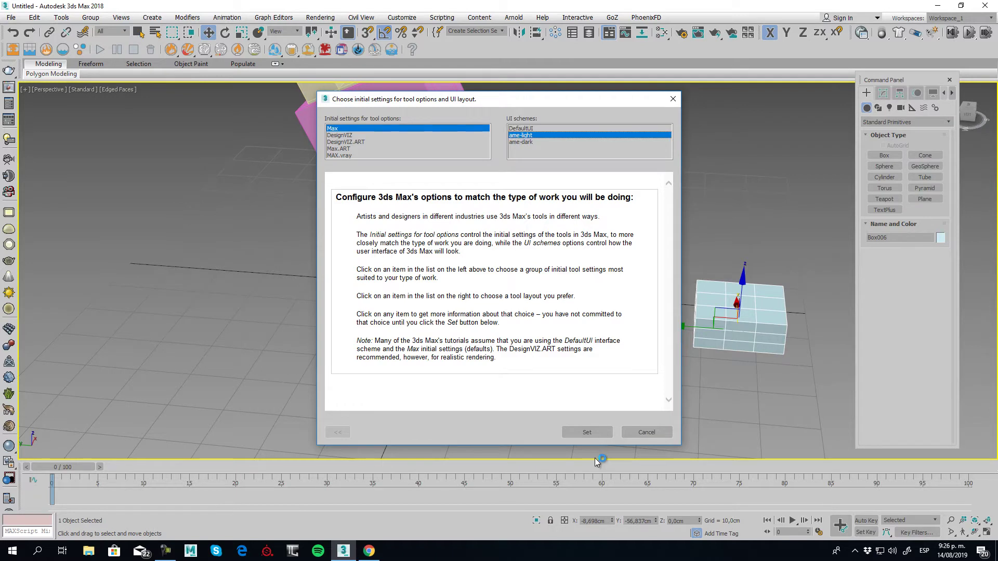
pyautogui.click(582, 433)
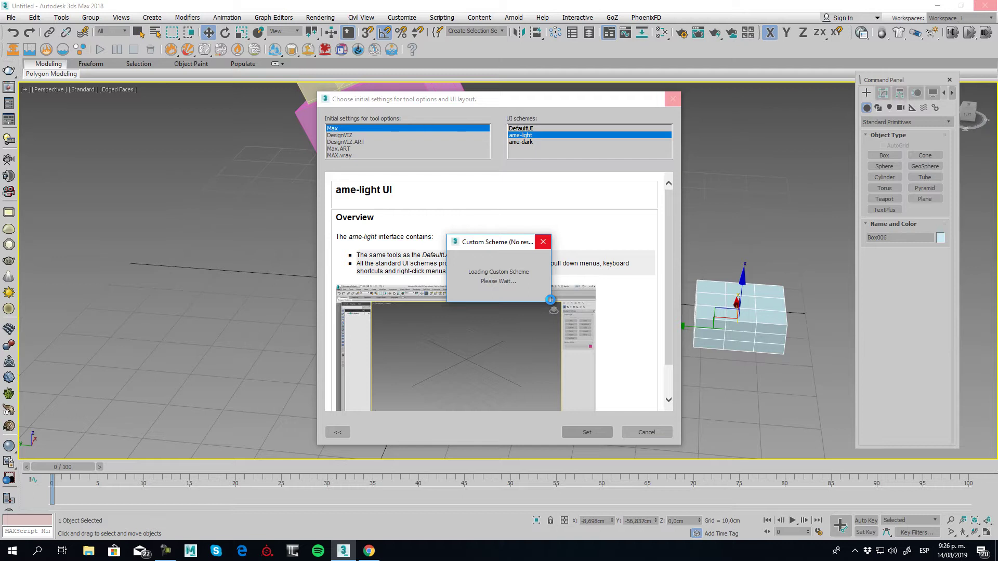
pyautogui.click(166, 551)
pyautogui.click(539, 479)
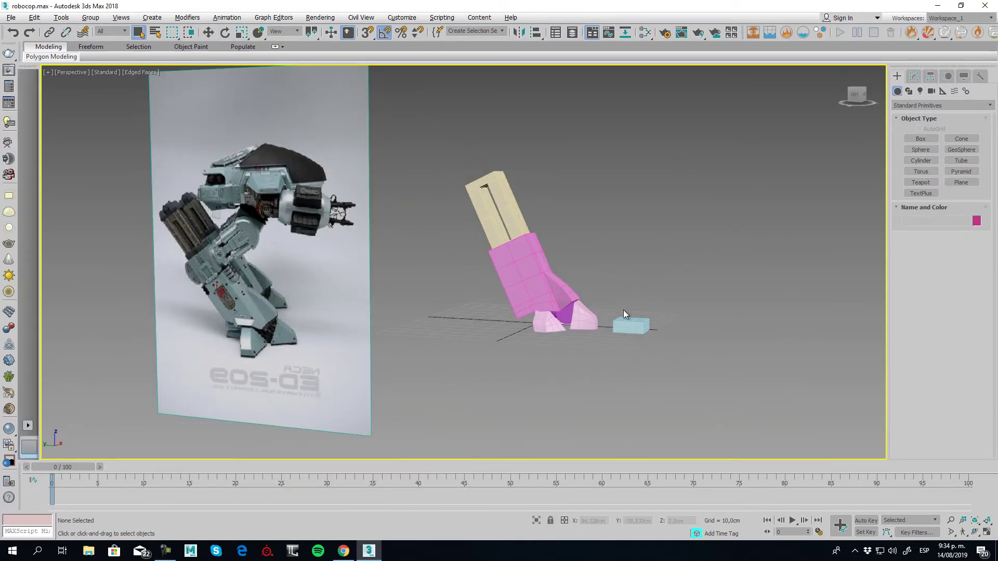
# - Set the box in front of the foot to 3 width segments and 1 height segment
pyautogui.scroll(8, 623, 312)
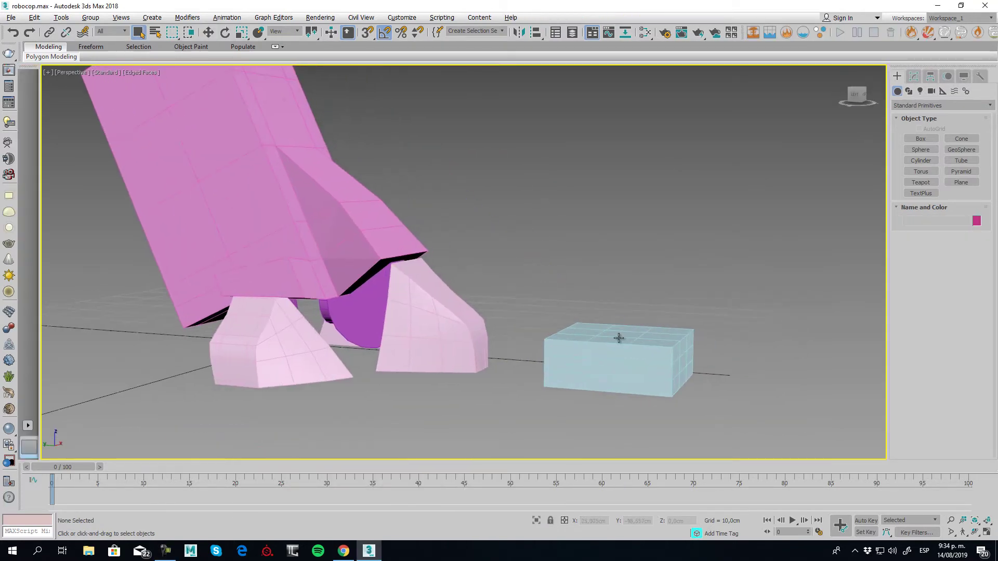
pyautogui.click(627, 347)
pyautogui.click(914, 76)
pyautogui.keyDown('alt'); pyautogui.moveTo(852, 210); pyautogui.dragTo(721, 369, button='middle'); pyautogui.keyUp('alt')
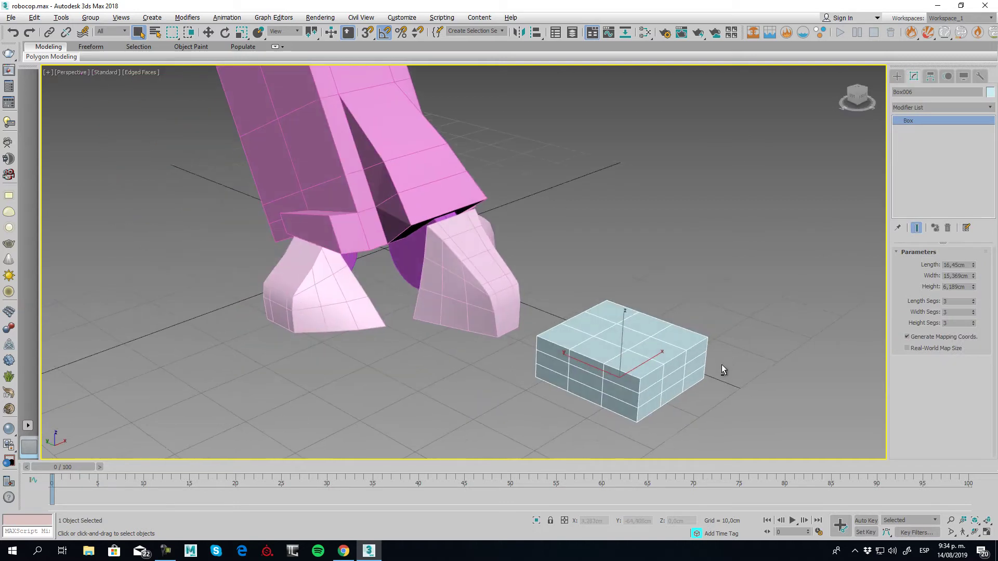
pyautogui.click(973, 314)
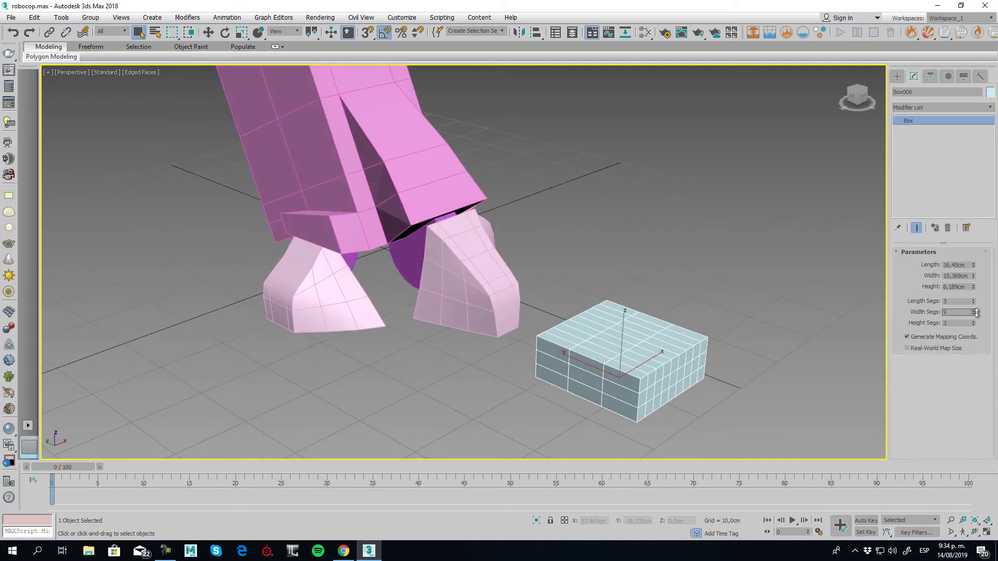
pyautogui.click(974, 312)
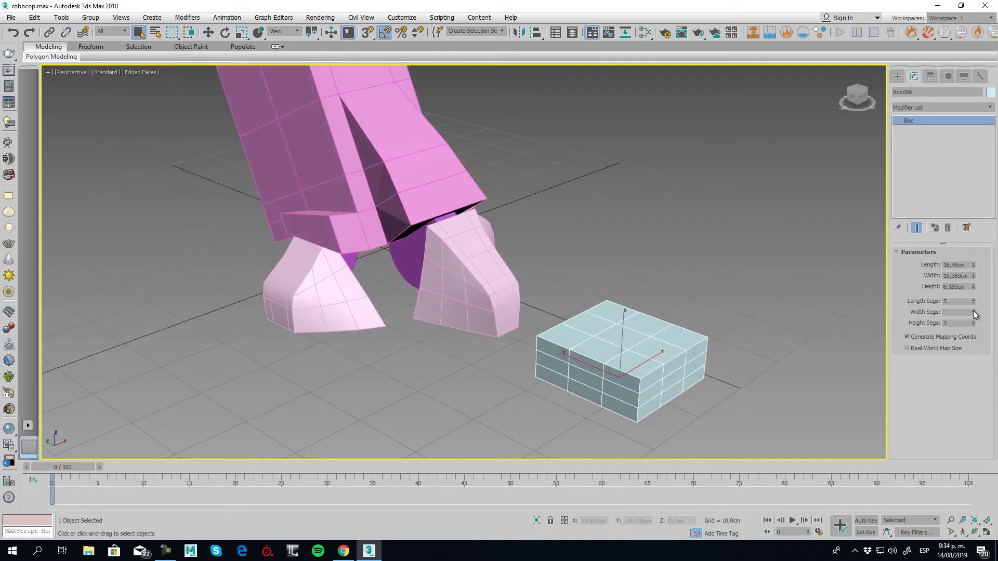
pyautogui.moveTo(974, 325); pyautogui.dragTo(974, 331)
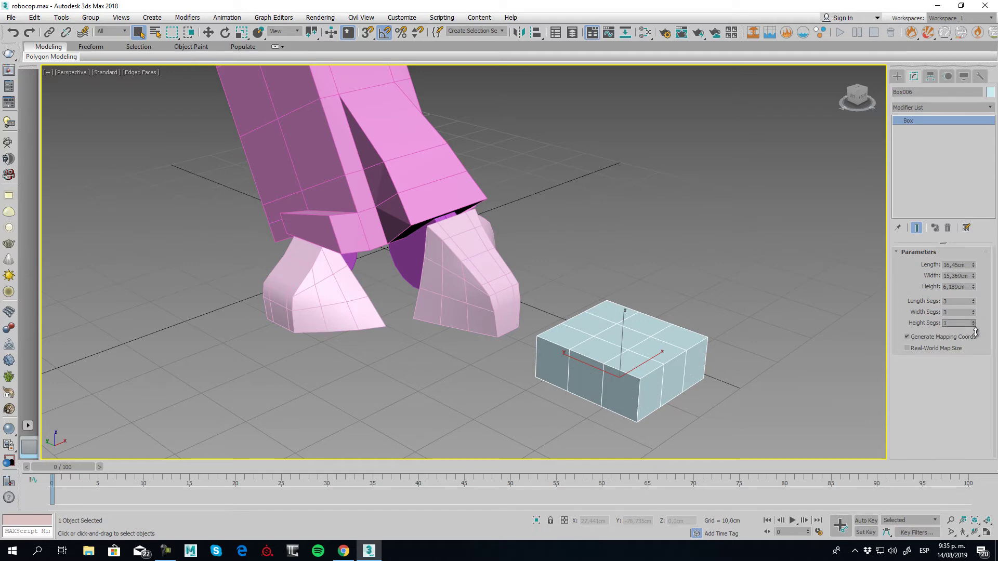
# - Convert the segmented box in front of the foot to an Editable Poly
pyautogui.keyDown('alt'); pyautogui.moveTo(640, 395); pyautogui.dragTo(609, 397, button='middle'); pyautogui.keyUp('alt')
pyautogui.keyDown('alt'); pyautogui.moveTo(586, 382); pyautogui.dragTo(607, 353, button='middle'); pyautogui.keyUp('alt')
pyautogui.keyDown('alt'); pyautogui.moveTo(666, 320); pyautogui.dragTo(639, 366, button='middle'); pyautogui.keyUp('alt')
pyautogui.rightClick(634, 309)
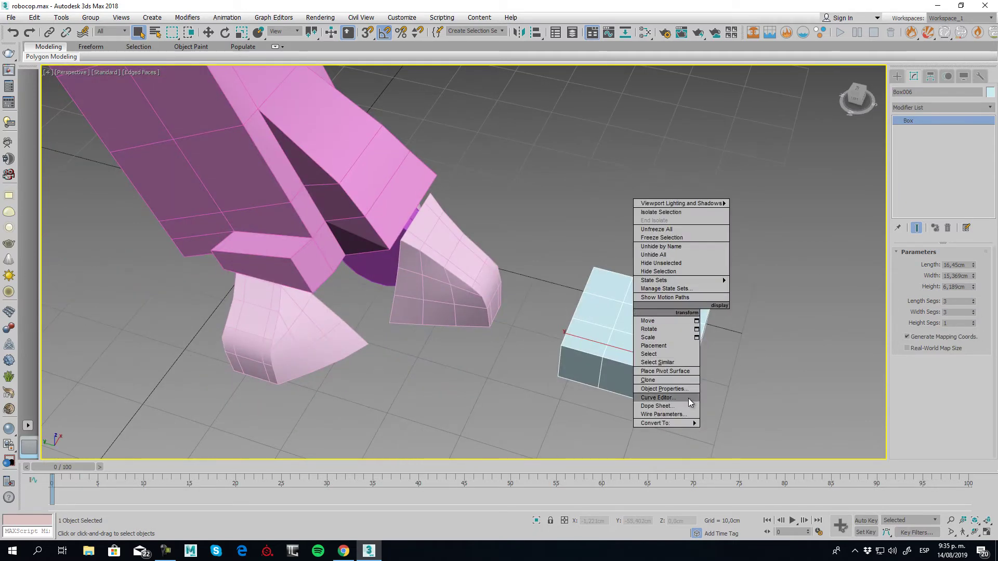
pyautogui.moveTo(671, 423)
pyautogui.click(744, 433)
# - Center the box's pivot on the object using Affect Pivot Only
pyautogui.click(931, 77)
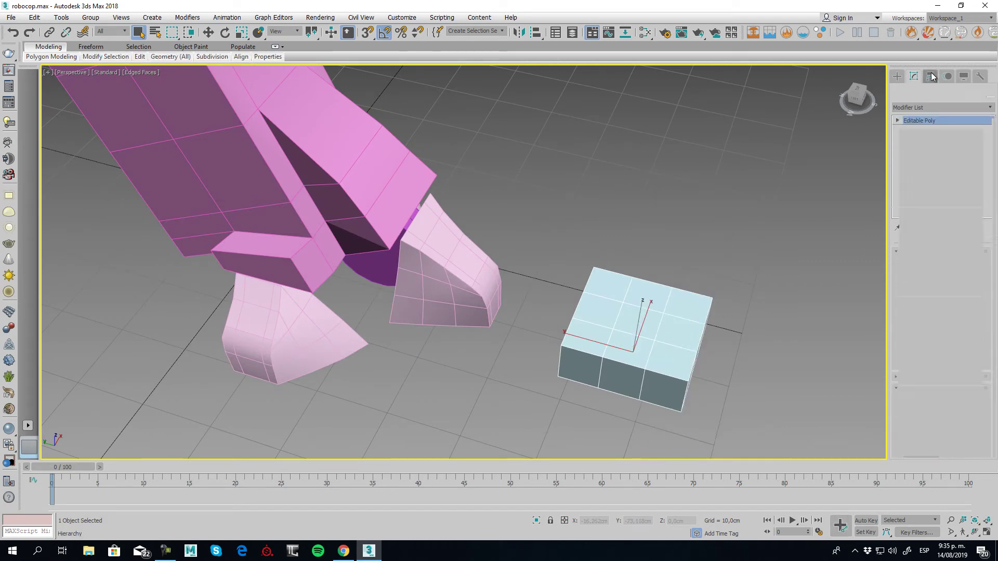
pyautogui.click(944, 149)
pyautogui.click(939, 203)
pyautogui.click(956, 147)
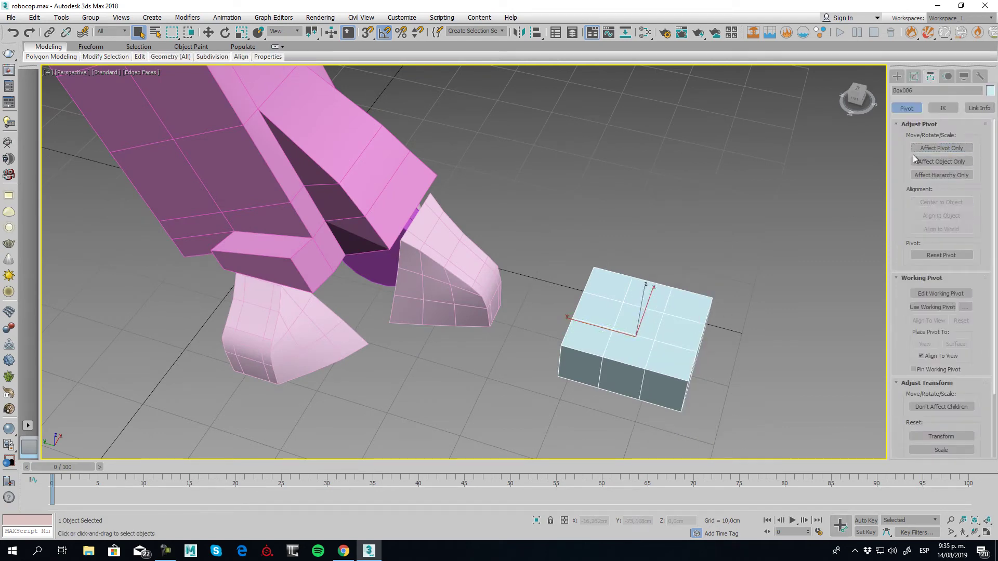
# - Align the box to the pink lower-leg part with the Align tool
pyautogui.scroll(-4, 692, 265)
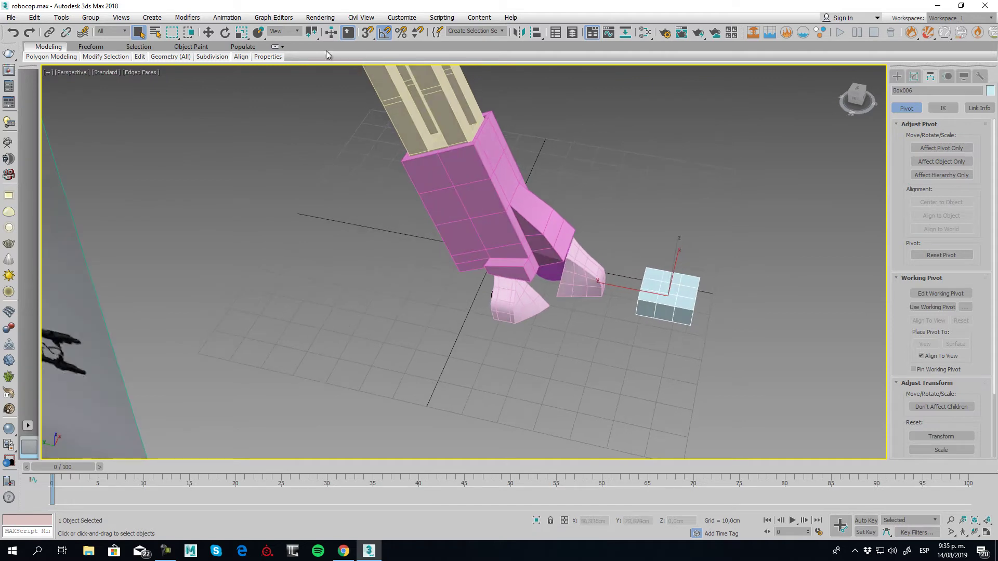
pyautogui.click(208, 33)
pyautogui.keyDown('alt'); pyautogui.moveTo(609, 251); pyautogui.dragTo(581, 265, button='middle'); pyautogui.keyUp('alt')
pyautogui.hotkey('alt', 'a')
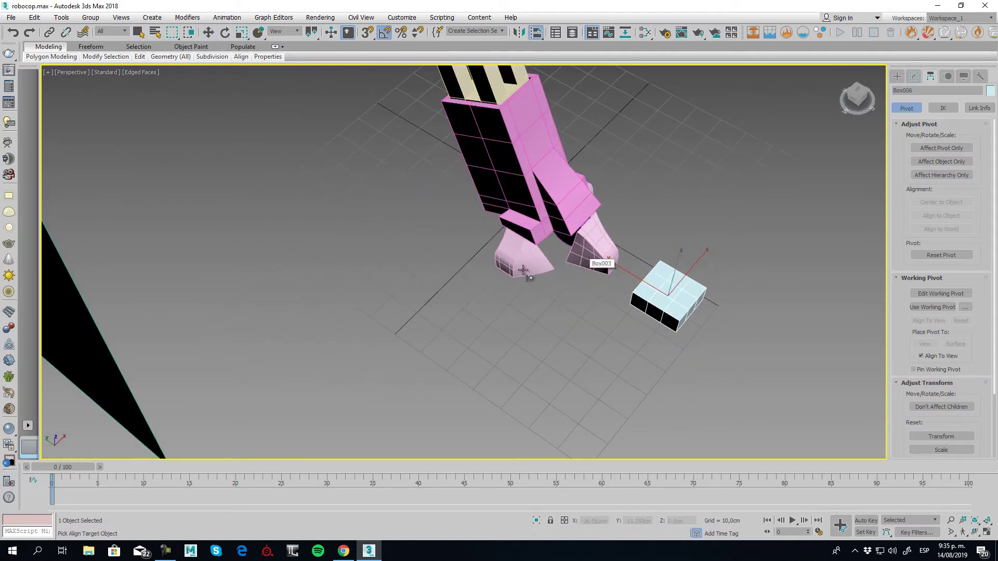
pyautogui.click(501, 134)
pyautogui.keyDown('alt'); pyautogui.moveTo(500, 134); pyautogui.dragTo(537, 203, button='middle'); pyautogui.keyUp('alt')
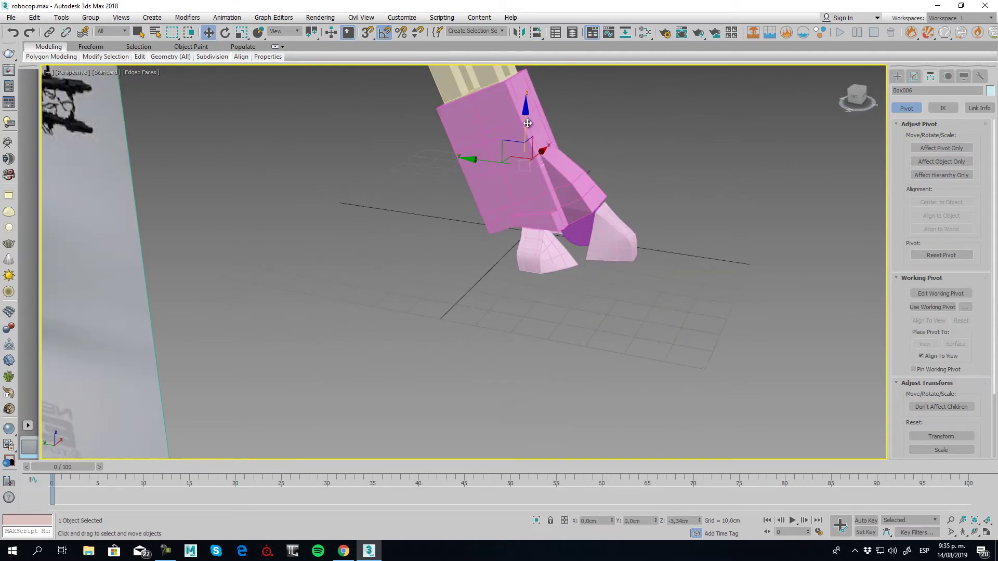
# - Lower the box to ground level and shift it forward in the Left view so it sits between the toes beneath the leg
pyautogui.moveTo(537, 203); pyautogui.dragTo(537, 188)
pyautogui.press('l')
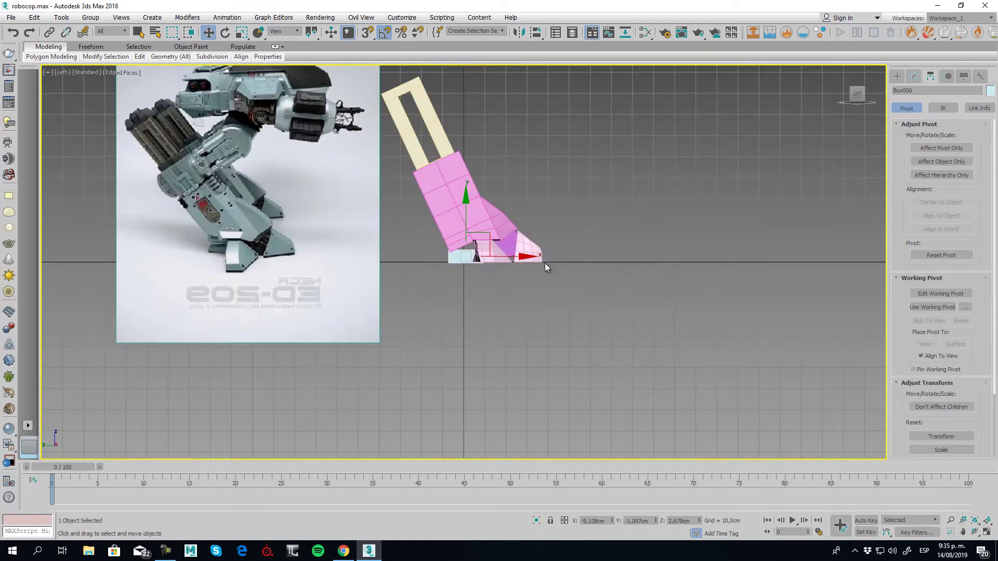
pyautogui.scroll(6, 545, 263)
pyautogui.moveTo(446, 252); pyautogui.dragTo(448, 247)
pyautogui.moveTo(498, 286); pyautogui.dragTo(565, 286)
pyautogui.press('p')
pyautogui.keyDown('alt'); pyautogui.moveTo(553, 302); pyautogui.dragTo(529, 279, button='middle'); pyautogui.keyUp('alt')
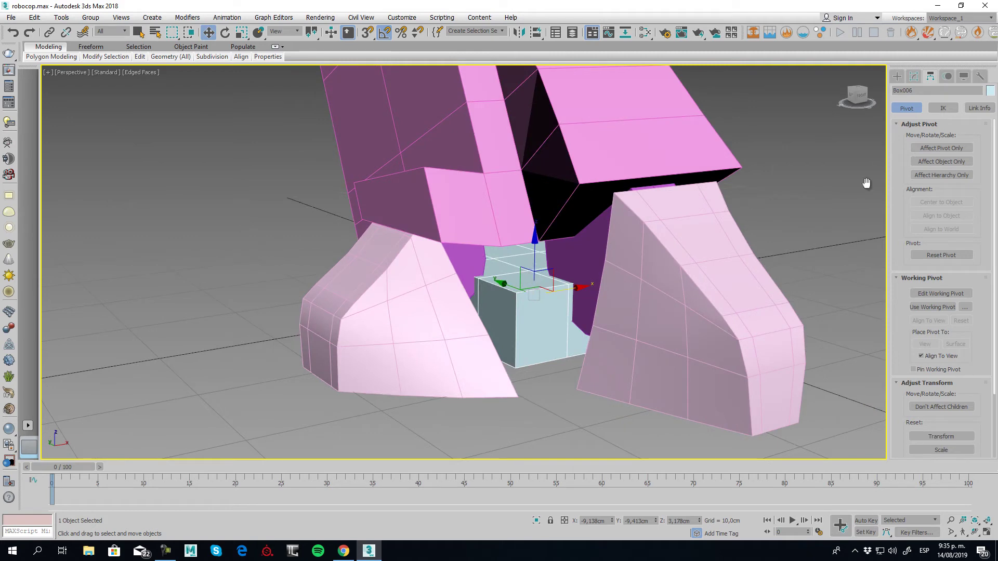
# - Hide all unselected objects so that only the box is displayed
pyautogui.rightClick(540, 279)
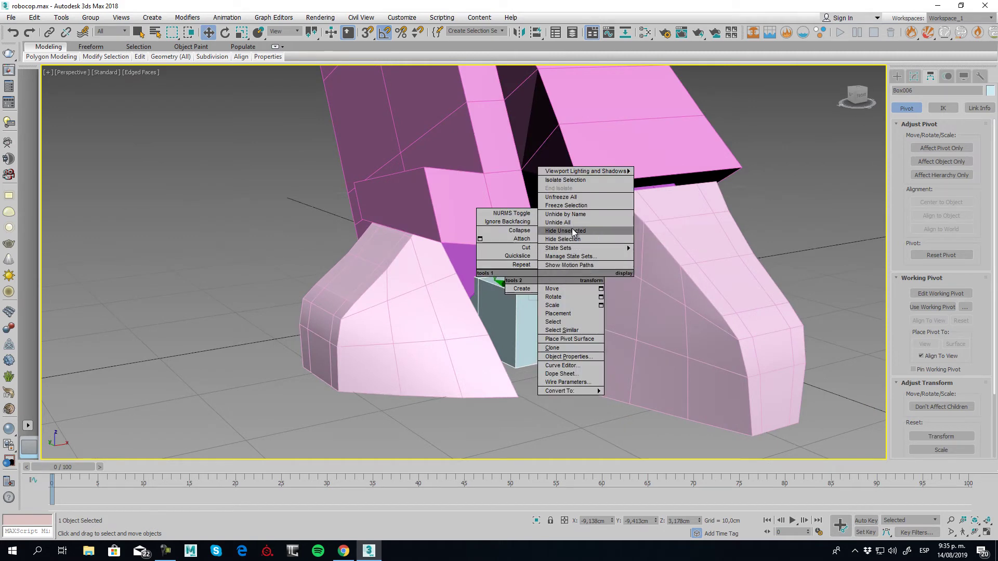
pyautogui.click(574, 232)
pyautogui.keyDown('alt'); pyautogui.moveTo(574, 232); pyautogui.dragTo(567, 260, button='middle'); pyautogui.keyUp('alt')
# - In the Top view, scale the box's two inner vertex columns apart along X, leaving the rear row at its narrow spacing
pyautogui.click(914, 77)
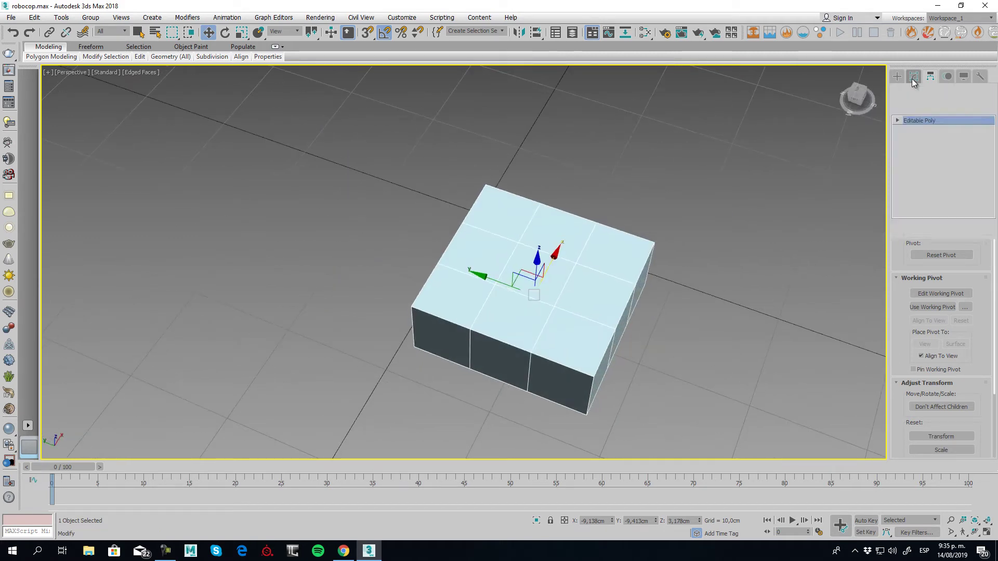
pyautogui.click(915, 264)
pyautogui.keyDown('alt'); pyautogui.moveTo(551, 323); pyautogui.dragTo(490, 182, button='middle'); pyautogui.keyUp('alt')
pyautogui.moveTo(579, 434); pyautogui.dragTo(579, 433)
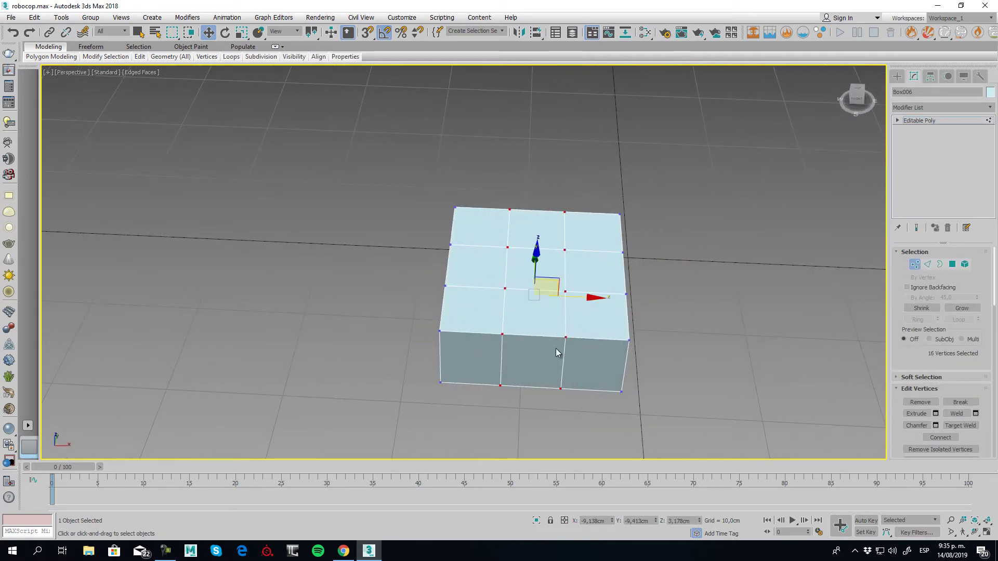
pyautogui.keyDown('alt'); pyautogui.moveTo(532, 302); pyautogui.dragTo(520, 358, button='middle'); pyautogui.keyUp('alt')
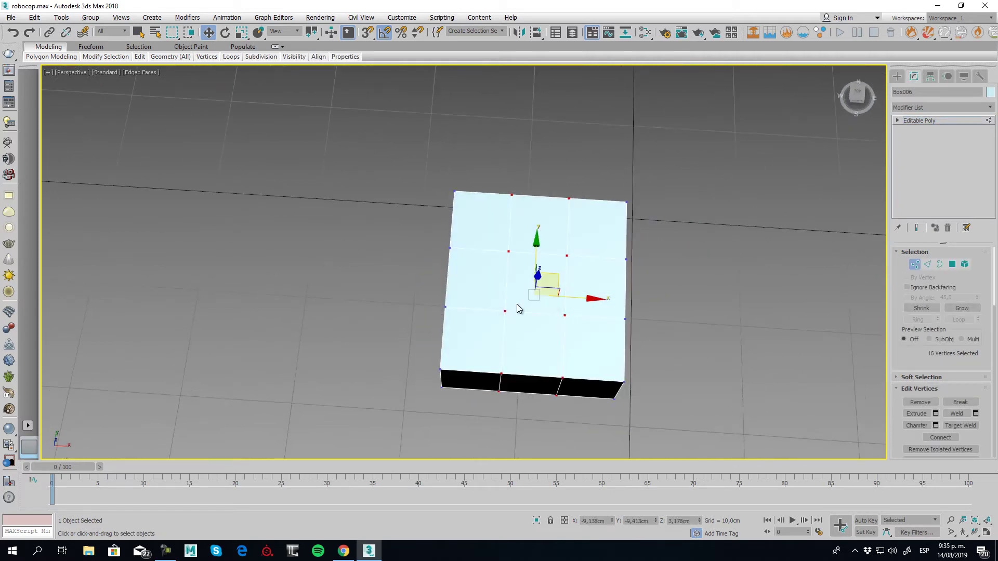
pyautogui.press('t')
pyautogui.scroll(8, 439, 274)
pyautogui.moveTo(408, 242); pyautogui.dragTo(422, 278)
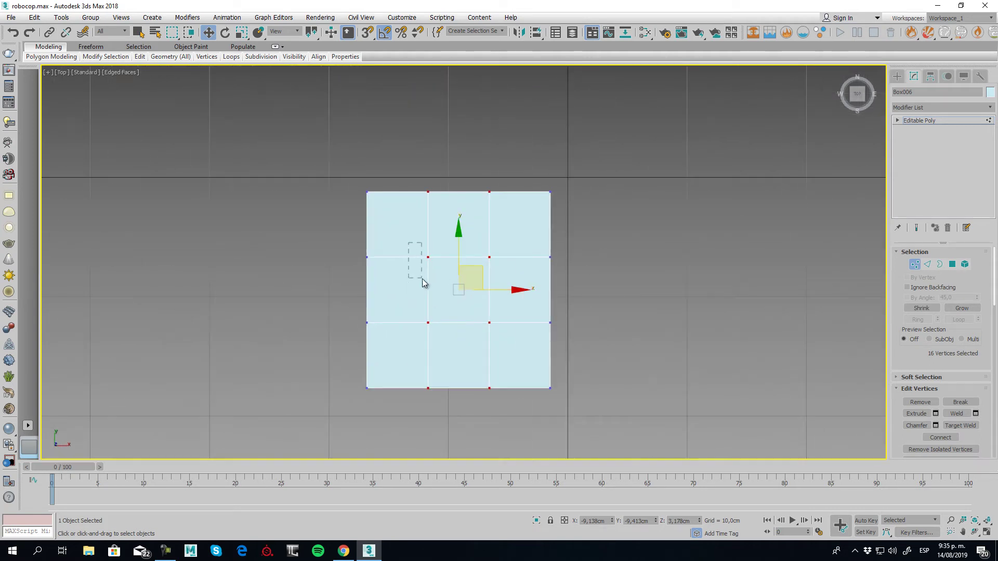
pyautogui.moveTo(512, 431); pyautogui.dragTo(513, 431)
pyautogui.click(241, 32)
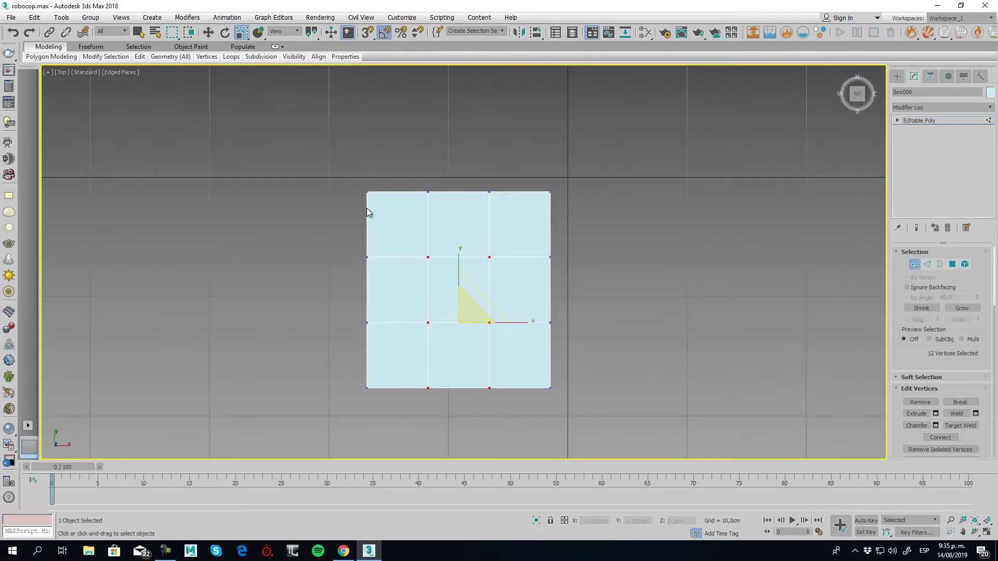
pyautogui.moveTo(528, 326); pyautogui.dragTo(555, 322)
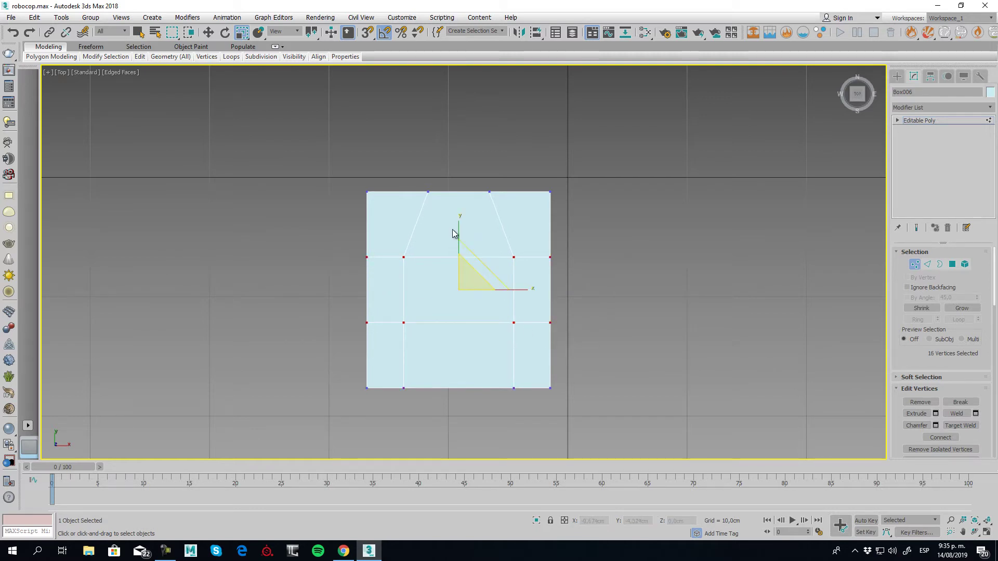
# - Scale the two inner vertex rows apart along Y toward the box's ends and nudge them slightly toward the front
pyautogui.moveTo(461, 218); pyautogui.dragTo(461, 192)
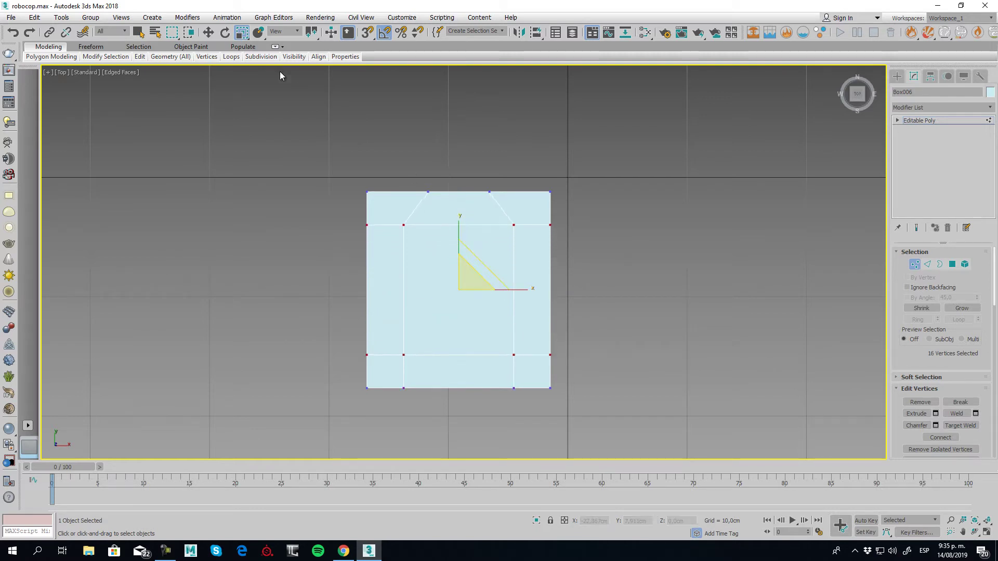
pyautogui.click(208, 33)
pyautogui.moveTo(460, 243); pyautogui.dragTo(460, 244)
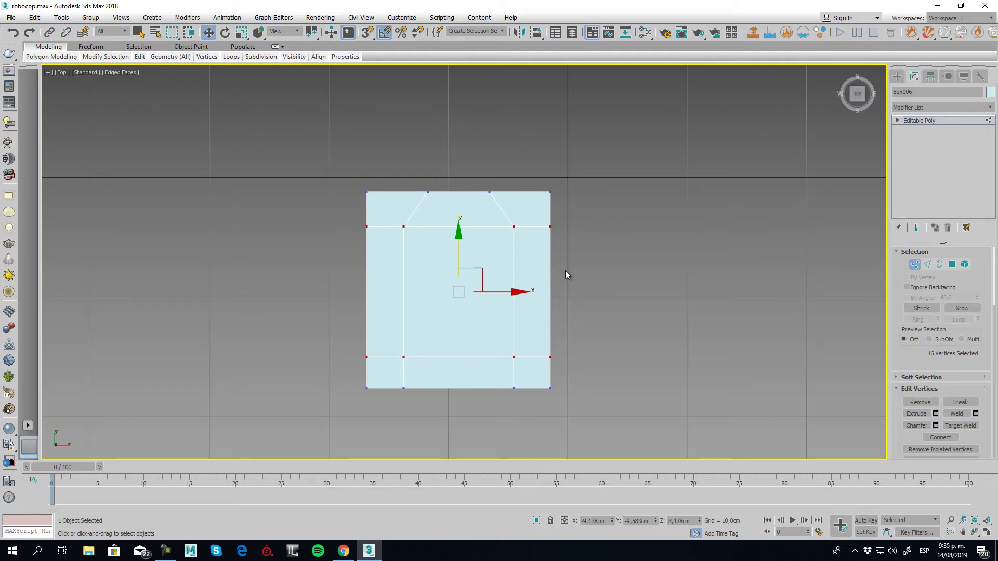
# - Extrude the narrow middle polygon of the box's rear face about 11 cm to form a heel block
pyautogui.click(953, 264)
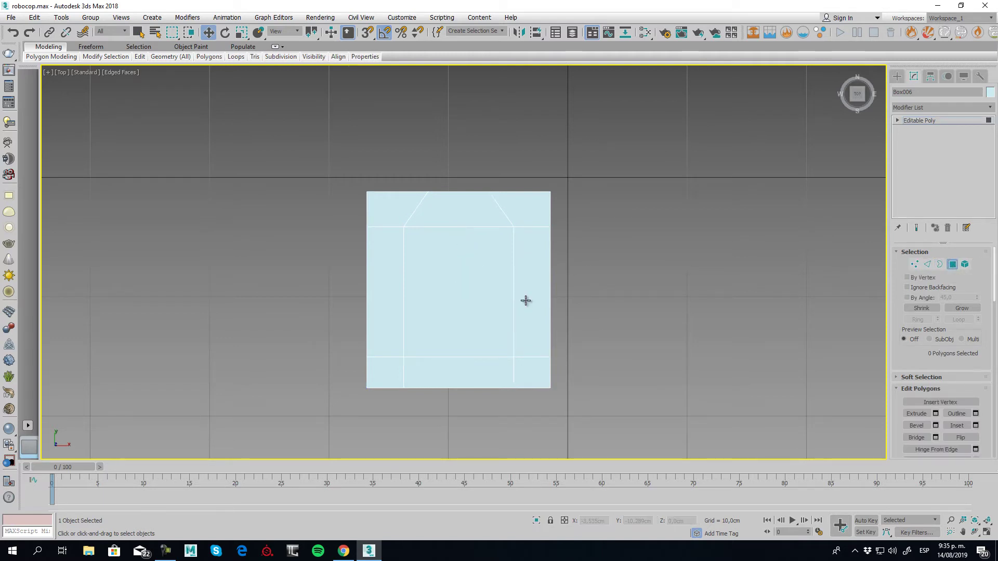
pyautogui.press('p')
pyautogui.keyDown('alt'); pyautogui.moveTo(455, 318); pyautogui.dragTo(711, 292, button='middle'); pyautogui.keyUp('alt')
pyautogui.click(421, 305)
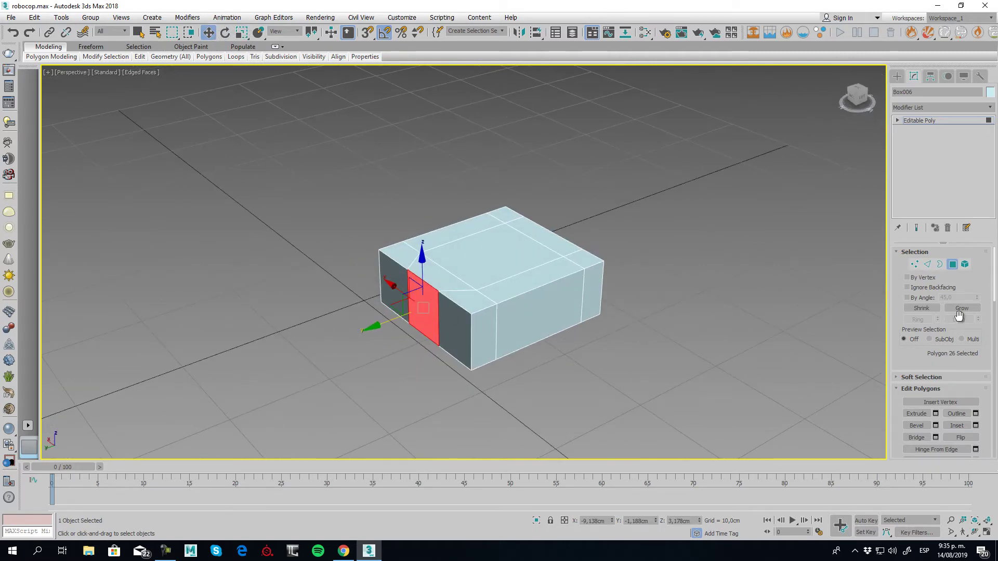
pyautogui.click(914, 414)
pyautogui.moveTo(434, 304); pyautogui.dragTo(406, 229)
pyautogui.click(208, 33)
pyautogui.keyDown('alt'); pyautogui.moveTo(518, 258); pyautogui.dragTo(525, 291, button='middle'); pyautogui.keyUp('alt')
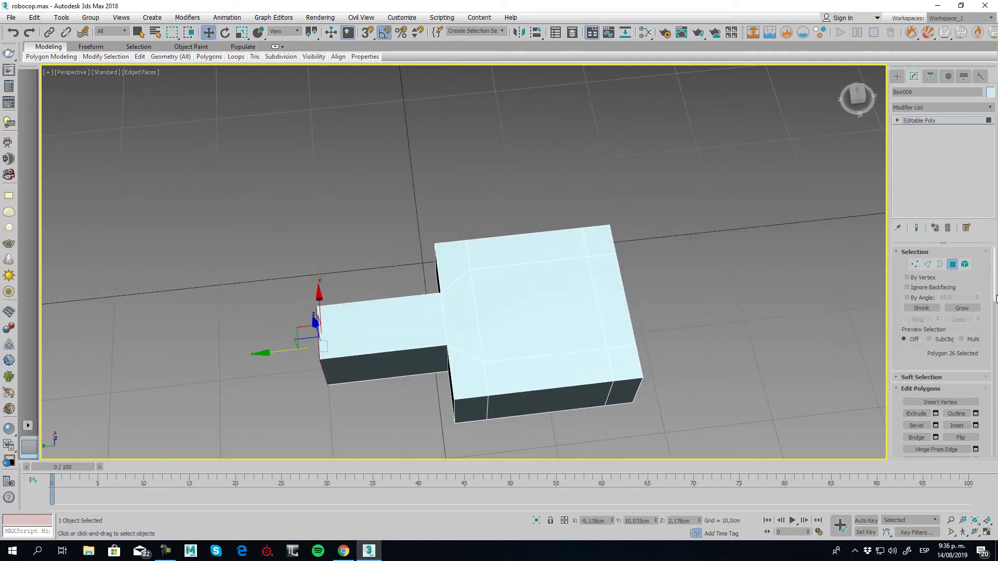
# - Connect the four long edges of the heel block with one edge loop across its middle
pyautogui.click(929, 265)
pyautogui.keyDown('alt'); pyautogui.moveTo(475, 334); pyautogui.dragTo(372, 251, button='middle'); pyautogui.keyUp('alt')
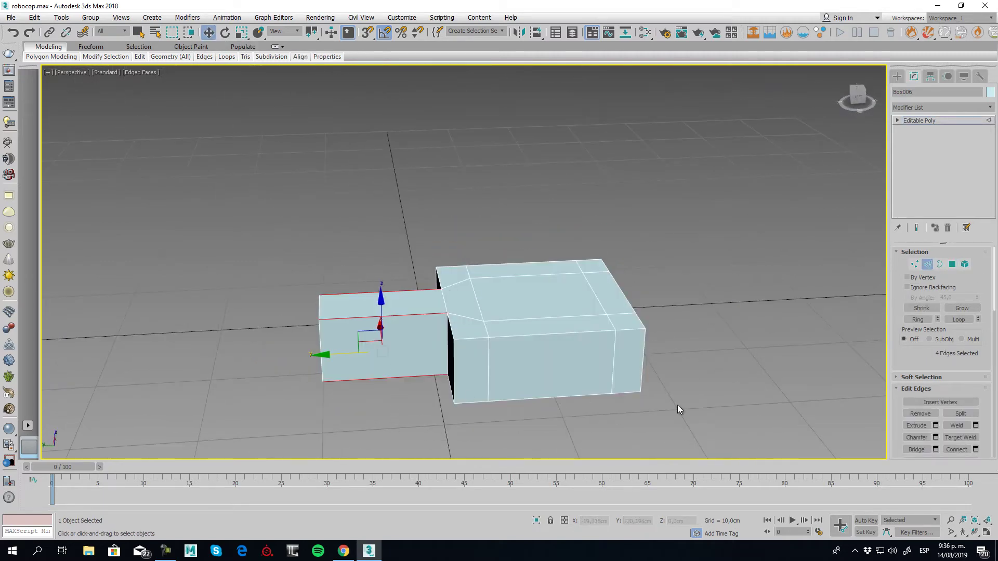
pyautogui.click(957, 450)
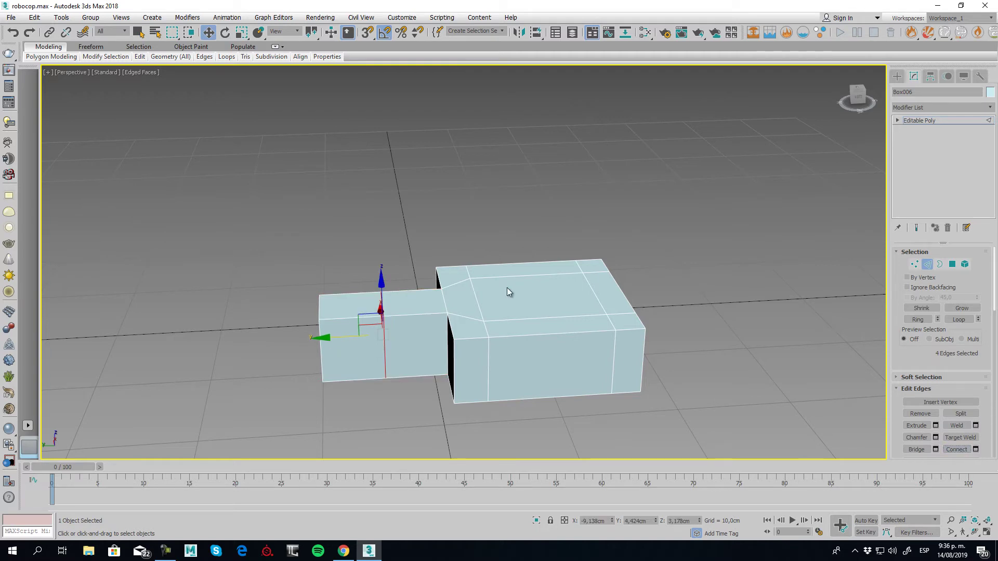
# - Target-weld the two upper end corners of the heel block to the lower corners beneath them, forming a sloped end
pyautogui.click(915, 264)
pyautogui.keyDown('alt'); pyautogui.moveTo(413, 298); pyautogui.dragTo(361, 282, button='middle'); pyautogui.keyUp('alt')
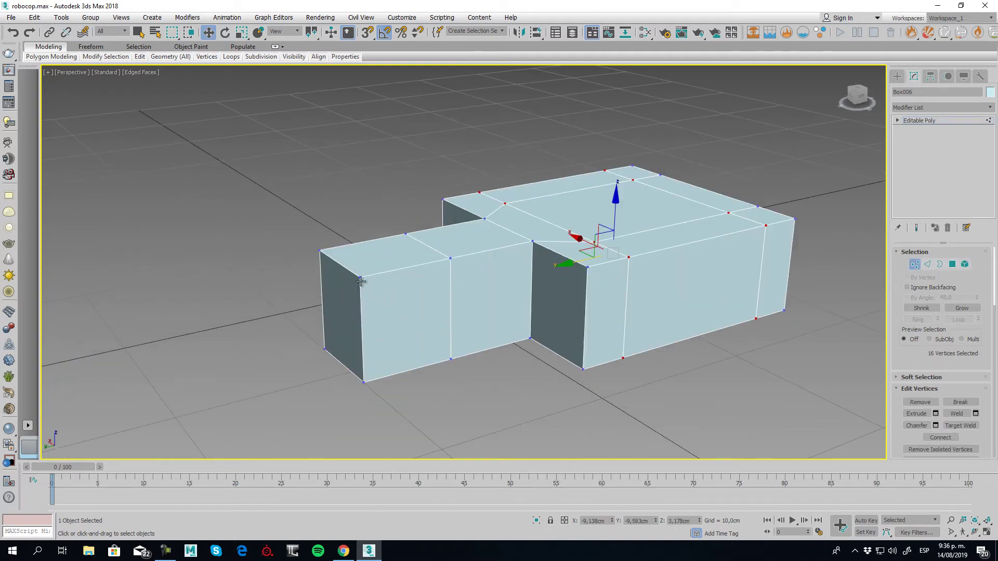
pyautogui.click(360, 280)
pyautogui.click(960, 426)
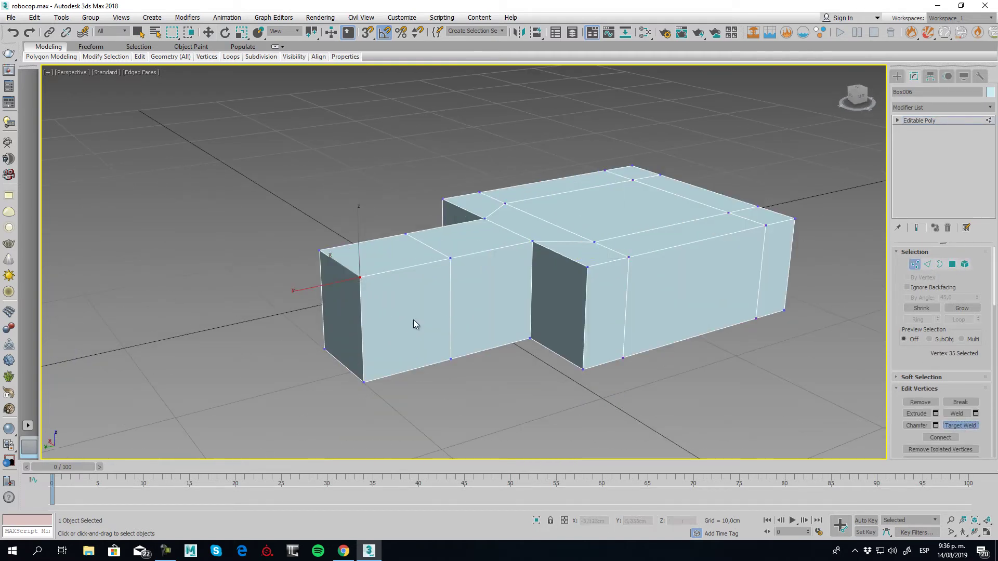
pyautogui.click(364, 382)
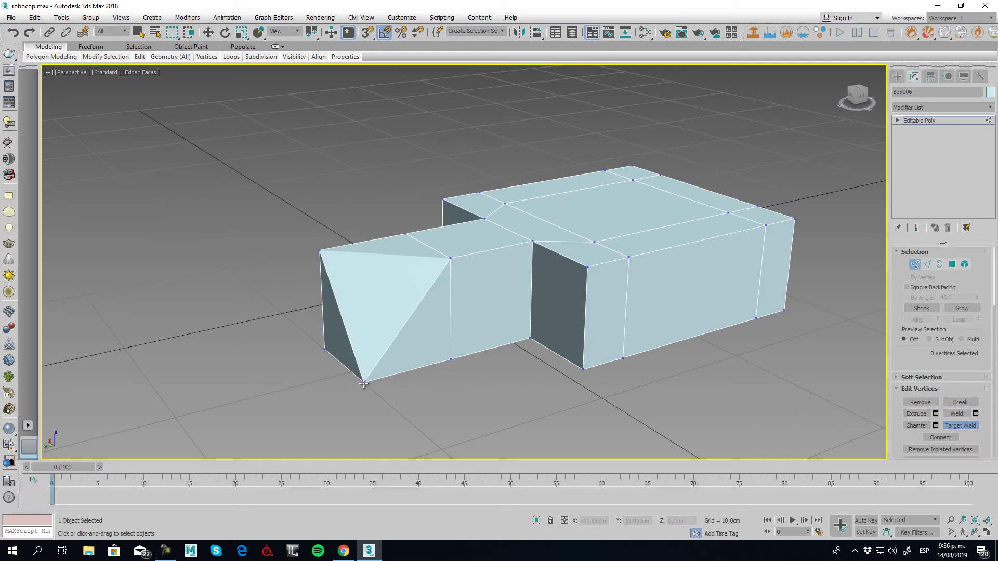
pyautogui.click(324, 350)
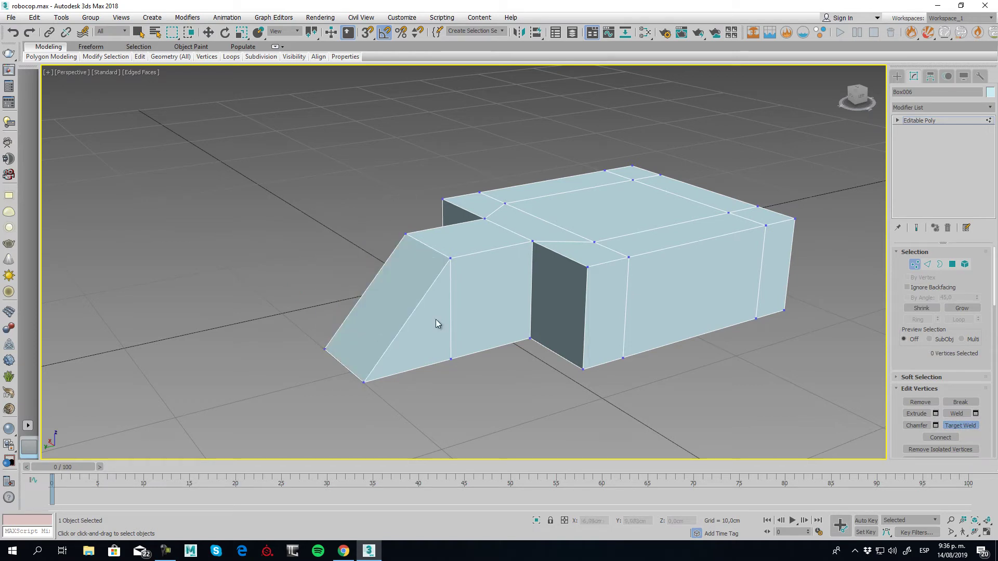
pyautogui.click(915, 266)
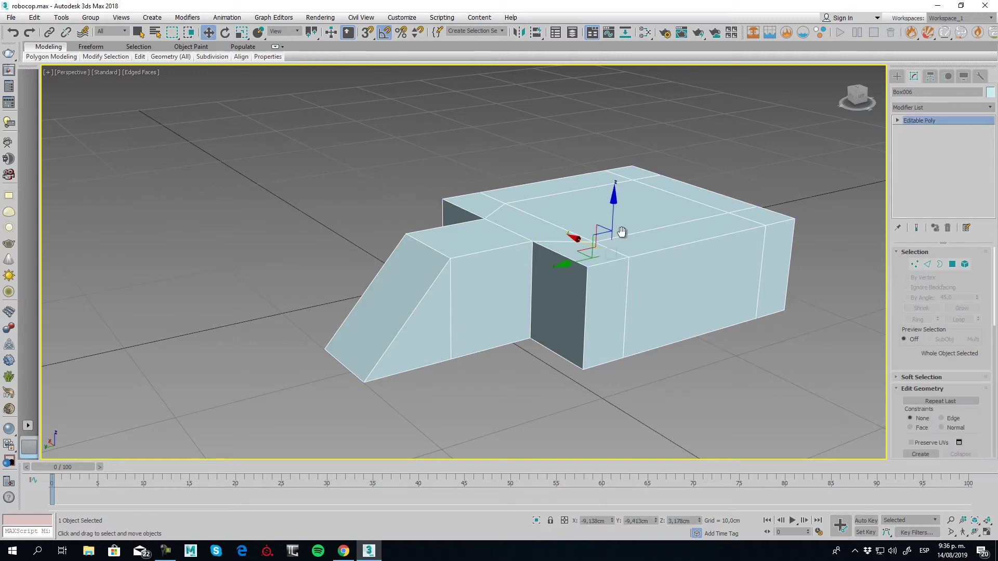
# - Extrude the box's large central top polygon upward and lower its top face to a height of about 13.7 cm
pyautogui.moveTo(621, 231); pyautogui.dragTo(578, 247, button='middle')
pyautogui.click(953, 264)
pyautogui.click(570, 227)
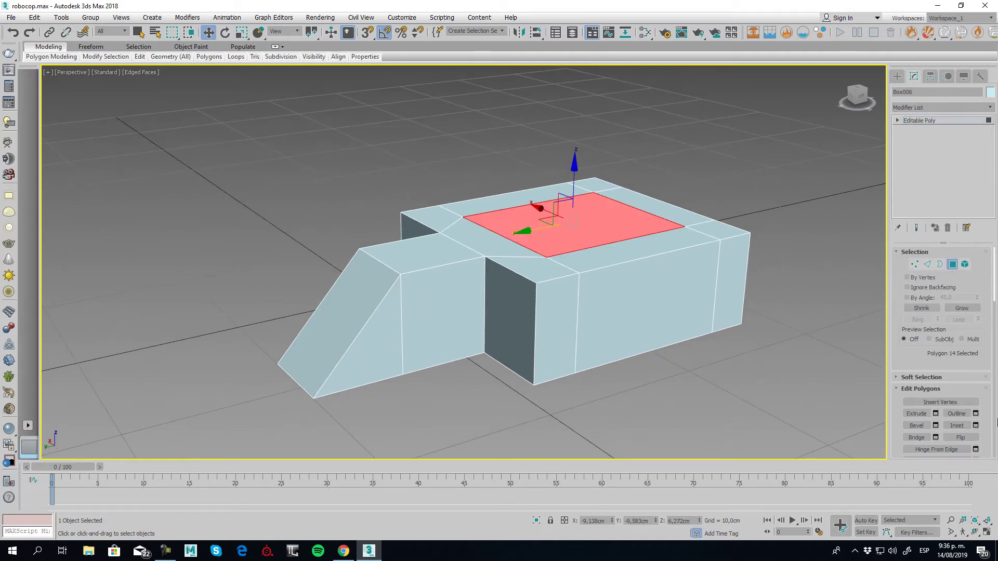
pyautogui.click(917, 413)
pyautogui.moveTo(570, 221); pyautogui.dragTo(575, 154)
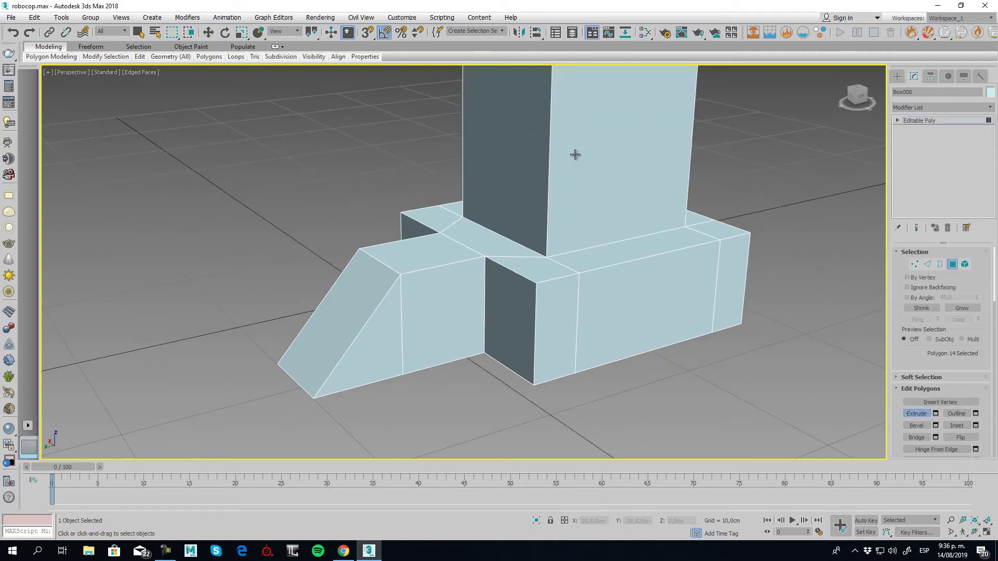
pyautogui.click(917, 413)
pyautogui.scroll(-6, 541, 305)
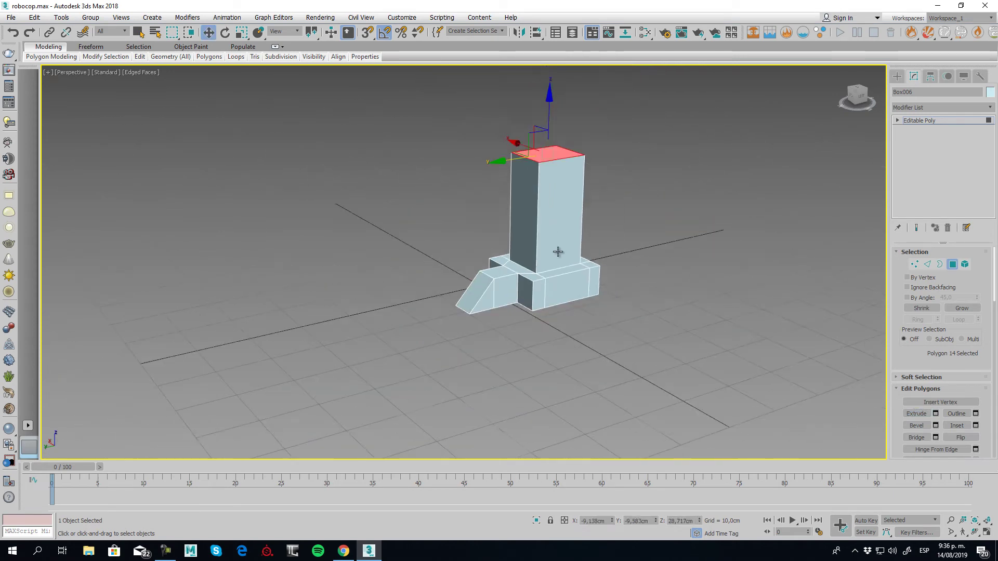
pyautogui.moveTo(550, 118); pyautogui.dragTo(560, 190)
# - Unhide all objects to bring the leg and toes back around the new foot base
pyautogui.rightClick(585, 229)
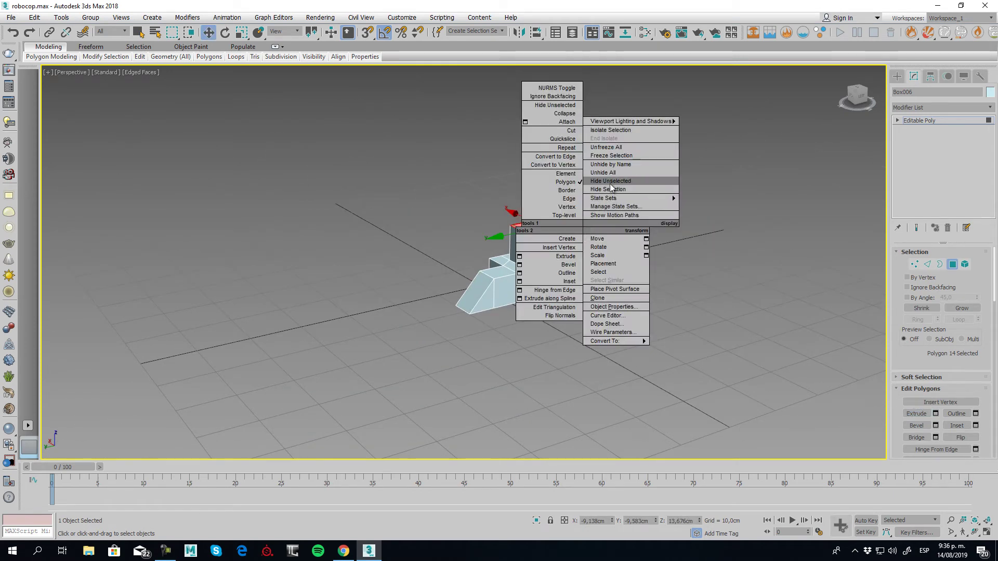
pyautogui.click(606, 172)
pyautogui.keyDown('alt'); pyautogui.moveTo(607, 171); pyautogui.dragTo(524, 279, button='middle'); pyautogui.keyUp('alt')
pyautogui.scroll(-3, 601, 276)
pyautogui.scroll(5, 524, 280)
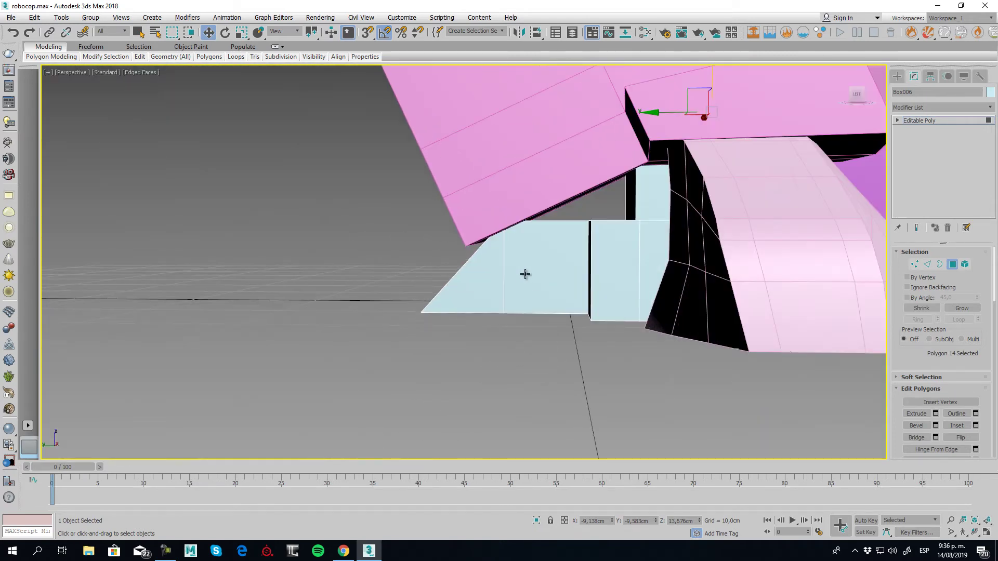
# - In the Left view, move the two upper vertices of the heel's slope down and back to the pink leg's lower rear corner
pyautogui.press('l')
pyautogui.scroll(3, 433, 288)
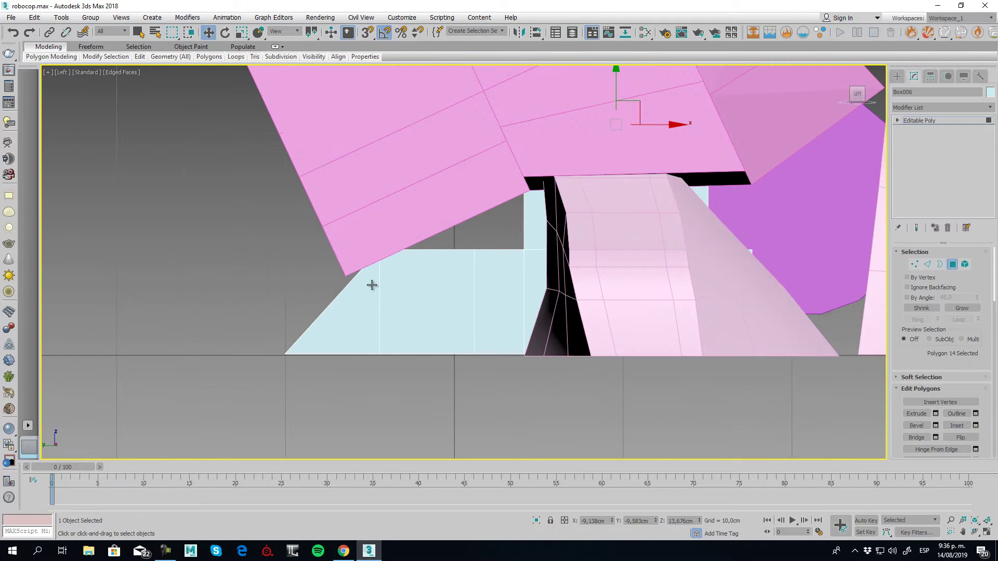
pyautogui.click(915, 264)
pyautogui.moveTo(318, 200); pyautogui.dragTo(401, 270)
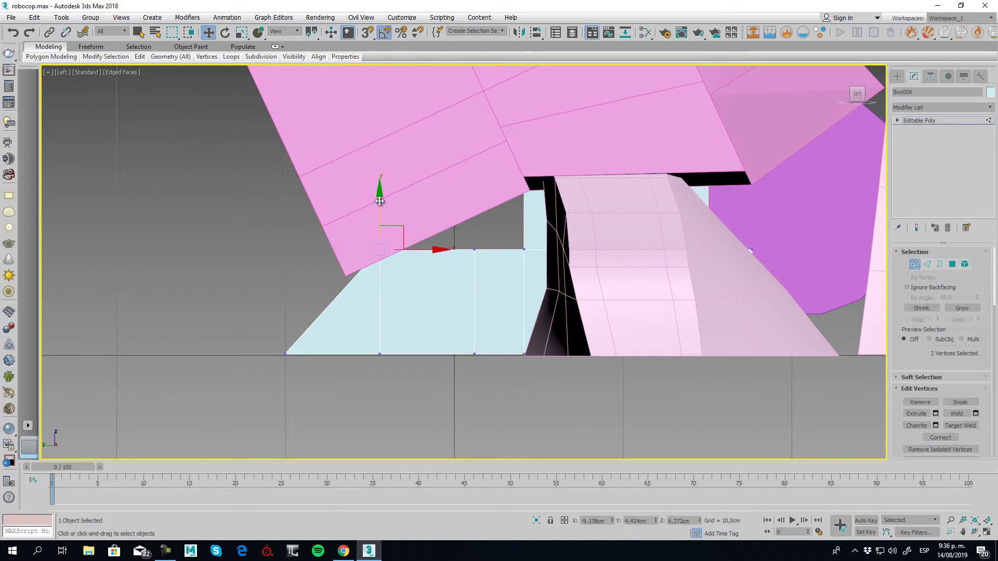
pyautogui.moveTo(380, 202); pyautogui.dragTo(371, 257)
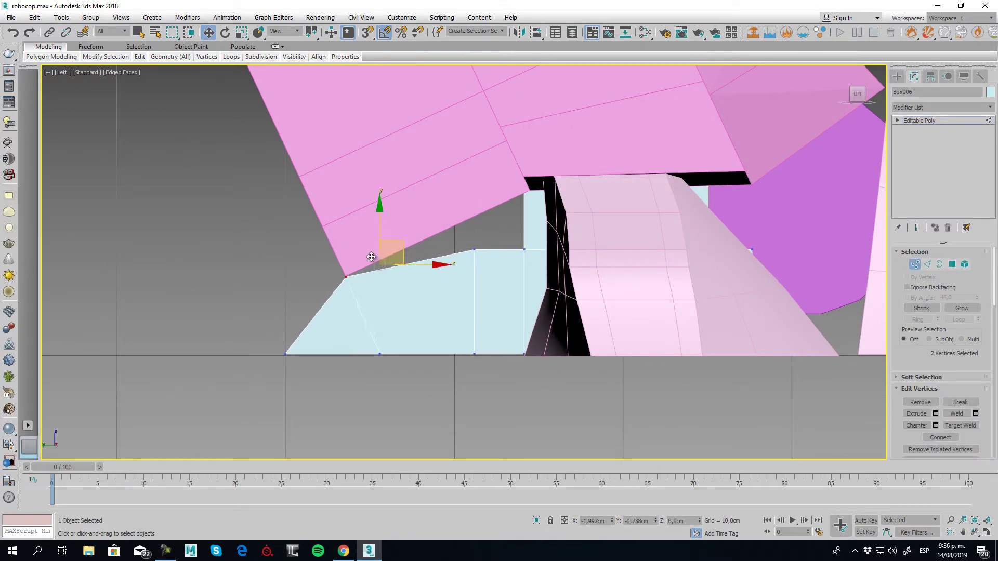
# - Raise the foot base's upper vertices to a height of about 8 cm so the heel top follows the pink leg's underside
pyautogui.moveTo(442, 226); pyautogui.dragTo(489, 258)
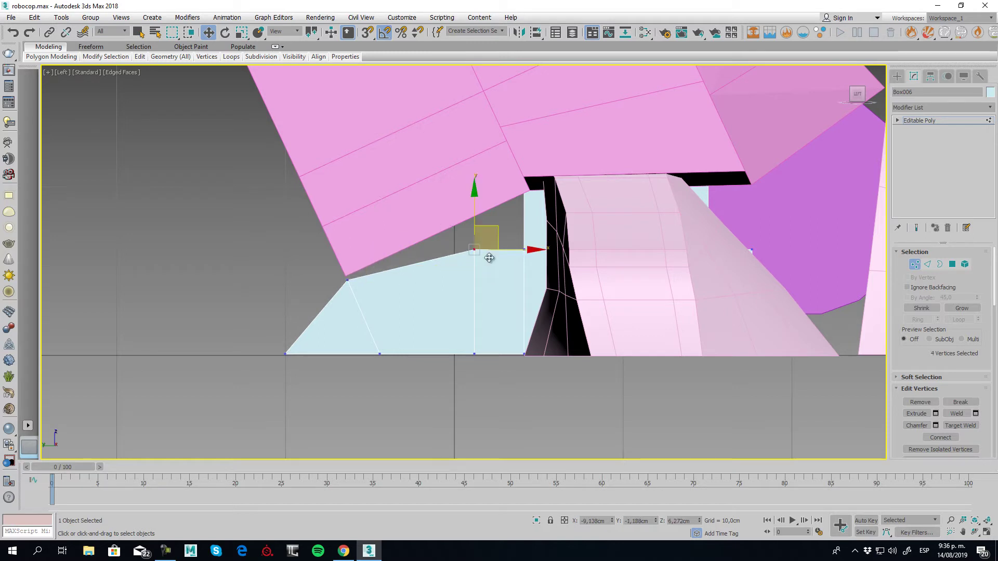
pyautogui.moveTo(818, 266); pyautogui.dragTo(818, 266)
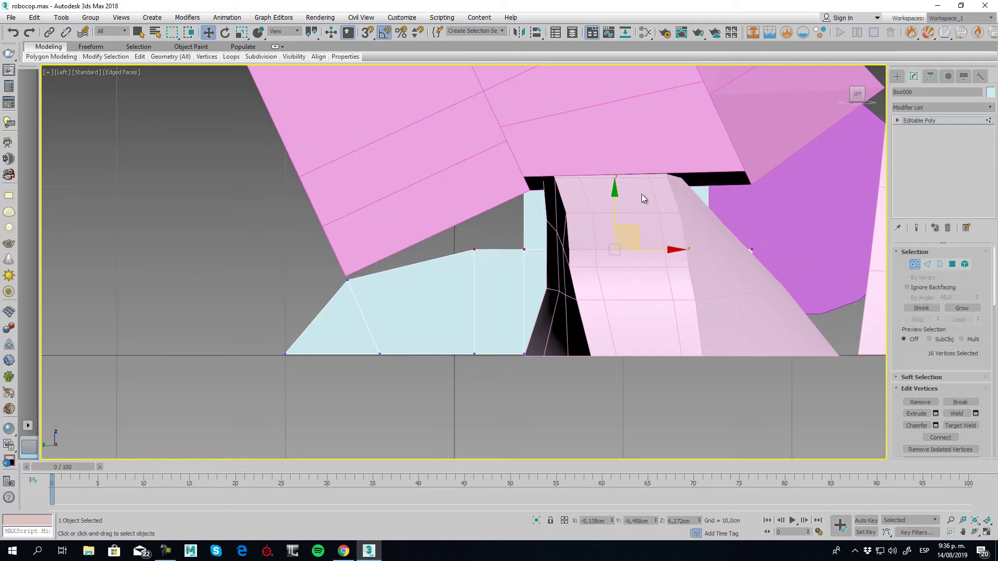
pyautogui.moveTo(615, 209); pyautogui.dragTo(615, 178)
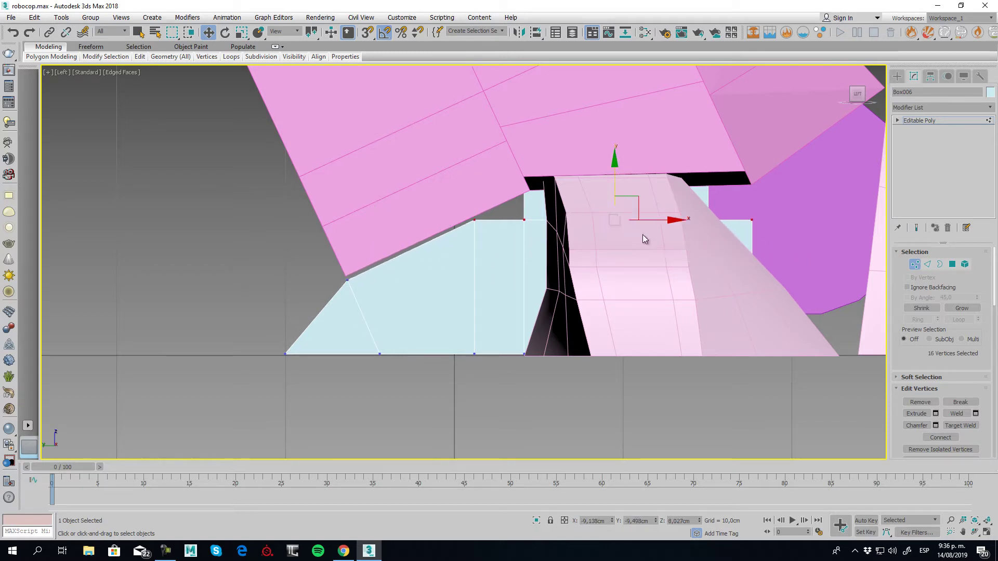
pyautogui.click(919, 264)
pyautogui.scroll(-5, 554, 210)
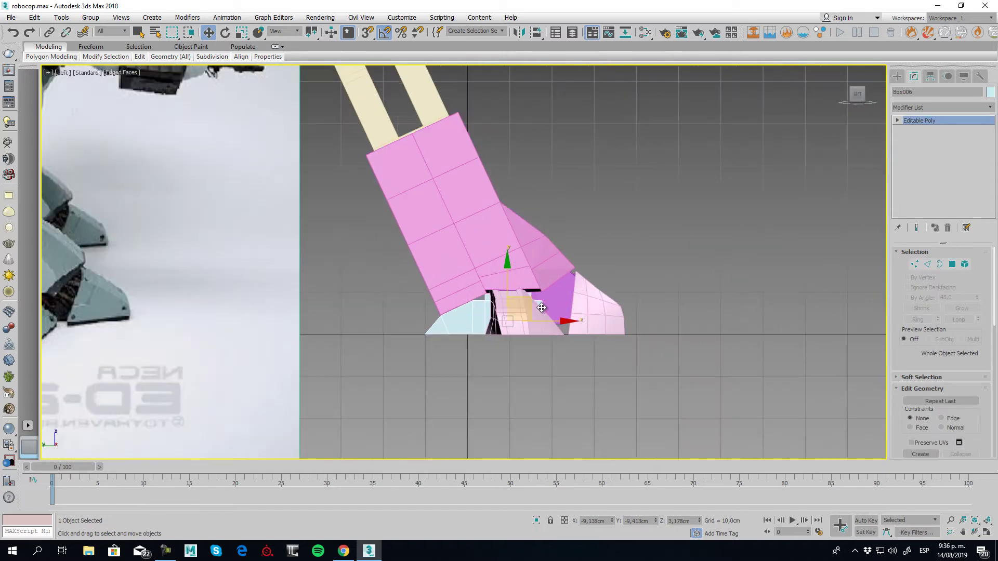
pyautogui.press('p')
pyautogui.keyDown('alt'); pyautogui.moveTo(541, 308); pyautogui.dragTo(567, 242, button='middle'); pyautogui.keyUp('alt')
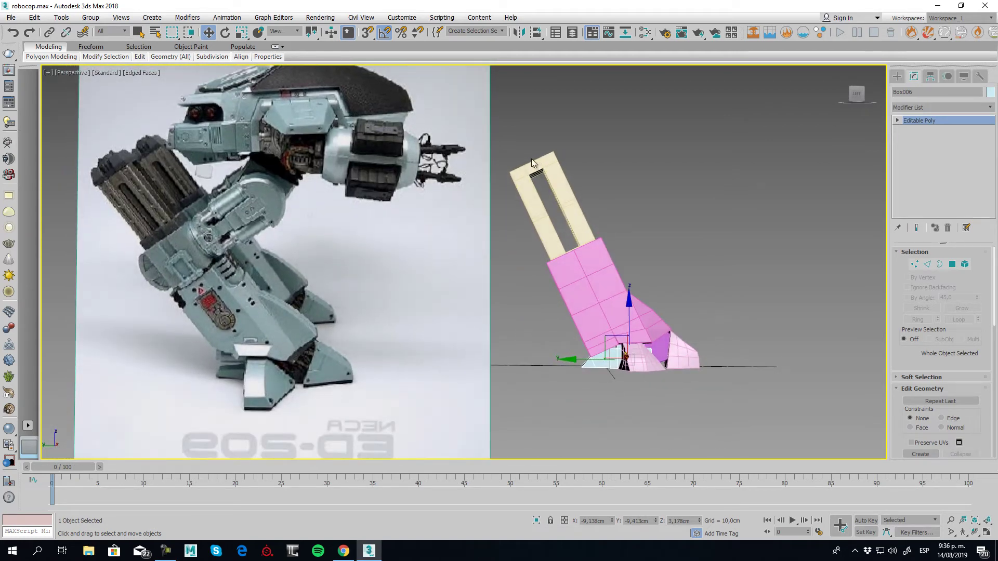
# - Inset the nine polygons on the upper end face of the cream leg block as one group
pyautogui.keyDown('alt'); pyautogui.moveTo(546, 160); pyautogui.dragTo(553, 195, button='middle'); pyautogui.keyUp('alt')
pyautogui.click(552, 196)
pyautogui.click(952, 264)
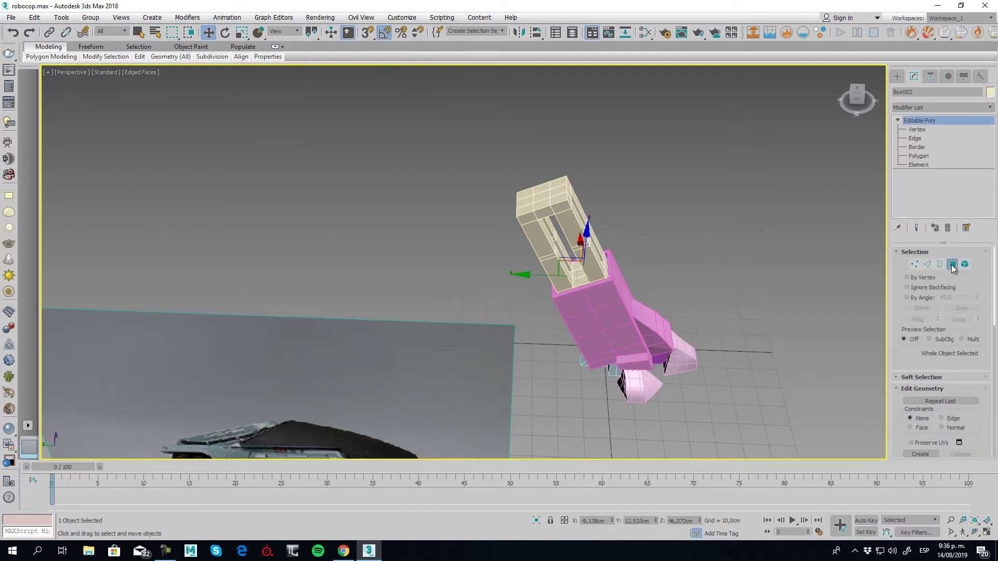
pyautogui.scroll(5, 532, 182)
pyautogui.click(519, 223)
pyautogui.keyDown('ctrl'); pyautogui.click(560, 210); pyautogui.keyUp('ctrl')
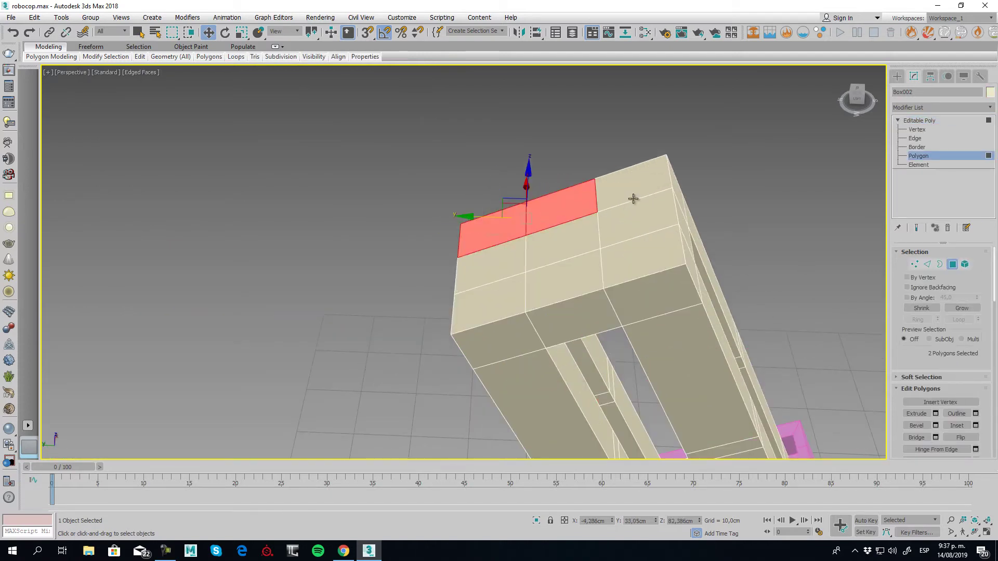
pyautogui.keyDown('ctrl'); pyautogui.click(632, 198); pyautogui.keyUp('ctrl')
pyautogui.keyDown('ctrl'); pyautogui.click(637, 233); pyautogui.keyUp('ctrl')
pyautogui.keyDown('ctrl'); pyautogui.click(632, 256); pyautogui.keyUp('ctrl')
pyautogui.keyDown('ctrl'); pyautogui.click(569, 247); pyautogui.keyUp('ctrl')
pyautogui.keyDown('ctrl'); pyautogui.click(562, 284); pyautogui.keyUp('ctrl')
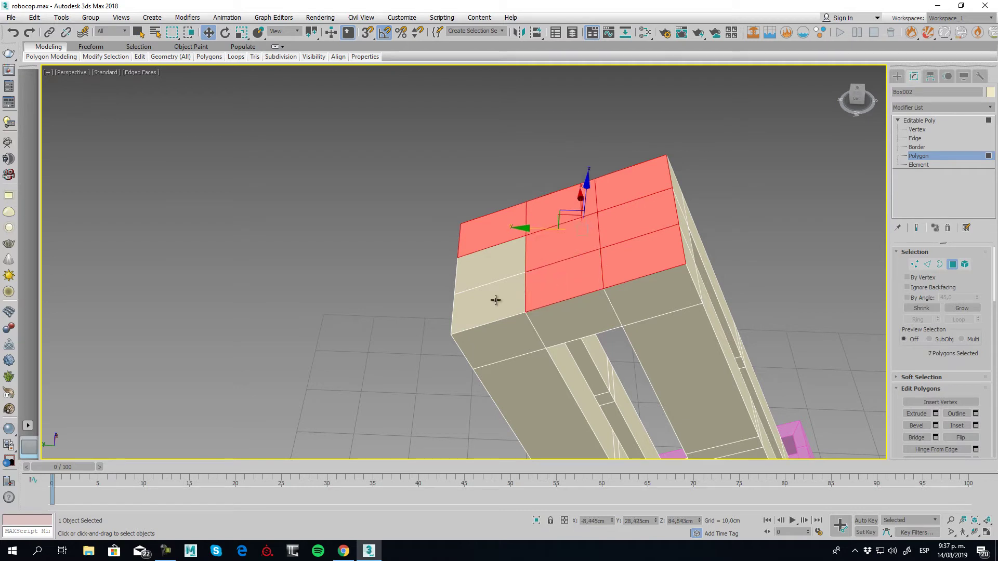
pyautogui.keyDown('ctrl'); pyautogui.click(494, 299); pyautogui.keyUp('ctrl')
pyautogui.keyDown('ctrl'); pyautogui.click(514, 265); pyautogui.keyUp('ctrl')
pyautogui.click(957, 425)
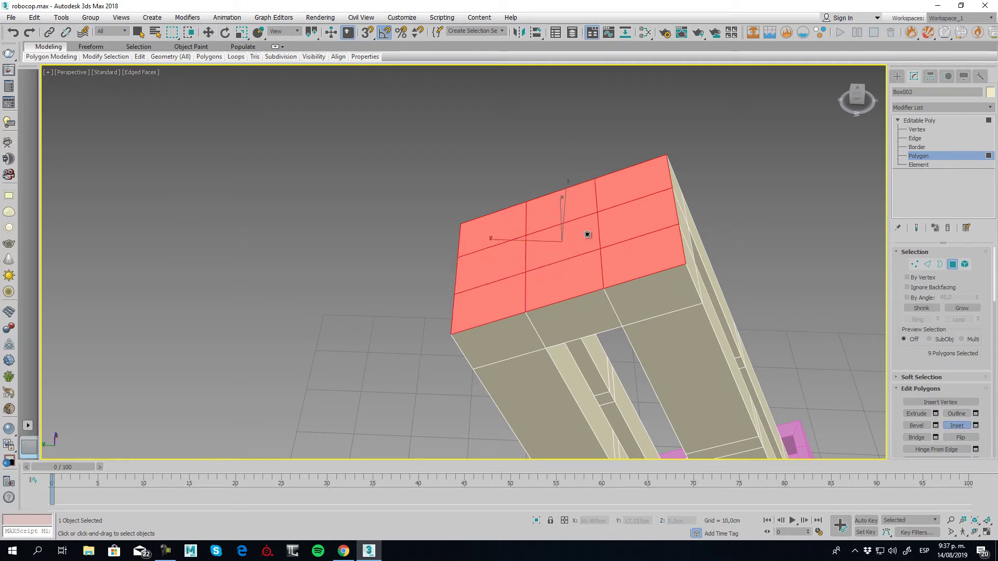
pyautogui.moveTo(586, 231); pyautogui.dragTo(616, 233)
# - Extrude the nine inset polygons outward to form a raised, narrower cap on the cream block
pyautogui.click(916, 414)
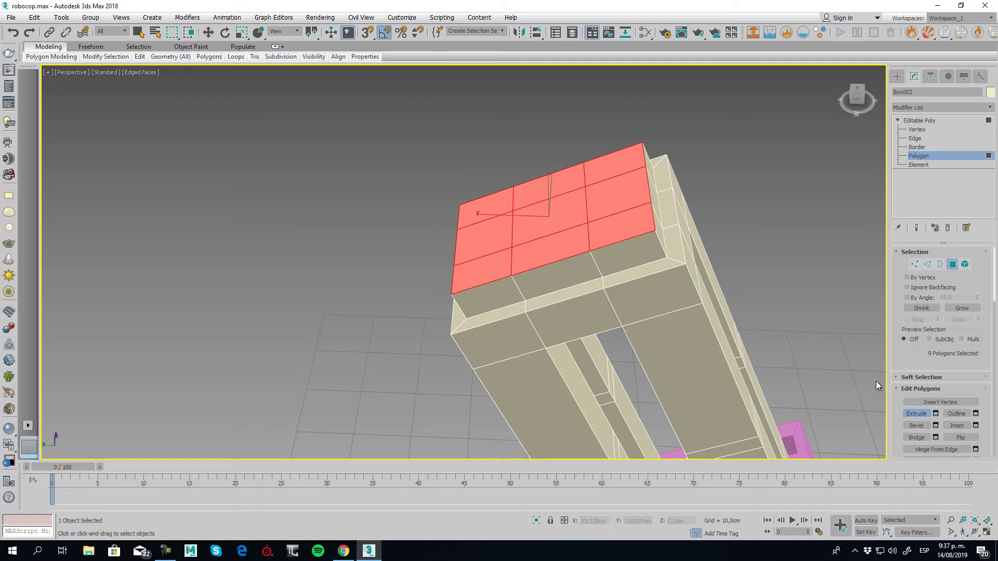
pyautogui.click(920, 417)
pyautogui.keyDown('alt'); pyautogui.moveTo(813, 386); pyautogui.dragTo(421, 292, button='middle'); pyautogui.keyUp('alt')
pyautogui.scroll(-4, 678, 339)
pyautogui.scroll(4, 618, 234)
pyautogui.keyDown('alt'); pyautogui.moveTo(628, 232); pyautogui.dragTo(612, 260, button='middle'); pyautogui.keyUp('alt')
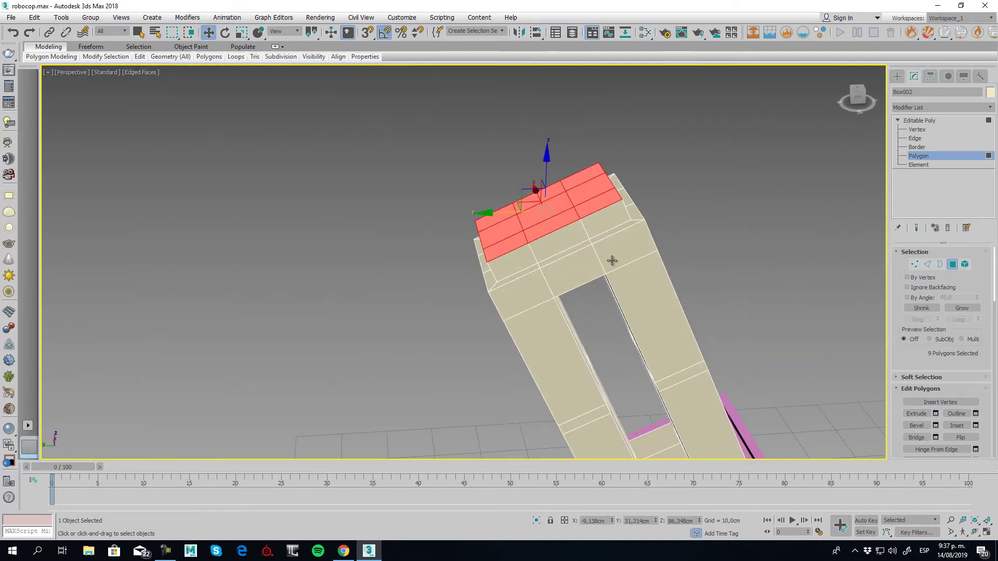
# - Extrude the central polygon of the cream block's cap slightly outward to add a small second tier
pyautogui.click(542, 208)
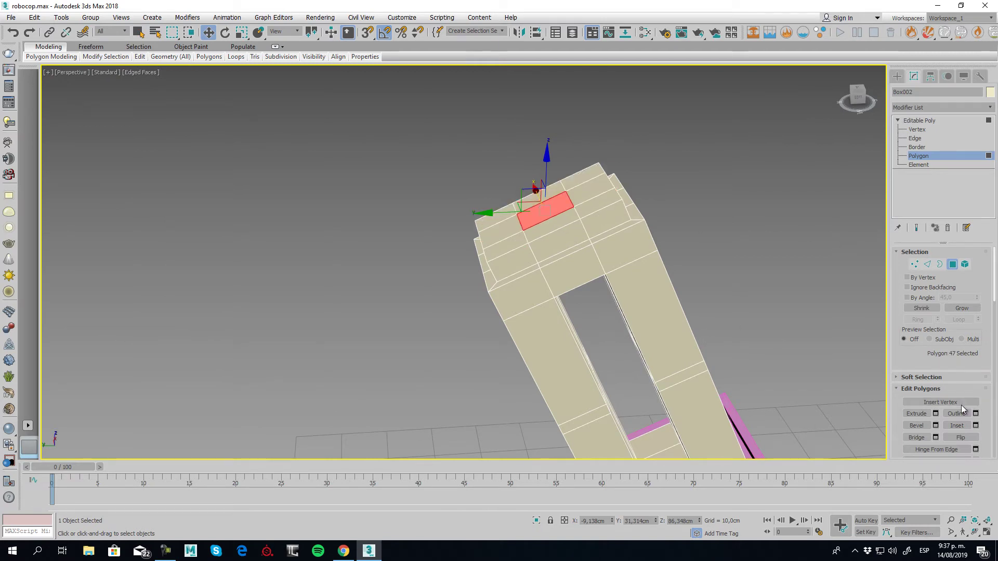
pyautogui.click(916, 413)
pyautogui.moveTo(553, 196); pyautogui.dragTo(547, 185)
pyautogui.press('w')
pyautogui.scroll(-8, 651, 357)
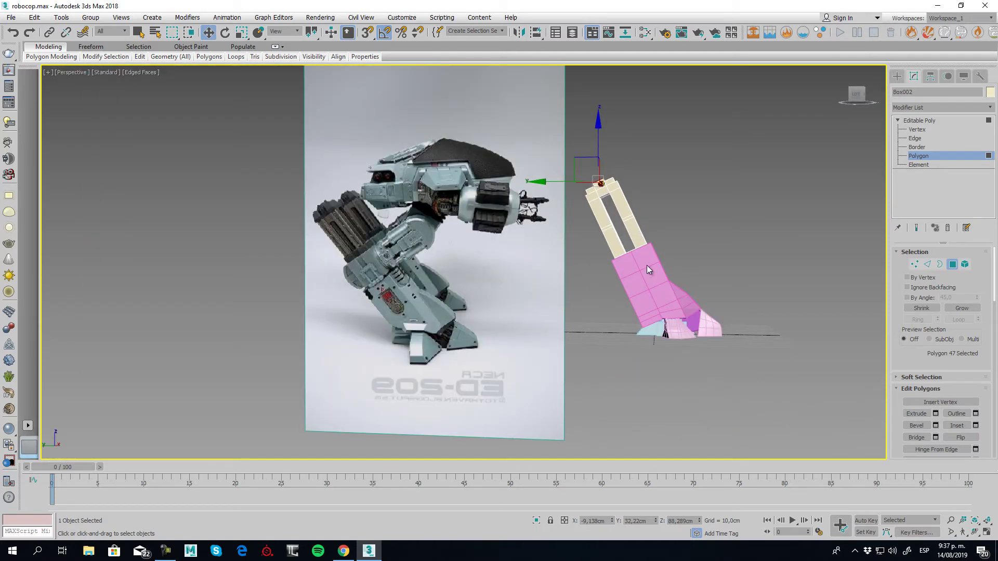
pyautogui.keyDown('alt'); pyautogui.moveTo(669, 308); pyautogui.dragTo(672, 309, button='middle'); pyautogui.keyUp('alt')
pyautogui.keyDown('alt'); pyautogui.moveTo(743, 233); pyautogui.dragTo(734, 232, button='middle'); pyautogui.keyUp('alt')
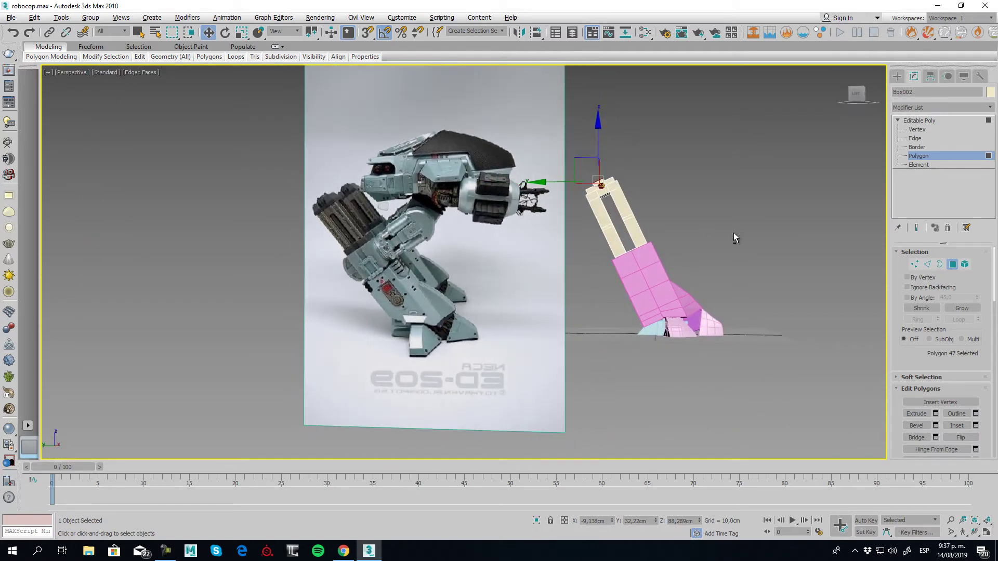
# - In the Left view, move the reference image plane horizontally away from the leg to Y of about 112.8 cm
pyautogui.press('l')
pyautogui.scroll(-3, 633, 274)
pyautogui.moveTo(632, 274); pyautogui.dragTo(681, 263, button='middle')
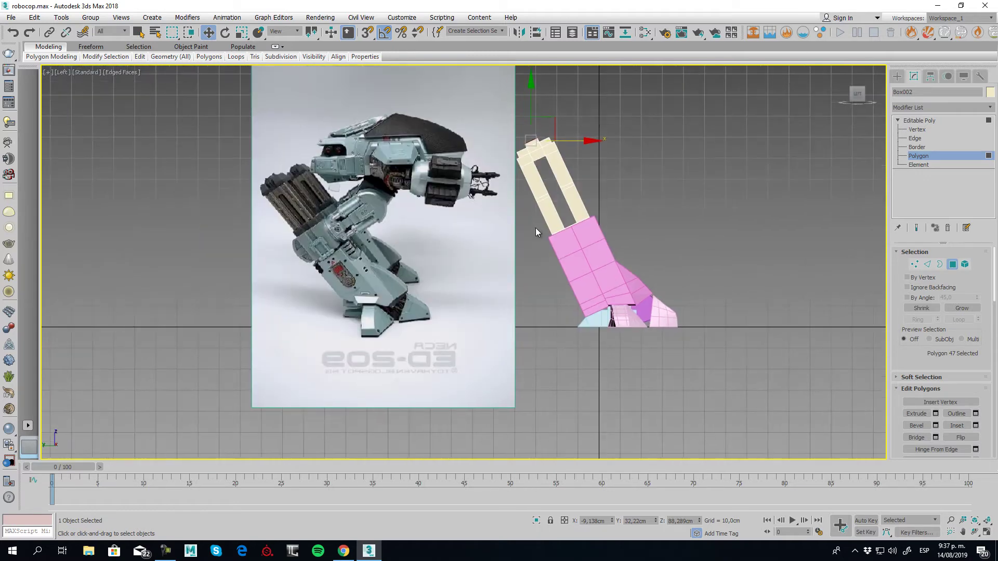
pyautogui.click(463, 213)
pyautogui.click(953, 264)
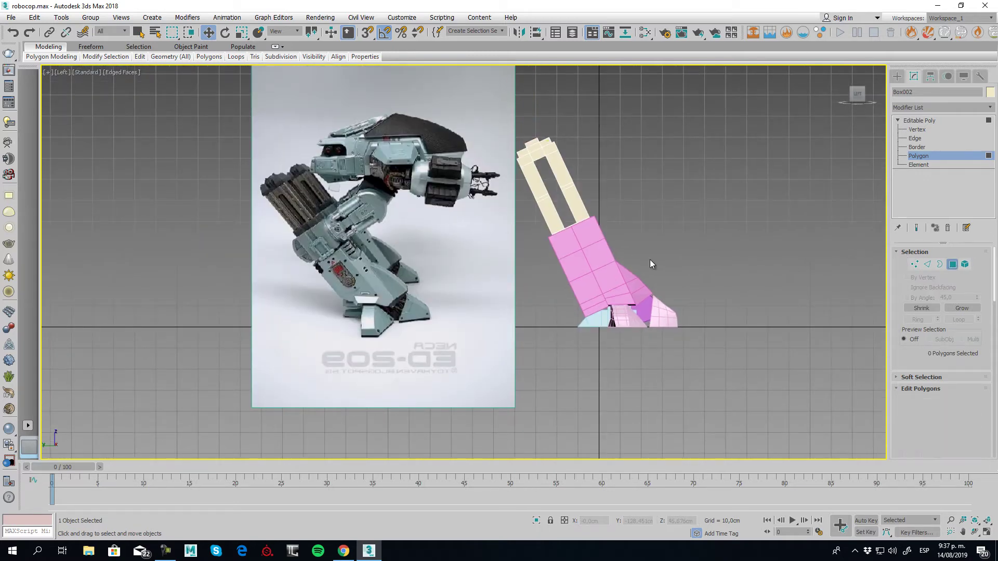
pyautogui.click(419, 196)
pyautogui.moveTo(414, 225); pyautogui.dragTo(400, 224)
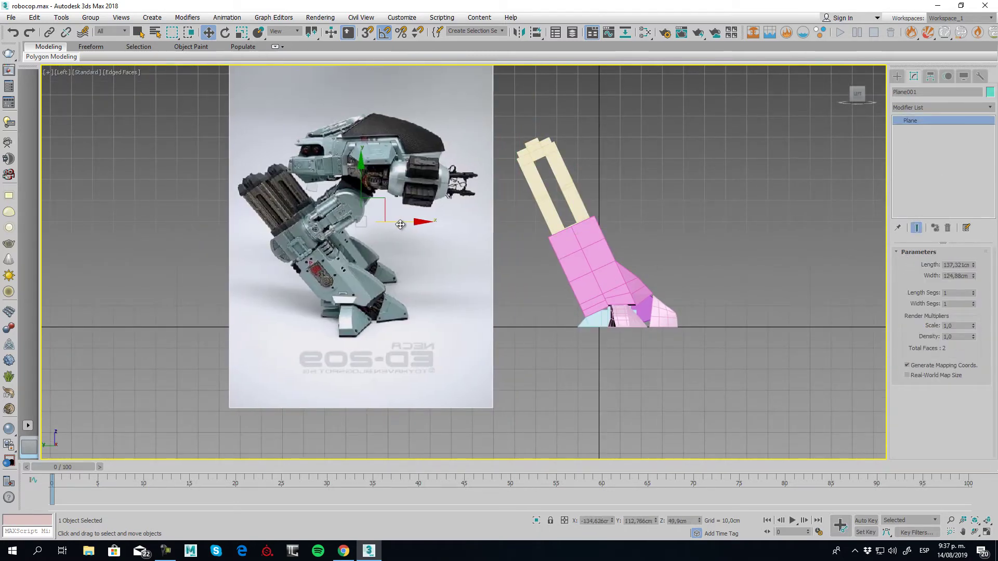
# - Create an upright box about 49.3 cm long, 18.5 cm wide and 18.5 cm high in the empty area in front of the foot
pyautogui.click(898, 76)
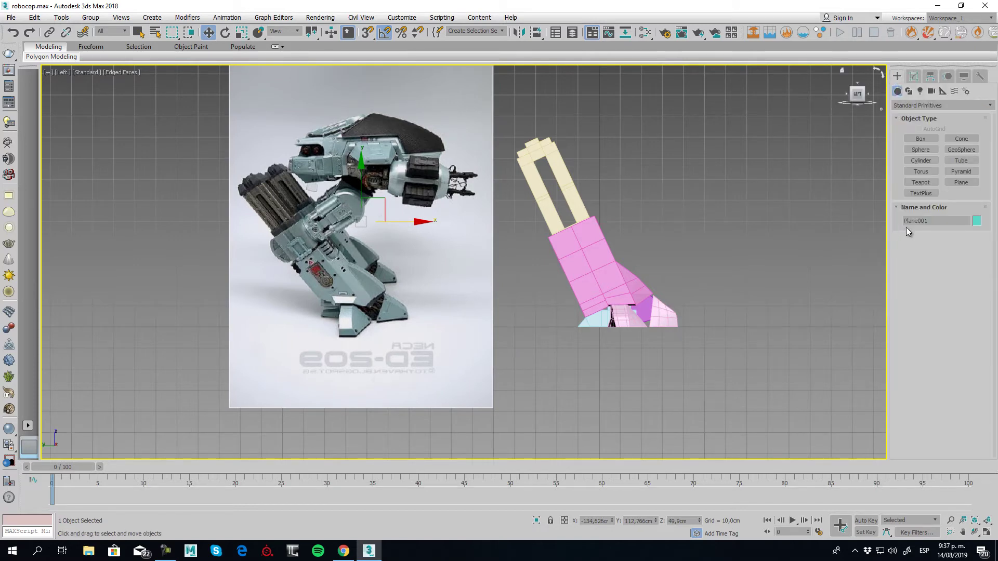
pyautogui.click(927, 141)
pyautogui.moveTo(740, 322); pyautogui.dragTo(780, 217)
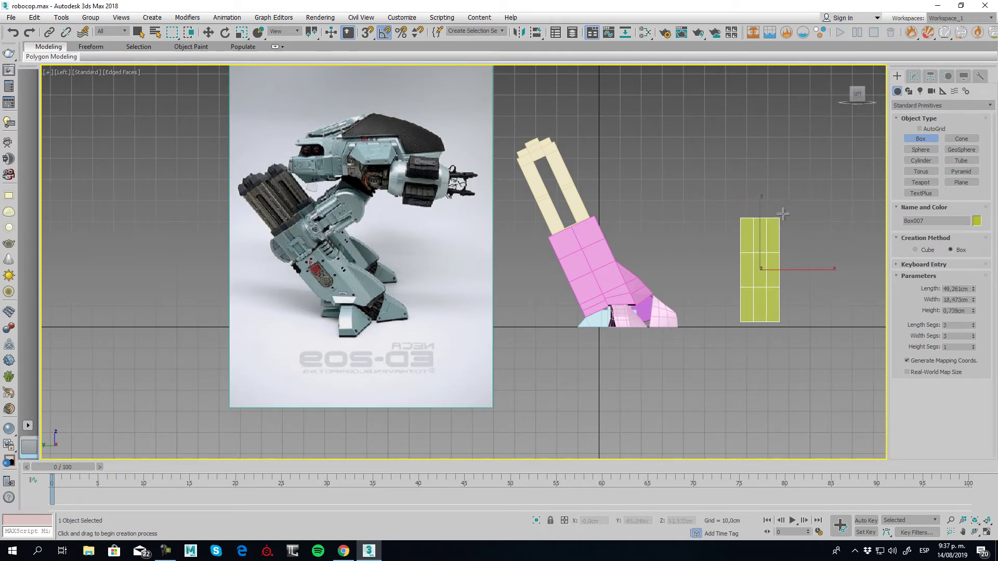
pyautogui.click(212, 35)
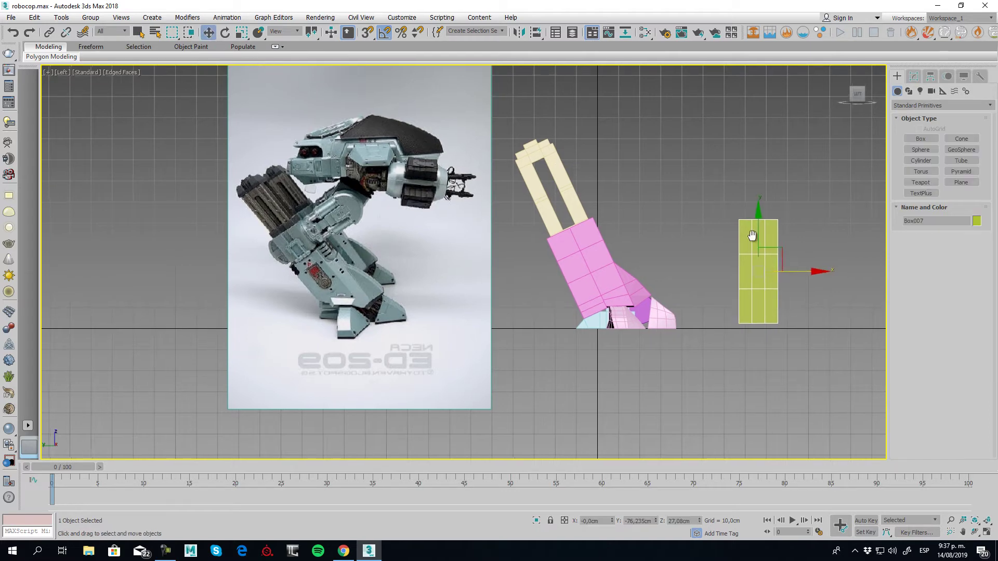
pyautogui.moveTo(753, 236); pyautogui.dragTo(740, 255, button='middle')
pyautogui.press('p')
pyautogui.keyDown('alt'); pyautogui.moveTo(831, 287); pyautogui.dragTo(774, 345, button='middle'); pyautogui.keyUp('alt')
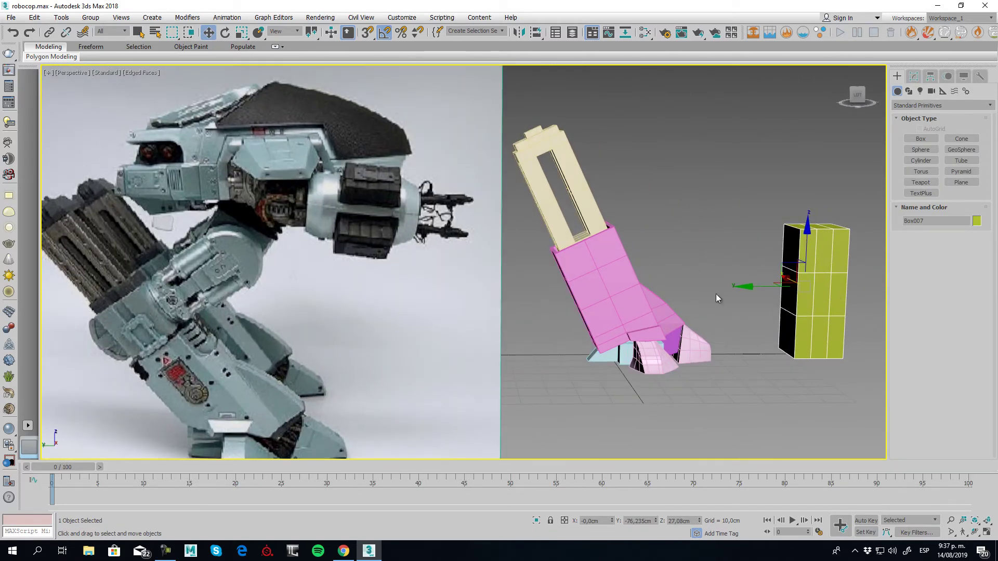
pyautogui.keyDown('alt'); pyautogui.moveTo(848, 325); pyautogui.dragTo(811, 332, button='middle'); pyautogui.keyUp('alt')
# - Center the new box's pivot on the object
pyautogui.click(930, 76)
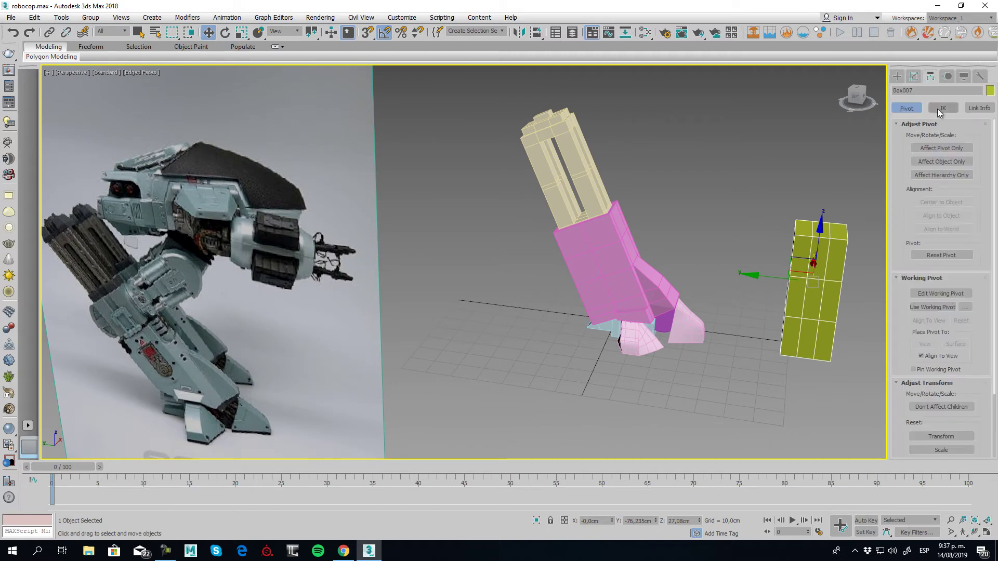
pyautogui.click(942, 148)
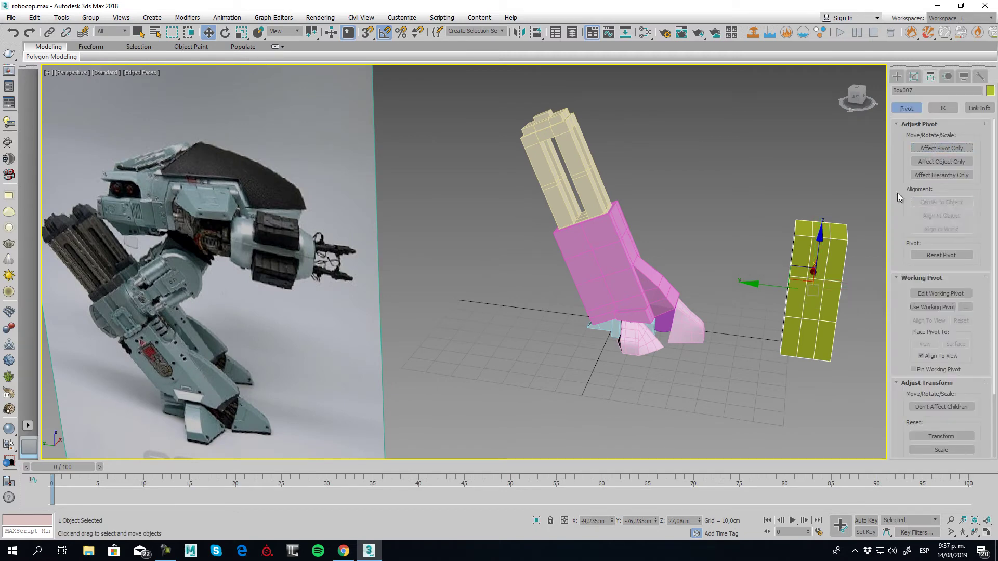
pyautogui.keyDown('alt'); pyautogui.moveTo(788, 313); pyautogui.dragTo(799, 291, button='middle'); pyautogui.keyUp('alt')
# - Rotate the new box perpendicular to the leg's tilt and position it across the cream block, just above the pink leg
pyautogui.press('l')
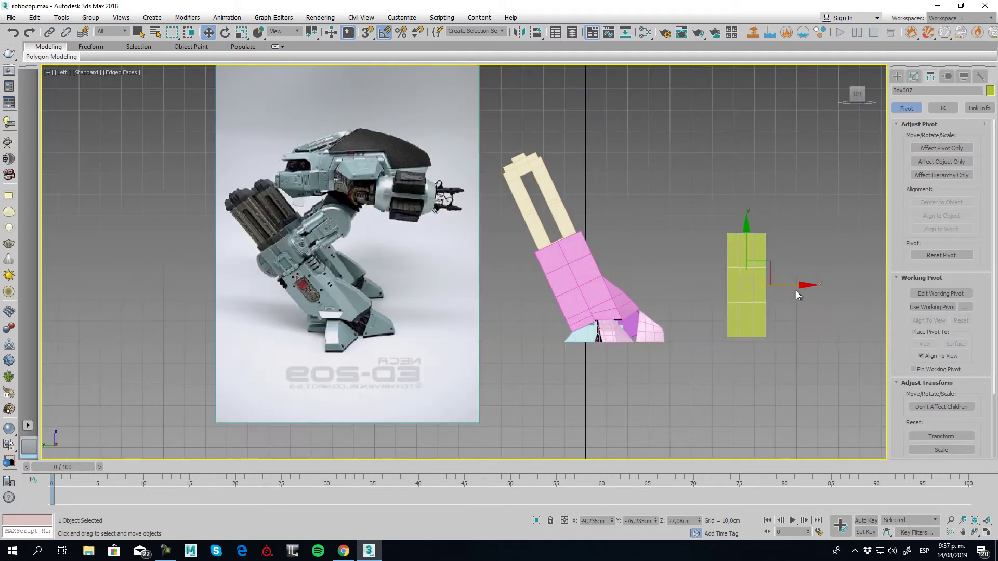
pyautogui.moveTo(702, 276); pyautogui.dragTo(662, 293, button='middle')
pyautogui.moveTo(725, 276); pyautogui.dragTo(529, 181)
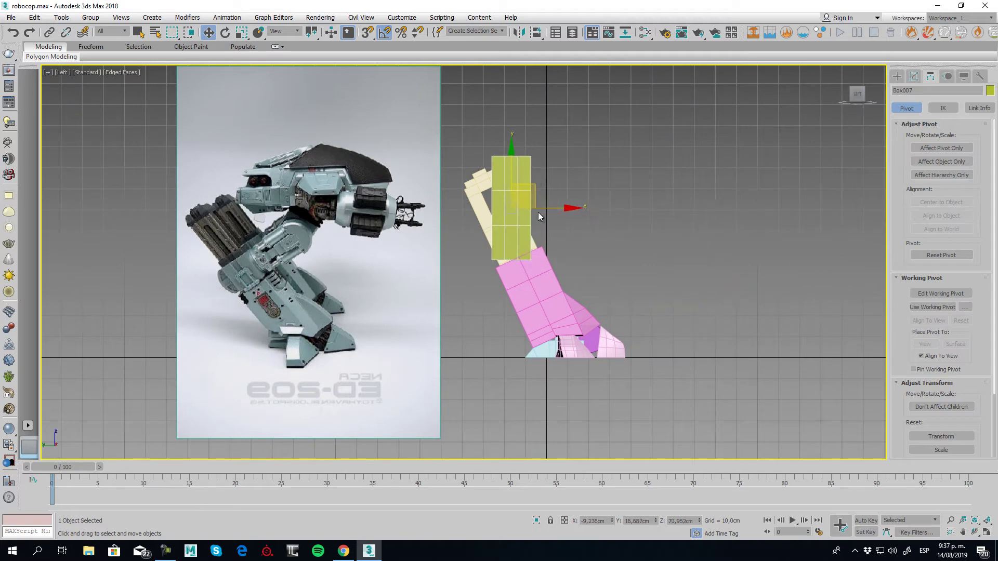
pyautogui.click(224, 32)
pyautogui.scroll(4, 528, 191)
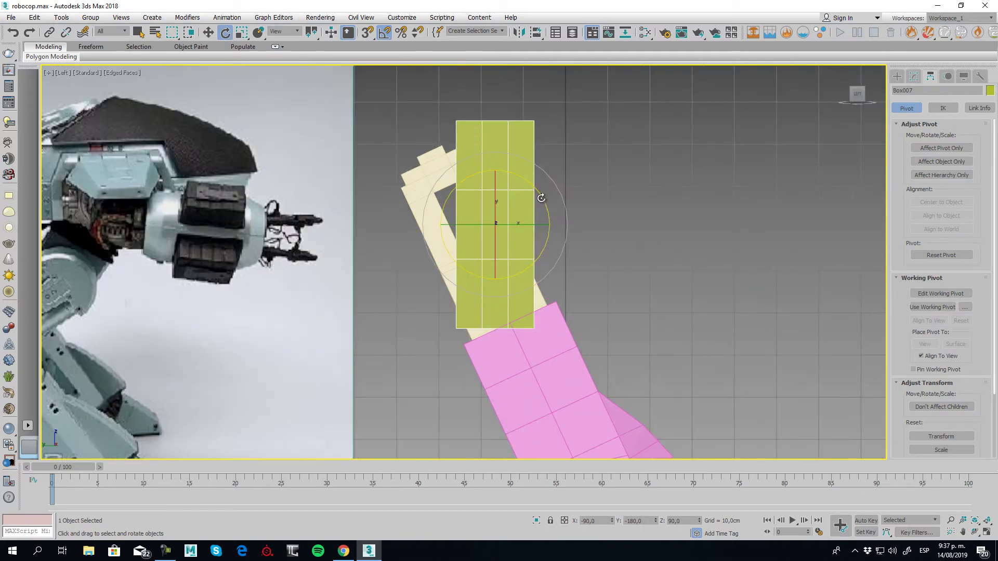
pyautogui.moveTo(541, 194); pyautogui.dragTo(565, 241)
pyautogui.click(209, 33)
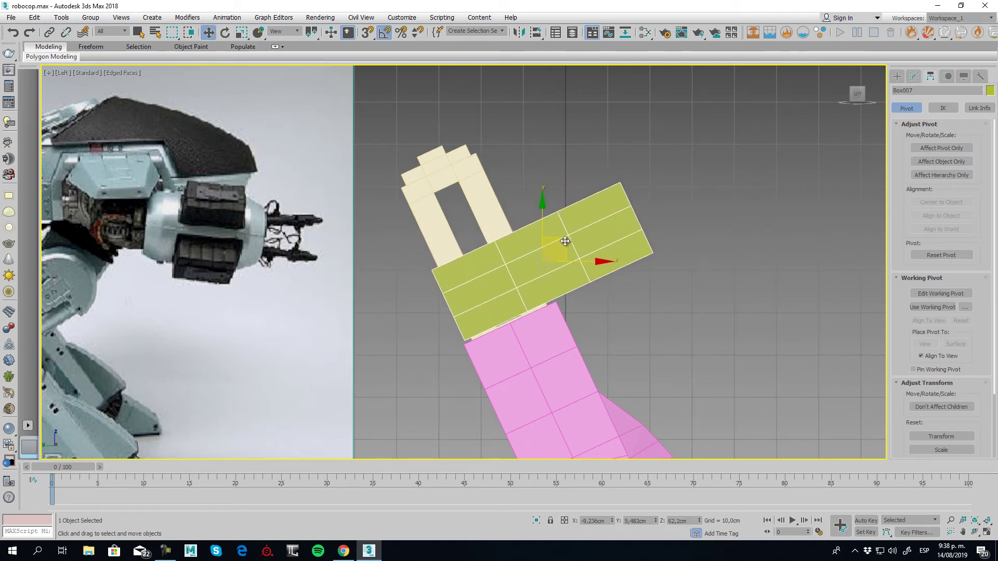
pyautogui.moveTo(529, 273); pyautogui.dragTo(574, 297, button='middle')
pyautogui.press('p')
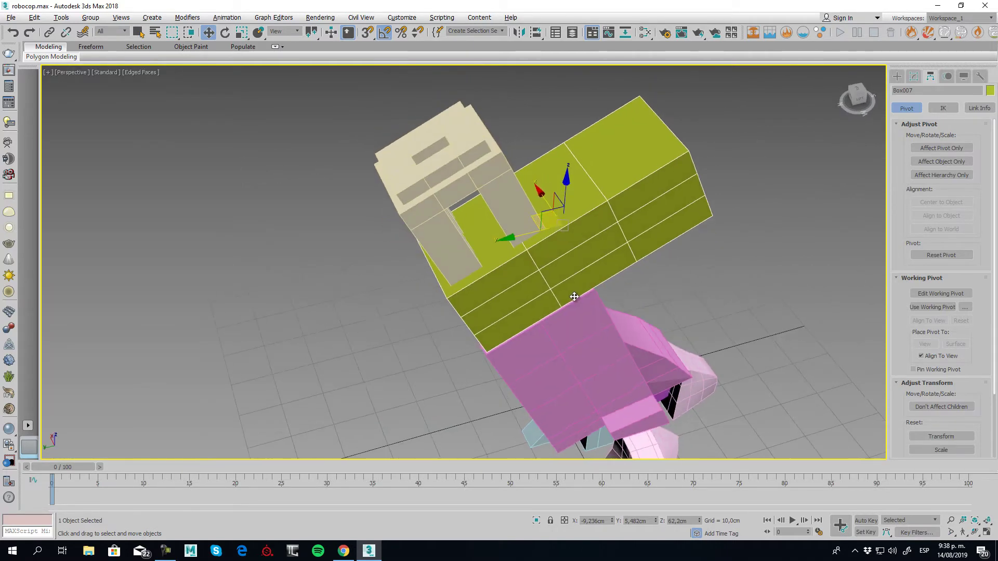
# - Convert the green box to an Editable Poly
pyautogui.click(914, 76)
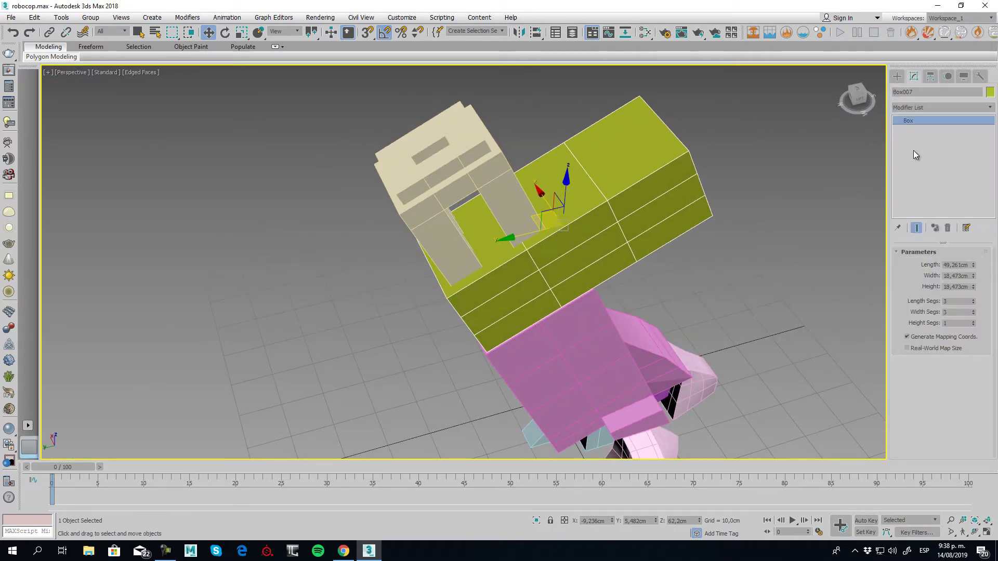
pyautogui.rightClick(585, 212)
pyautogui.moveTo(616, 322)
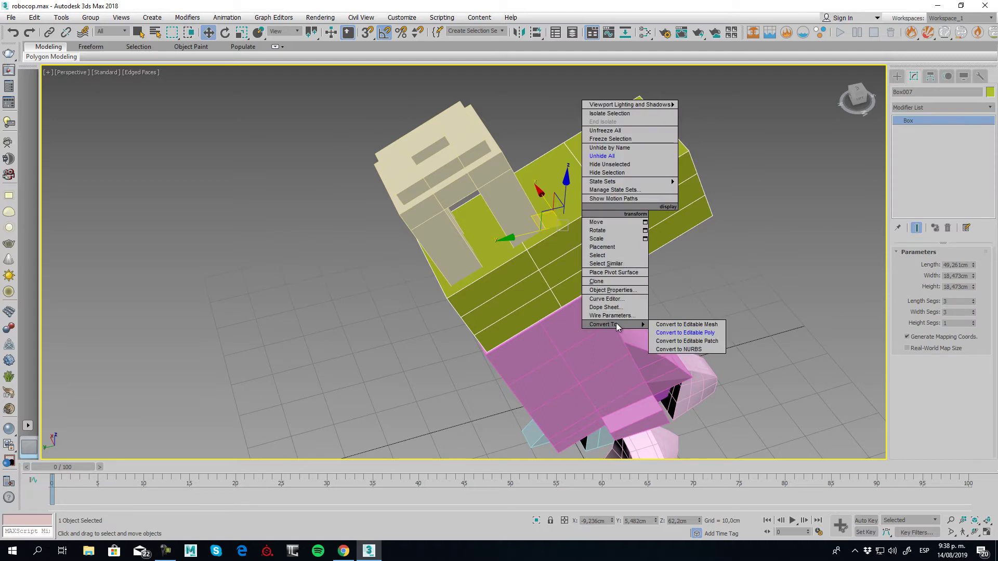
pyautogui.click(693, 333)
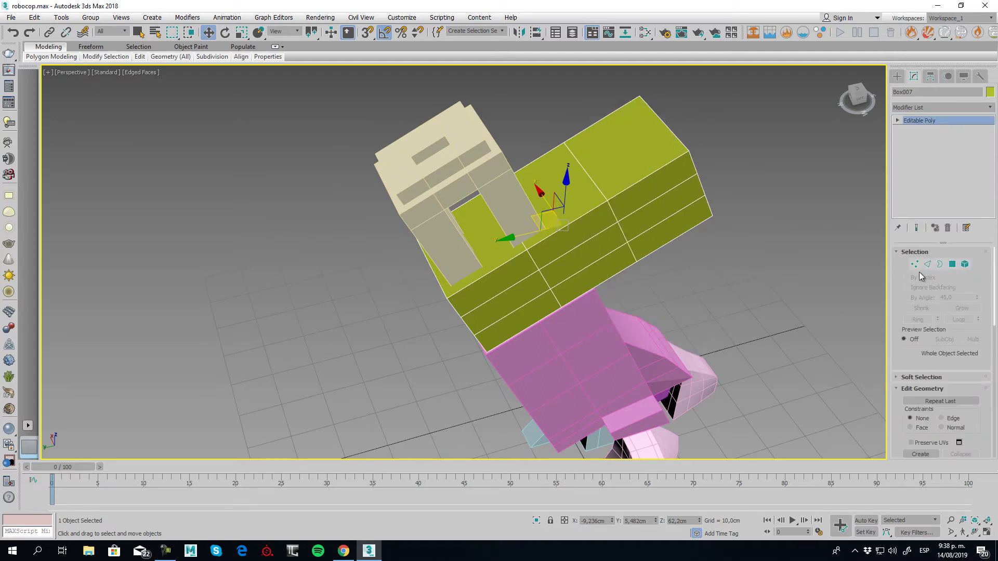
# - Using the Local coordinate system, move the green box's cross edge loop nearest the cream block about 6.2 cm along X
pyautogui.click(928, 264)
pyautogui.click(541, 275)
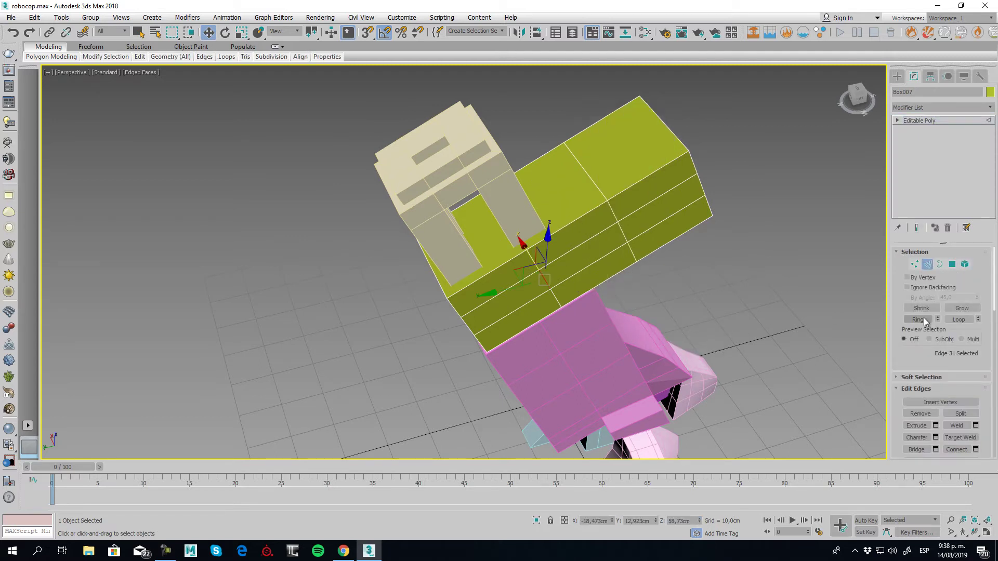
pyautogui.click(959, 319)
pyautogui.click(285, 31)
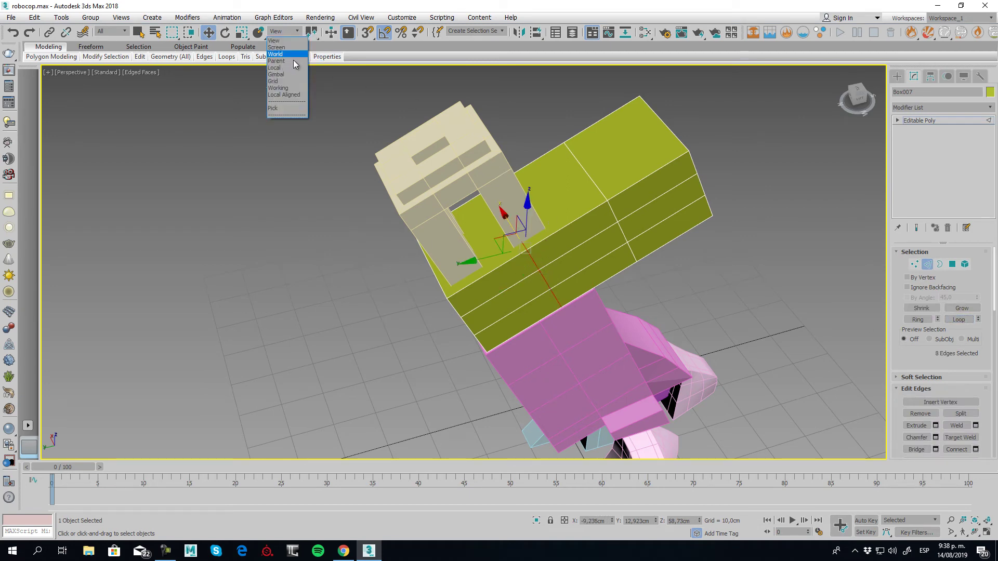
pyautogui.click(288, 72)
pyautogui.keyDown('alt'); pyautogui.moveTo(556, 235); pyautogui.dragTo(573, 229, button='middle'); pyautogui.keyUp('alt')
pyautogui.moveTo(593, 222); pyautogui.dragTo(602, 223)
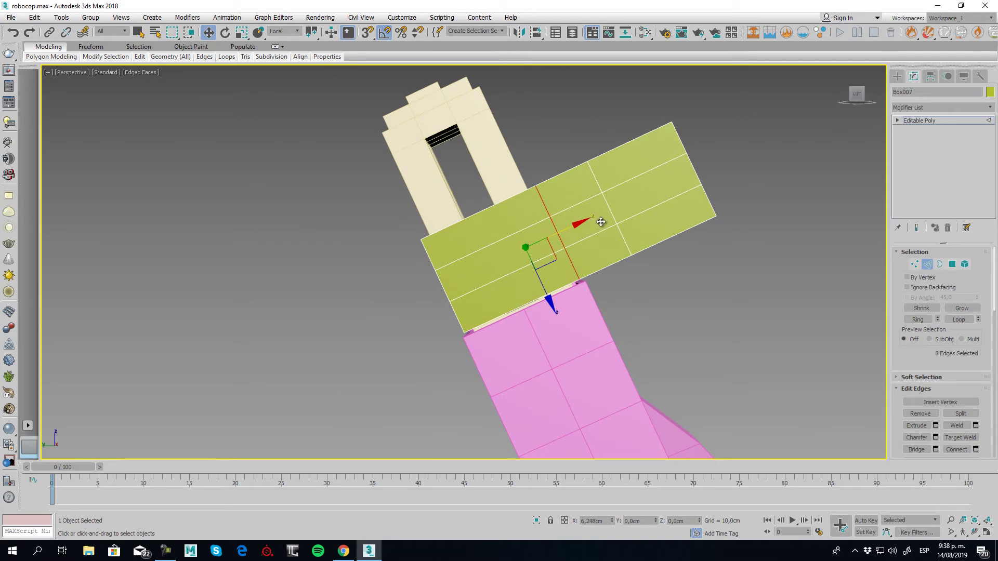
pyautogui.keyDown('alt'); pyautogui.moveTo(582, 268); pyautogui.dragTo(542, 285, button='middle'); pyautogui.keyUp('alt')
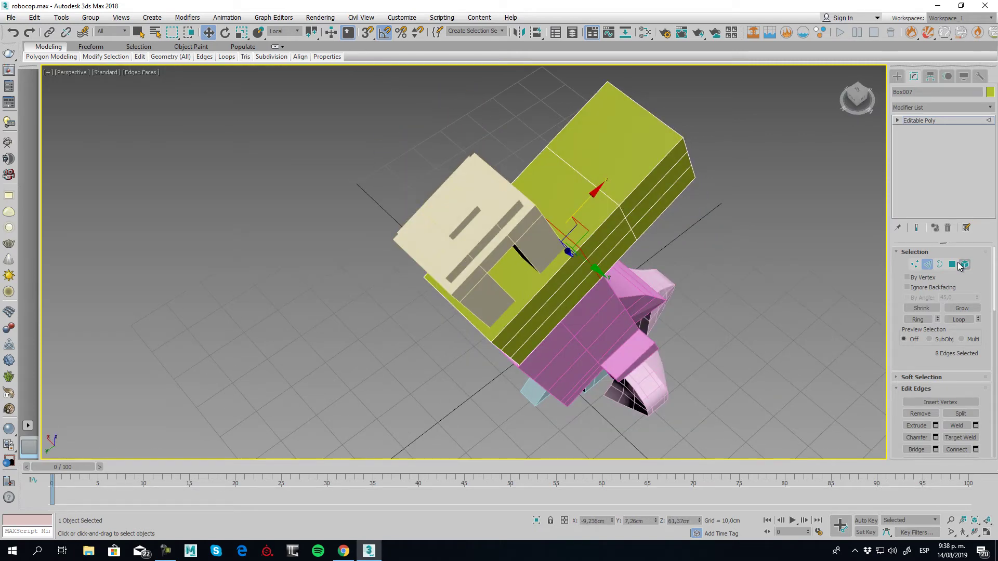
# - Inset the green box's two end-section polygons facing the cream block and the pink leg by 1.0 cm
pyautogui.click(958, 264)
pyautogui.click(517, 271)
pyautogui.moveTo(518, 272)
pyautogui.keyDown('alt'); pyautogui.mouseDown(button='middle')
pyautogui.moveTo(572, 313)
pyautogui.moveTo(539, 259)
pyautogui.moveTo(552, 299)
pyautogui.moveTo(510, 257)
pyautogui.moveTo(560, 312)
pyautogui.moveTo(524, 256)
pyautogui.mouseUp(button='middle'); pyautogui.keyUp('alt')
pyautogui.keyDown('ctrl'); pyautogui.click(557, 292); pyautogui.keyUp('ctrl')
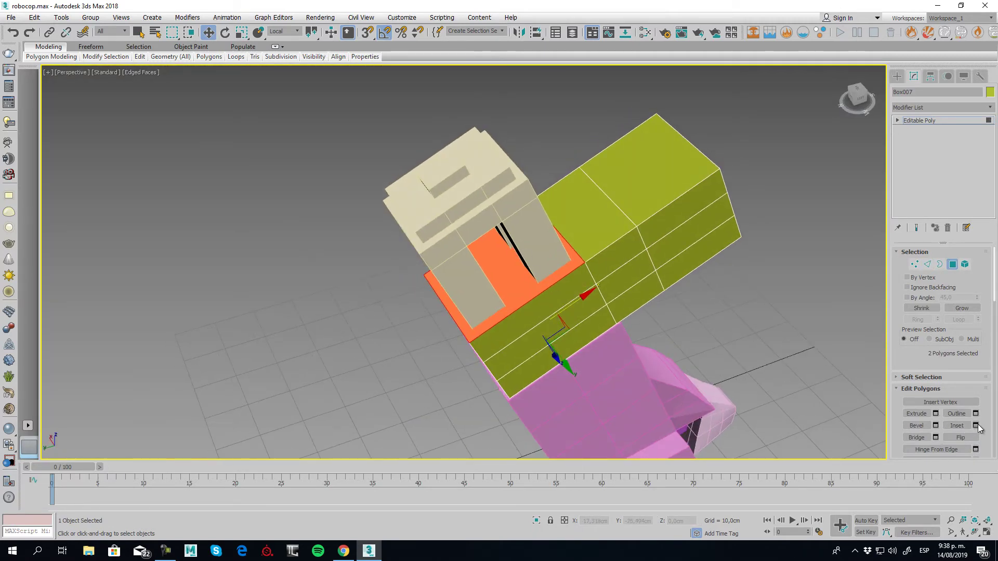
pyautogui.moveTo(553, 317)
pyautogui.keyDown('alt'); pyautogui.mouseDown(button='middle')
pyautogui.moveTo(545, 343)
pyautogui.moveTo(622, 314)
pyautogui.moveTo(584, 296)
pyautogui.moveTo(553, 298)
pyautogui.mouseUp(button='middle'); pyautogui.keyUp('alt')
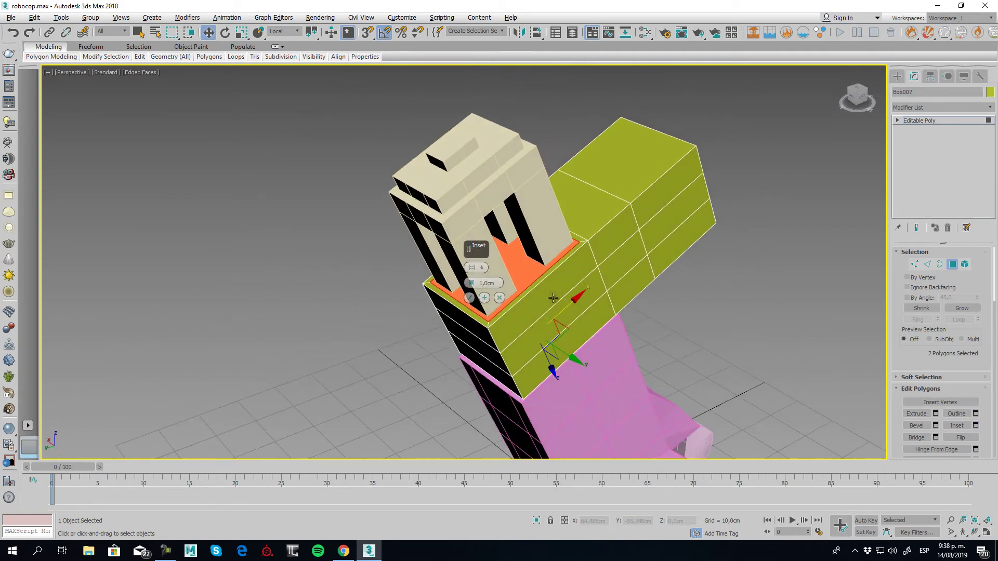
pyautogui.click(469, 298)
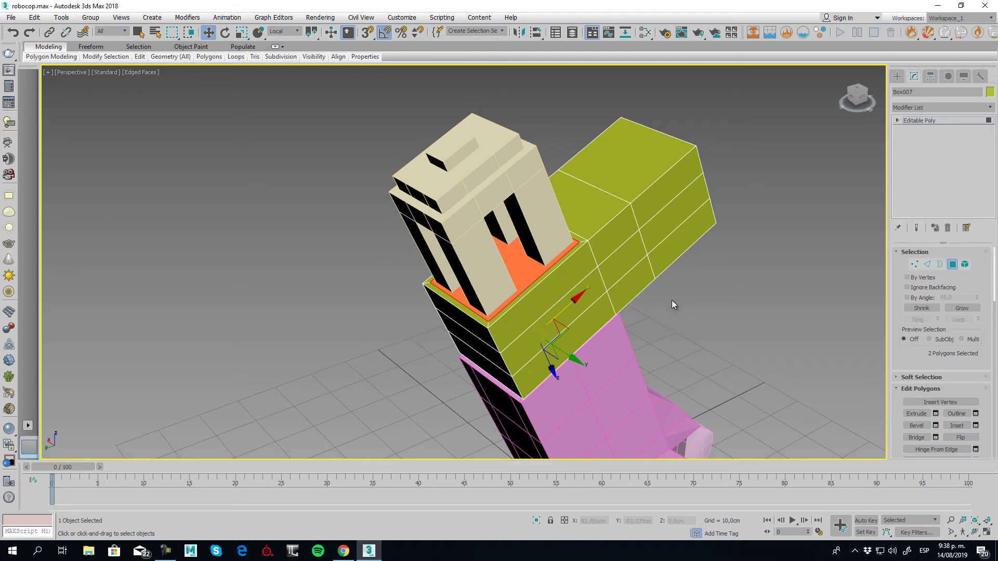
# - Isolate the green box and delete its two inset polygons to open both faces
pyautogui.rightClick(557, 314)
pyautogui.click(658, 207)
pyautogui.keyDown('alt'); pyautogui.moveTo(599, 304); pyautogui.dragTo(611, 296, button='middle'); pyautogui.keyUp('alt')
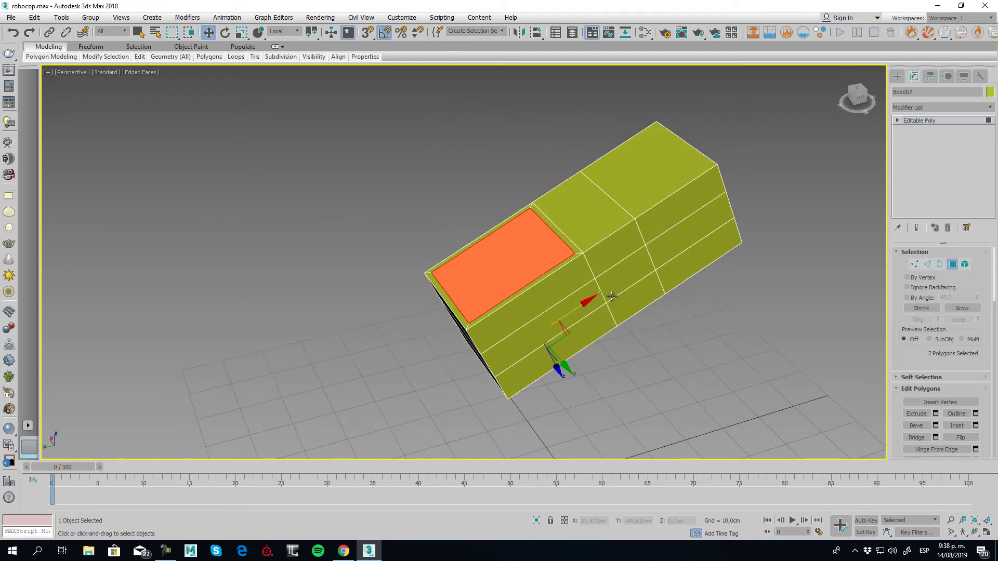
pyautogui.press('Delete')
# - Bridge the borders of the two opposite openings to form inner walls through the green box
pyautogui.click(940, 265)
pyautogui.click(516, 270)
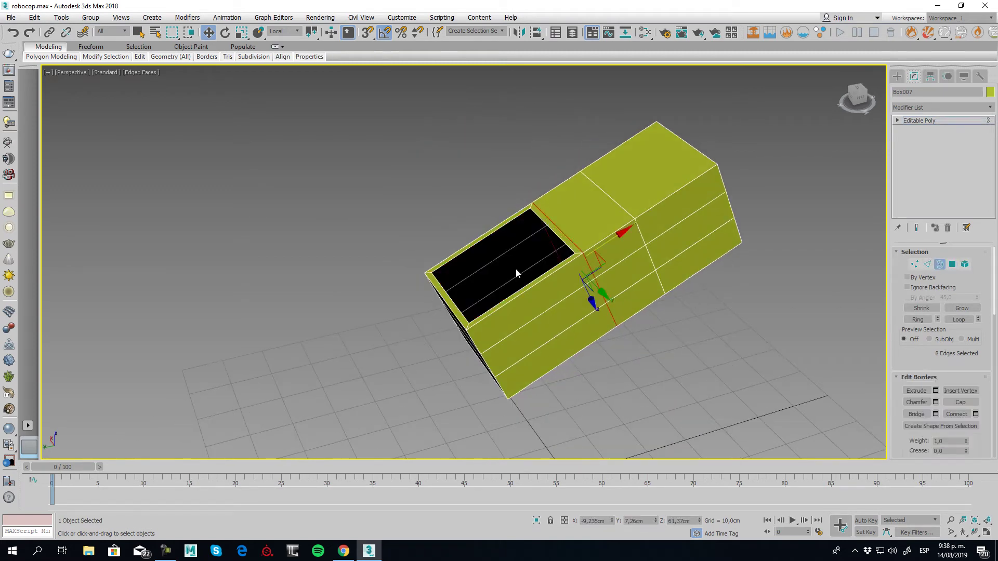
pyautogui.click(559, 245)
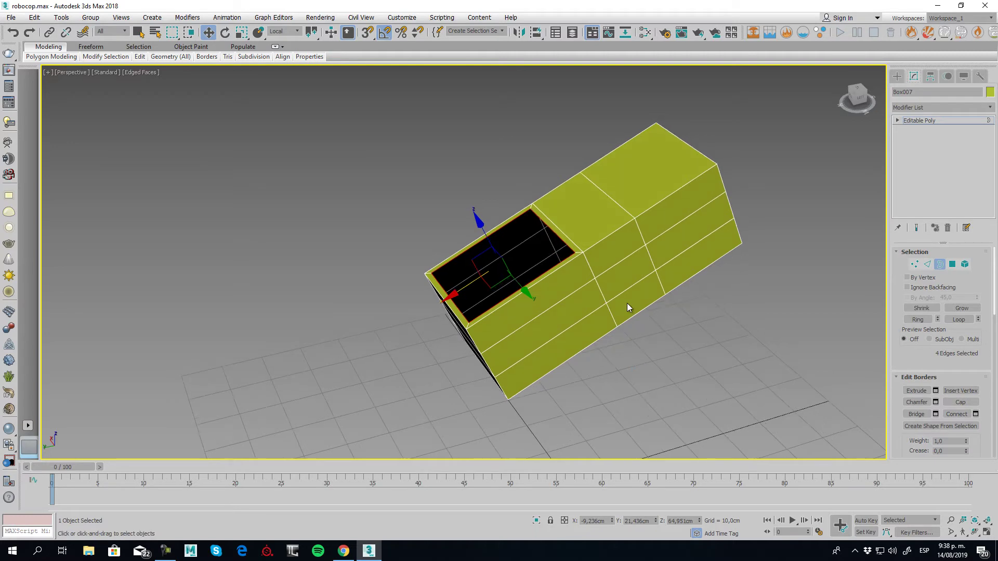
pyautogui.keyDown('alt'); pyautogui.moveTo(627, 304); pyautogui.dragTo(788, 410, button='middle'); pyautogui.keyUp('alt')
pyautogui.keyDown('ctrl'); pyautogui.click(576, 254); pyautogui.keyUp('ctrl')
pyautogui.scroll(-3, 910, 364)
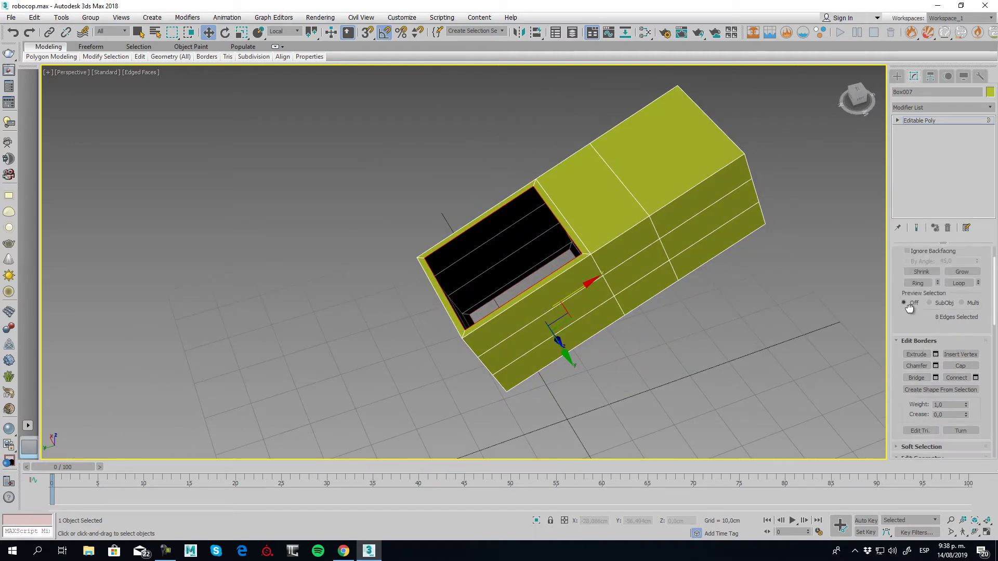
pyautogui.click(961, 358)
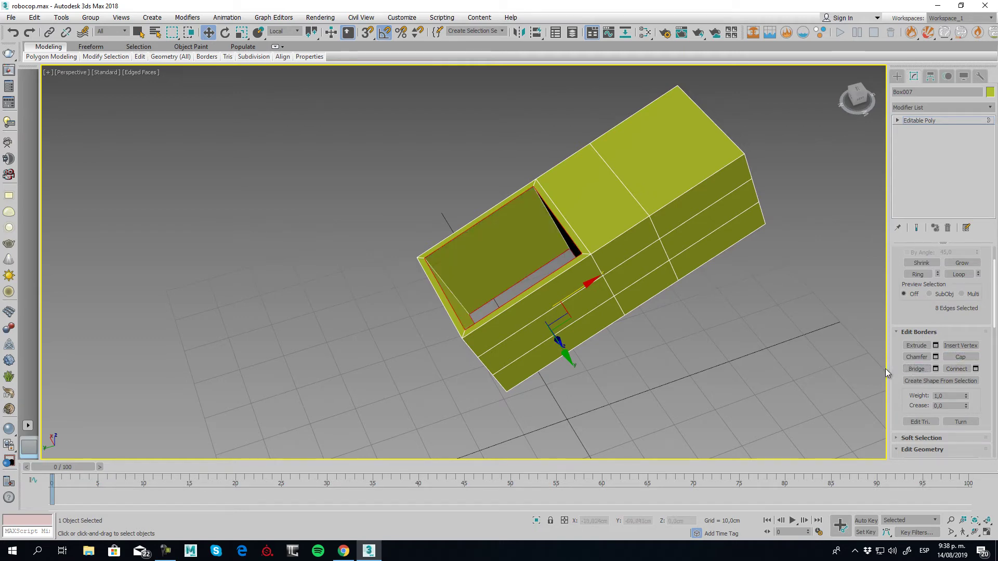
pyautogui.keyDown('alt'); pyautogui.moveTo(712, 363); pyautogui.dragTo(660, 276, button='middle'); pyautogui.keyUp('alt')
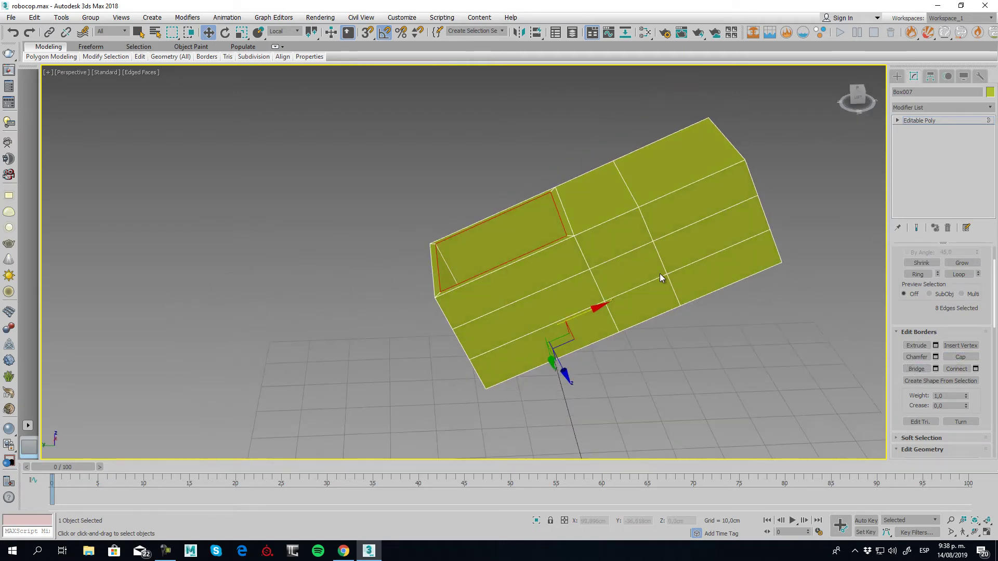
# - End the isolation and show the green box with the rest of the leg in the Left view
pyautogui.rightClick(661, 271)
pyautogui.click(679, 218)
pyautogui.scroll(-4, 629, 308)
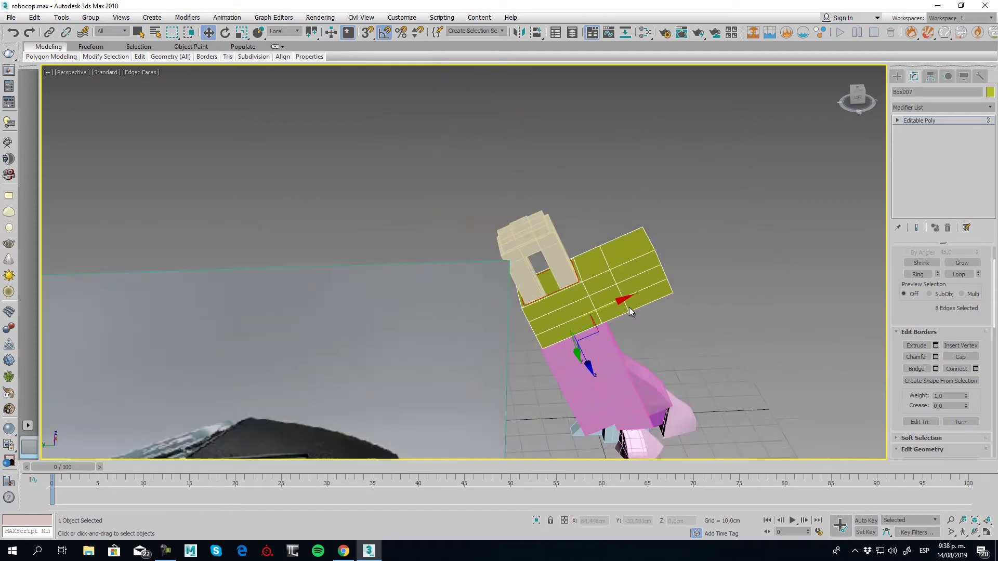
pyautogui.keyDown('alt'); pyautogui.moveTo(629, 307); pyautogui.dragTo(656, 297, button='middle'); pyautogui.keyUp('alt')
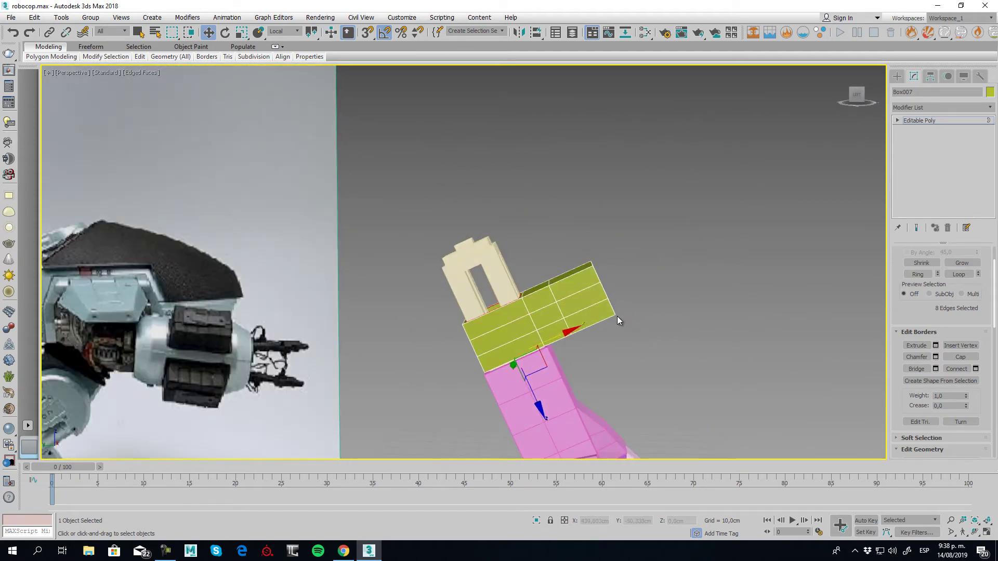
pyautogui.press('l')
pyautogui.moveTo(598, 185); pyautogui.dragTo(554, 238, button='middle')
pyautogui.scroll(3, 554, 238)
# - Connect the eight lengthwise edges of the green box's free-end section with one new cross edge loop
pyautogui.click(898, 120)
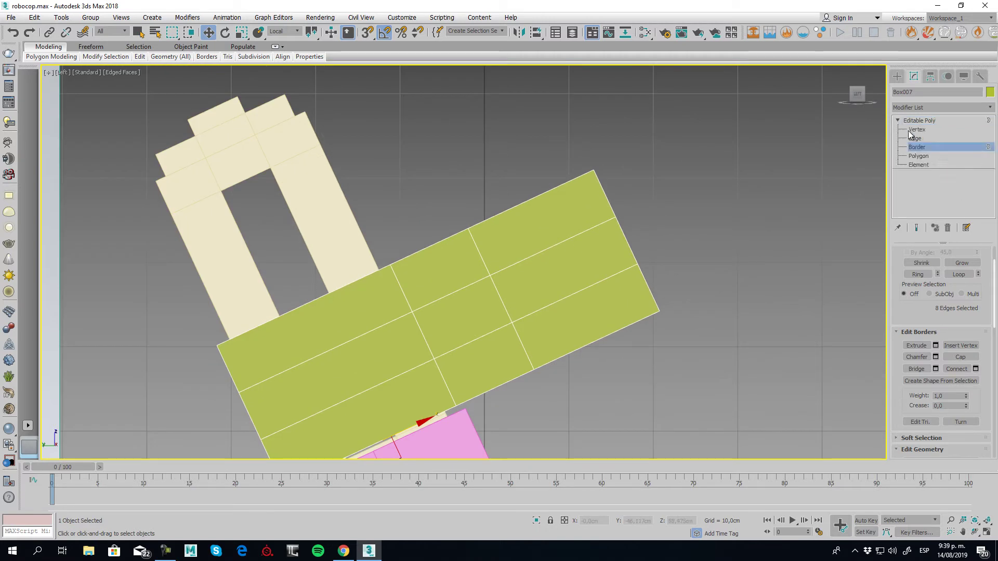
pyautogui.click(918, 139)
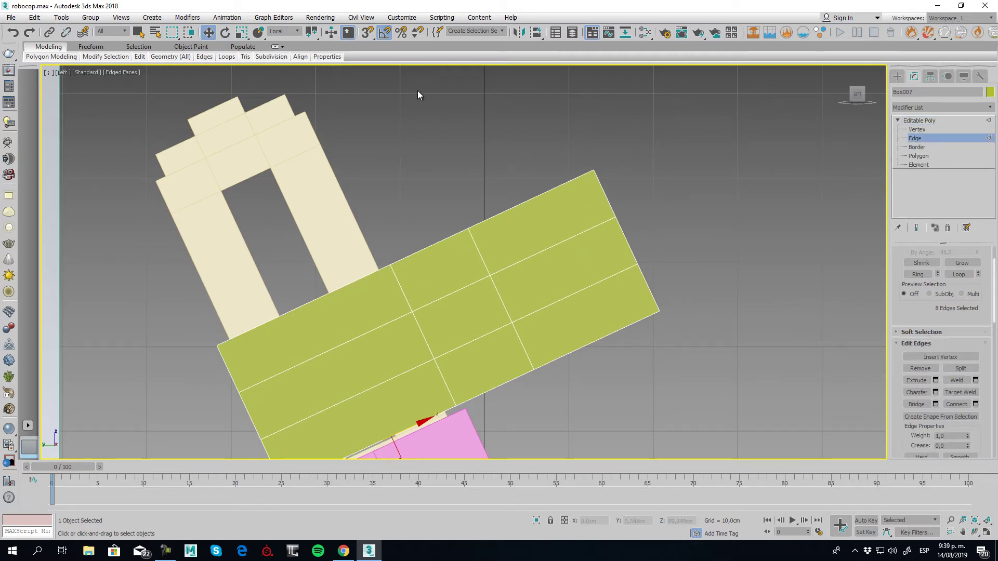
pyautogui.moveTo(172, 32); pyautogui.dragTo(173, 103)
pyautogui.moveTo(624, 407); pyautogui.dragTo(625, 409)
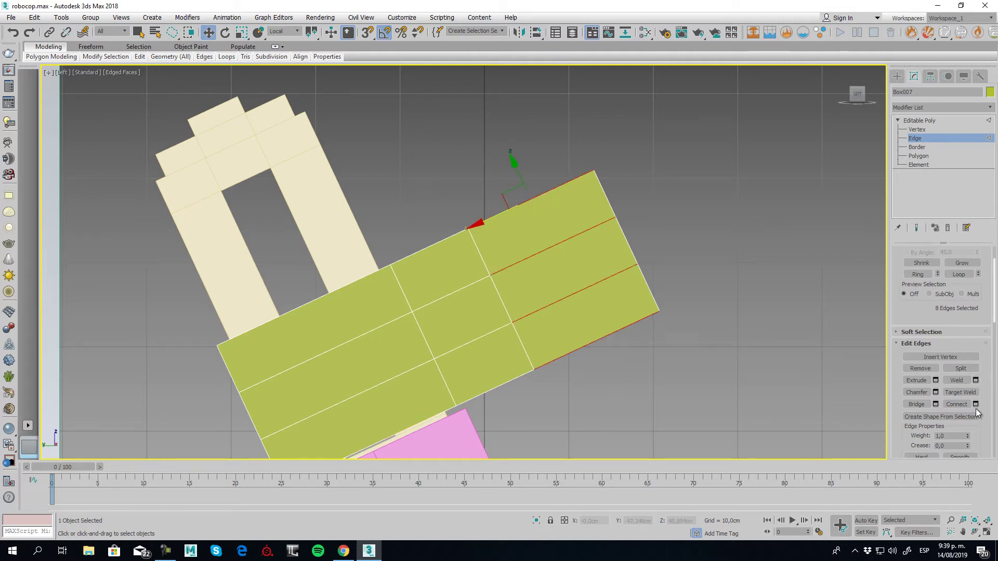
pyautogui.click(976, 404)
pyautogui.click(470, 311)
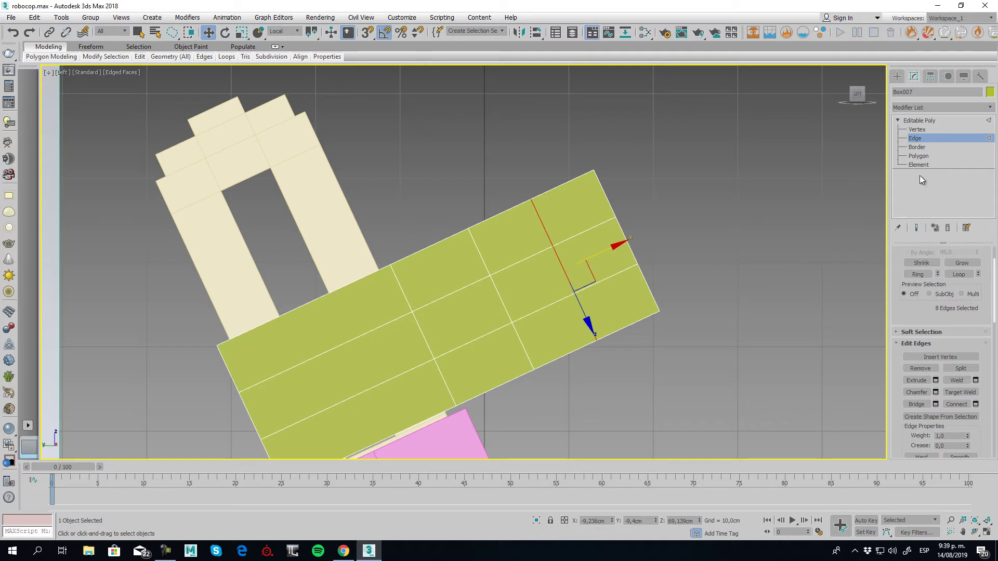
# - Using the View coordinate system, move the four middle vertices of the green box's free end outward about 5.5 cm along its slope
pyautogui.click(917, 130)
pyautogui.moveTo(655, 198); pyautogui.dragTo(589, 235)
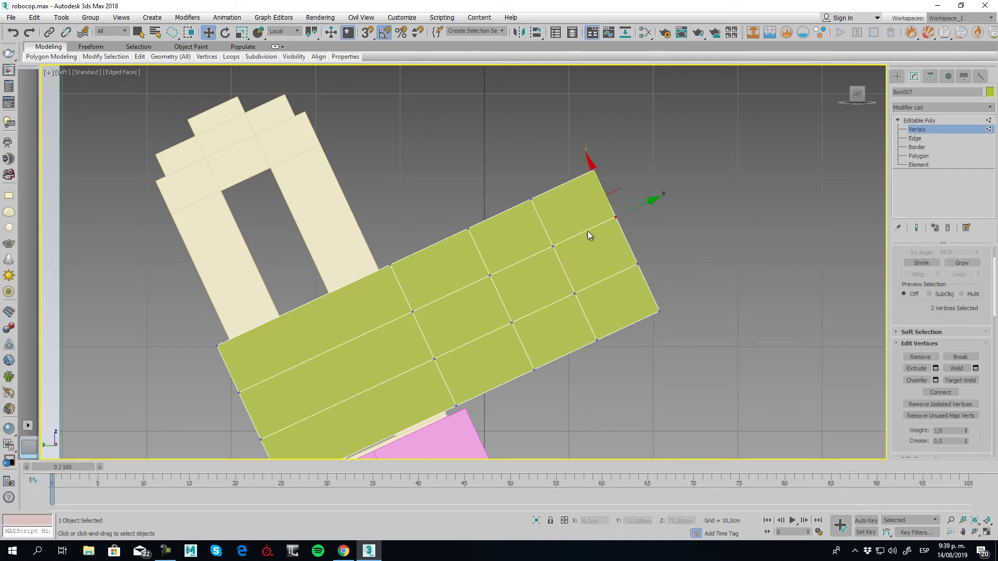
pyautogui.moveTo(678, 210); pyautogui.dragTo(650, 241)
pyautogui.moveTo(643, 208); pyautogui.dragTo(658, 202)
pyautogui.hotkey('ctrl', 'z')
pyautogui.click(285, 31)
pyautogui.click(279, 39)
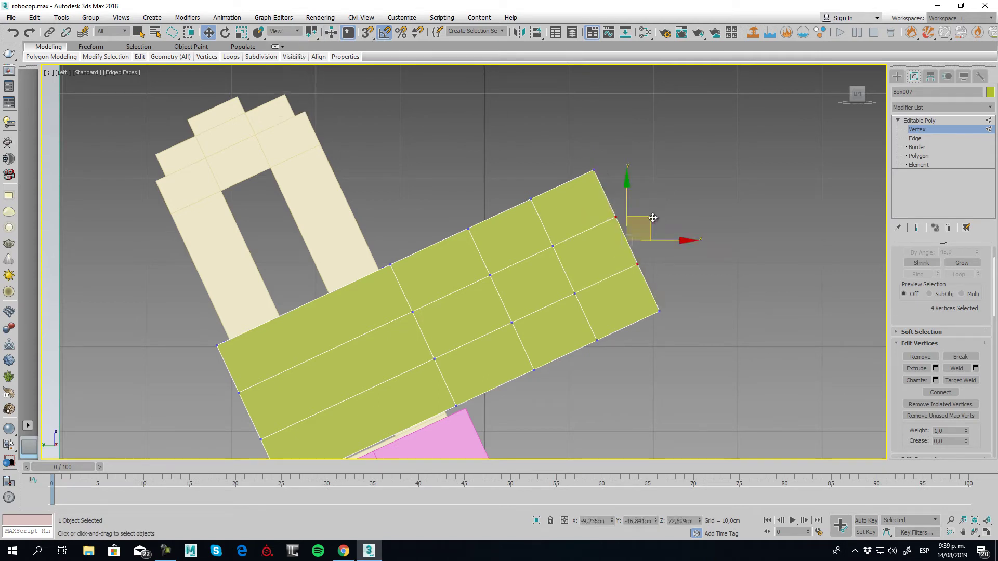
pyautogui.moveTo(653, 218); pyautogui.dragTo(694, 199)
pyautogui.click(919, 120)
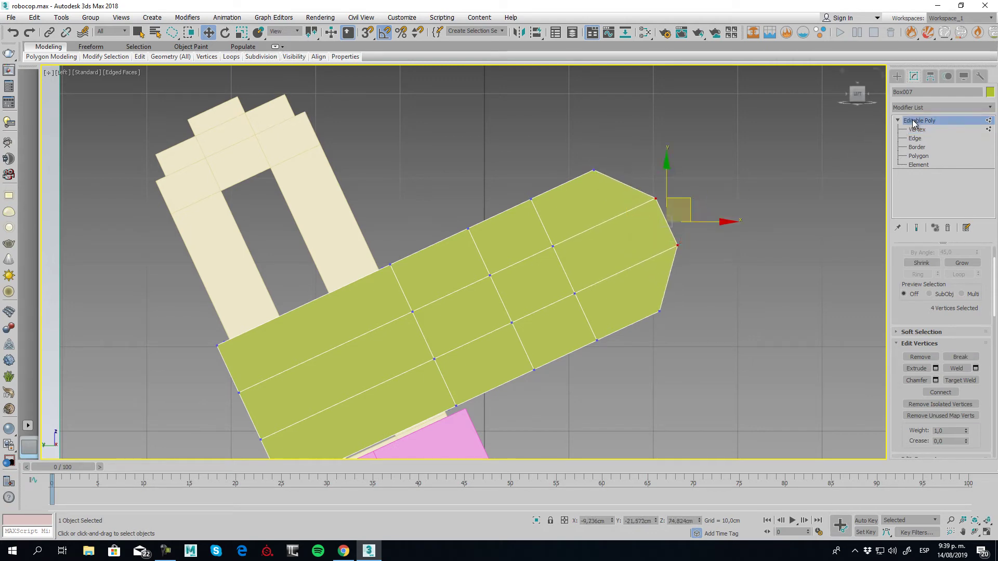
pyautogui.scroll(-8, 661, 223)
pyautogui.moveTo(616, 271); pyautogui.dragTo(675, 270, button='middle')
pyautogui.scroll(3, 640, 237)
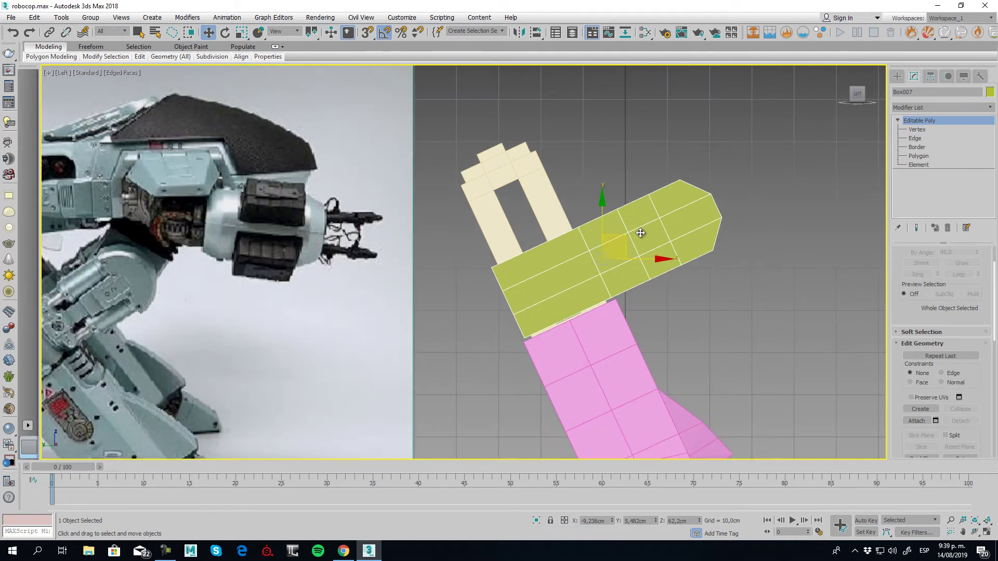
pyautogui.moveTo(592, 270); pyautogui.dragTo(686, 246, button='middle')
pyautogui.scroll(2, 630, 255)
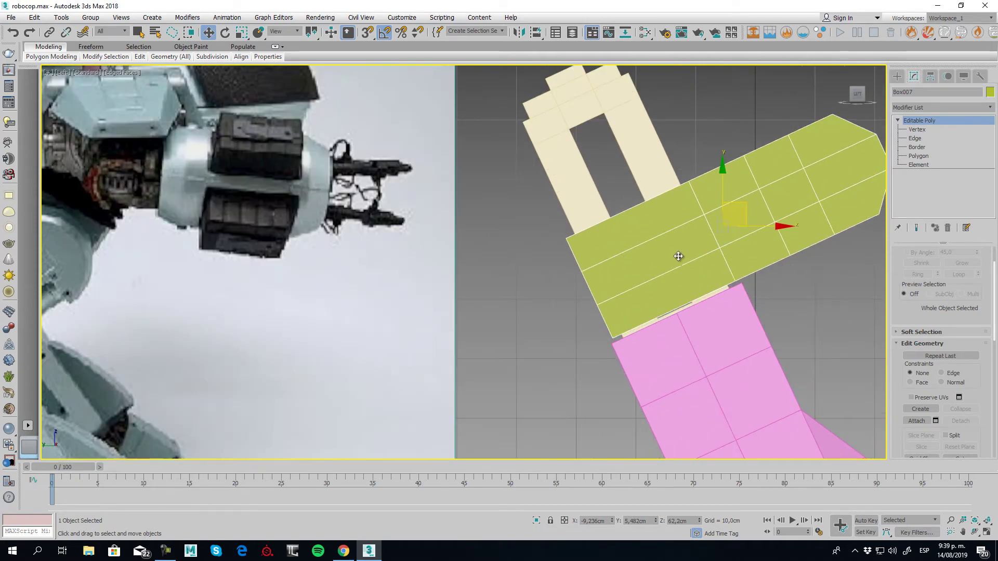
# - Extrude the three rear side polygons on both sides of the green box outward by 2.552 cm
pyautogui.click(919, 156)
pyautogui.click(650, 224)
pyautogui.keyDown('ctrl'); pyautogui.click(645, 254); pyautogui.keyUp('ctrl')
pyautogui.keyDown('ctrl'); pyautogui.click(670, 293); pyautogui.keyUp('ctrl')
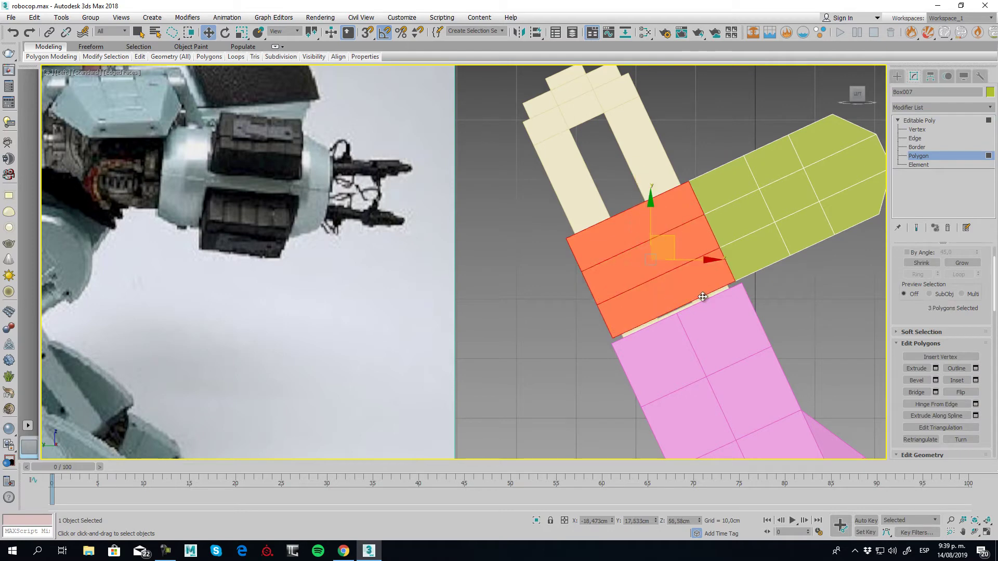
pyautogui.press('p')
pyautogui.keyDown('alt'); pyautogui.moveTo(672, 303); pyautogui.dragTo(801, 338, button='middle'); pyautogui.keyUp('alt')
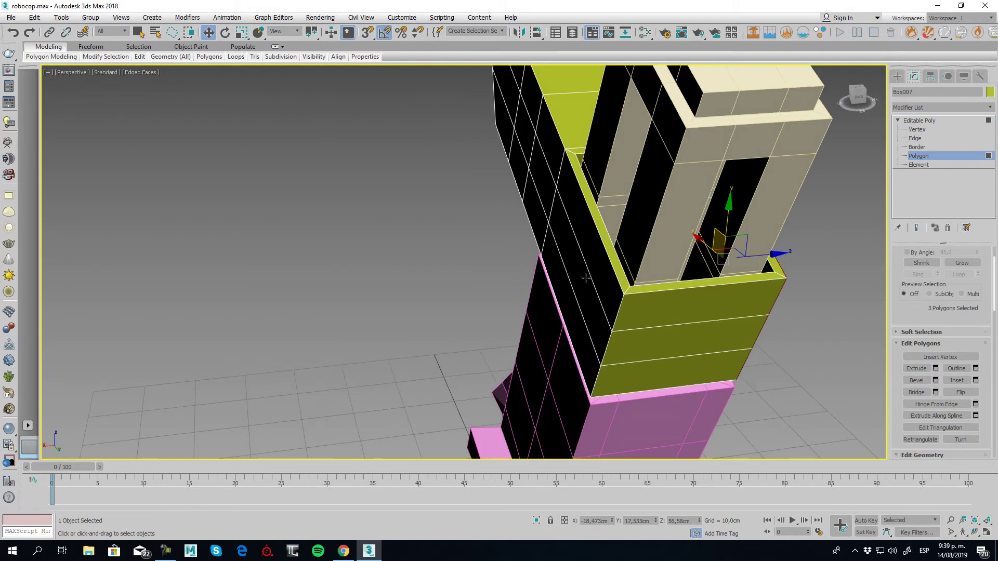
pyautogui.keyDown('ctrl'); pyautogui.click(591, 269); pyautogui.keyUp('ctrl')
pyautogui.keyDown('ctrl'); pyautogui.click(579, 298); pyautogui.keyUp('ctrl')
pyautogui.keyDown('ctrl'); pyautogui.click(573, 320); pyautogui.keyUp('ctrl')
pyautogui.keyDown('alt'); pyautogui.moveTo(730, 332); pyautogui.dragTo(627, 307, button='middle'); pyautogui.keyUp('alt')
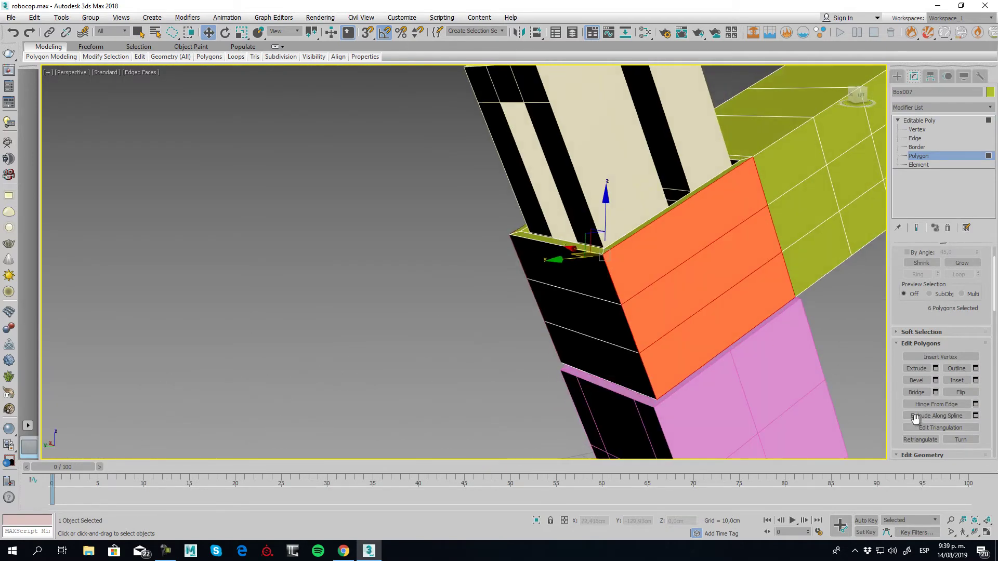
pyautogui.click(936, 369)
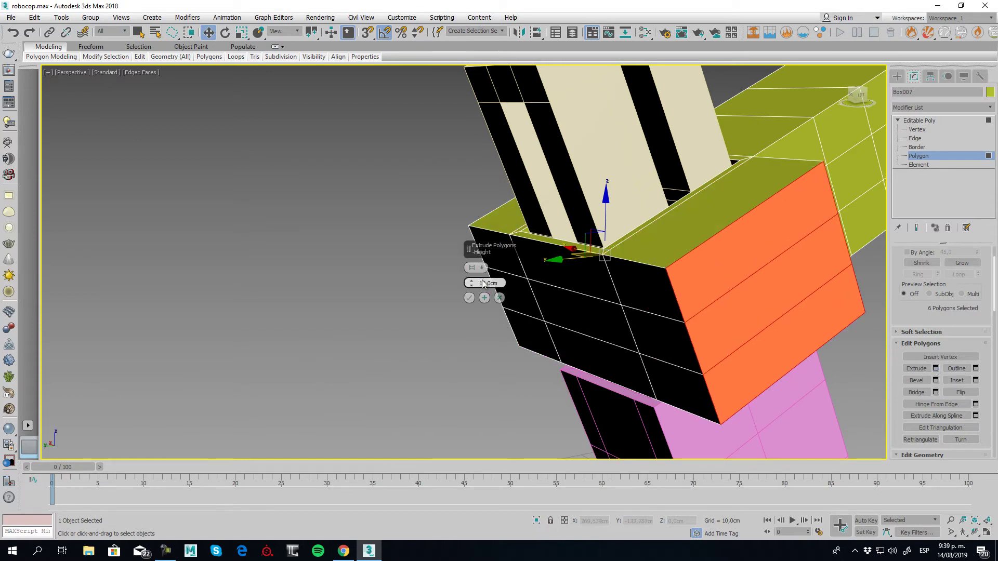
pyautogui.moveTo(470, 285); pyautogui.dragTo(485, 323)
pyautogui.click(470, 305)
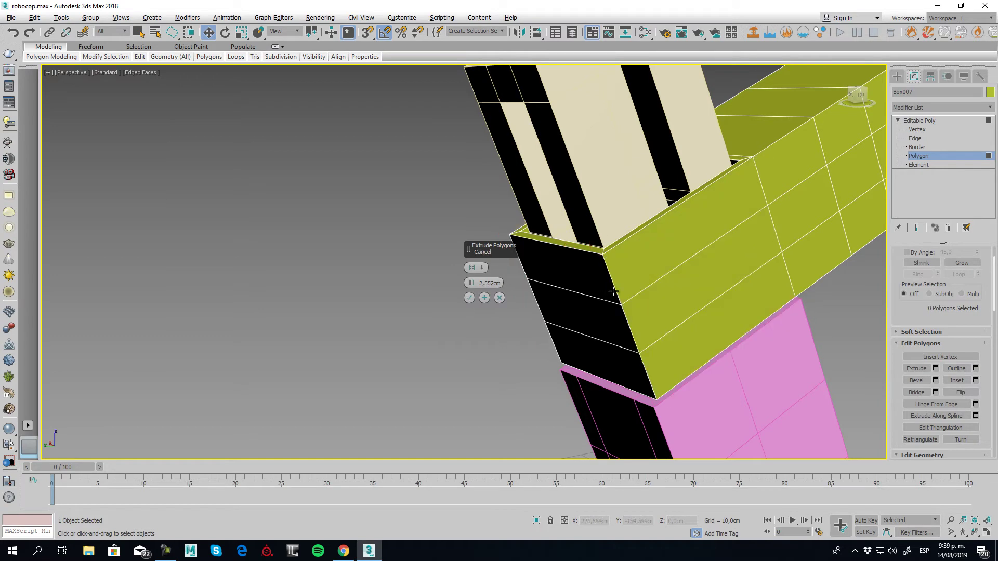
pyautogui.keyDown('alt'); pyautogui.moveTo(500, 298); pyautogui.dragTo(510, 295, button='middle'); pyautogui.keyUp('alt')
pyautogui.hotkey('ctrl', 'z')
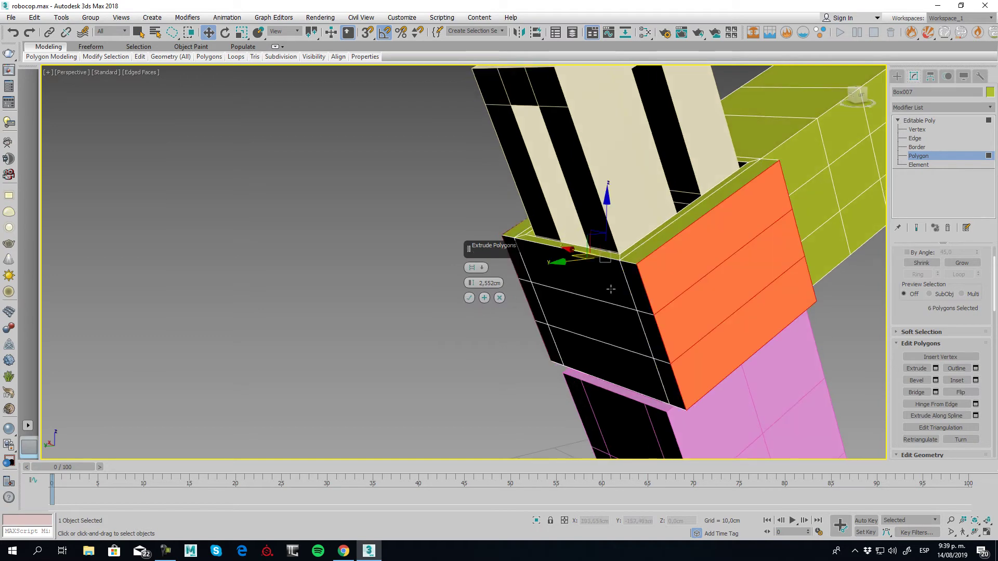
pyautogui.click(469, 298)
# - Extrude the polygon loops around the rims of both side blocks by 0.716 cm along local normals
pyautogui.keyDown('alt'); pyautogui.moveTo(669, 290); pyautogui.dragTo(708, 268, button='middle'); pyautogui.keyUp('alt')
pyautogui.click(708, 268)
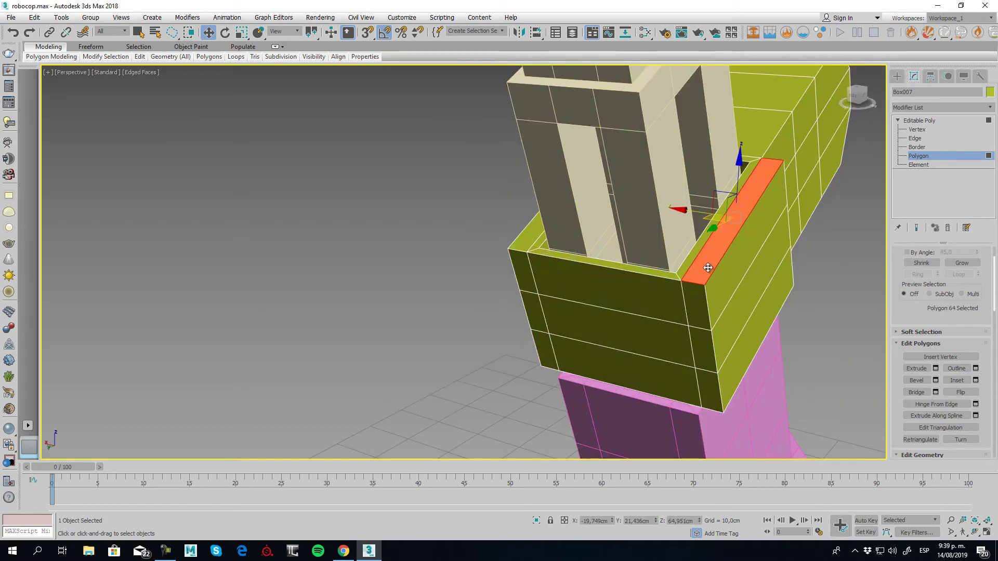
pyautogui.keyDown('shift'); pyautogui.click(696, 299); pyautogui.keyUp('shift')
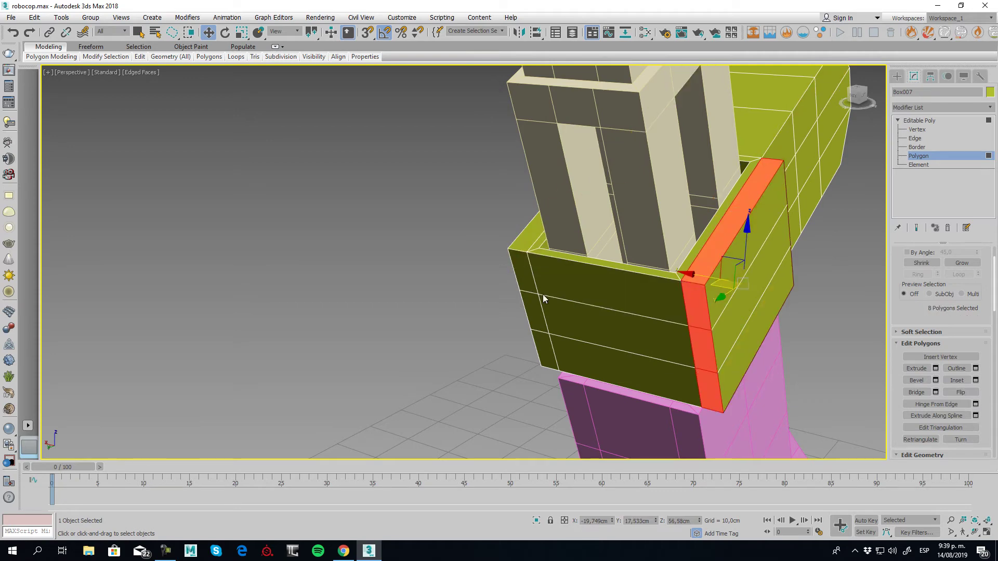
pyautogui.keyDown('alt'); pyautogui.moveTo(697, 299); pyautogui.dragTo(749, 327, button='middle'); pyautogui.keyUp('alt')
pyautogui.keyDown('shift'); pyautogui.click(536, 302); pyautogui.keyUp('shift')
pyautogui.click(936, 368)
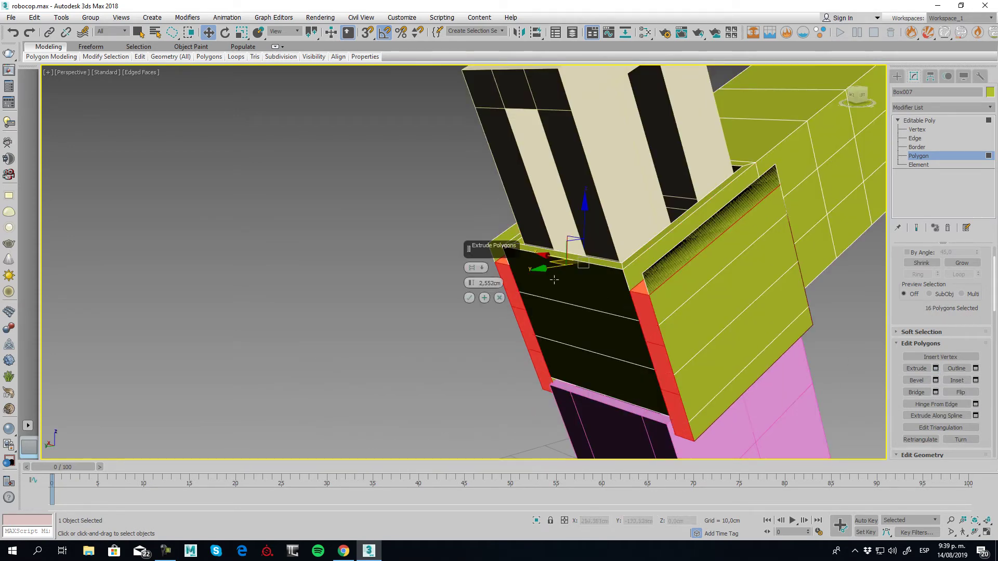
pyautogui.click(472, 267)
pyautogui.click(486, 284)
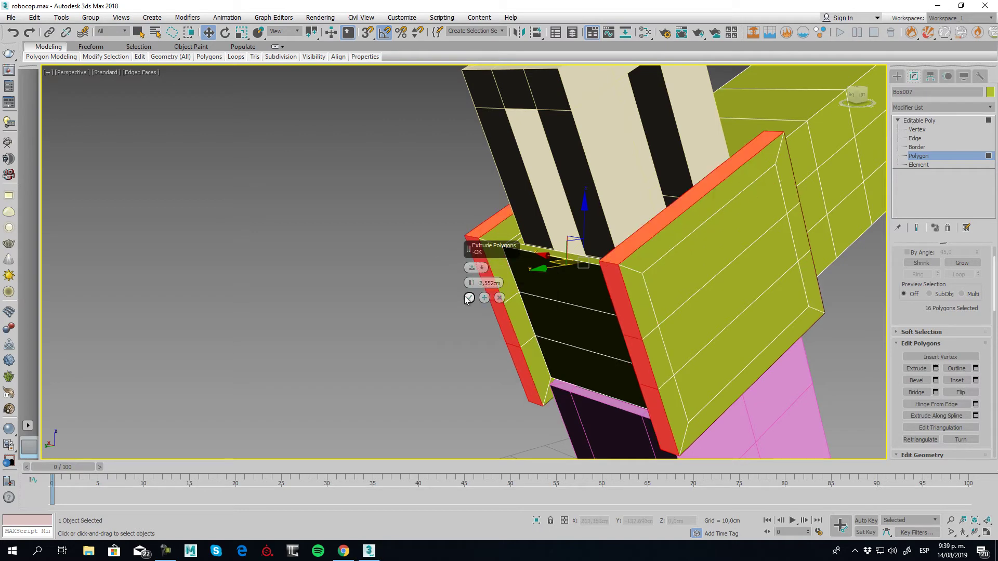
pyautogui.moveTo(471, 287); pyautogui.dragTo(480, 315)
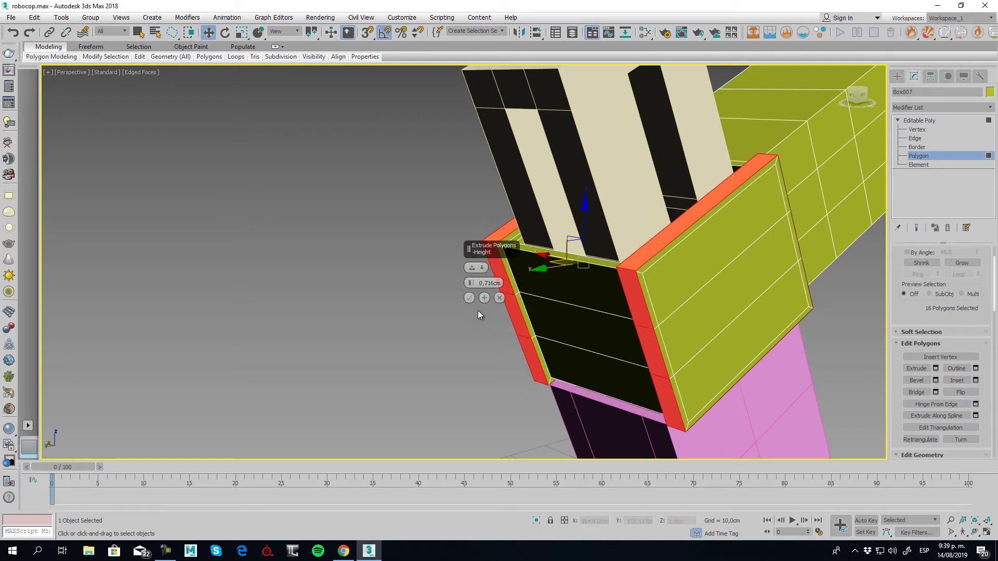
pyautogui.click(469, 298)
# - Inset the three end-face polygons between the side blocks and extrude them outward as a raised panel
pyautogui.keyDown('alt'); pyautogui.moveTo(561, 327); pyautogui.dragTo(606, 317, button='middle'); pyautogui.keyUp('alt')
pyautogui.click(595, 292)
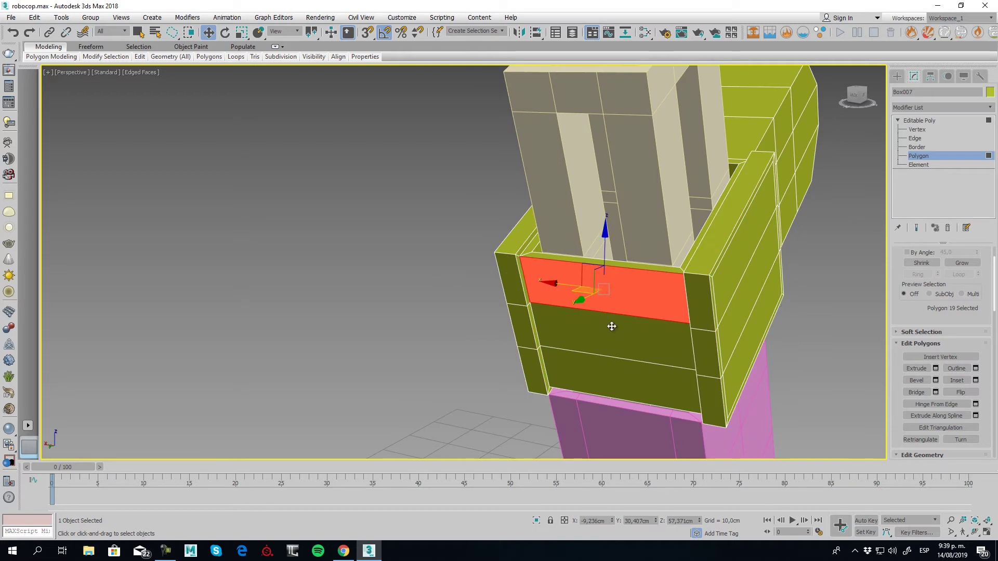
pyautogui.keyDown('ctrl'); pyautogui.click(613, 327); pyautogui.keyUp('ctrl')
pyautogui.keyDown('ctrl'); pyautogui.click(656, 375); pyautogui.keyUp('ctrl')
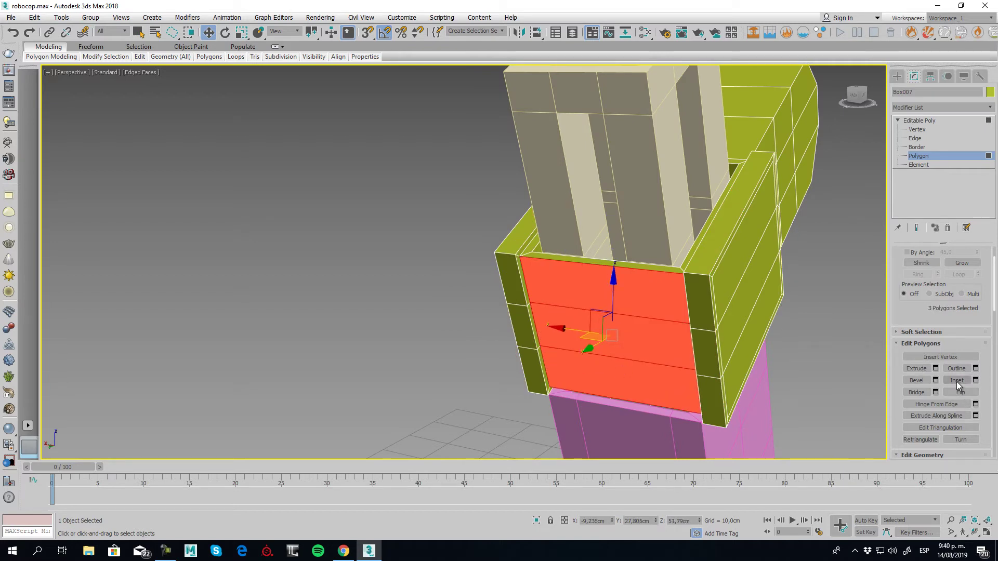
pyautogui.click(956, 381)
pyautogui.moveTo(621, 299); pyautogui.dragTo(608, 283)
pyautogui.click(916, 369)
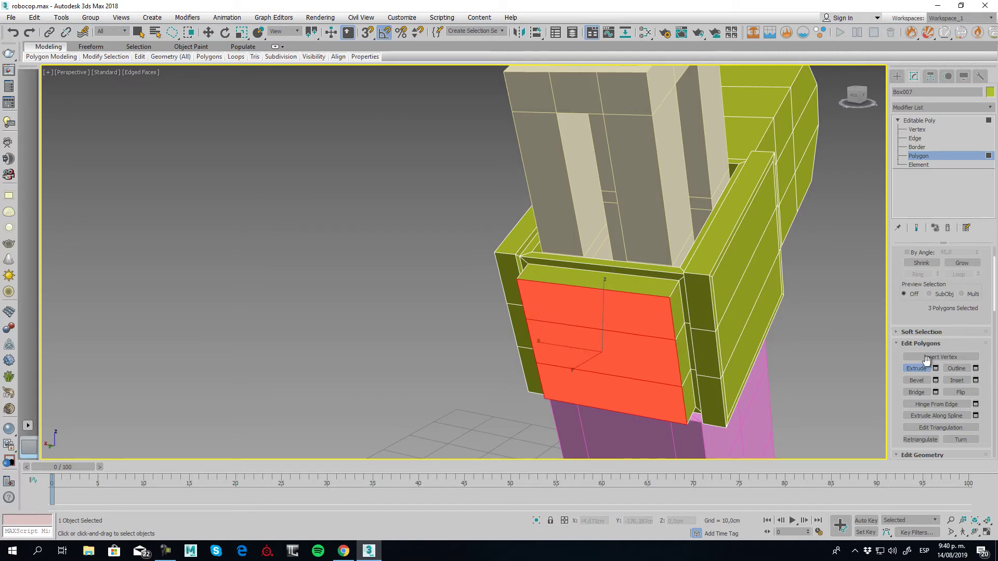
pyautogui.click(919, 369)
# - Extrude the upper and lower polygon rows on both sides of the green box's front arm, leaving out the middle rows
pyautogui.scroll(-3, 671, 266)
pyautogui.keyDown('alt'); pyautogui.moveTo(671, 266); pyautogui.dragTo(641, 281, button='middle'); pyautogui.keyUp('alt')
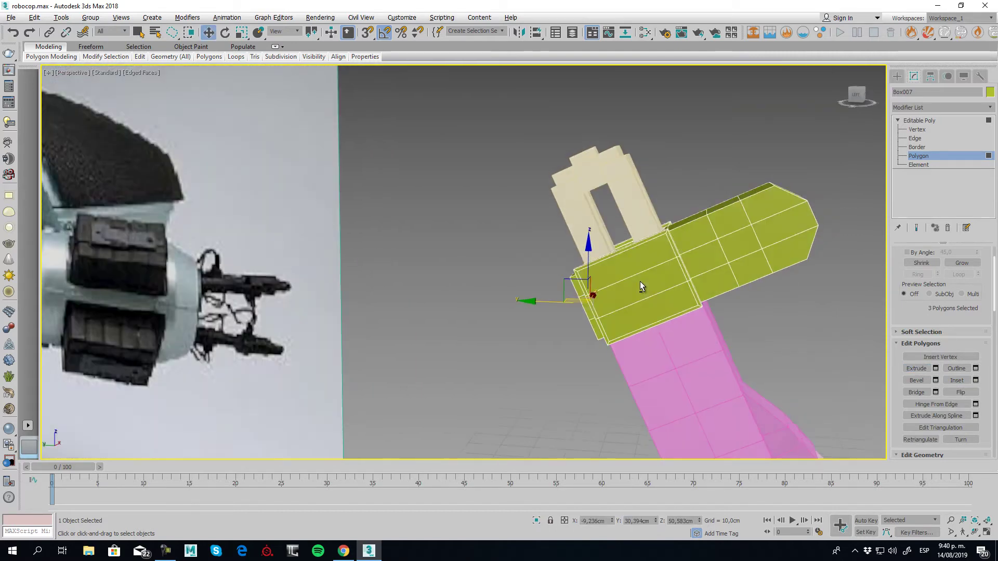
pyautogui.scroll(-5, 640, 282)
pyautogui.scroll(5, 709, 267)
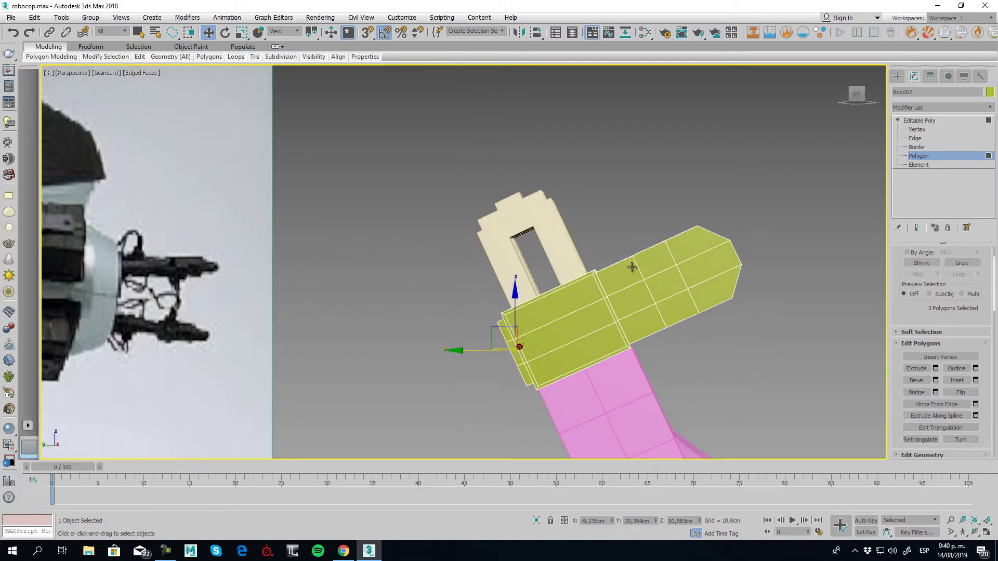
pyautogui.click(632, 267)
pyautogui.keyDown('ctrl'); pyautogui.click(656, 257); pyautogui.keyUp('ctrl')
pyautogui.keyDown('ctrl'); pyautogui.click(684, 250); pyautogui.keyUp('ctrl')
pyautogui.keyDown('ctrl'); pyautogui.click(706, 290); pyautogui.keyUp('ctrl')
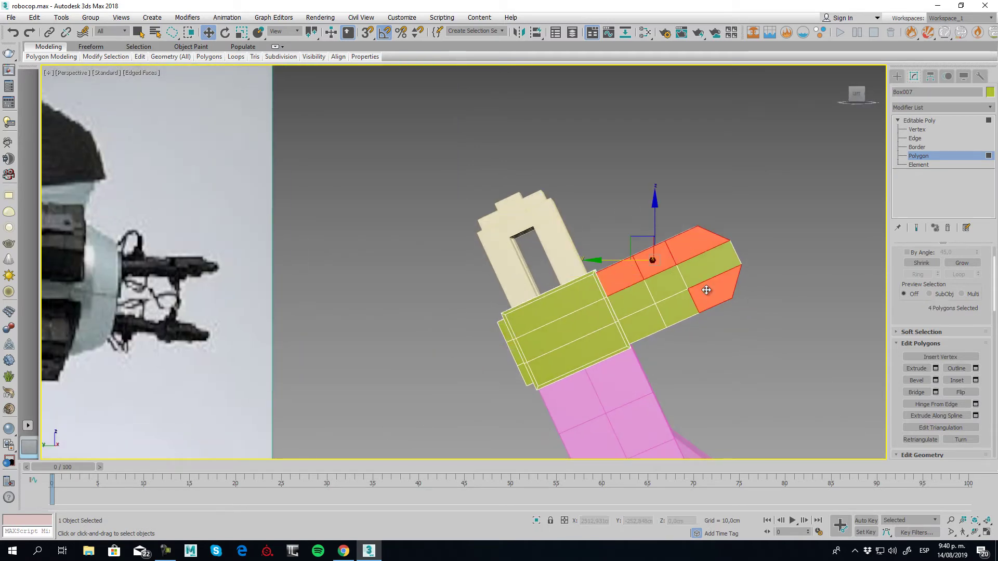
pyautogui.keyDown('ctrl'); pyautogui.click(681, 305); pyautogui.keyUp('ctrl')
pyautogui.keyDown('ctrl'); pyautogui.click(650, 323); pyautogui.keyUp('ctrl')
pyautogui.keyDown('alt'); pyautogui.moveTo(726, 276); pyautogui.dragTo(891, 298, button='middle'); pyautogui.keyUp('alt')
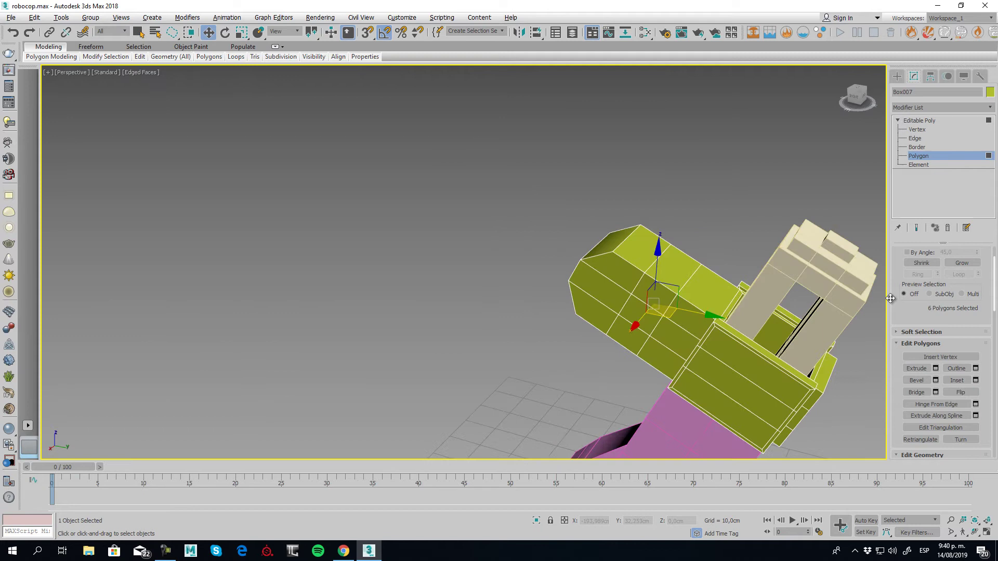
pyautogui.keyDown('ctrl'); pyautogui.click(614, 276); pyautogui.keyUp('ctrl')
pyautogui.keyDown('ctrl'); pyautogui.click(598, 313); pyautogui.keyUp('ctrl')
pyautogui.keyDown('ctrl'); pyautogui.click(636, 334); pyautogui.keyUp('ctrl')
pyautogui.keyDown('ctrl'); pyautogui.click(658, 295); pyautogui.keyUp('ctrl')
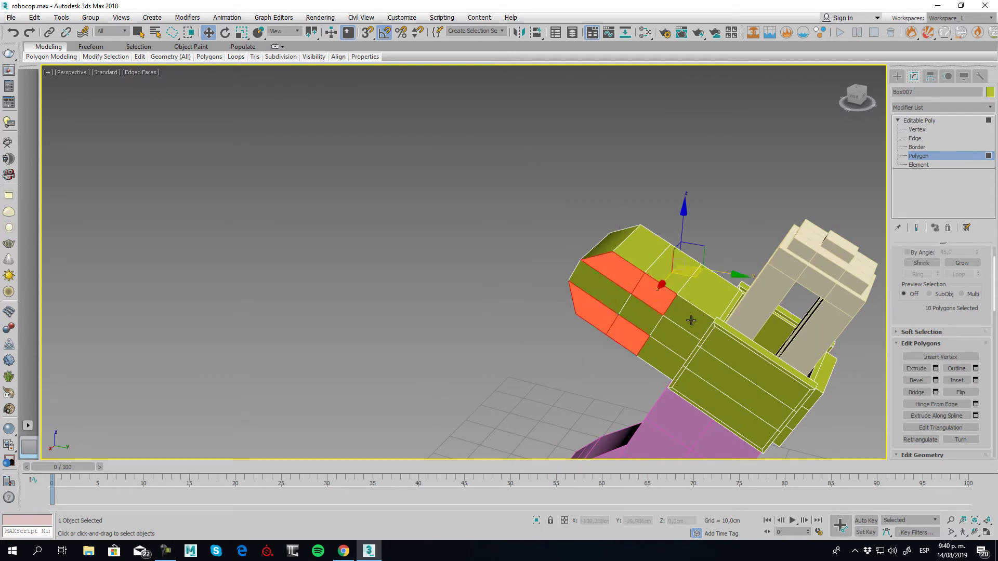
pyautogui.keyDown('ctrl'); pyautogui.click(691, 320); pyautogui.keyUp('ctrl')
pyautogui.keyDown('ctrl'); pyautogui.click(664, 359); pyautogui.keyUp('ctrl')
pyautogui.keyDown('alt'); pyautogui.moveTo(663, 359); pyautogui.dragTo(707, 349, button='middle'); pyautogui.keyUp('alt')
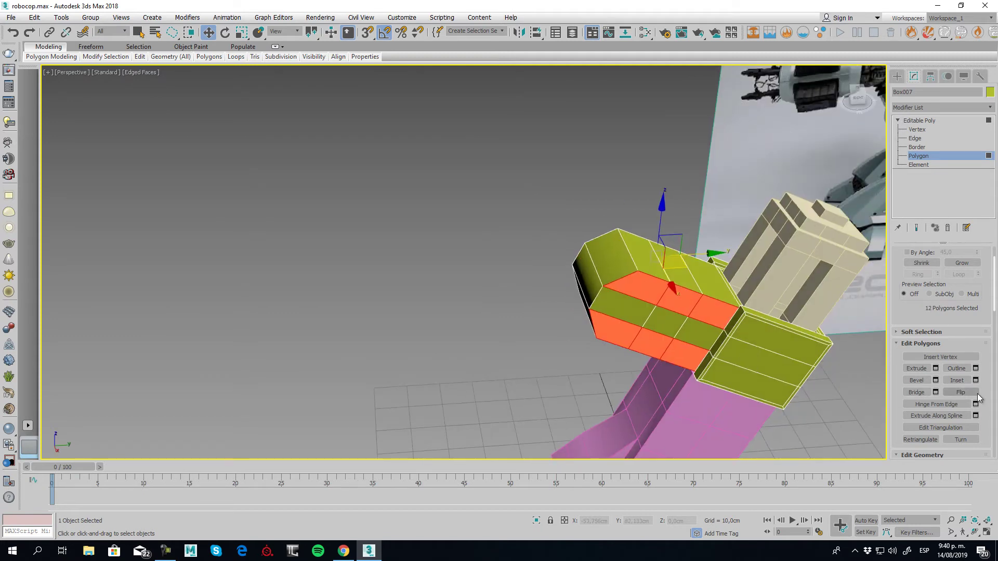
pyautogui.click(936, 369)
pyautogui.keyDown('alt'); pyautogui.moveTo(590, 290); pyautogui.dragTo(640, 288, button='middle'); pyautogui.keyUp('alt')
pyautogui.click(469, 298)
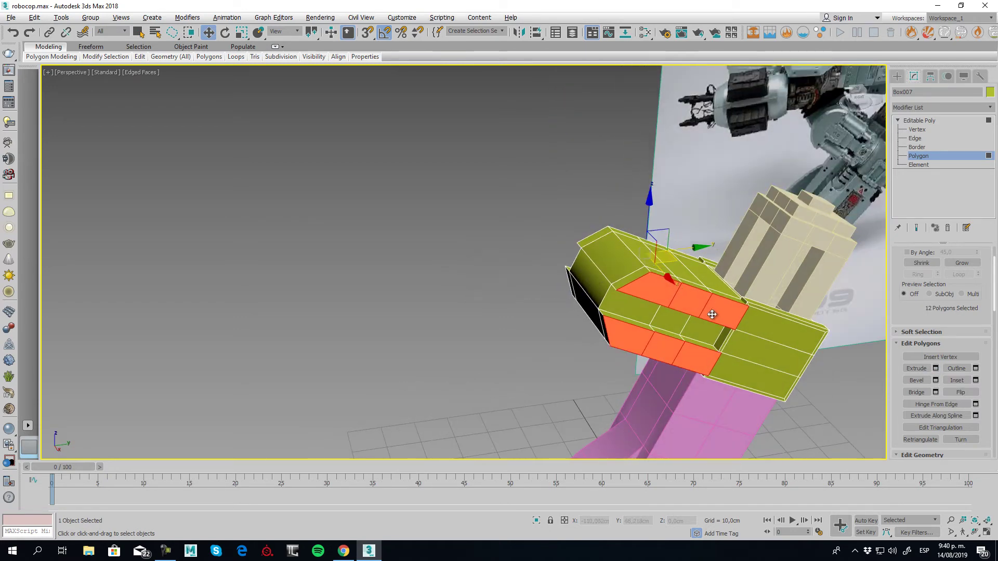
# - Finish polygon editing on the green box and group all the leg parts, excluding the reference image plane
pyautogui.keyDown('alt'); pyautogui.moveTo(469, 299); pyautogui.dragTo(726, 274, button='middle'); pyautogui.keyUp('alt')
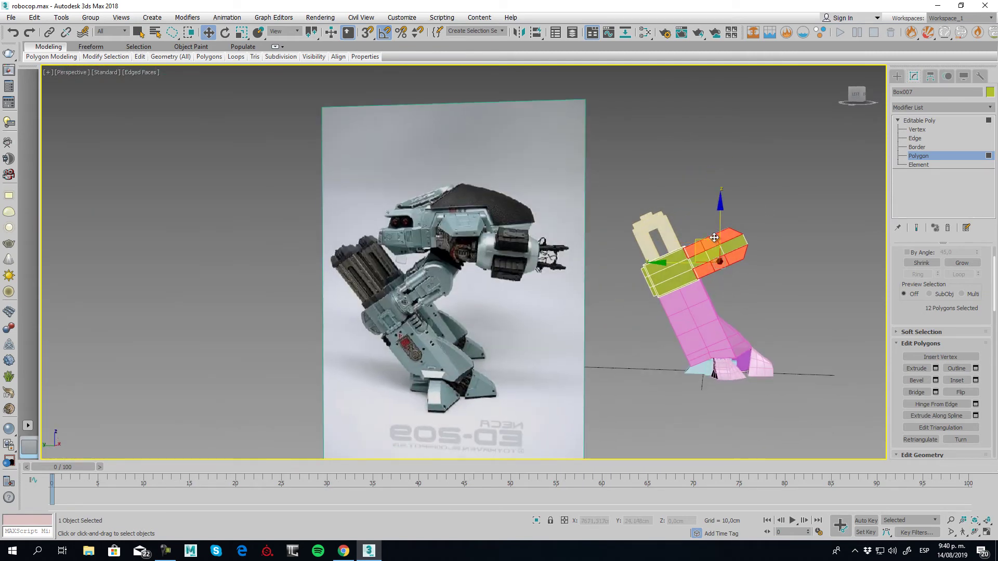
pyautogui.scroll(5, 726, 275)
pyautogui.scroll(-3, 754, 249)
pyautogui.keyDown('alt'); pyautogui.moveTo(778, 229); pyautogui.dragTo(613, 259, button='middle'); pyautogui.keyUp('alt')
pyautogui.click(916, 122)
pyautogui.keyDown('alt'); pyautogui.moveTo(737, 205); pyautogui.dragTo(686, 228, button='middle'); pyautogui.keyUp('alt')
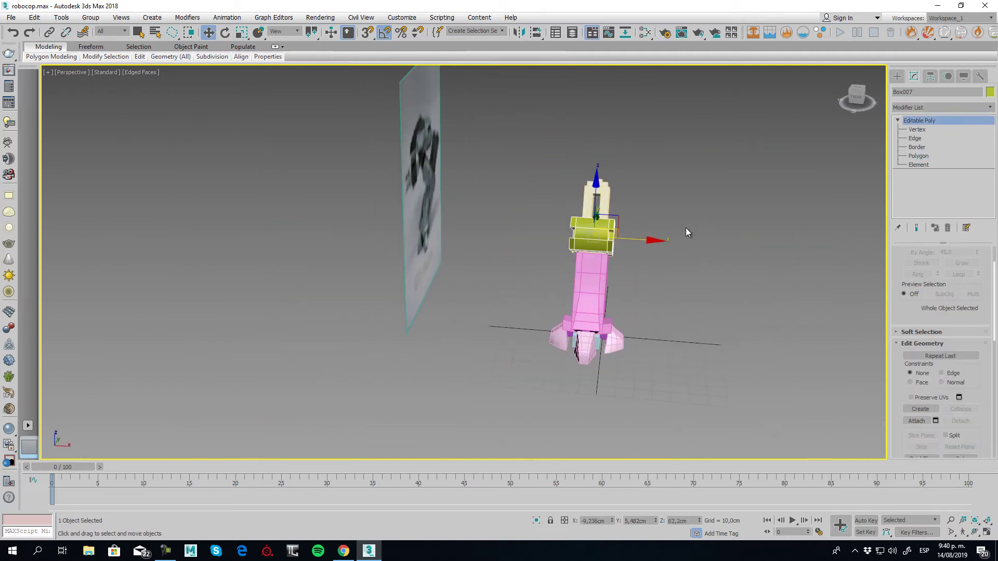
pyautogui.click(654, 372)
pyautogui.keyDown('alt'); pyautogui.moveTo(554, 139); pyautogui.dragTo(624, 154, button='middle'); pyautogui.keyUp('alt')
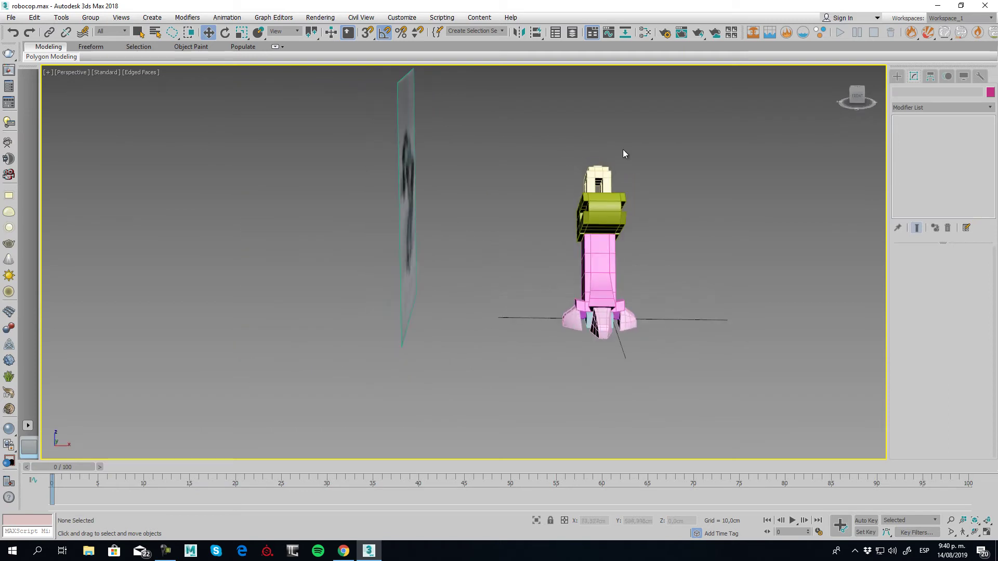
pyautogui.moveTo(525, 184); pyautogui.dragTo(696, 163)
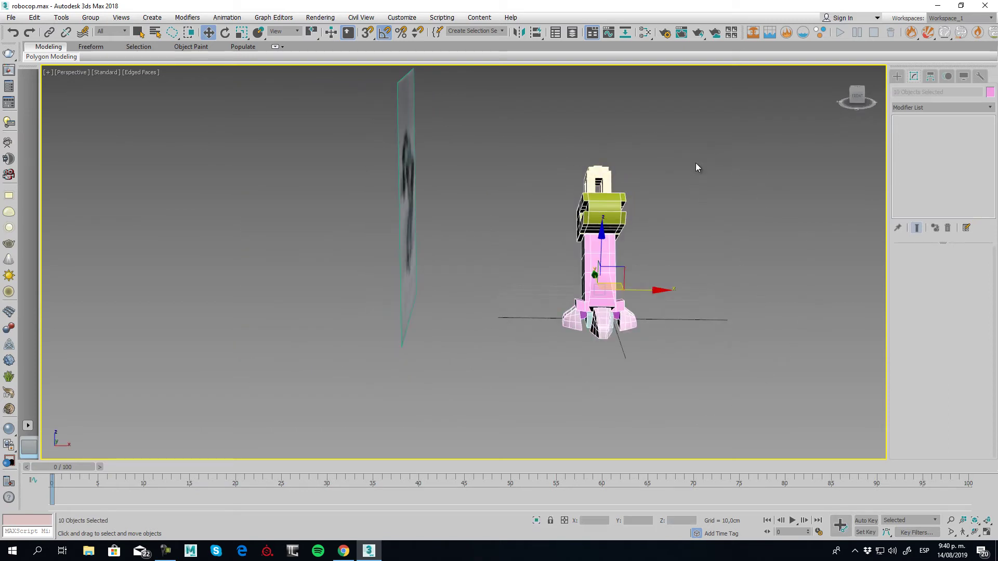
pyautogui.click(90, 18)
pyautogui.click(99, 36)
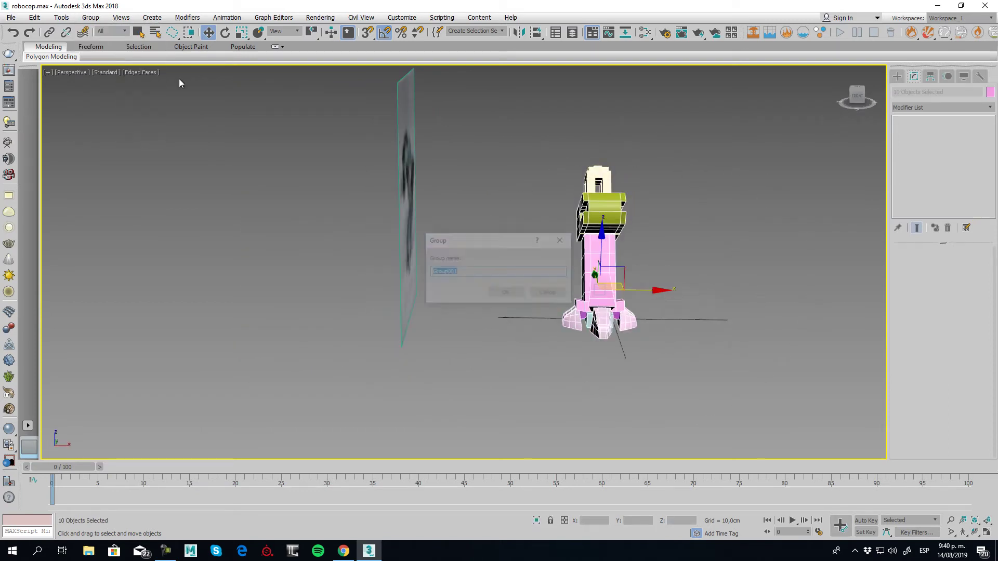
pyautogui.click(500, 293)
# - Clone the leg group as a single copy about 72 cm away along the X axis
pyautogui.moveTo(682, 283); pyautogui.dragTo(554, 276, button='middle')
pyautogui.keyDown('shift'); pyautogui.moveTo(526, 277); pyautogui.dragTo(649, 277); pyautogui.keyUp('shift')
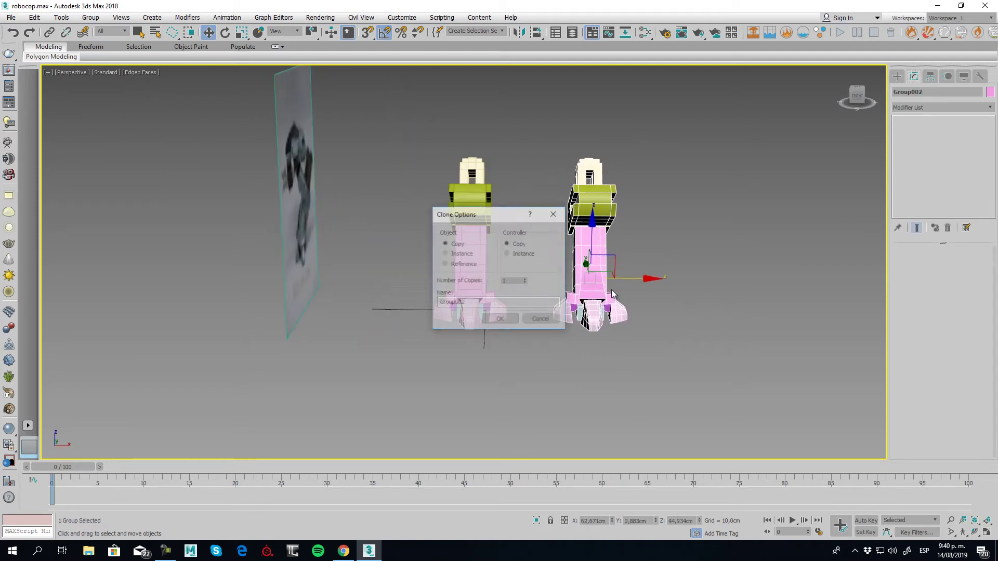
pyautogui.click(500, 319)
# - Ungroup both the copied leg and the original leg, then clear the selection
pyautogui.click(91, 17)
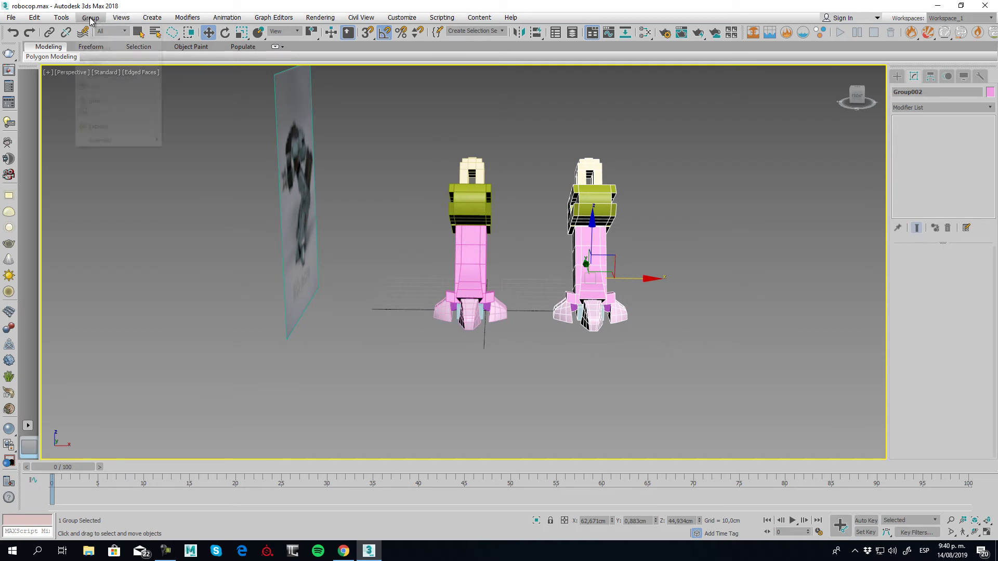
pyautogui.click(104, 48)
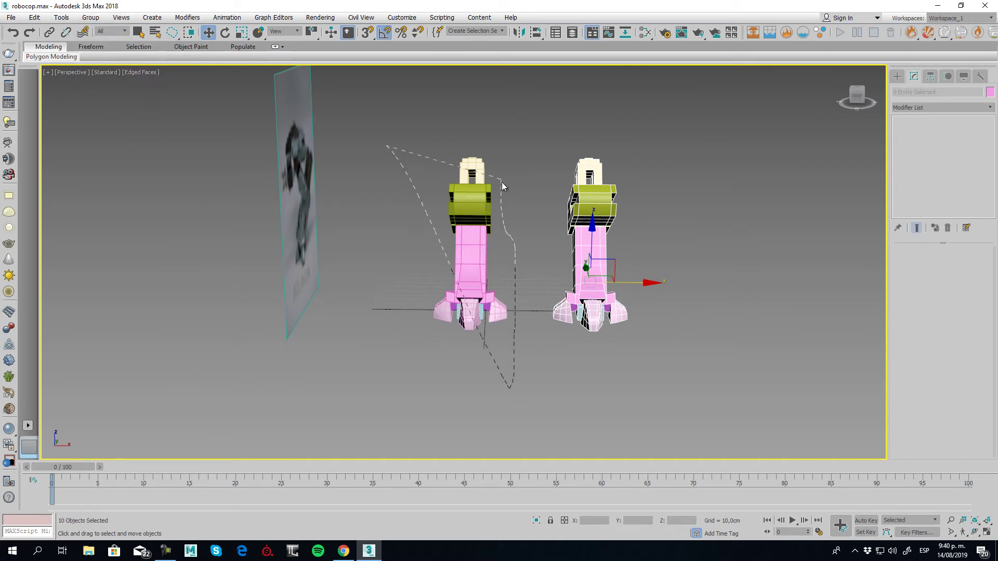
pyautogui.moveTo(503, 184); pyautogui.dragTo(496, 176)
pyautogui.click(90, 17)
pyautogui.click(91, 19)
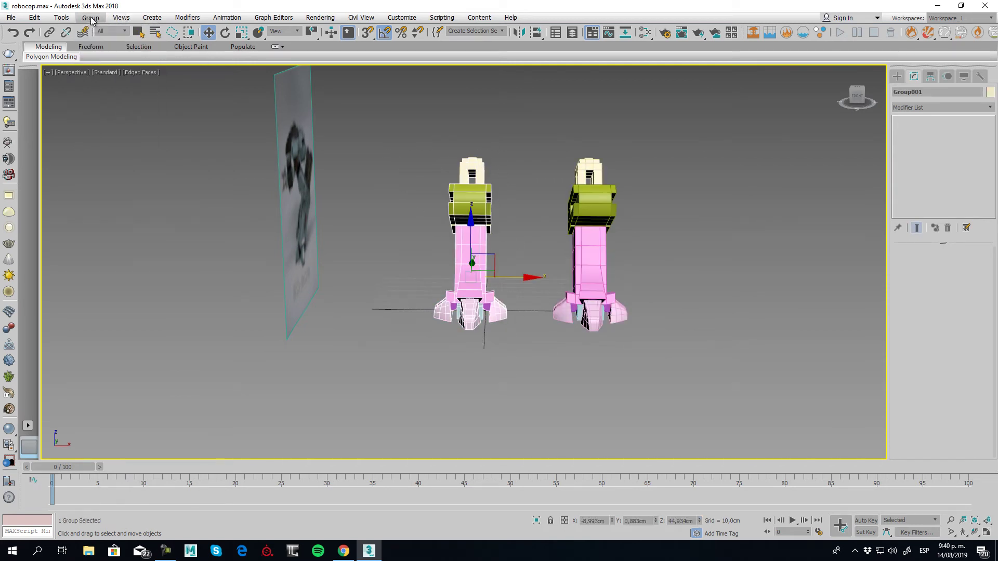
pyautogui.click(91, 18)
pyautogui.click(102, 48)
pyautogui.click(698, 258)
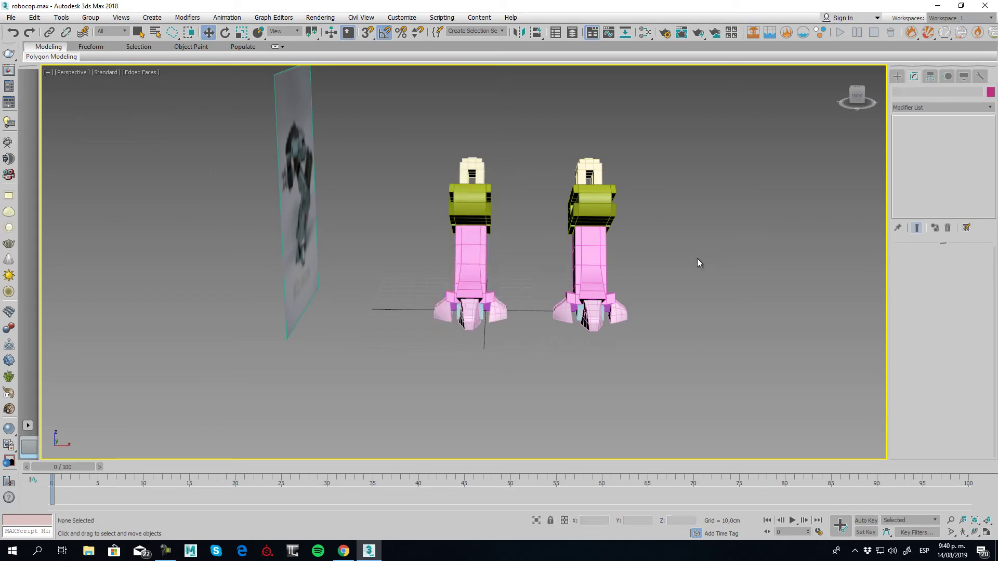
# - Create a cylinder with a radius of about 7.08 cm at the front end of the green box in the wireframe Left view
pyautogui.click(897, 76)
pyautogui.click(921, 160)
pyautogui.moveTo(600, 243); pyautogui.dragTo(648, 279, button='middle')
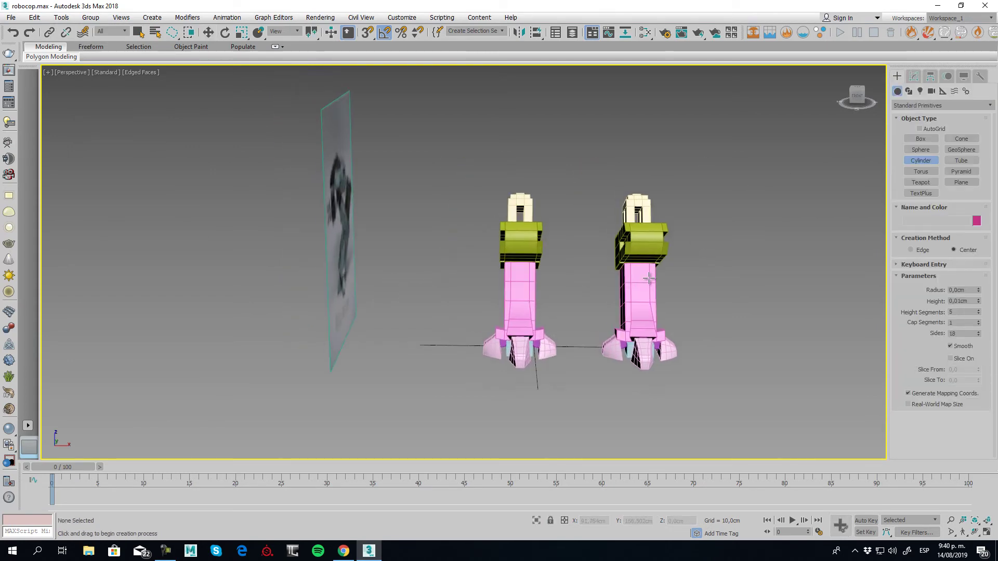
pyautogui.press('l')
pyautogui.scroll(-3, 639, 279)
pyautogui.scroll(4, 543, 252)
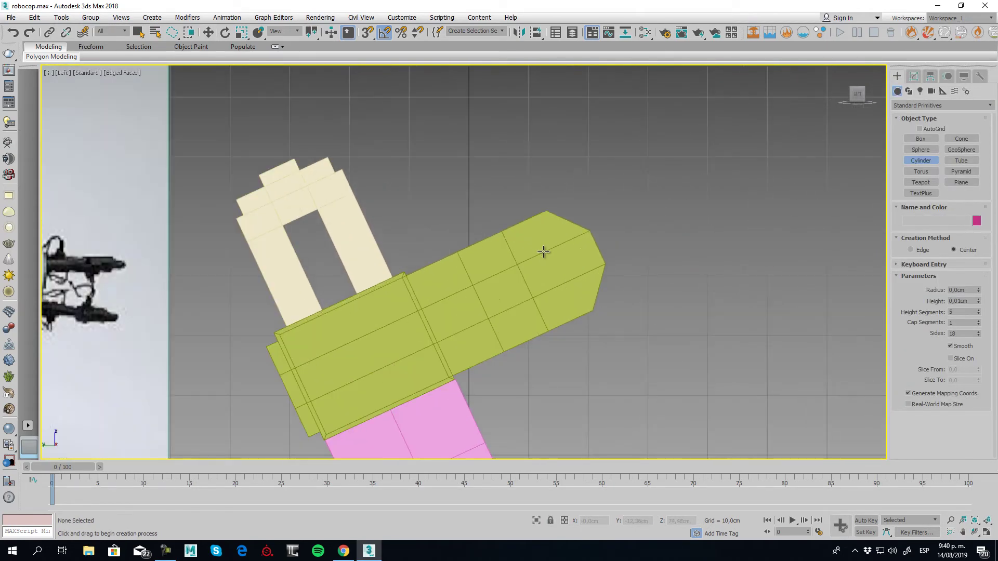
pyautogui.moveTo(555, 269); pyautogui.dragTo(558, 227)
pyautogui.press('F3')
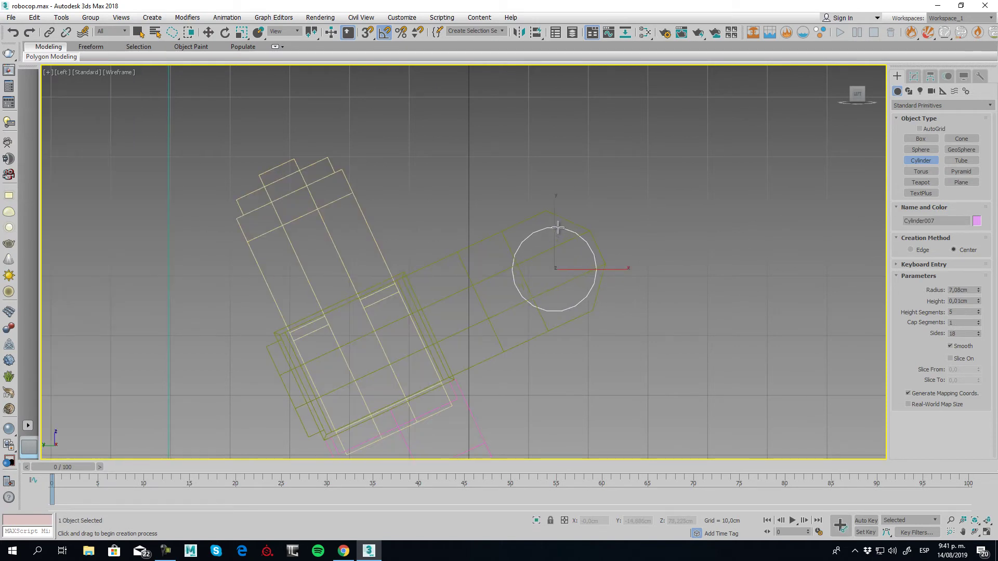
pyautogui.click(570, 140)
pyautogui.press('w')
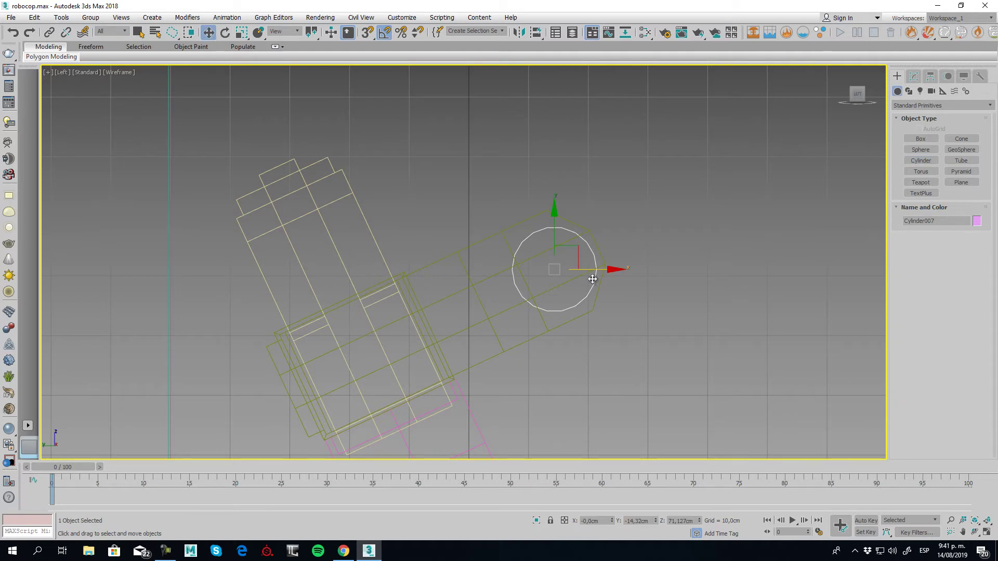
# - Center the cylinder on the green box's front end, then move it along X into the copied leg's green box at about X 64.4 cm
pyautogui.scroll(5, 575, 281)
pyautogui.moveTo(527, 239); pyautogui.dragTo(530, 242)
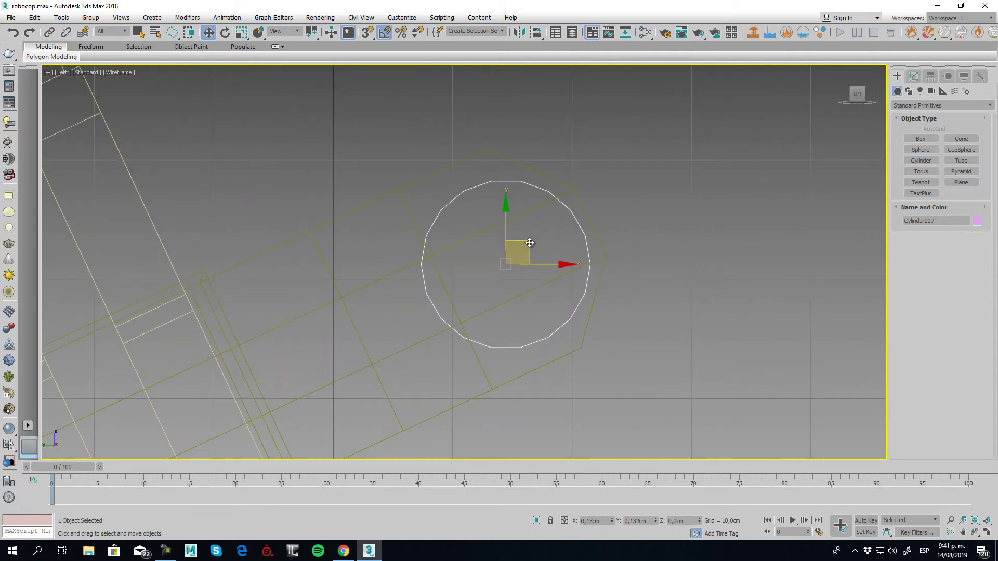
pyautogui.press('F3')
pyautogui.press('p')
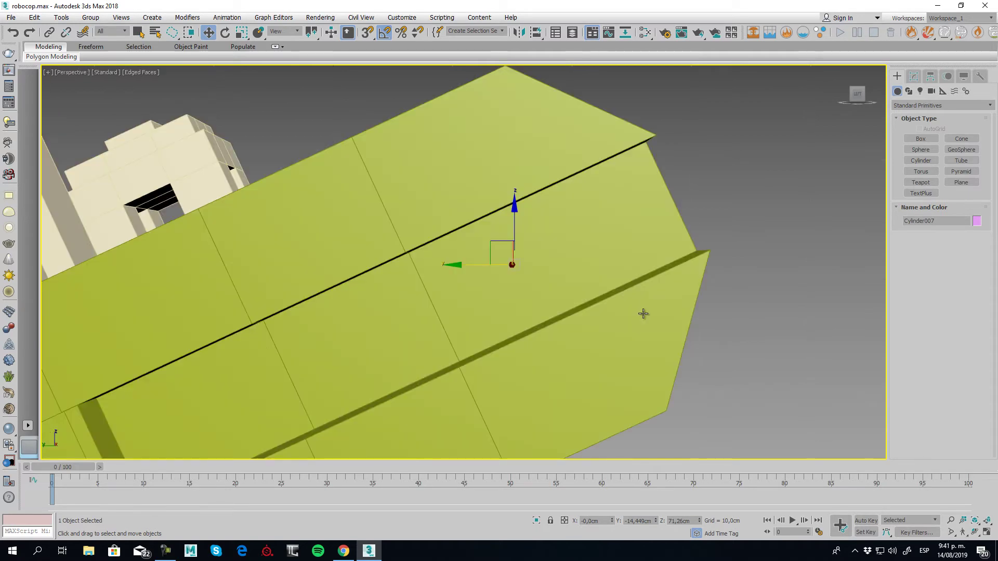
pyautogui.press('z')
pyautogui.scroll(-5, 575, 291)
pyautogui.keyDown('alt'); pyautogui.moveTo(718, 304); pyautogui.dragTo(488, 245, button='middle'); pyautogui.keyUp('alt')
pyautogui.moveTo(493, 232); pyautogui.dragTo(619, 232)
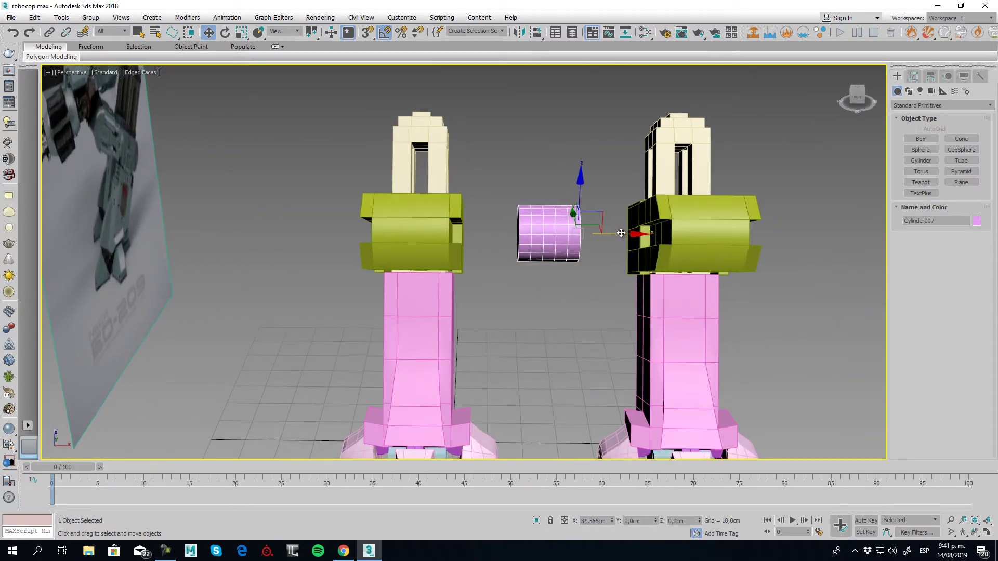
pyautogui.keyDown('alt'); pyautogui.moveTo(618, 232); pyautogui.dragTo(616, 270, button='middle'); pyautogui.keyUp('alt')
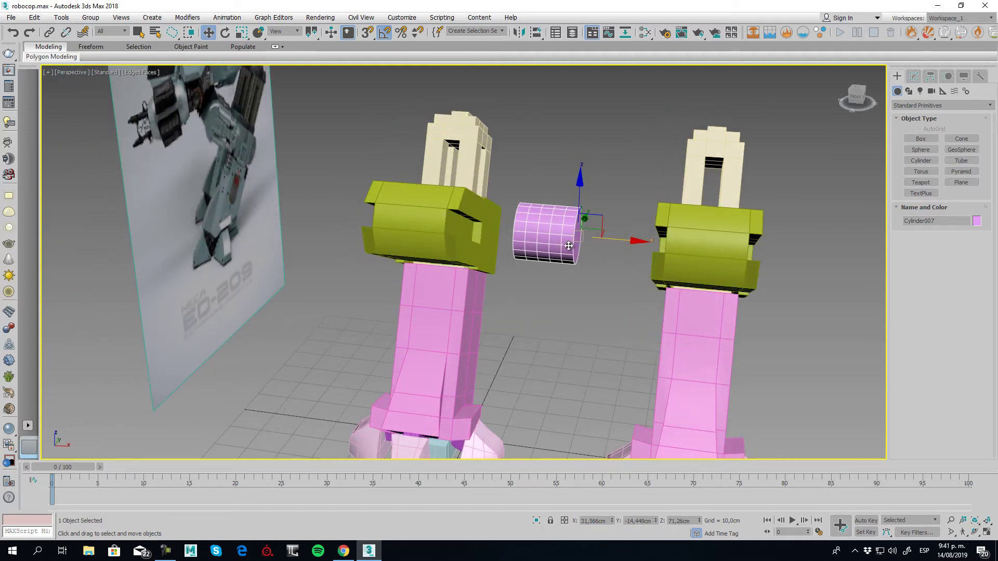
pyautogui.moveTo(621, 240); pyautogui.dragTo(758, 263)
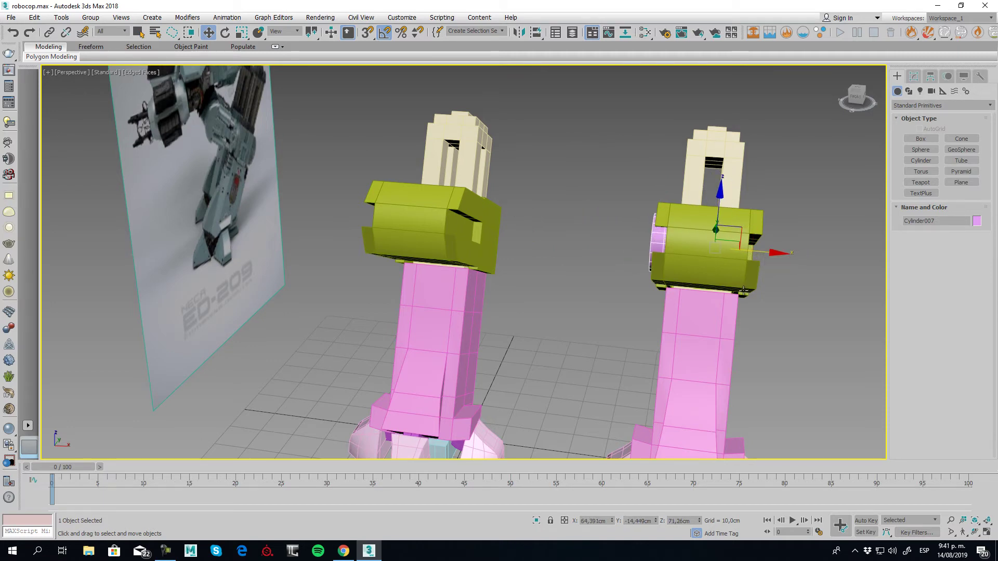
# - Fine-tune the cylinder's X position to about 65 cm inside the copied leg in the wireframe Front view
pyautogui.press('f')
pyautogui.scroll(-5, 680, 364)
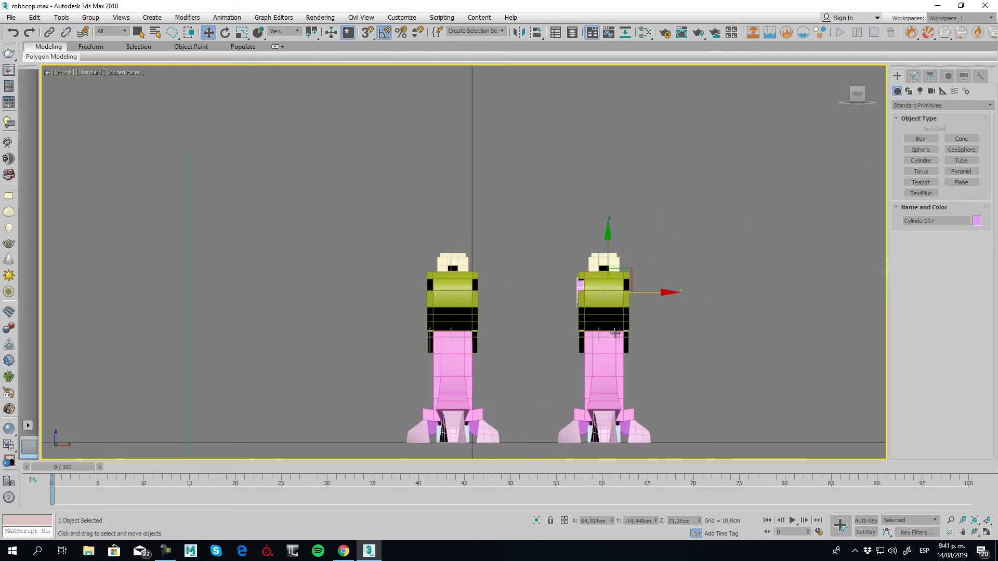
pyautogui.press('F3')
pyautogui.scroll(5, 619, 299)
pyautogui.moveTo(635, 277); pyautogui.dragTo(640, 278)
# - Lengthen the cylinder to a height of about 76.37 cm so it spans between the two legs' green boxes
pyautogui.click(914, 76)
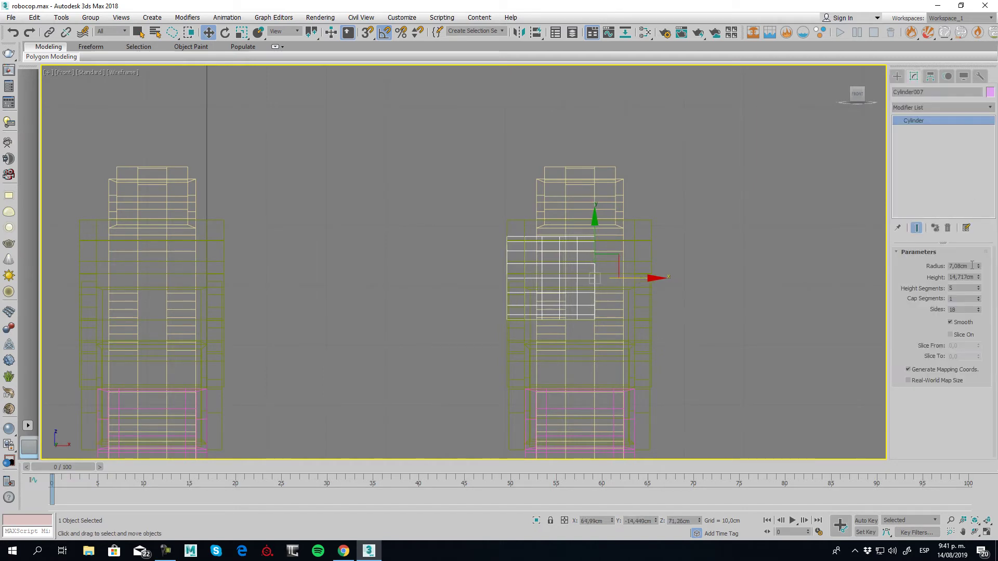
pyautogui.moveTo(978, 277); pyautogui.dragTo(946, 61)
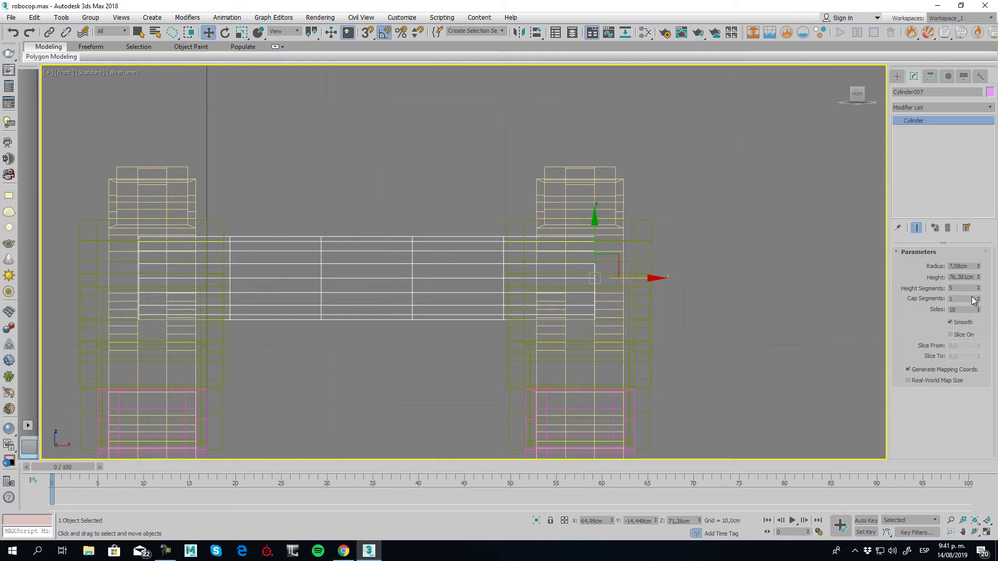
pyautogui.moveTo(982, 279); pyautogui.dragTo(979, 277)
pyautogui.moveTo(981, 276); pyautogui.dragTo(979, 277)
pyautogui.moveTo(359, 325); pyautogui.dragTo(399, 321, button='middle')
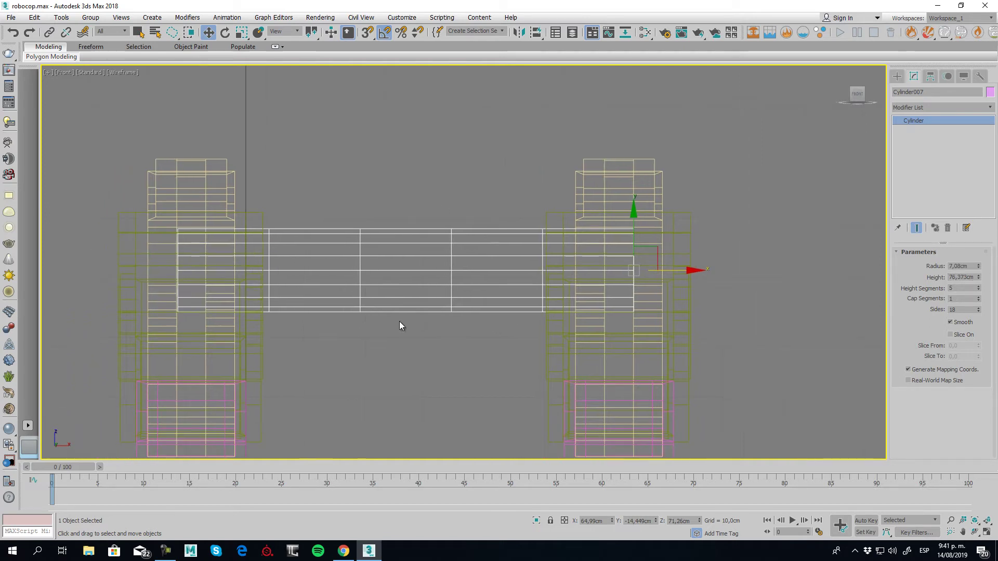
# - Set the hip cylinder to 10 sides and convert it to an Editable Poly
pyautogui.press('p')
pyautogui.moveTo(499, 287)
pyautogui.mouseDown(button='middle')
pyautogui.moveTo(499, 307)
pyautogui.moveTo(523, 322)
pyautogui.moveTo(517, 253)
pyautogui.moveTo(542, 260)
pyautogui.mouseUp(button='middle')
pyautogui.scroll(-3, 505, 285)
pyautogui.scroll(3, 516, 252)
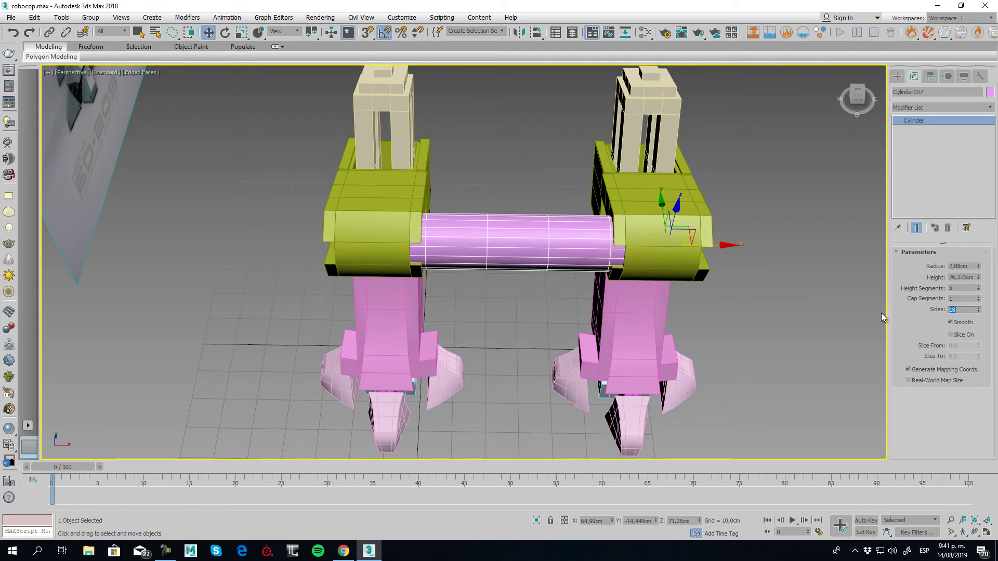
pyautogui.write('12')
pyautogui.press('Return')
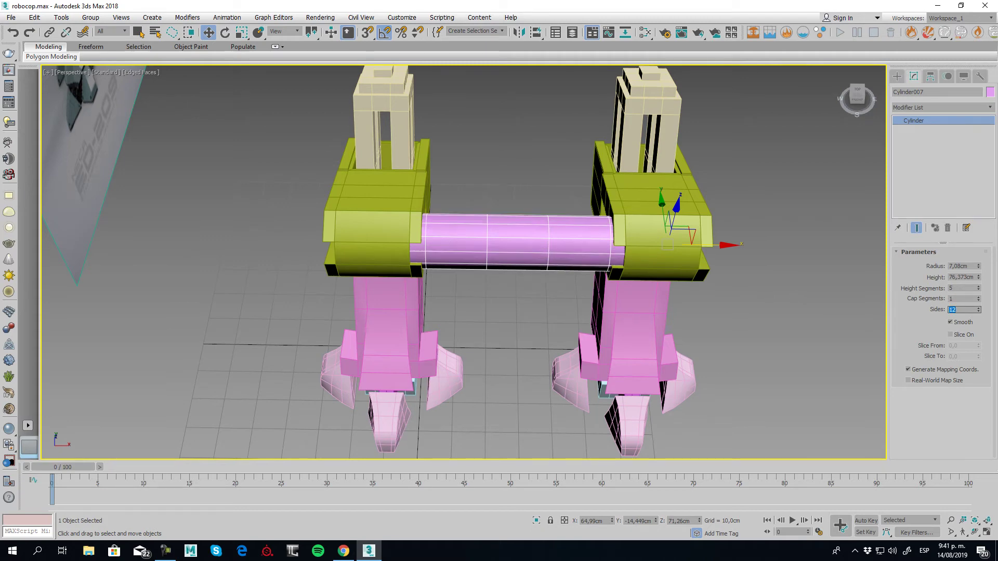
pyautogui.write('10')
pyautogui.press('Return')
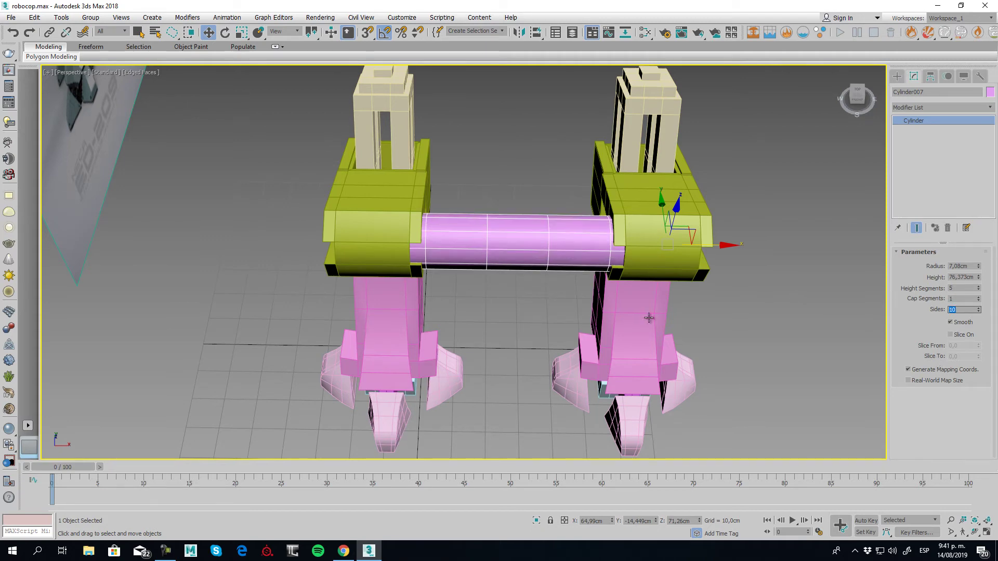
pyautogui.rightClick(495, 234)
pyautogui.moveTo(534, 364)
pyautogui.click(593, 357)
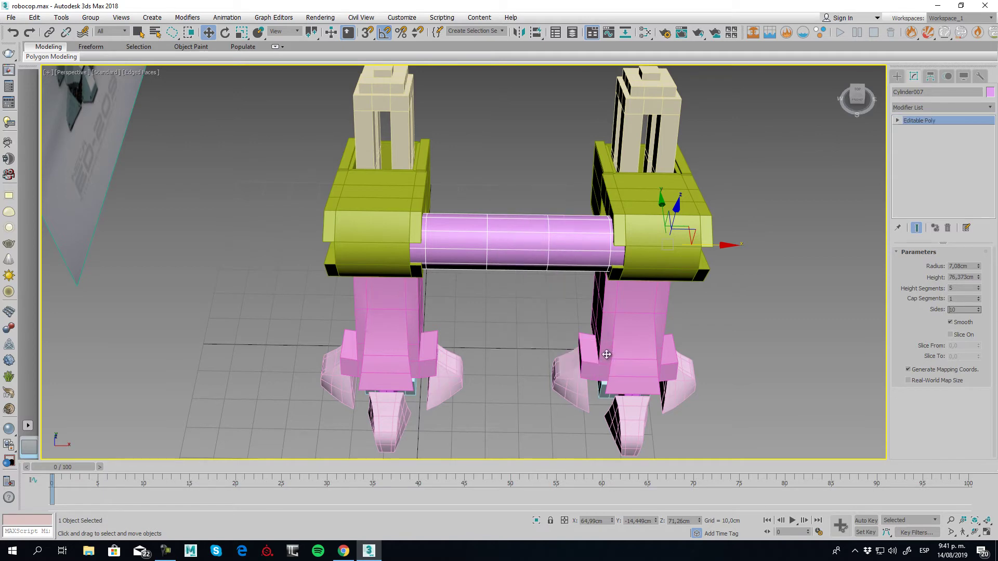
# - Extrude the three middle polygon bands of the hip cylinder by 1.94 cm along local normals
pyautogui.click(952, 264)
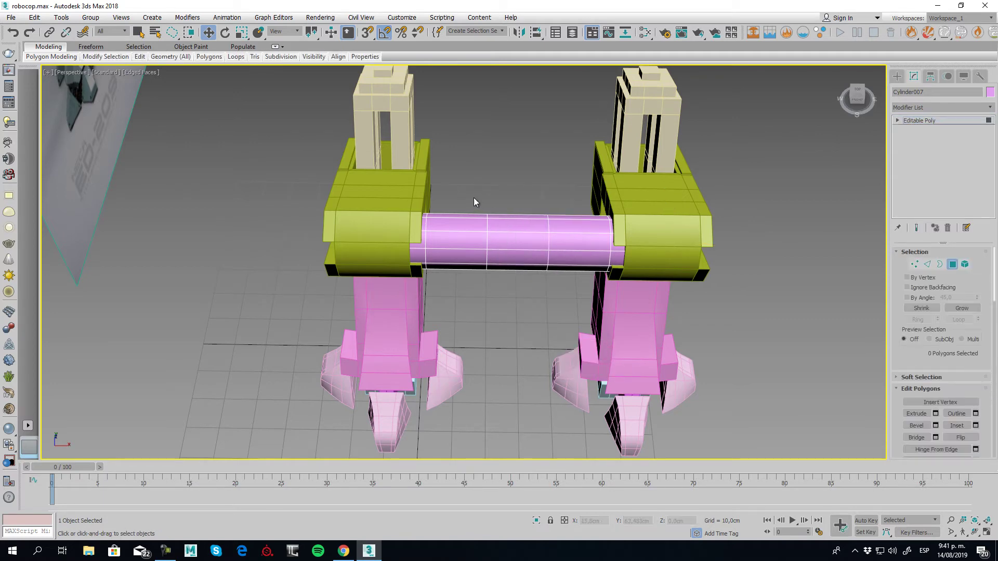
pyautogui.moveTo(598, 320); pyautogui.dragTo(566, 208)
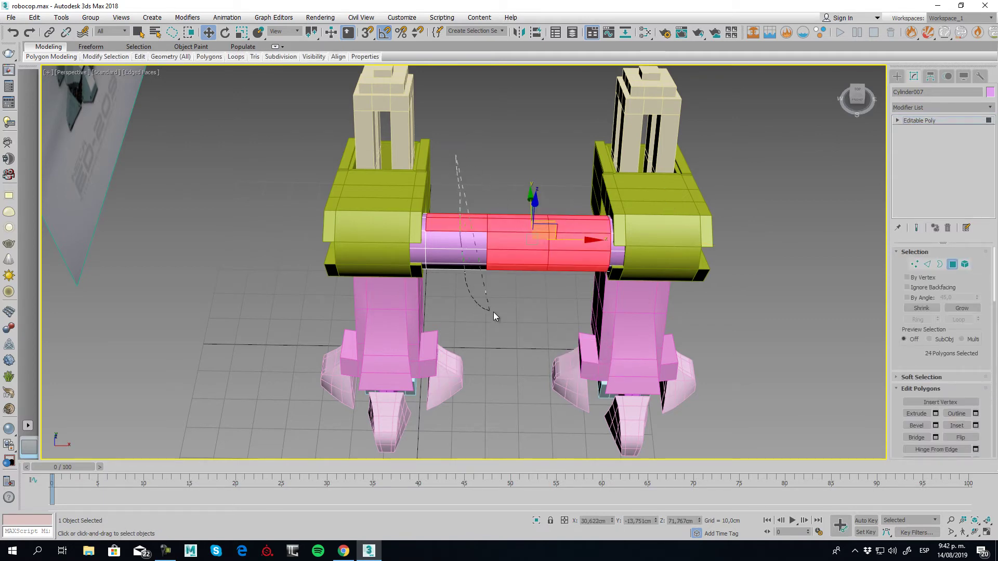
pyautogui.moveTo(565, 152); pyautogui.dragTo(551, 156)
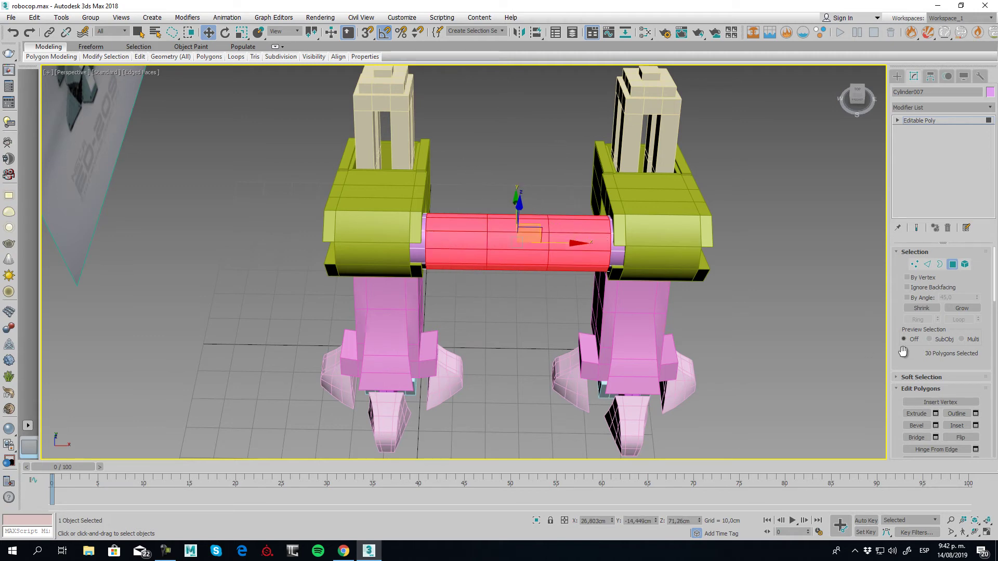
pyautogui.click(935, 415)
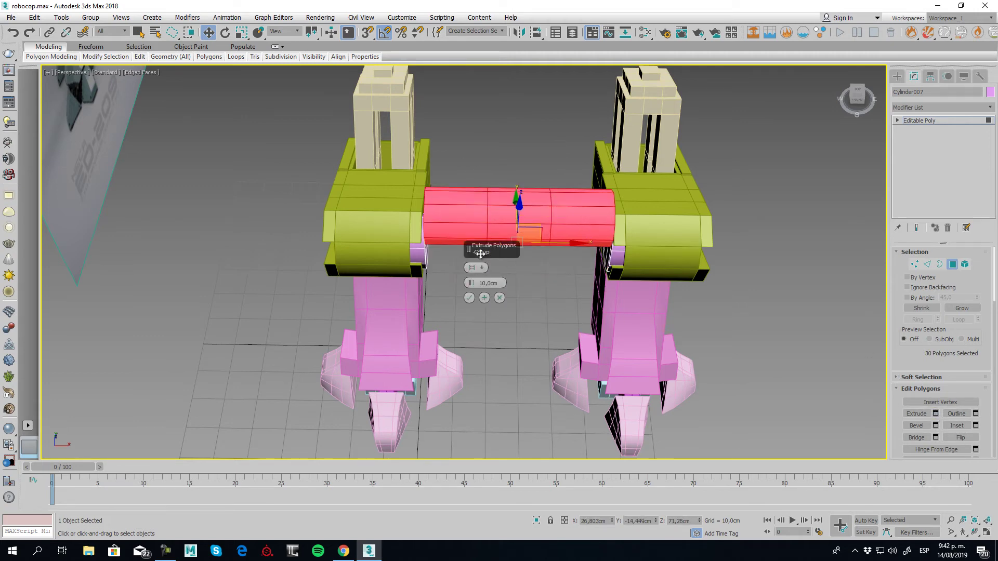
pyautogui.click(471, 268)
pyautogui.click(492, 284)
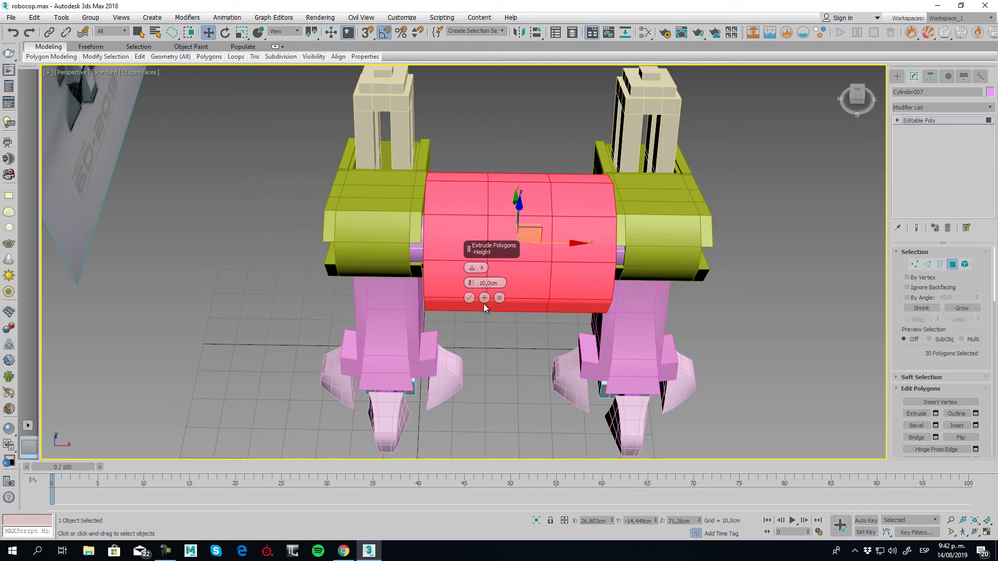
pyautogui.moveTo(472, 283); pyautogui.dragTo(482, 326)
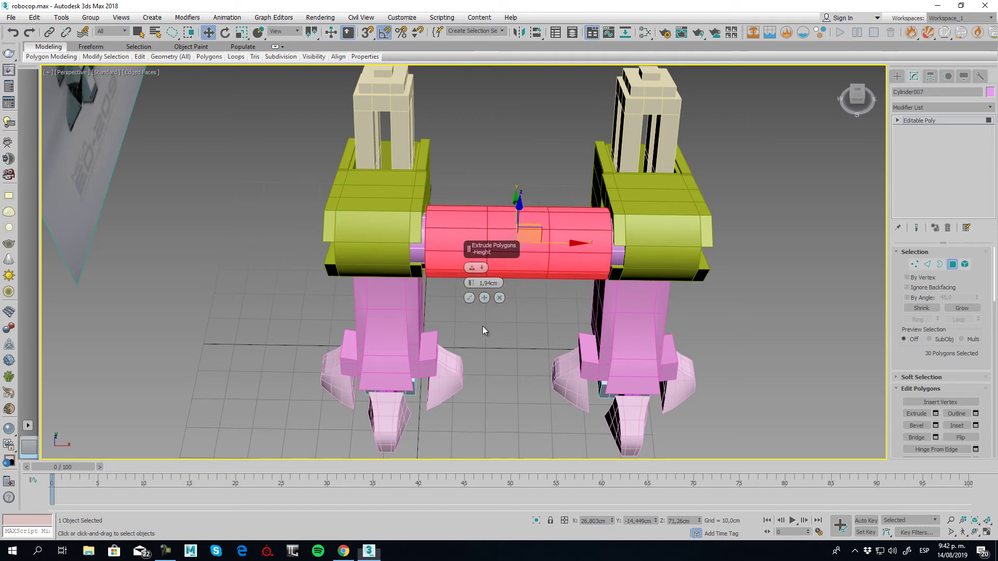
pyautogui.click(469, 299)
# - Keep only the central polygon band of the hip cylinder selected and extrude it by 1.94 cm
pyautogui.keyDown('alt'); pyautogui.moveTo(559, 317); pyautogui.dragTo(624, 208, button='middle'); pyautogui.keyUp('alt')
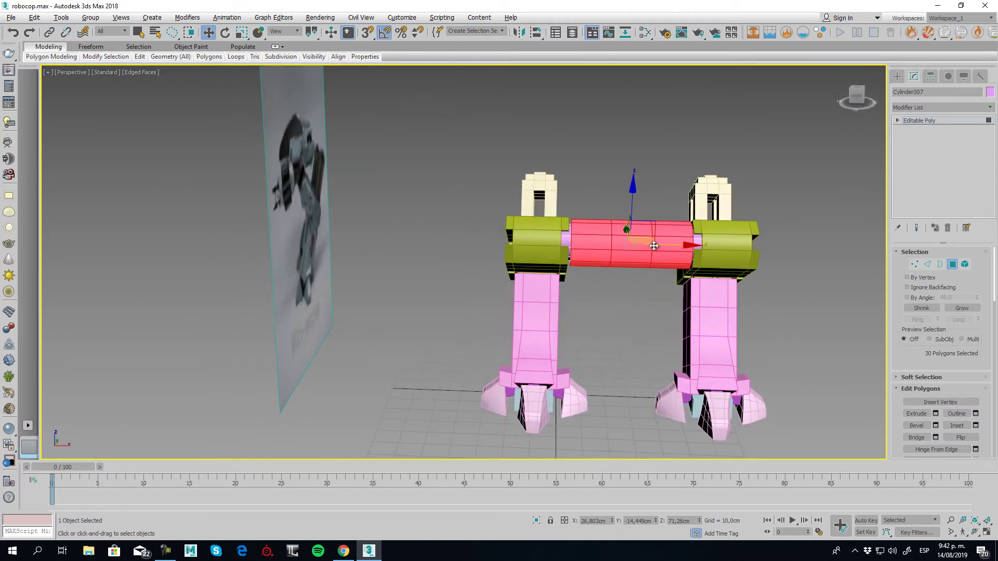
pyautogui.click(623, 205)
pyautogui.moveTo(622, 205); pyautogui.dragTo(627, 303)
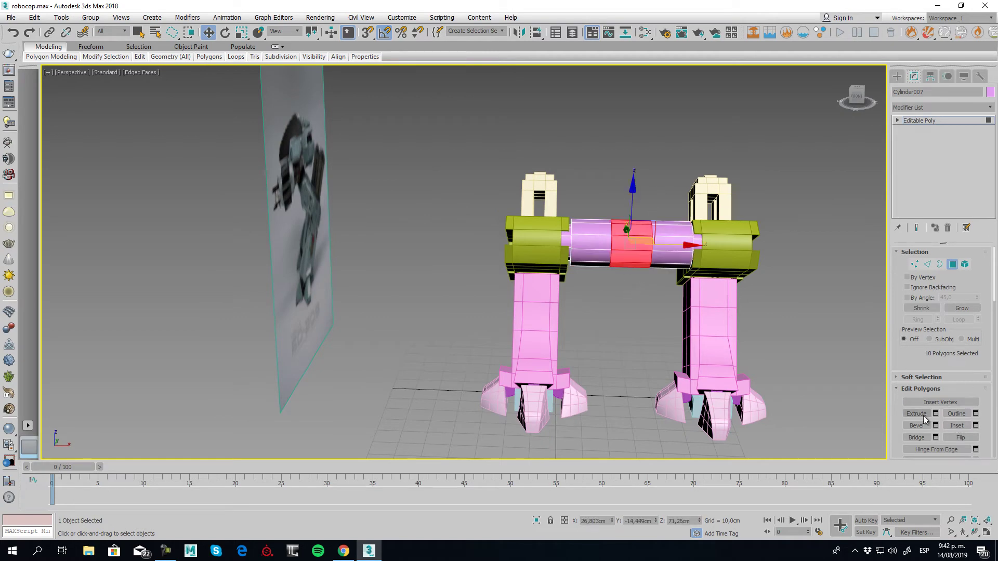
pyautogui.click(937, 414)
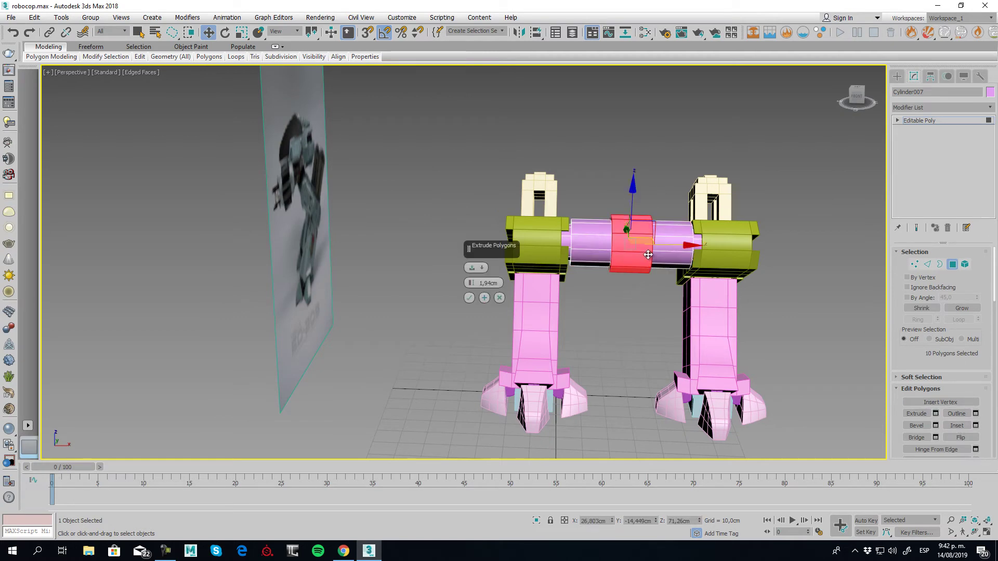
pyautogui.click(499, 298)
# - Scale the central raised band's vertices along X to widen it, then leave vertex editing
pyautogui.keyDown('alt'); pyautogui.moveTo(499, 298); pyautogui.dragTo(670, 294, button='middle'); pyautogui.keyUp('alt')
pyautogui.click(915, 265)
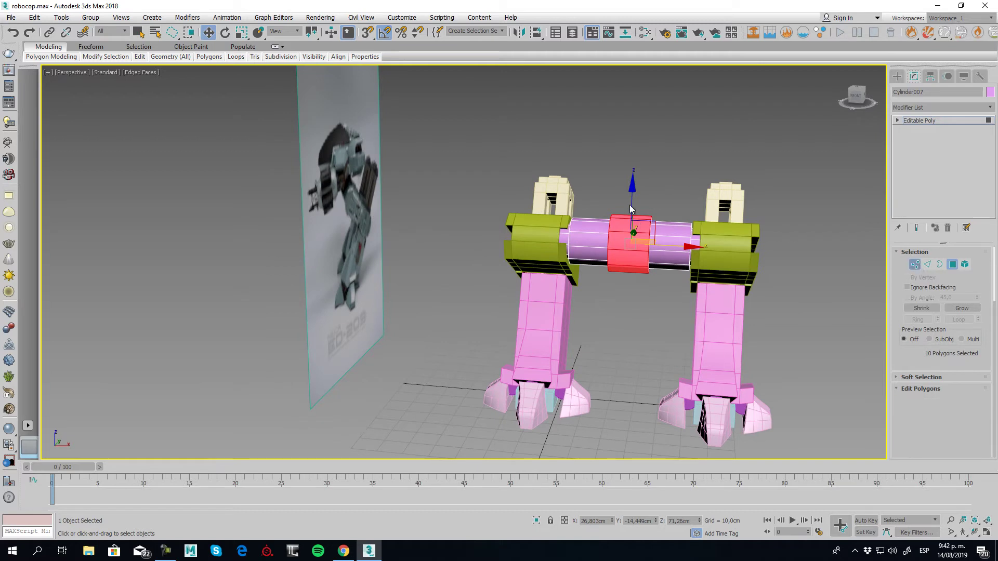
pyautogui.moveTo(607, 185)
pyautogui.keyDown('alt'); pyautogui.mouseDown(button='middle')
pyautogui.moveTo(649, 177)
pyautogui.moveTo(601, 180)
pyautogui.mouseUp(button='middle'); pyautogui.keyUp('alt')
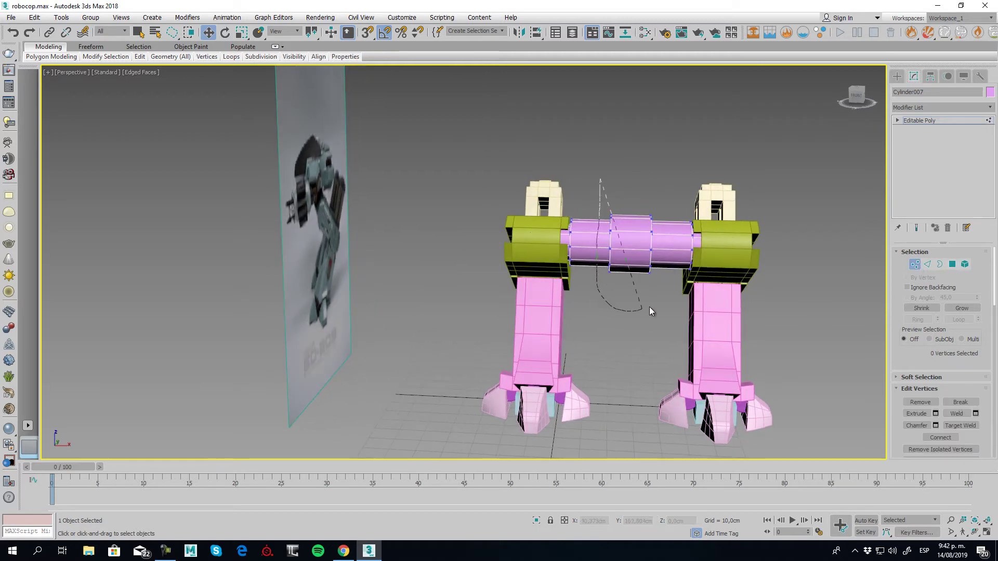
pyautogui.moveTo(650, 311); pyautogui.dragTo(647, 176)
pyautogui.click(241, 32)
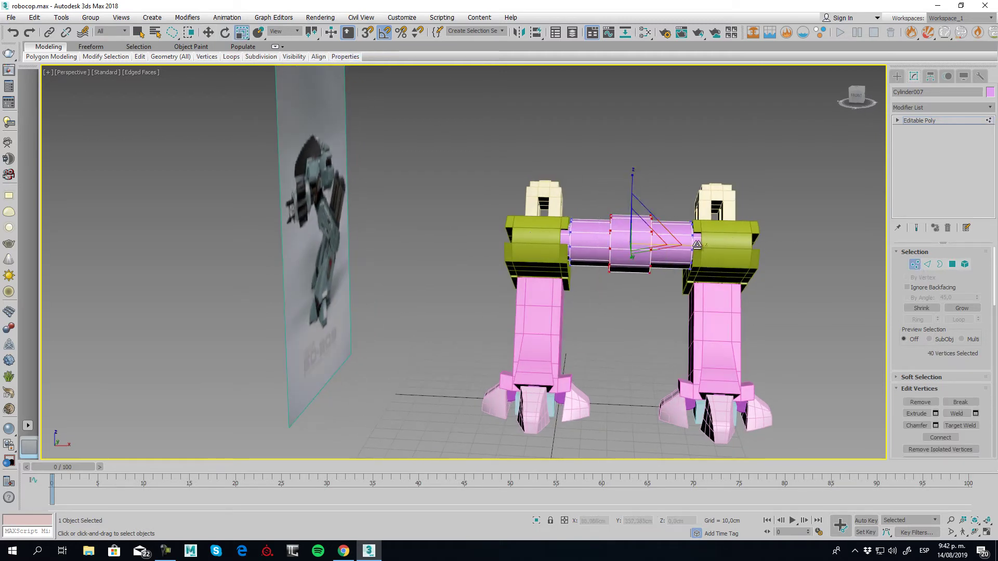
pyautogui.moveTo(714, 242)
pyautogui.mouseDown()
pyautogui.moveTo(691, 245)
pyautogui.moveTo(711, 245)
pyautogui.mouseUp()
pyautogui.click(918, 266)
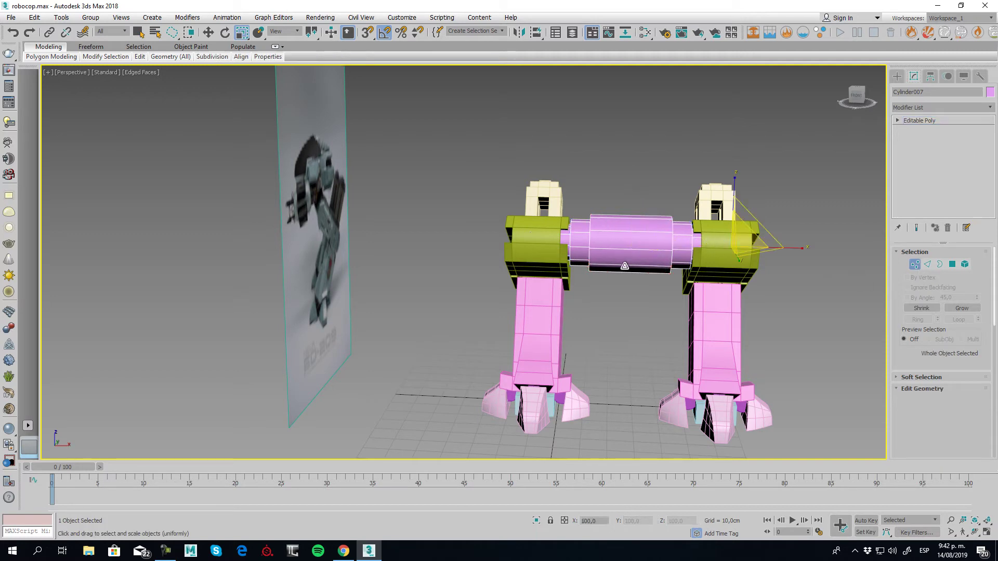
# - Create a free Hose extended primitive about 39.16 cm high in front of the legs, starting from the Top view
pyautogui.keyDown('alt'); pyautogui.moveTo(760, 280); pyautogui.dragTo(685, 269, button='middle'); pyautogui.keyUp('alt')
pyautogui.keyDown('alt'); pyautogui.moveTo(316, 289); pyautogui.dragTo(266, 268, button='middle'); pyautogui.keyUp('alt')
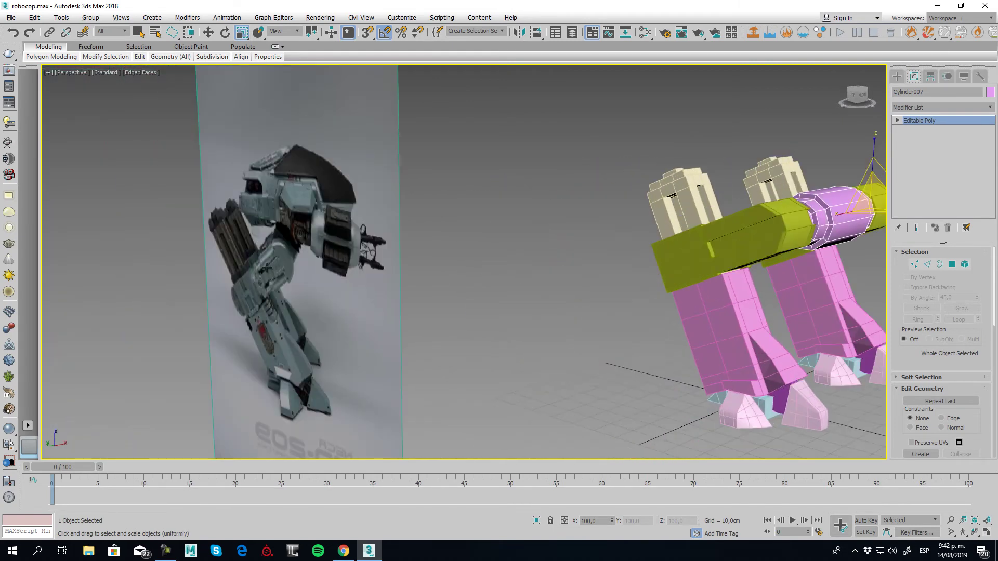
pyautogui.scroll(5, 266, 268)
pyautogui.moveTo(614, 267); pyautogui.dragTo(644, 296, button='middle')
pyautogui.scroll(-7, 644, 297)
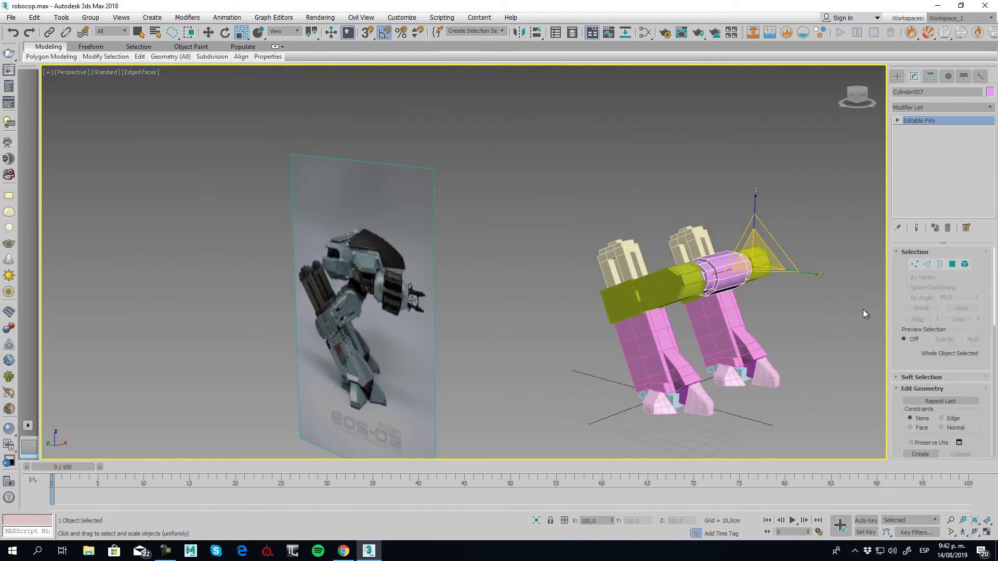
pyautogui.press('l')
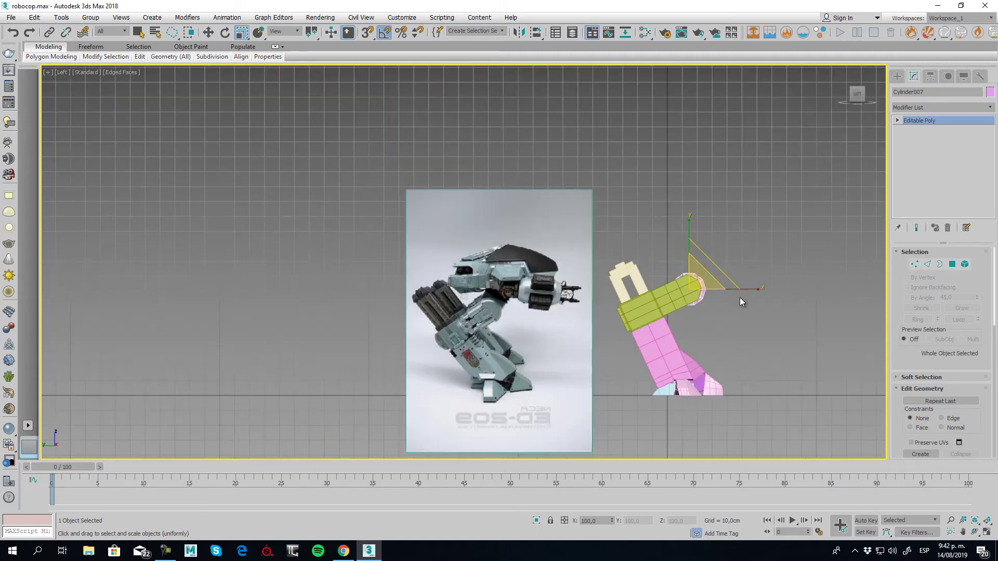
pyautogui.click(897, 76)
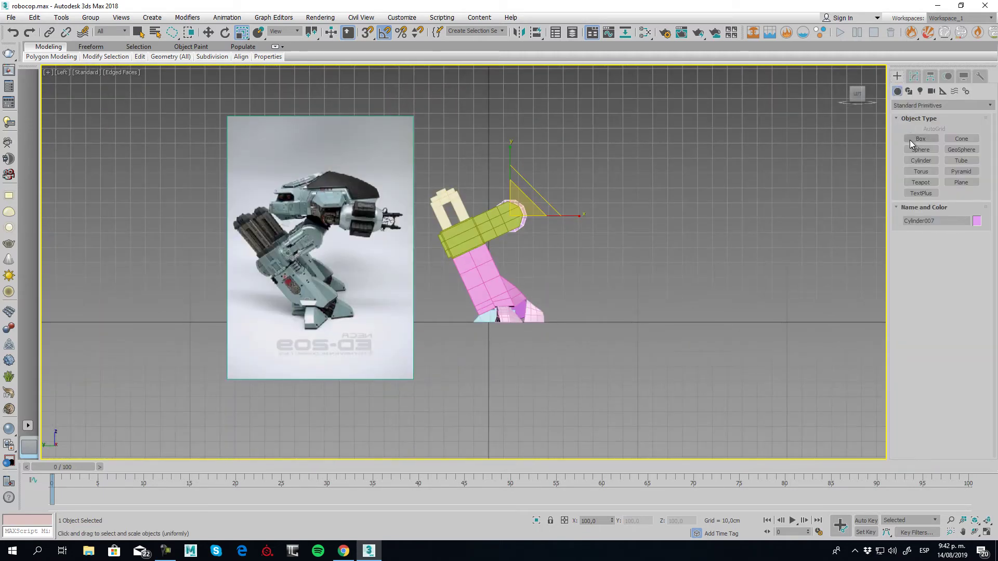
pyautogui.click(909, 105)
pyautogui.click(909, 124)
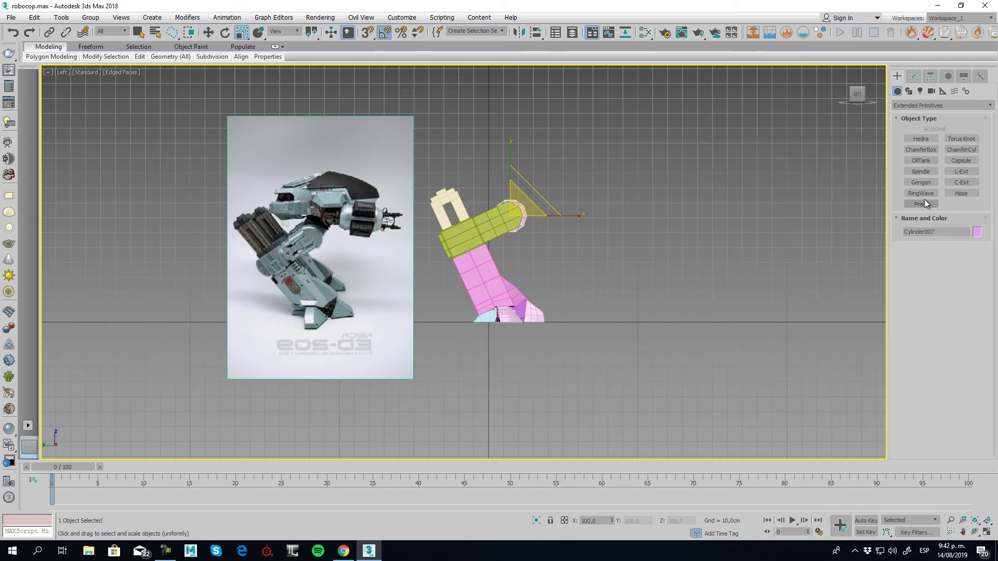
pyautogui.click(961, 193)
pyautogui.scroll(-2, 593, 335)
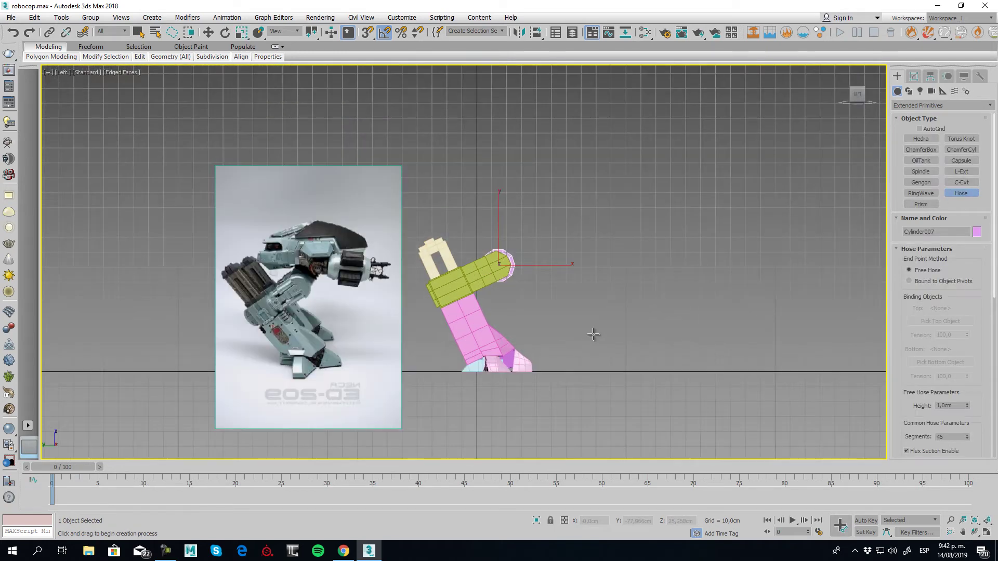
pyautogui.press('t')
pyautogui.moveTo(474, 304); pyautogui.dragTo(473, 268)
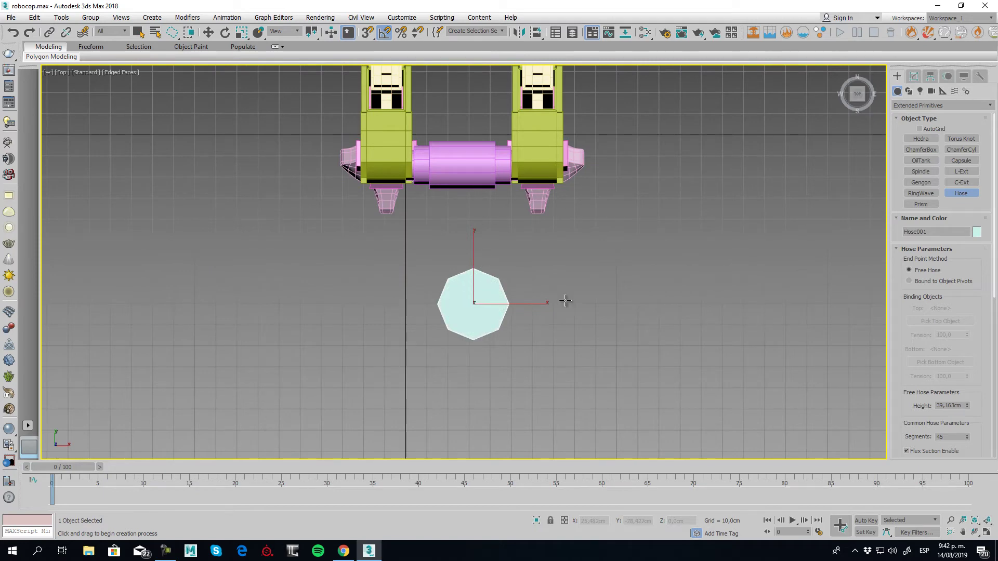
pyautogui.press('p')
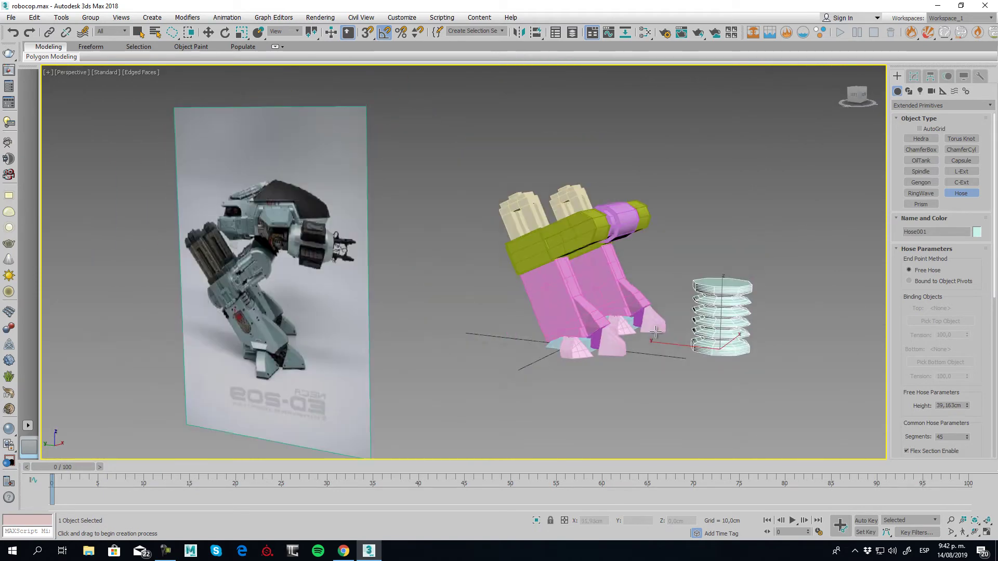
pyautogui.press('z')
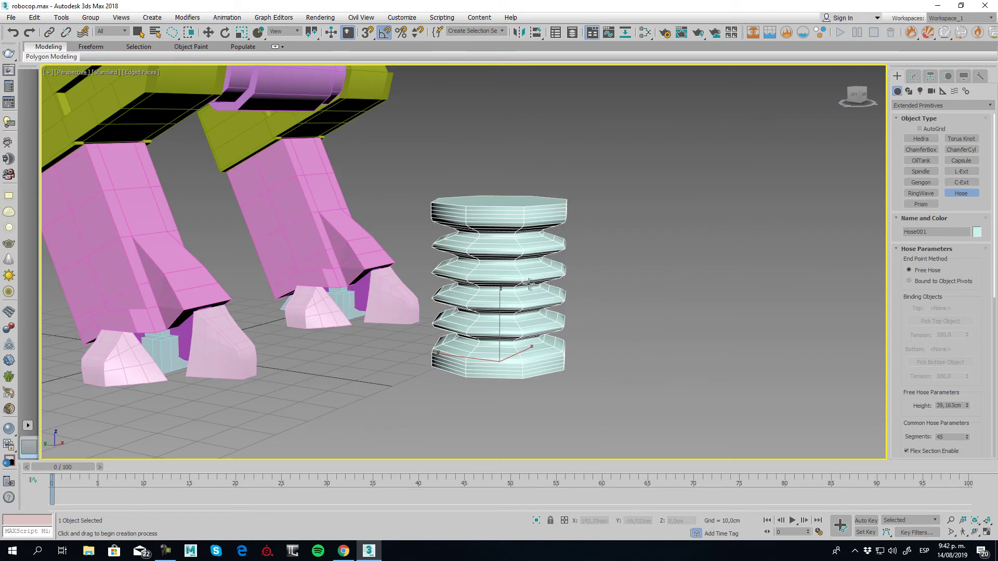
# - Set the hose's flex section to start at 0% and end at 100%, with a flex diameter of -14%
pyautogui.click(208, 32)
pyautogui.click(914, 76)
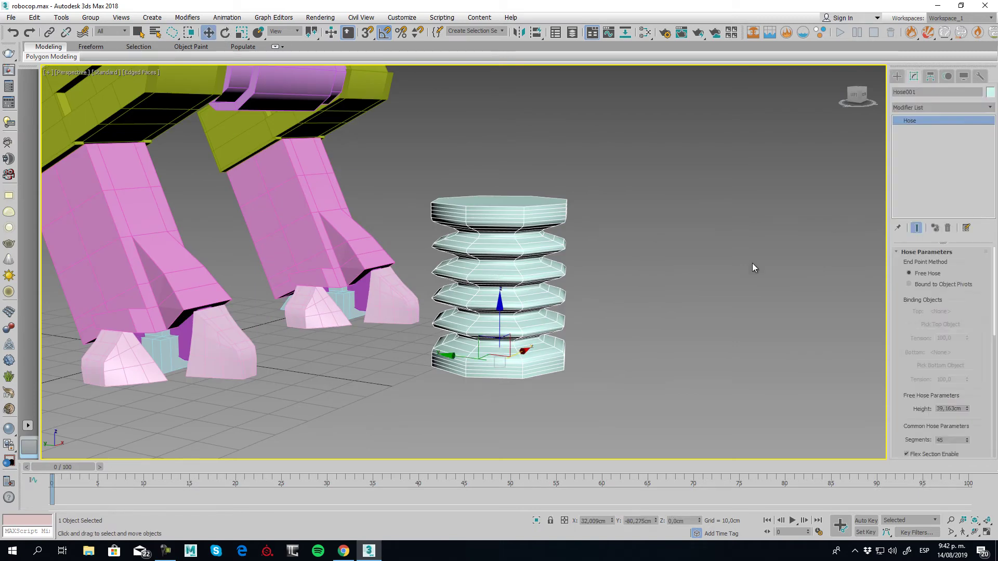
pyautogui.keyDown('alt'); pyautogui.moveTo(753, 267); pyautogui.dragTo(679, 298, button='middle'); pyautogui.keyUp('alt')
pyautogui.scroll(-4, 985, 347)
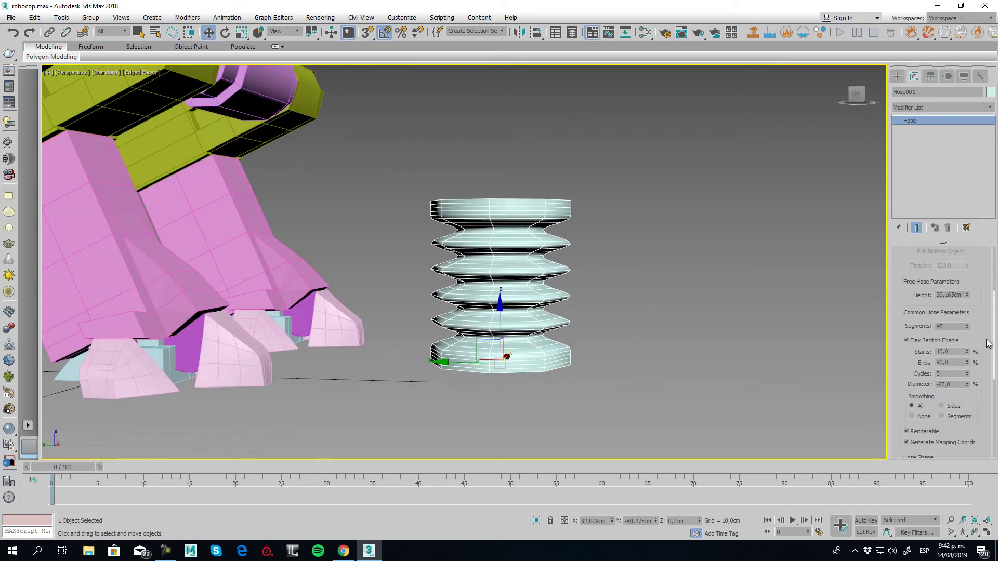
pyautogui.scroll(-2, 942, 336)
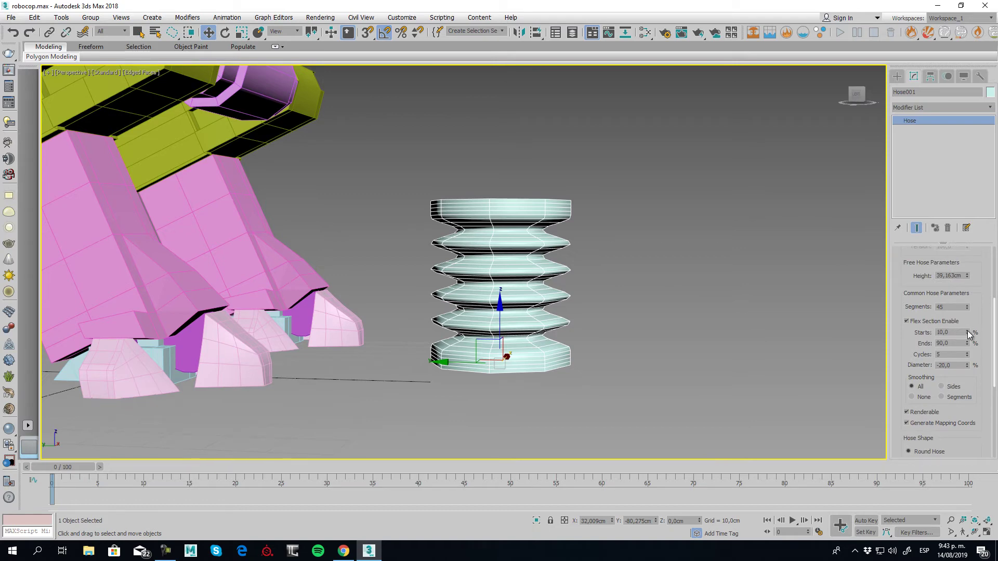
pyautogui.moveTo(969, 333)
pyautogui.mouseDown()
pyautogui.moveTo(968, 372)
pyautogui.moveTo(972, 338)
pyautogui.mouseUp()
pyautogui.keyDown('alt'); pyautogui.moveTo(593, 339); pyautogui.dragTo(576, 334, button='middle'); pyautogui.keyUp('alt')
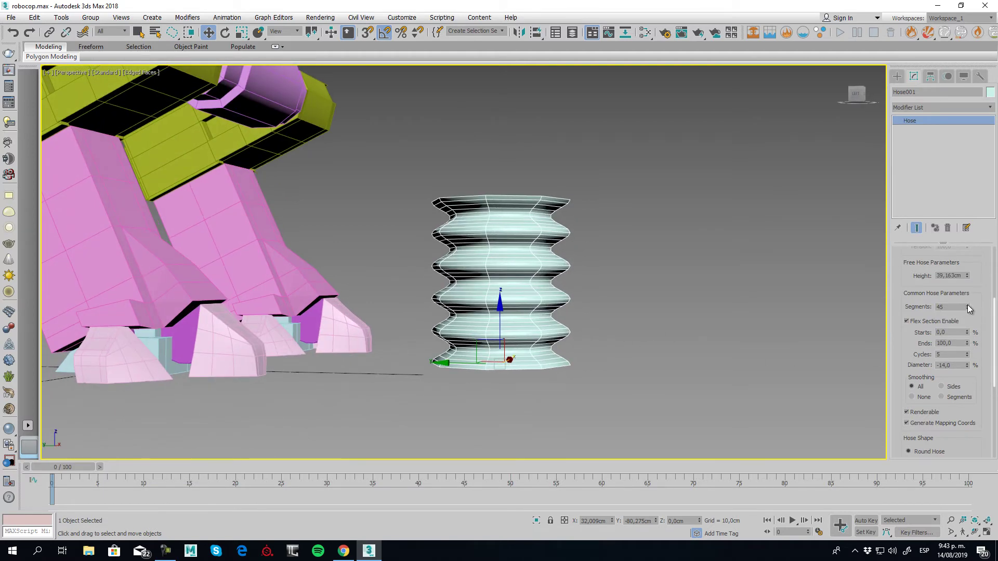
# - Reduce the hose to 19 segments and set its height to 13.163 cm
pyautogui.moveTo(970, 309); pyautogui.dragTo(968, 319)
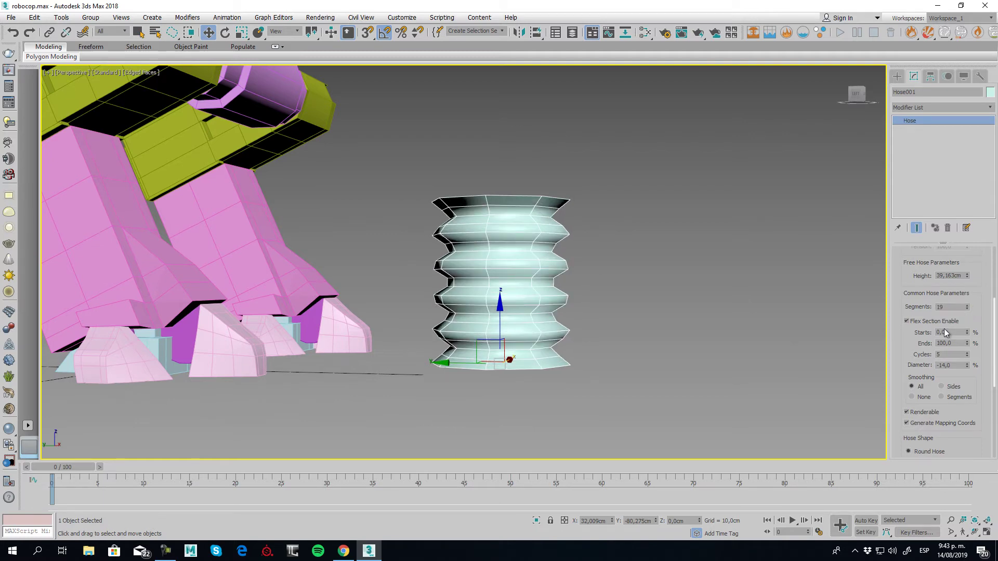
pyautogui.moveTo(912, 273); pyautogui.dragTo(974, 411)
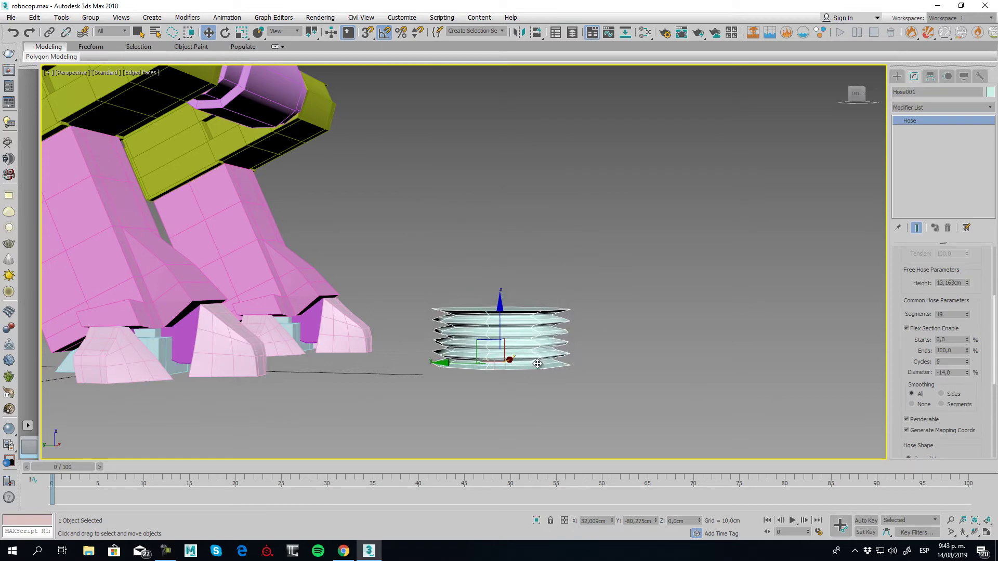
pyautogui.scroll(-5, 603, 322)
pyautogui.moveTo(603, 322); pyautogui.dragTo(647, 327, button='middle')
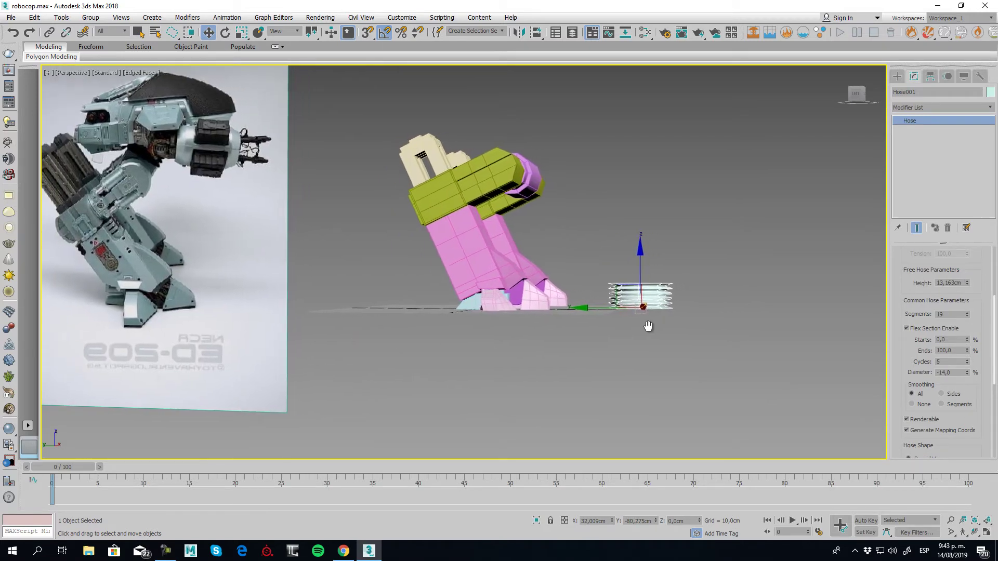
pyautogui.scroll(6, 563, 300)
pyautogui.keyDown('alt'); pyautogui.moveTo(594, 295); pyautogui.dragTo(660, 339, button='middle'); pyautogui.keyUp('alt')
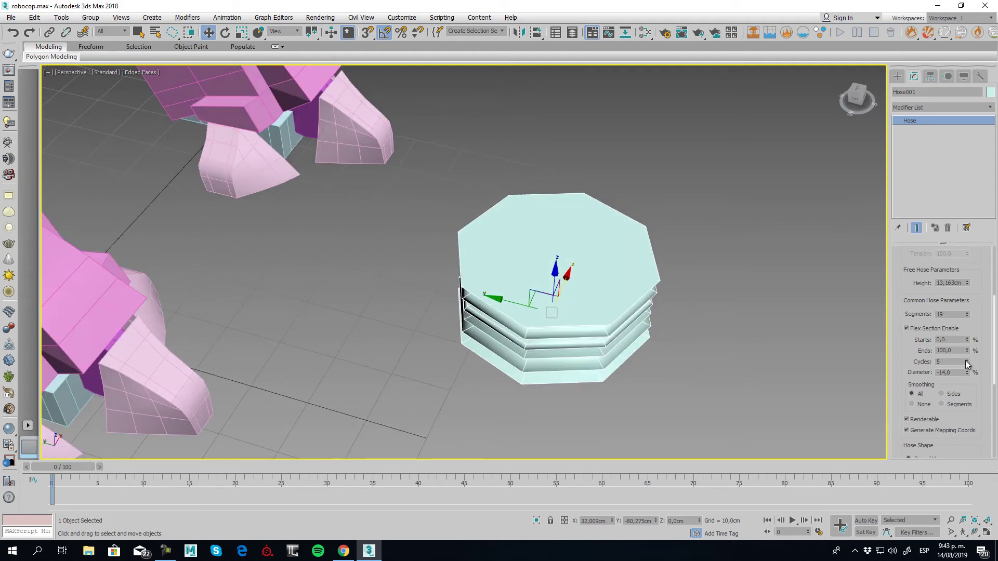
# - Set the hose's segments to 20 and its flex cycles to 3
pyautogui.keyDown('alt'); pyautogui.moveTo(733, 352); pyautogui.dragTo(575, 273, button='middle'); pyautogui.keyUp('alt')
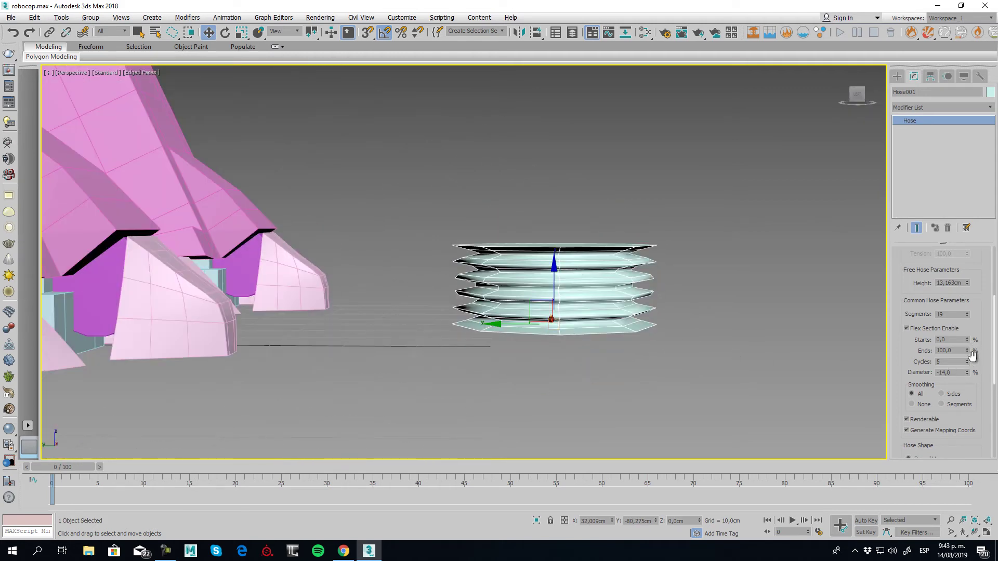
pyautogui.click(968, 313)
pyautogui.keyDown('alt'); pyautogui.moveTo(565, 315); pyautogui.dragTo(561, 314, button='middle'); pyautogui.keyUp('alt')
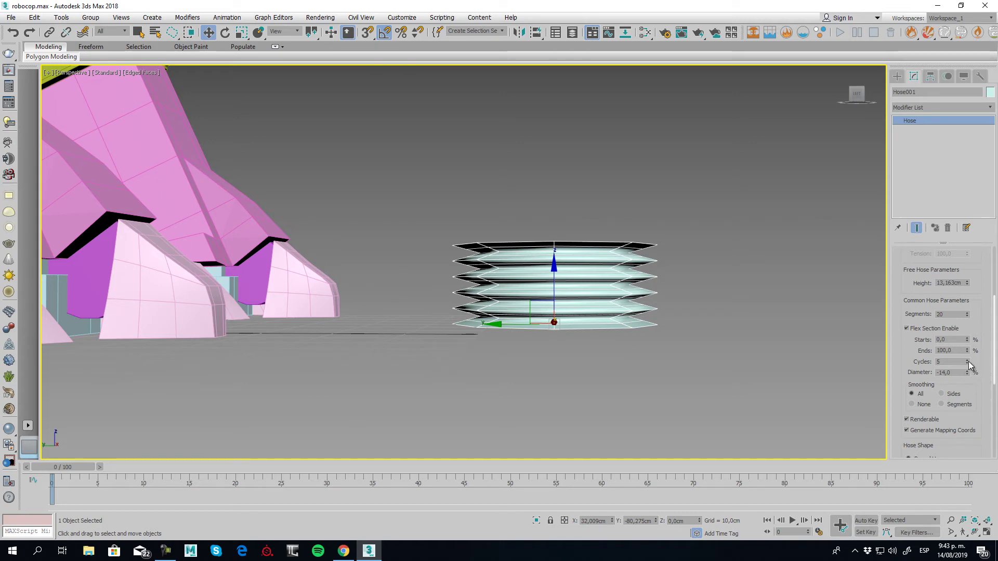
pyautogui.click(968, 364)
pyautogui.click(968, 364)
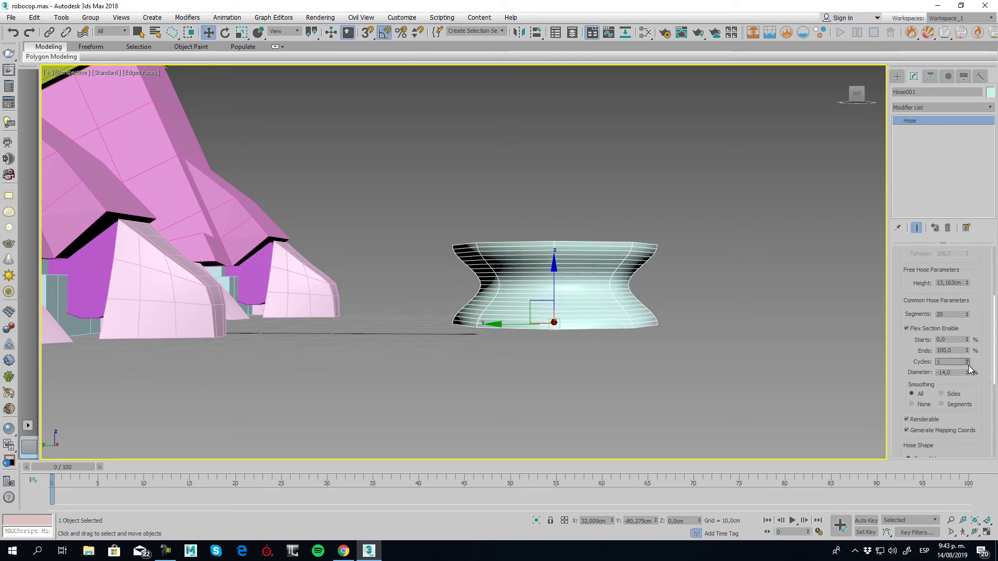
pyautogui.click(968, 360)
pyautogui.click(968, 360)
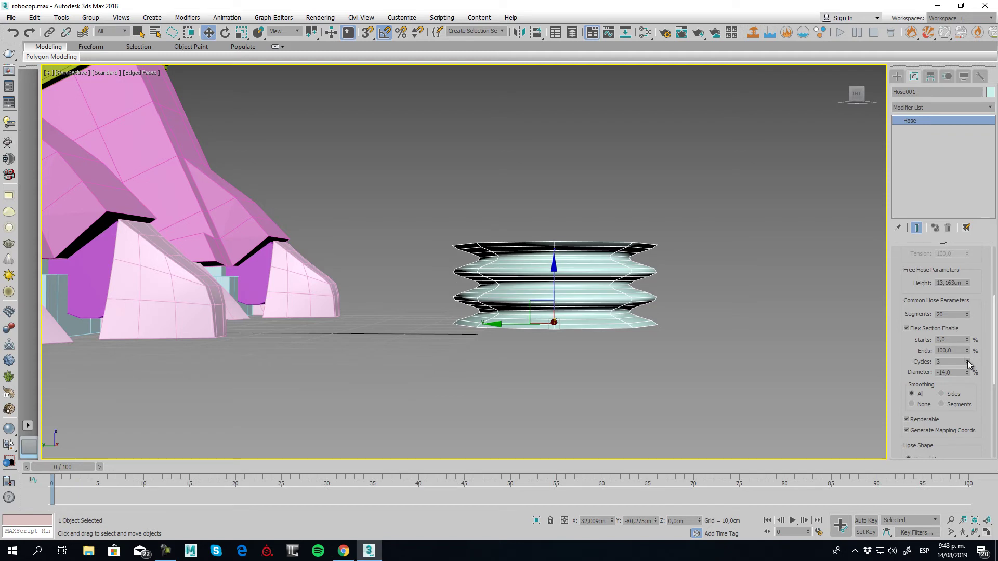
pyautogui.moveTo(563, 299); pyautogui.dragTo(594, 298, button='middle')
# - Set the round hose shape to 12 sides
pyautogui.scroll(-5, 980, 418)
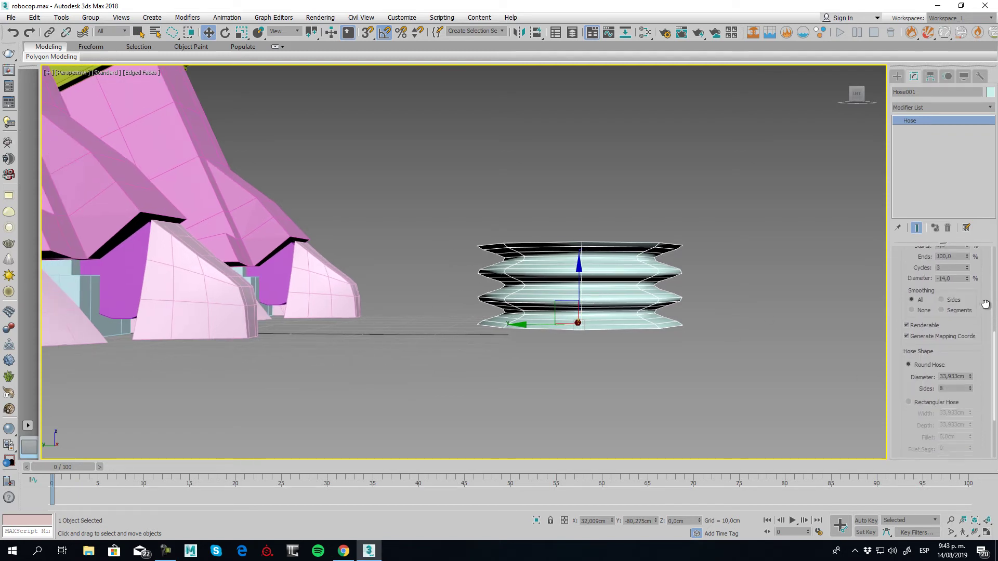
pyautogui.keyDown('alt'); pyautogui.moveTo(549, 298); pyautogui.dragTo(538, 359, button='middle'); pyautogui.keyUp('alt')
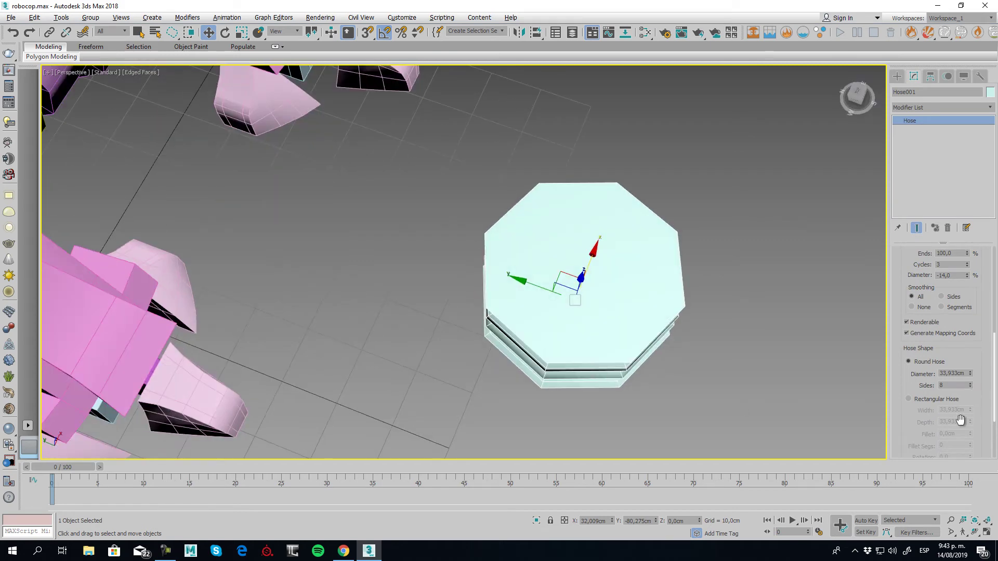
pyautogui.click(970, 387)
pyautogui.click(971, 387)
pyautogui.click(971, 386)
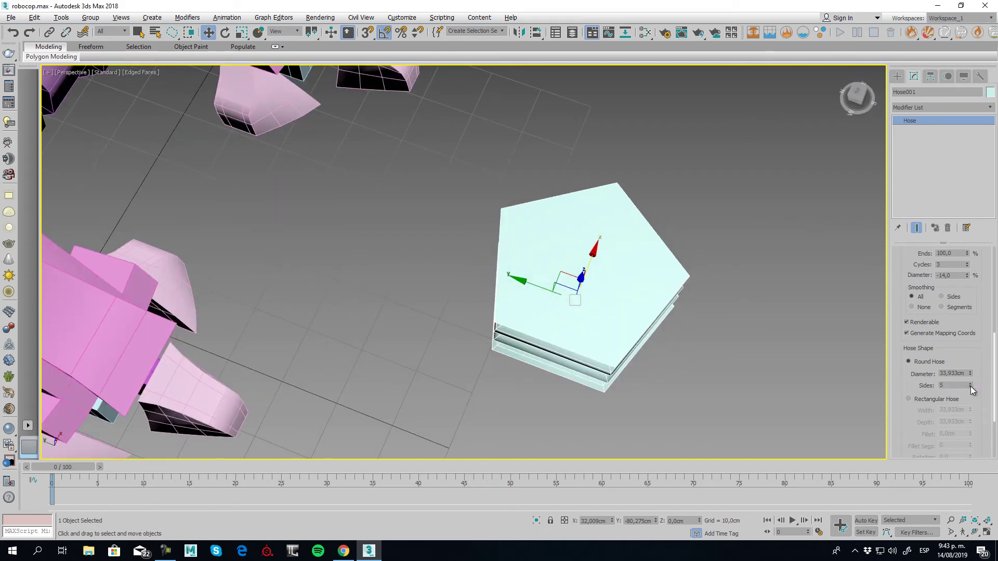
pyautogui.click(970, 386)
pyautogui.click(971, 384)
pyautogui.click(970, 383)
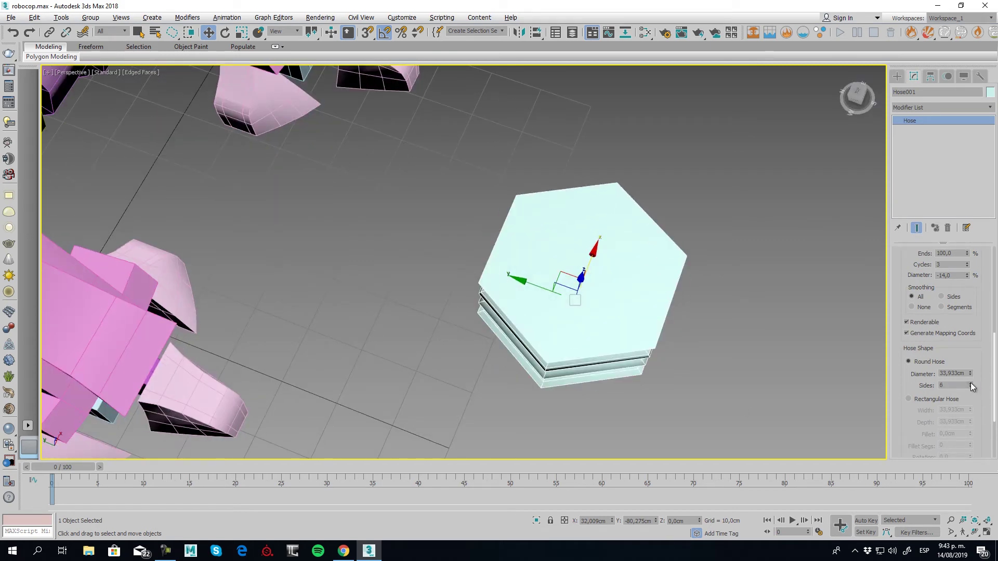
pyautogui.click(971, 383)
pyautogui.click(971, 383)
pyautogui.click(971, 383)
pyautogui.click(970, 384)
pyautogui.click(970, 383)
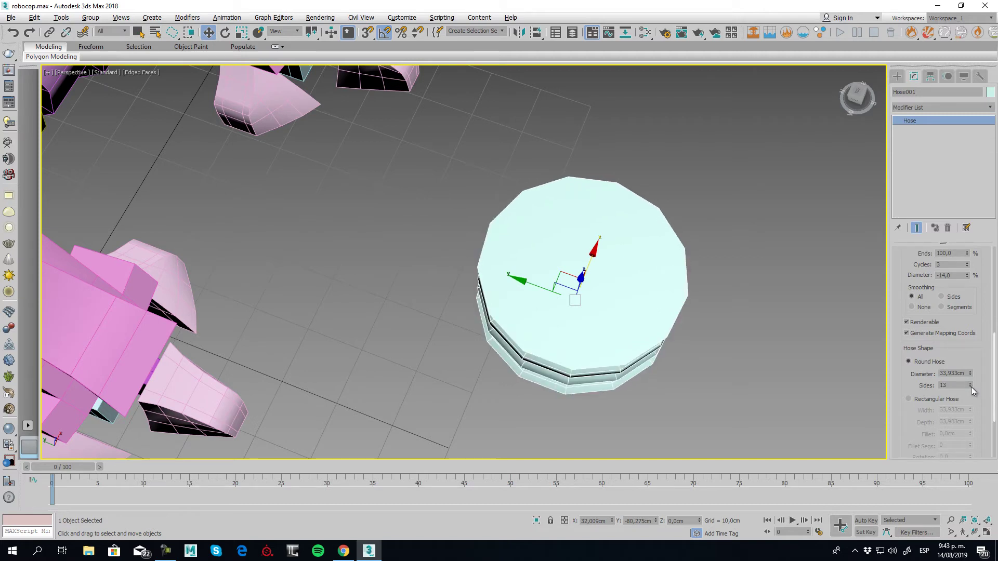
pyautogui.click(970, 383)
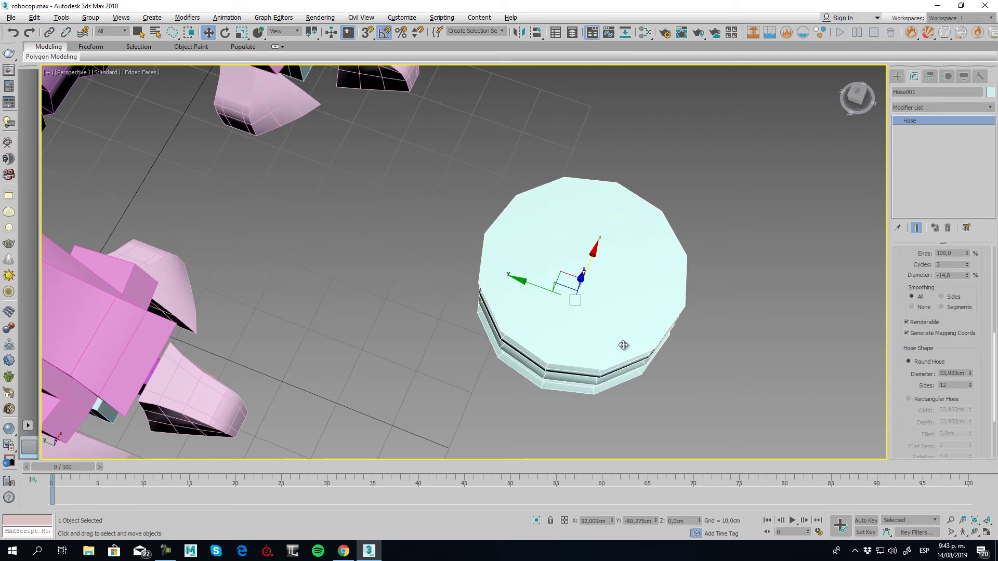
# - In the Left view, move the hose up from the floor to sit on top of the hip cylinder
pyautogui.scroll(-5, 622, 344)
pyautogui.keyDown('alt'); pyautogui.moveTo(616, 341); pyautogui.dragTo(631, 288, button='middle'); pyautogui.keyUp('alt')
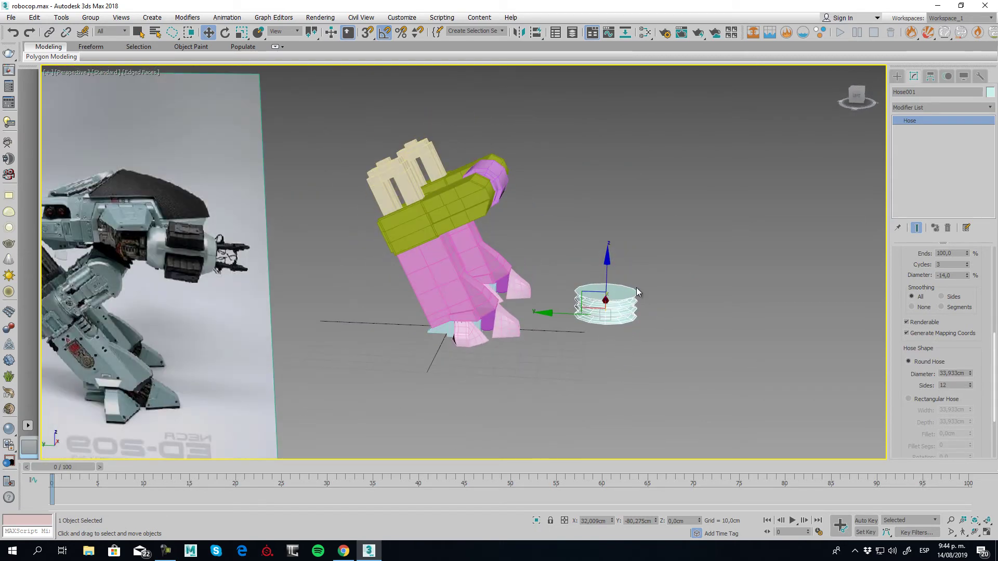
pyautogui.press('l')
pyautogui.moveTo(618, 355); pyautogui.dragTo(497, 238)
pyautogui.scroll(5, 508, 249)
pyautogui.scroll(2, 487, 255)
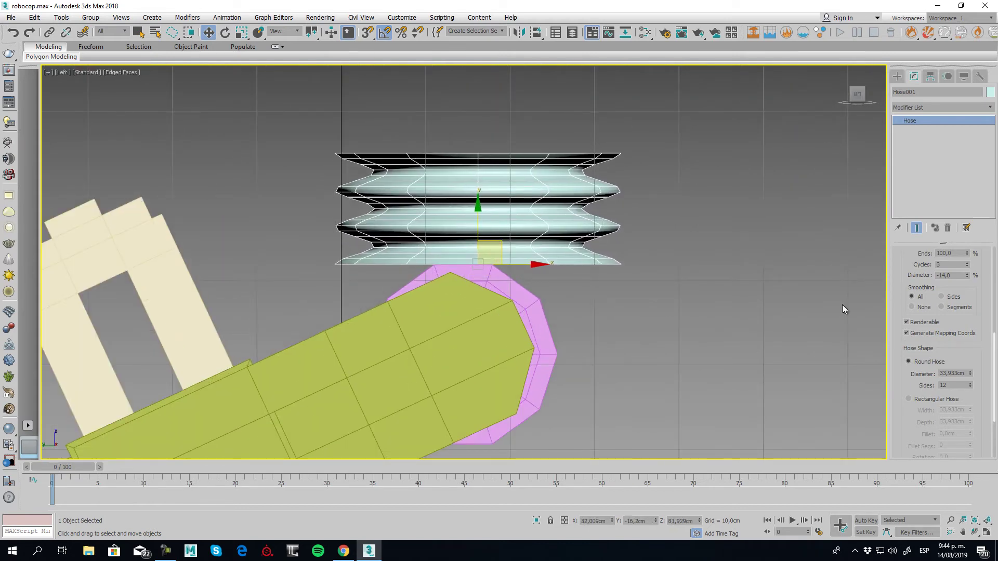
# - Set the hose's flex diameter to -12% and scale the whole hose uniformly to about 56%
pyautogui.moveTo(905, 256); pyautogui.dragTo(913, 369)
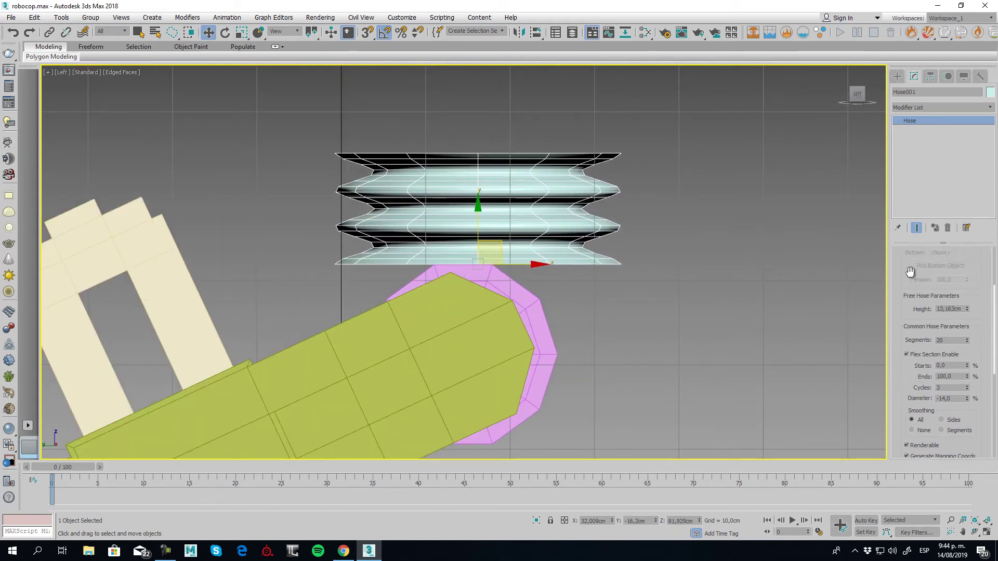
pyautogui.moveTo(910, 271)
pyautogui.mouseDown()
pyautogui.moveTo(918, 392)
pyautogui.moveTo(917, 282)
pyautogui.mouseUp()
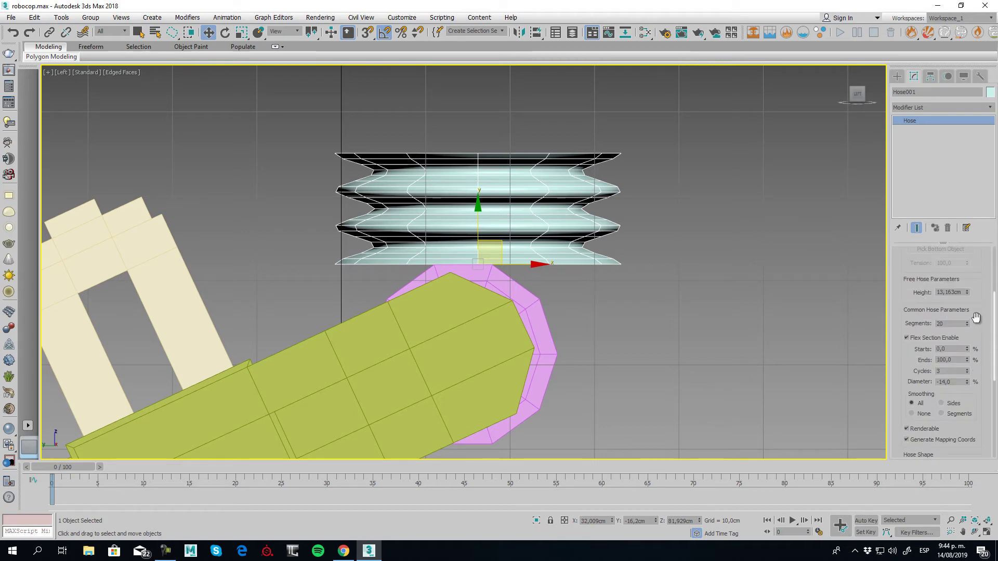
pyautogui.moveTo(980, 316); pyautogui.dragTo(976, 279)
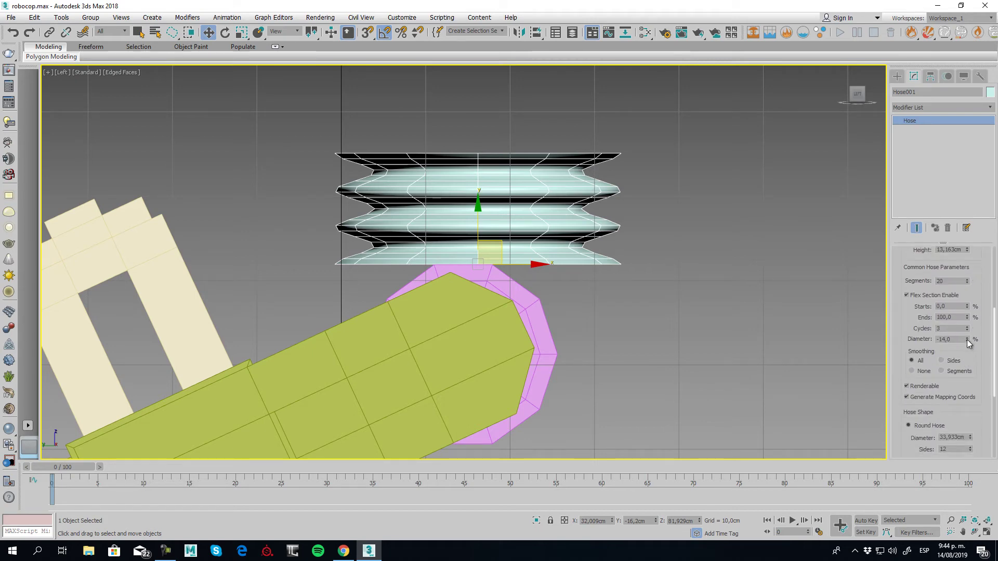
pyautogui.moveTo(968, 341)
pyautogui.mouseDown()
pyautogui.moveTo(967, 353)
pyautogui.moveTo(965, 339)
pyautogui.mouseUp()
pyautogui.click(240, 34)
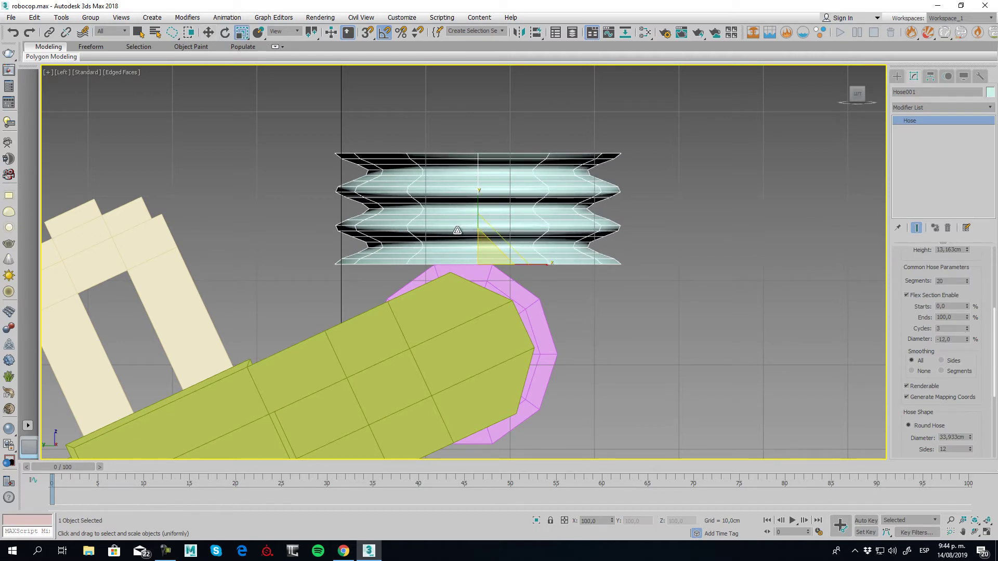
pyautogui.moveTo(484, 251); pyautogui.dragTo(506, 290)
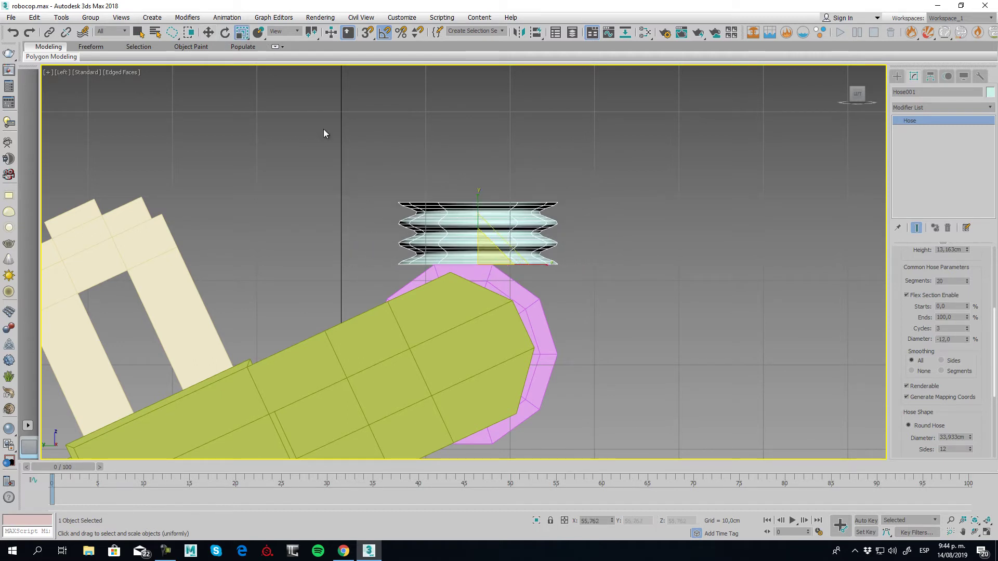
# - Reposition the scaled hose just above the front of the hip cylinder, comparing it with the reference image
pyautogui.click(208, 33)
pyautogui.moveTo(501, 244)
pyautogui.mouseDown()
pyautogui.moveTo(509, 231)
pyautogui.moveTo(493, 248)
pyautogui.mouseUp()
pyautogui.scroll(-3, 516, 329)
pyautogui.moveTo(517, 330); pyautogui.dragTo(711, 257, button='middle')
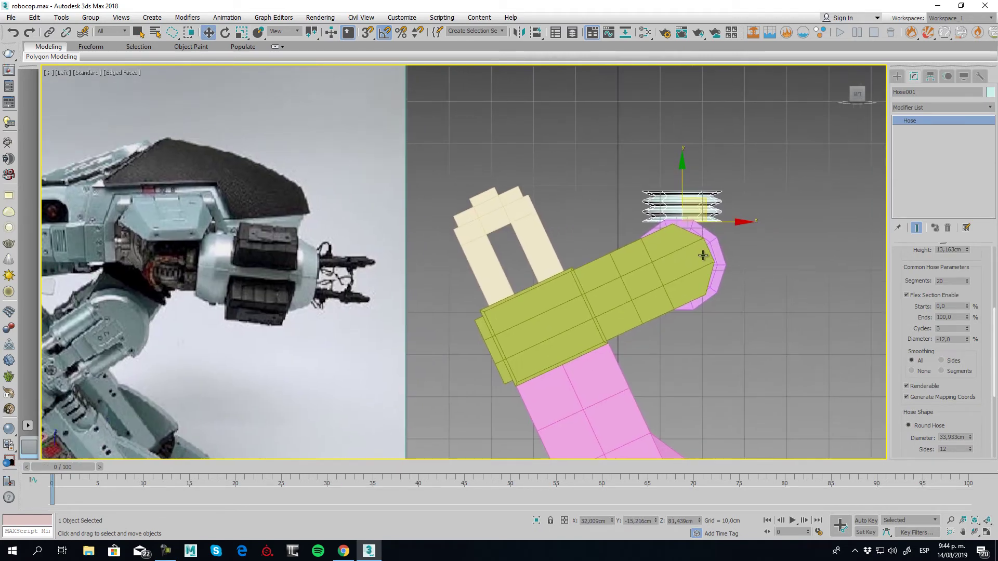
pyautogui.moveTo(660, 230); pyautogui.dragTo(532, 252, button='middle')
pyautogui.scroll(3, 533, 252)
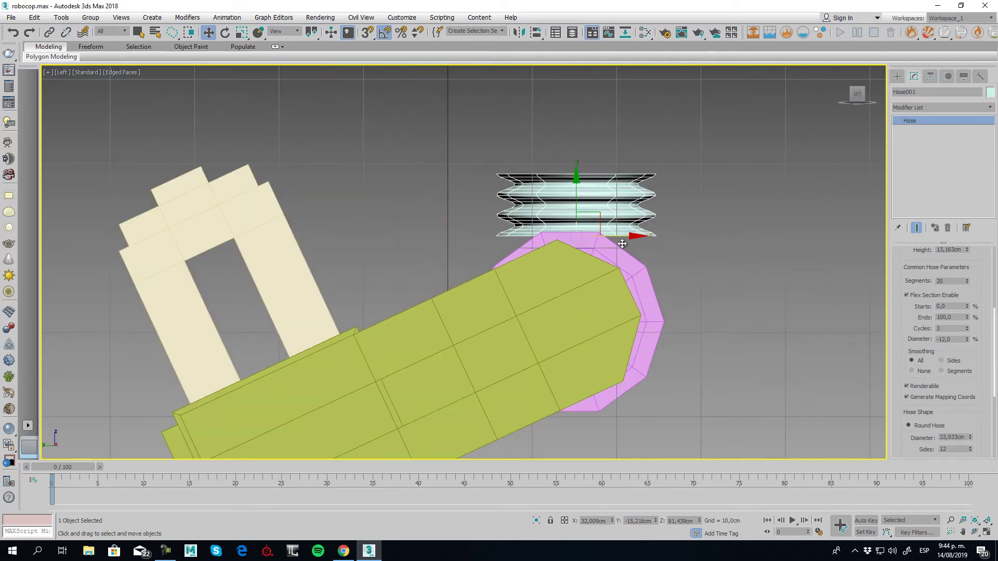
pyautogui.moveTo(630, 262); pyautogui.dragTo(582, 261, button='middle')
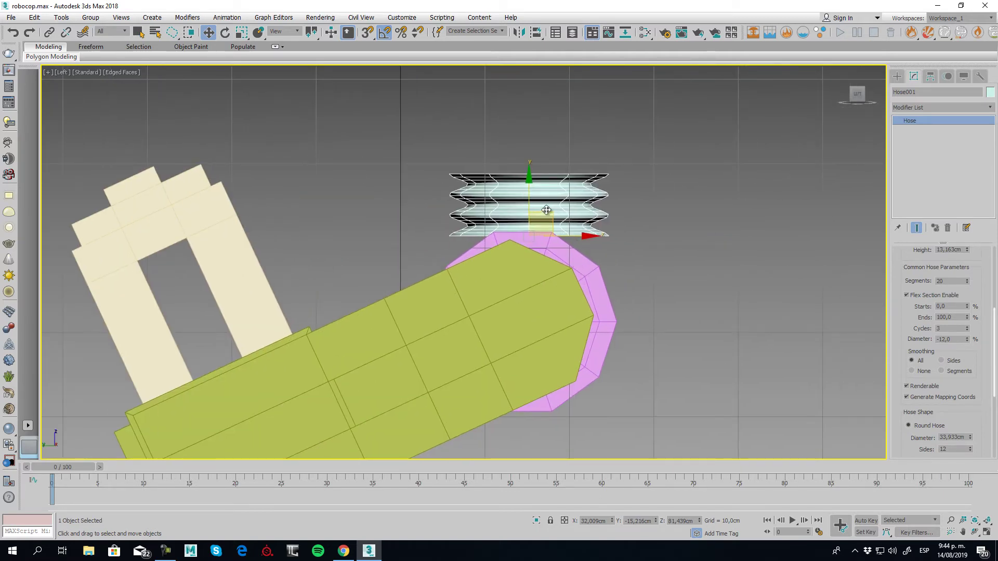
pyautogui.moveTo(545, 211); pyautogui.dragTo(551, 208)
pyautogui.moveTo(615, 280); pyautogui.dragTo(520, 297, button='middle')
pyautogui.scroll(-5, 723, 271)
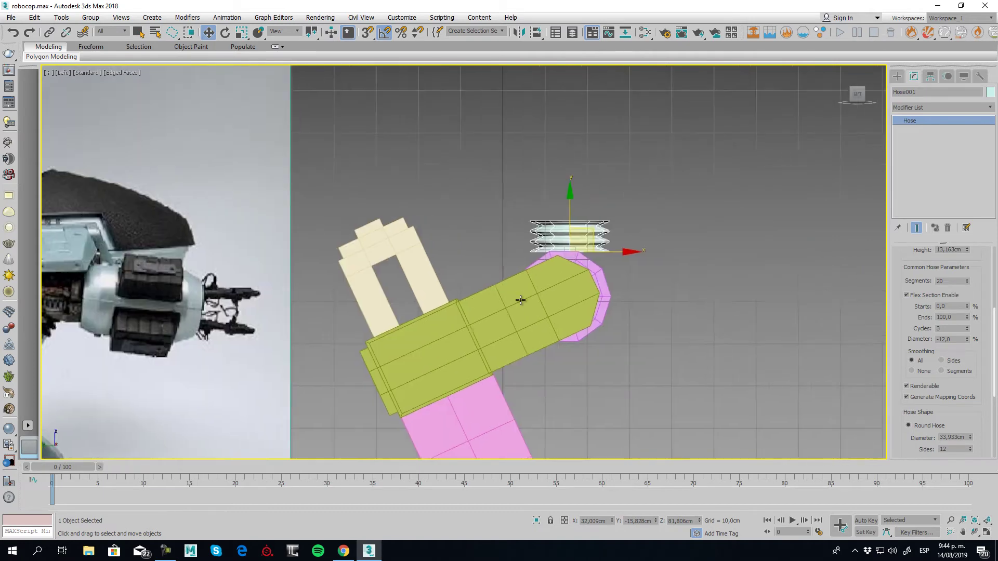
pyautogui.scroll(4, 577, 234)
# - Tilt the hose forward in the Left view and move it slightly toward the hip cylinder's upper front edge
pyautogui.click(225, 32)
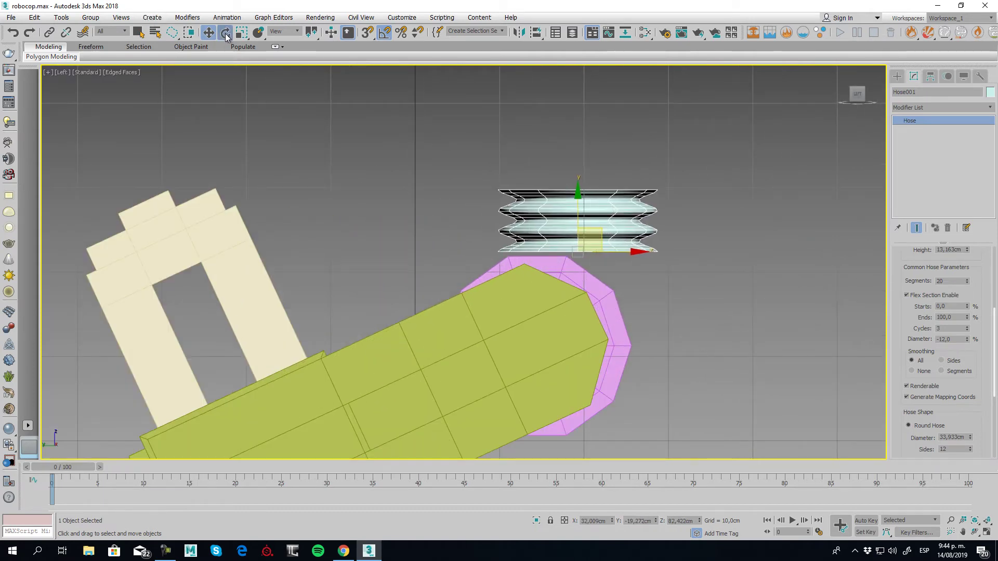
pyautogui.moveTo(614, 214); pyautogui.dragTo(611, 236)
pyautogui.click(207, 35)
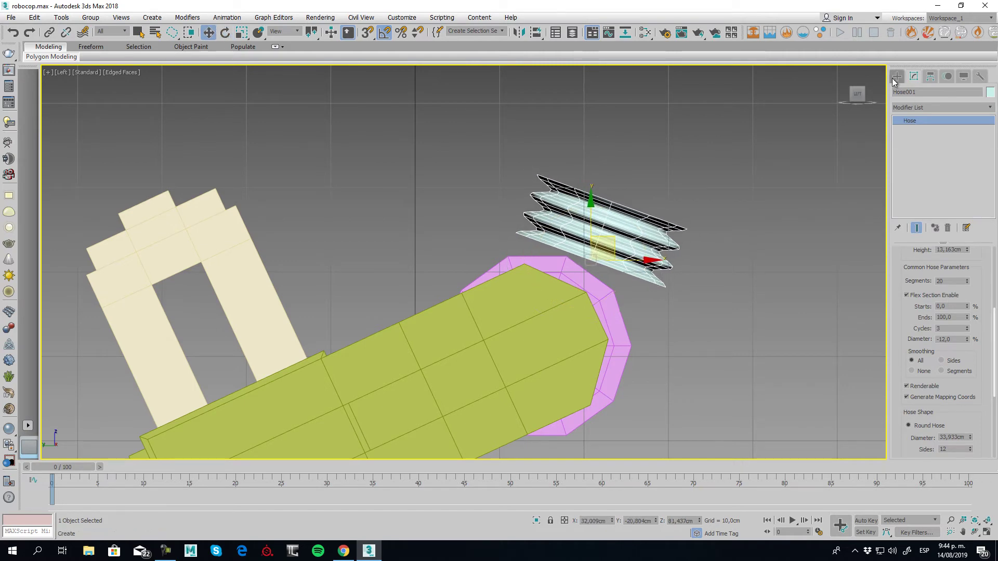
pyautogui.scroll(2, 638, 285)
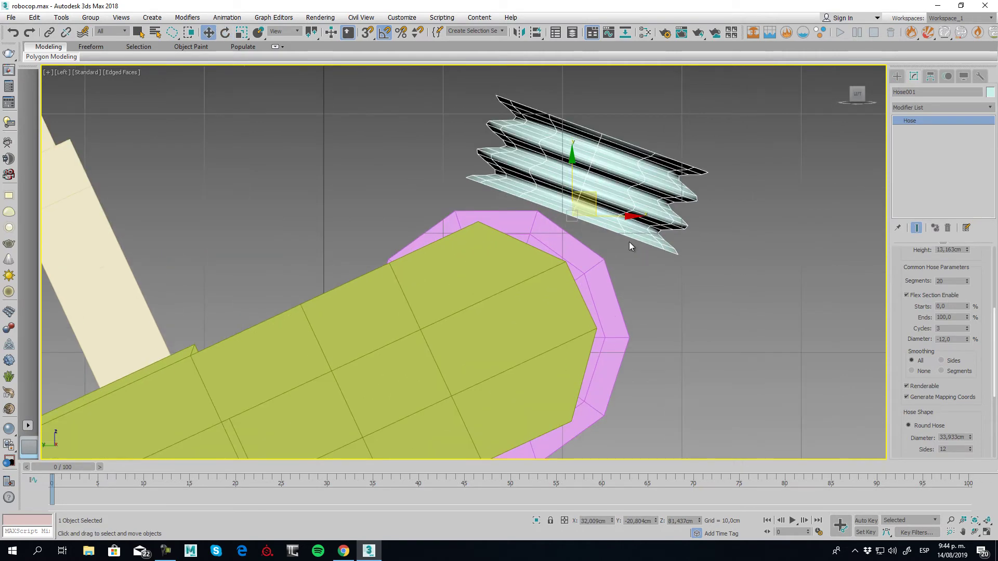
# - Center the hip cylinder's pivot on the object in the Perspective view, then leave pivot editing
pyautogui.press('p')
pyautogui.scroll(-4, 639, 273)
pyautogui.moveTo(640, 274); pyautogui.dragTo(596, 155, button='middle')
pyautogui.click(575, 173)
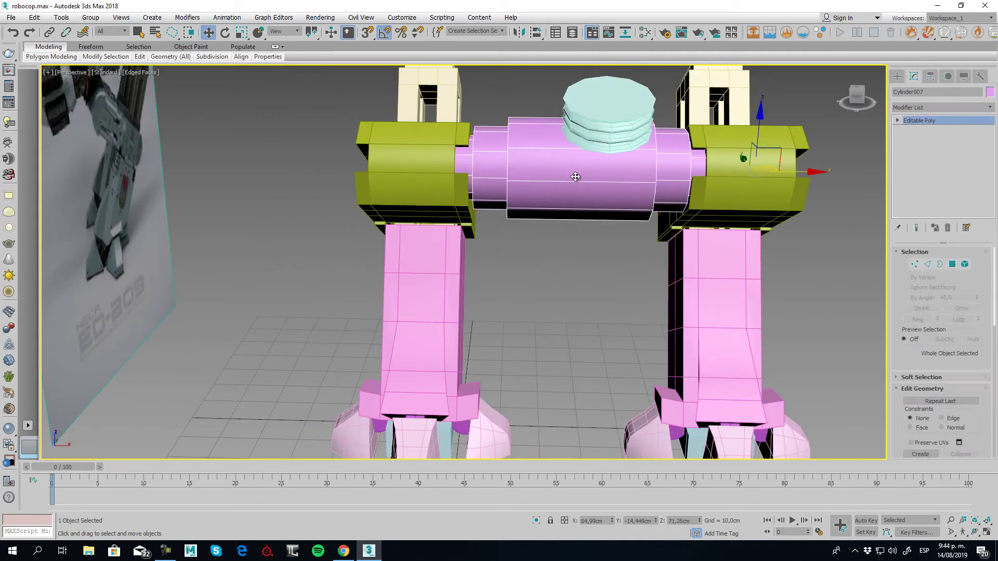
pyautogui.click(930, 76)
pyautogui.click(935, 149)
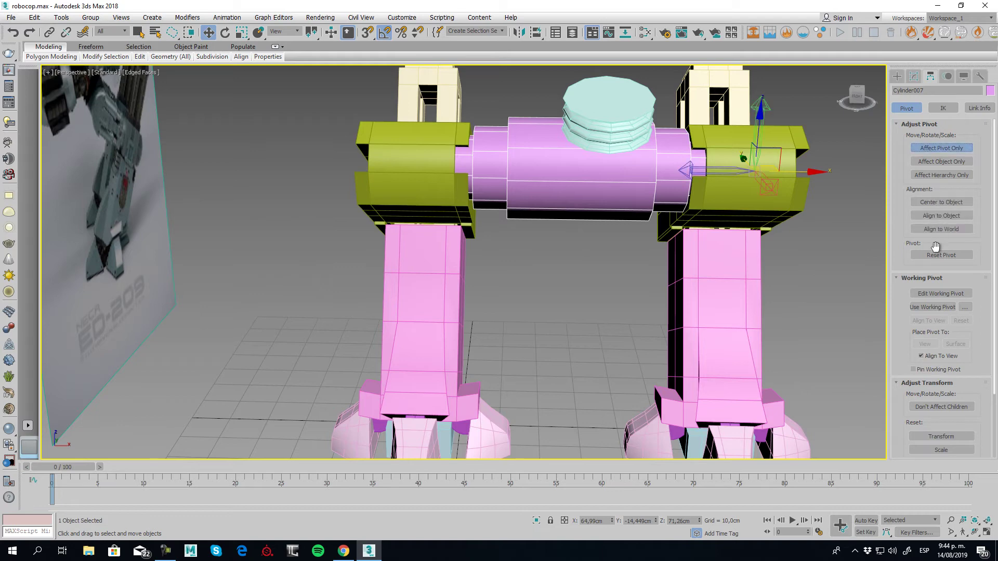
pyautogui.click(937, 203)
pyautogui.click(932, 149)
pyautogui.click(614, 112)
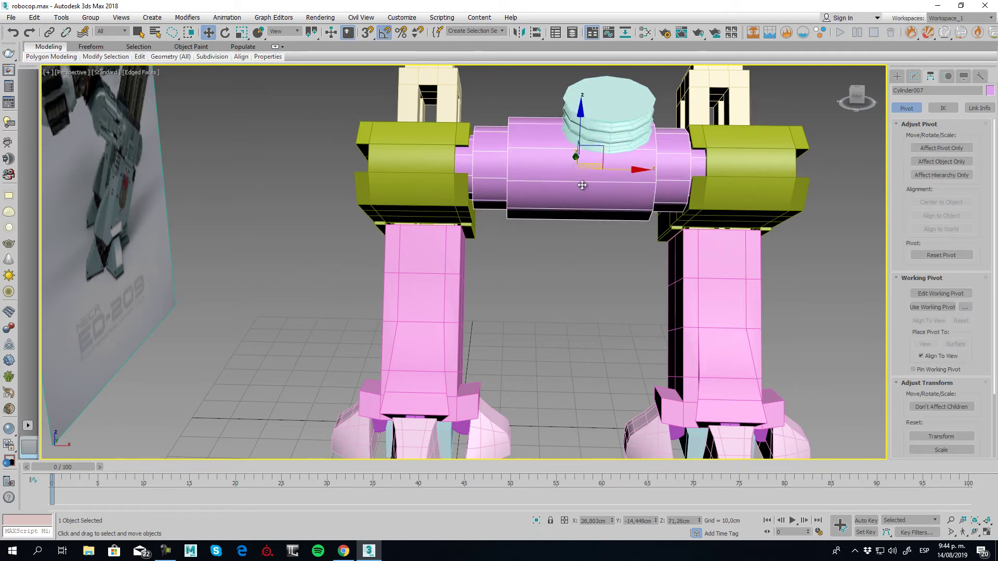
# - Quick-align the hose to the hip cylinder's pivot
pyautogui.hotkey('shift', 'a')
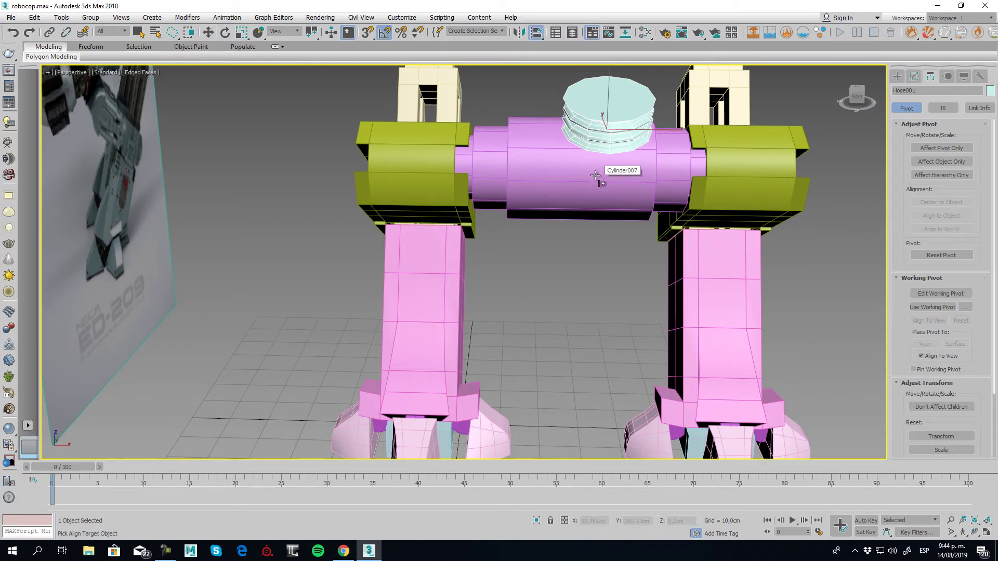
pyautogui.click(577, 180)
pyautogui.keyDown('alt'); pyautogui.moveTo(585, 235); pyautogui.dragTo(666, 232, button='middle'); pyautogui.keyUp('alt')
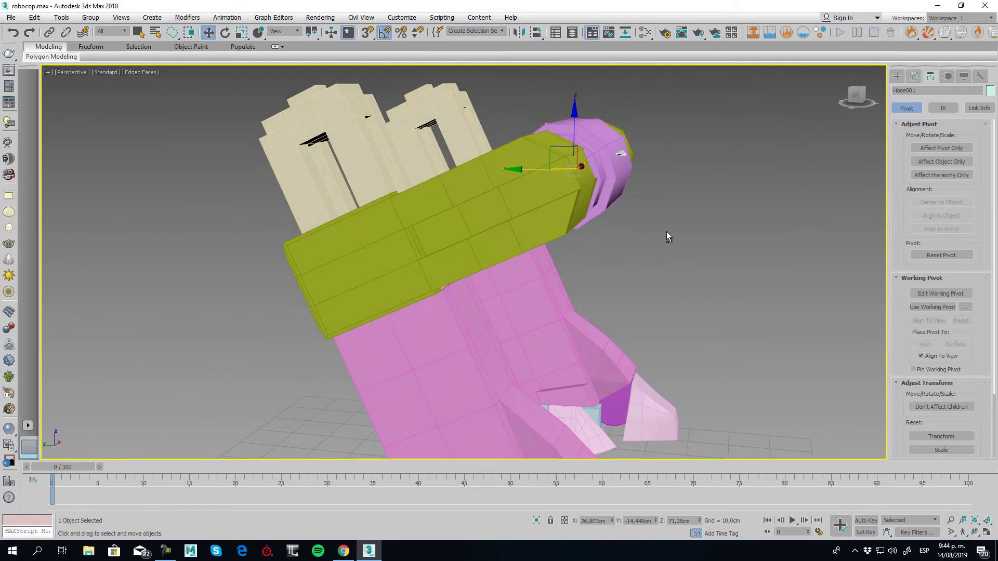
# - Move the aligned hose up and forward in the Left view onto the hip cylinder's upper front edge
pyautogui.press('l')
pyautogui.moveTo(535, 305); pyautogui.dragTo(628, 194)
pyautogui.click(224, 32)
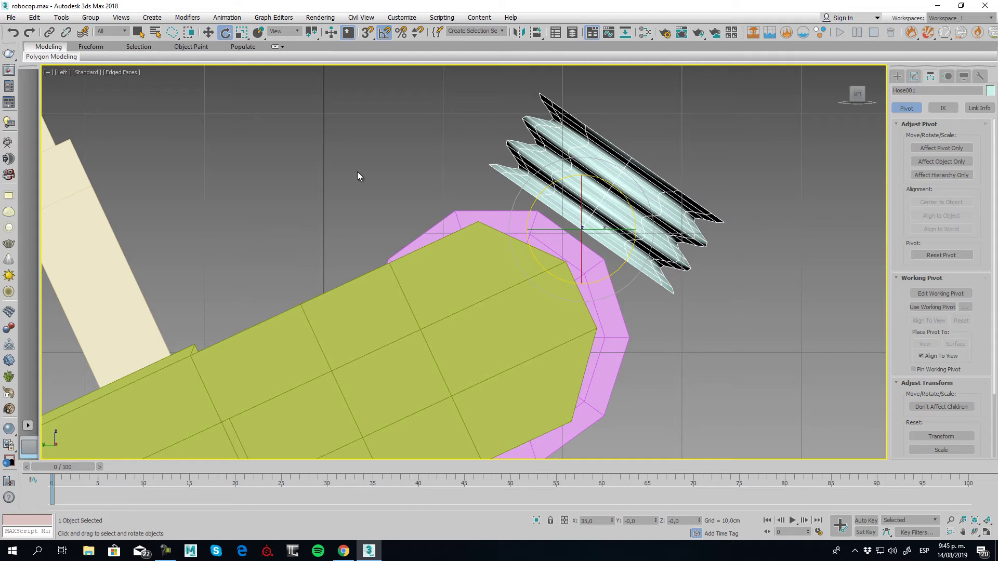
pyautogui.click(208, 32)
pyautogui.scroll(-5, 598, 189)
pyautogui.moveTo(608, 184); pyautogui.dragTo(607, 187)
pyautogui.press('p')
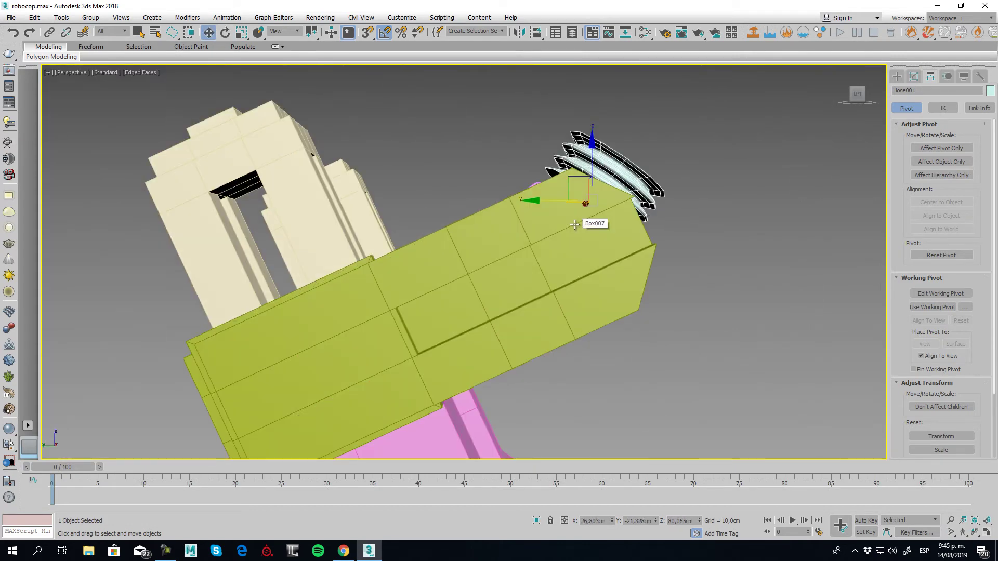
# - Hide every object except the hose and turn the view toward its lower end
pyautogui.keyDown('alt'); pyautogui.moveTo(638, 215); pyautogui.dragTo(525, 195, button='middle'); pyautogui.keyUp('alt')
pyautogui.scroll(3, 617, 188)
pyautogui.scroll(3, 616, 189)
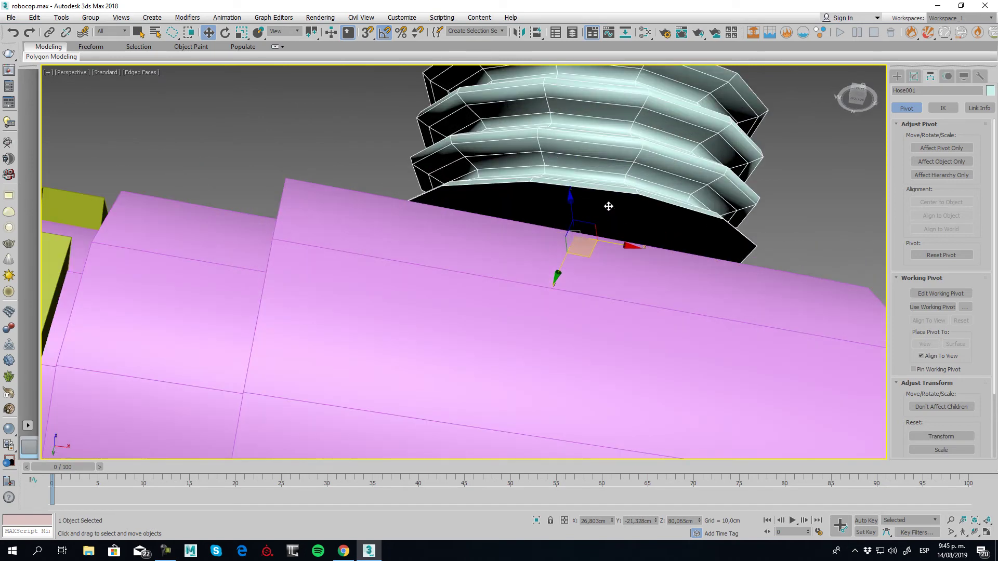
pyautogui.rightClick(606, 204)
pyautogui.click(637, 156)
pyautogui.keyDown('alt'); pyautogui.moveTo(637, 155); pyautogui.dragTo(642, 202, button='middle'); pyautogui.keyUp('alt')
# - Convert the hose to an Editable Poly and select the polygon closing its lower end
pyautogui.click(913, 77)
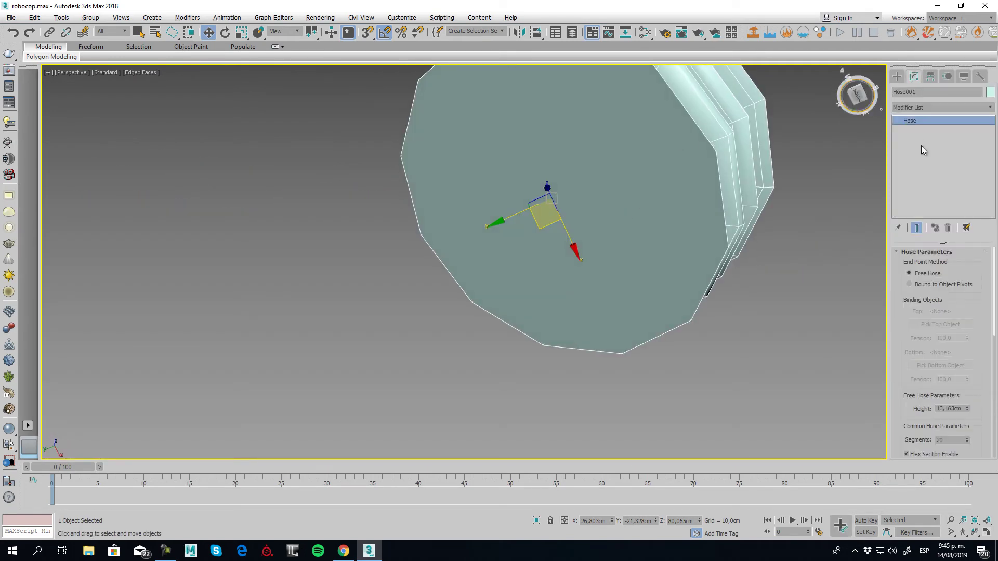
pyautogui.rightClick(608, 161)
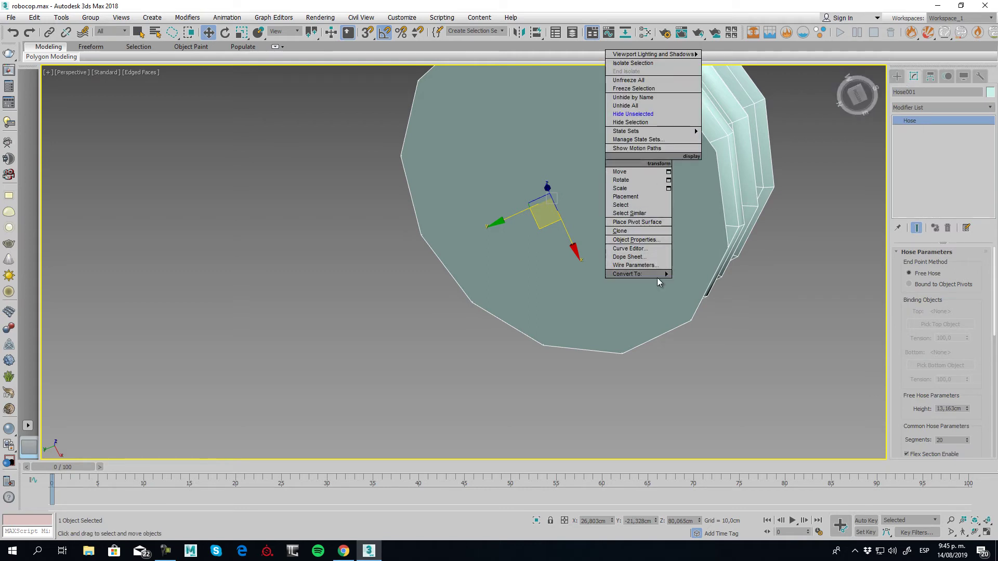
pyautogui.moveTo(657, 274)
pyautogui.click(734, 284)
pyautogui.click(953, 264)
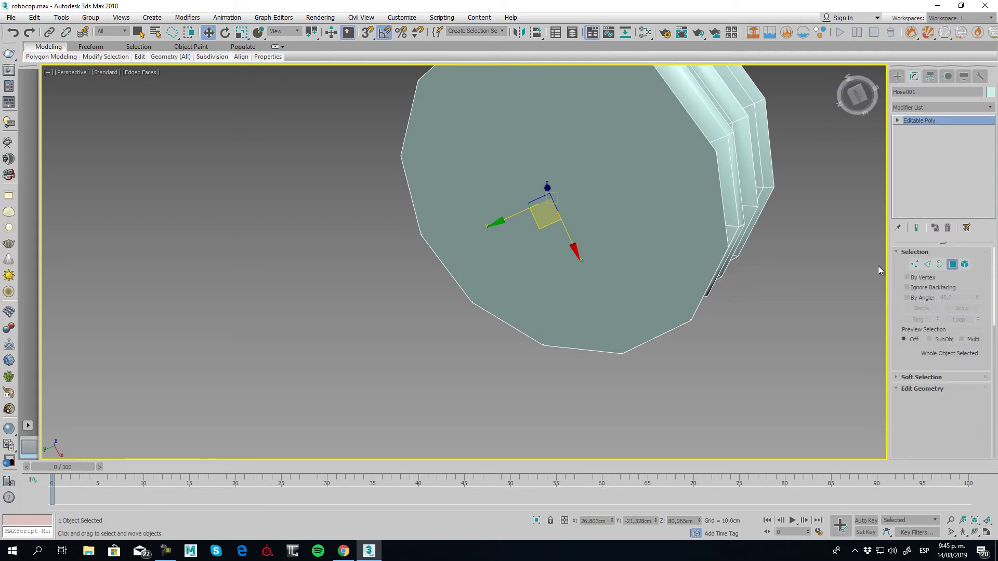
pyautogui.click(635, 190)
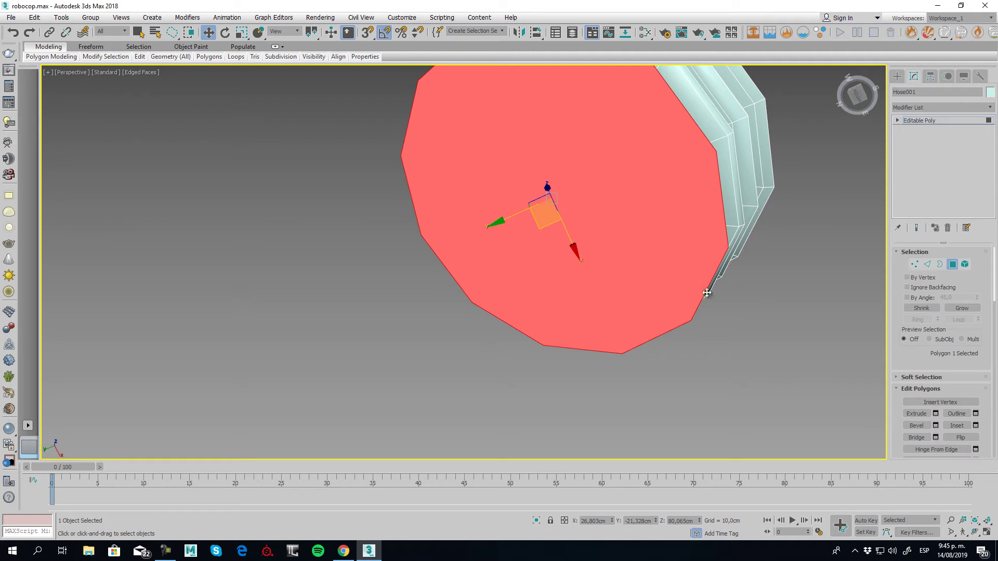
# - Clone the hose's lower end polygon to a separate object, offset slightly below the hose in the Left view
pyautogui.moveTo(522, 298)
pyautogui.mouseDown(button='middle')
pyautogui.moveTo(516, 259)
pyautogui.moveTo(549, 308)
pyautogui.mouseUp(button='middle')
pyautogui.press('l')
pyautogui.scroll(6, 570, 207)
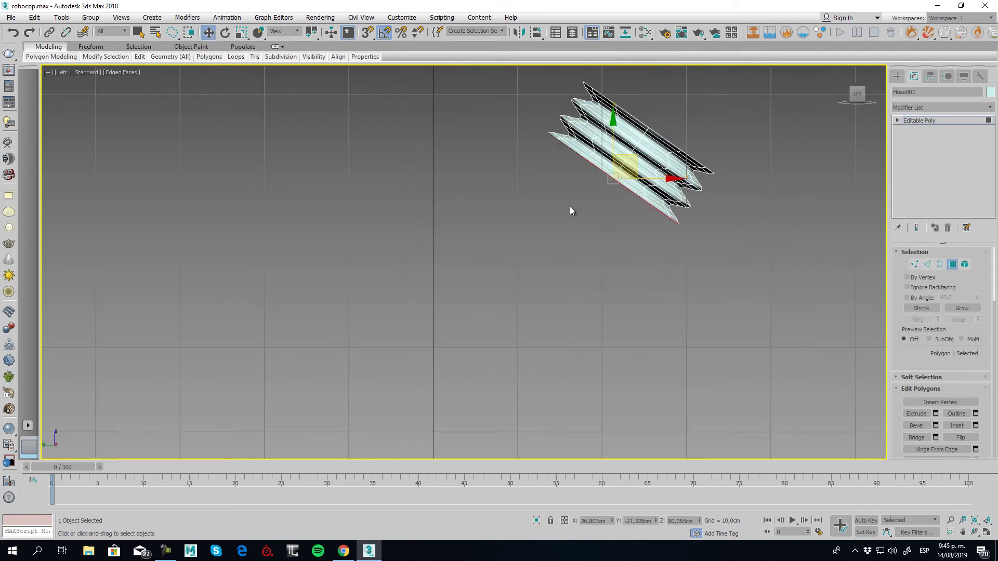
pyautogui.hotkey('ctrl', 'a')
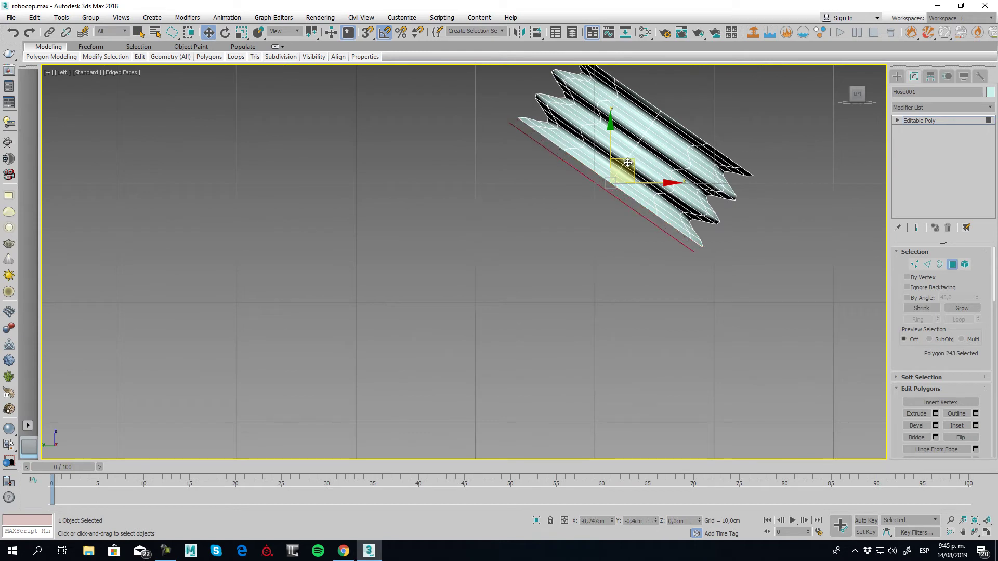
pyautogui.keyDown('shift'); pyautogui.moveTo(628, 164); pyautogui.dragTo(619, 170); pyautogui.keyUp('shift')
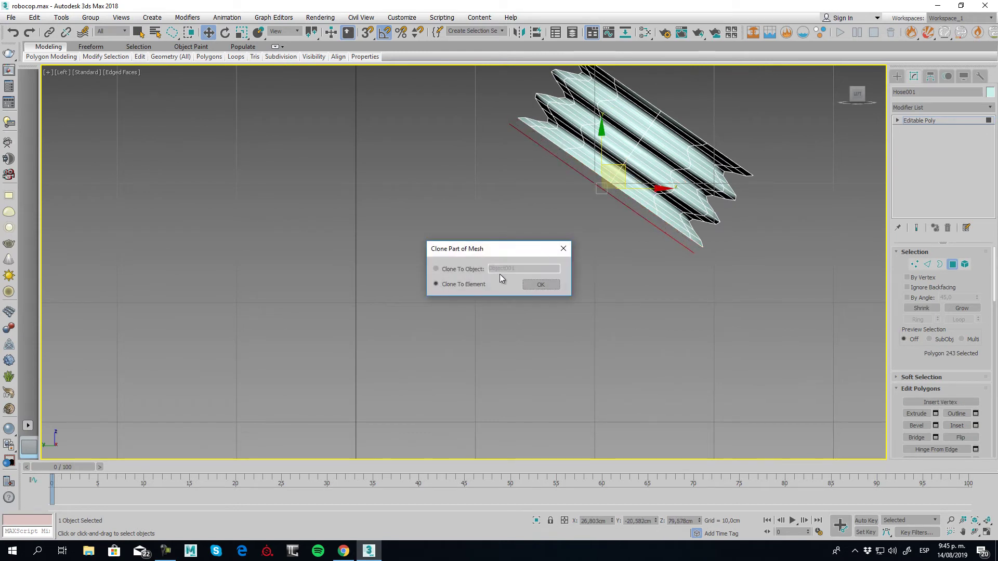
pyautogui.click(553, 289)
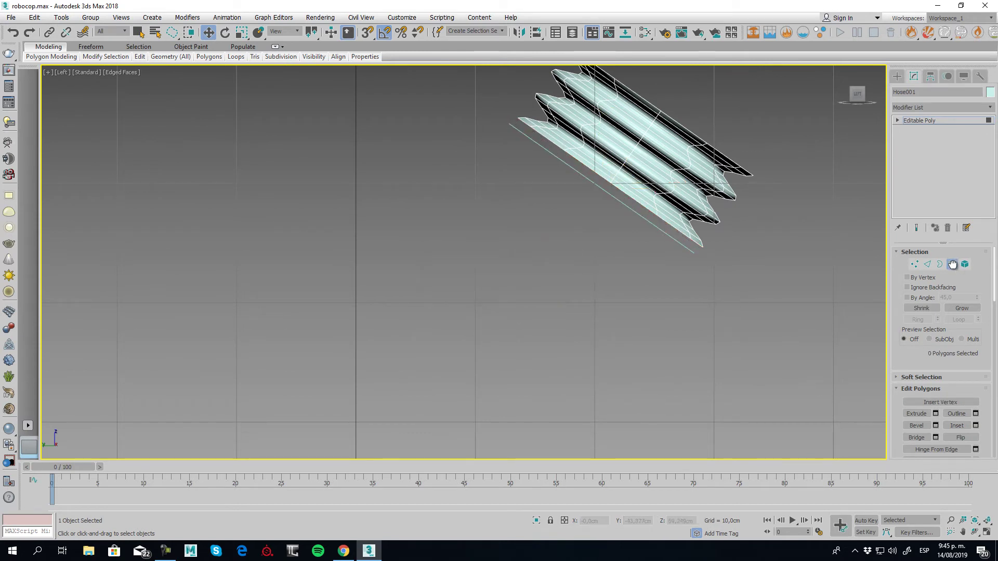
# - Select the cloned end disc and extrude its polygon away from the hose by about 17.244 cm
pyautogui.click(952, 264)
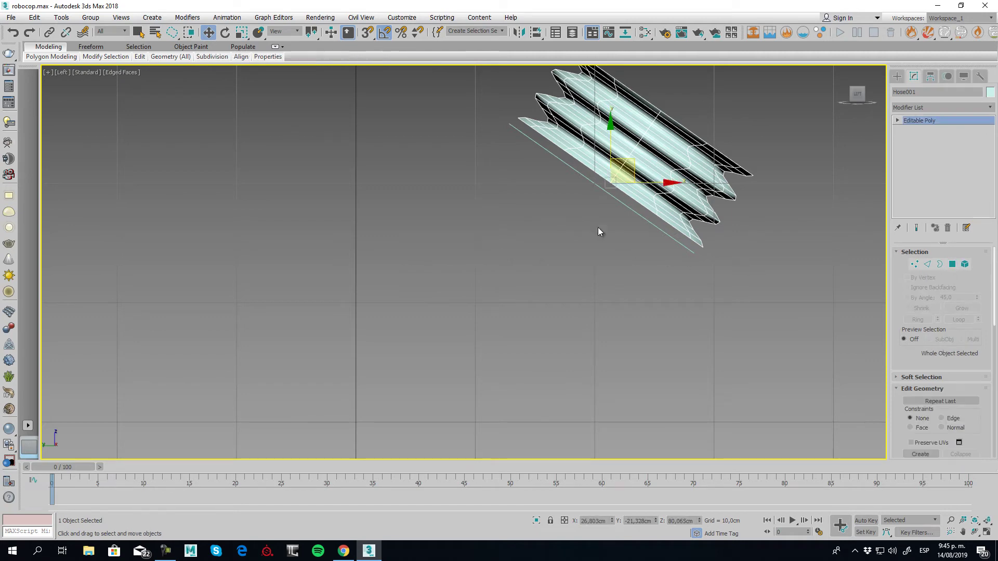
pyautogui.click(613, 197)
pyautogui.press('p')
pyautogui.keyDown('alt'); pyautogui.moveTo(608, 242); pyautogui.dragTo(650, 227, button='middle'); pyautogui.keyUp('alt')
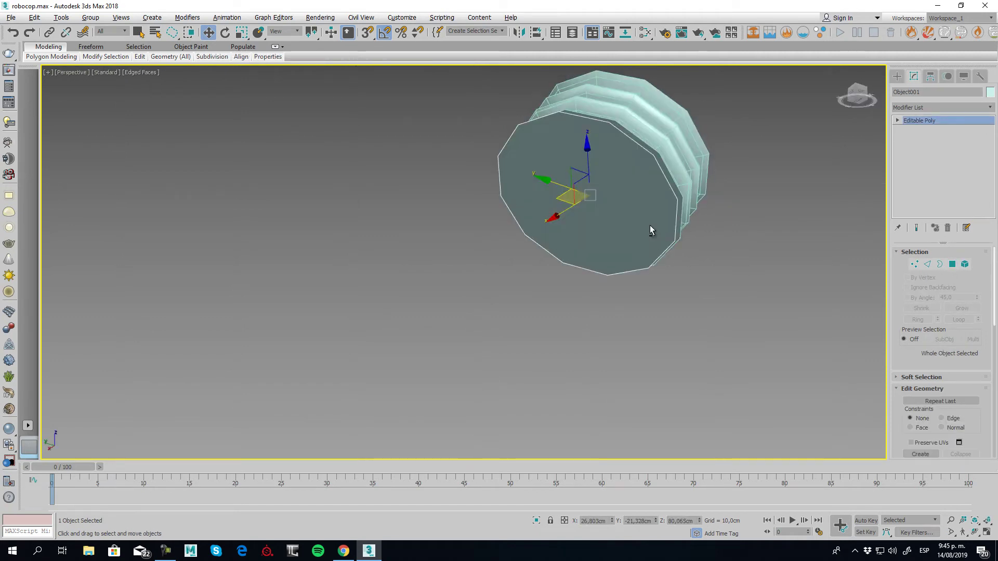
pyautogui.click(953, 265)
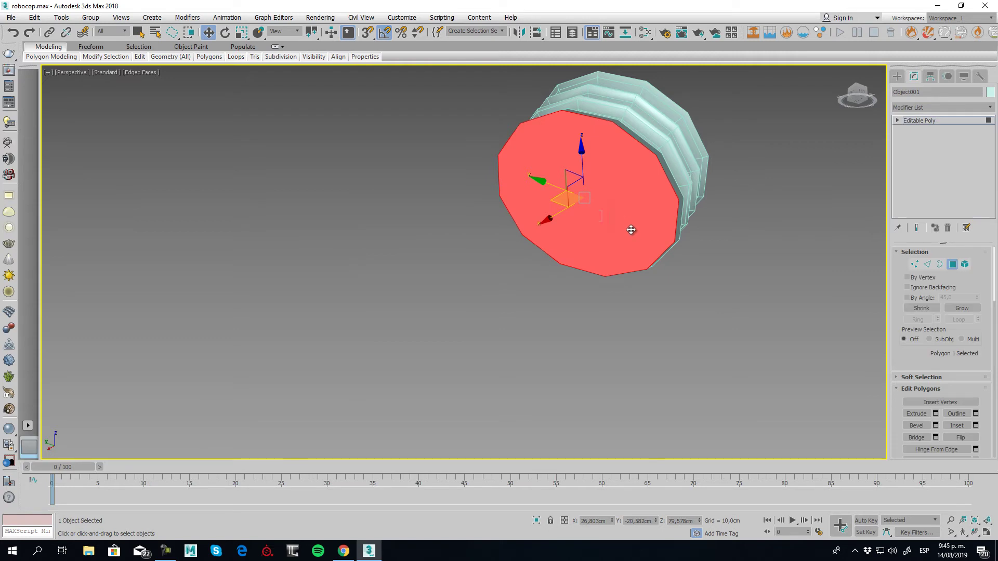
pyautogui.press('q')
pyautogui.click(936, 413)
pyautogui.press('w')
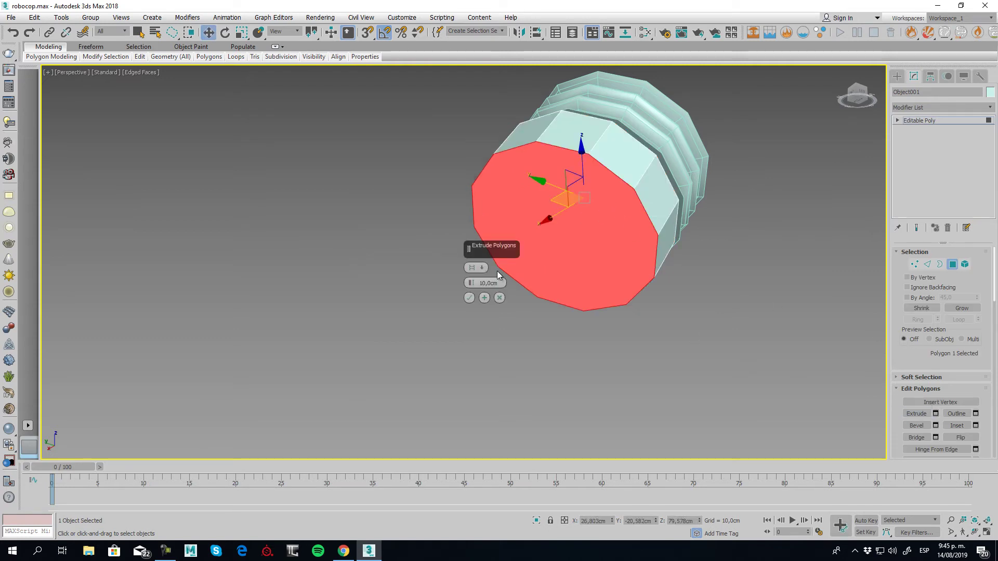
pyautogui.moveTo(472, 284); pyautogui.dragTo(473, 263)
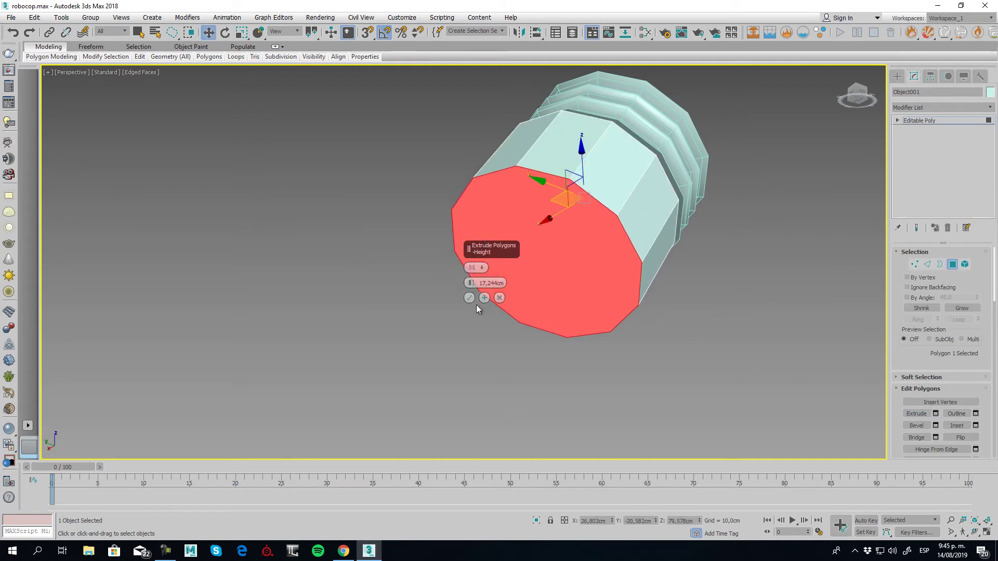
pyautogui.click(470, 298)
# - Cap the open border of the extruded collar on the end facing the hose
pyautogui.press('l')
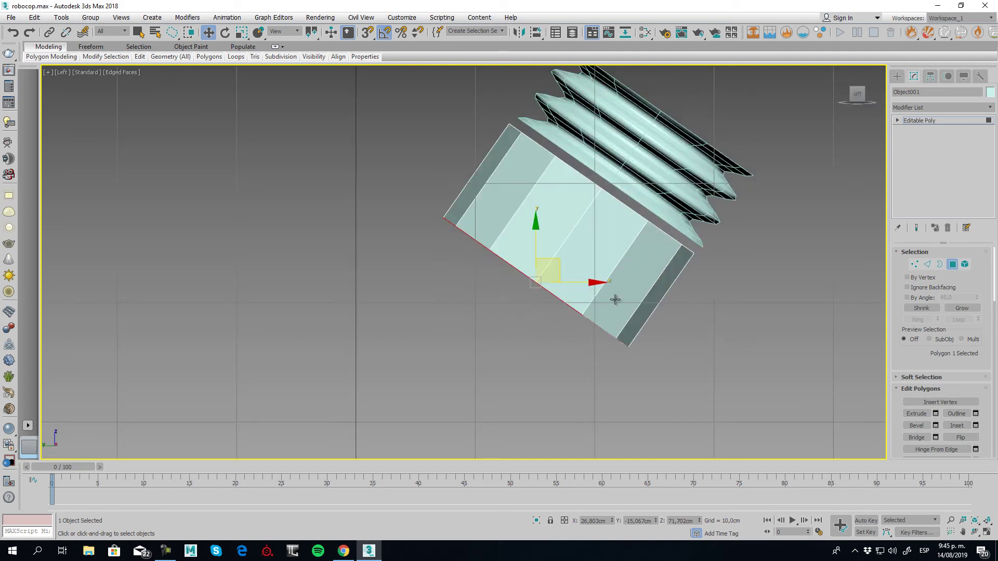
pyautogui.keyDown('alt'); pyautogui.moveTo(674, 245); pyautogui.dragTo(822, 268, button='middle'); pyautogui.keyUp('alt')
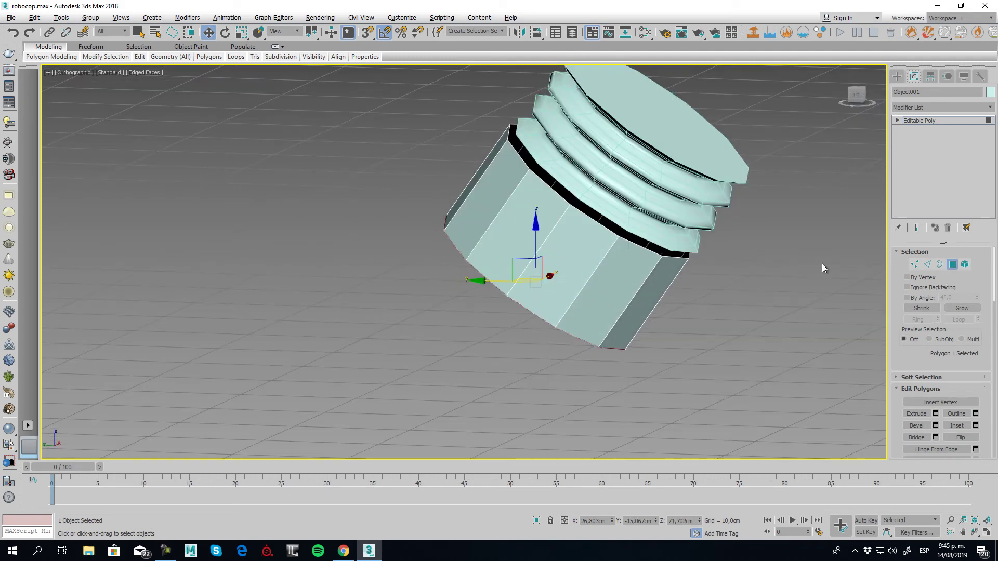
pyautogui.click(940, 264)
pyautogui.click(681, 254)
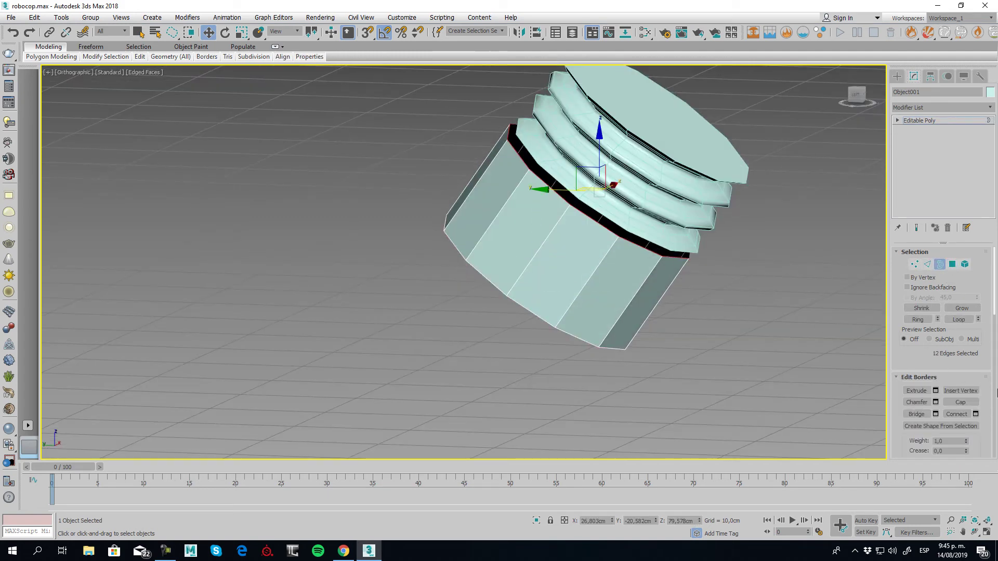
pyautogui.click(958, 414)
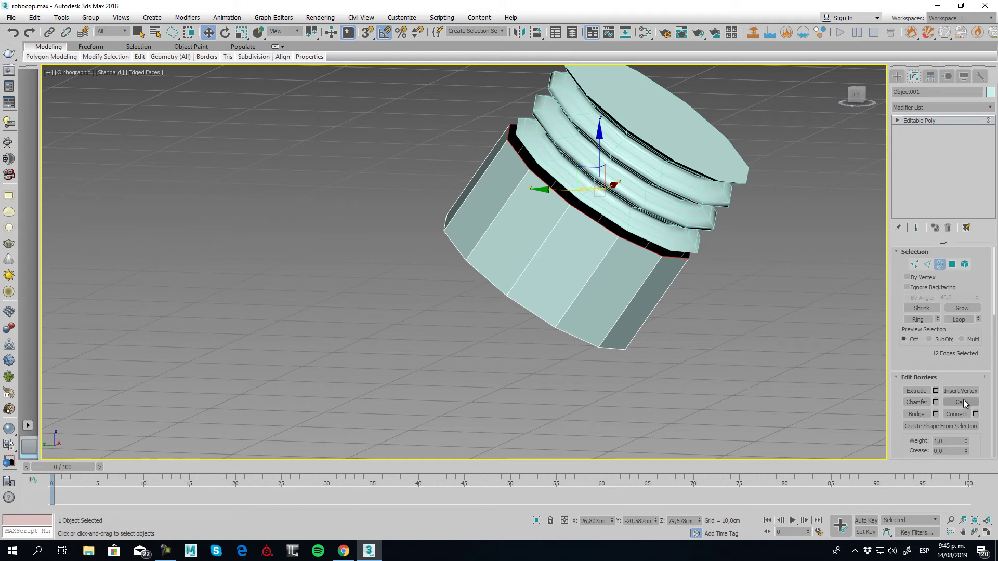
pyautogui.click(953, 264)
# - Connect the collar's ring of side edges with one new loop, slid close to the hose end
pyautogui.click(927, 264)
pyautogui.click(587, 283)
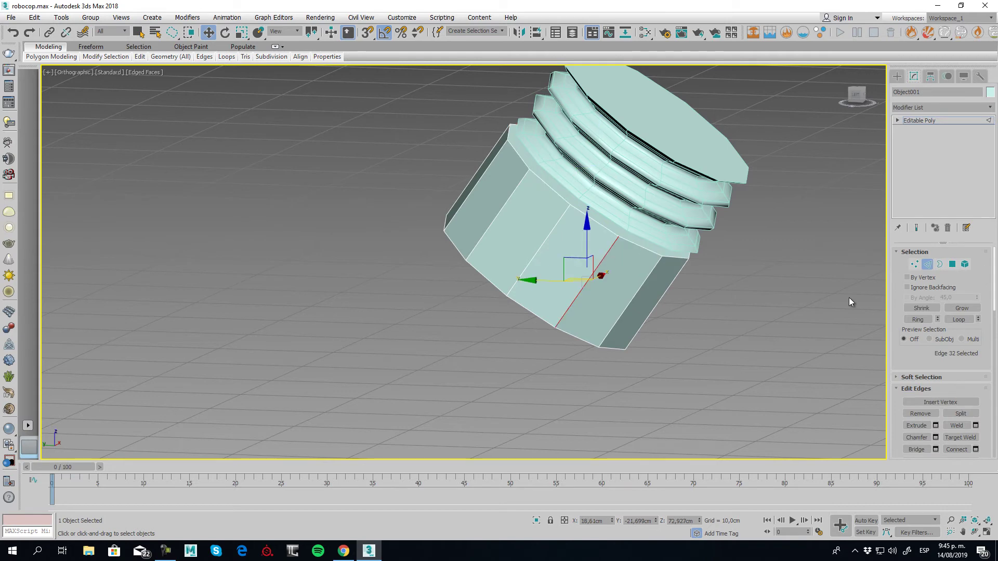
pyautogui.click(918, 319)
pyautogui.click(976, 449)
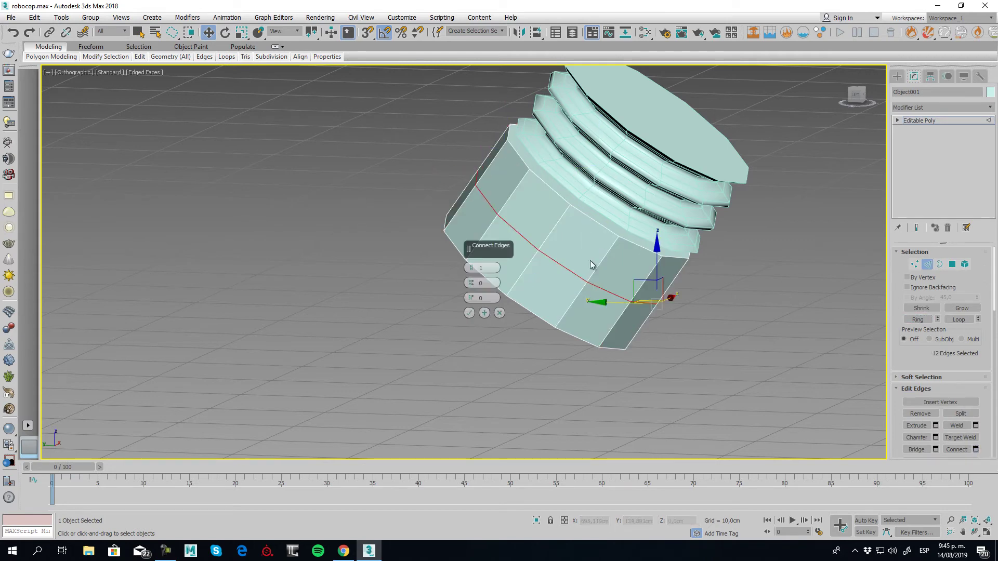
pyautogui.moveTo(472, 298); pyautogui.dragTo(518, 411)
pyautogui.click(469, 312)
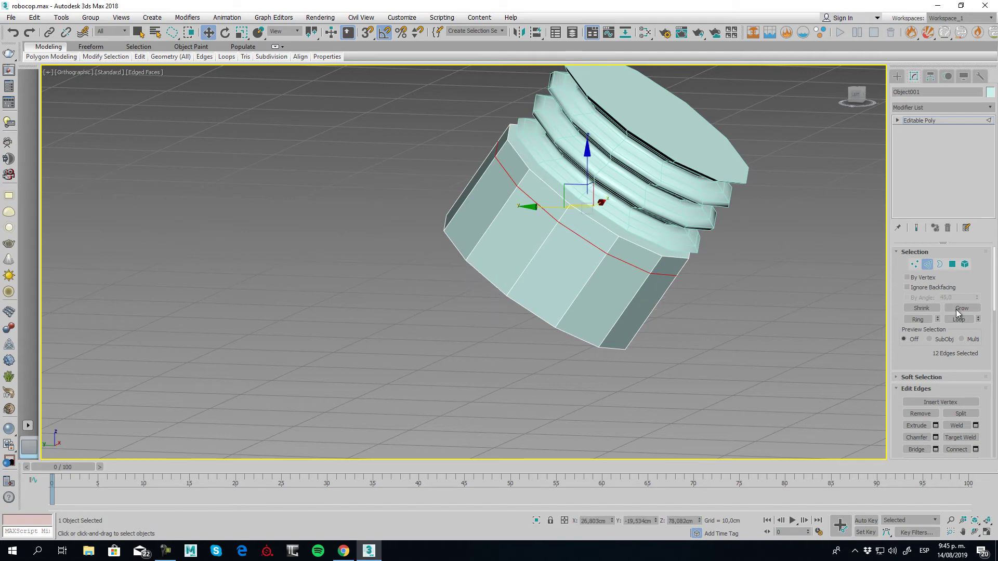
# - Extrude the narrow band of polygons around the collar's hose end outward by about 2.005 cm, using Local Normal
pyautogui.click(952, 264)
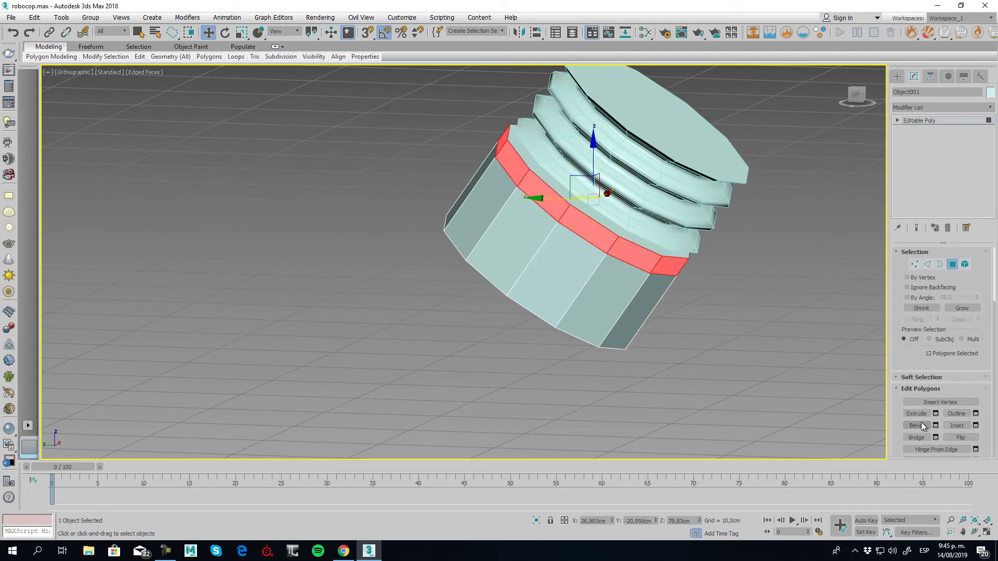
pyautogui.click(935, 414)
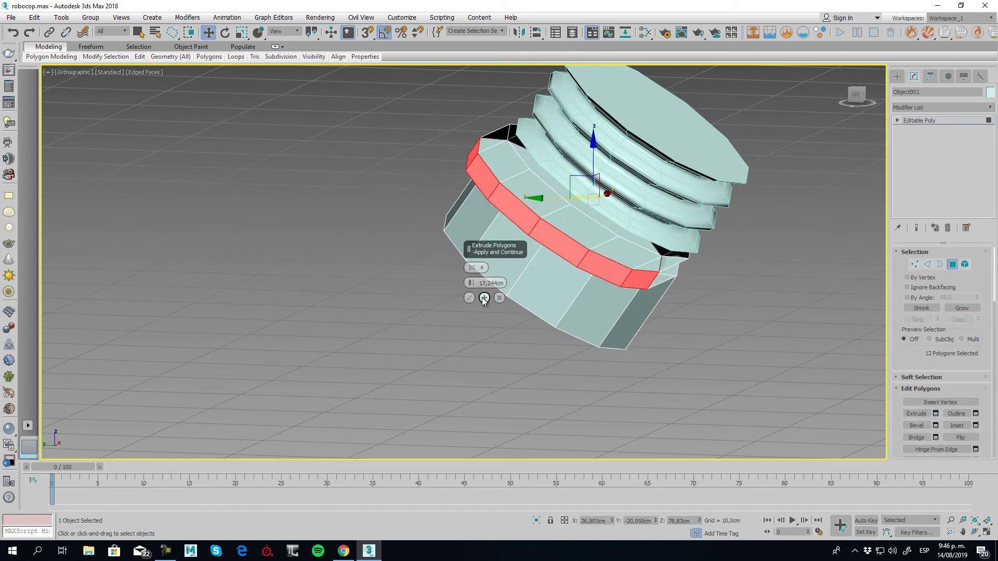
pyautogui.click(482, 268)
pyautogui.click(507, 279)
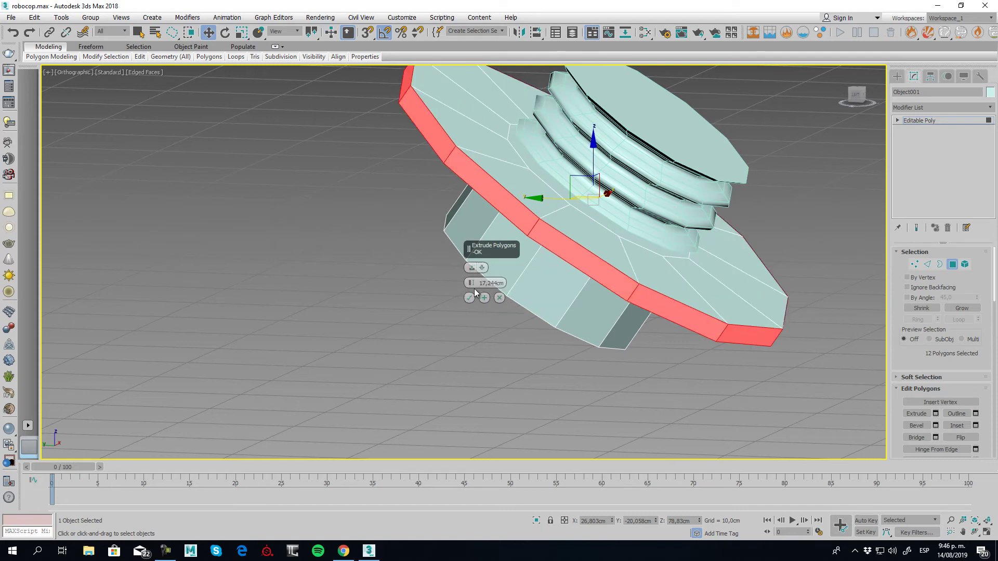
pyautogui.moveTo(471, 283); pyautogui.dragTo(523, 460)
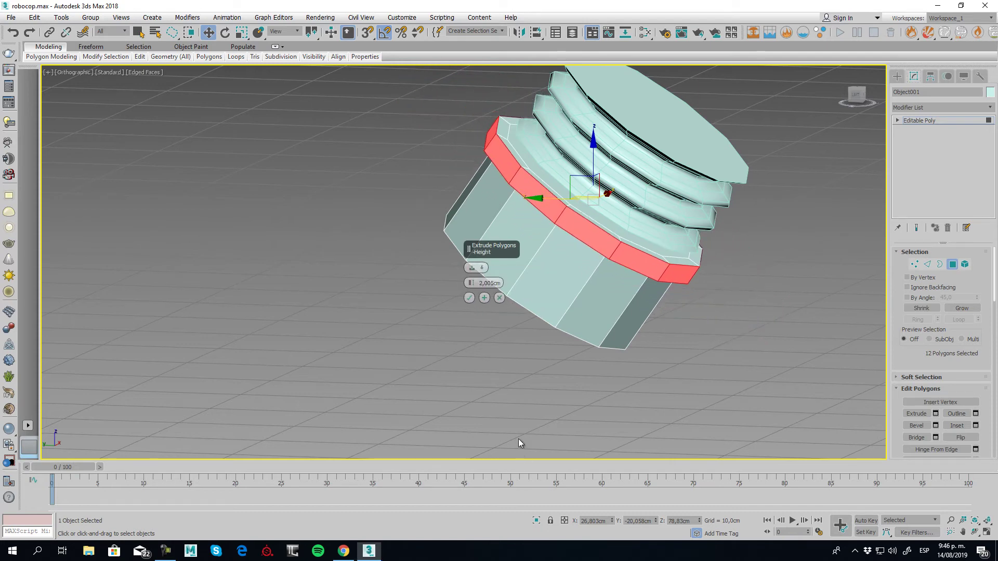
pyautogui.click(470, 298)
# - Select the loop of rim polygons facing the hose and extrude it toward the hose by the same height
pyautogui.keyDown('alt'); pyautogui.moveTo(690, 333); pyautogui.dragTo(684, 332, button='middle'); pyautogui.keyUp('alt')
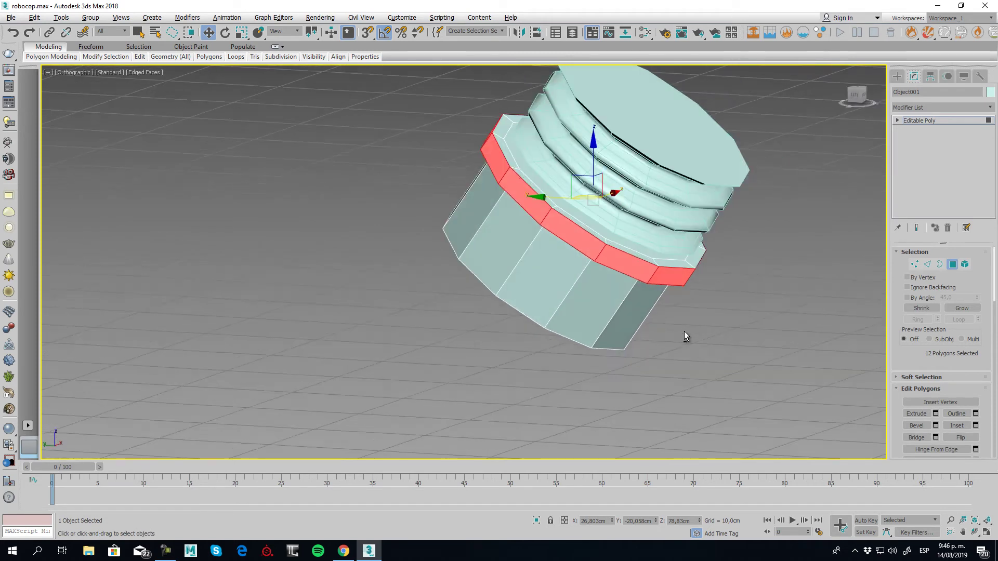
pyautogui.click(675, 265)
pyautogui.keyDown('shift'); pyautogui.click(639, 257); pyautogui.keyUp('shift')
pyautogui.rightClick(639, 257)
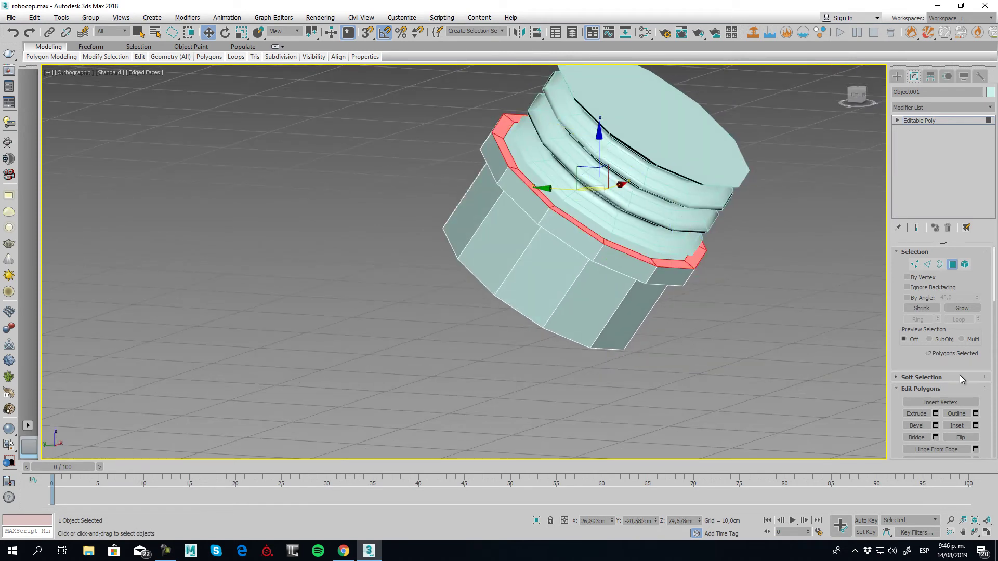
pyautogui.click(936, 413)
pyautogui.click(469, 297)
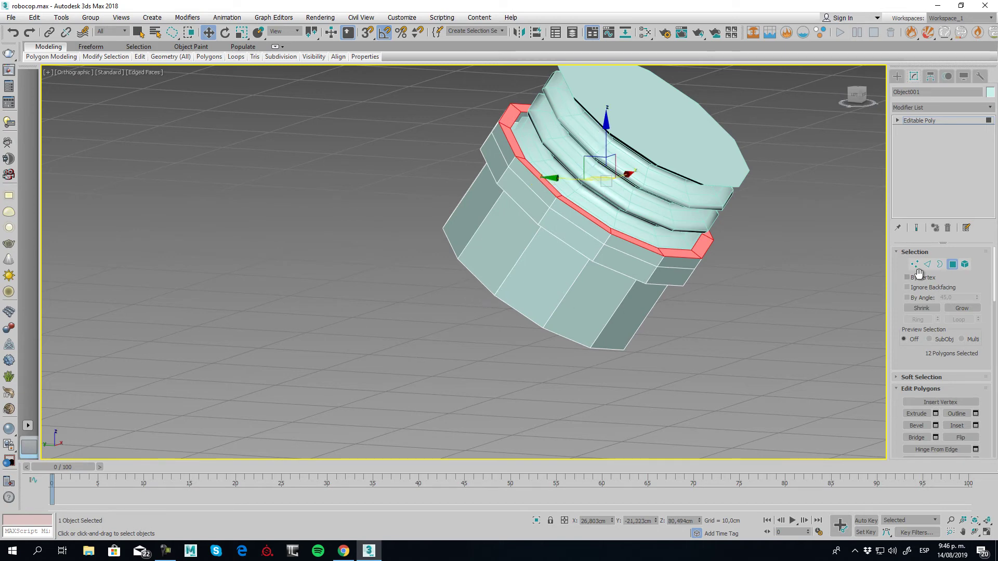
# - Leave polygon editing, unhide all objects, and check the collar on the hip cylinder in the Left and Perspective views
pyautogui.click(953, 264)
pyautogui.rightClick(702, 294)
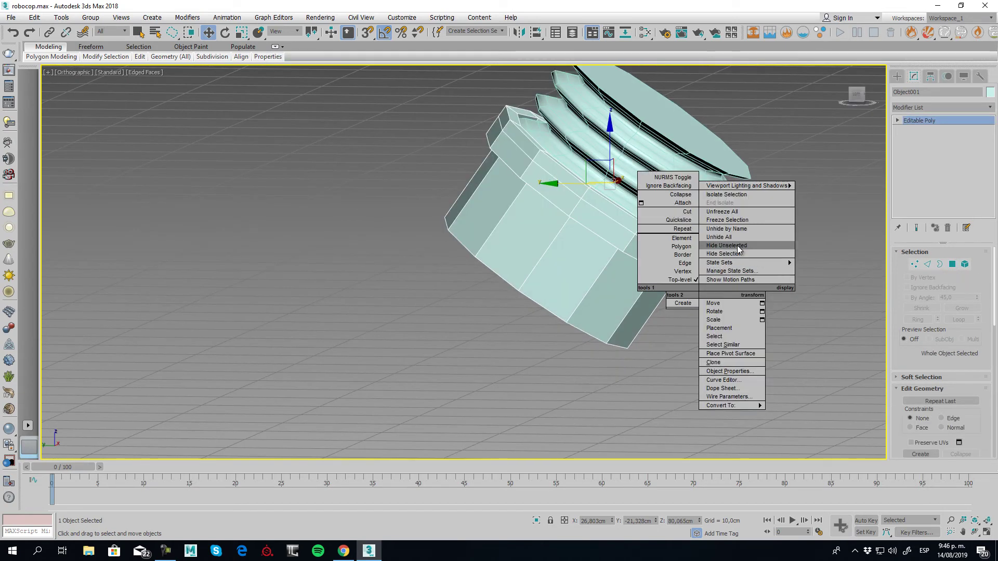
pyautogui.click(737, 243)
pyautogui.press('l')
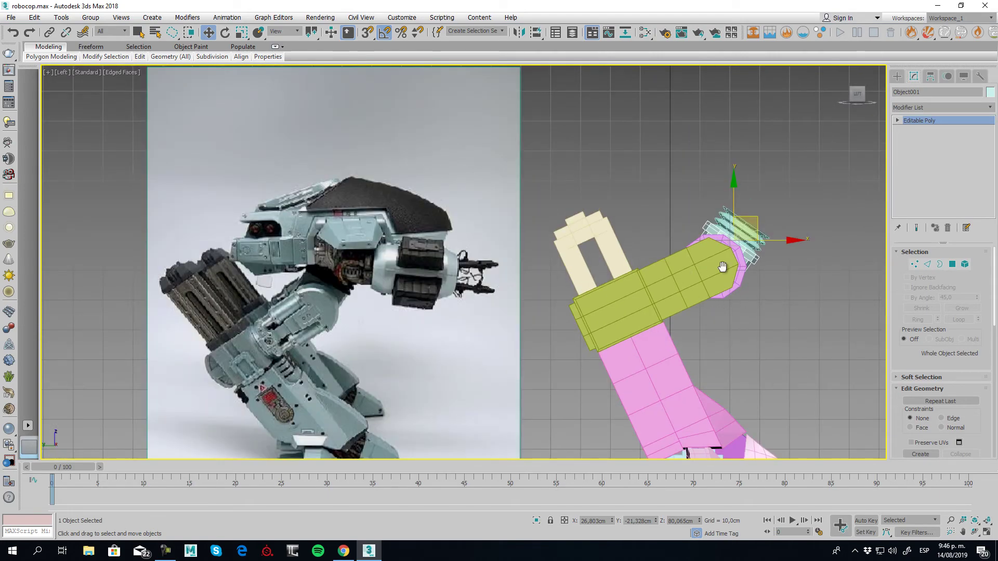
pyautogui.moveTo(723, 267); pyautogui.dragTo(646, 274, button='middle')
pyautogui.scroll(3, 646, 274)
pyautogui.press('p')
pyautogui.keyDown('alt'); pyautogui.moveTo(708, 276); pyautogui.dragTo(694, 294, button='middle'); pyautogui.keyUp('alt')
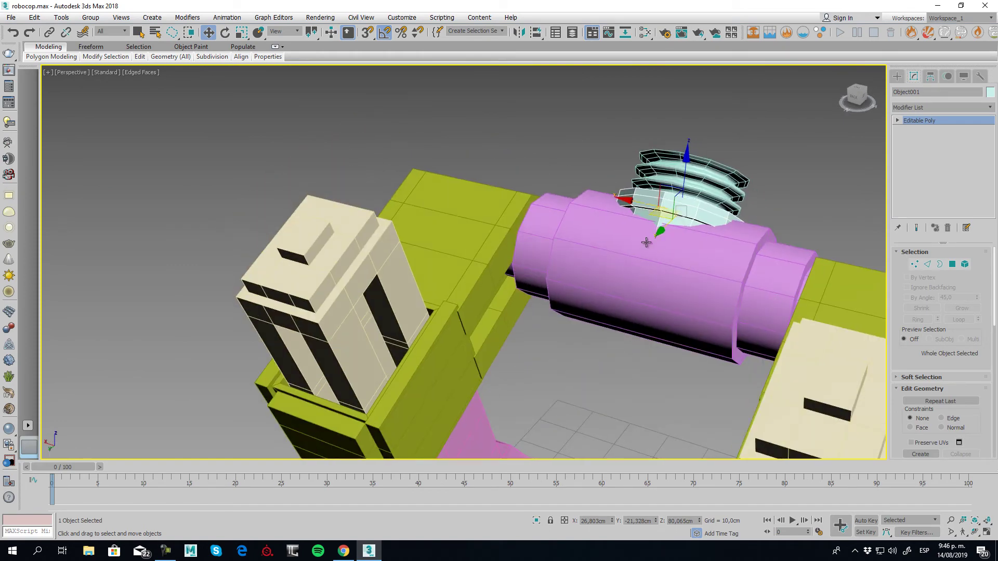
# - Change the hose collar's object color to the gray custom swatch and deselect it
pyautogui.keyDown('alt'); pyautogui.moveTo(646, 242); pyautogui.dragTo(659, 325, button='middle'); pyautogui.keyUp('alt')
pyautogui.press('l')
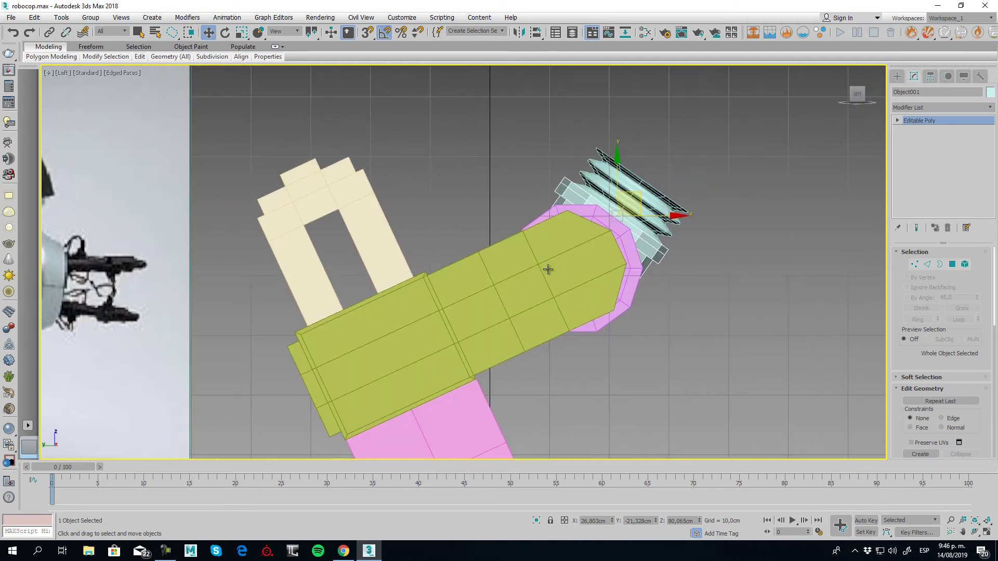
pyautogui.scroll(4, 650, 213)
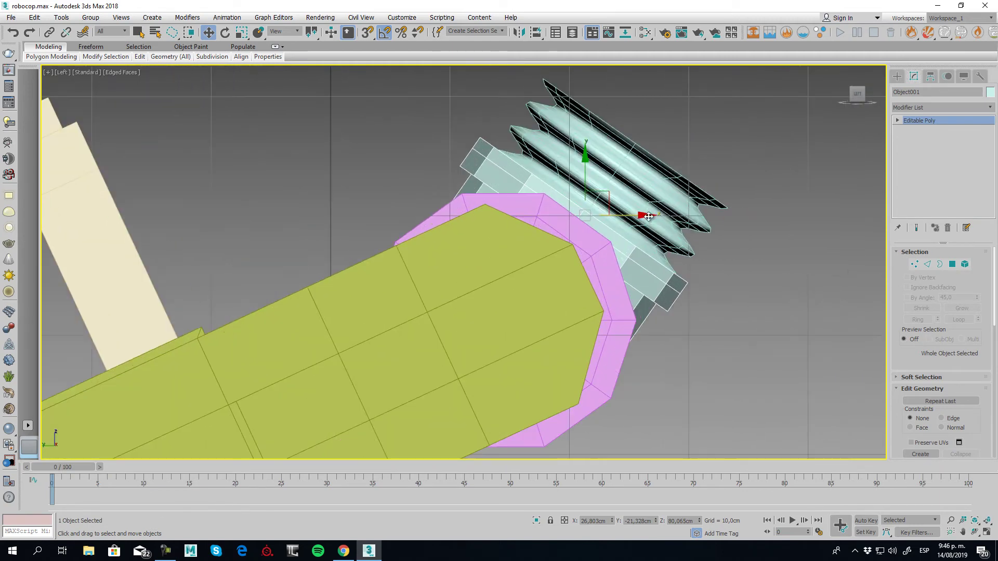
pyautogui.click(990, 97)
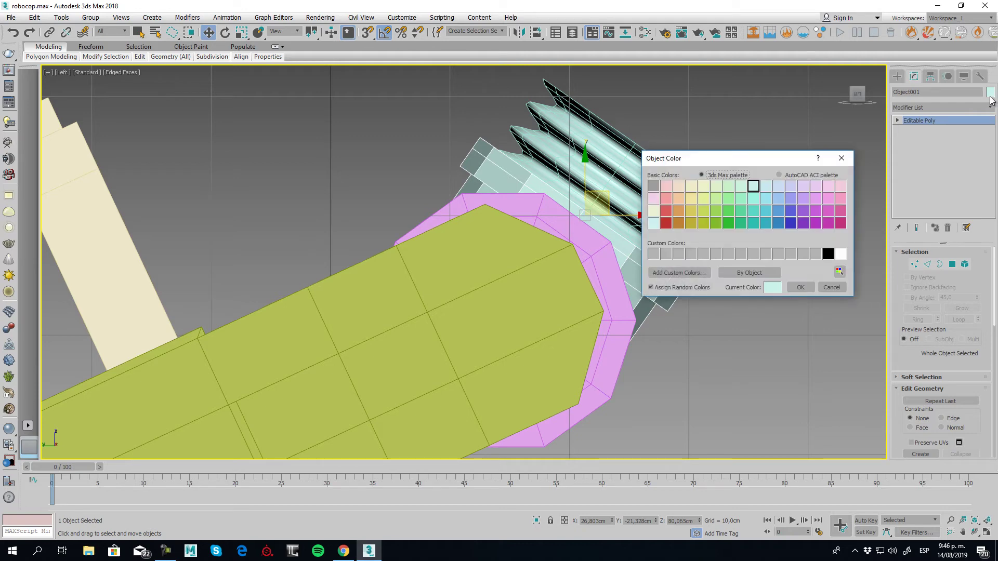
pyautogui.click(789, 253)
pyautogui.click(800, 289)
pyautogui.click(763, 298)
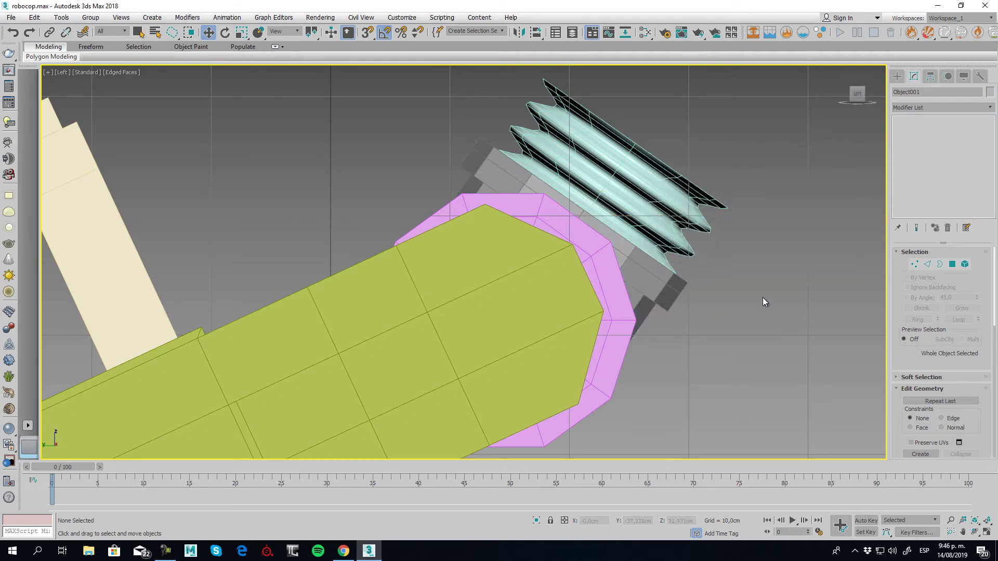
# - Select the ribbed hose and its collar together and scale both up uniformly to fit the hip cylinder better
pyautogui.click(658, 201)
pyautogui.keyDown('ctrl'); pyautogui.click(654, 285); pyautogui.keyUp('ctrl')
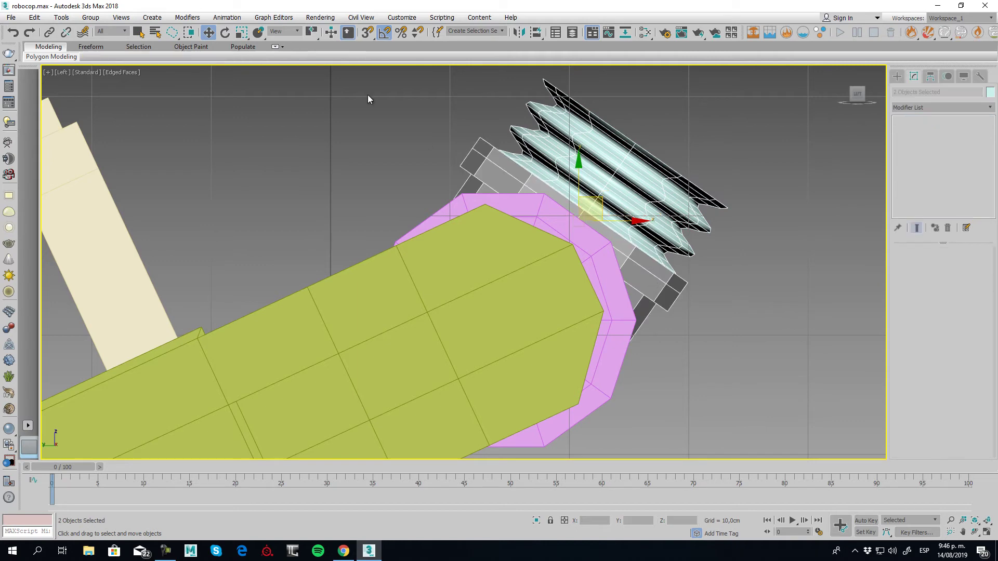
pyautogui.click(242, 32)
pyautogui.moveTo(587, 204); pyautogui.dragTo(605, 184)
pyautogui.click(210, 32)
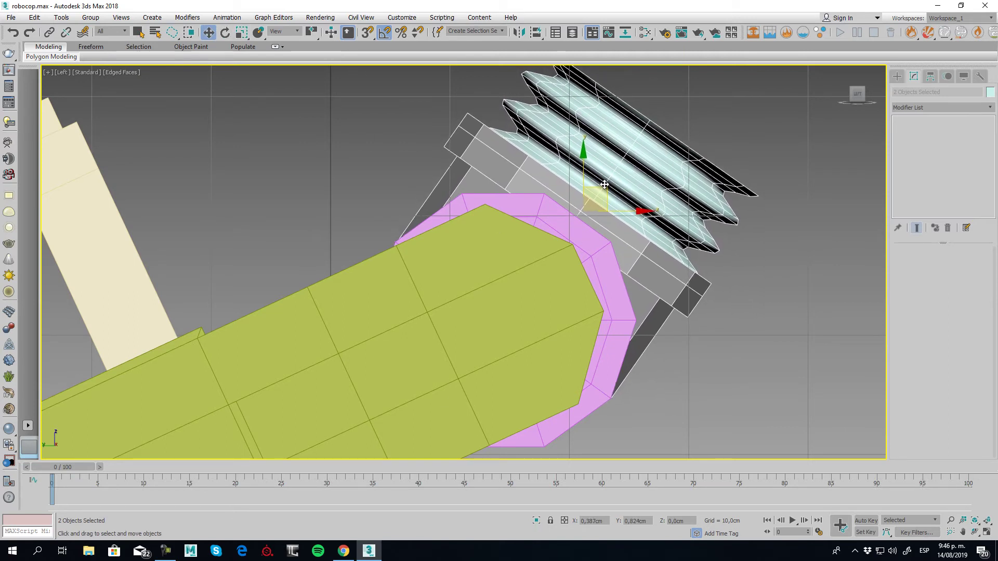
# - Examine the enlarged hose and the whole model beside the reference image in the Perspective view
pyautogui.press('p')
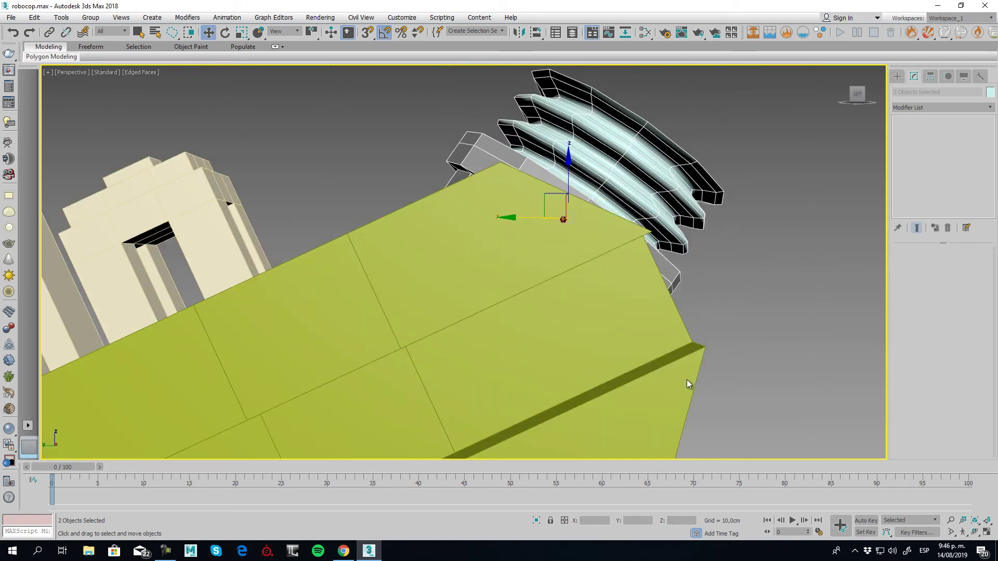
pyautogui.keyDown('alt'); pyautogui.moveTo(687, 380); pyautogui.dragTo(616, 308, button='middle'); pyautogui.keyUp('alt')
pyautogui.scroll(-6, 698, 309)
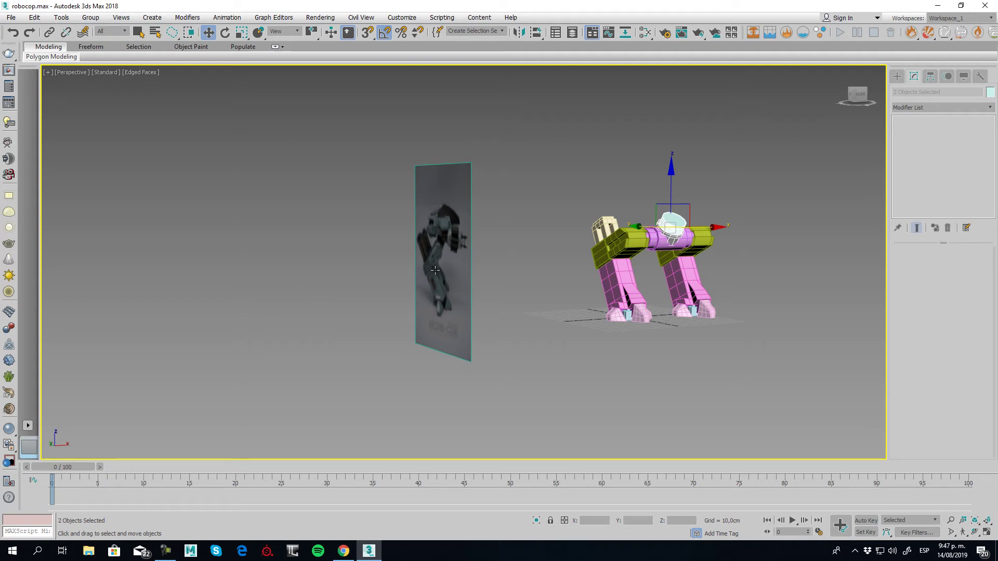
pyautogui.keyDown('alt'); pyautogui.moveTo(417, 303); pyautogui.dragTo(483, 302, button='middle'); pyautogui.keyUp('alt')
pyautogui.scroll(5, 513, 215)
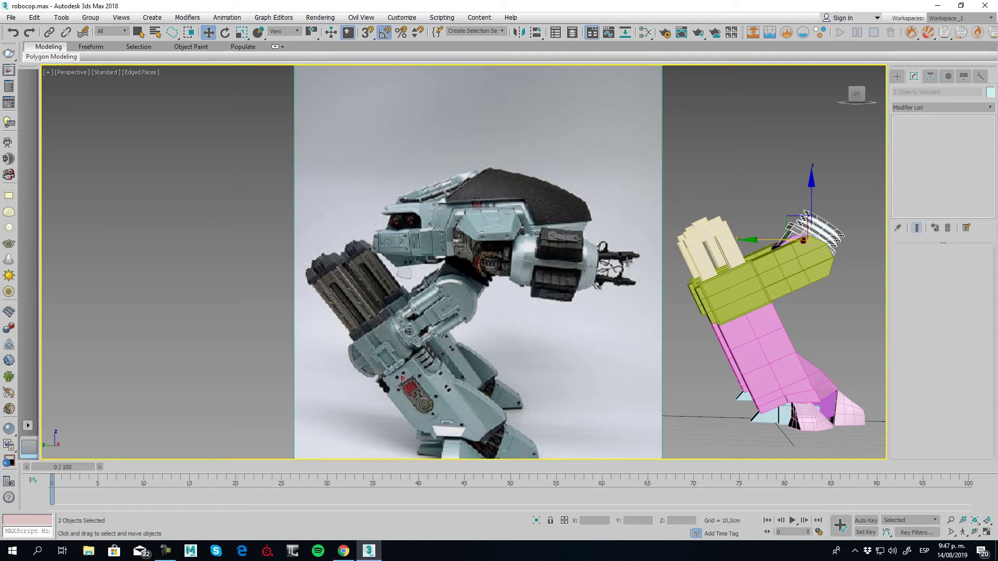
pyautogui.moveTo(467, 309); pyautogui.dragTo(446, 239, button='middle')
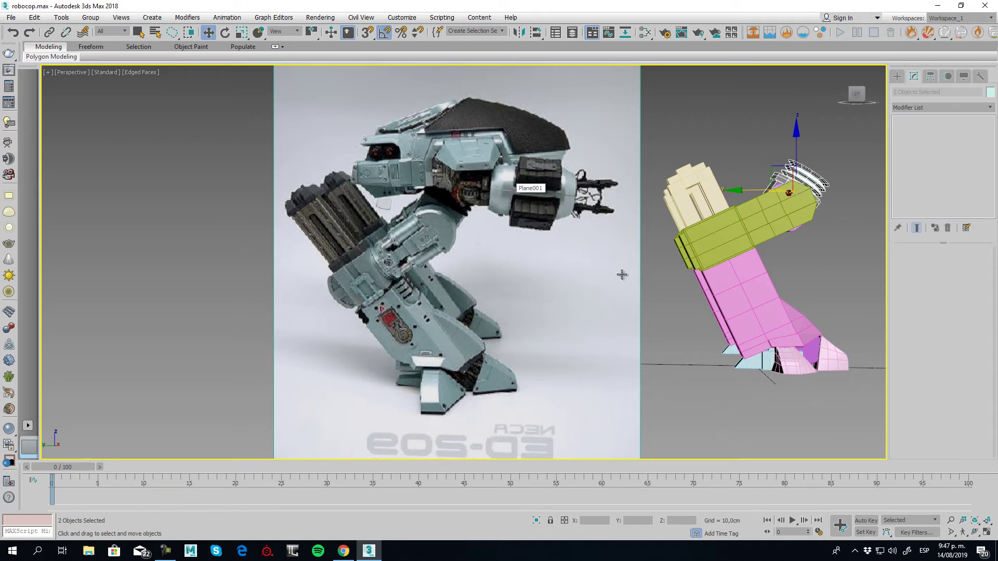
pyautogui.moveTo(622, 272); pyautogui.dragTo(519, 278, button='middle')
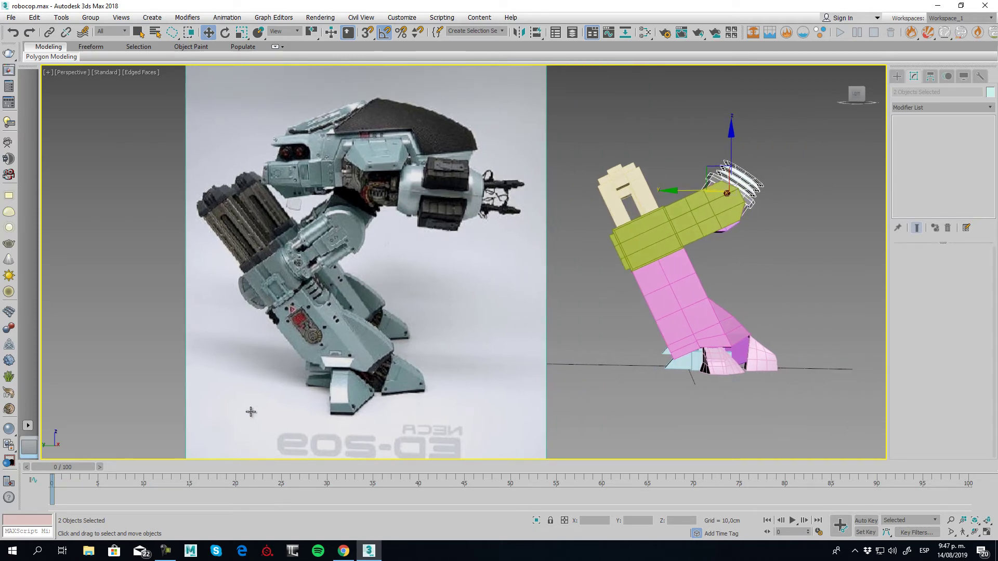
pyautogui.click(166, 551)
pyautogui.click(543, 478)
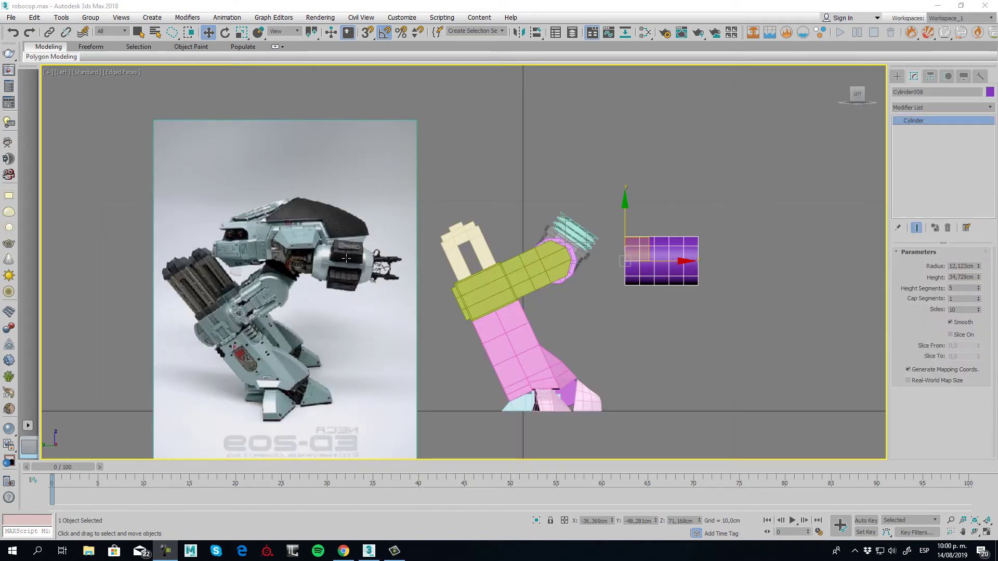
# - Examine the arm cylinder's size and placement against the legs and the reference image in the Left and Front views
pyautogui.scroll(2, 346, 258)
pyautogui.moveTo(770, 284); pyautogui.dragTo(641, 267, button='middle')
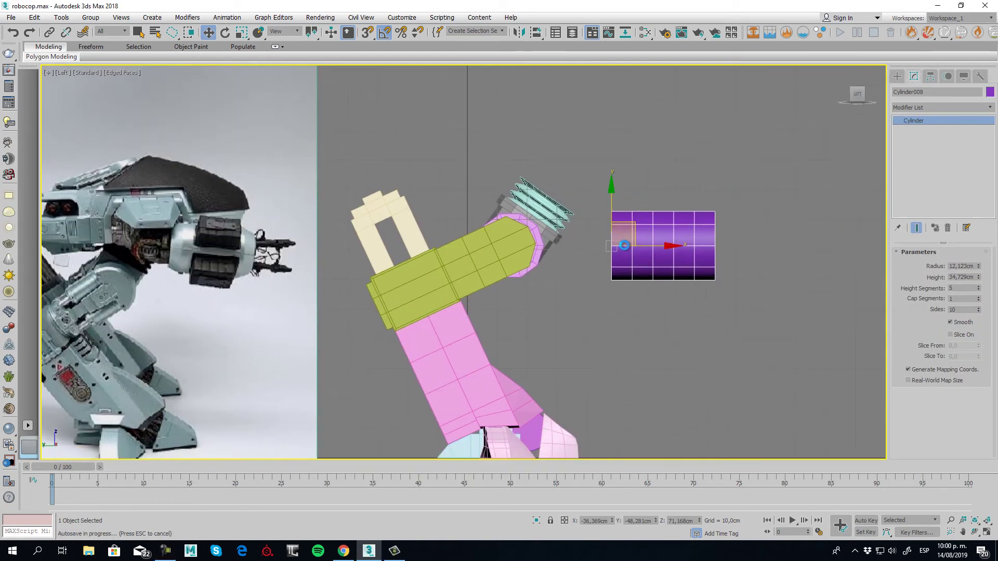
pyautogui.scroll(3, 657, 229)
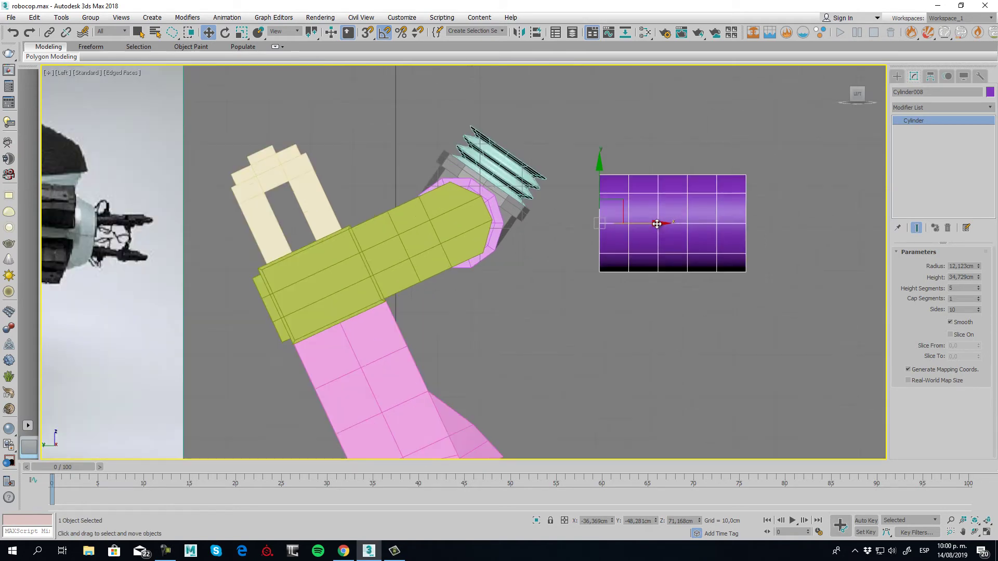
pyautogui.scroll(-2, 615, 256)
pyautogui.press('f')
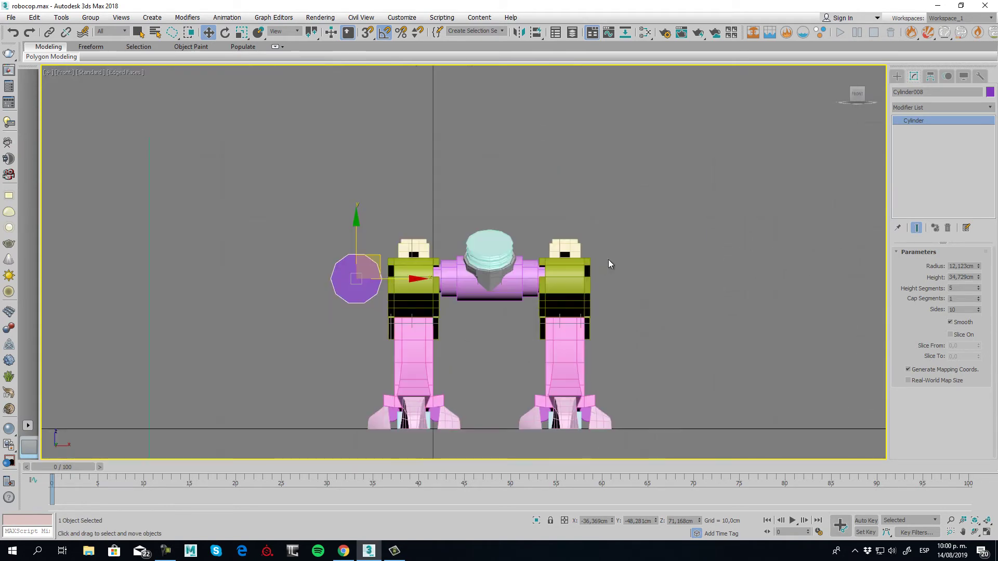
pyautogui.scroll(3, 426, 254)
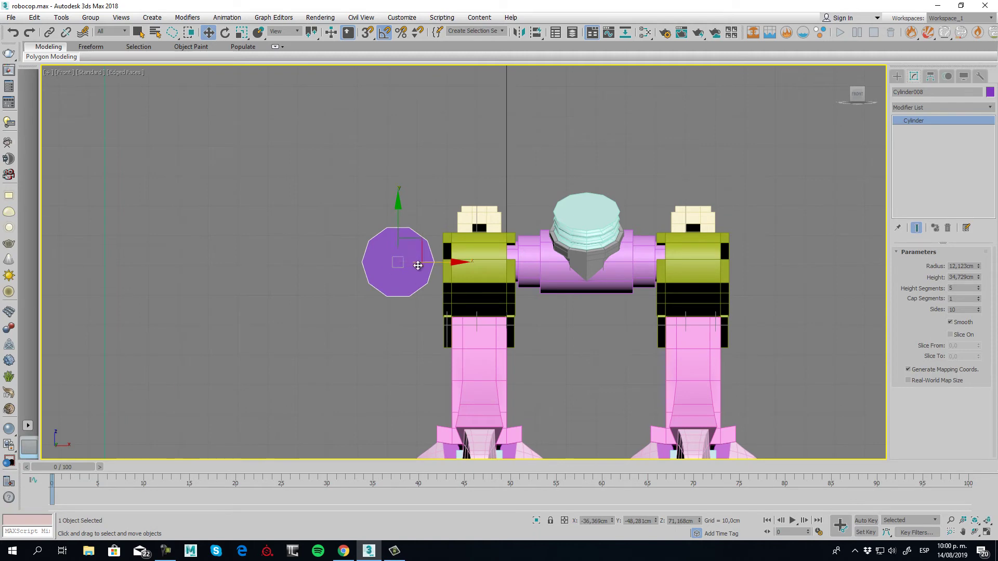
pyautogui.click(415, 250)
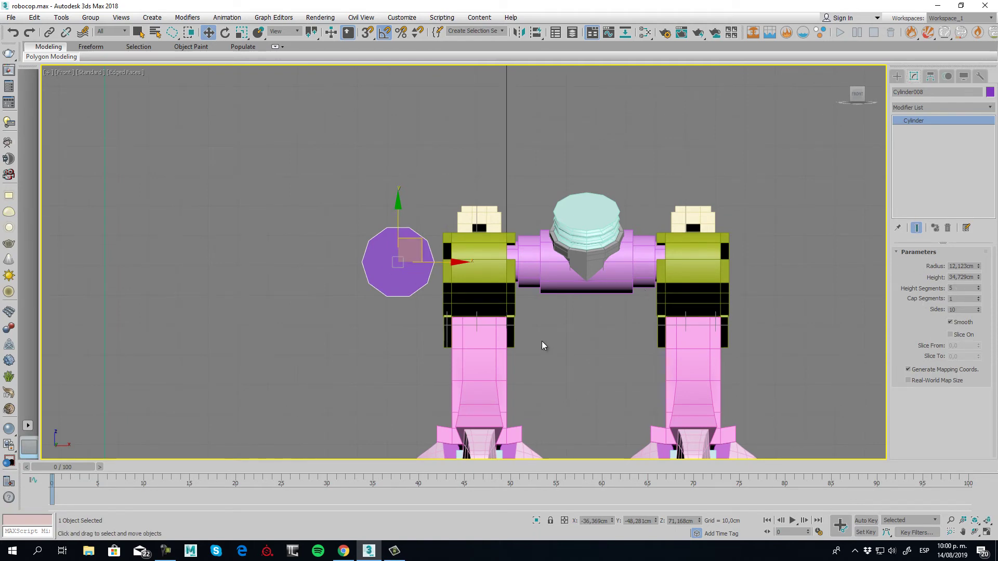
pyautogui.press('l')
pyautogui.moveTo(553, 313); pyautogui.dragTo(616, 313, button='middle')
pyautogui.scroll(-2, 615, 313)
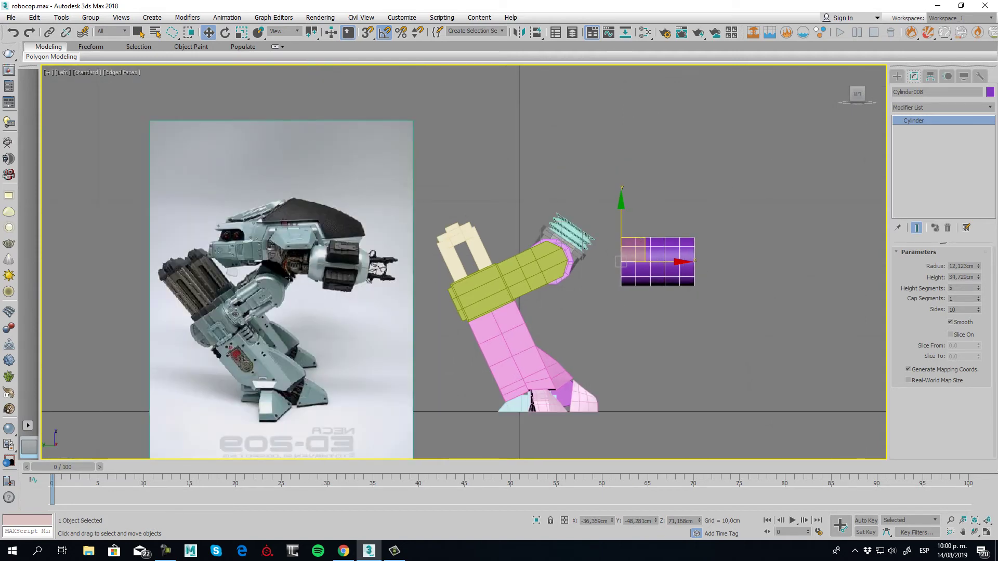
# - Raise the arm cylinder to about Z 89.6 cm in the Left view and convert it to an Editable Poly
pyautogui.moveTo(641, 245); pyautogui.dragTo(647, 205)
pyautogui.moveTo(677, 215); pyautogui.dragTo(639, 282, button='middle')
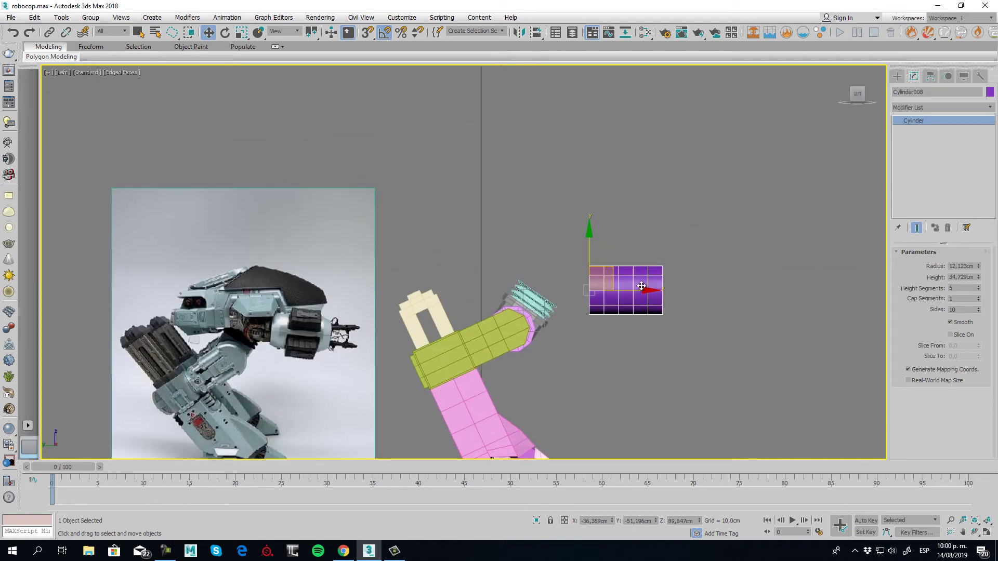
pyautogui.rightClick(638, 283)
pyautogui.moveTo(676, 396)
pyautogui.click(728, 405)
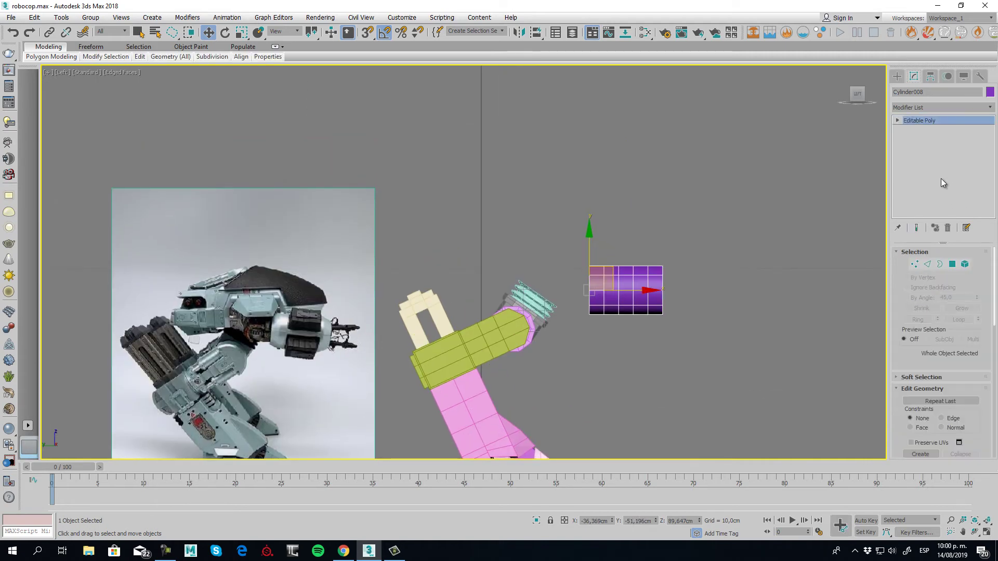
# - Select the vertices of both end rings with a rectangular region and scale them down uniformly to taper the arm cylinder's ends
pyautogui.click(915, 265)
pyautogui.moveTo(566, 245)
pyautogui.mouseDown()
pyautogui.moveTo(604, 338)
pyautogui.moveTo(569, 262)
pyautogui.mouseUp()
pyautogui.moveTo(171, 34); pyautogui.dragTo(172, 32)
pyautogui.moveTo(593, 353); pyautogui.dragTo(696, 369)
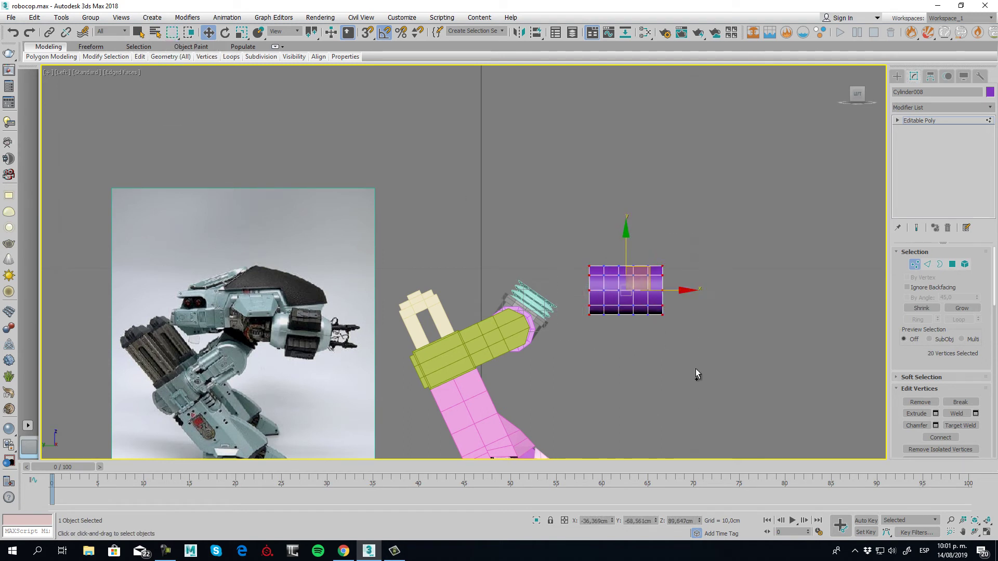
pyautogui.click(242, 33)
pyautogui.moveTo(635, 280); pyautogui.dragTo(638, 290)
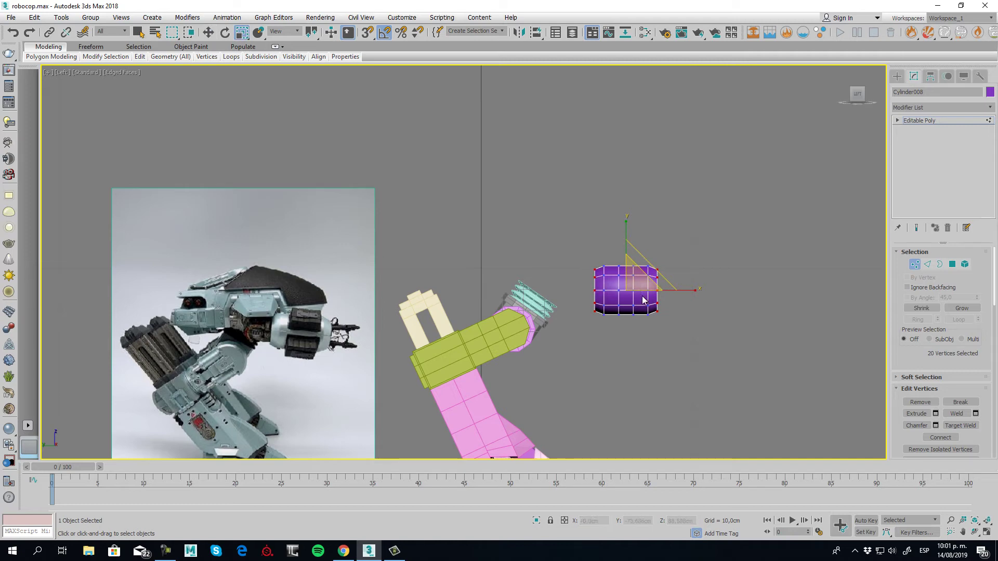
pyautogui.click(912, 255)
# - Stretch the arm cylinder lengthwise to about 132% and center its pivot on the object
pyautogui.scroll(3, 624, 283)
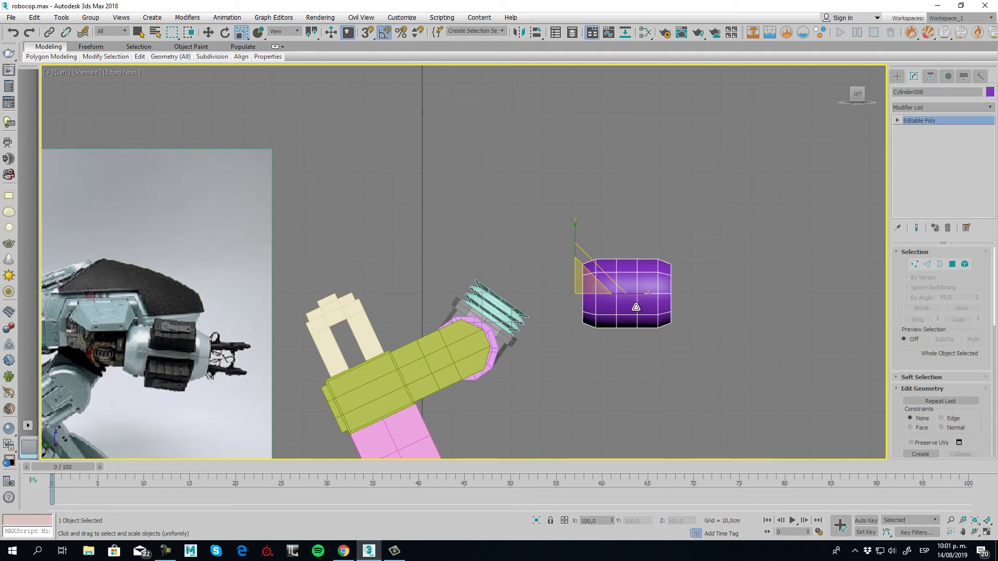
pyautogui.moveTo(642, 294); pyautogui.dragTo(654, 293)
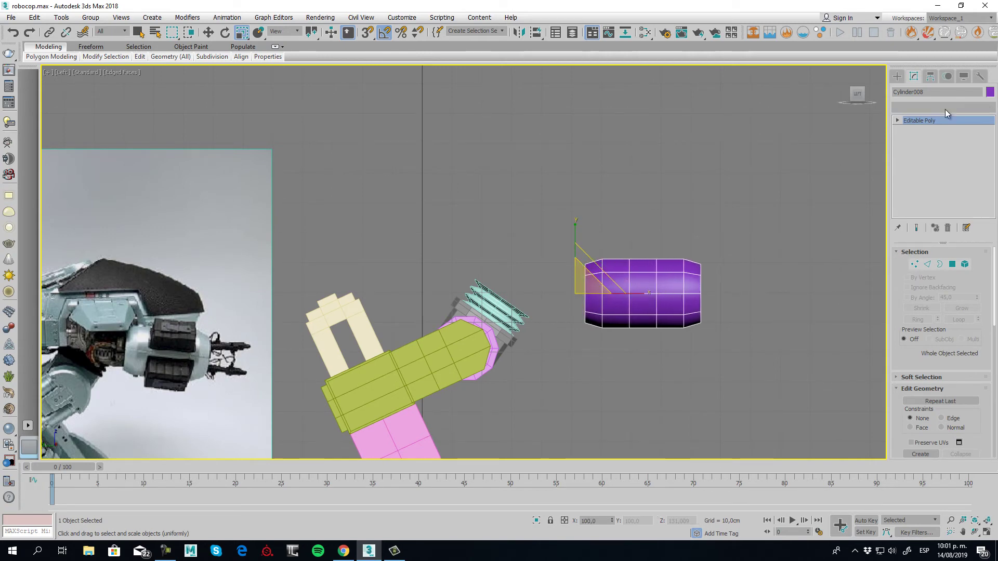
pyautogui.click(931, 77)
pyautogui.click(942, 148)
pyautogui.click(938, 207)
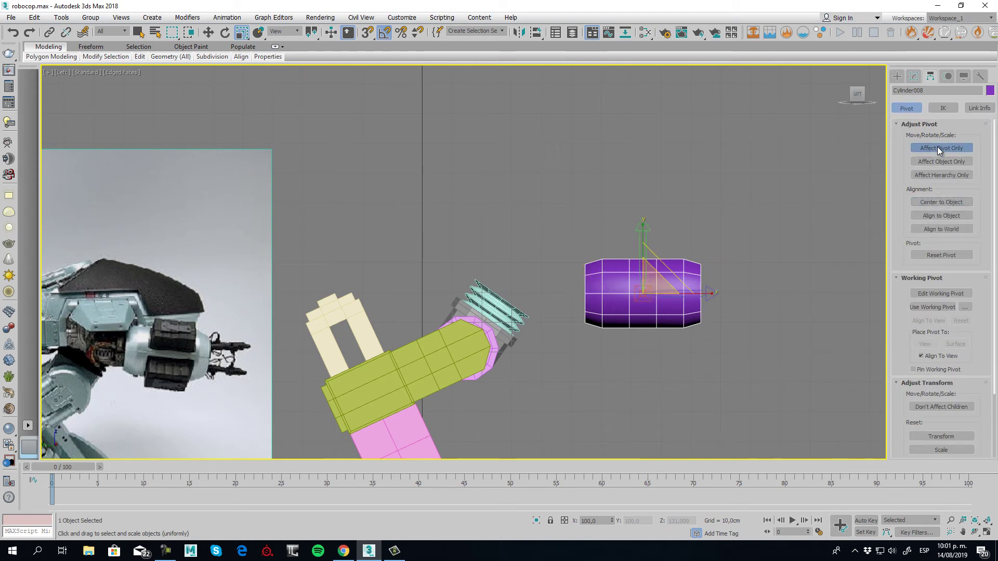
pyautogui.click(938, 147)
pyautogui.moveTo(667, 318); pyautogui.dragTo(665, 290, button='middle')
pyautogui.click(914, 77)
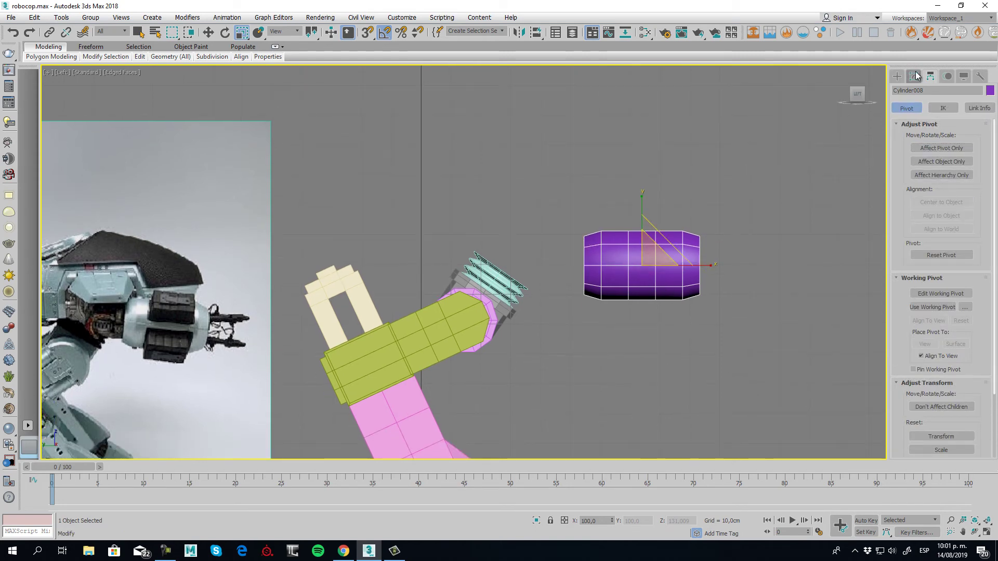
# - Select the two middle vertex rings of the arm cylinder and scale them up slightly to give it a barrel shape
pyautogui.click(914, 264)
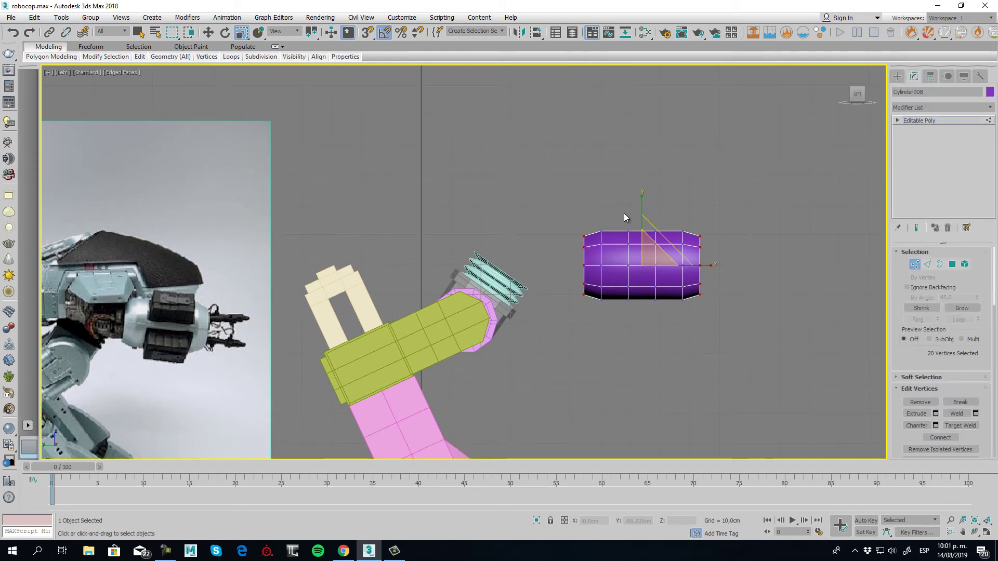
pyautogui.moveTo(616, 213); pyautogui.dragTo(670, 341)
pyautogui.moveTo(648, 255); pyautogui.dragTo(653, 251)
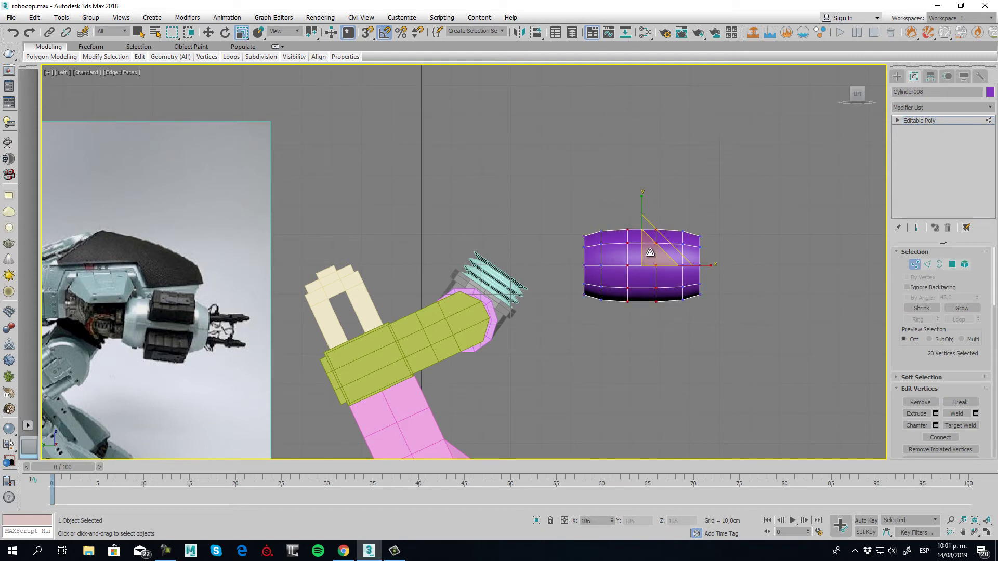
pyautogui.click(914, 264)
pyautogui.scroll(-4, 574, 308)
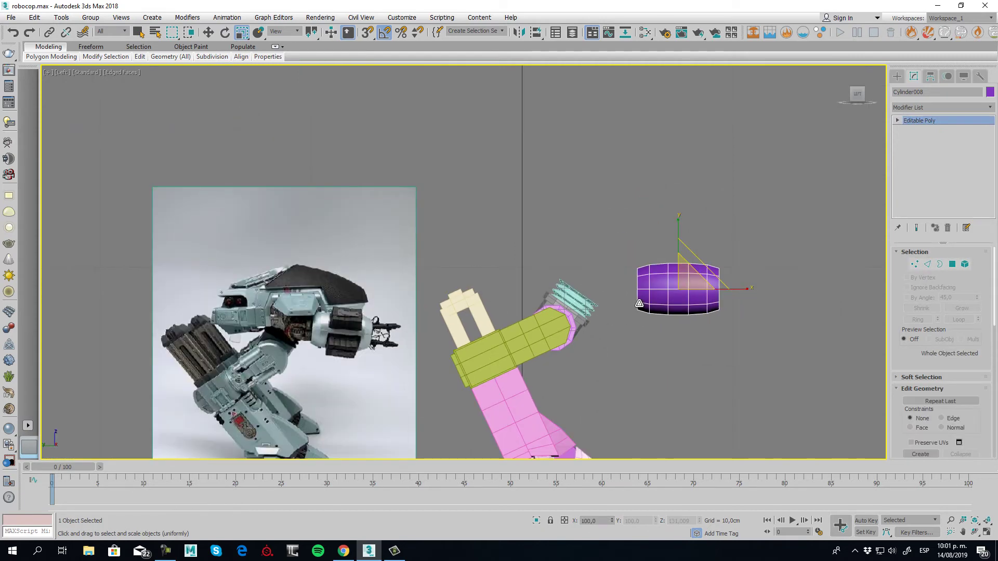
pyautogui.scroll(4, 625, 244)
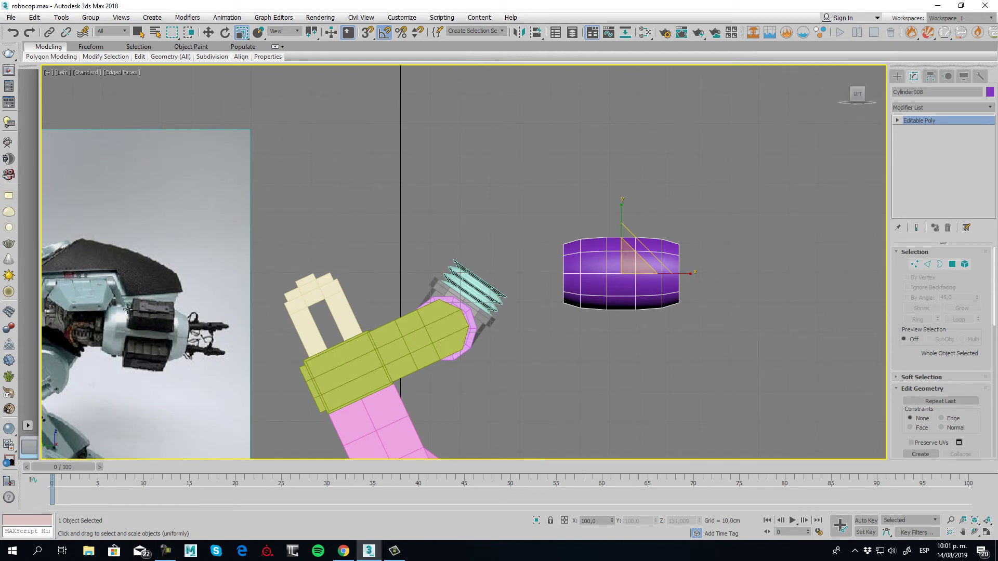
# - Create a box about 12.5 cm long and 23 cm wide in the Left view, below the arm cylinder
pyautogui.click(897, 76)
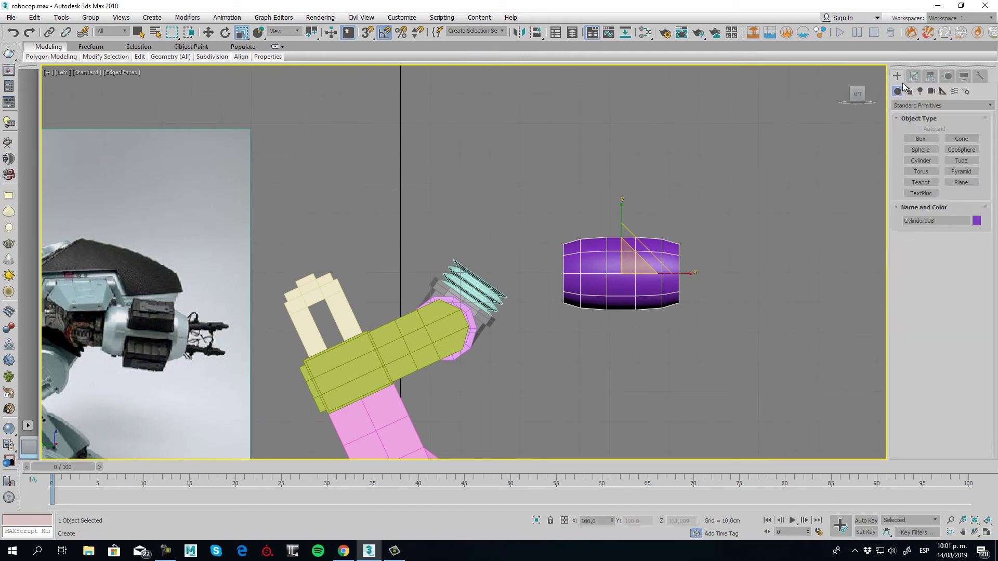
pyautogui.click(921, 139)
pyautogui.moveTo(659, 312); pyautogui.dragTo(559, 254, button='middle')
pyautogui.scroll(-4, 559, 254)
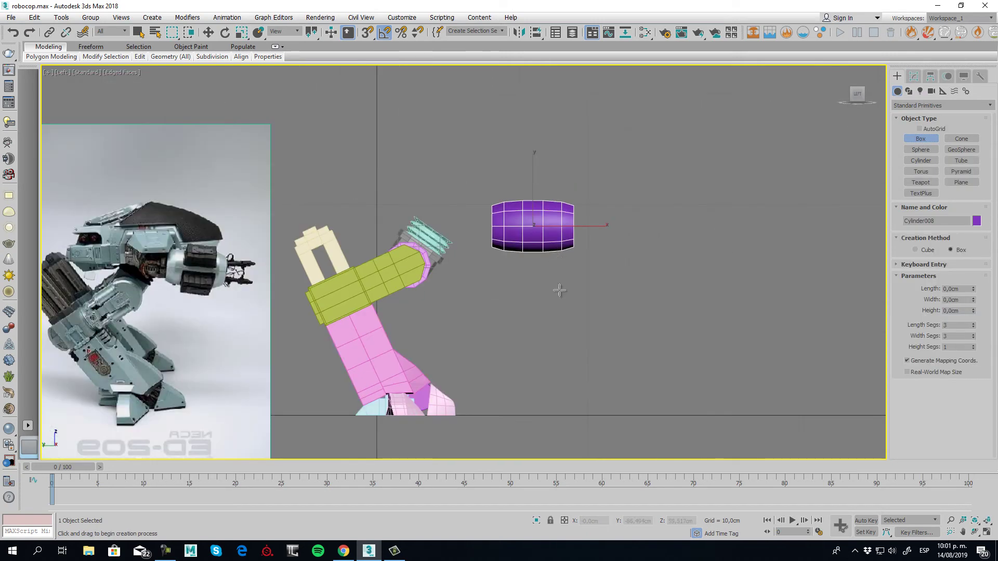
pyautogui.moveTo(560, 367); pyautogui.dragTo(563, 372)
pyautogui.moveTo(606, 385); pyautogui.dragTo(607, 383)
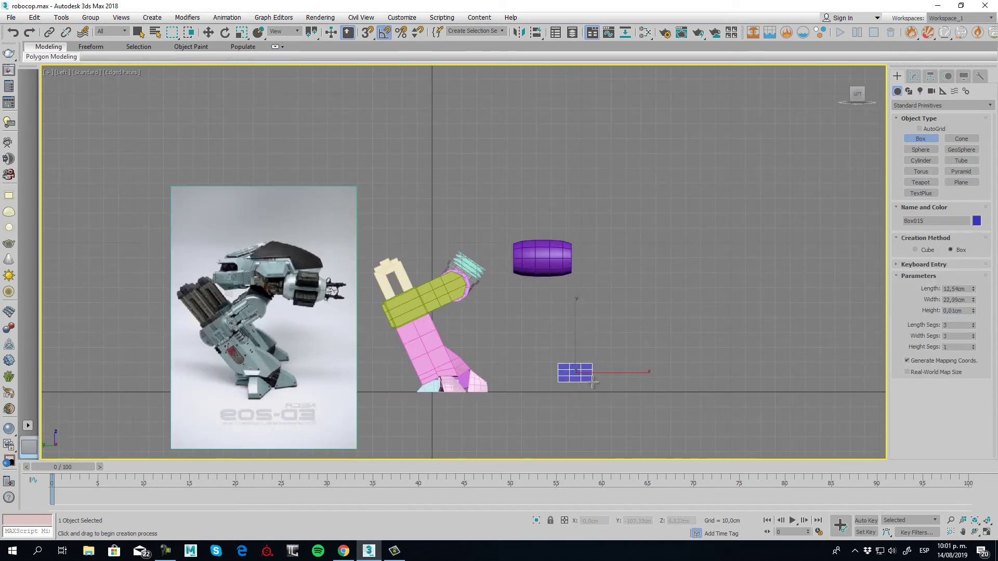
# - Move the box over the middle of the arm cylinder in the Left view and check its placement in the Perspective view
pyautogui.click(208, 33)
pyautogui.moveTo(578, 372); pyautogui.dragTo(549, 263)
pyautogui.press('p')
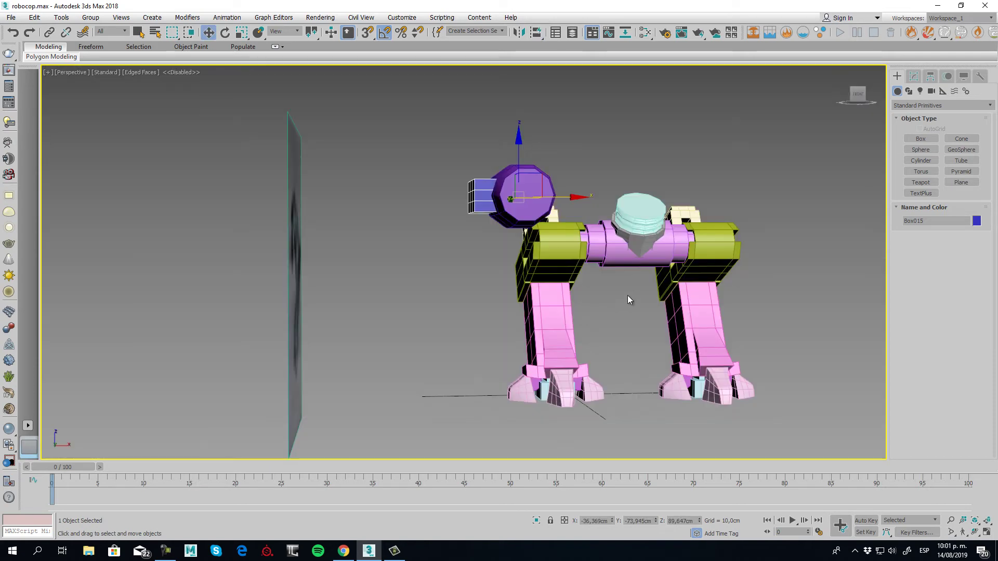
pyautogui.keyDown('alt'); pyautogui.moveTo(628, 295); pyautogui.dragTo(604, 358, button='middle'); pyautogui.keyUp('alt')
pyautogui.scroll(3, 526, 227)
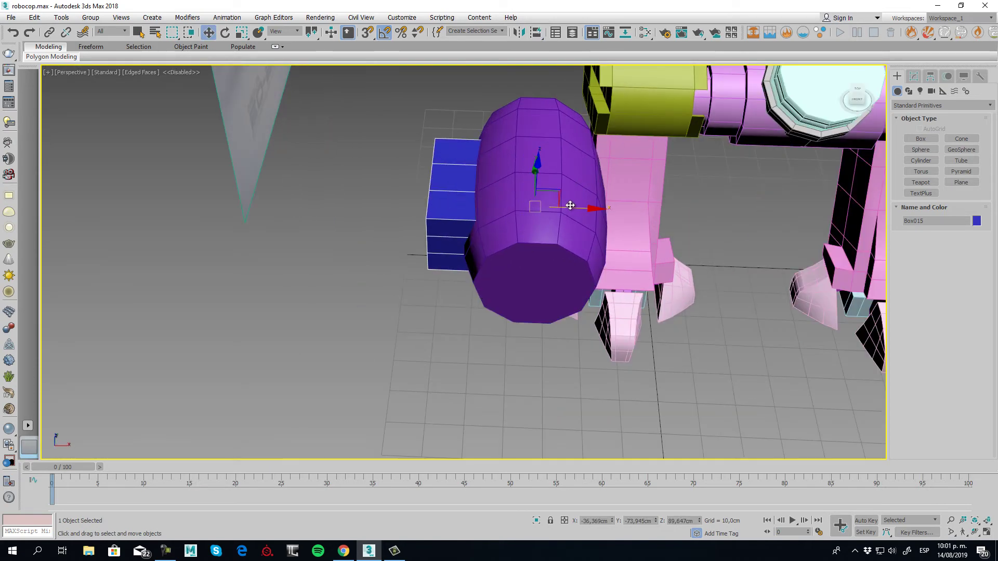
# - Move the box outward along X to about -45.2 cm and set its length and width segments to 1
pyautogui.moveTo(571, 206); pyautogui.dragTo(541, 213)
pyautogui.keyDown('alt'); pyautogui.moveTo(542, 214); pyautogui.dragTo(612, 269, button='middle'); pyautogui.keyUp('alt')
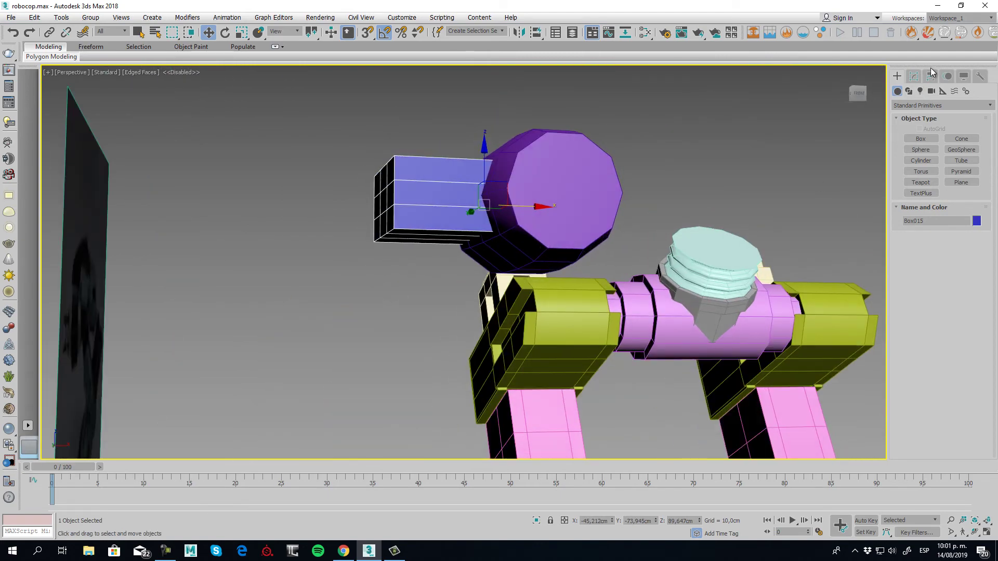
pyautogui.click(914, 76)
pyautogui.keyDown('alt'); pyautogui.moveTo(595, 185); pyautogui.dragTo(551, 253, button='middle'); pyautogui.keyUp('alt')
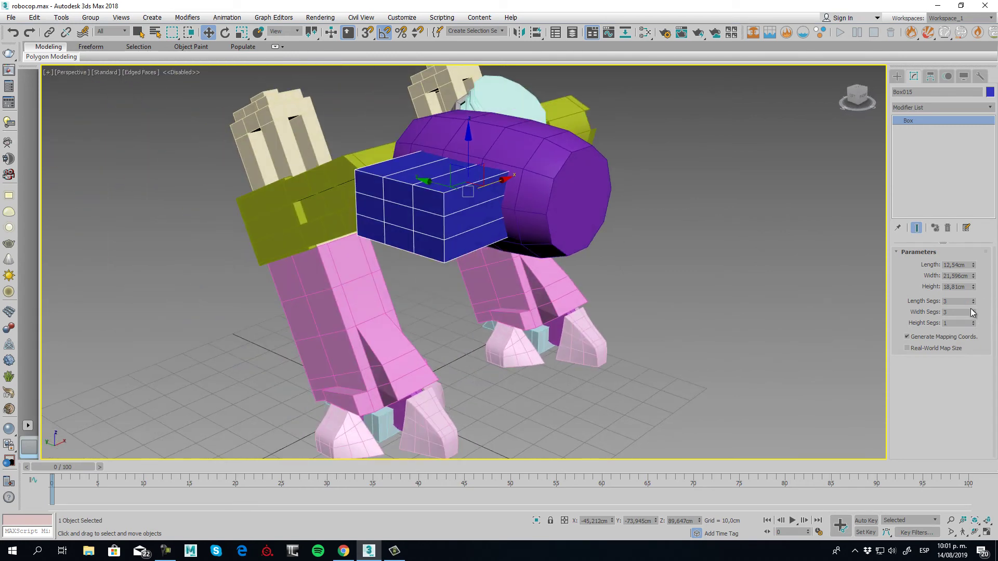
pyautogui.moveTo(973, 302); pyautogui.dragTo(979, 370)
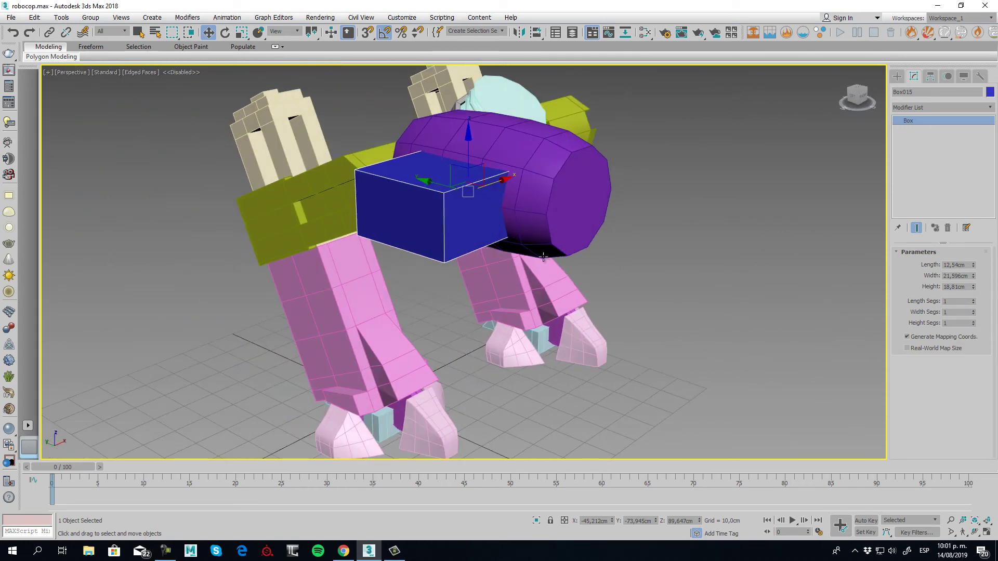
pyautogui.keyDown('alt'); pyautogui.moveTo(525, 276); pyautogui.dragTo(497, 239, button='middle'); pyautogui.keyUp('alt')
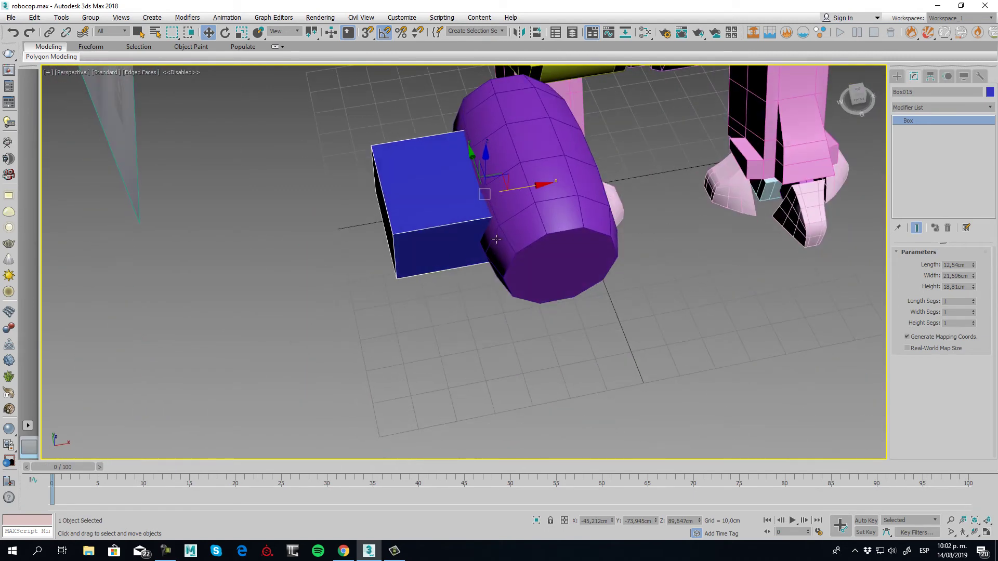
# - Convert the box beside the arm cylinder to an Editable Poly
pyautogui.rightClick(483, 192)
pyautogui.moveTo(460, 305)
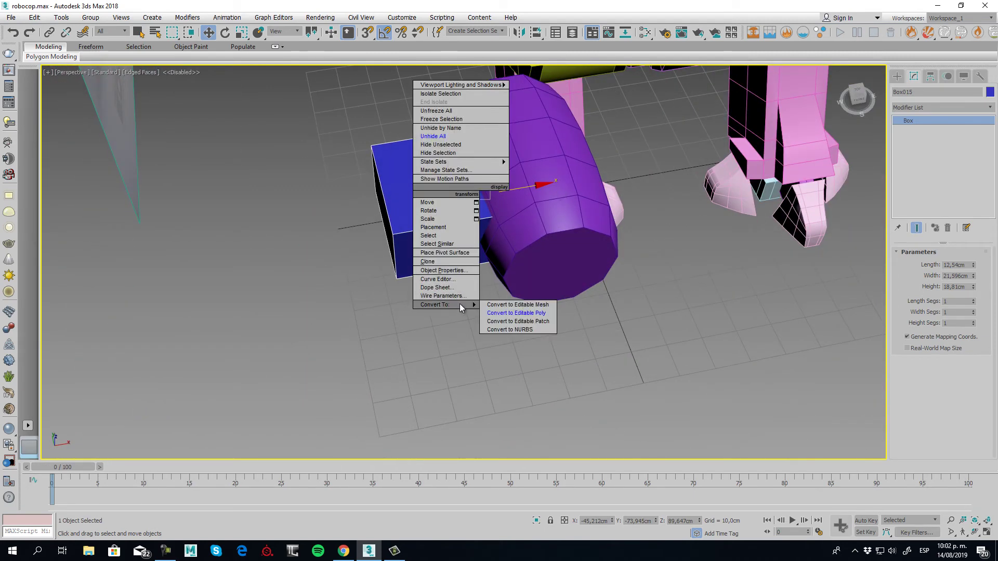
pyautogui.click(535, 313)
# - Connect the box's four edges along X with one segment and a slide of about 78, near its outer end
pyautogui.click(928, 264)
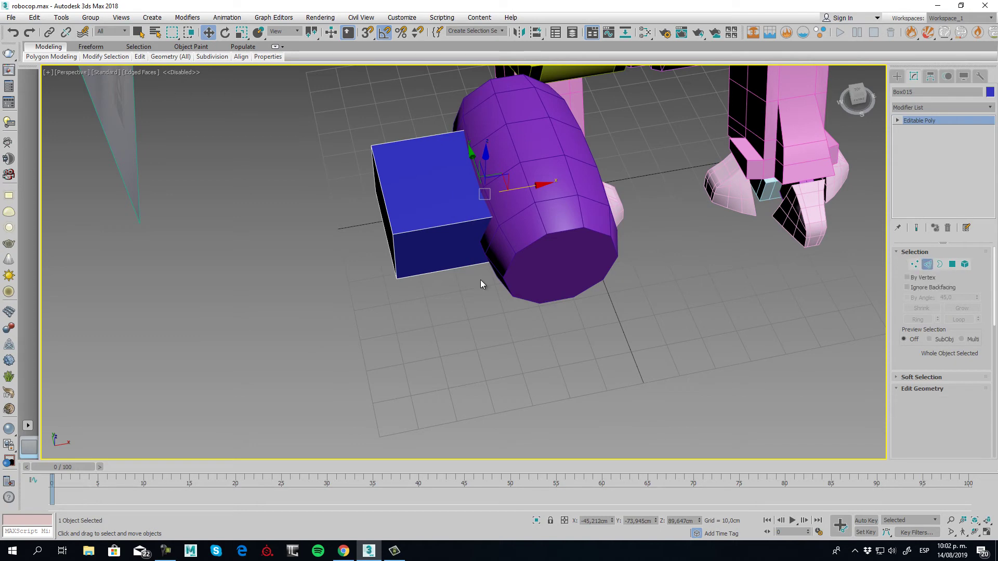
pyautogui.keyDown('alt'); pyautogui.moveTo(480, 280); pyautogui.dragTo(390, 272, button='middle'); pyautogui.keyUp('alt')
pyautogui.moveTo(444, 393); pyautogui.dragTo(444, 395)
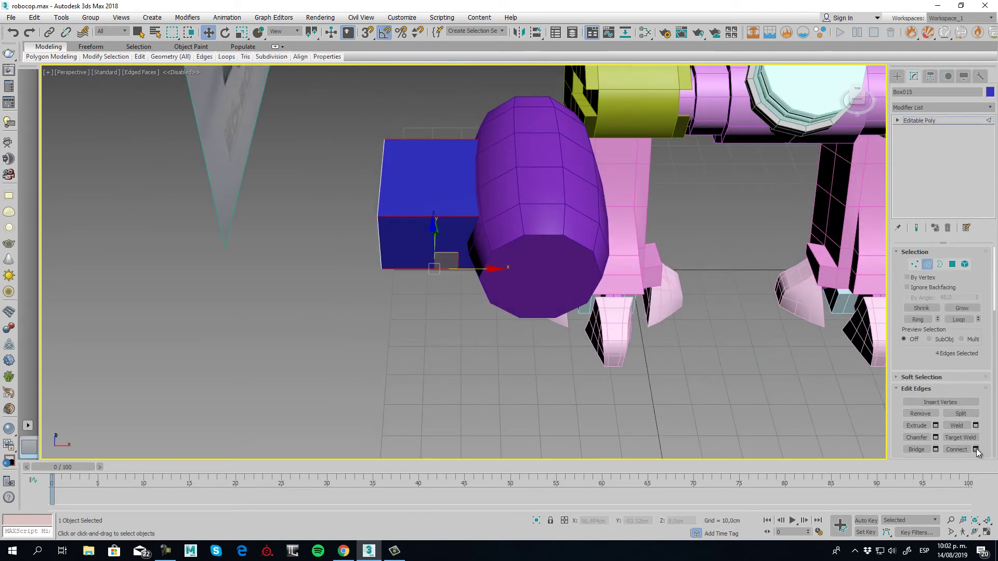
pyautogui.keyDown('shift'); pyautogui.click(947, 449); pyautogui.keyUp('shift')
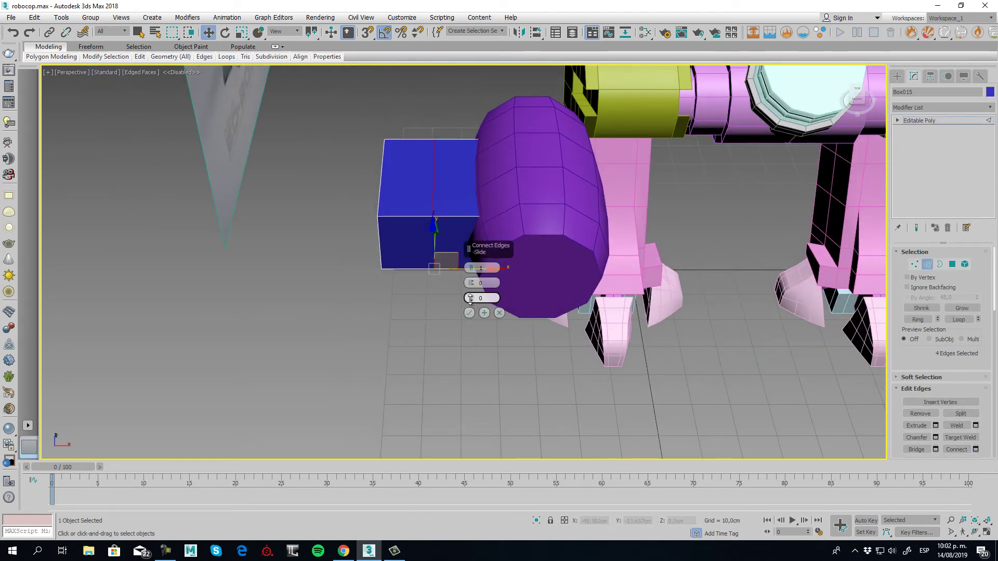
pyautogui.moveTo(471, 298); pyautogui.dragTo(490, 359)
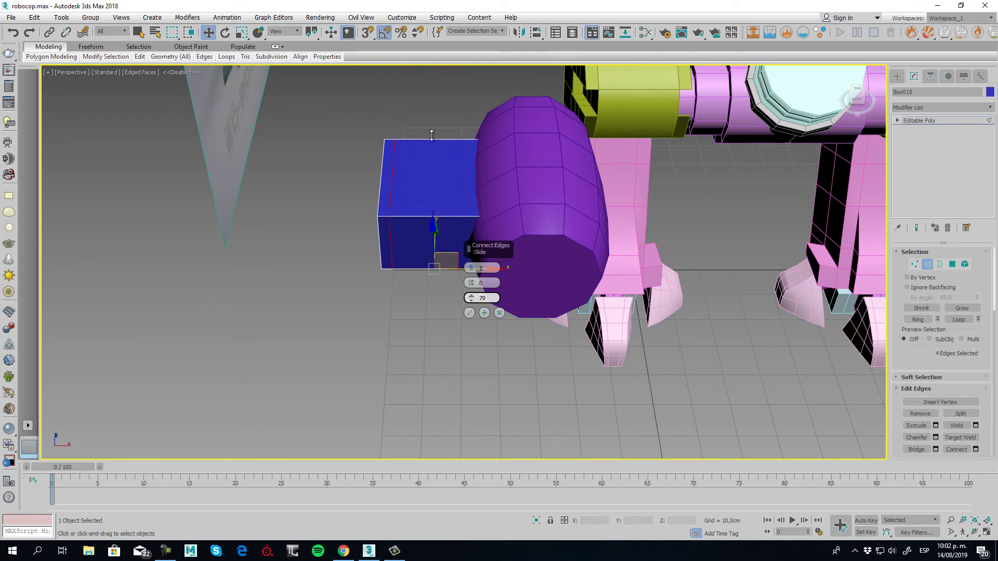
pyautogui.moveTo(436, 148); pyautogui.dragTo(428, 141)
pyautogui.click(469, 312)
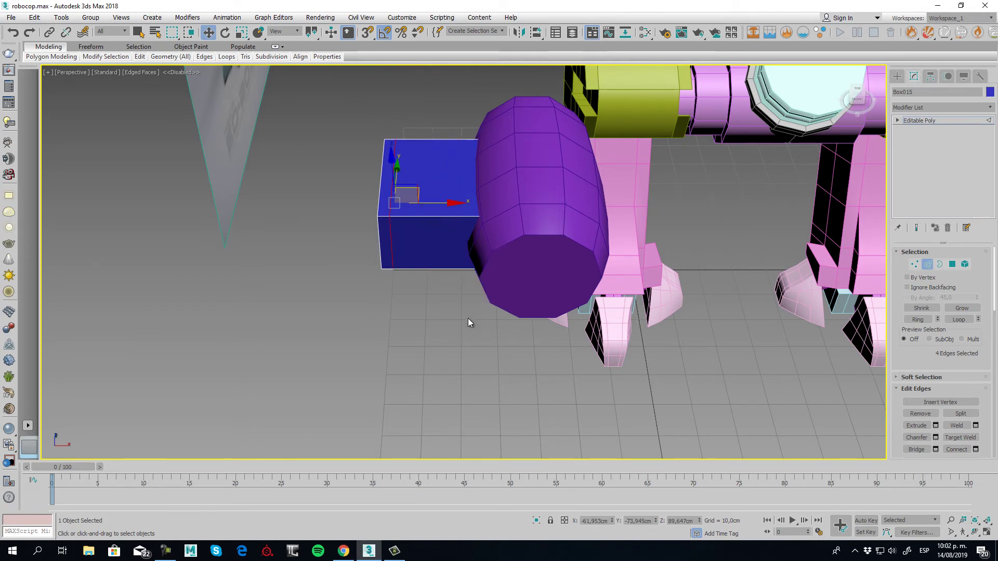
# - Select the narrow ring of four polygons at the box's outer end and extrude it by Local Normal about 1.02 cm
pyautogui.click(951, 264)
pyautogui.click(387, 205)
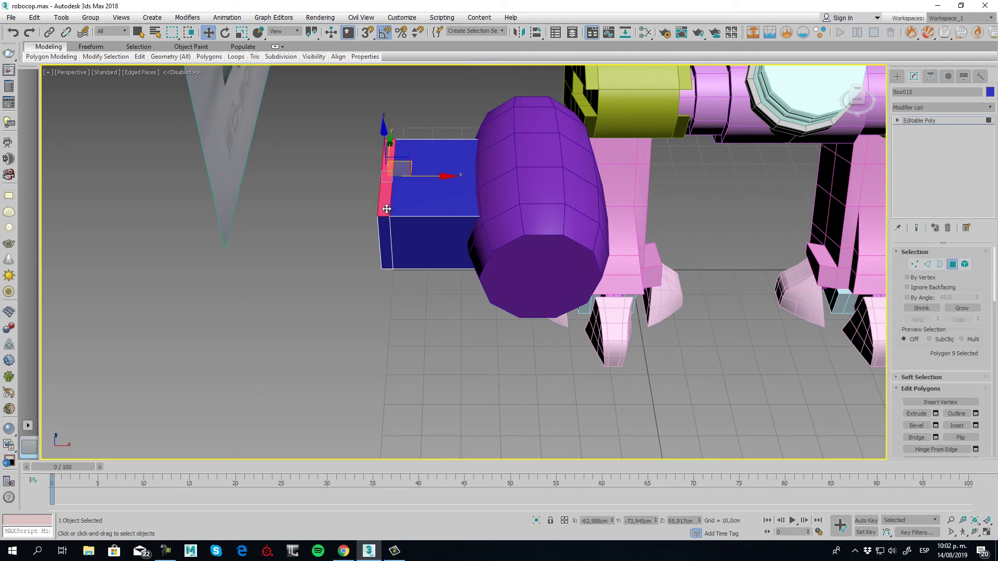
pyautogui.keyDown('shift'); pyautogui.click(387, 228); pyautogui.keyUp('shift')
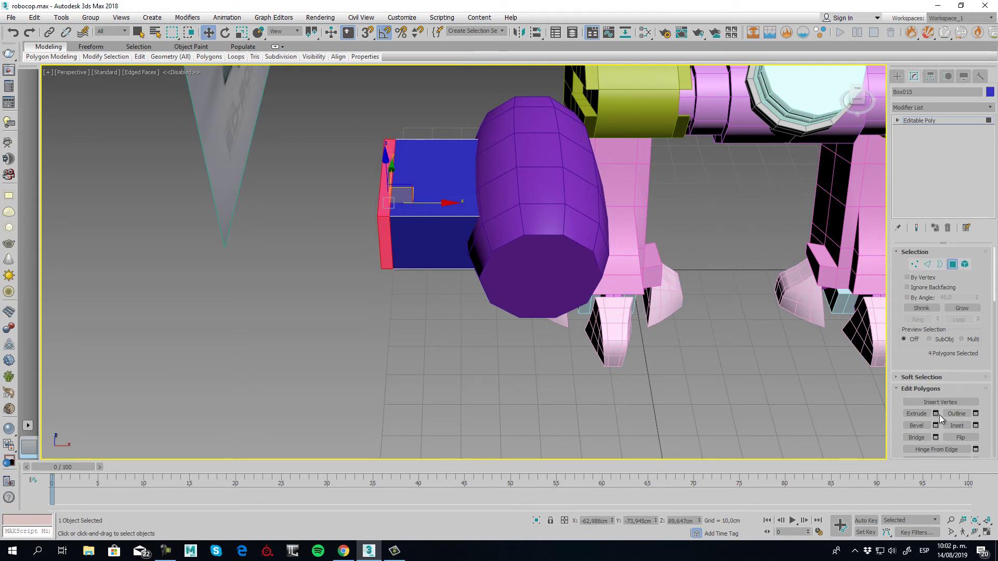
pyautogui.hotkey('shift', 'e')
pyautogui.click(487, 268)
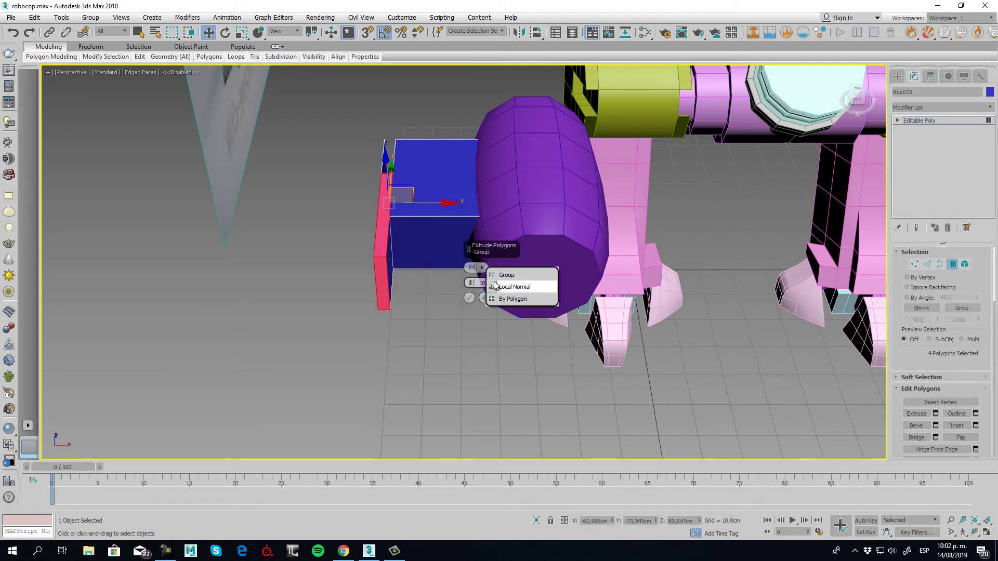
pyautogui.click(503, 285)
pyautogui.moveTo(472, 283); pyautogui.dragTo(479, 325)
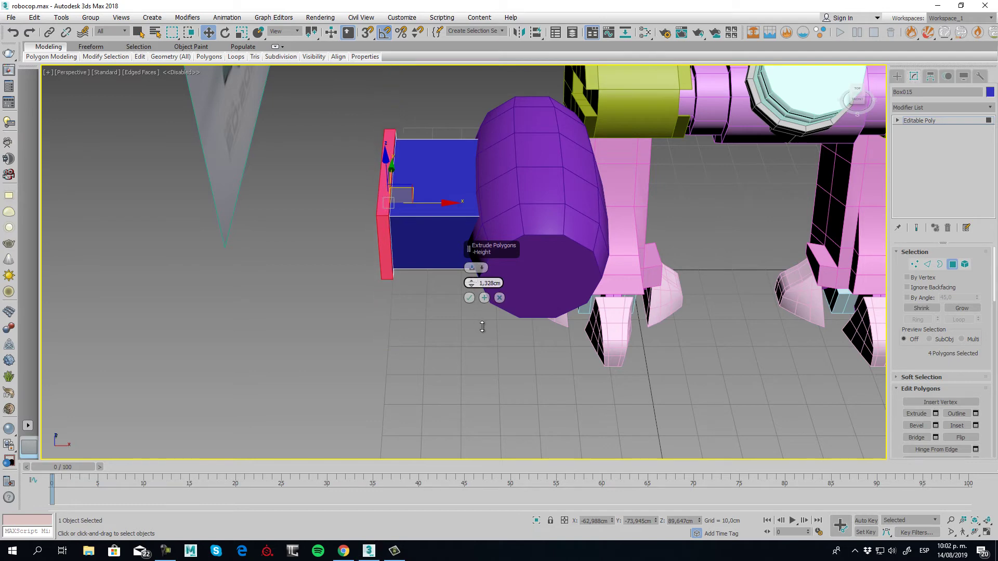
pyautogui.click(470, 298)
pyautogui.keyDown('alt'); pyautogui.moveTo(470, 299); pyautogui.dragTo(388, 285, button='middle'); pyautogui.keyUp('alt')
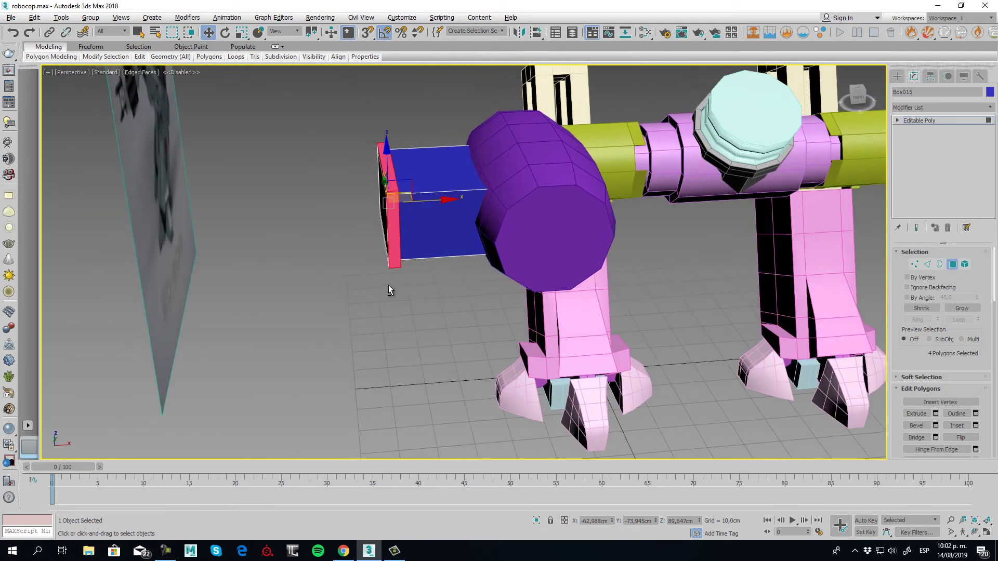
# - Connect the four edges between the outer rim and the arm cylinder with 2 segments, pinch about -58 and slide 78
pyautogui.click(929, 265)
pyautogui.keyDown('alt'); pyautogui.moveTo(512, 301); pyautogui.dragTo(437, 345, button='middle'); pyautogui.keyUp('alt')
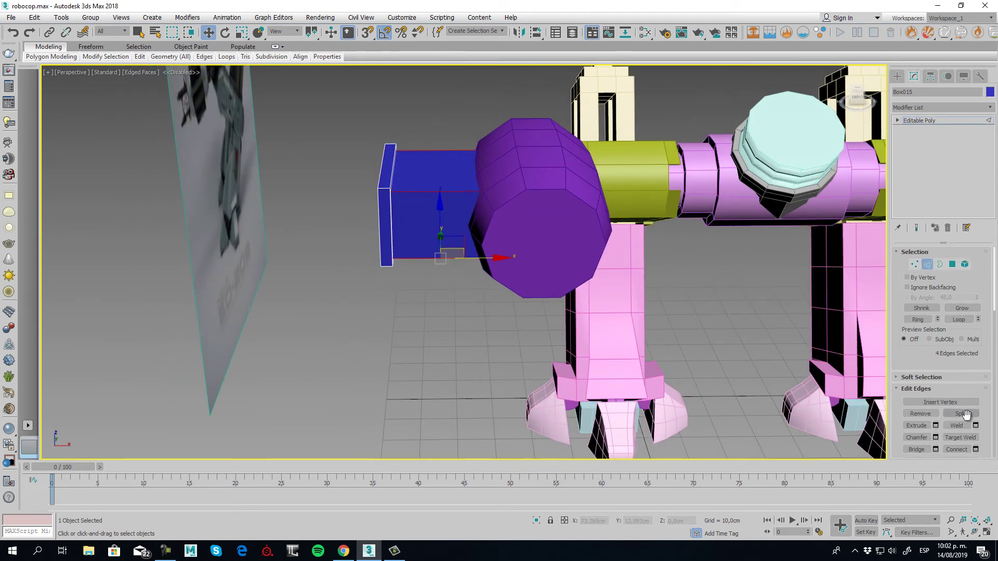
pyautogui.click(976, 450)
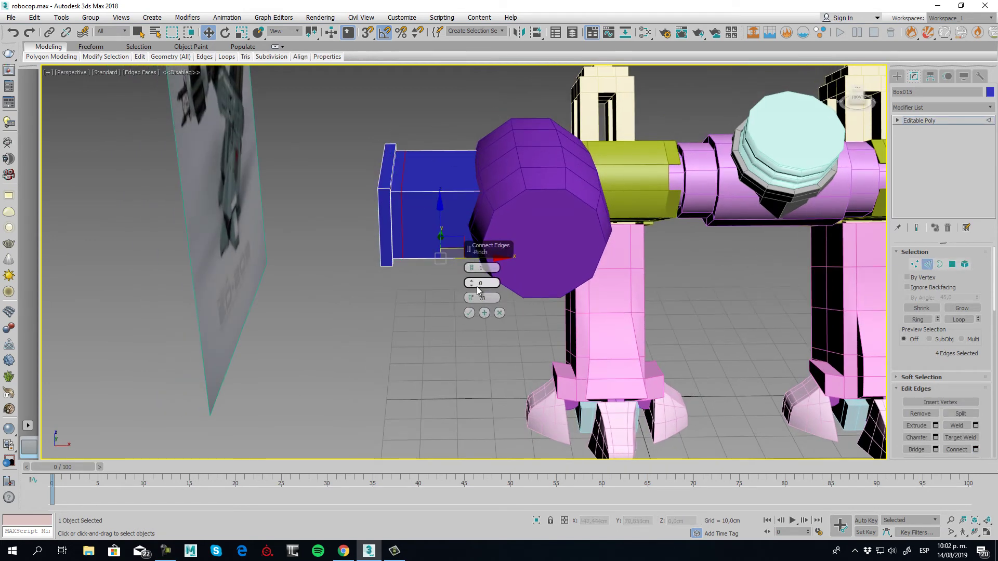
pyautogui.click(472, 266)
pyautogui.moveTo(472, 284); pyautogui.dragTo(476, 317)
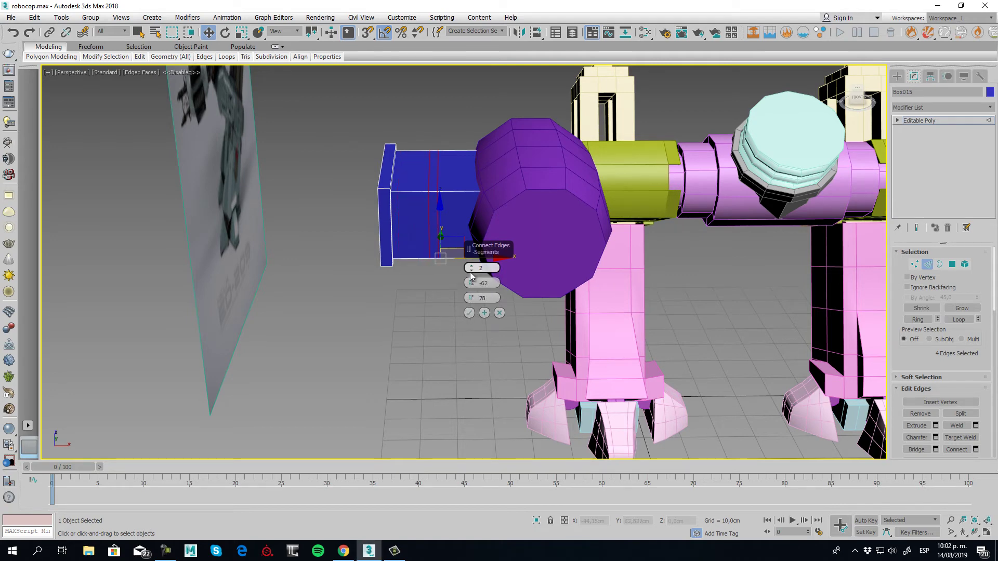
pyautogui.moveTo(471, 283); pyautogui.dragTo(472, 279)
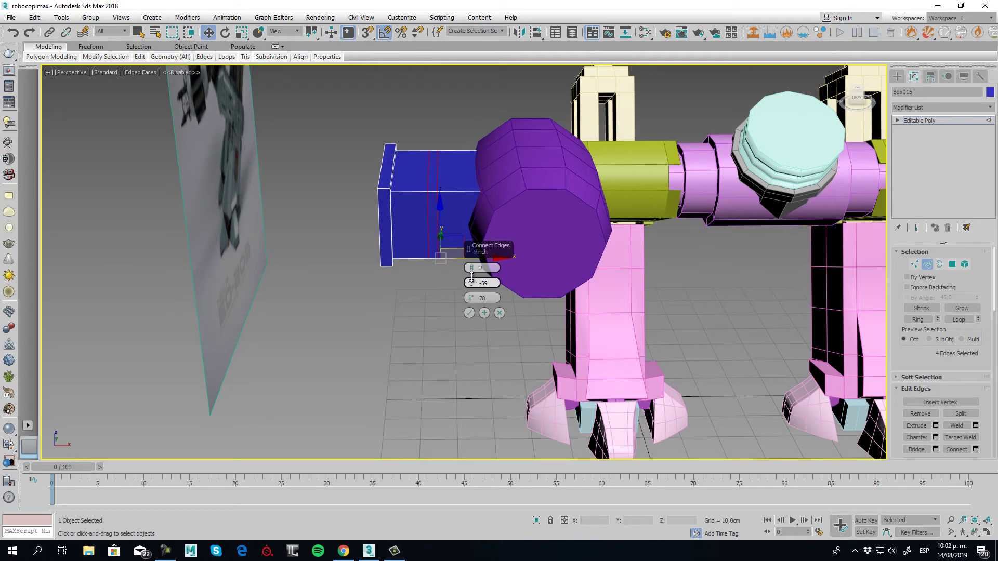
pyautogui.click(469, 312)
# - Select the narrow ring of four polygons in the middle of the box and extrude it by Local Normal about 1.02 cm
pyautogui.click(954, 265)
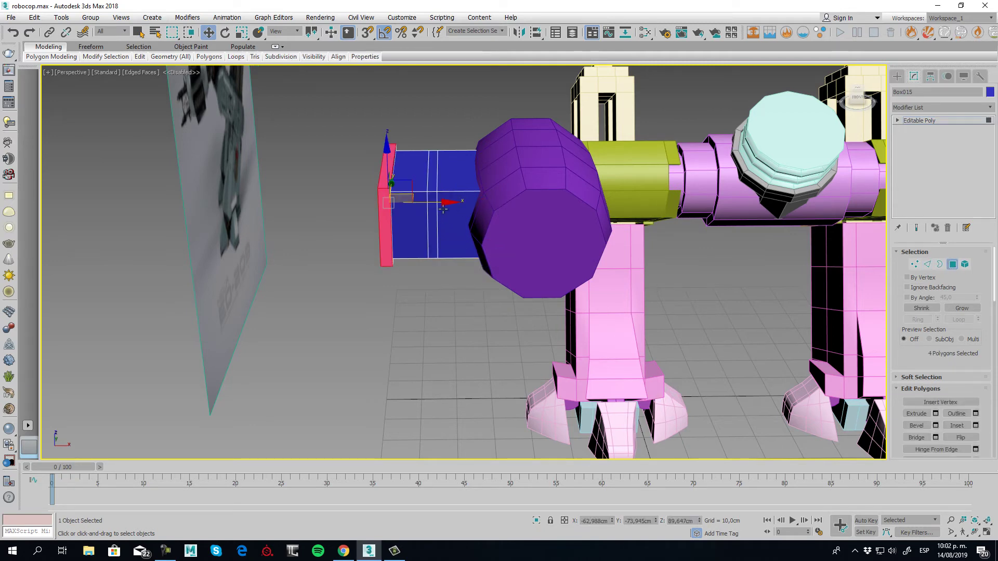
pyautogui.click(435, 209)
pyautogui.keyDown('shift'); pyautogui.click(434, 178); pyautogui.keyUp('shift')
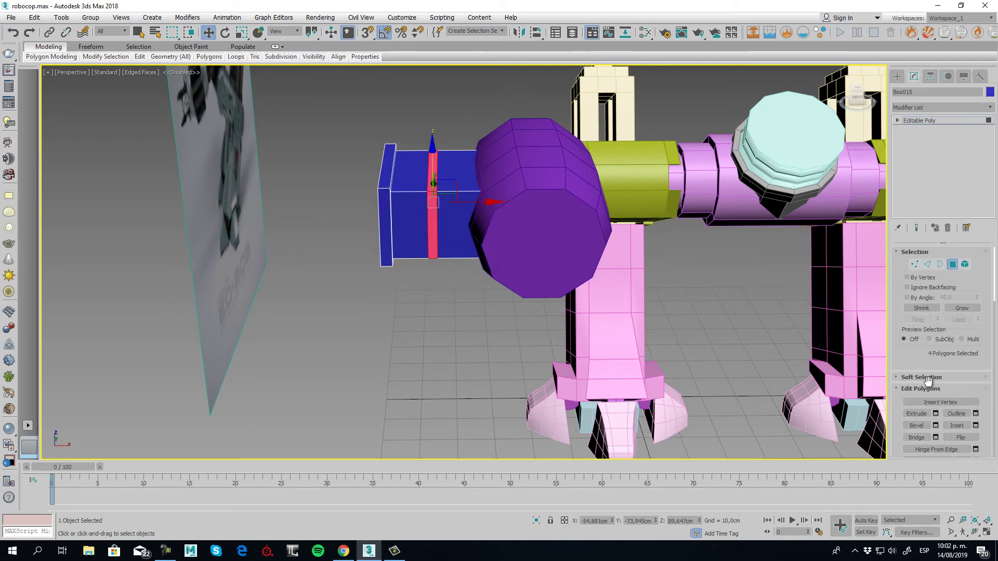
pyautogui.click(936, 413)
pyautogui.click(469, 305)
pyautogui.keyDown('alt'); pyautogui.moveTo(399, 264); pyautogui.dragTo(460, 266, button='middle'); pyautogui.keyUp('alt')
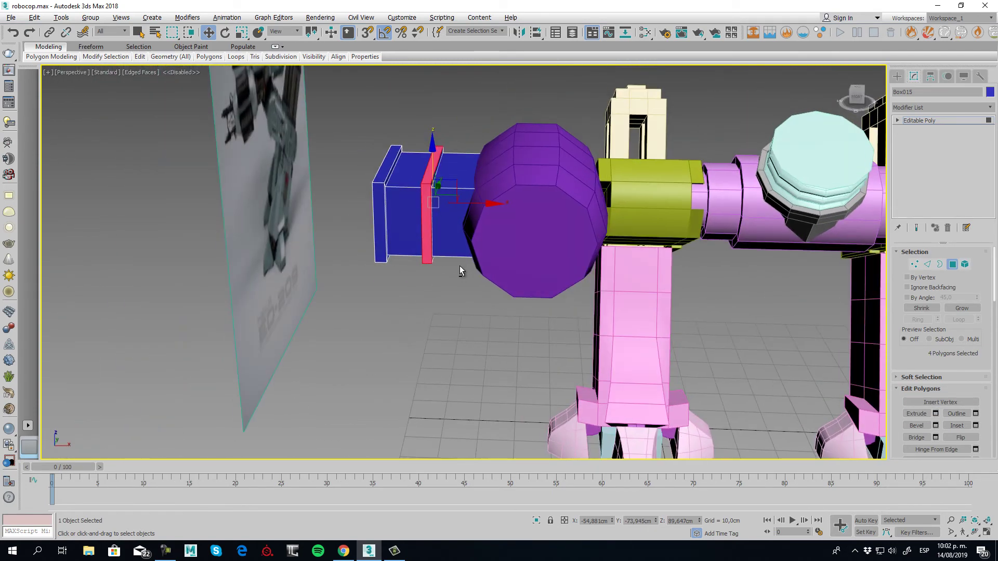
# - Connect the four edges between the middle rib and the arm cylinder with 2 segments, pinch about -56 and slide -50
pyautogui.click(927, 265)
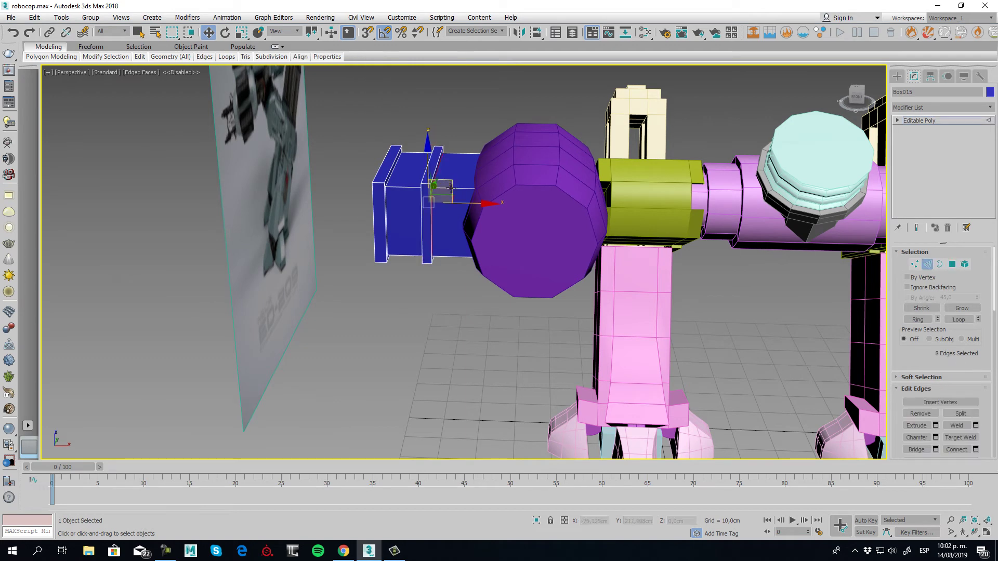
pyautogui.click(463, 189)
pyautogui.click(921, 320)
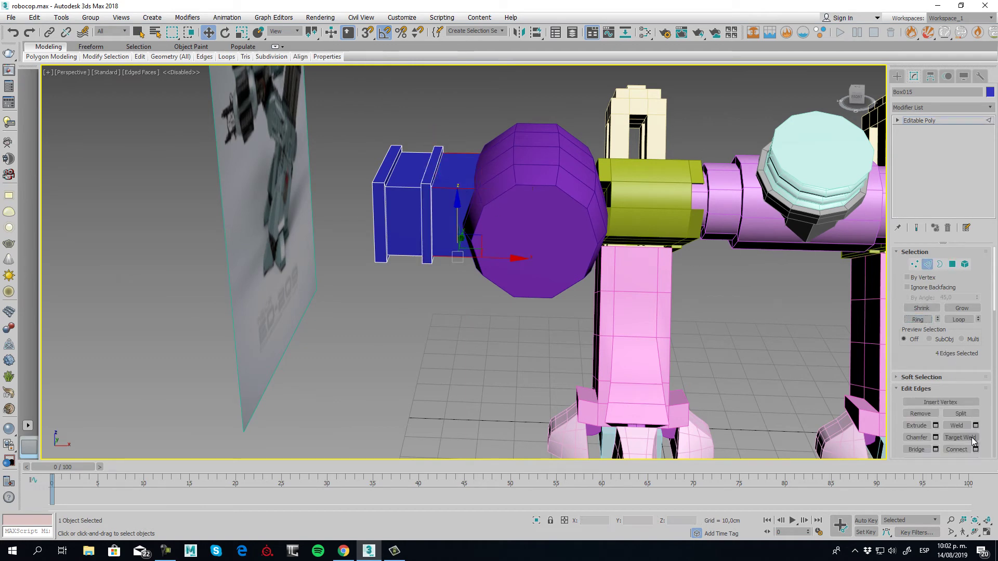
pyautogui.click(976, 449)
pyautogui.keyDown('alt'); pyautogui.moveTo(506, 319); pyautogui.dragTo(523, 329, button='middle'); pyautogui.keyUp('alt')
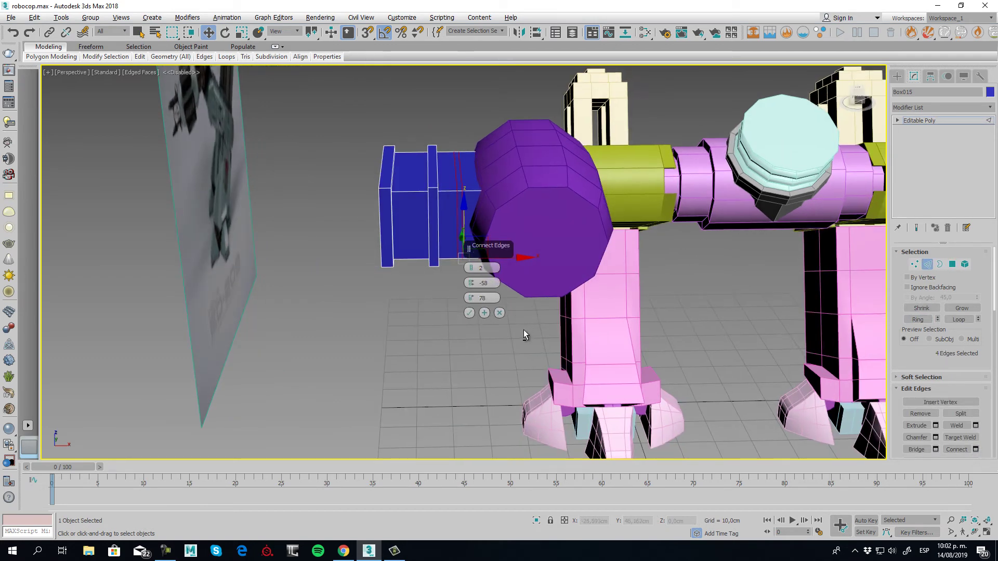
pyautogui.moveTo(471, 298); pyautogui.dragTo(476, 343)
pyautogui.scroll(5, 468, 203)
pyautogui.scroll(-5, 484, 190)
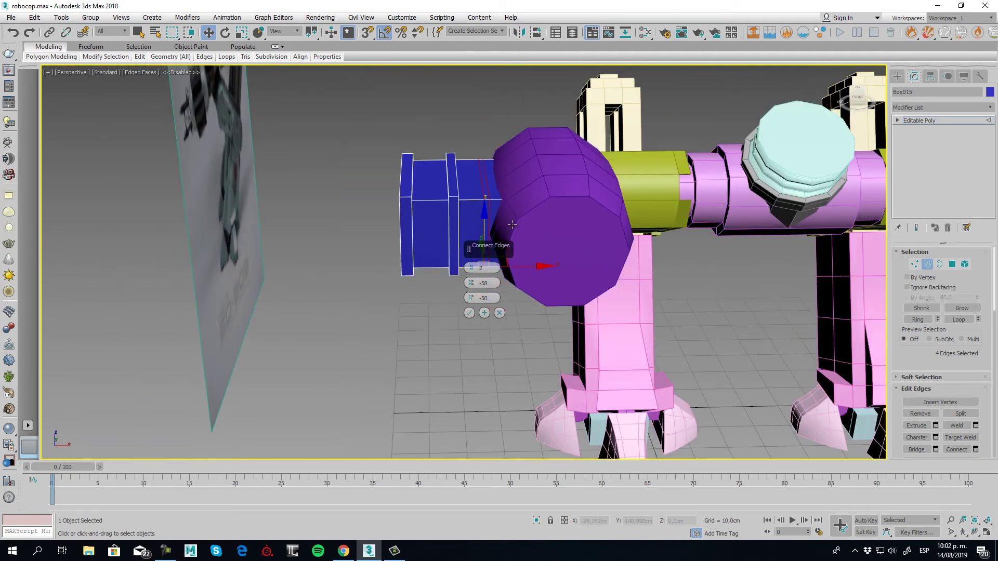
pyautogui.scroll(5, 527, 188)
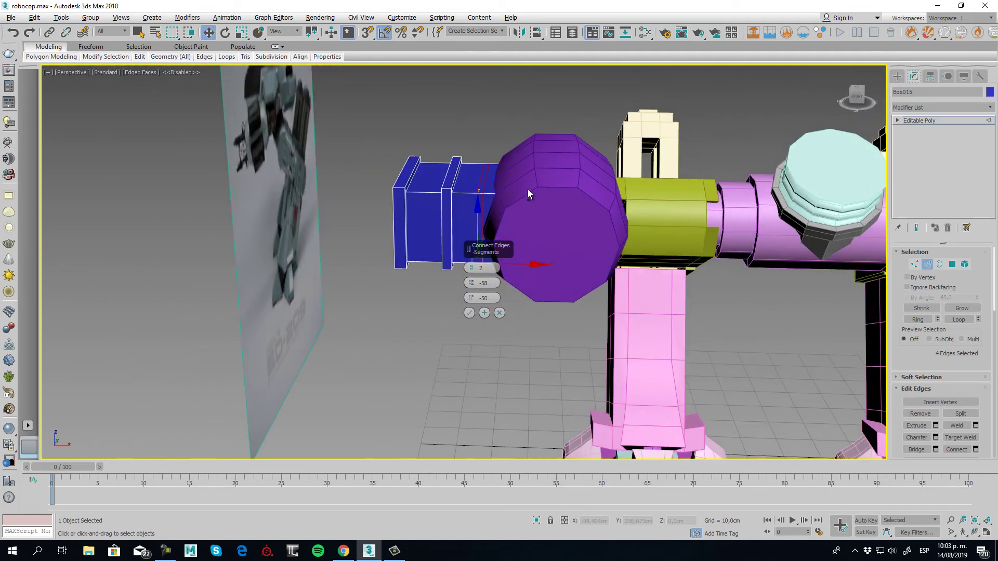
pyautogui.moveTo(472, 283); pyautogui.dragTo(473, 278)
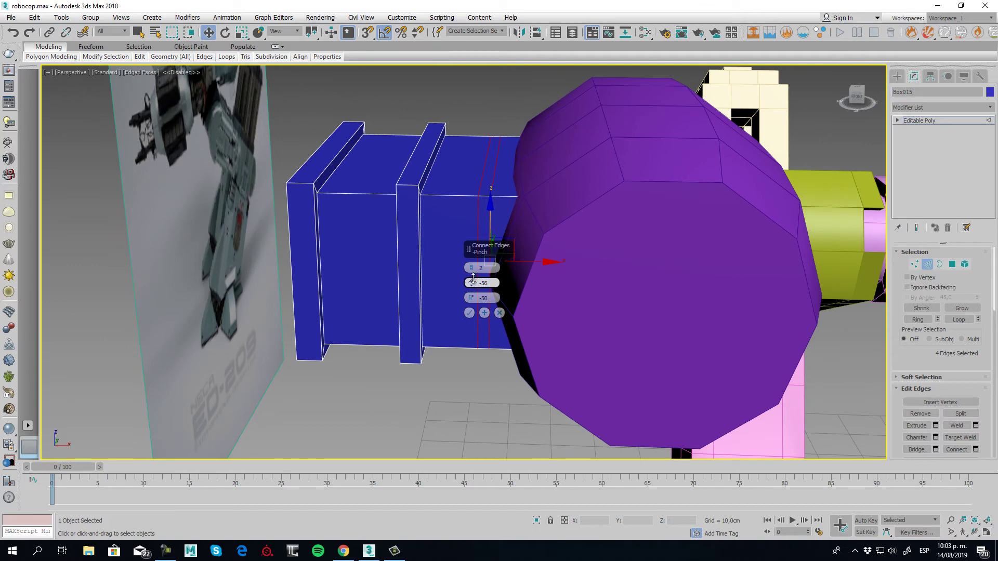
pyautogui.click(470, 313)
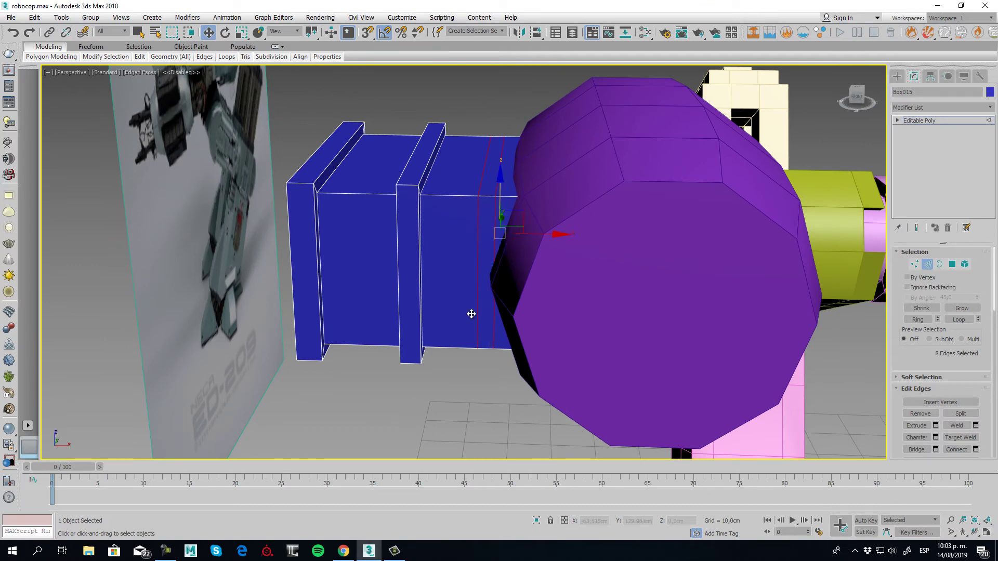
# - Select the narrow polygon ring next to the arm cylinder and extrude it 1.022 cm by Local Normal as a third rib
pyautogui.click(952, 264)
pyautogui.click(491, 213)
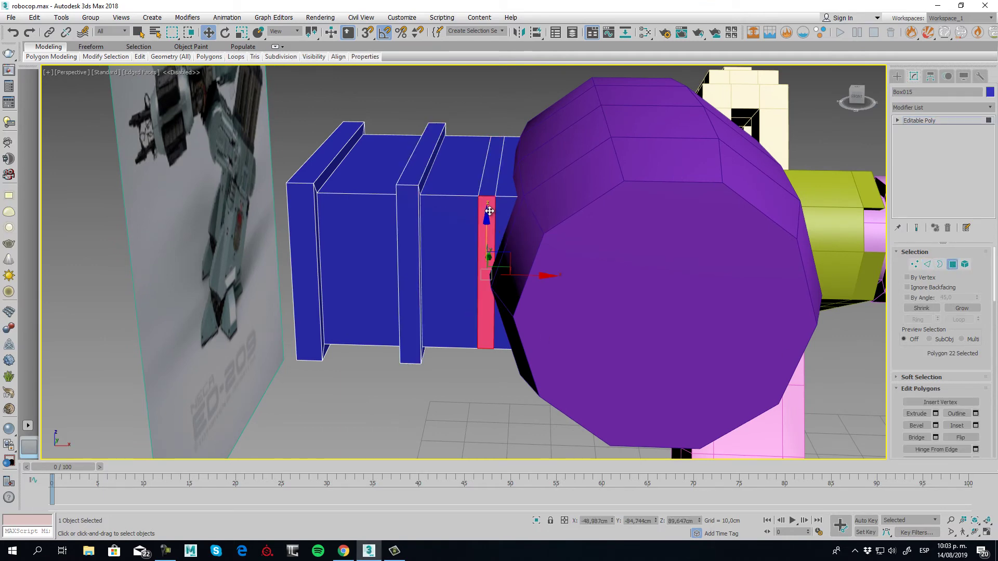
pyautogui.keyDown('shift'); pyautogui.click(490, 181); pyautogui.keyUp('shift')
pyautogui.click(935, 413)
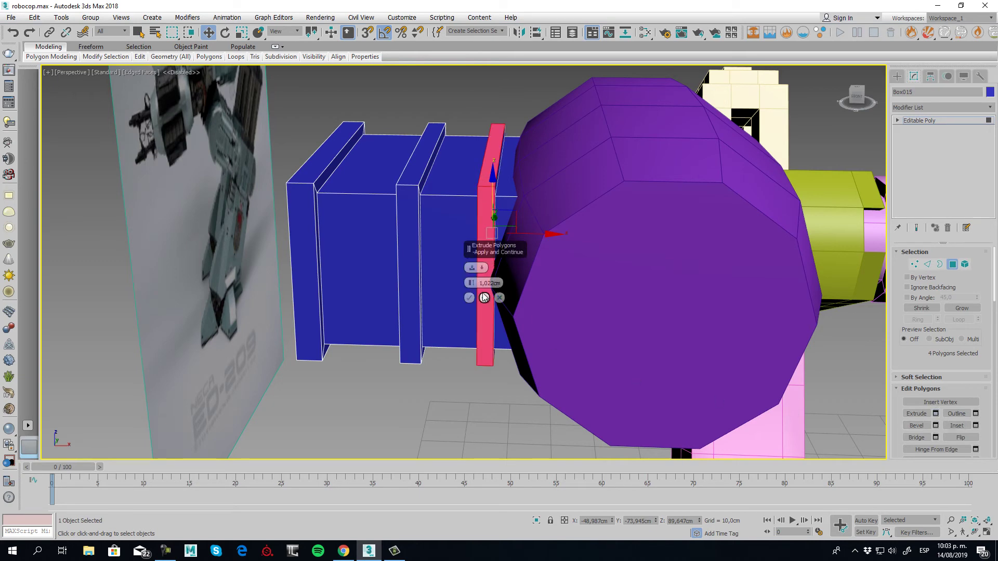
pyautogui.click(470, 300)
pyautogui.keyDown('alt'); pyautogui.moveTo(507, 372); pyautogui.dragTo(565, 368, button='middle'); pyautogui.keyUp('alt')
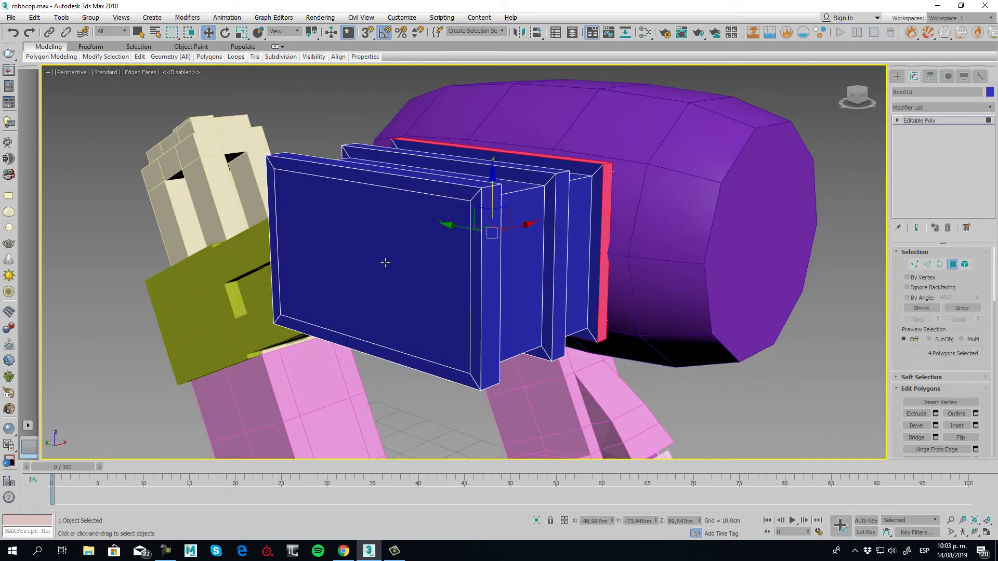
# - Leave polygon editing and compare the ribbed box and arm cylinder with the reference image from several angles
pyautogui.moveTo(408, 262)
pyautogui.keyDown('alt'); pyautogui.mouseDown(button='middle')
pyautogui.moveTo(446, 263)
pyautogui.moveTo(398, 252)
pyautogui.mouseUp(button='middle'); pyautogui.keyUp('alt')
pyautogui.scroll(-7, 420, 304)
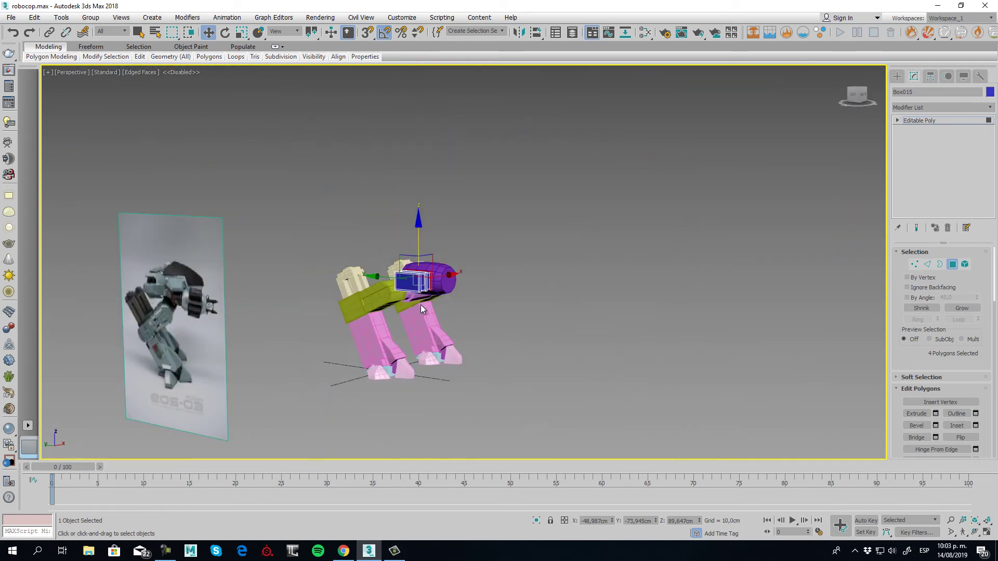
pyautogui.moveTo(170, 335); pyautogui.dragTo(329, 301, button='middle')
pyautogui.scroll(8, 353, 276)
pyautogui.keyDown('alt'); pyautogui.moveTo(531, 226); pyautogui.dragTo(507, 233, button='middle'); pyautogui.keyUp('alt')
pyautogui.scroll(4, 424, 213)
pyautogui.keyDown('alt'); pyautogui.moveTo(424, 214); pyautogui.dragTo(486, 226, button='middle'); pyautogui.keyUp('alt')
pyautogui.click(952, 265)
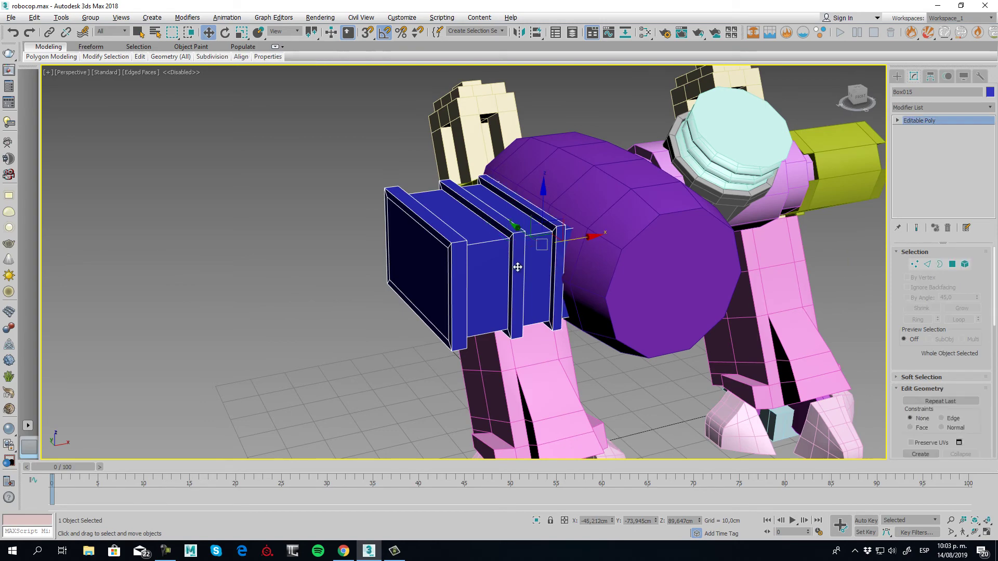
pyautogui.keyDown('alt'); pyautogui.moveTo(516, 257); pyautogui.dragTo(861, 240, button='middle'); pyautogui.keyUp('alt')
pyautogui.scroll(-3, 608, 281)
pyautogui.scroll(4, 599, 270)
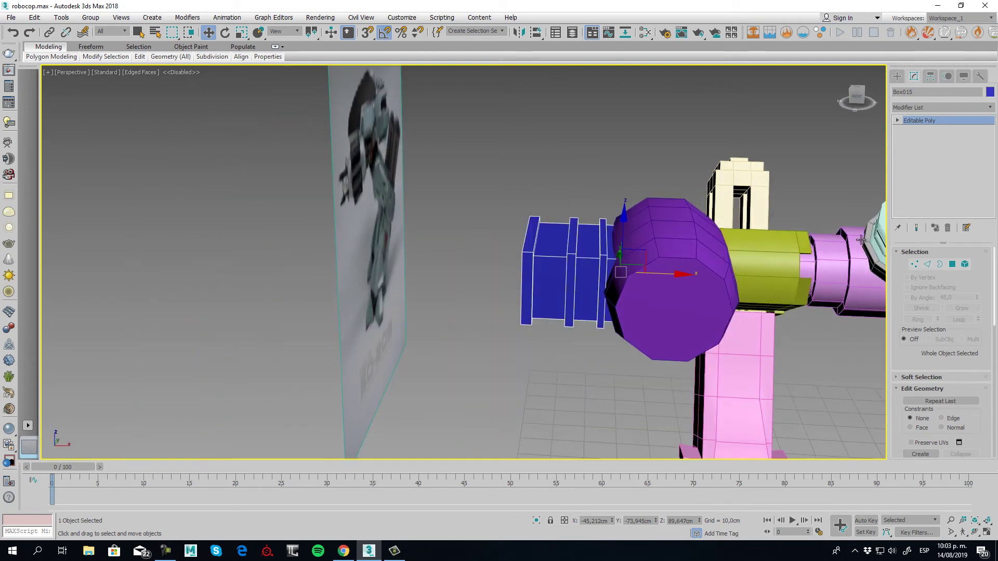
# - Clone the ribbed box as a copy above the arm cylinder and rotate the copy 90 degrees so it stands upright
pyautogui.keyDown('alt'); pyautogui.moveTo(600, 304); pyautogui.dragTo(587, 282, button='middle'); pyautogui.keyUp('alt')
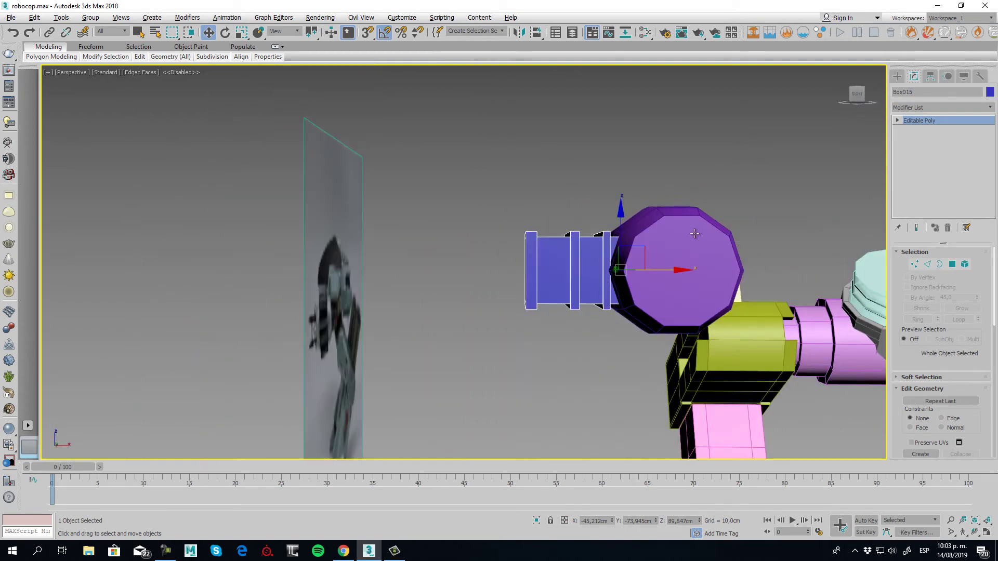
pyautogui.keyDown('alt'); pyautogui.moveTo(694, 233); pyautogui.dragTo(682, 238, button='middle'); pyautogui.keyUp('alt')
pyautogui.moveTo(659, 283); pyautogui.dragTo(650, 307, button='middle')
pyautogui.moveTo(638, 276)
pyautogui.keyDown('shift'); pyautogui.mouseDown()
pyautogui.moveTo(664, 200)
pyautogui.moveTo(687, 194)
pyautogui.mouseUp(); pyautogui.keyUp('shift')
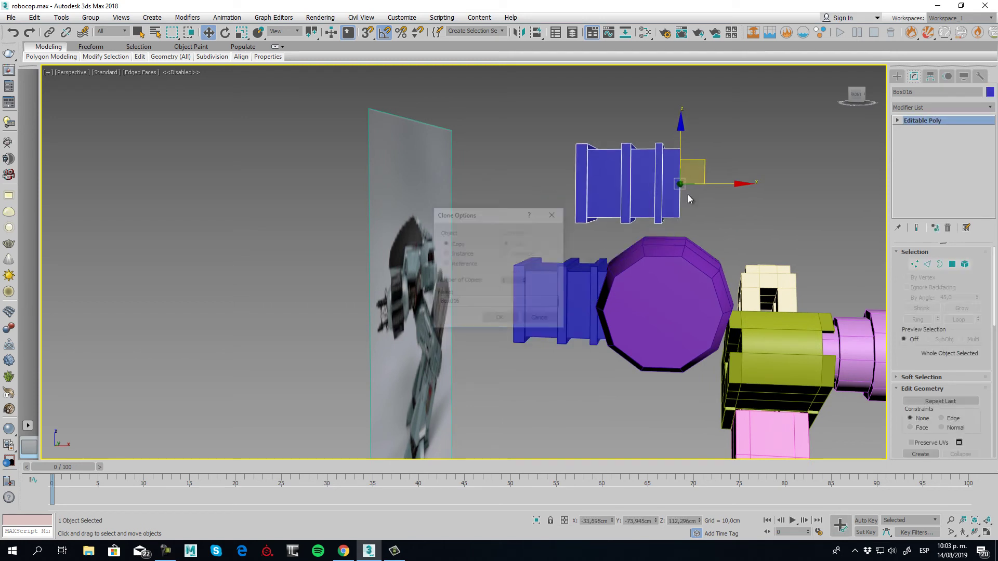
pyautogui.click(499, 320)
pyautogui.click(225, 32)
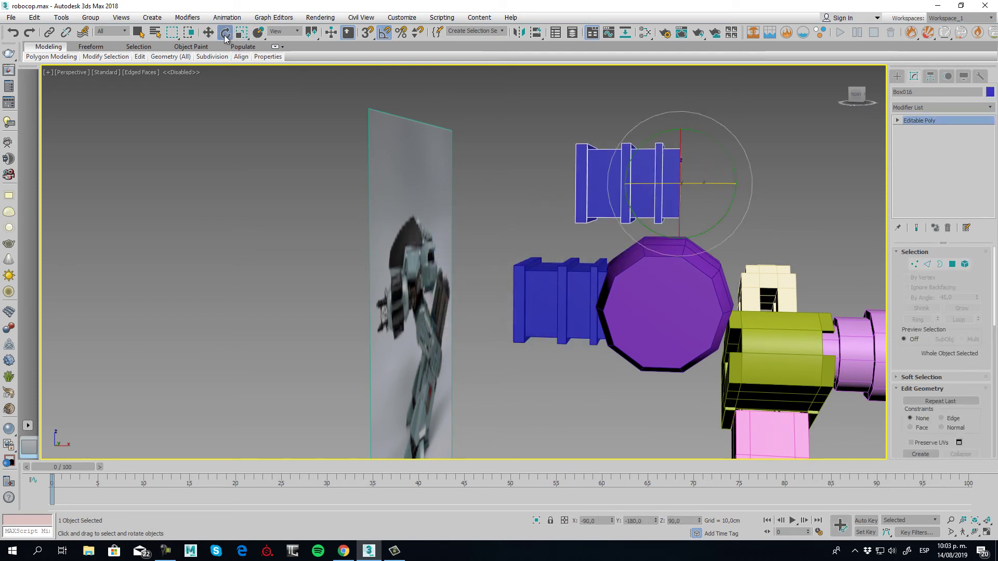
pyautogui.moveTo(700, 132); pyautogui.dragTo(736, 164)
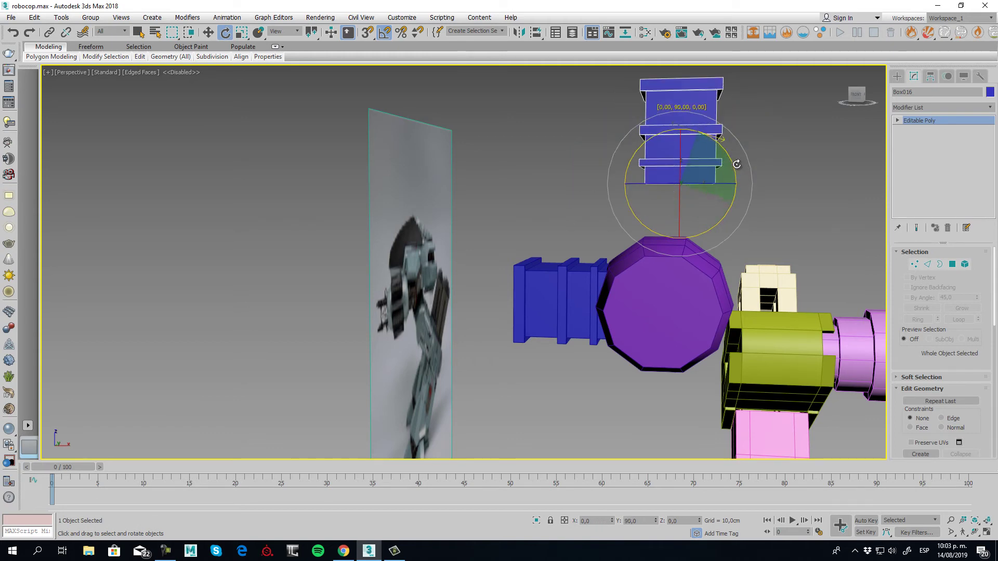
# - Lower the upright ribbed box onto the arm cylinder and seat its base slightly inside the cylinder's top, using the Front view
pyautogui.click(208, 32)
pyautogui.moveTo(675, 143); pyautogui.dragTo(686, 224)
pyautogui.press('f')
pyautogui.moveTo(458, 128); pyautogui.dragTo(588, 370, button='middle')
pyautogui.scroll(4, 538, 318)
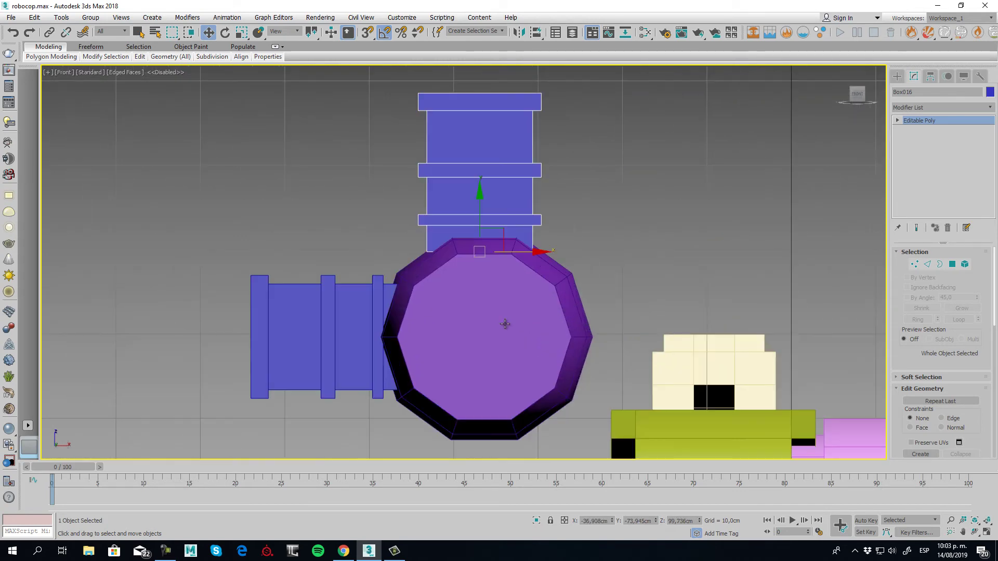
pyautogui.moveTo(498, 261); pyautogui.dragTo(528, 248, button='middle')
pyautogui.scroll(1, 507, 235)
pyautogui.moveTo(514, 199); pyautogui.dragTo(519, 214)
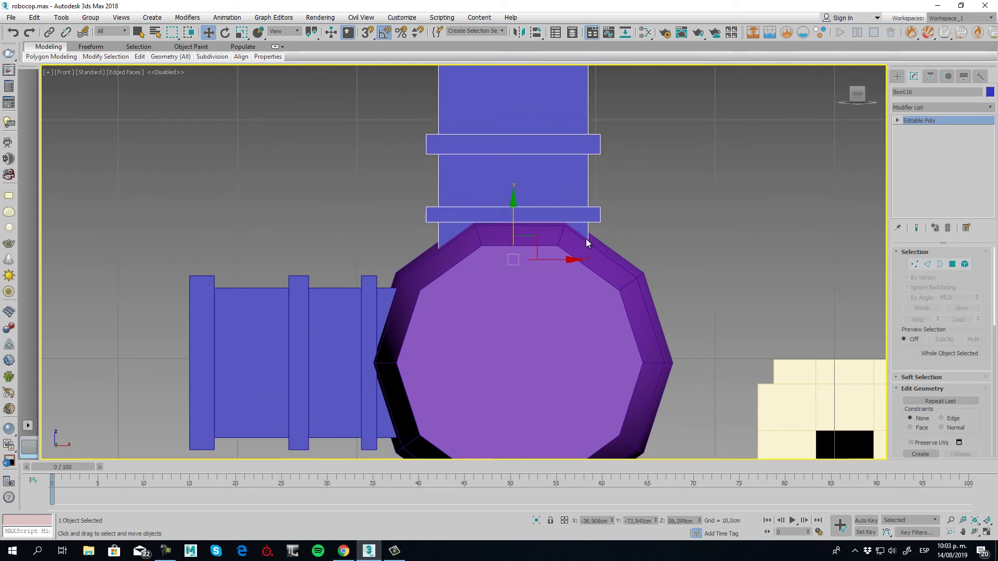
# - Scale the upright ribbed box uniformly to 80 percent in the Perspective view
pyautogui.scroll(-2, 625, 229)
pyautogui.press('p')
pyautogui.scroll(-5, 563, 272)
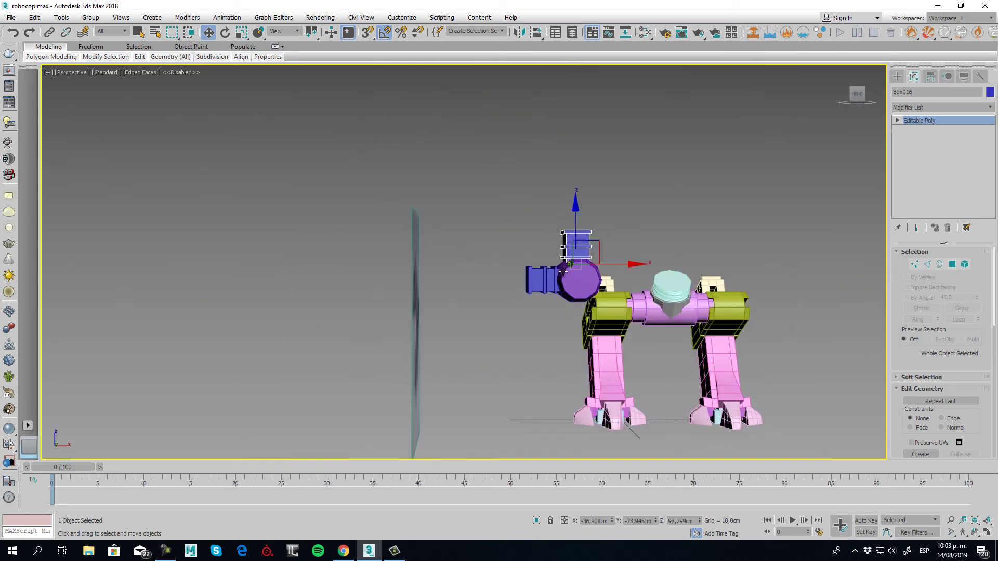
pyautogui.keyDown('alt'); pyautogui.moveTo(563, 271); pyautogui.dragTo(596, 314, button='middle'); pyautogui.keyUp('alt')
pyautogui.scroll(5, 571, 252)
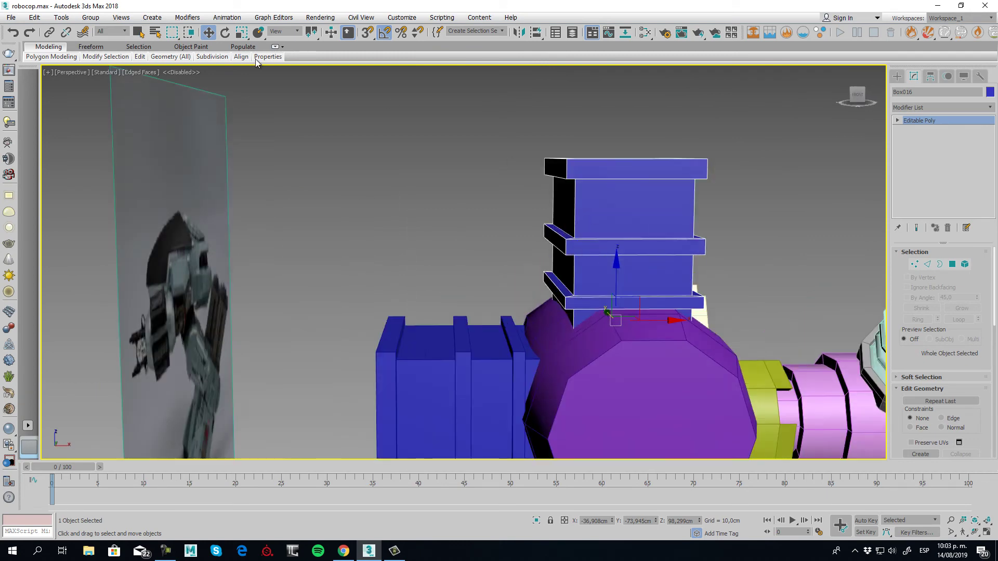
pyautogui.click(242, 32)
pyautogui.rightClick(242, 32)
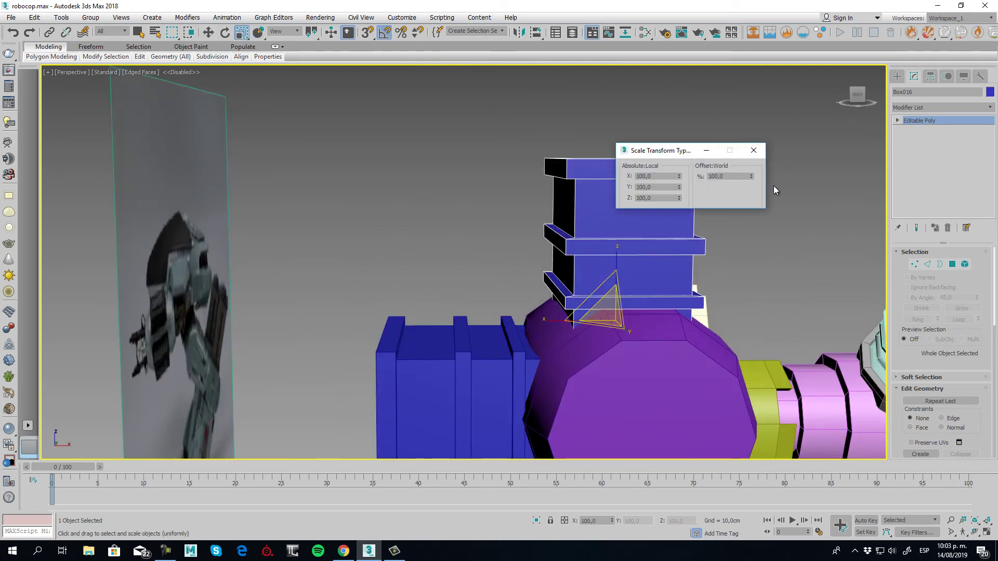
pyautogui.moveTo(751, 181); pyautogui.dragTo(776, 279)
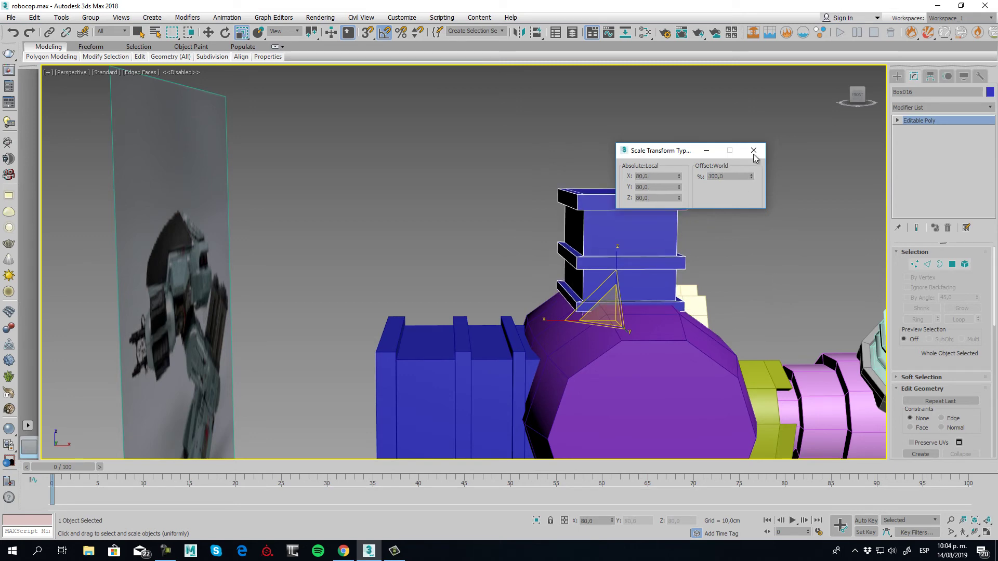
# - Stretch the upright box along the arm cylinder's length to about 128 percent and raise it about 0.75 cm
pyautogui.keyDown('alt'); pyautogui.moveTo(587, 311); pyautogui.dragTo(753, 307, button='middle'); pyautogui.keyUp('alt')
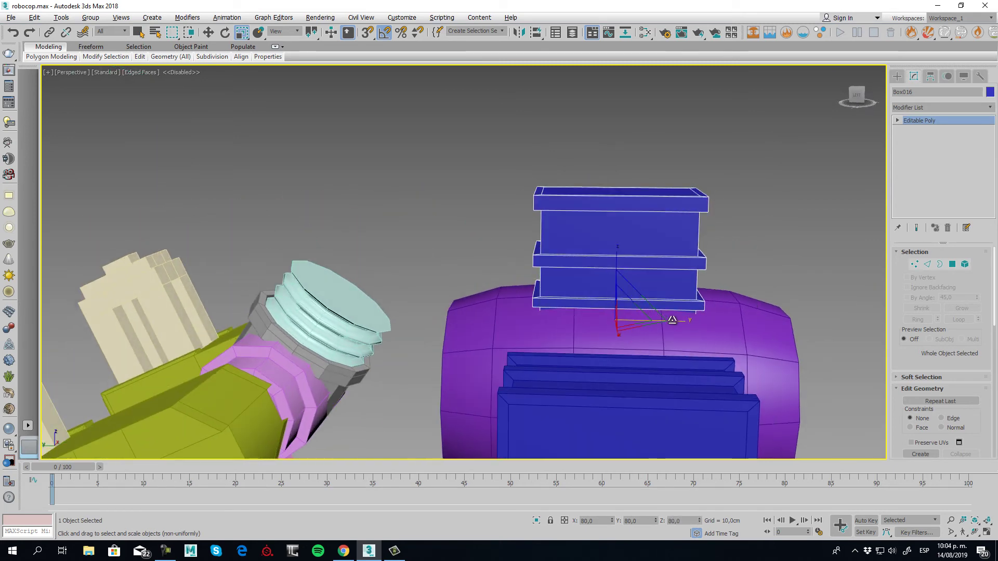
pyautogui.moveTo(679, 323); pyautogui.dragTo(693, 321)
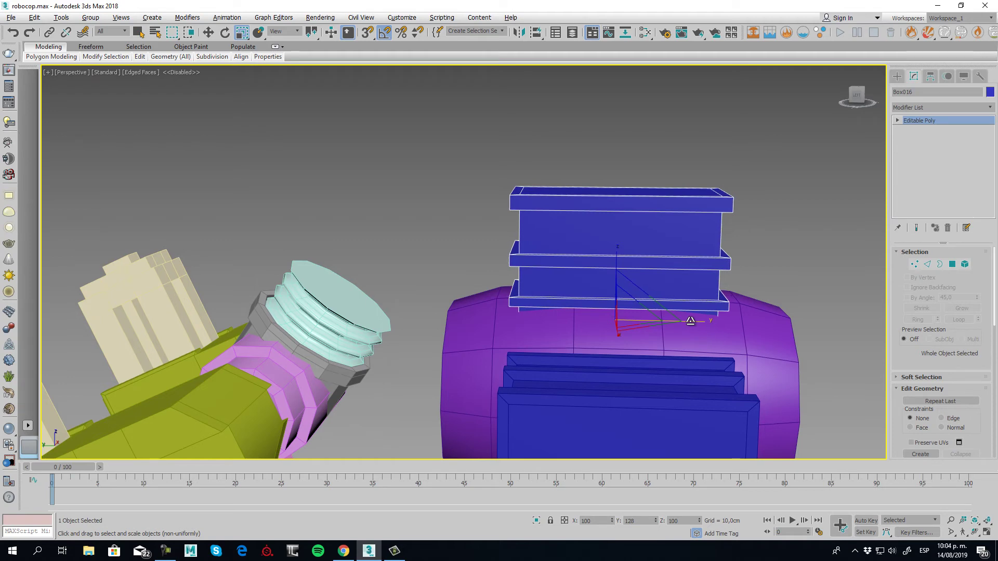
pyautogui.press('r')
pyautogui.press('w')
pyautogui.keyDown('alt'); pyautogui.moveTo(634, 292); pyautogui.dragTo(614, 277, button='middle'); pyautogui.keyUp('alt')
pyautogui.moveTo(618, 275); pyautogui.dragTo(617, 267)
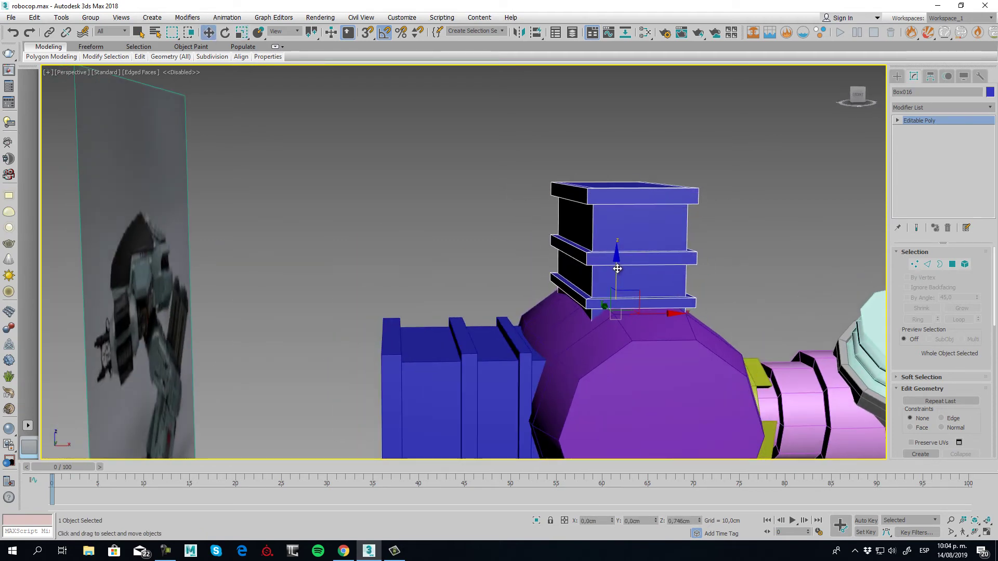
# - Delete the original ribbed box on the side of the arm cylinder
pyautogui.moveTo(560, 317); pyautogui.dragTo(574, 243, button='middle')
pyautogui.scroll(-4, 573, 243)
pyautogui.click(522, 300)
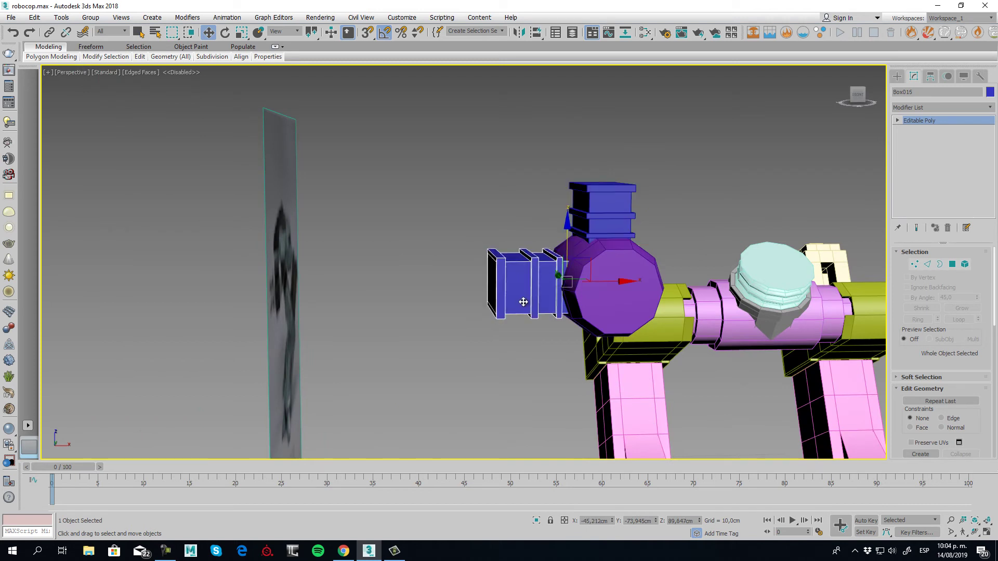
pyautogui.press('Delete')
# - Clone the upper ribbed box as a copy rotated 90 degrees to point out from the arm's outer side
pyautogui.click(603, 201)
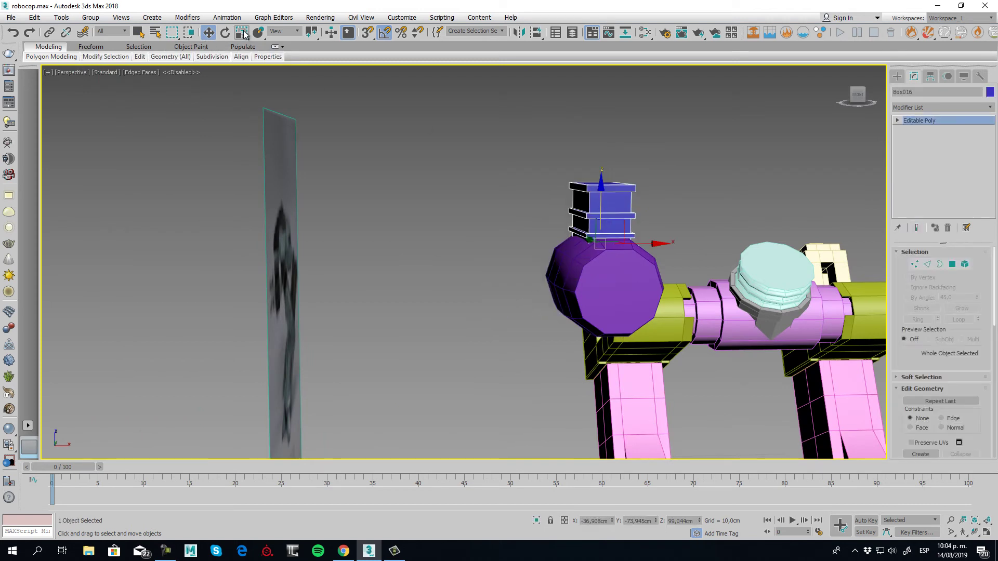
pyautogui.click(224, 32)
pyautogui.keyDown('alt'); pyautogui.moveTo(619, 229); pyautogui.dragTo(648, 230, button='middle'); pyautogui.keyUp('alt')
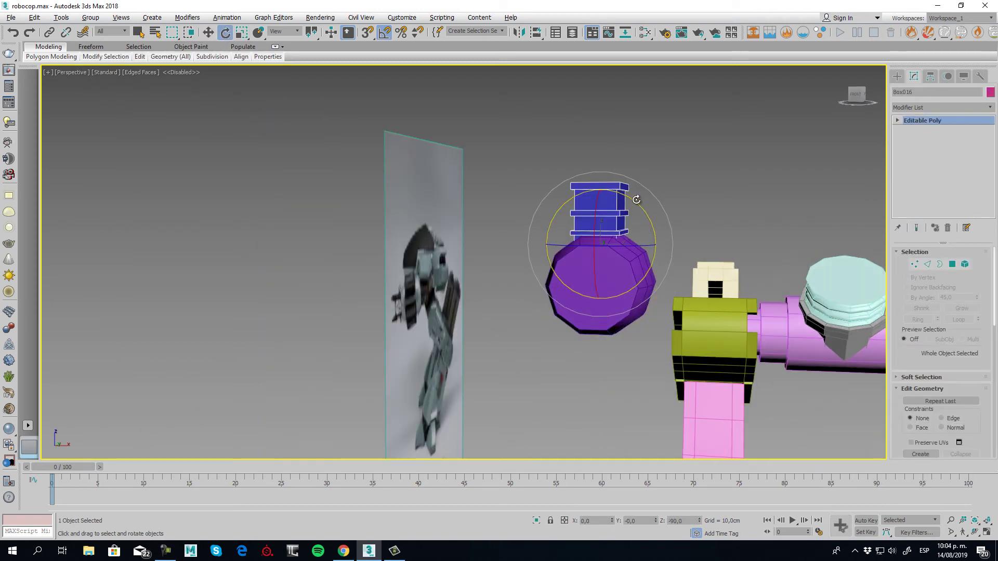
pyautogui.keyDown('shift'); pyautogui.moveTo(616, 181); pyautogui.dragTo(612, 177); pyautogui.keyUp('shift')
pyautogui.click(498, 320)
# - Move the rotated copy down against the outer side of the arm cylinder, level with the cylinder's middle
pyautogui.press('w')
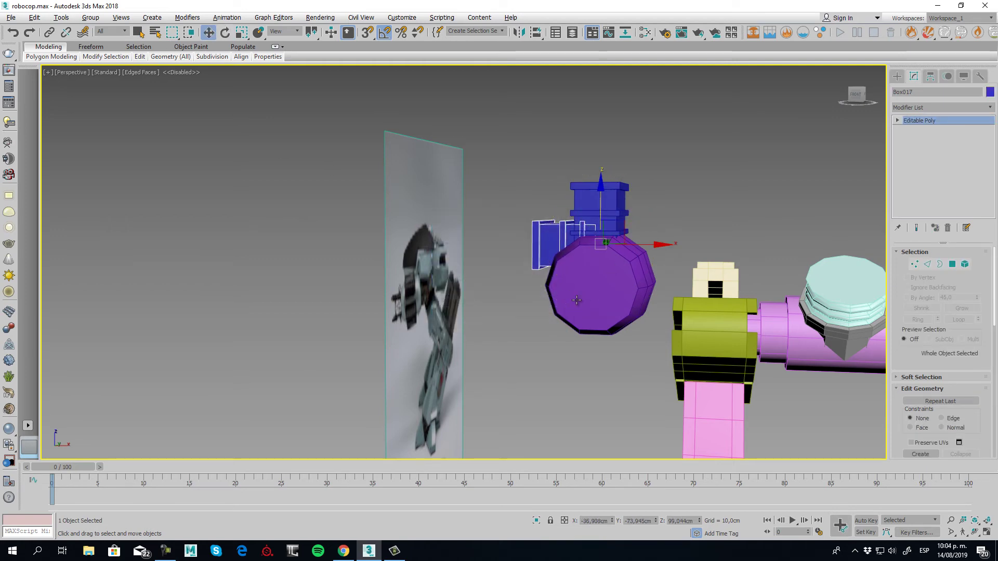
pyautogui.keyDown('alt'); pyautogui.moveTo(572, 291); pyautogui.dragTo(590, 295, button='middle'); pyautogui.keyUp('alt')
pyautogui.moveTo(618, 239); pyautogui.dragTo(597, 286)
pyautogui.keyDown('alt'); pyautogui.moveTo(593, 331); pyautogui.dragTo(680, 332, button='middle'); pyautogui.keyUp('alt')
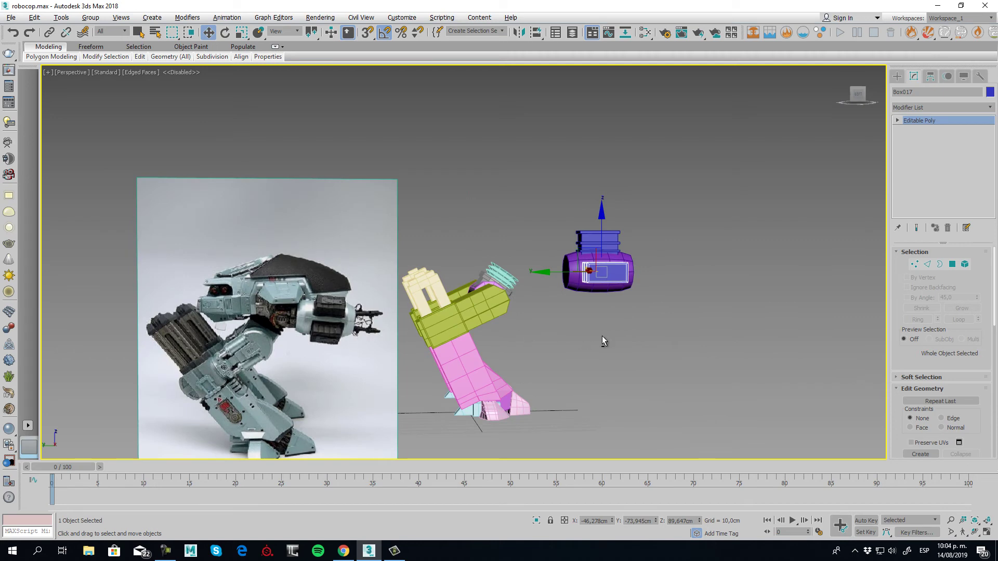
pyautogui.keyDown('alt'); pyautogui.moveTo(602, 336); pyautogui.dragTo(632, 302, button='middle'); pyautogui.keyUp('alt')
pyautogui.scroll(5, 630, 301)
# - Inset the front cap polygon of the arm cylinder and extrude it inward to form a recess
pyautogui.click(506, 287)
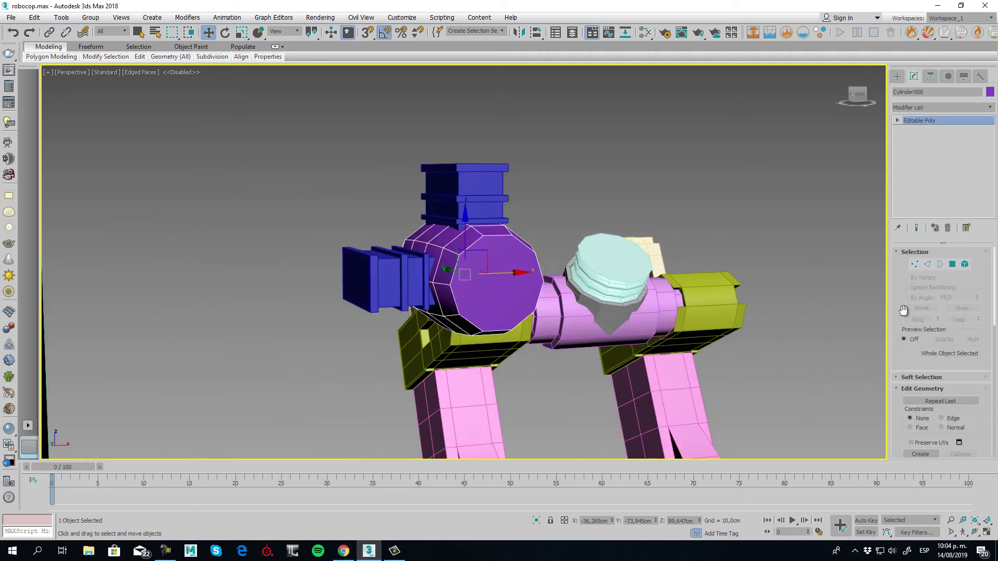
pyautogui.click(952, 265)
pyautogui.click(512, 267)
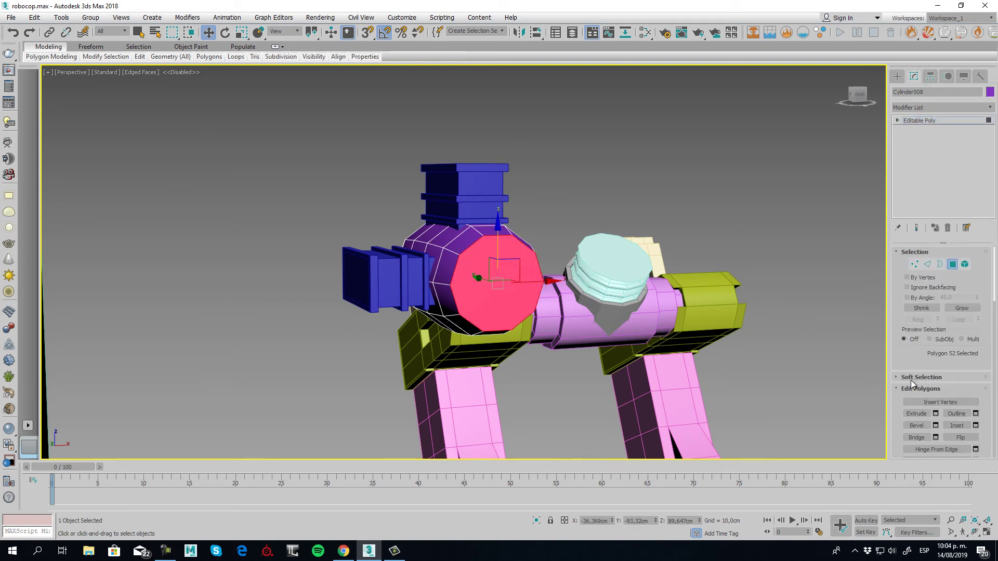
pyautogui.click(953, 427)
pyautogui.moveTo(500, 265); pyautogui.dragTo(505, 302)
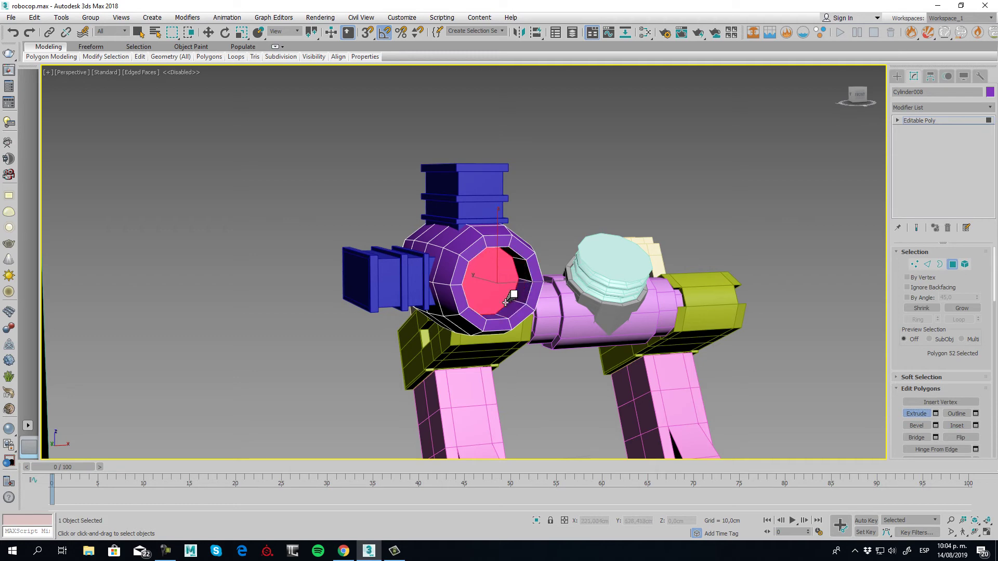
pyautogui.click(928, 415)
pyautogui.keyDown('alt'); pyautogui.moveTo(358, 271); pyautogui.dragTo(411, 271, button='middle'); pyautogui.keyUp('alt')
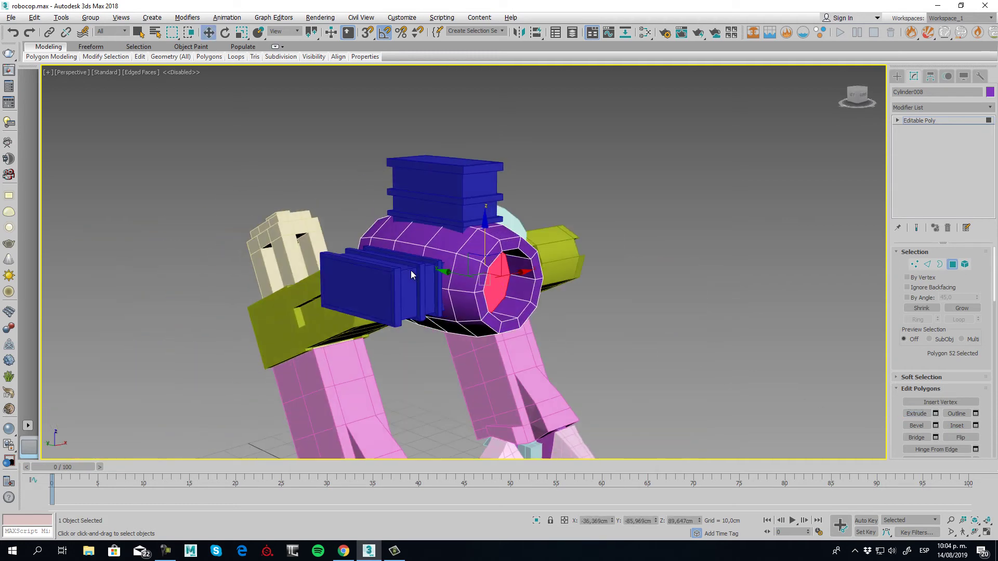
pyautogui.click(626, 273)
# - Create a small 10-sided cylinder, about 2.6 cm in radius and 14.4 cm high, beside the arm in the Front view
pyautogui.keyDown('alt'); pyautogui.moveTo(626, 272); pyautogui.dragTo(915, 255, button='middle'); pyautogui.keyUp('alt')
pyautogui.scroll(-3, 497, 327)
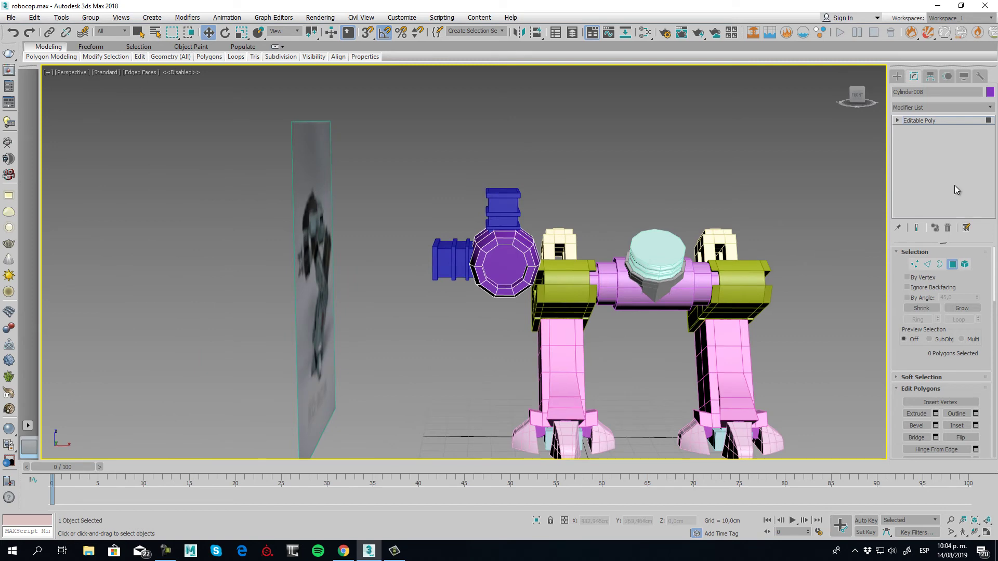
pyautogui.keyDown('alt'); pyautogui.moveTo(557, 281); pyautogui.dragTo(670, 272, button='middle'); pyautogui.keyUp('alt')
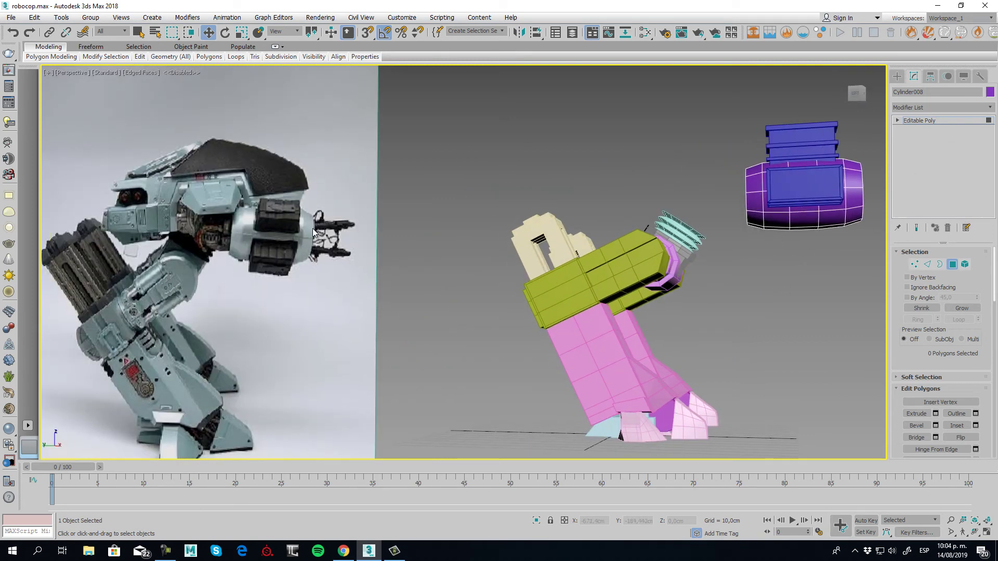
pyautogui.keyDown('alt'); pyautogui.moveTo(323, 255); pyautogui.dragTo(701, 280, button='middle'); pyautogui.keyUp('alt')
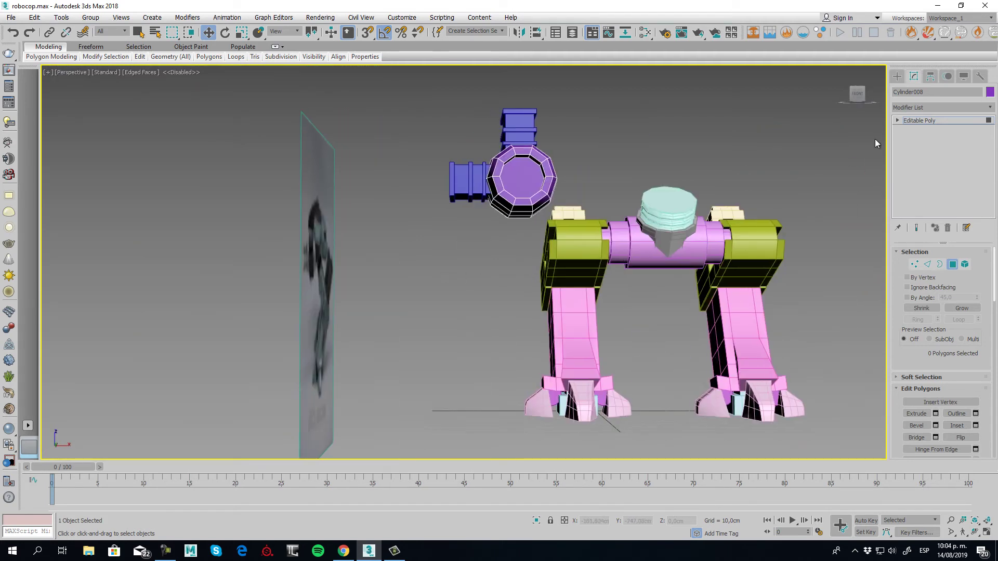
pyautogui.click(896, 77)
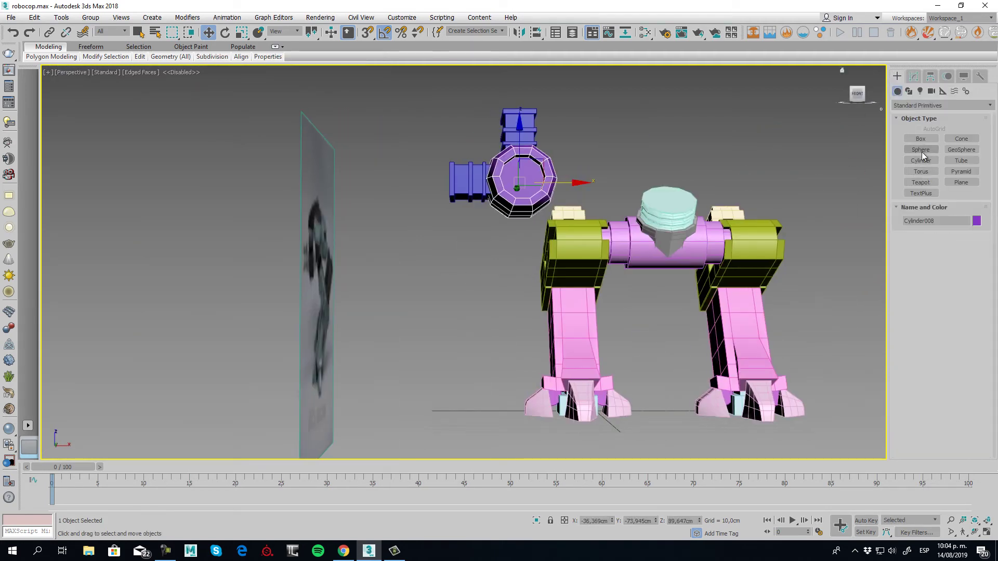
pyautogui.click(923, 161)
pyautogui.keyDown('alt'); pyautogui.moveTo(552, 190); pyautogui.dragTo(520, 200, button='middle'); pyautogui.keyUp('alt')
pyautogui.press('f')
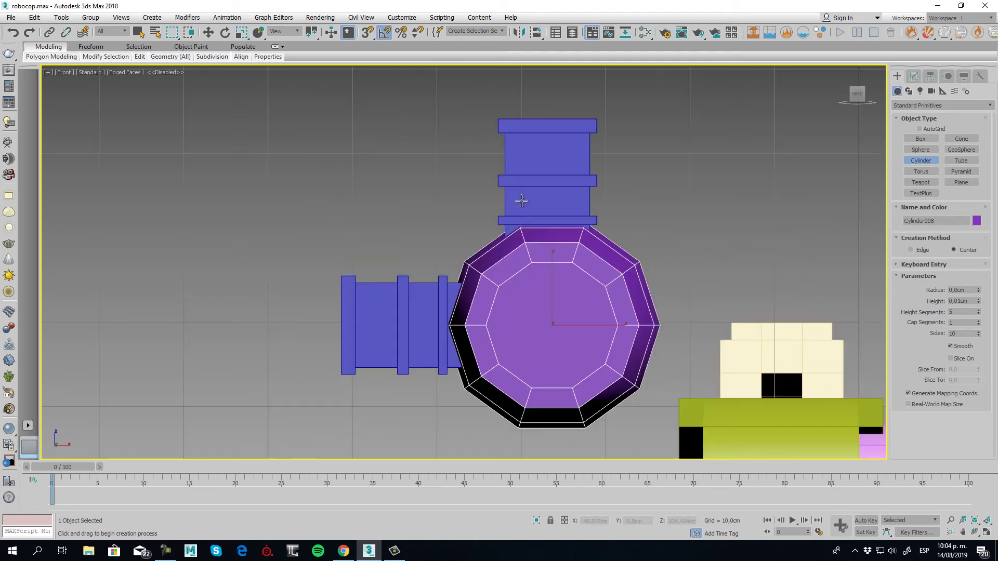
pyautogui.scroll(-3, 570, 322)
pyautogui.moveTo(624, 200); pyautogui.dragTo(623, 190)
pyautogui.click(623, 135)
# - Move the small cylinder onto the center of the arm cylinder in the Front view
pyautogui.click(189, 33)
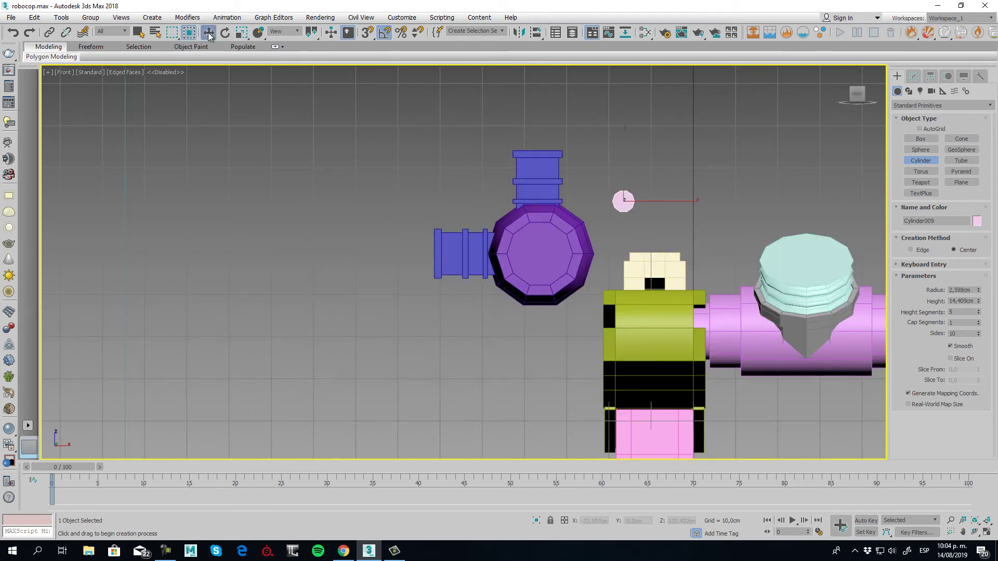
pyautogui.click(208, 32)
pyautogui.scroll(-2, 633, 207)
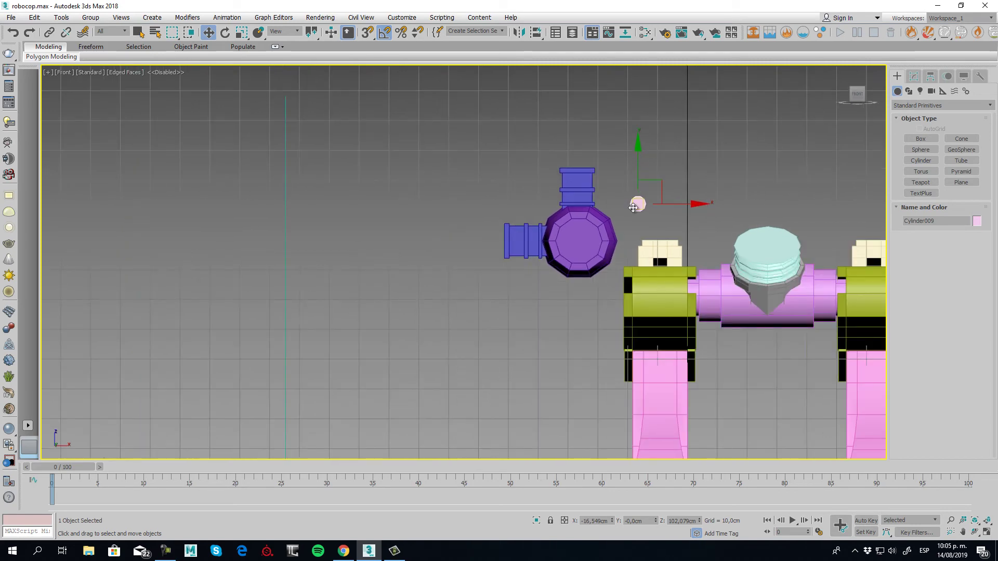
pyautogui.moveTo(633, 207); pyautogui.dragTo(585, 249)
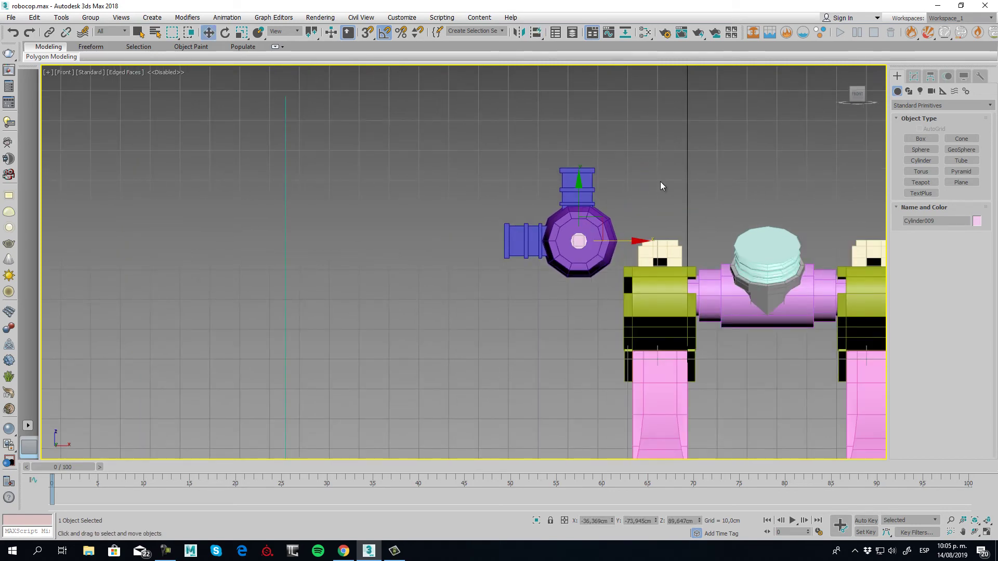
# - Slide the small cylinder forward in the Left view so that it projects from the arm cylinder's front end
pyautogui.press('l')
pyautogui.scroll(5, 584, 245)
pyautogui.moveTo(585, 245); pyautogui.dragTo(622, 250)
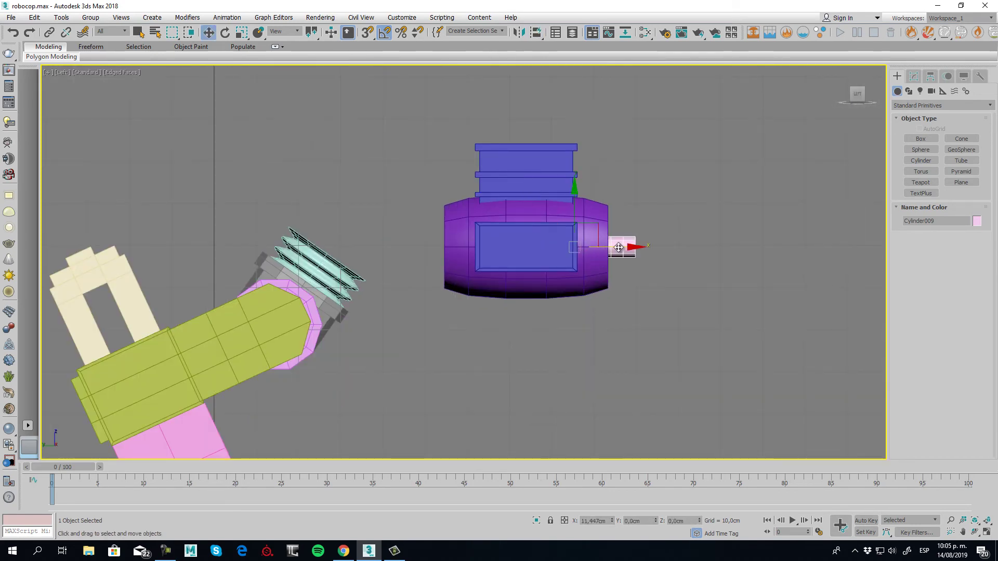
pyautogui.scroll(2, 625, 253)
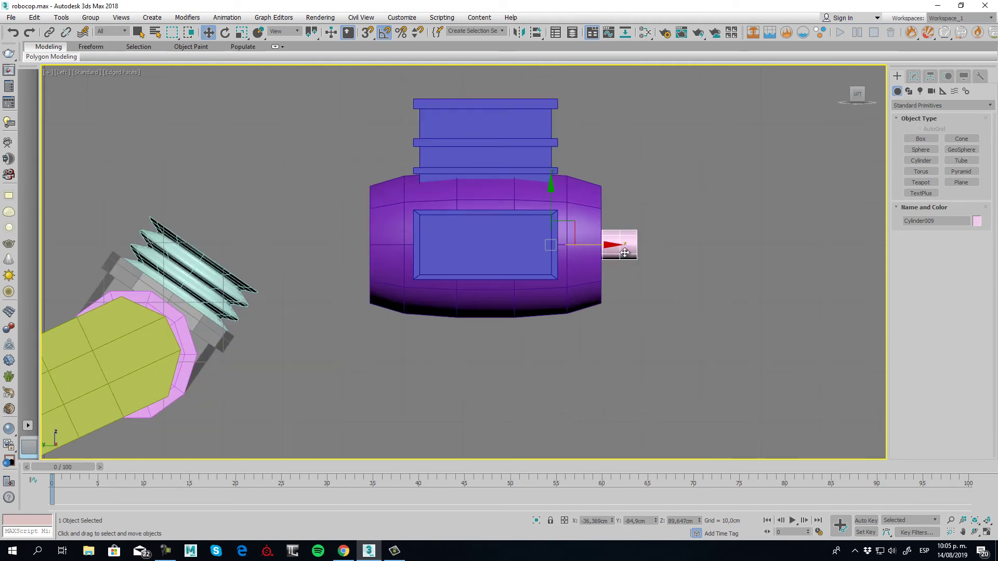
pyautogui.moveTo(590, 246); pyautogui.dragTo(622, 246)
# - Lengthen the small gun-barrel cylinder to about 37.2 cm and convert it to an Editable Poly
pyautogui.click(915, 76)
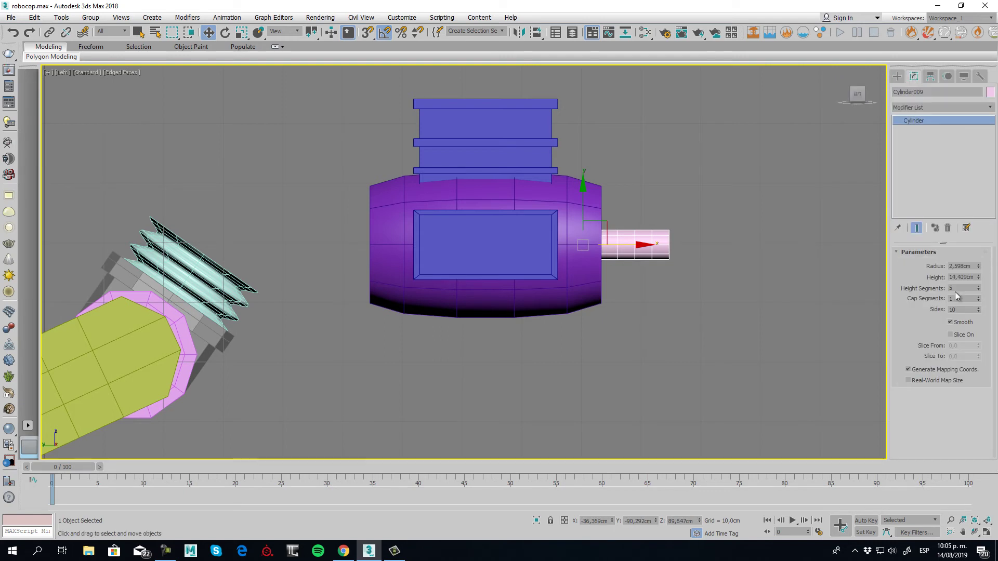
pyautogui.moveTo(980, 279); pyautogui.dragTo(902, 241)
pyautogui.rightClick(693, 232)
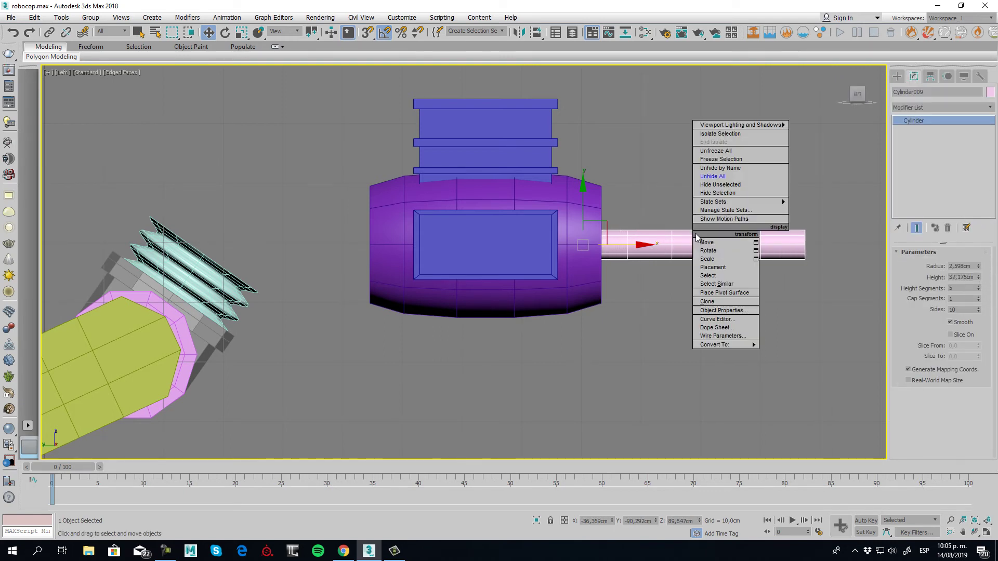
pyautogui.moveTo(728, 345)
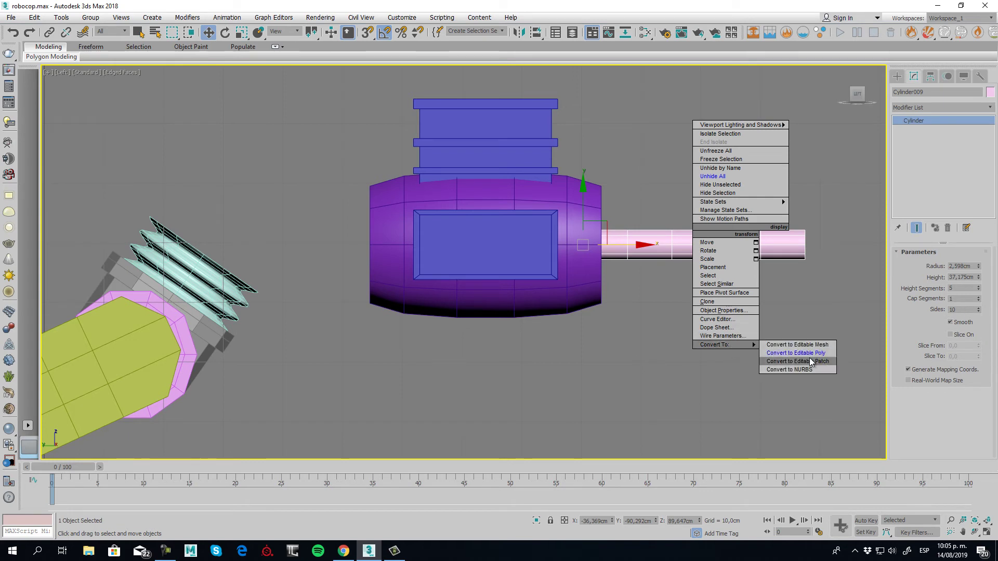
pyautogui.click(804, 353)
# - Select the polygons of the barrel's front end segment, scale them down and move them back to form a narrower tip
pyautogui.click(952, 264)
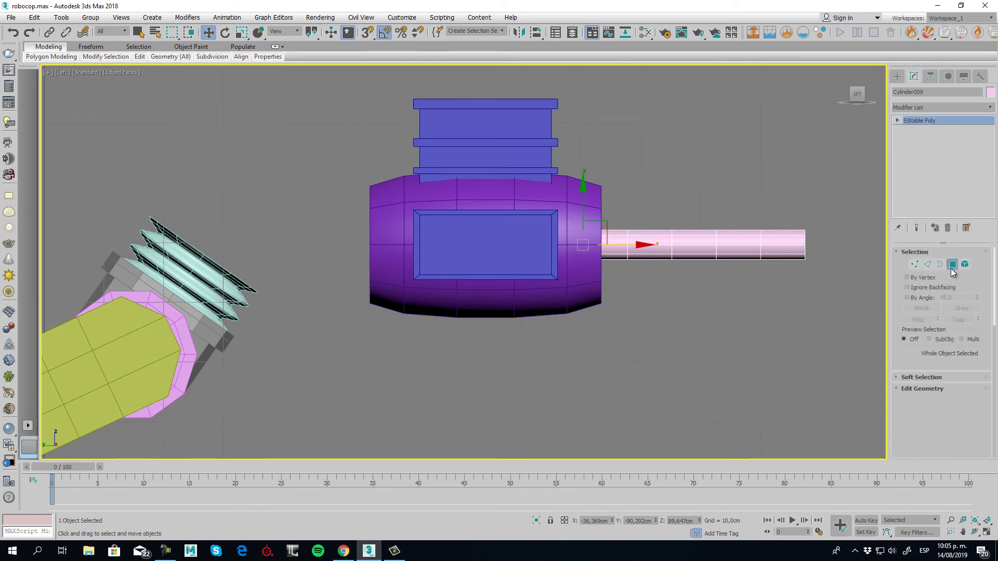
pyautogui.moveTo(777, 206); pyautogui.dragTo(840, 321)
pyautogui.click(241, 32)
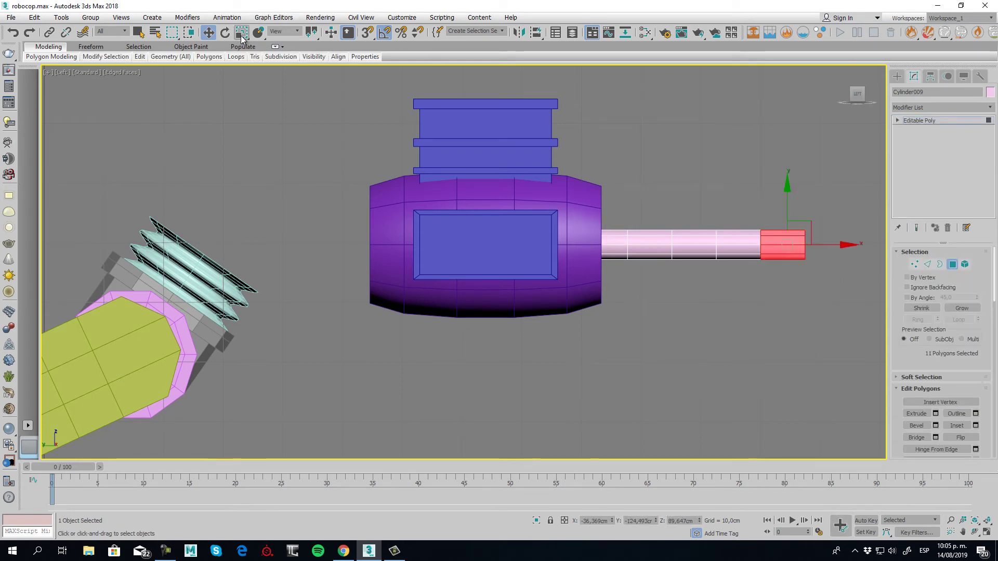
pyautogui.moveTo(795, 233); pyautogui.dragTo(769, 246)
pyautogui.click(207, 33)
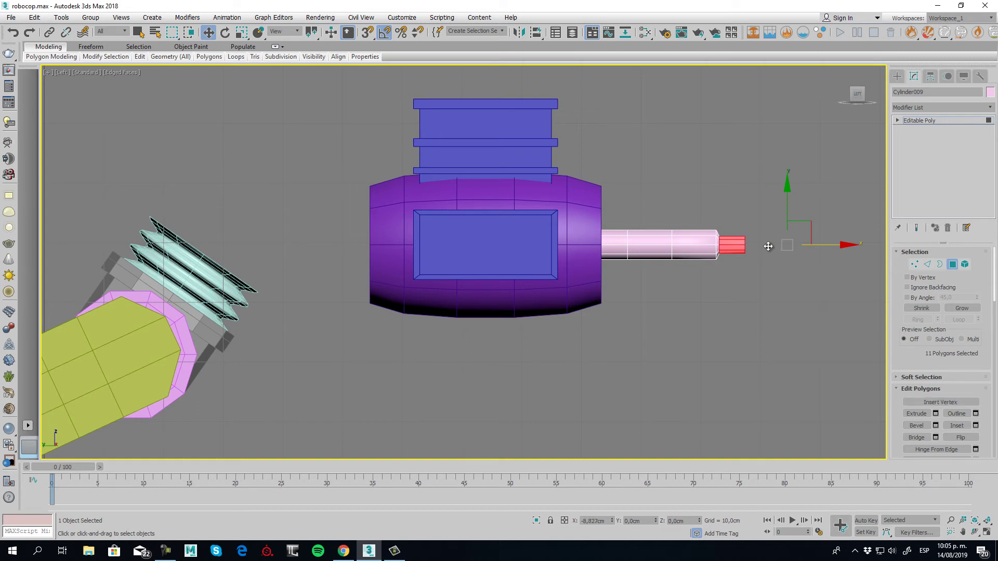
pyautogui.click(952, 264)
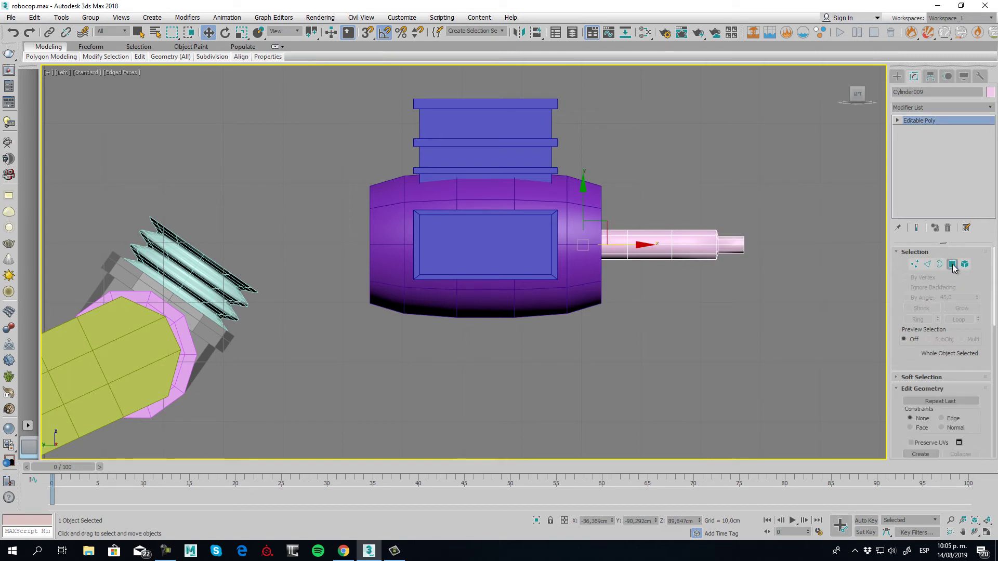
# - Select the barrel's second ring of polygons from the arm and stretch it lengthwise to about 211 percent
pyautogui.press('4')
pyautogui.moveTo(641, 268); pyautogui.dragTo(642, 270)
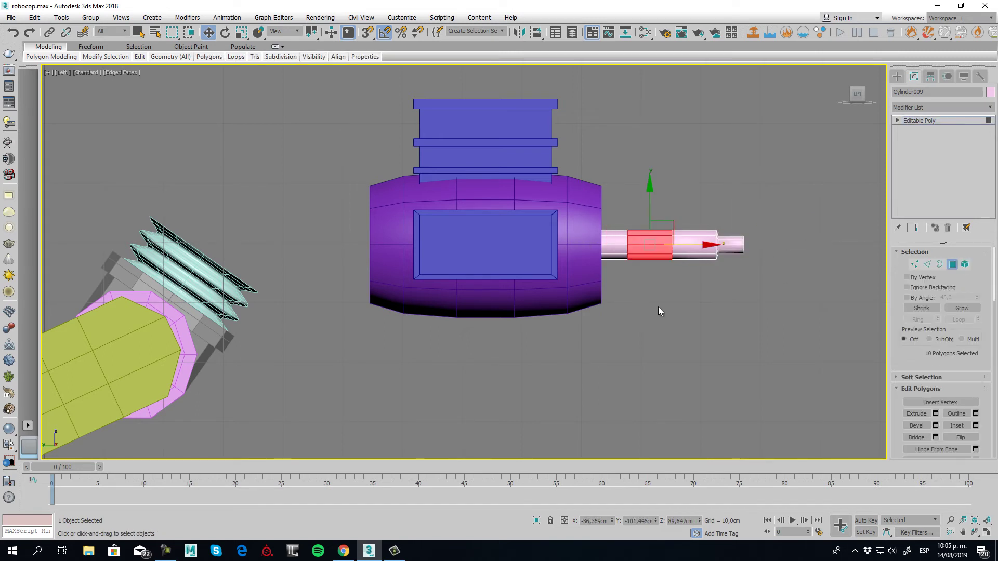
pyautogui.press('r')
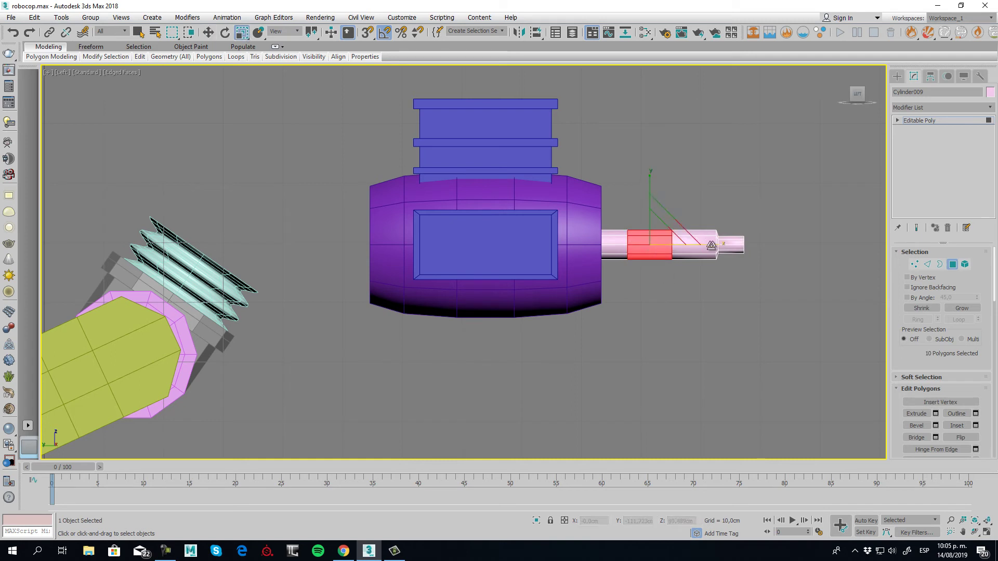
pyautogui.moveTo(711, 245); pyautogui.dragTo(754, 242)
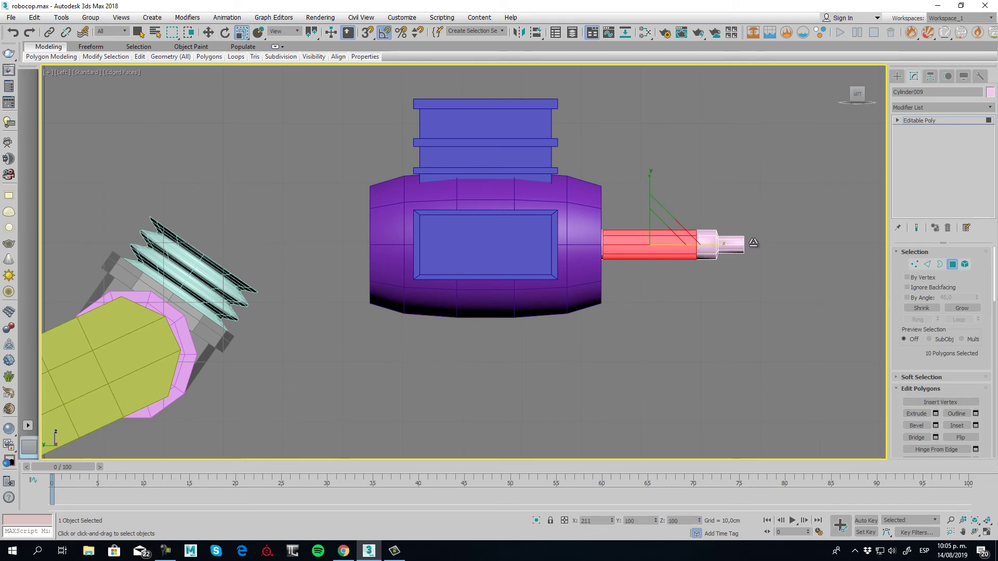
# - Extrude the stretched ring of barrel polygons outward all around by 1.379 cm to form a thicker sleeve
pyautogui.click(935, 415)
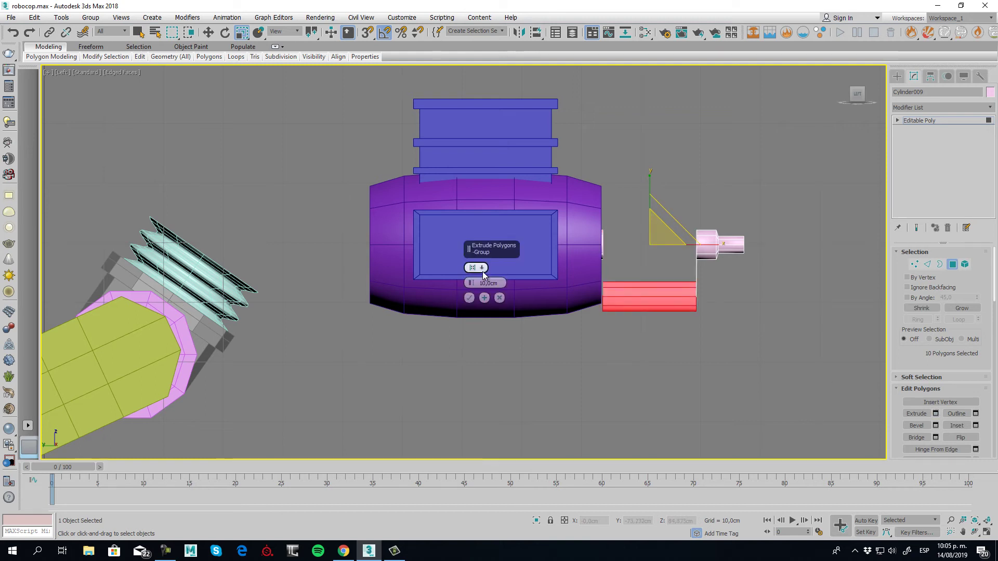
pyautogui.click(482, 267)
pyautogui.click(485, 286)
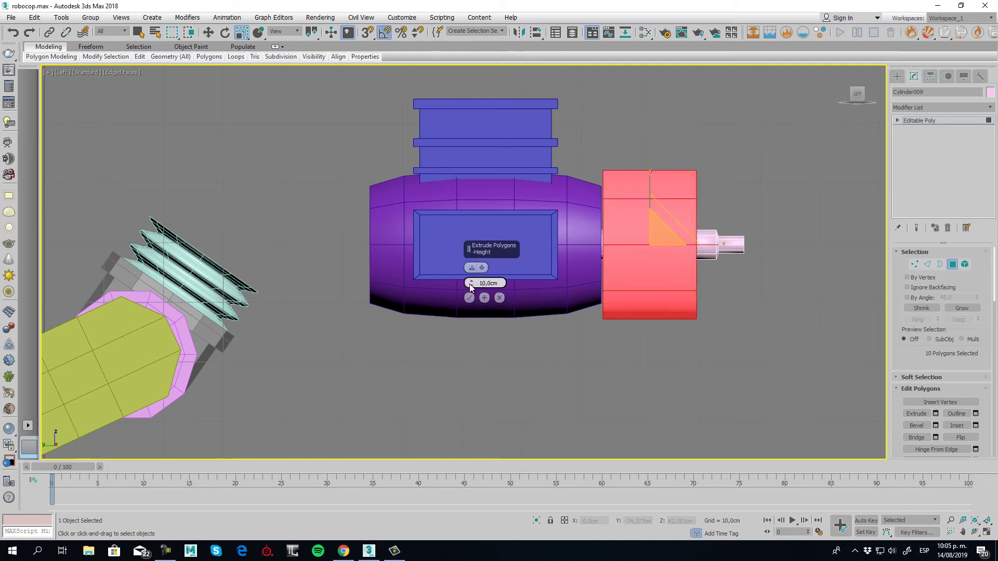
pyautogui.moveTo(471, 287); pyautogui.dragTo(485, 335)
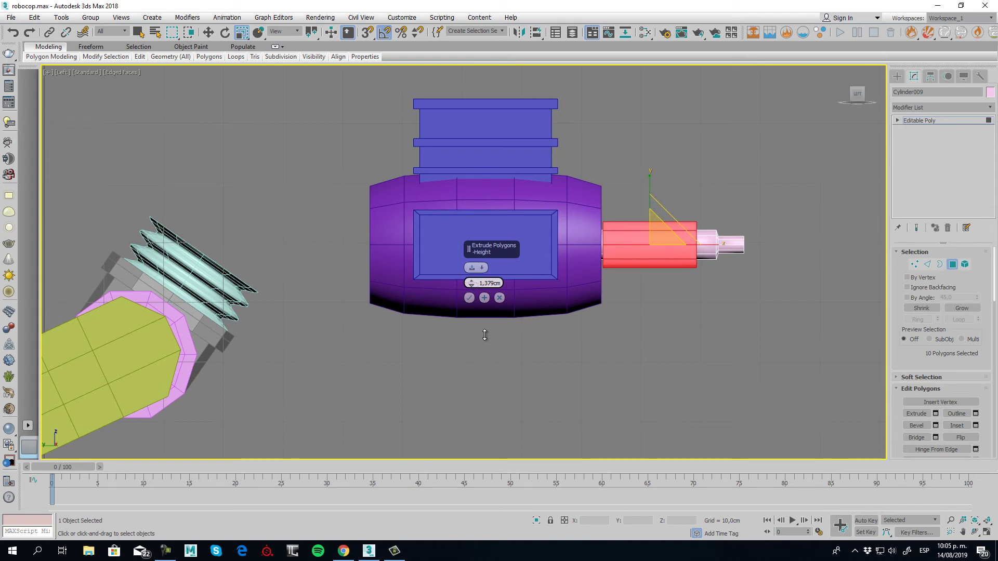
pyautogui.click(470, 298)
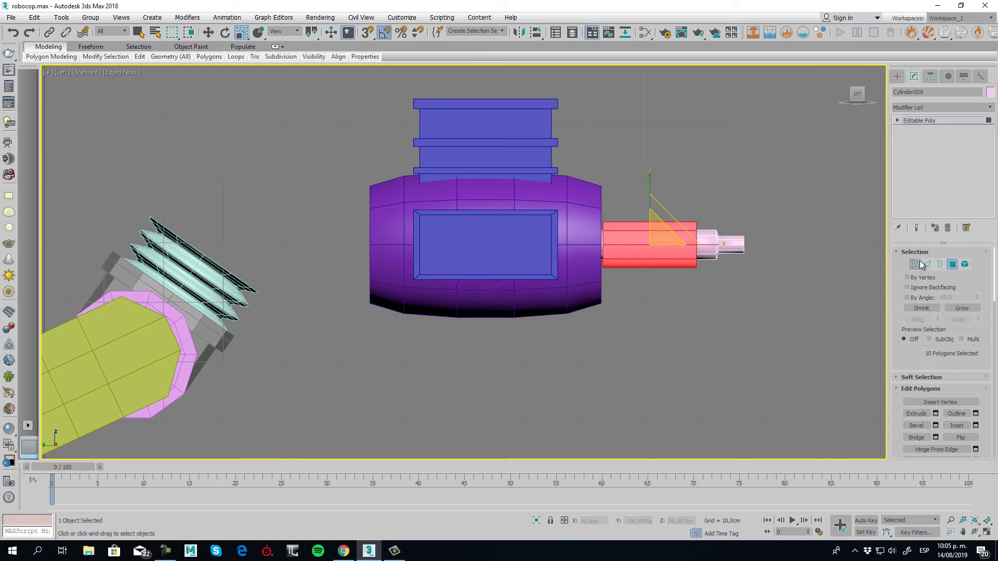
pyautogui.click(952, 264)
# - Move the barrel backward along the Y axis so that its rear sits inside the arm cylinder's recess
pyautogui.scroll(-2, 573, 298)
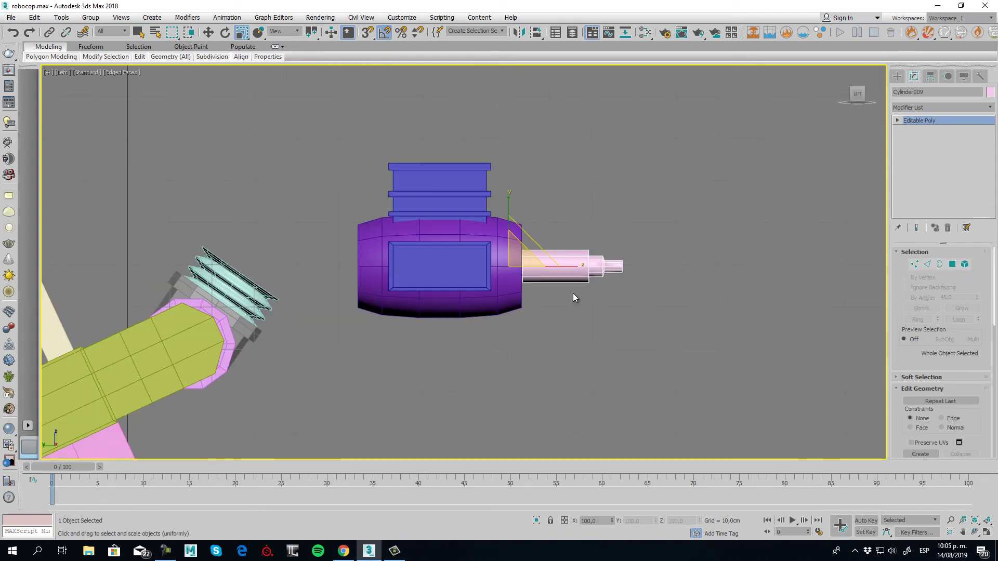
pyautogui.keyDown('alt'); pyautogui.moveTo(655, 296); pyautogui.dragTo(600, 322, button='middle'); pyautogui.keyUp('alt')
pyautogui.scroll(3, 600, 321)
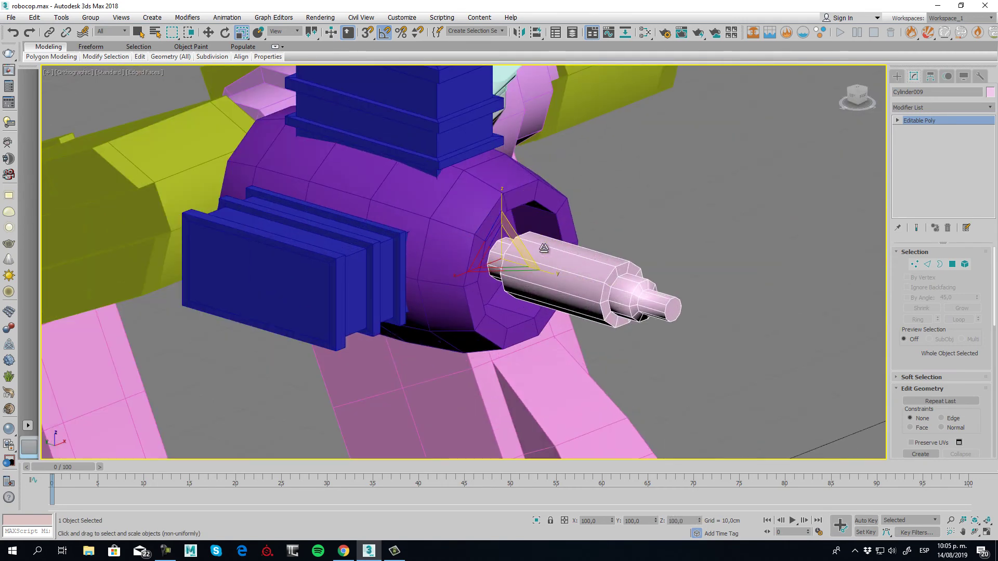
pyautogui.click(207, 36)
pyautogui.moveTo(459, 247); pyautogui.dragTo(451, 244)
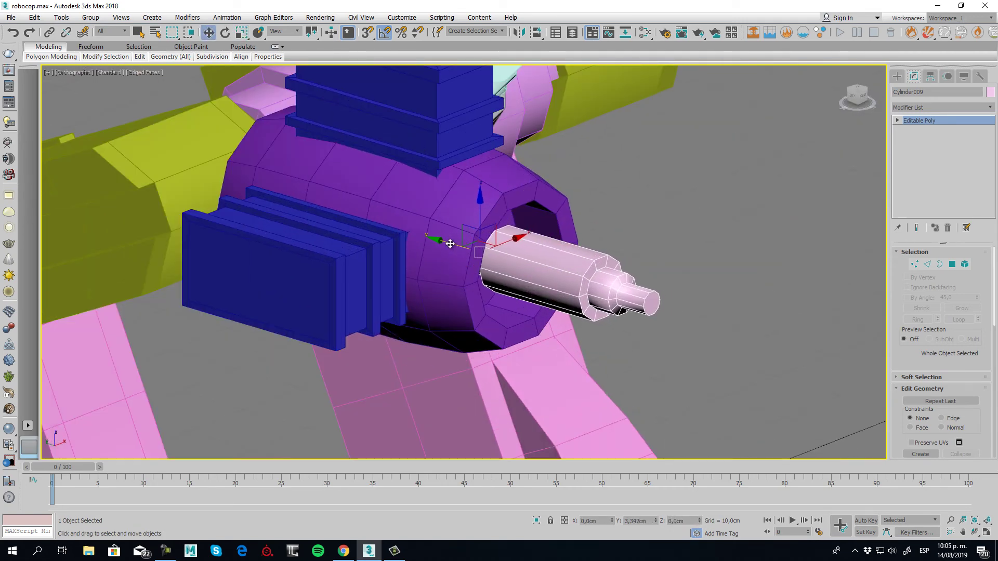
pyautogui.keyDown('alt'); pyautogui.moveTo(450, 243); pyautogui.dragTo(553, 282, button='middle'); pyautogui.keyUp('alt')
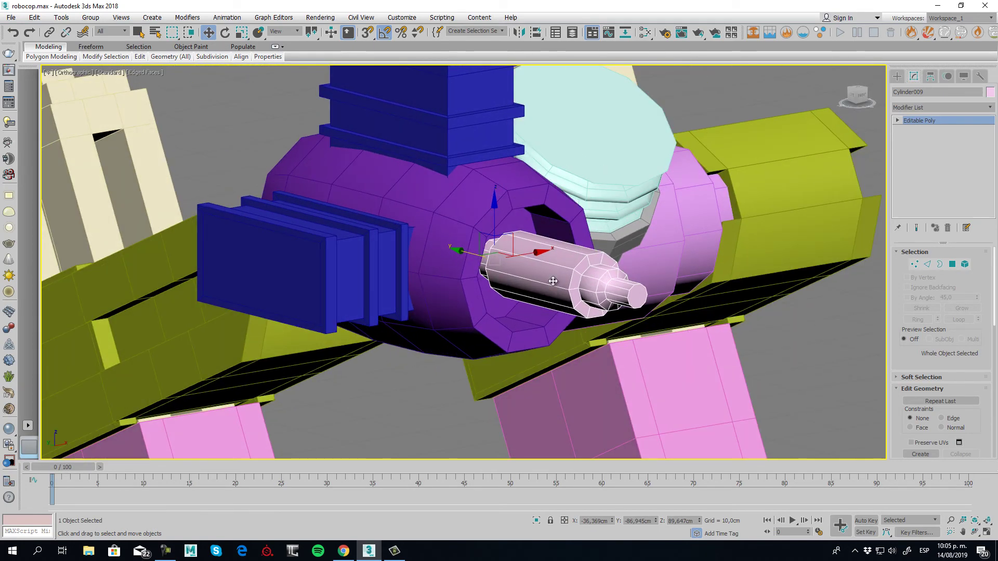
pyautogui.moveTo(469, 253); pyautogui.dragTo(461, 251)
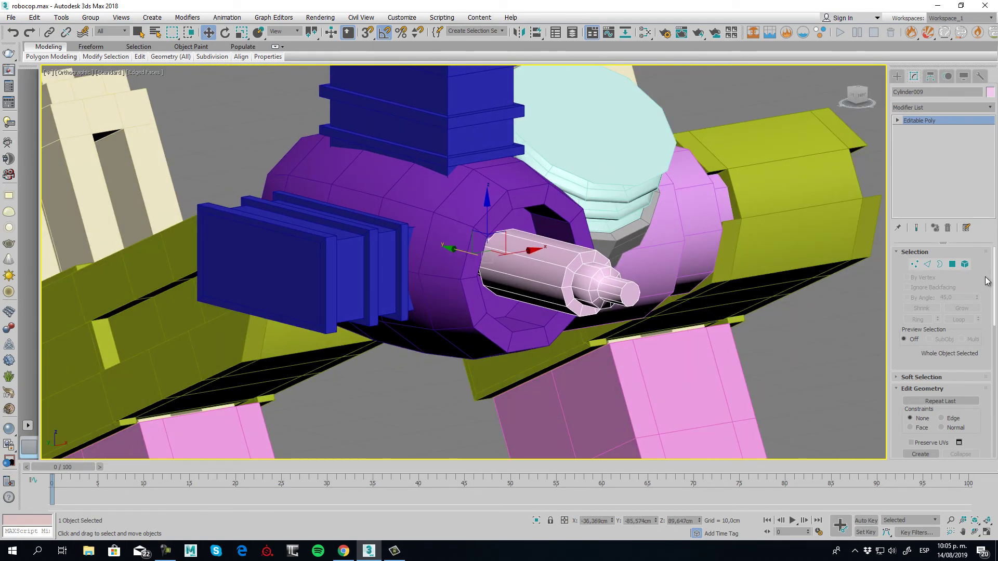
# - Inset the cap polygon at the barrel's tip and extrude it inward to hollow out the muzzle
pyautogui.click(953, 265)
pyautogui.scroll(5, 623, 294)
pyautogui.click(626, 296)
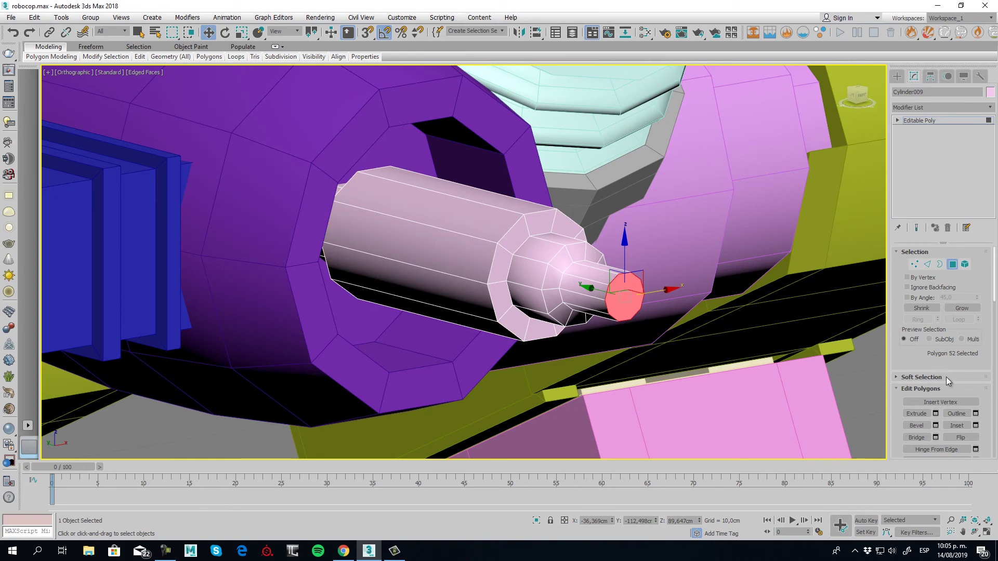
pyautogui.click(957, 425)
pyautogui.moveTo(623, 292); pyautogui.dragTo(630, 306)
pyautogui.click(917, 413)
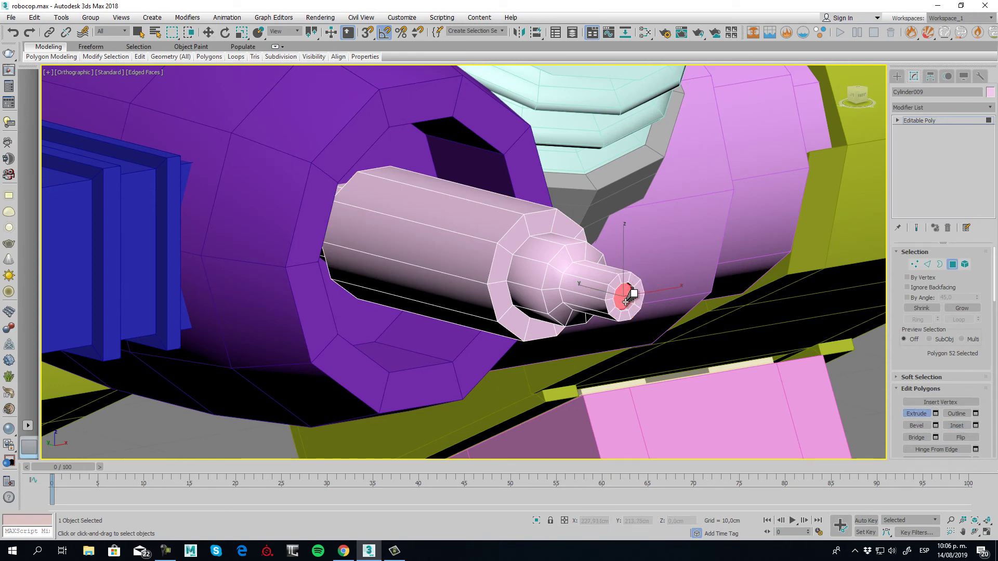
pyautogui.click(923, 413)
# - Select the arm cylinder, its two ribbed boxes and the gun barrel, and combine them into one group
pyautogui.scroll(-6, 463, 250)
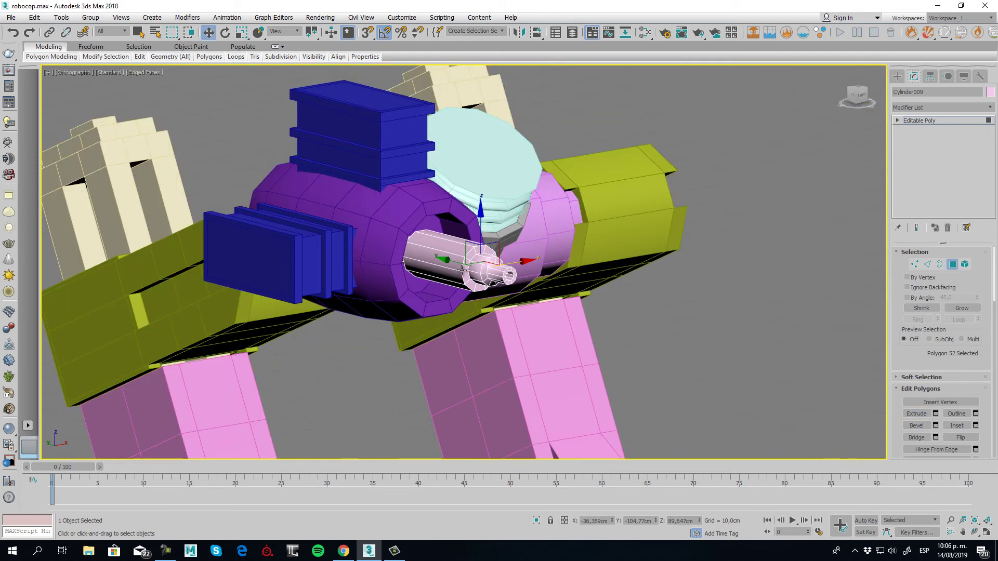
pyautogui.keyDown('alt'); pyautogui.moveTo(463, 250); pyautogui.dragTo(547, 291, button='middle'); pyautogui.keyUp('alt')
pyautogui.scroll(-5, 547, 281)
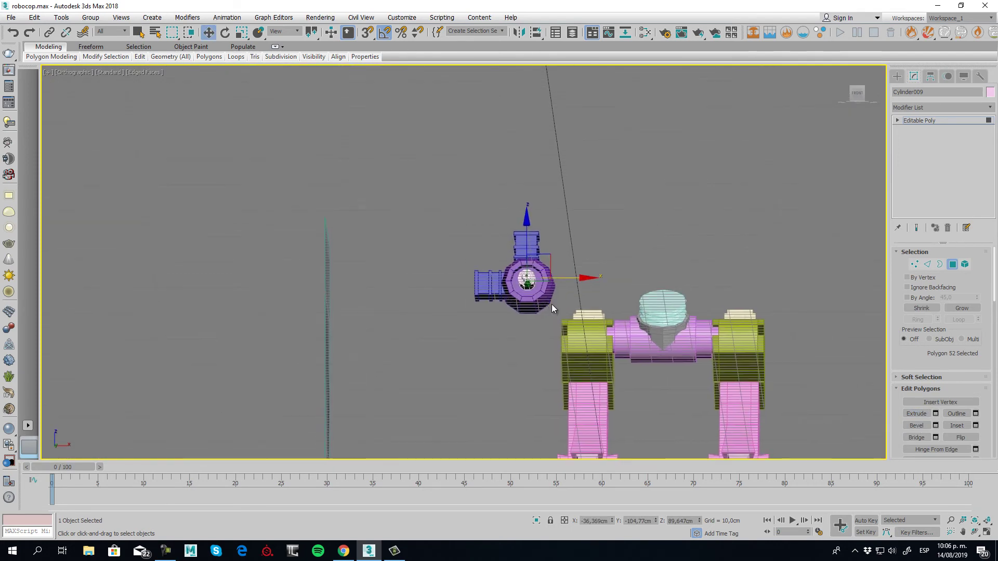
pyautogui.press('p')
pyautogui.moveTo(572, 301); pyautogui.dragTo(598, 310)
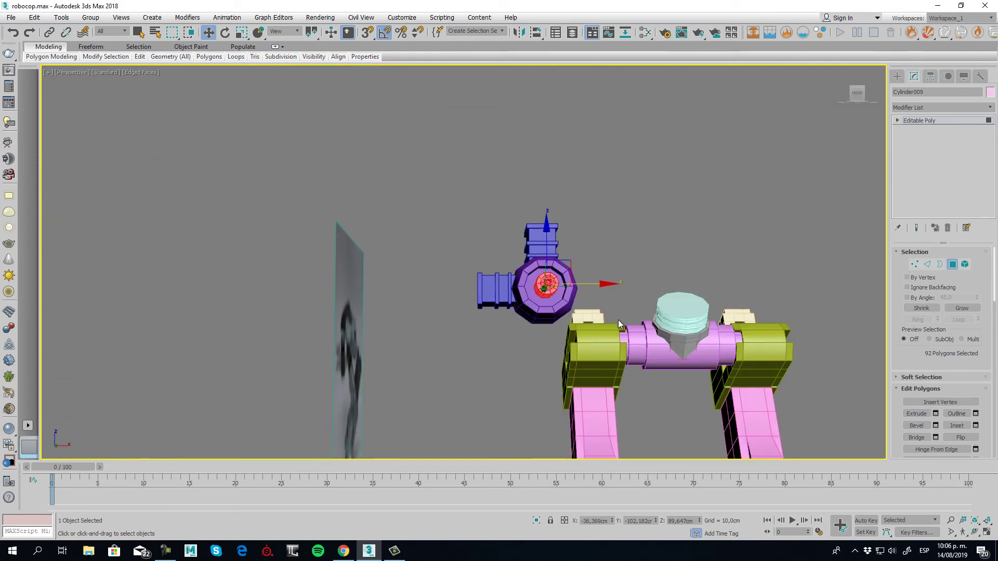
pyautogui.moveTo(618, 320); pyautogui.dragTo(547, 286, button='middle')
pyautogui.click(951, 265)
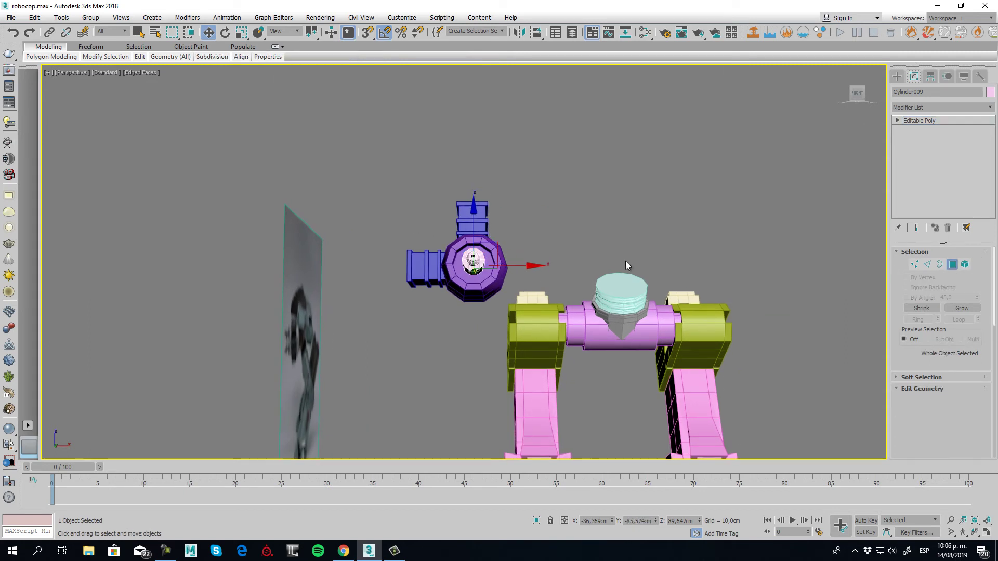
pyautogui.moveTo(497, 309); pyautogui.dragTo(426, 245)
pyautogui.click(91, 17)
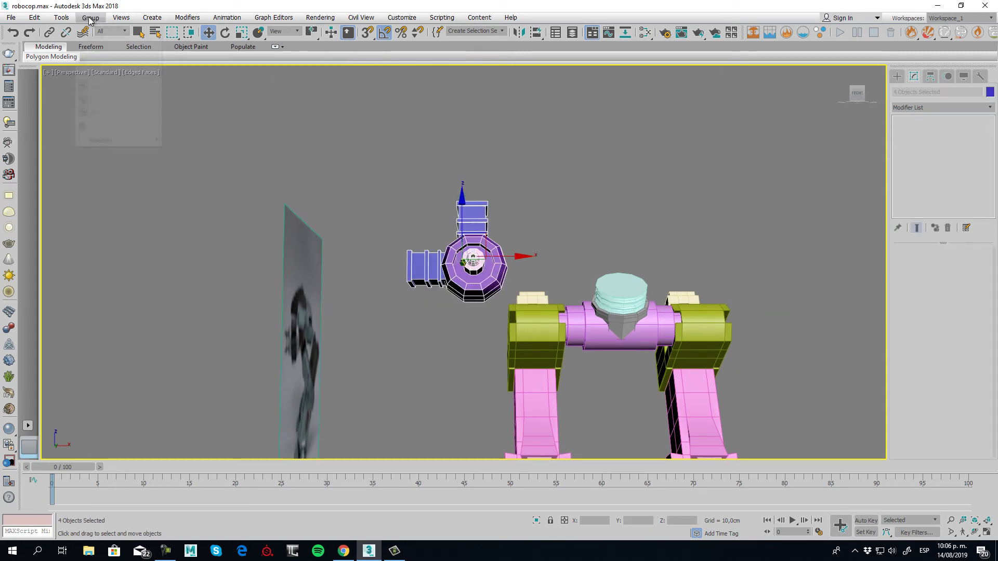
pyautogui.click(99, 26)
pyautogui.click(514, 292)
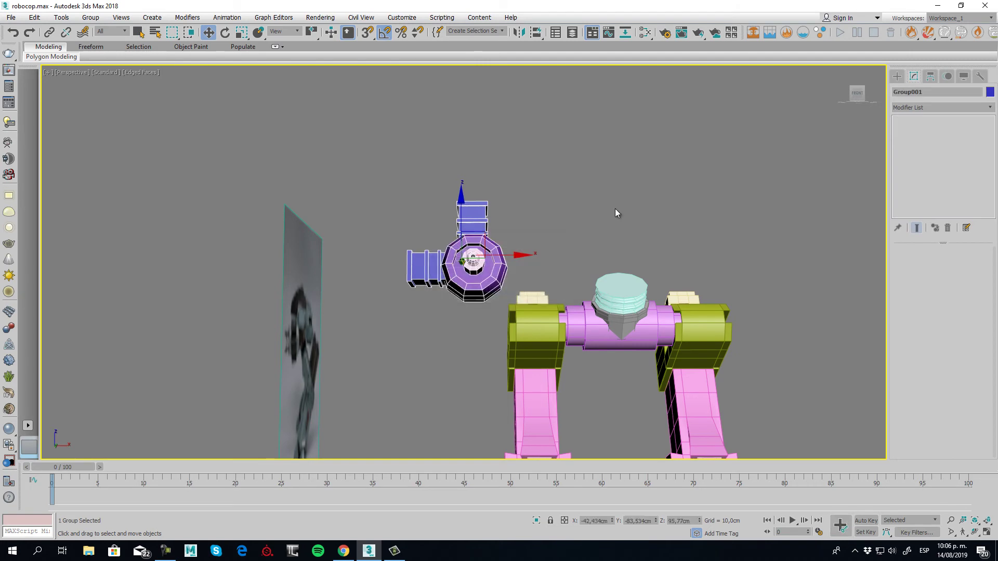
# - Mirror the arm group across X as a copy in the Front view and move the copy to the robot's other side
pyautogui.press('f')
pyautogui.moveTo(605, 244); pyautogui.dragTo(395, 204, button='middle')
pyautogui.scroll(-4, 395, 204)
pyautogui.moveTo(670, 257); pyautogui.dragTo(594, 233, button='middle')
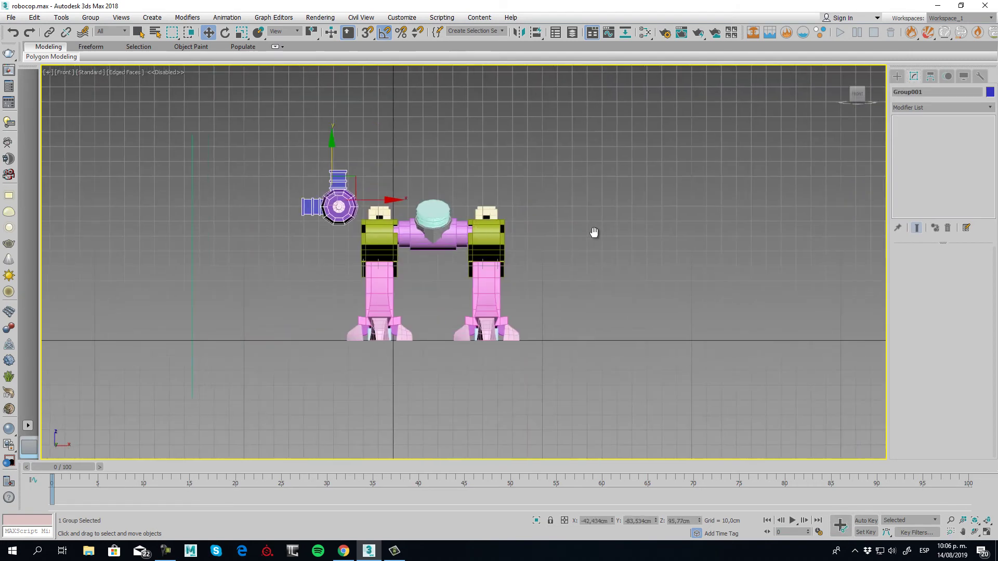
pyautogui.click(519, 32)
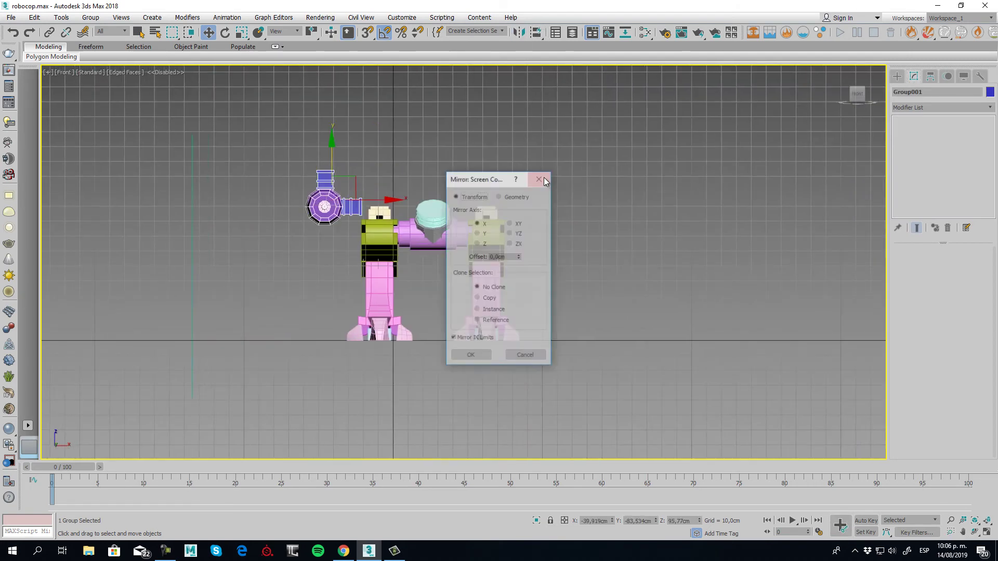
pyautogui.click(483, 301)
pyautogui.click(472, 356)
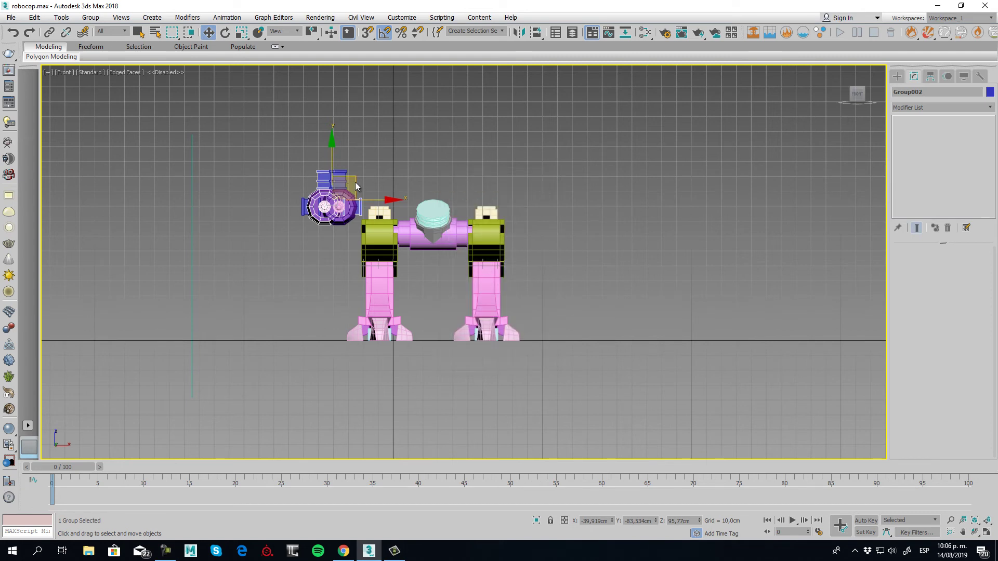
pyautogui.moveTo(377, 200); pyautogui.dragTo(581, 225)
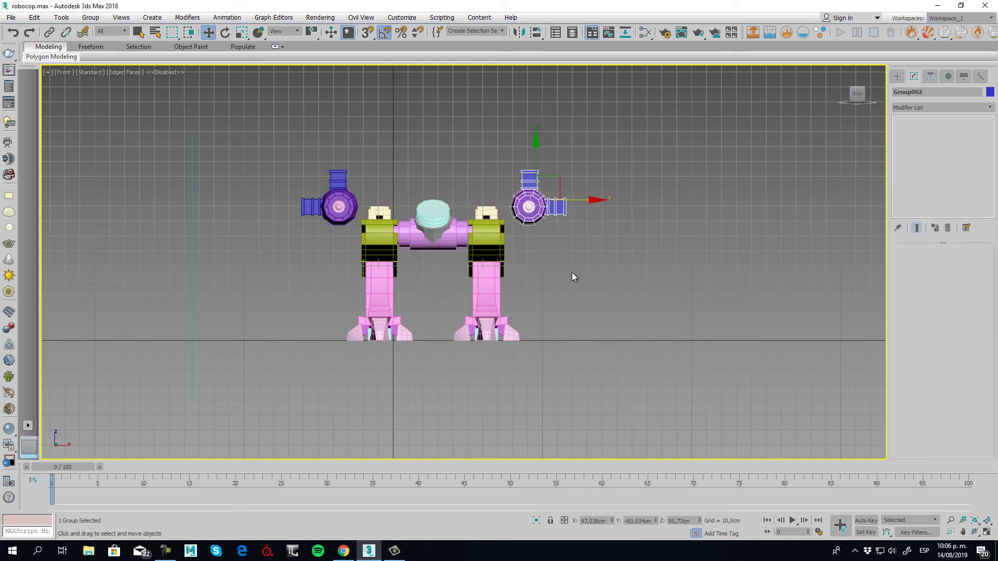
# - Create a box about 76 cm wide, 30 cm long and 34 cm high over the head in the Left view's reference image
pyautogui.press('p')
pyautogui.scroll(-3, 491, 237)
pyautogui.keyDown('alt'); pyautogui.moveTo(491, 238); pyautogui.dragTo(597, 263, button='middle'); pyautogui.keyUp('alt')
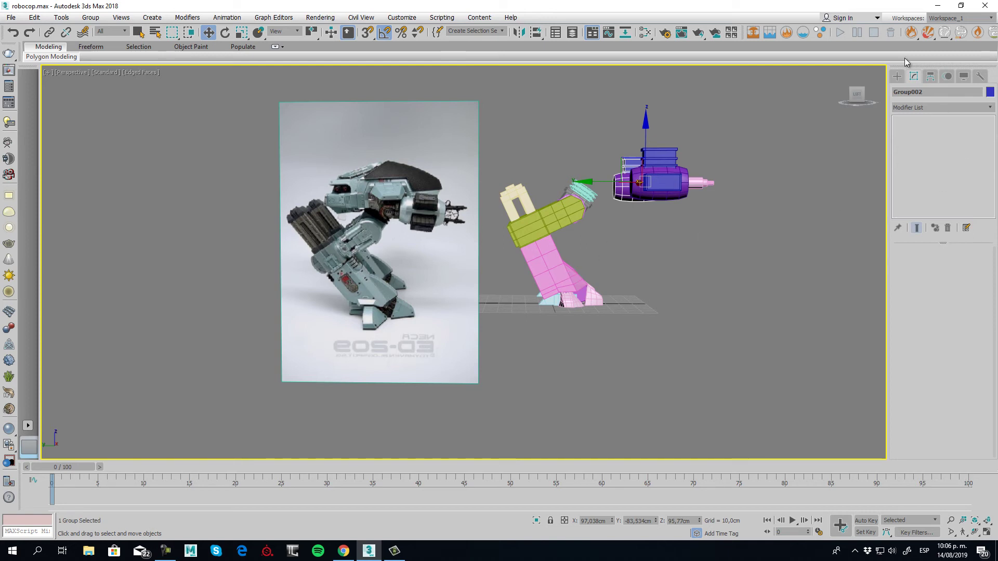
pyautogui.click(898, 76)
pyautogui.click(920, 138)
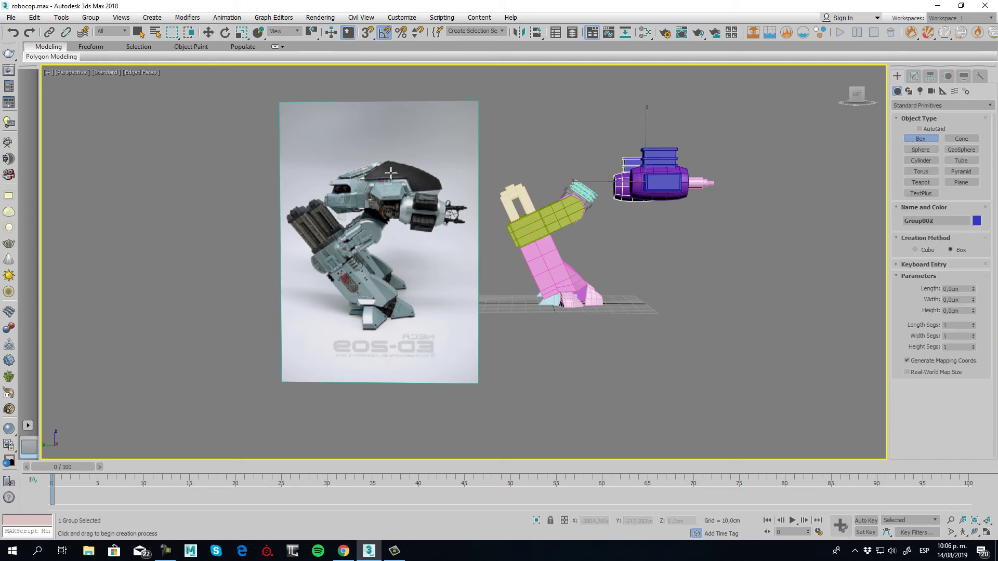
pyautogui.scroll(5, 391, 173)
pyautogui.scroll(-2, 367, 185)
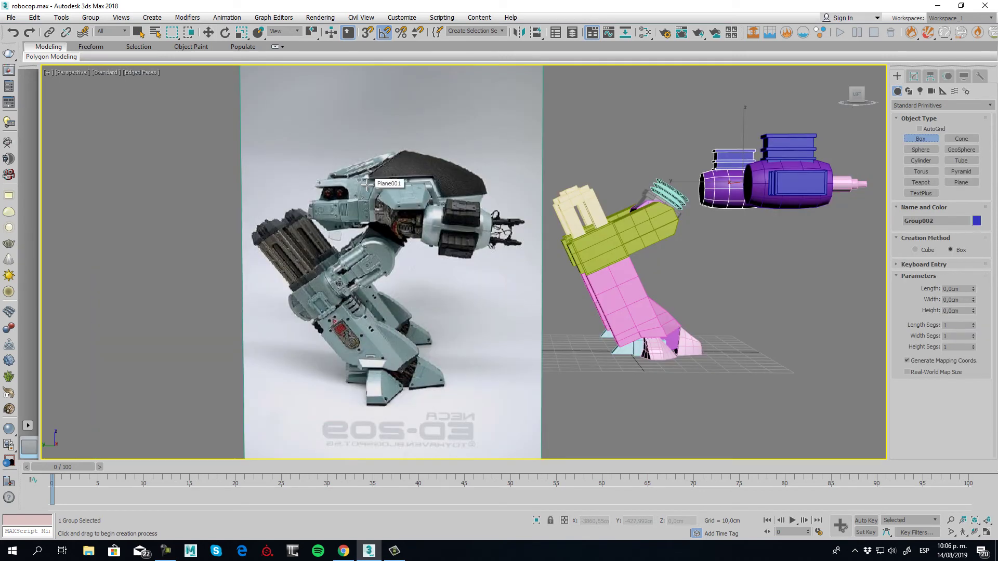
pyautogui.press('l')
pyautogui.scroll(5, 368, 184)
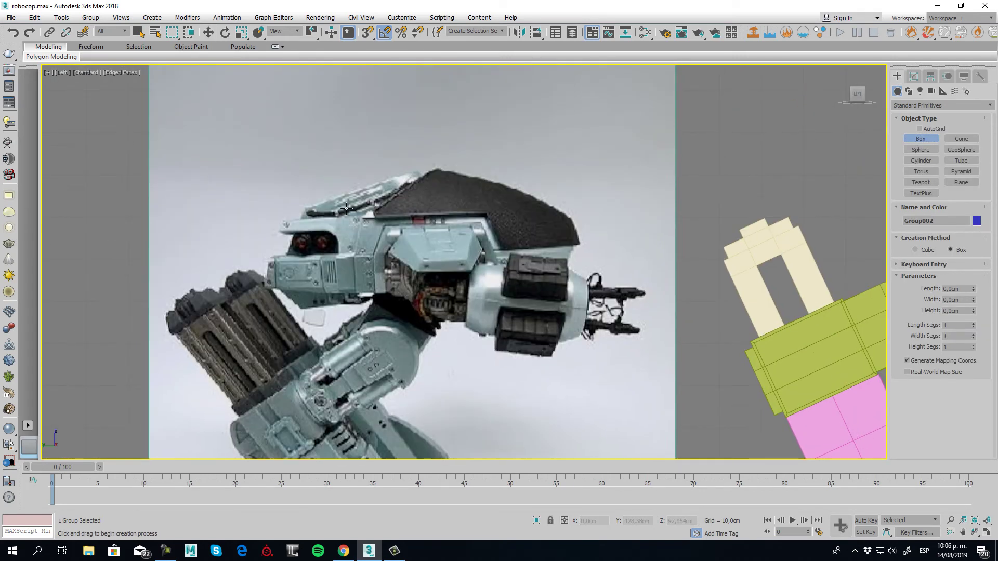
pyautogui.moveTo(266, 167); pyautogui.dragTo(587, 294)
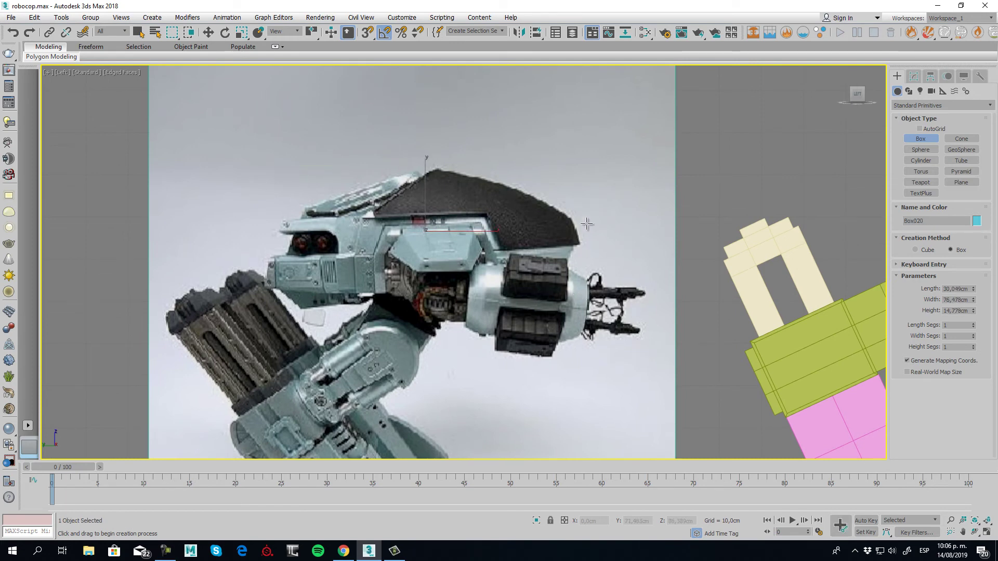
pyautogui.click(208, 32)
# - Move the reference image plane along X to about 17 cm, so that it stands near the middle of the robot
pyautogui.press('p')
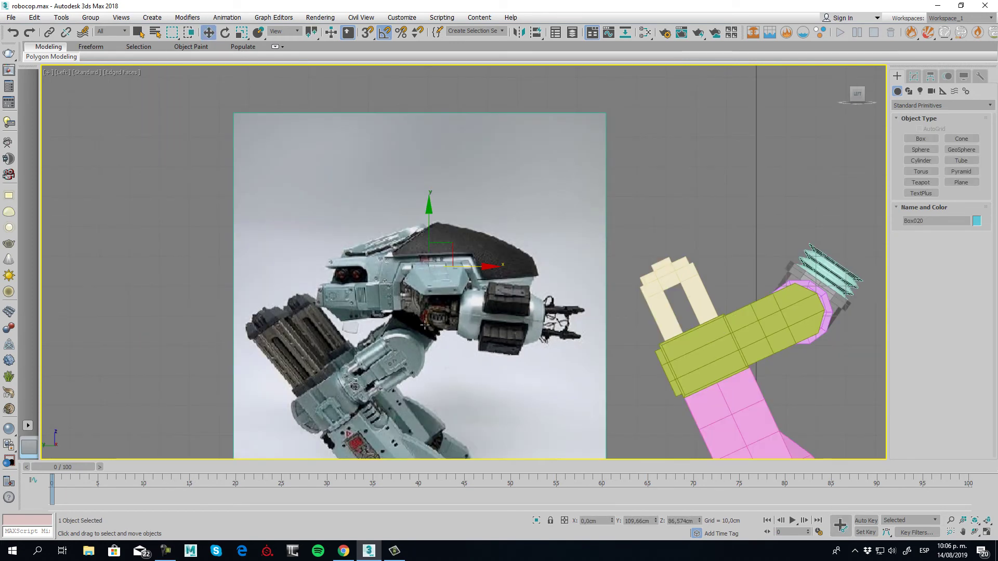
pyautogui.scroll(5, 376, 326)
pyautogui.scroll(-7, 376, 326)
pyautogui.keyDown('alt'); pyautogui.moveTo(395, 320); pyautogui.dragTo(490, 366, button='middle'); pyautogui.keyUp('alt')
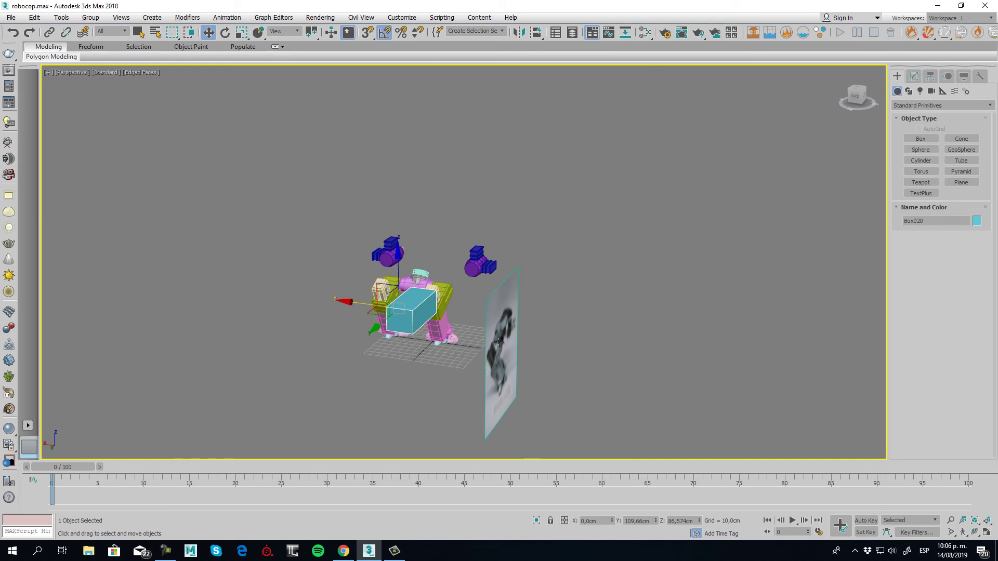
pyautogui.click(499, 342)
pyautogui.moveTo(461, 348); pyautogui.dragTo(347, 331)
pyautogui.press('f')
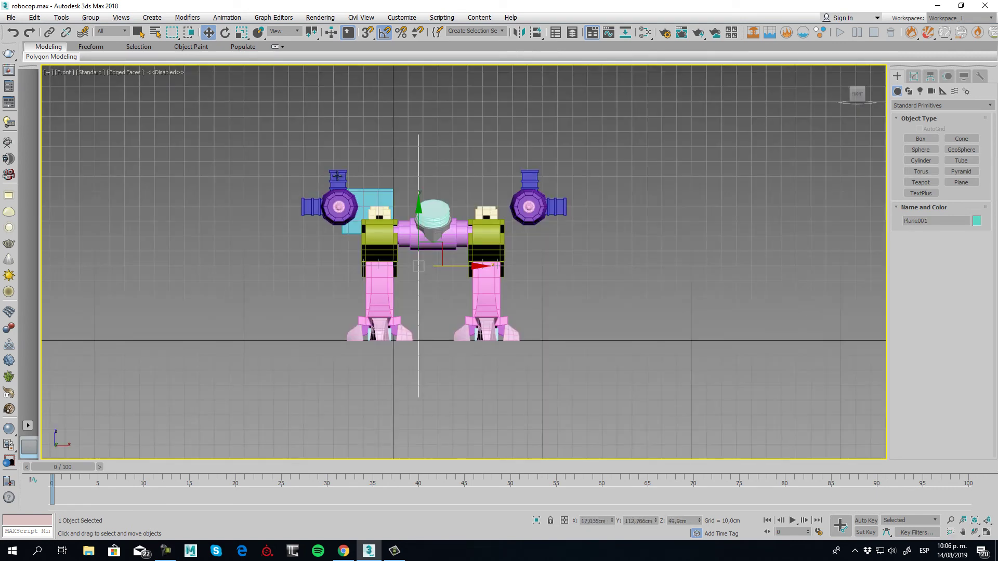
# - Hide the grid in the Left view and make the head box see-through over the reference image
pyautogui.press('l')
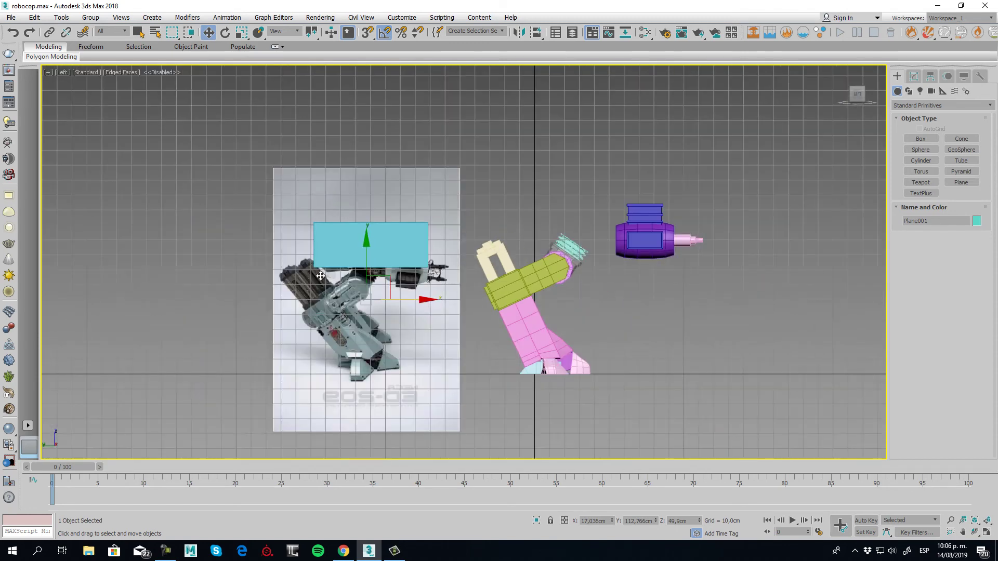
pyautogui.scroll(5, 321, 277)
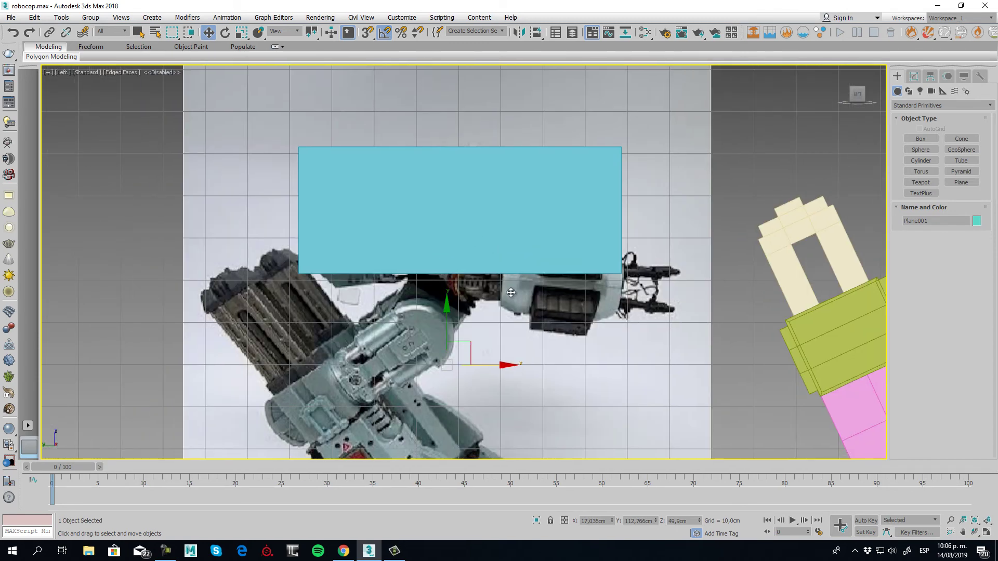
pyautogui.press('g')
pyautogui.click(468, 194)
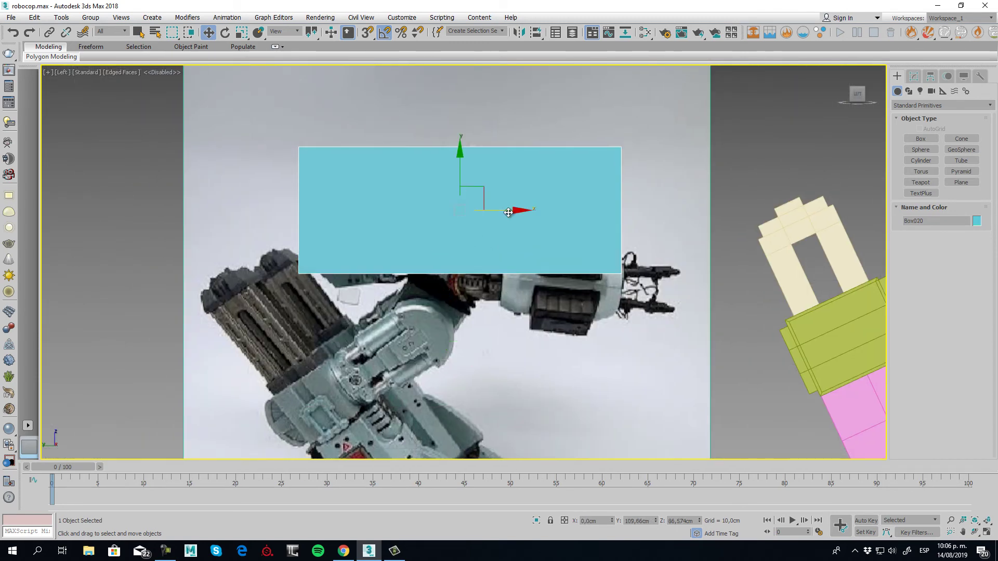
pyautogui.hotkey('alt', 'x')
pyautogui.scroll(2, 499, 234)
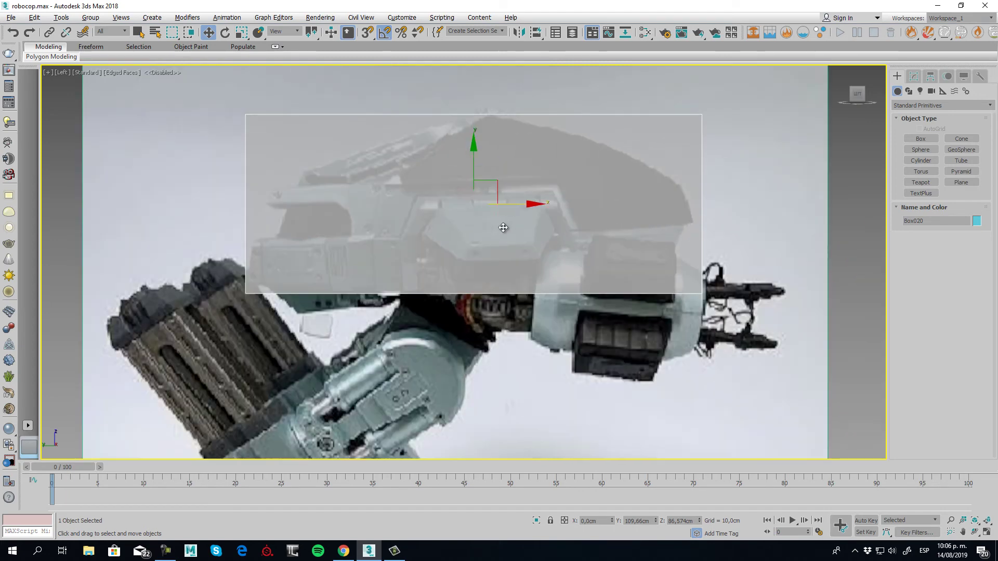
# - Set the head box to 3 length segments and 6 width segments
pyautogui.click(915, 78)
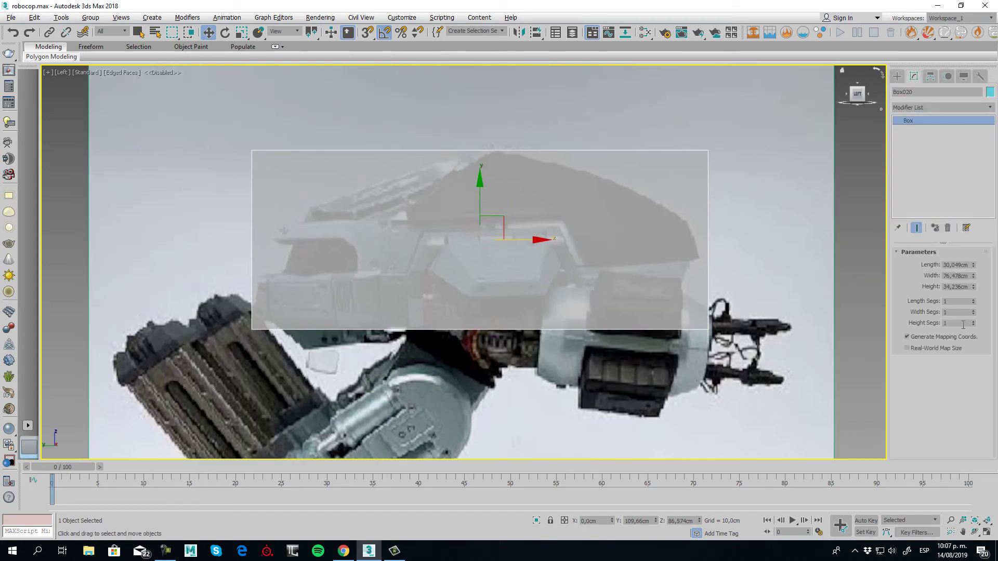
pyautogui.click(974, 300)
pyautogui.click(974, 300)
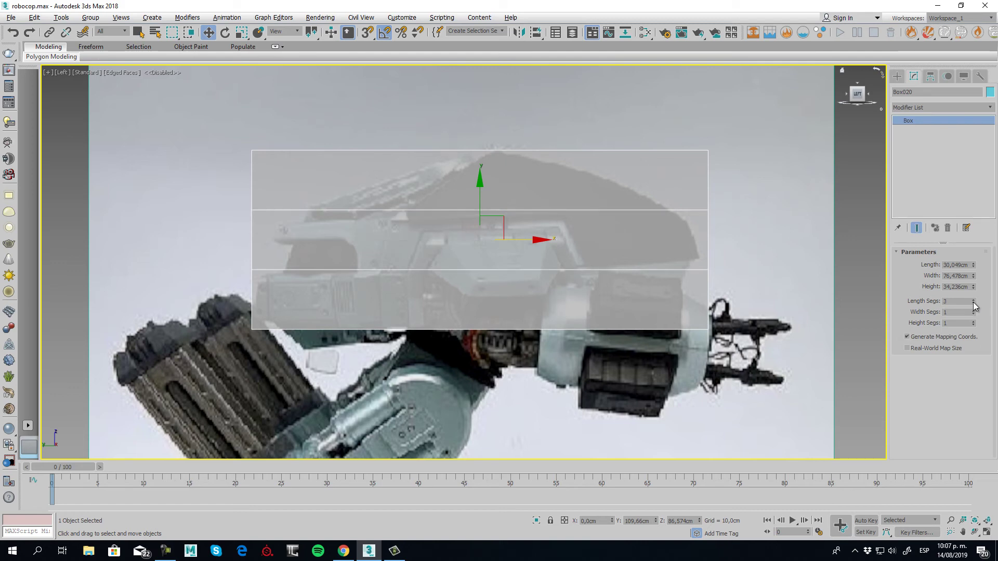
pyautogui.moveTo(974, 311); pyautogui.dragTo(975, 310)
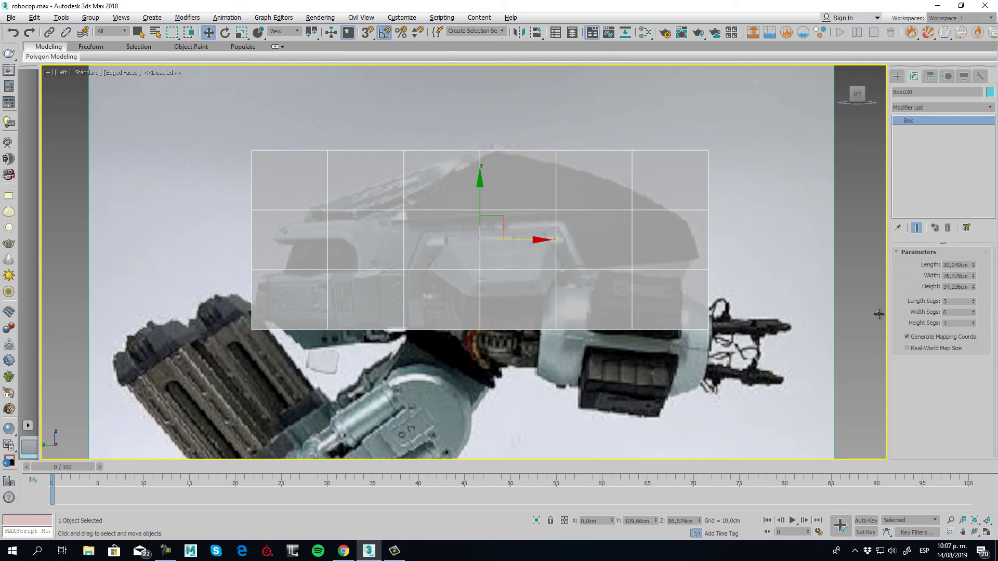
# - Move the head box along X to about 17.2 cm in the Front view and set its height segments to 3
pyautogui.press('f')
pyautogui.moveTo(373, 207); pyautogui.dragTo(408, 218, button='middle')
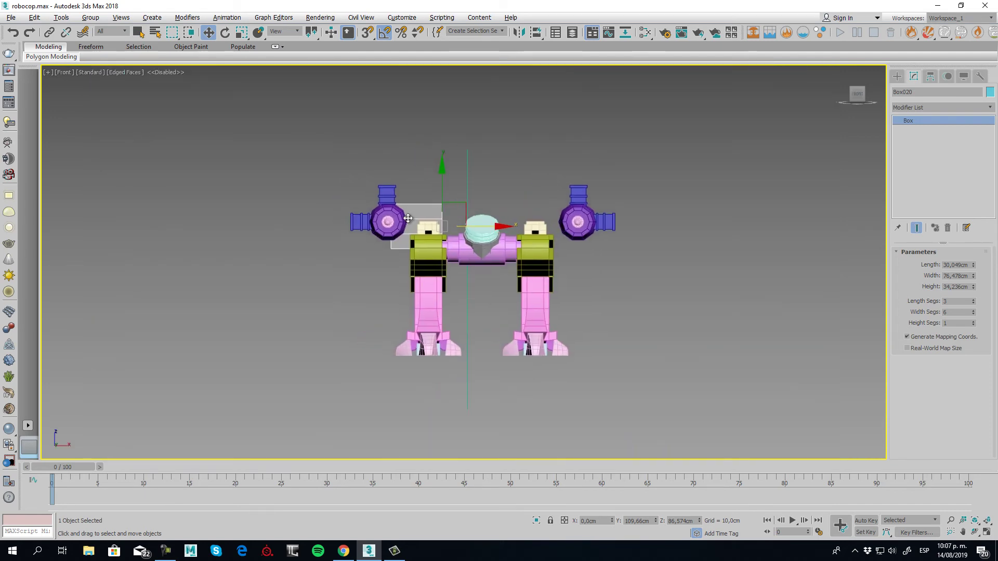
pyautogui.scroll(4, 408, 219)
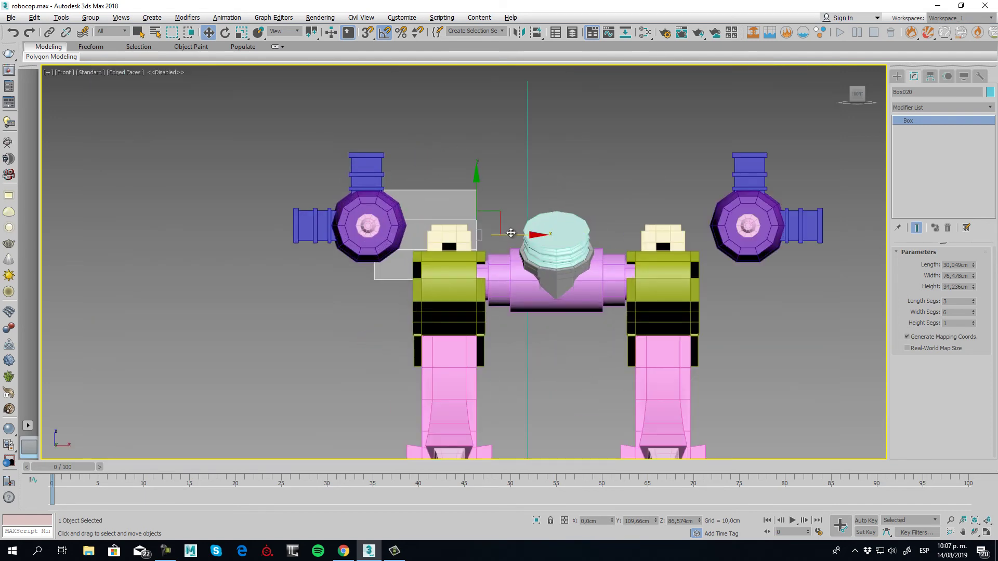
pyautogui.moveTo(511, 233); pyautogui.dragTo(563, 232)
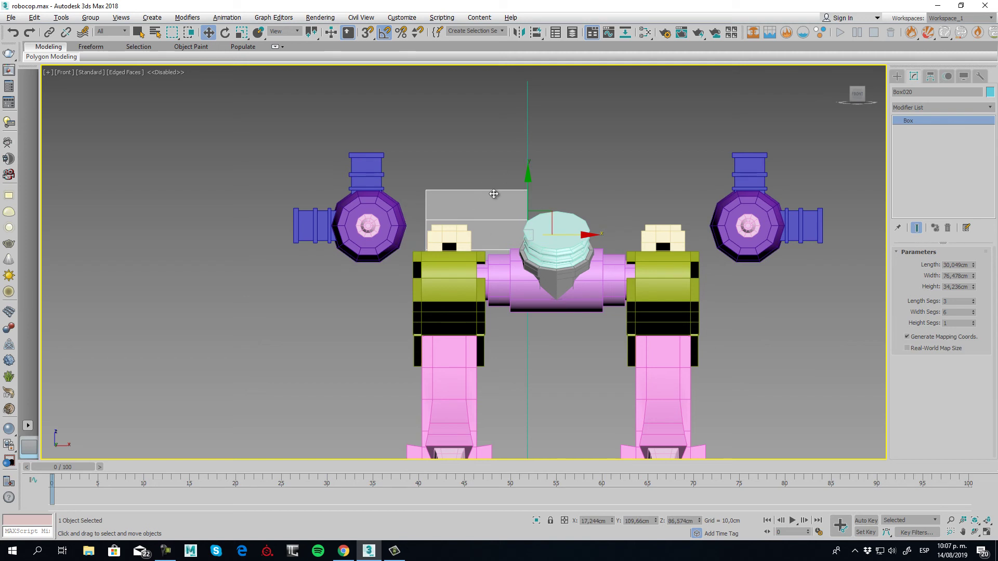
pyautogui.click(974, 321)
pyautogui.press('p')
pyautogui.moveTo(479, 190); pyautogui.dragTo(495, 201, button='middle')
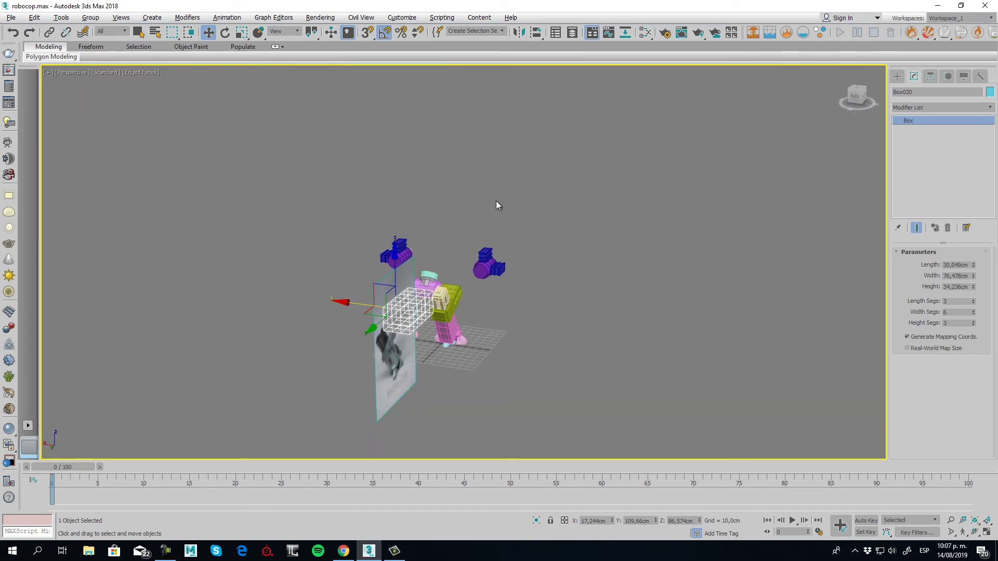
# - Convert the segmented head box to an Editable Poly in the Left view
pyautogui.press('l')
pyautogui.scroll(3, 456, 242)
pyautogui.rightClick(470, 217)
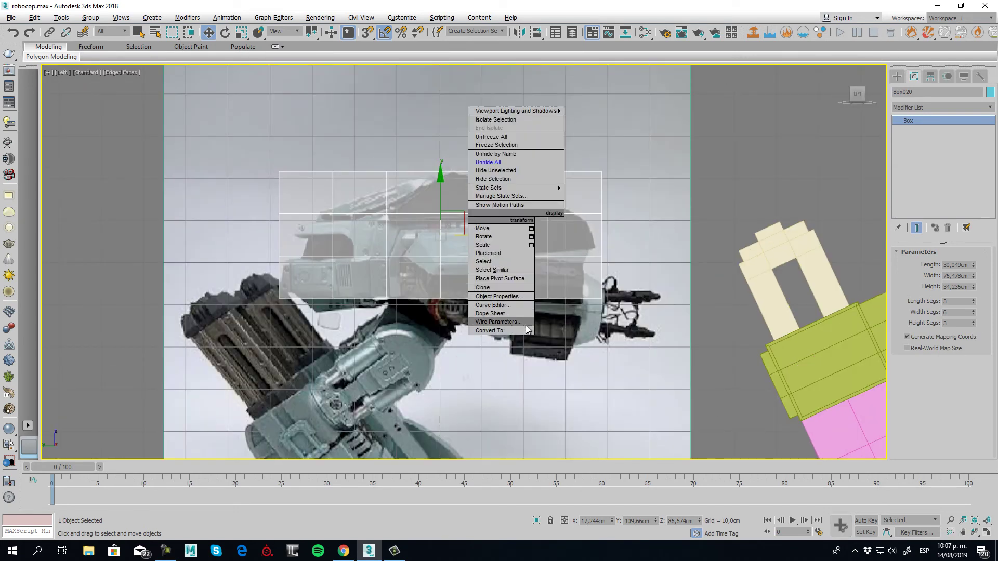
pyautogui.moveTo(499, 330)
pyautogui.click(571, 339)
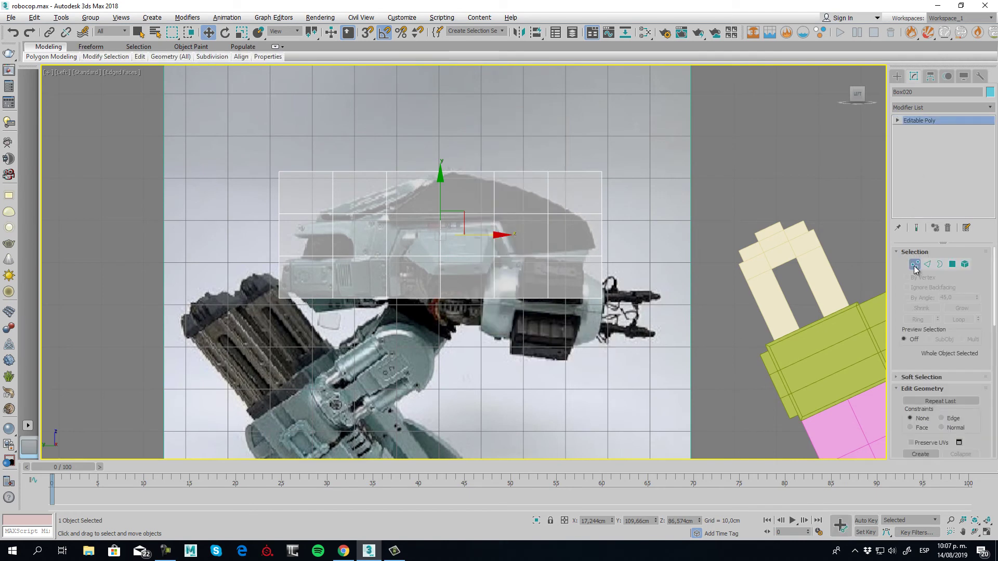
# - Move the box's front vertices back onto the face outline and lower the upper-middle vertex row to match the reference head
pyautogui.click(915, 265)
pyautogui.moveTo(505, 220); pyautogui.dragTo(567, 209, button='middle')
pyautogui.scroll(2, 469, 195)
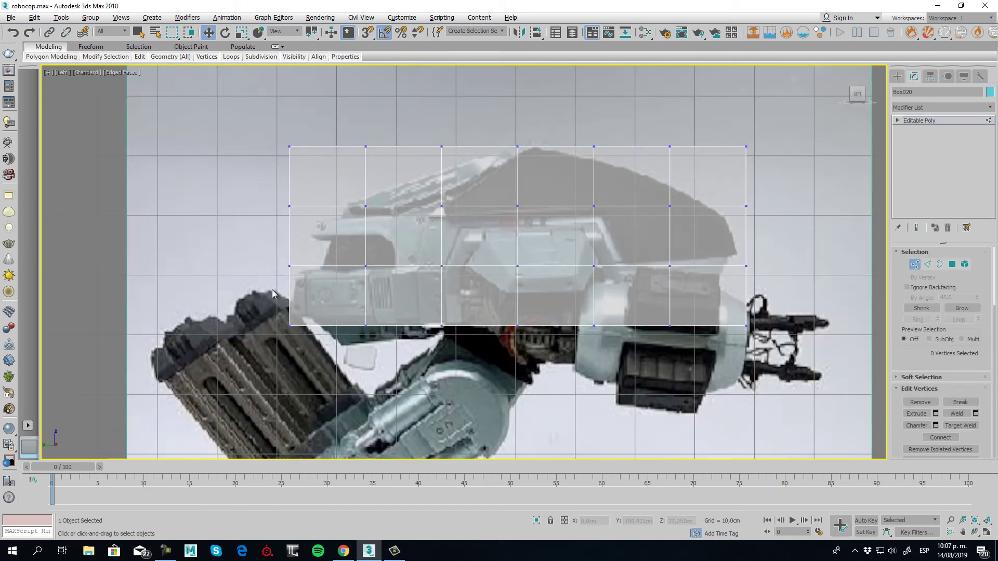
pyautogui.moveTo(268, 259); pyautogui.dragTo(306, 257)
pyautogui.moveTo(272, 205); pyautogui.dragTo(331, 238)
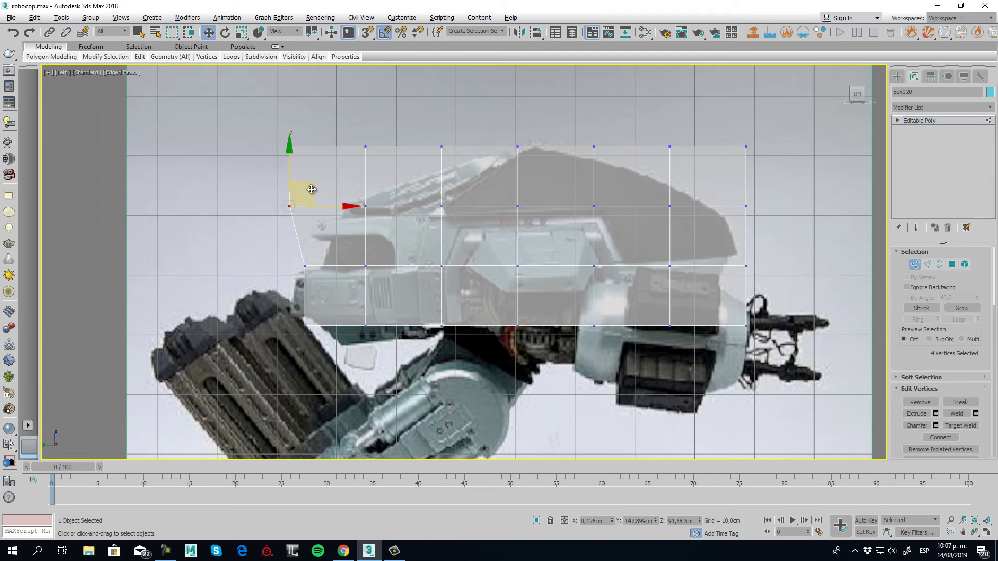
pyautogui.moveTo(312, 183); pyautogui.dragTo(335, 196)
pyautogui.moveTo(400, 239); pyautogui.dragTo(401, 239)
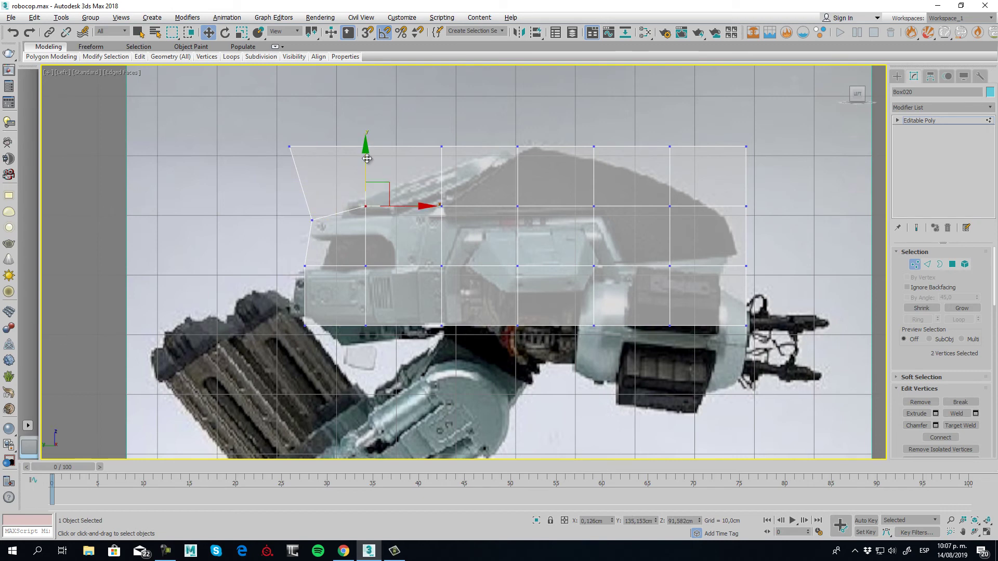
pyautogui.moveTo(367, 159); pyautogui.dragTo(368, 170)
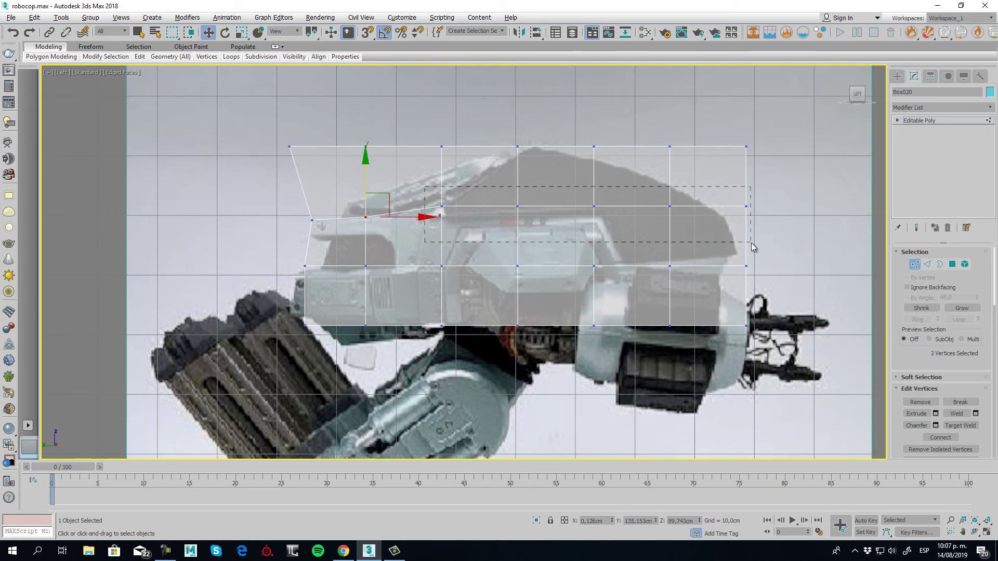
pyautogui.moveTo(752, 243); pyautogui.dragTo(752, 243)
pyautogui.moveTo(626, 168); pyautogui.dragTo(627, 177)
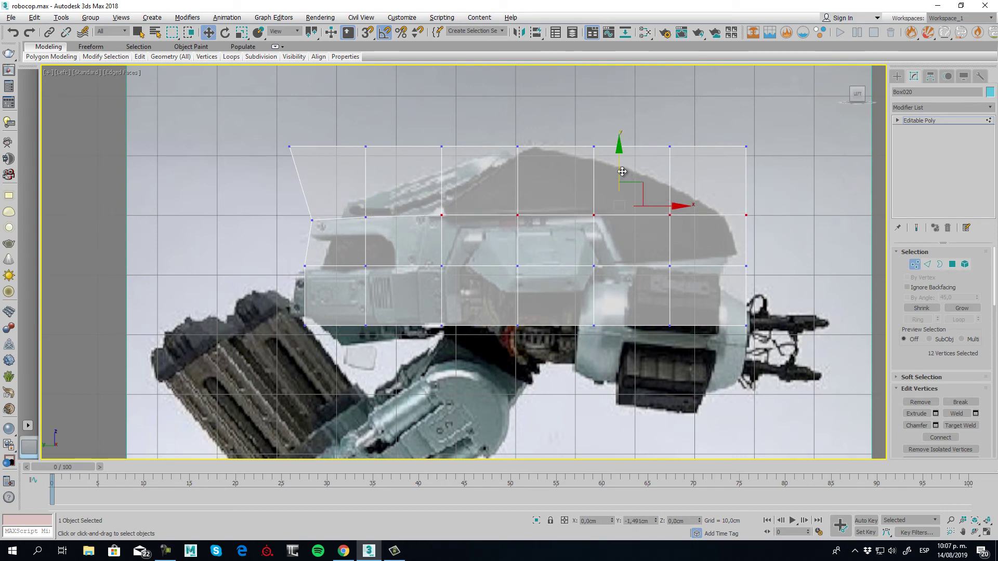
# - Move the three front vertices of the box's top row down onto the sloping forehead outline in the reference
pyautogui.moveTo(321, 184); pyautogui.dragTo(322, 184)
pyautogui.moveTo(314, 126); pyautogui.dragTo(373, 184)
pyautogui.moveTo(341, 117); pyautogui.dragTo(380, 164)
pyautogui.moveTo(387, 123); pyautogui.dragTo(415, 165)
pyautogui.click(442, 148)
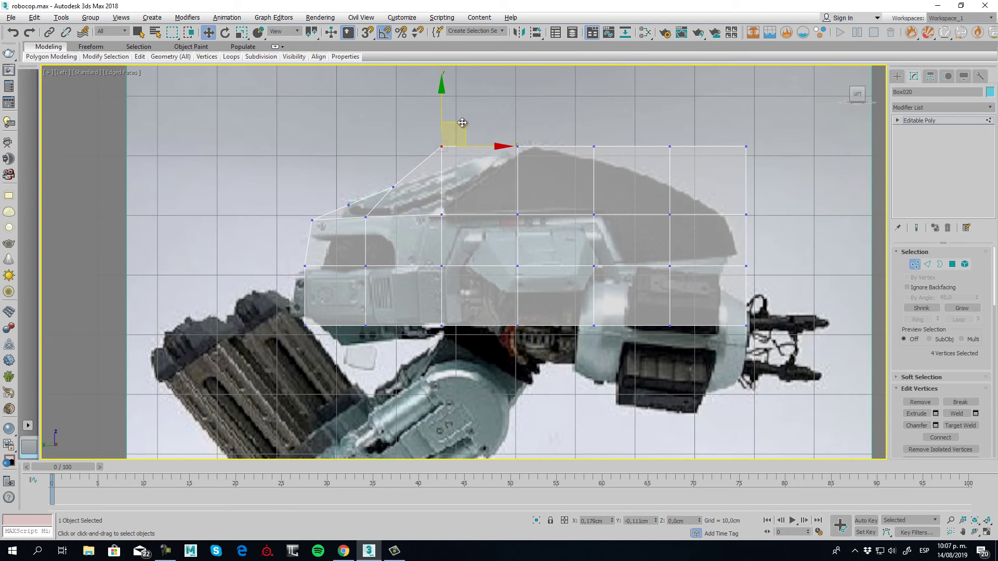
pyautogui.moveTo(462, 123); pyautogui.dragTo(468, 143)
# - Lower the rear top-row vertices onto the black shell's curve and pull the upper-middle row's rear vertex in to its outline
pyautogui.click(594, 147)
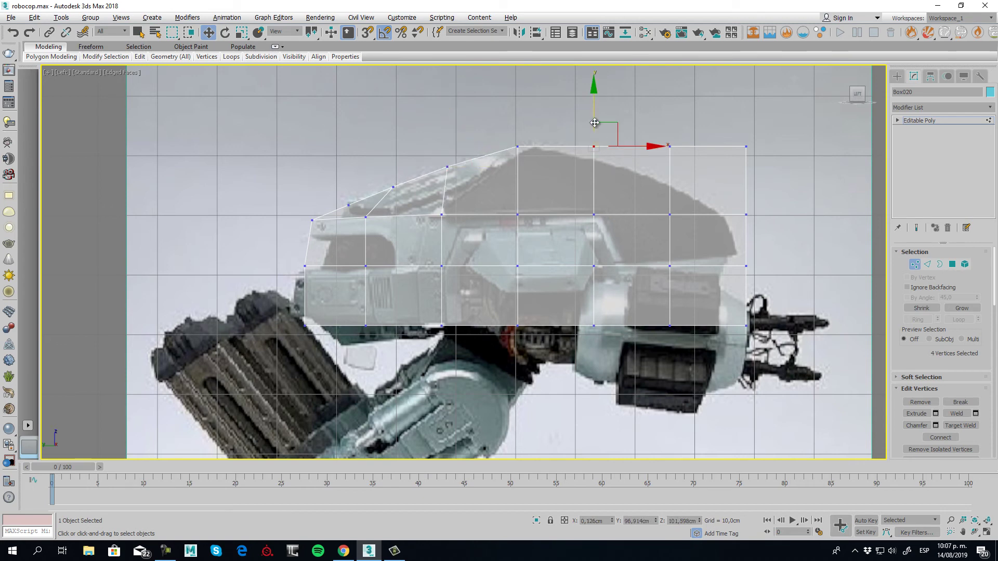
pyautogui.moveTo(594, 147); pyautogui.dragTo(676, 164)
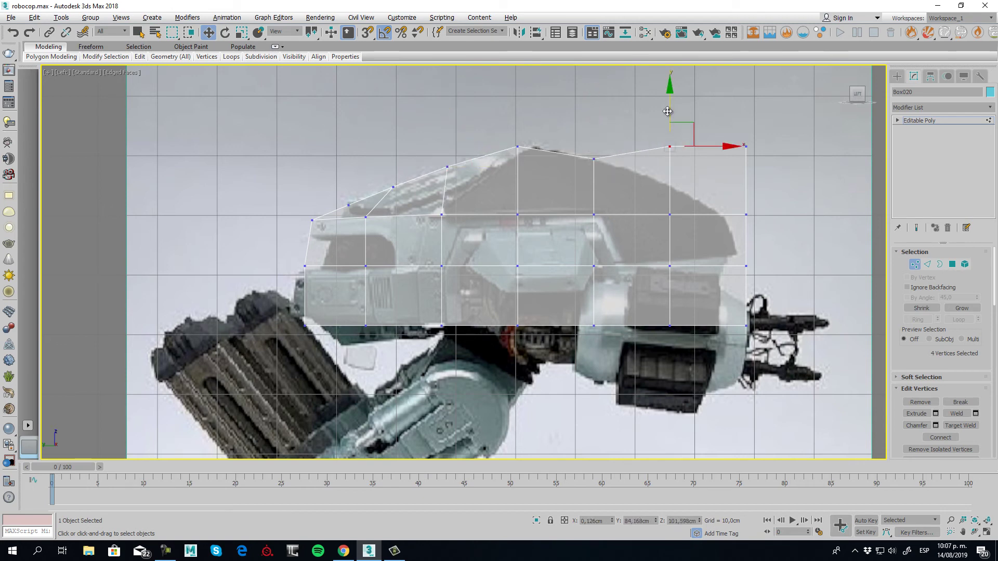
pyautogui.moveTo(671, 108); pyautogui.dragTo(676, 148)
pyautogui.moveTo(731, 130); pyautogui.dragTo(768, 169)
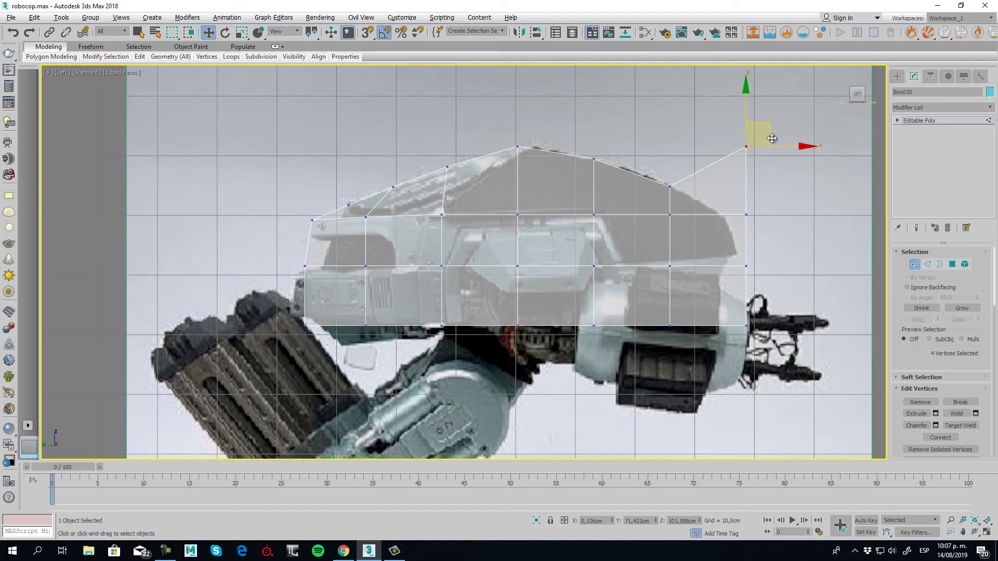
pyautogui.moveTo(771, 135); pyautogui.dragTo(764, 229)
pyautogui.moveTo(771, 192); pyautogui.dragTo(757, 199)
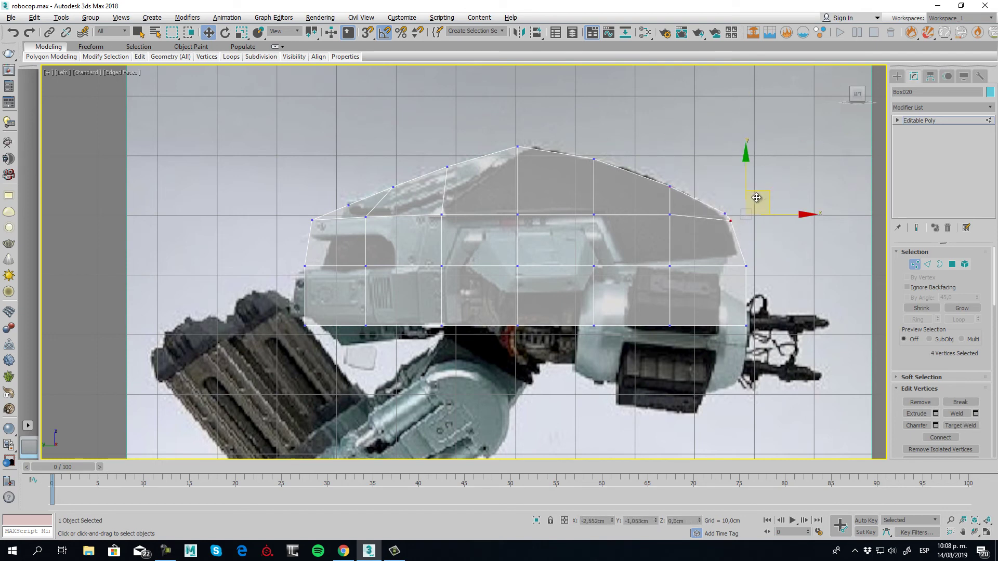
# - Move the lower-middle row's rear vertex to the shell's back tip and raise the neighbouring vertex slightly to follow its lower edge
pyautogui.click(746, 266)
pyautogui.moveTo(773, 255); pyautogui.dragTo(763, 241)
pyautogui.moveTo(650, 257); pyautogui.dragTo(682, 276)
pyautogui.click(666, 228)
pyautogui.moveTo(666, 228); pyautogui.dragTo(695, 281)
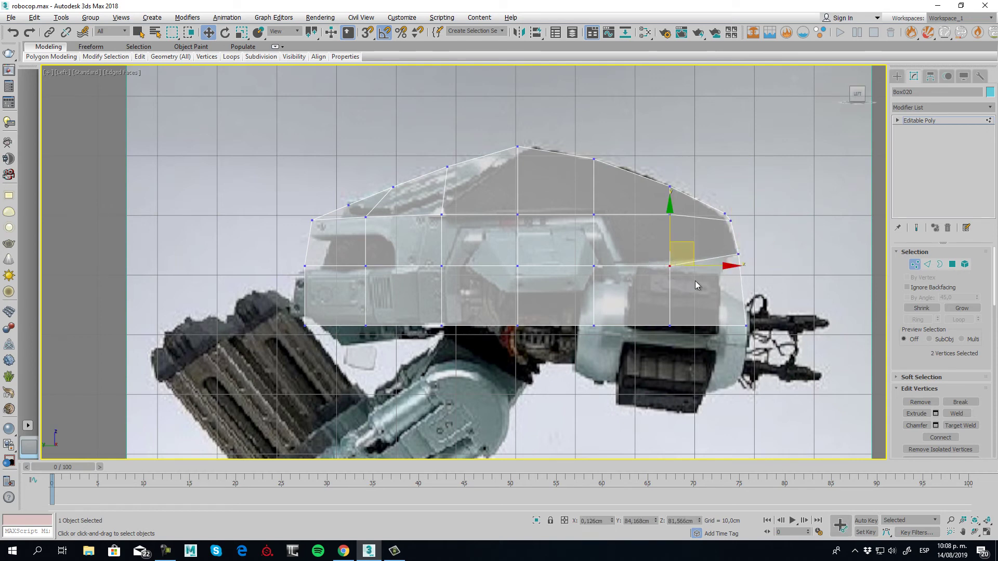
pyautogui.moveTo(670, 234); pyautogui.dragTo(670, 231)
# - Move the three rearmost bottom vertices up and forward to taper the underside at the back of the head
pyautogui.moveTo(732, 304)
pyautogui.mouseDown()
pyautogui.moveTo(765, 350)
pyautogui.moveTo(757, 303)
pyautogui.moveTo(719, 289)
pyautogui.mouseUp()
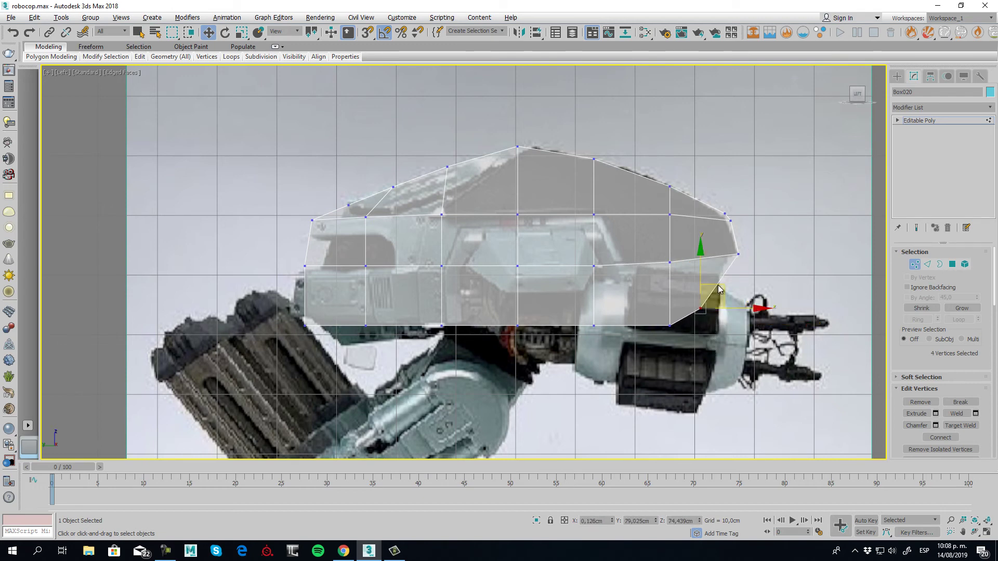
pyautogui.moveTo(678, 367); pyautogui.dragTo(678, 366)
pyautogui.moveTo(677, 305); pyautogui.dragTo(655, 294)
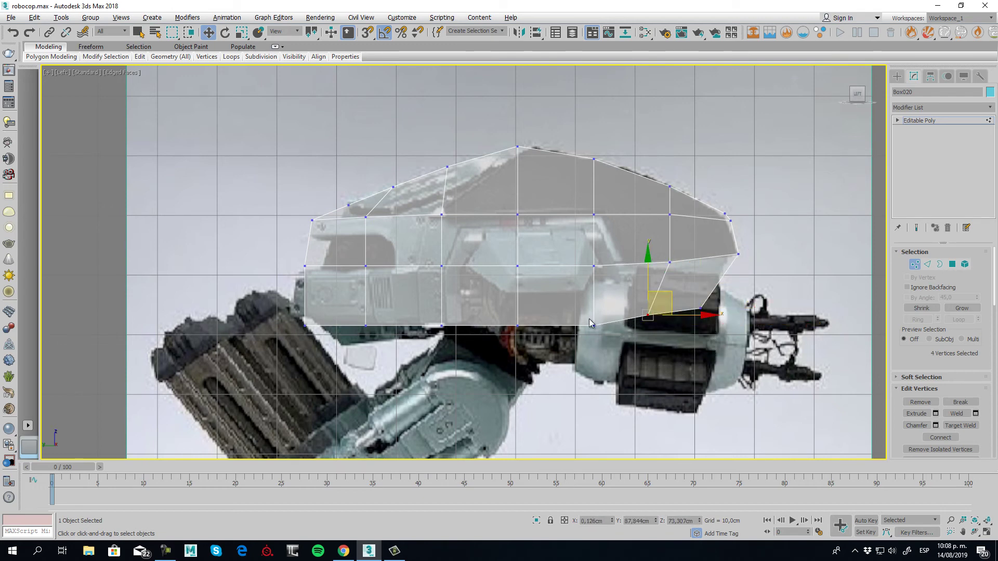
pyautogui.moveTo(589, 319); pyautogui.dragTo(609, 351)
pyautogui.moveTo(617, 300); pyautogui.dragTo(610, 294)
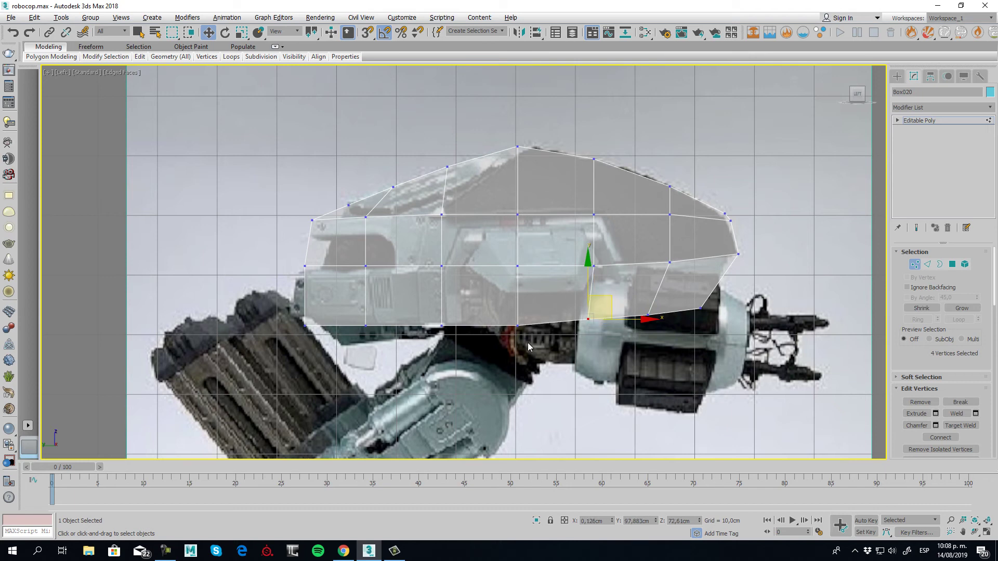
# - Lower the third bottom-row vertex and move the two end vertices opposite the guns down and inward to angle that end of the underside
pyautogui.moveTo(433, 315); pyautogui.dragTo(478, 352)
pyautogui.moveTo(440, 283); pyautogui.dragTo(439, 290)
pyautogui.moveTo(336, 310); pyautogui.dragTo(398, 343)
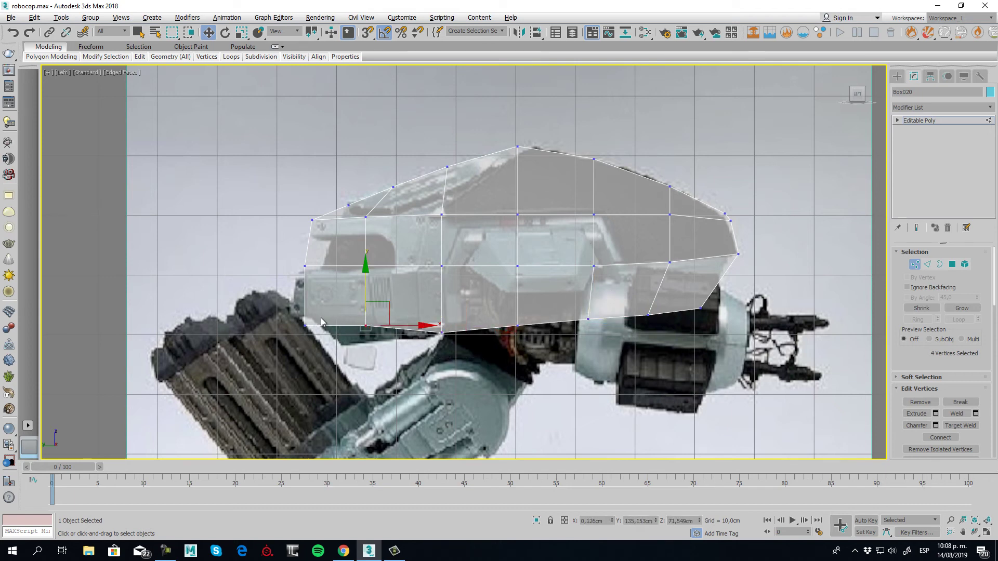
pyautogui.moveTo(370, 297); pyautogui.dragTo(459, 347)
pyautogui.click(305, 325)
pyautogui.click(364, 299)
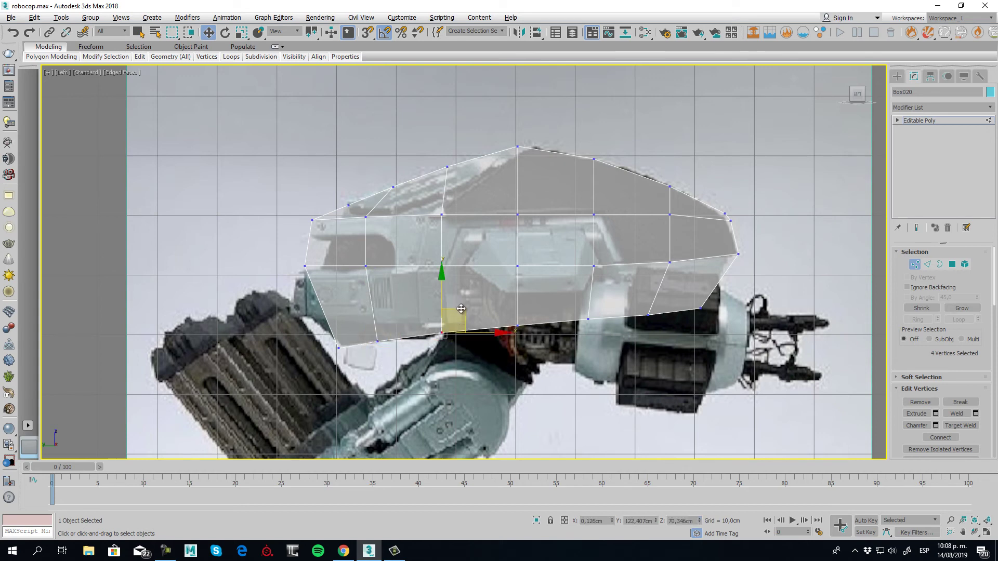
# - Lower the middle bottom-row vertices slightly so the head's lower edge forms an even slope between its two ends
pyautogui.moveTo(461, 309); pyautogui.dragTo(462, 313)
pyautogui.click(504, 303)
pyautogui.click(518, 326)
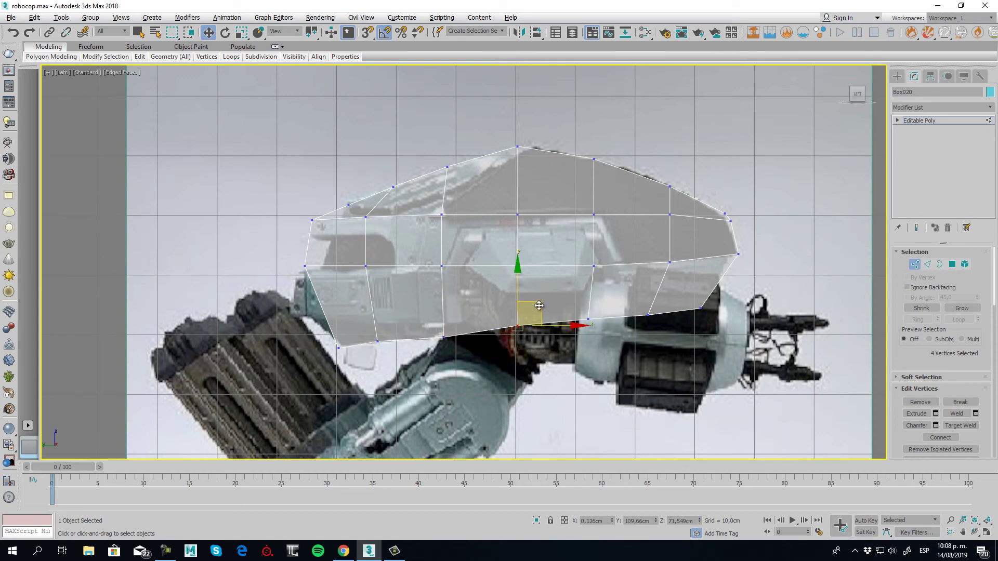
pyautogui.moveTo(539, 306); pyautogui.dragTo(612, 303)
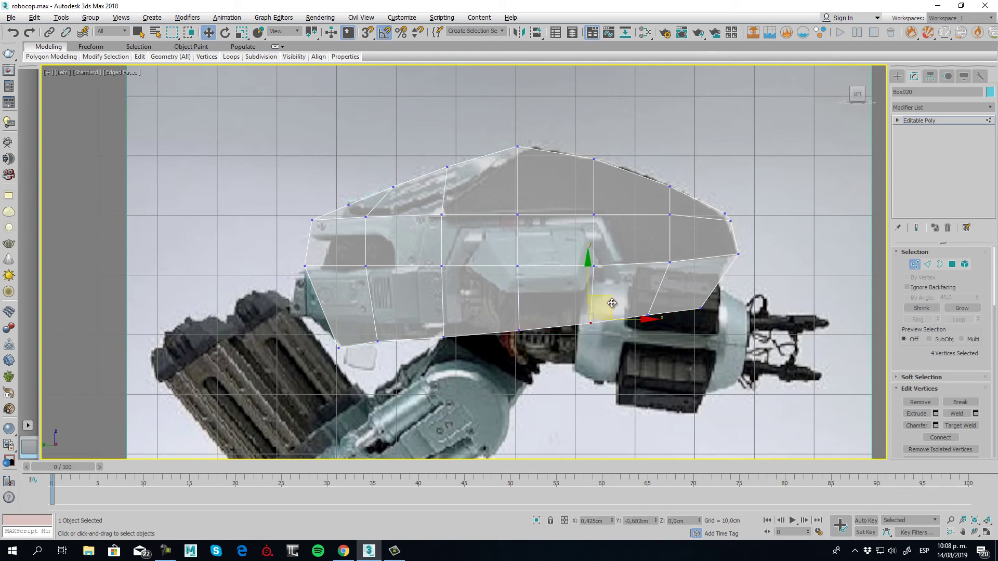
pyautogui.click(647, 316)
pyautogui.moveTo(672, 300); pyautogui.dragTo(673, 302)
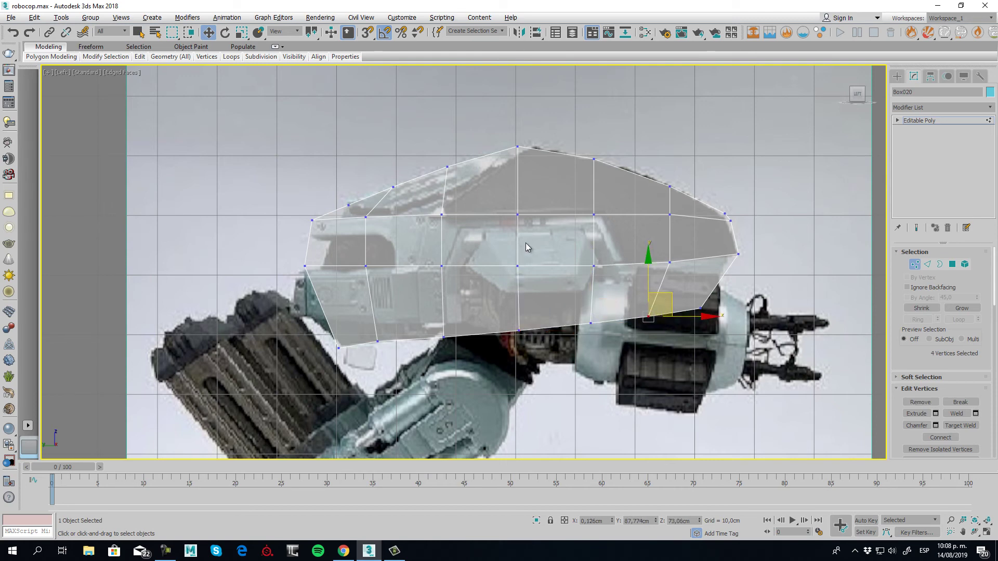
# - Apply an FFD 2x2x2 modifier to the half head and activate its control points
pyautogui.press('f')
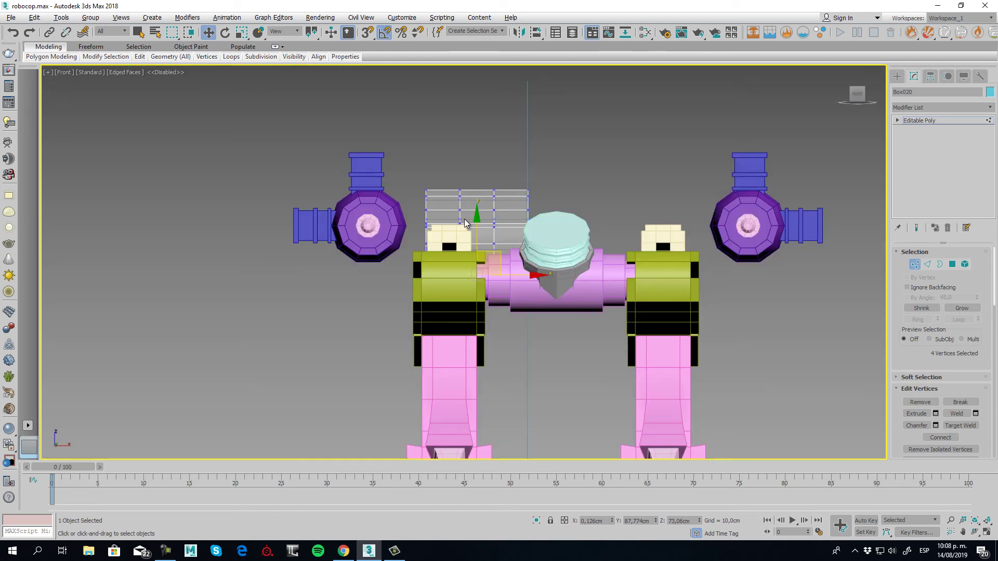
pyautogui.press('t')
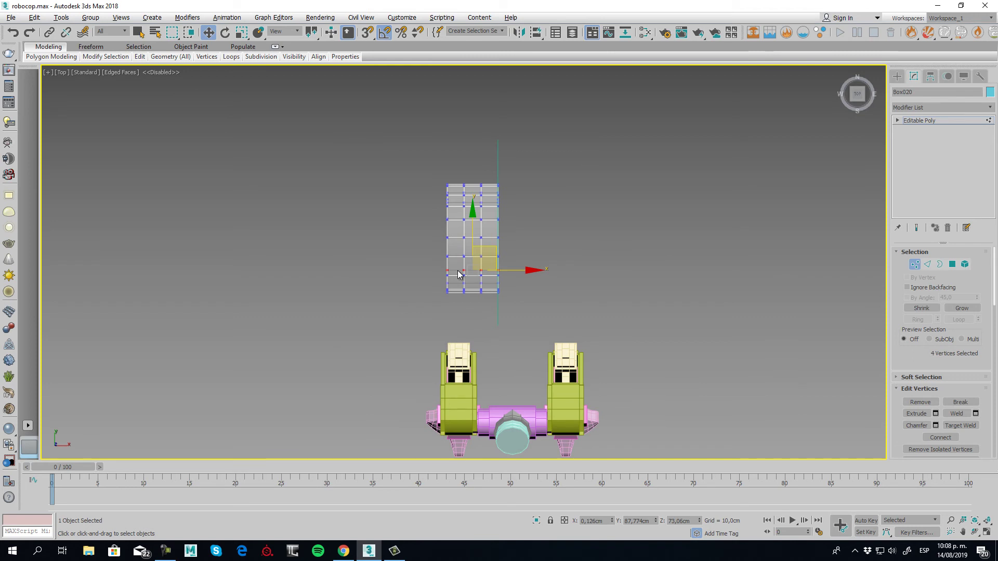
pyautogui.scroll(4, 463, 213)
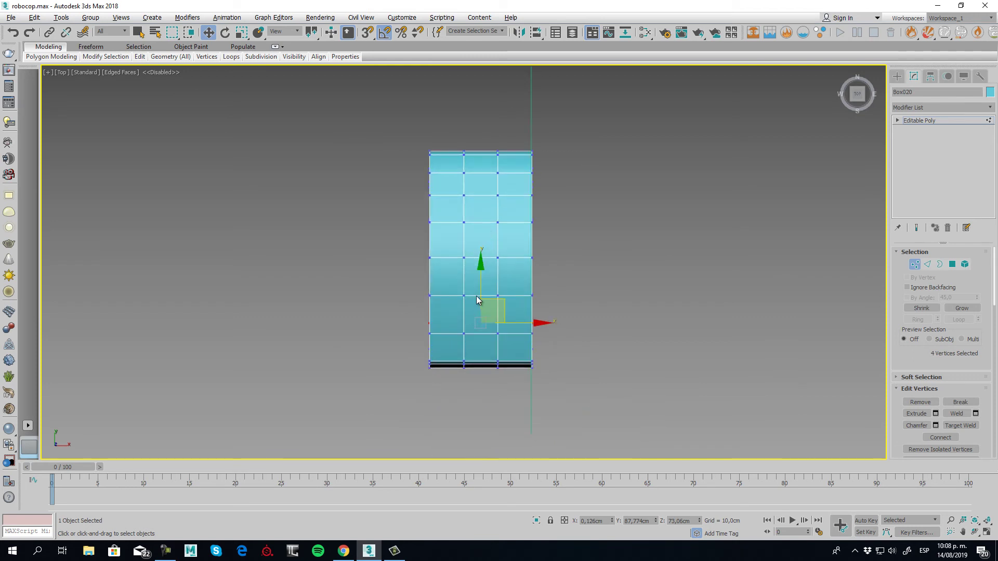
pyautogui.click(914, 264)
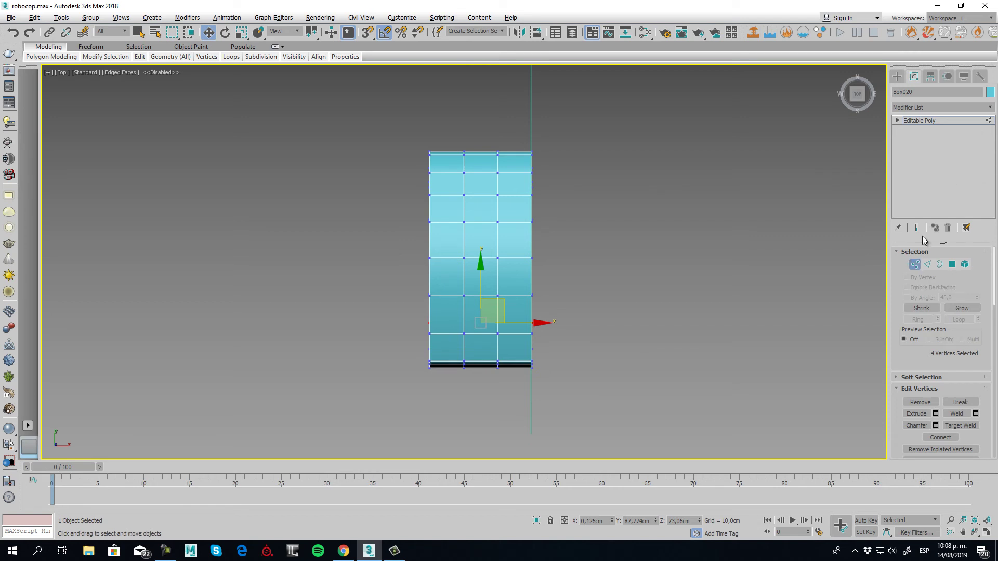
pyautogui.click(989, 109)
pyautogui.scroll(-5, 991, 212)
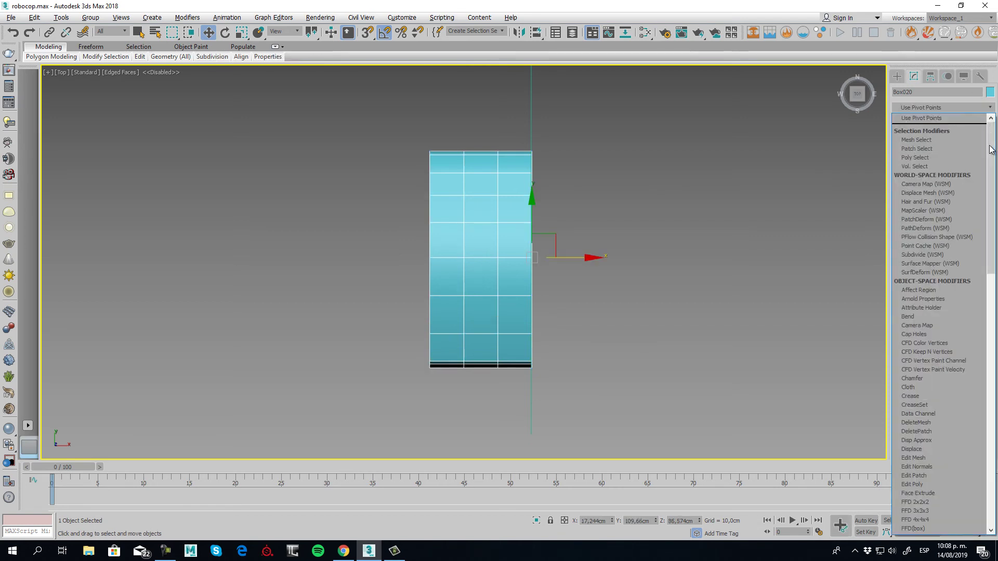
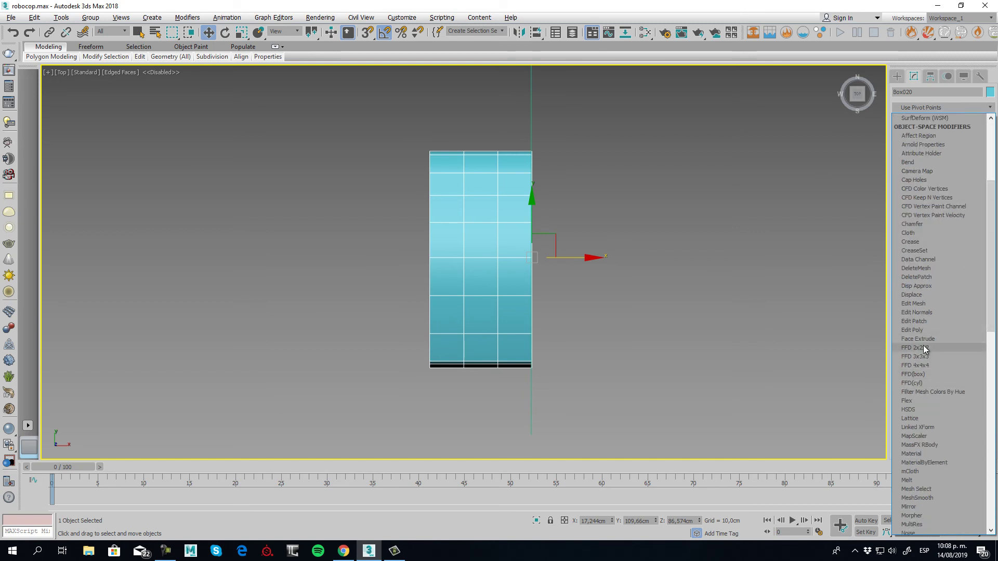
pyautogui.click(923, 347)
pyautogui.click(908, 120)
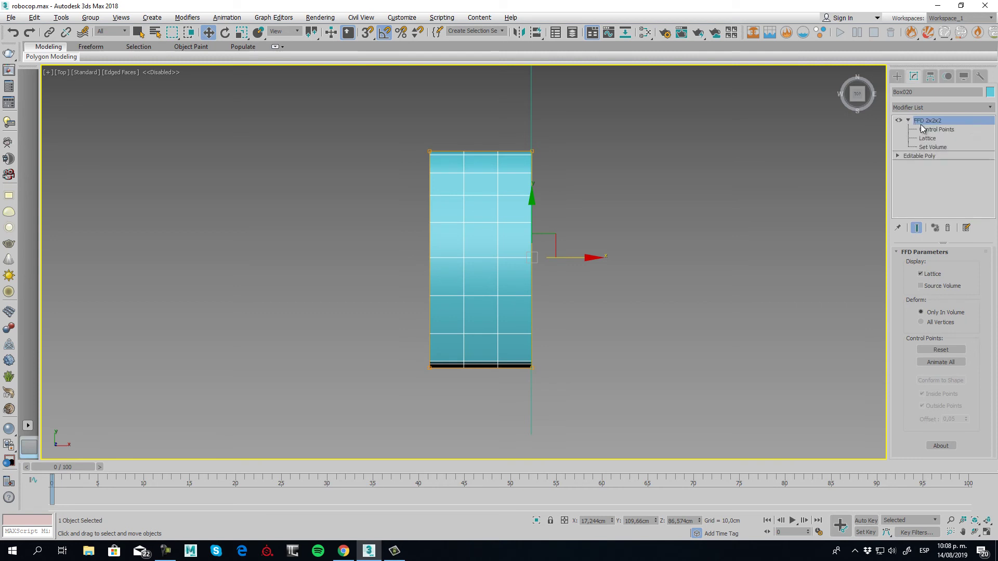
pyautogui.click(925, 129)
# - Try to taper the near end of the half head by moving its outer lattice control points toward the centre plane
pyautogui.click(429, 366)
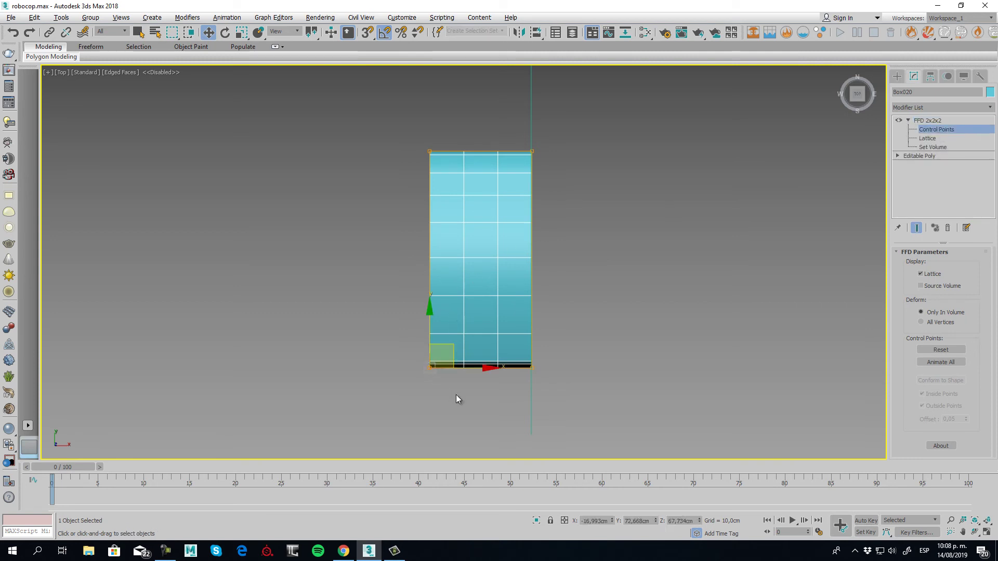
pyautogui.press('p')
pyautogui.keyDown('alt'); pyautogui.moveTo(457, 357); pyautogui.dragTo(432, 283, button='middle'); pyautogui.keyUp('alt')
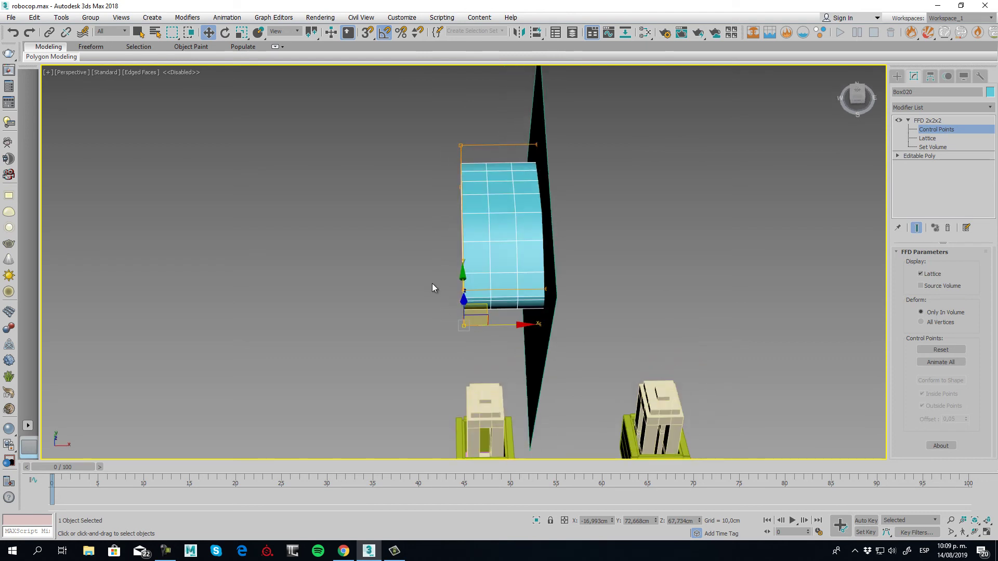
pyautogui.moveTo(496, 355); pyautogui.dragTo(496, 355)
pyautogui.moveTo(494, 307); pyautogui.dragTo(525, 309)
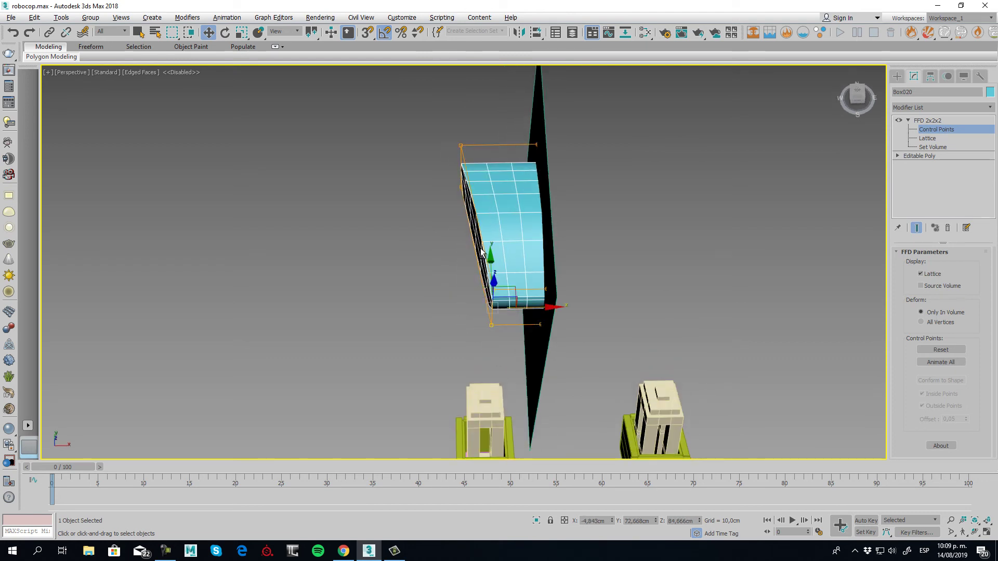
pyautogui.keyDown('alt'); pyautogui.moveTo(453, 96); pyautogui.dragTo(451, 206, button='middle'); pyautogui.keyUp('alt')
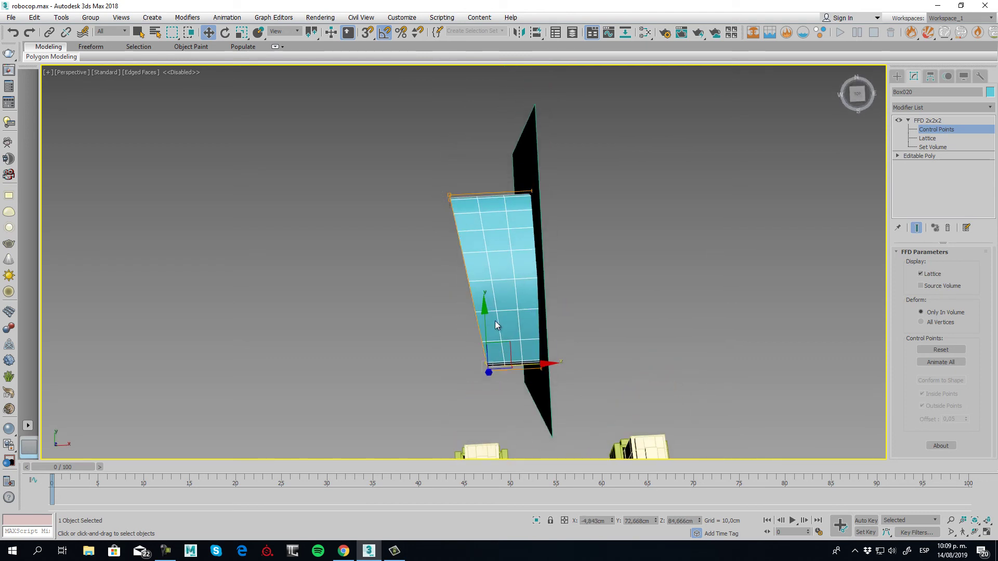
pyautogui.hotkey('ctrl', 'z')
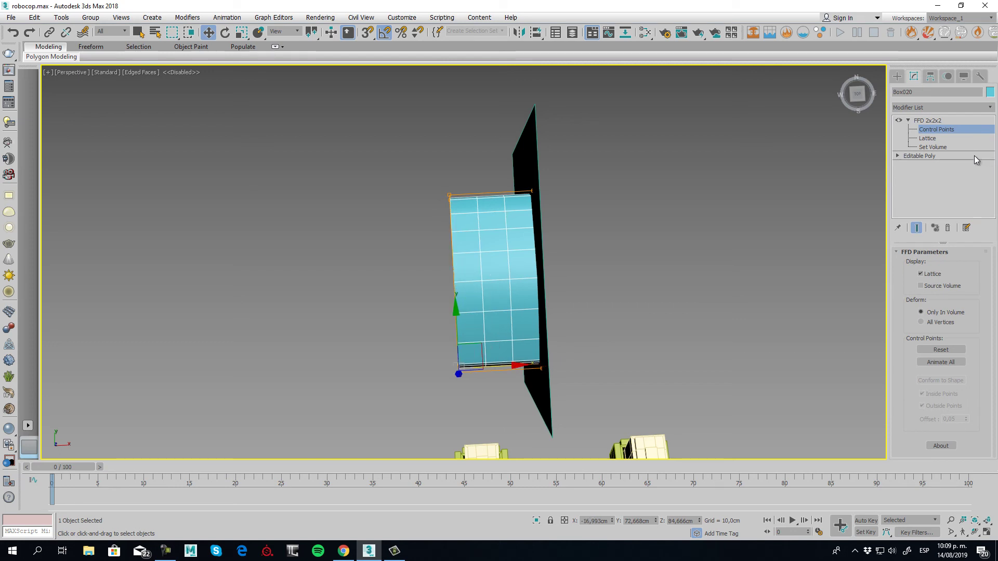
# - Replace the FFD 2x2x2 modifier with FFD 3x3x3 and activate its control points
pyautogui.click(929, 121)
pyautogui.click(949, 228)
pyautogui.click(954, 108)
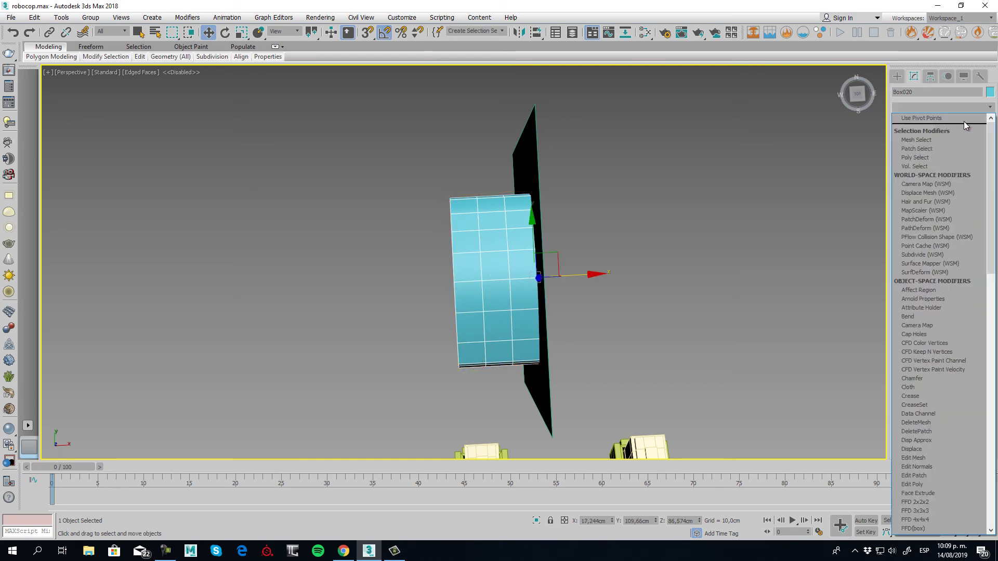
pyautogui.scroll(-5, 966, 287)
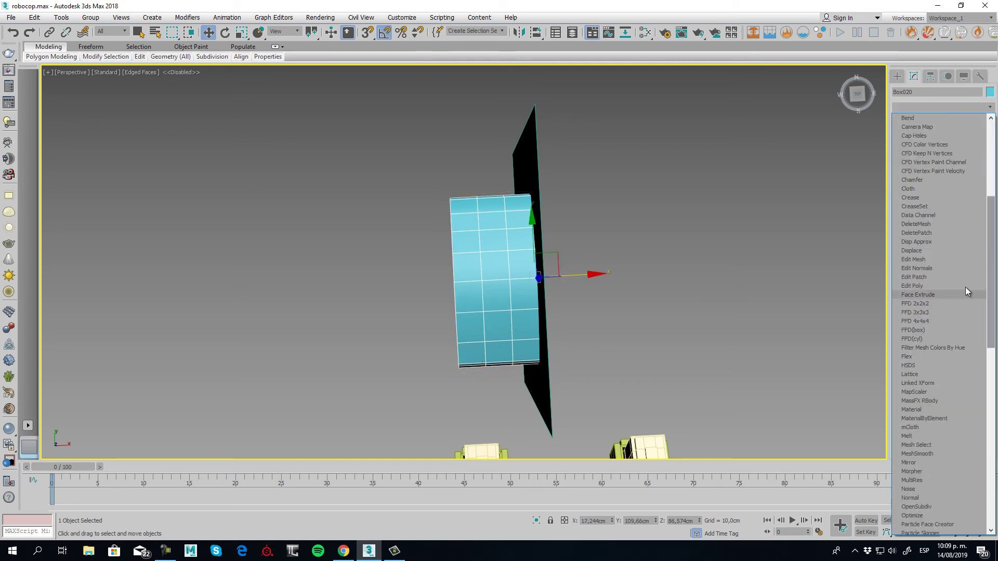
pyautogui.click(925, 312)
pyautogui.click(934, 129)
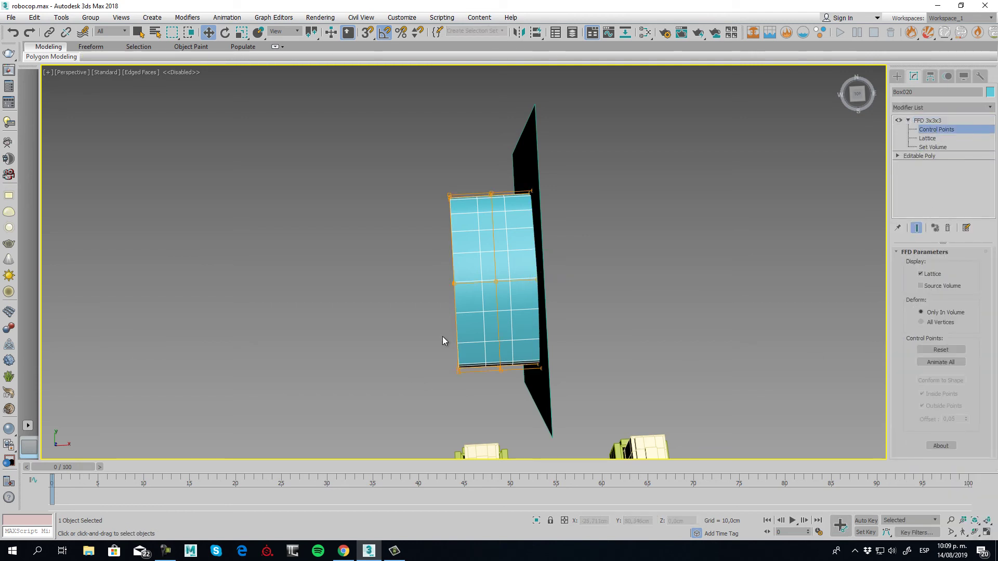
# - Move the near end's outer lattice points toward the centre plane and the middle outer points slightly outward
pyautogui.moveTo(511, 407); pyautogui.dragTo(510, 406)
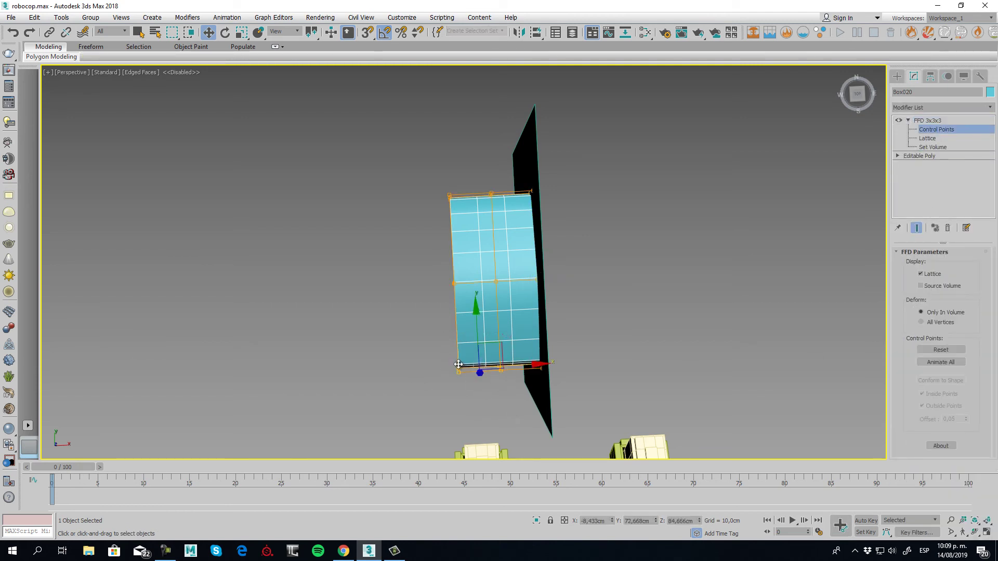
pyautogui.moveTo(407, 319); pyautogui.dragTo(525, 369)
pyautogui.click(453, 284)
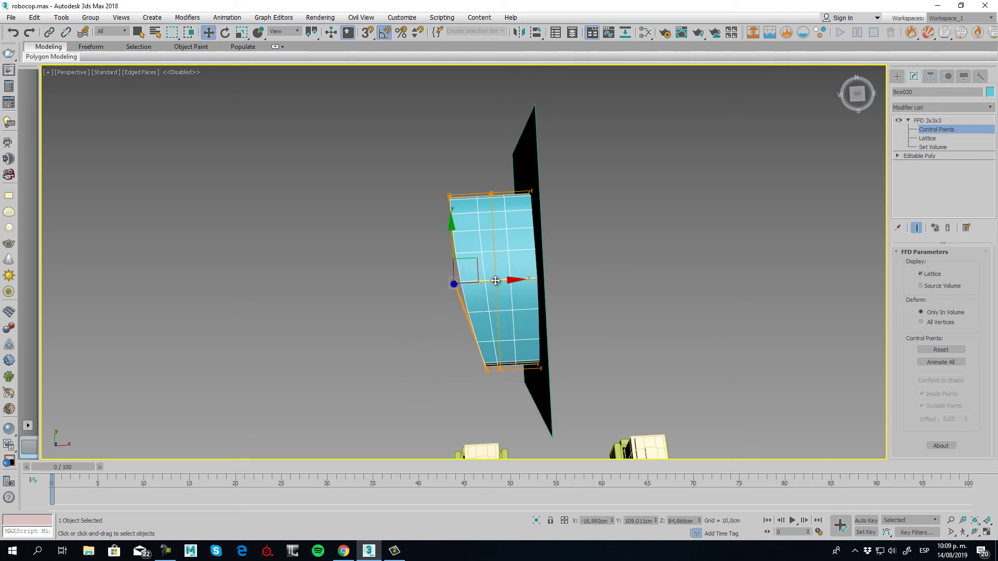
pyautogui.moveTo(495, 280)
pyautogui.mouseDown()
pyautogui.moveTo(507, 282)
pyautogui.moveTo(491, 283)
pyautogui.mouseUp()
# - Move the far end's outer lattice points toward the centre plane and push both ends' inner points out lengthwise to round the head
pyautogui.moveTo(423, 175); pyautogui.dragTo(509, 201)
pyautogui.moveTo(484, 169); pyautogui.dragTo(523, 225)
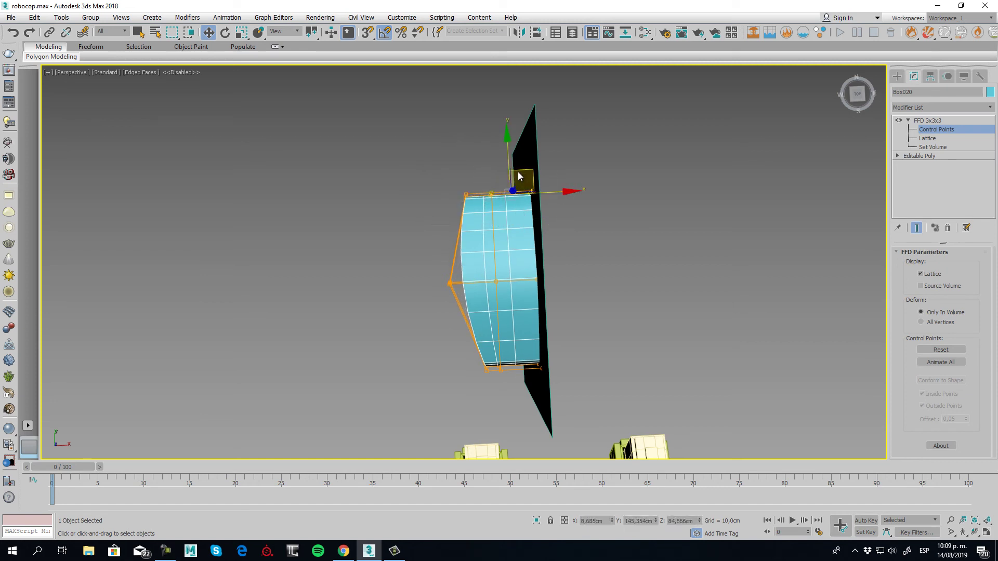
pyautogui.moveTo(511, 157); pyautogui.dragTo(510, 138)
pyautogui.moveTo(493, 341); pyautogui.dragTo(545, 362)
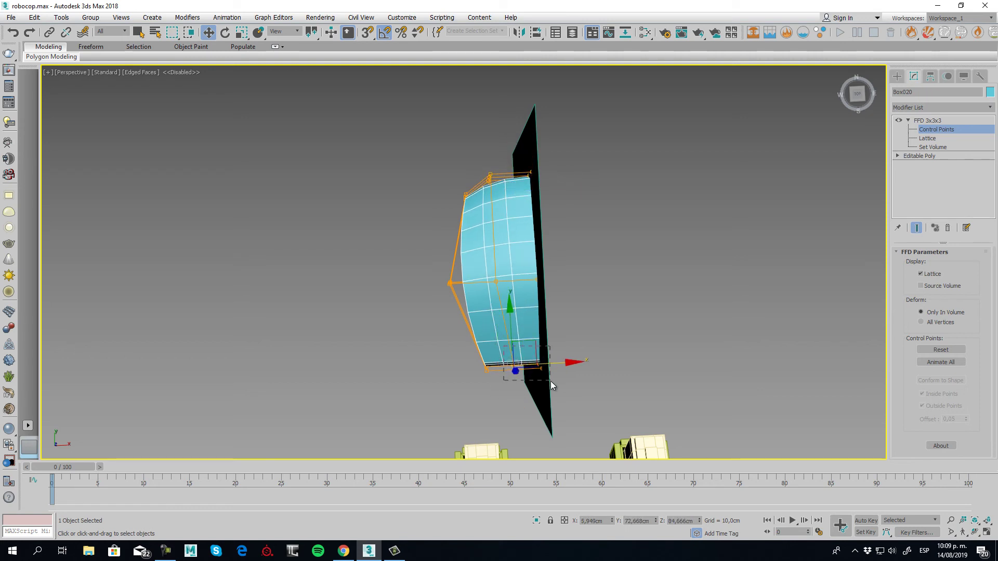
pyautogui.moveTo(532, 329); pyautogui.dragTo(534, 346)
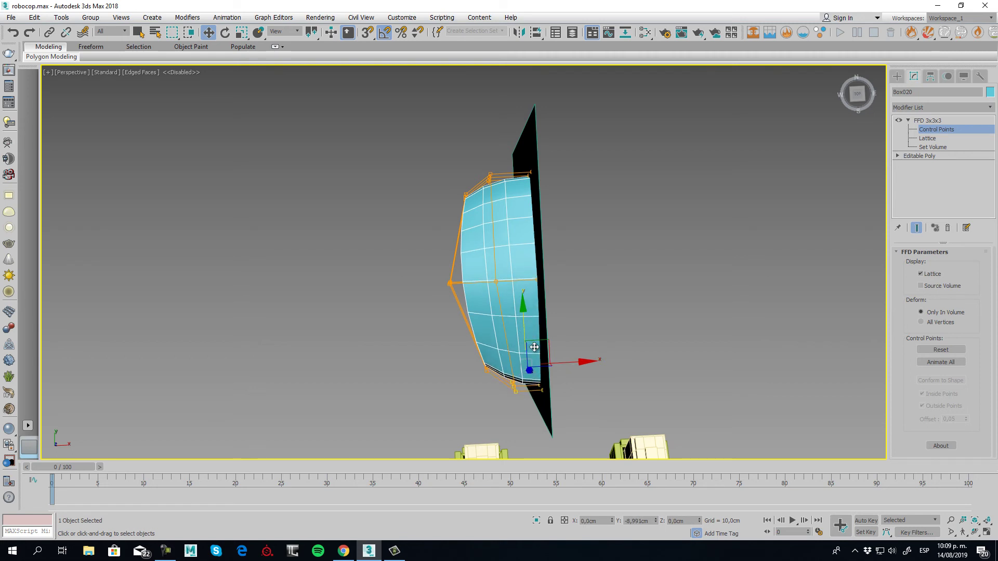
# - Bulge the middle outer lattice points further outward and convert the half head to an Editable Poly
pyautogui.moveTo(463, 289)
pyautogui.mouseDown()
pyautogui.moveTo(481, 305)
pyautogui.moveTo(472, 285)
pyautogui.mouseUp()
pyautogui.rightClick(513, 242)
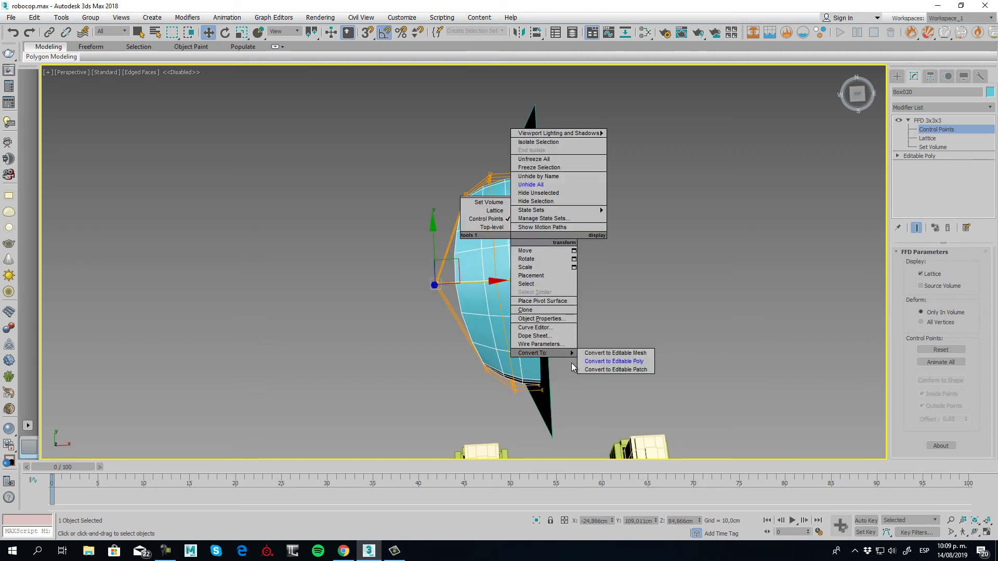
pyautogui.click(616, 359)
# - Move the eight vertices along the upper outer edge of the half head toward the centre plane to slope the side inward
pyautogui.scroll(5, 555, 335)
pyautogui.moveTo(488, 352); pyautogui.dragTo(568, 287, button='middle')
pyautogui.moveTo(625, 258); pyautogui.dragTo(565, 313, button='middle')
pyautogui.click(916, 265)
pyautogui.click(554, 307)
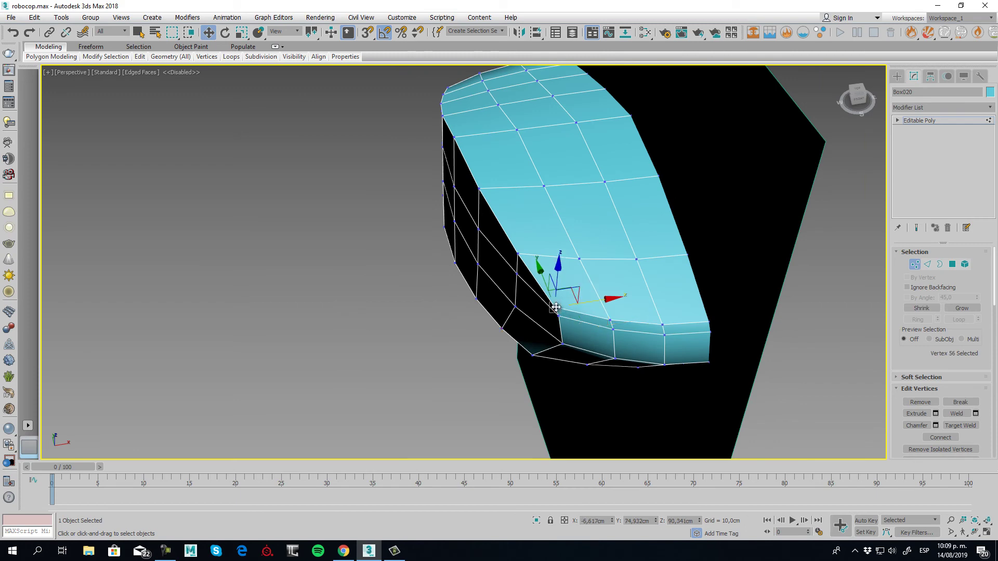
pyautogui.keyDown('ctrl'); pyautogui.click(517, 253); pyautogui.keyUp('ctrl')
pyautogui.keyDown('ctrl'); pyautogui.click(479, 189); pyautogui.keyUp('ctrl')
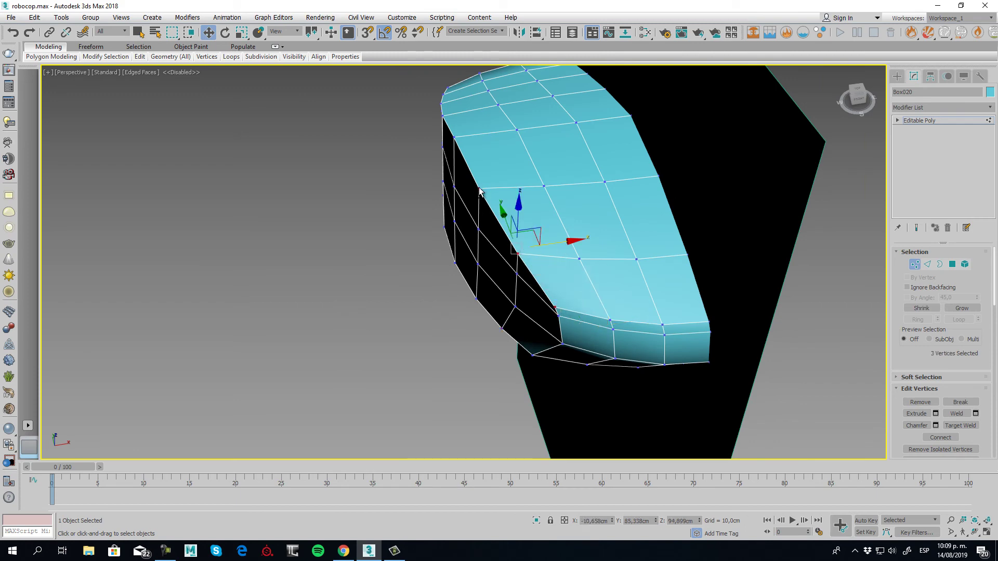
pyautogui.keyDown('ctrl'); pyautogui.click(453, 138); pyautogui.keyUp('ctrl')
pyautogui.keyDown('alt'); pyautogui.moveTo(483, 182); pyautogui.dragTo(449, 225, button='middle'); pyautogui.keyUp('alt')
pyautogui.keyDown('ctrl'); pyautogui.click(468, 221); pyautogui.keyUp('ctrl')
pyautogui.keyDown('ctrl'); pyautogui.click(421, 213); pyautogui.keyUp('ctrl')
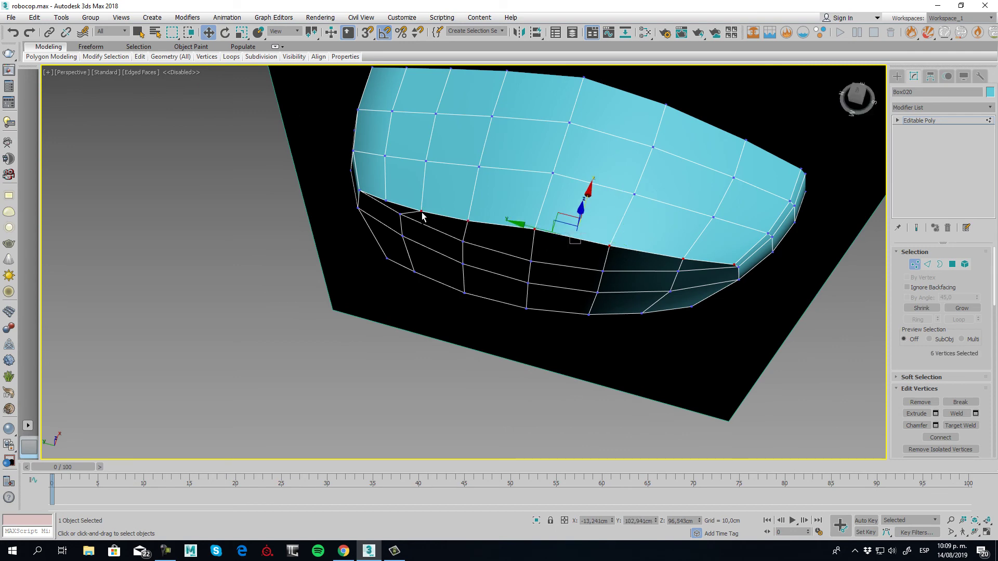
pyautogui.keyDown('ctrl'); pyautogui.click(385, 198); pyautogui.keyUp('ctrl')
pyautogui.keyDown('ctrl'); pyautogui.click(358, 192); pyautogui.keyUp('ctrl')
pyautogui.keyDown('alt'); pyautogui.moveTo(374, 196); pyautogui.dragTo(437, 208, button='middle'); pyautogui.keyUp('alt')
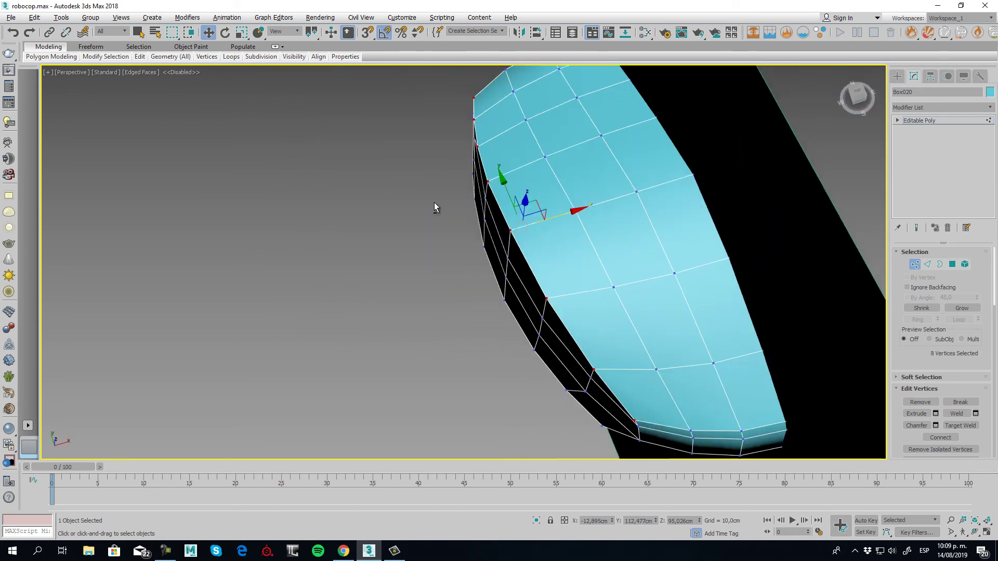
pyautogui.moveTo(558, 217); pyautogui.dragTo(587, 209)
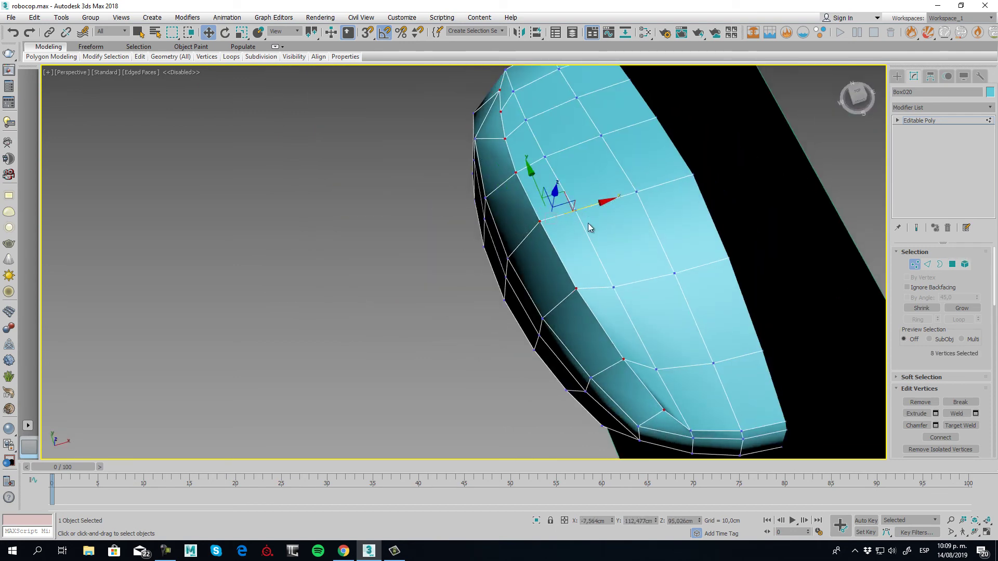
# - Move the two outer corner vertices at the head's far end toward the centre plane
pyautogui.keyDown('alt'); pyautogui.moveTo(589, 229); pyautogui.dragTo(496, 248, button='middle'); pyautogui.keyUp('alt')
pyautogui.click(554, 297)
pyautogui.moveTo(532, 295); pyautogui.dragTo(586, 277)
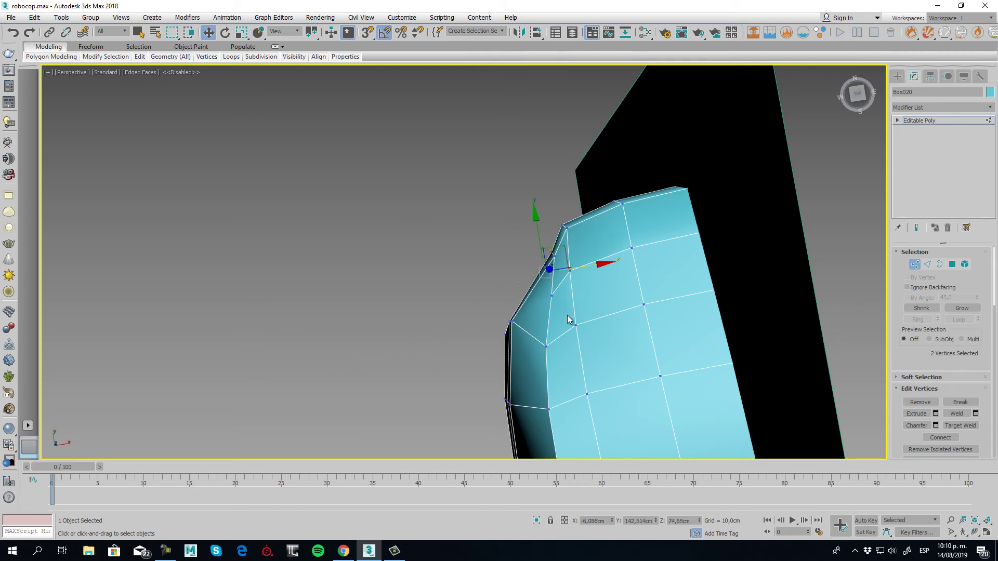
# - Inset the four polygons beside the centre plane on the half head's front end as one group
pyautogui.scroll(-5, 480, 245)
pyautogui.moveTo(566, 316); pyautogui.dragTo(506, 186, button='middle')
pyautogui.press('z')
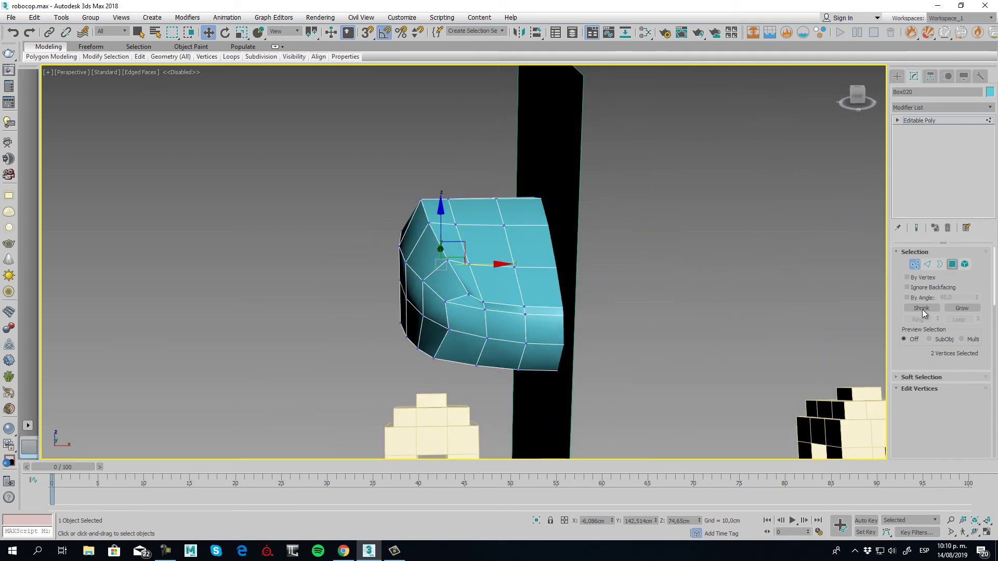
pyautogui.click(953, 264)
pyautogui.click(508, 325)
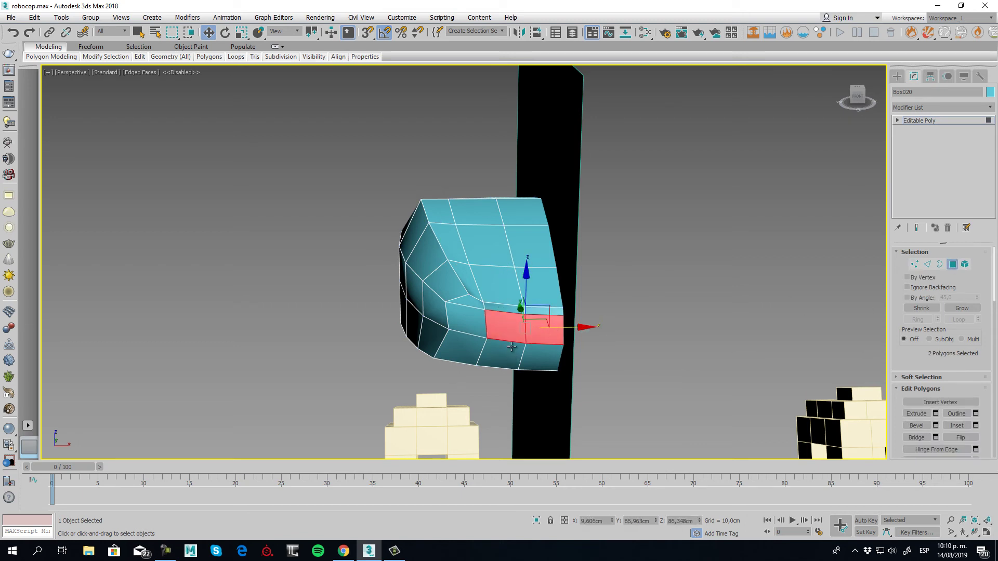
pyautogui.keyDown('ctrl'); pyautogui.click(503, 306); pyautogui.keyUp('ctrl')
pyautogui.keyDown('ctrl'); pyautogui.click(540, 292); pyautogui.keyUp('ctrl')
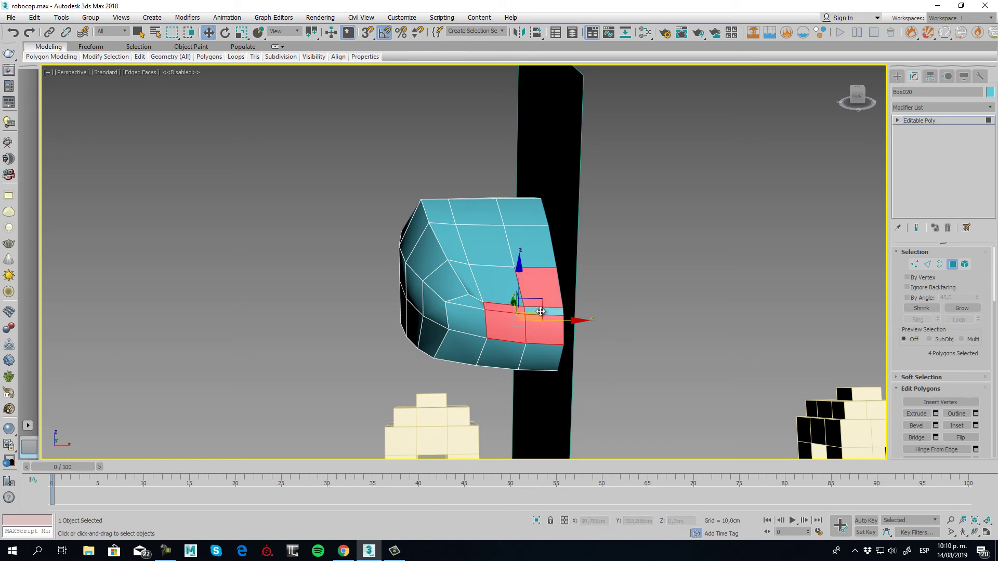
pyautogui.keyDown('ctrl'); pyautogui.click(541, 310); pyautogui.keyUp('ctrl')
pyautogui.keyDown('alt'); pyautogui.click(539, 291); pyautogui.keyUp('alt')
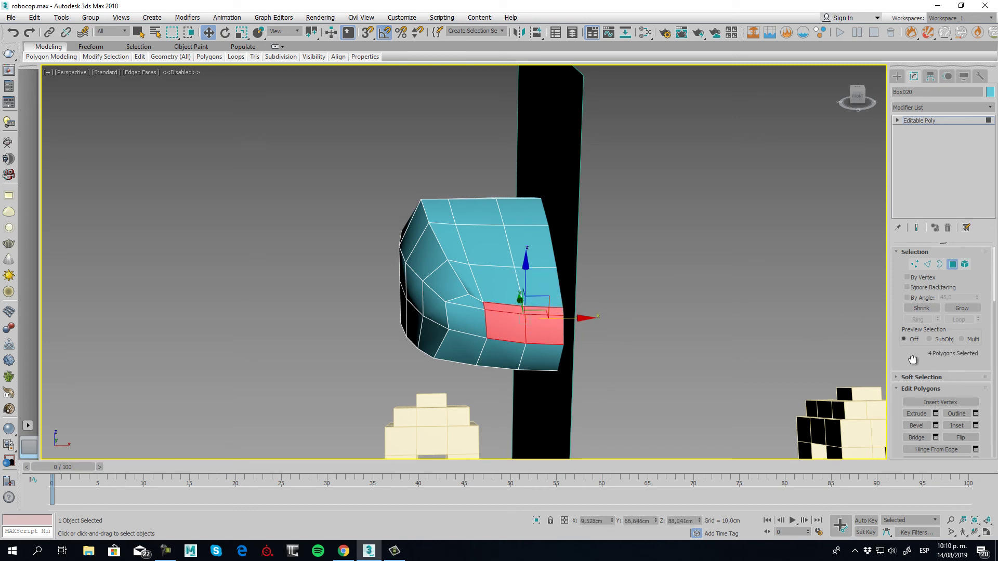
pyautogui.scroll(-3, 934, 345)
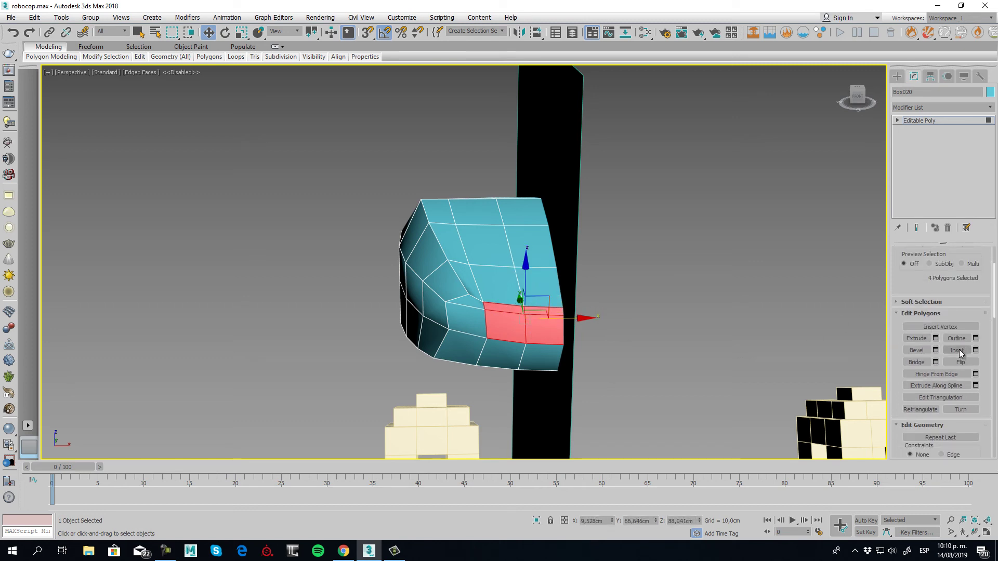
pyautogui.click(957, 350)
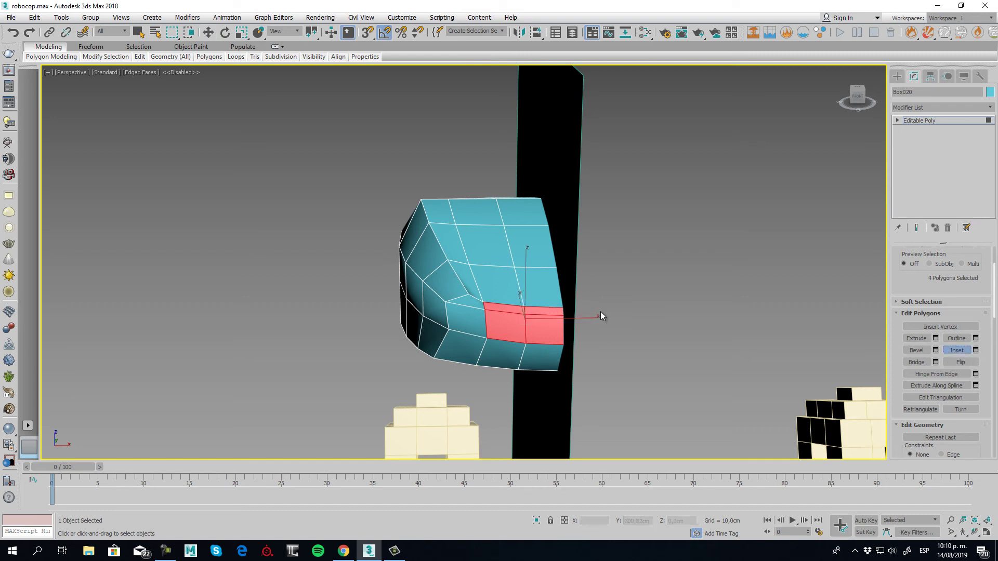
pyautogui.moveTo(506, 314); pyautogui.dragTo(509, 316)
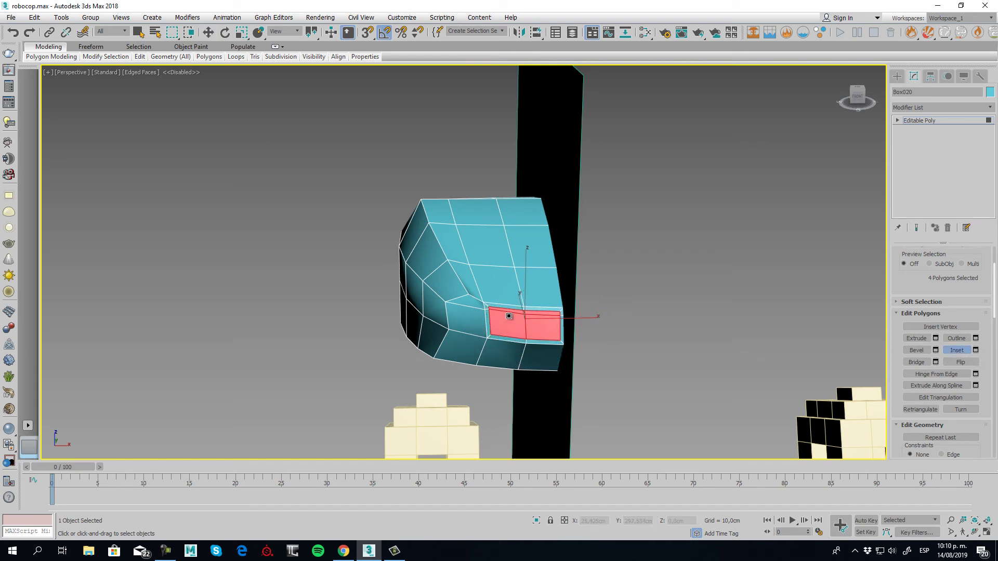
# - Delete the two narrow inset border polygons that lie against the centre plane
pyautogui.scroll(5, 535, 327)
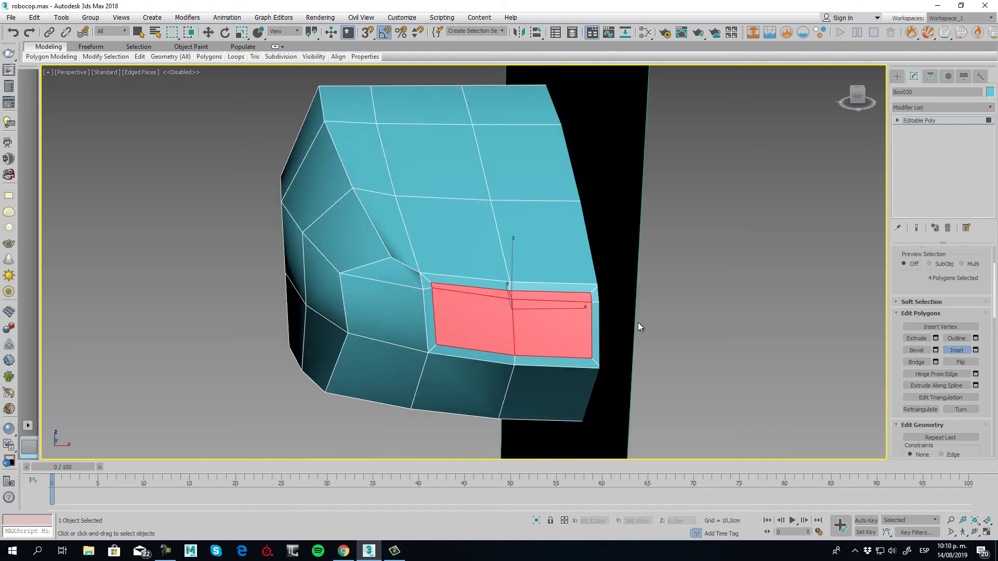
pyautogui.click(597, 297)
pyautogui.keyDown('ctrl'); pyautogui.click(596, 319); pyautogui.keyUp('ctrl')
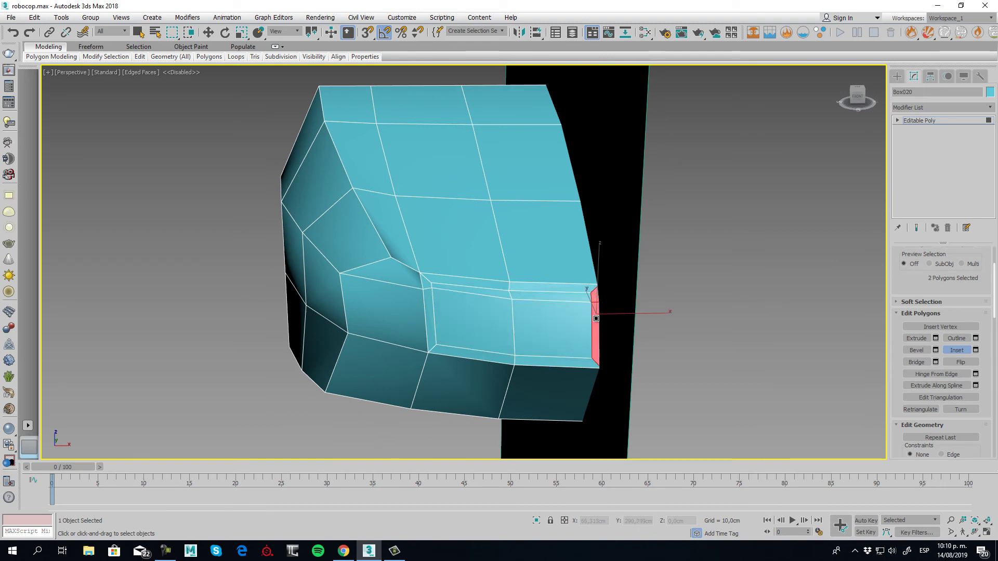
pyautogui.press('Delete')
# - Select the four open edges of the notch that the deleted border polygons left beside the centre plane
pyautogui.click(898, 120)
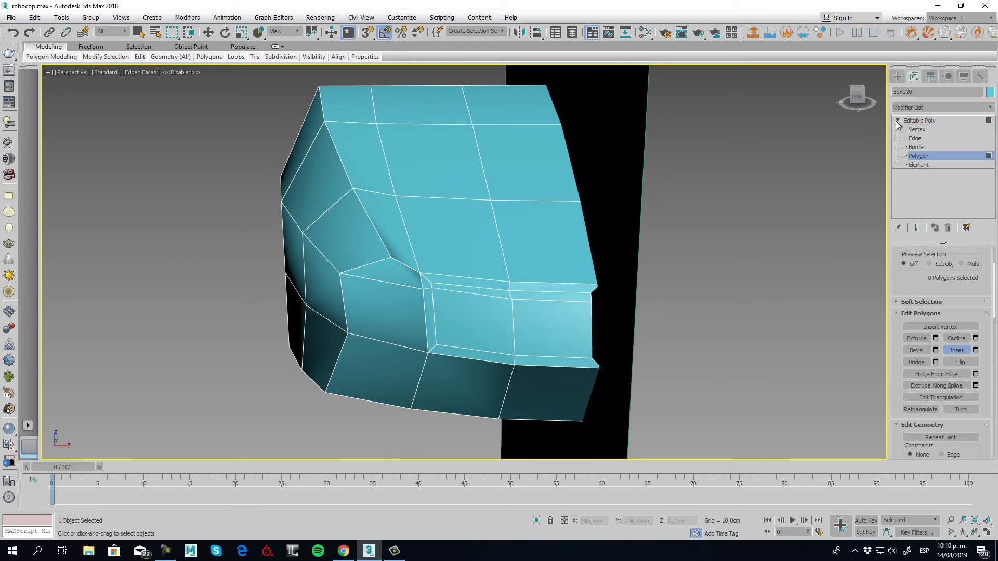
pyautogui.click(915, 138)
pyautogui.click(592, 313)
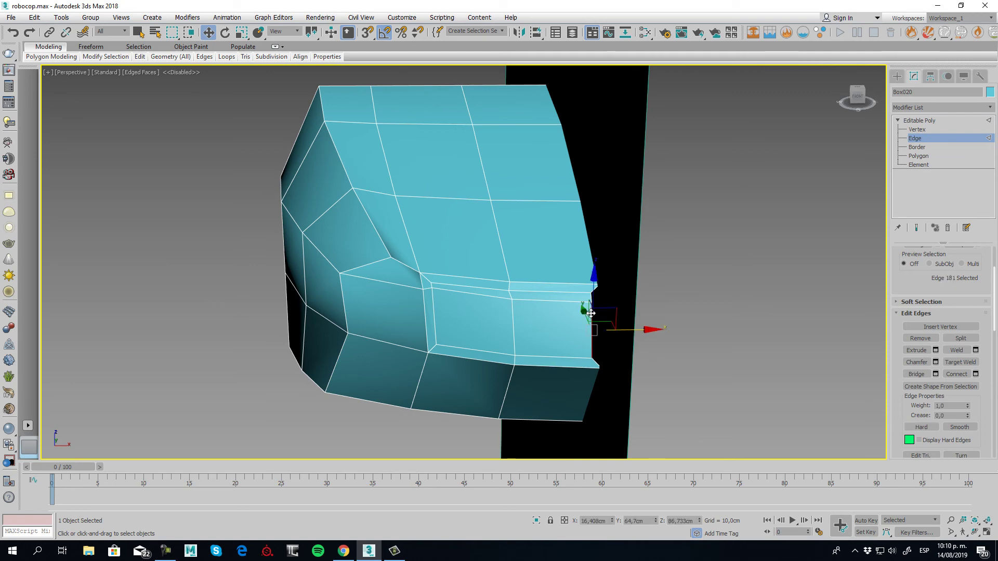
pyautogui.scroll(5, 589, 310)
pyautogui.keyDown('ctrl'); pyautogui.click(598, 266); pyautogui.keyUp('ctrl')
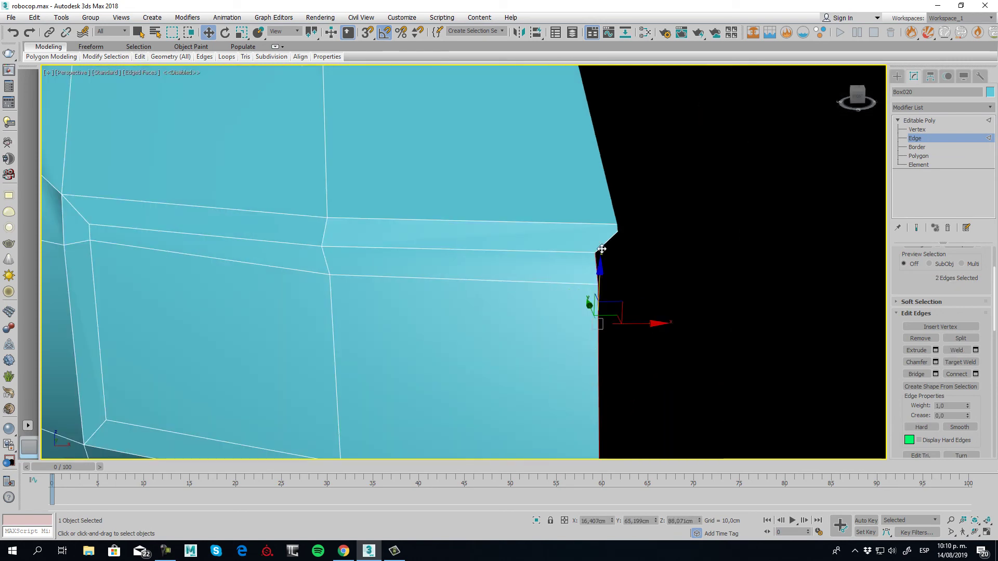
pyautogui.keyDown('ctrl'); pyautogui.click(604, 246); pyautogui.keyUp('ctrl')
pyautogui.scroll(-5, 600, 361)
pyautogui.moveTo(599, 361); pyautogui.dragTo(611, 283, button='middle')
pyautogui.keyDown('ctrl'); pyautogui.click(576, 255); pyautogui.keyUp('ctrl')
# - Try to flatten the four selected notch edges by scaling them along X, and undo the scaling
pyautogui.click(242, 33)
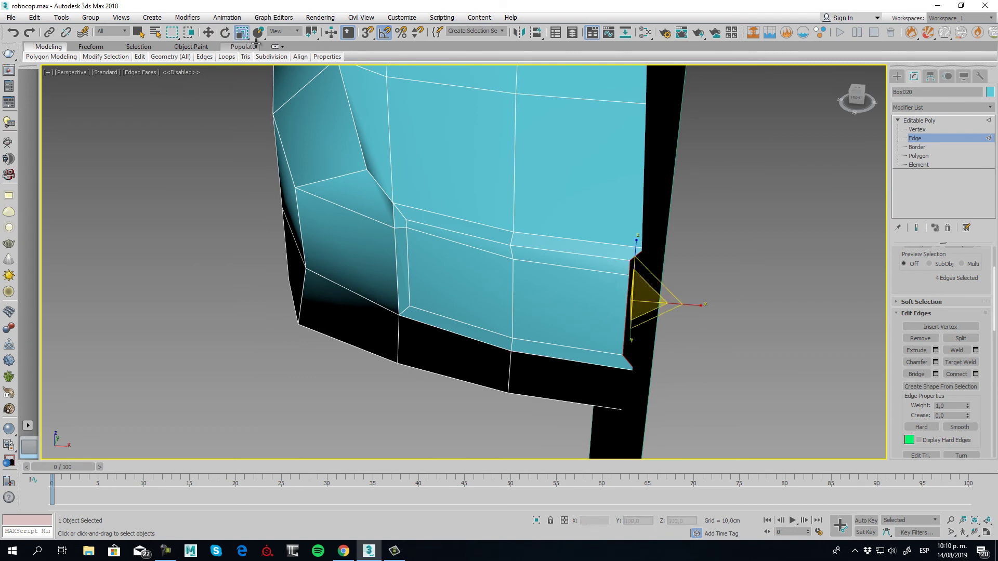
pyautogui.keyDown('alt'); pyautogui.moveTo(552, 263); pyautogui.dragTo(557, 232, button='middle'); pyautogui.keyUp('alt')
pyautogui.moveTo(698, 299); pyautogui.dragTo(395, 276)
pyautogui.keyDown('alt'); pyautogui.moveTo(633, 309); pyautogui.dragTo(650, 358, button='middle'); pyautogui.keyUp('alt')
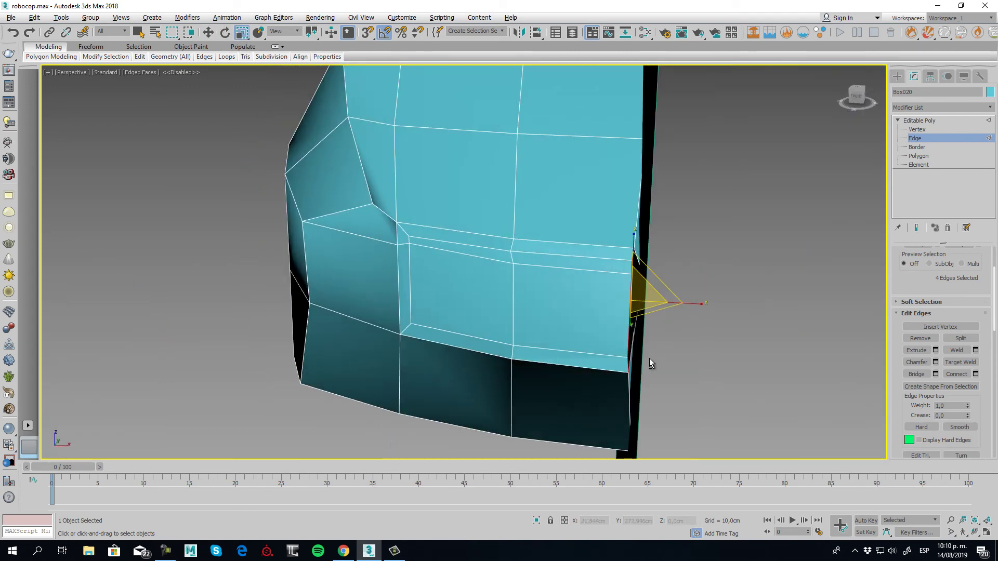
pyautogui.hotkey('ctrl', 'z')
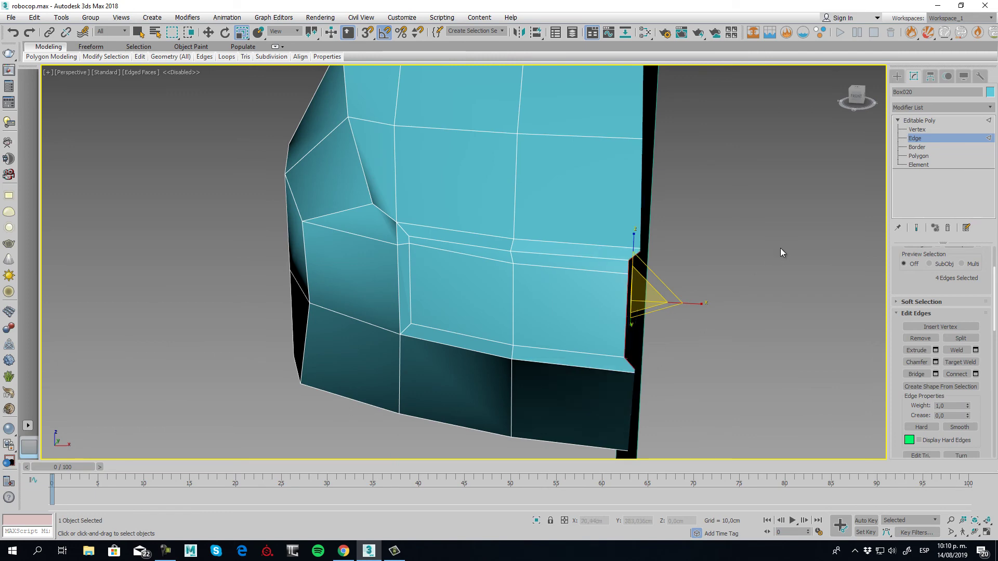
# - Leave edge editing and hide every object except the half head
pyautogui.click(919, 120)
pyautogui.keyDown('alt'); pyautogui.moveTo(520, 291); pyautogui.dragTo(559, 294, button='middle'); pyautogui.keyUp('alt')
pyautogui.rightClick(486, 203)
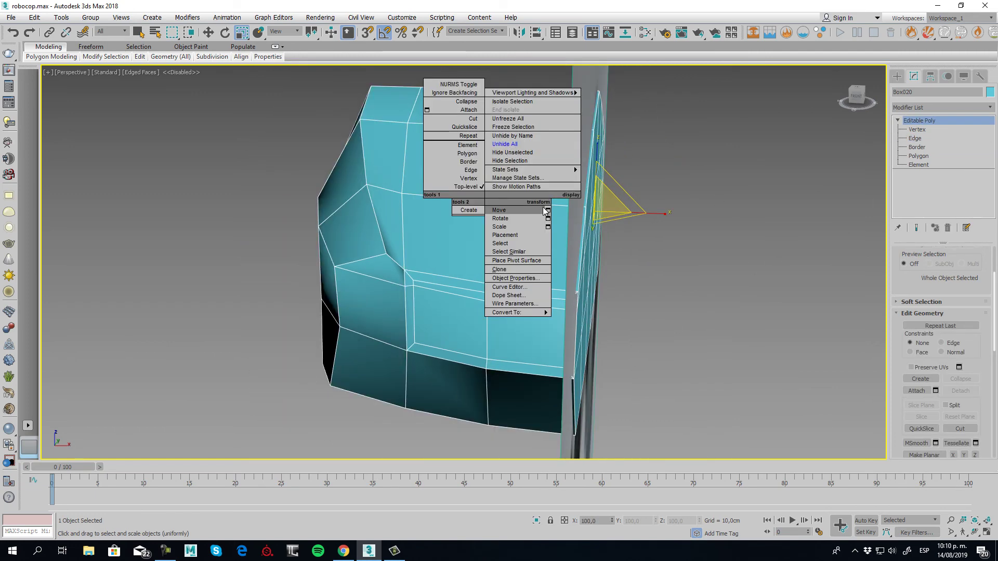
pyautogui.click(514, 153)
# - Delete the nine middle polygons of the half head's flat inner side by growing the selection from the central one
pyautogui.keyDown('alt'); pyautogui.moveTo(541, 191); pyautogui.dragTo(735, 270, button='middle'); pyautogui.keyUp('alt')
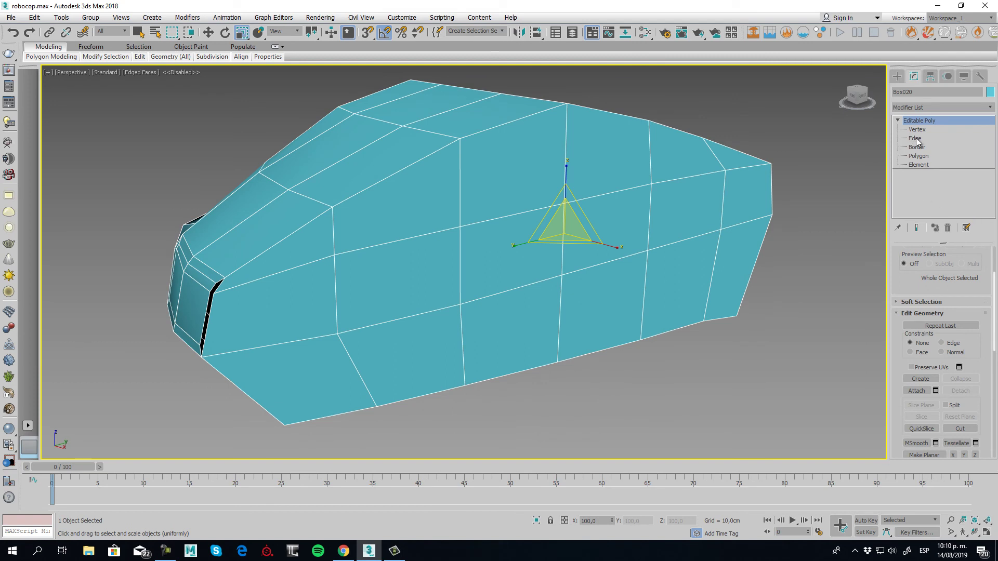
pyautogui.click(918, 156)
pyautogui.click(280, 263)
pyautogui.keyDown('ctrl'); pyautogui.click(291, 317); pyautogui.keyUp('ctrl')
pyautogui.keyDown('ctrl'); pyautogui.click(430, 272); pyautogui.keyUp('ctrl')
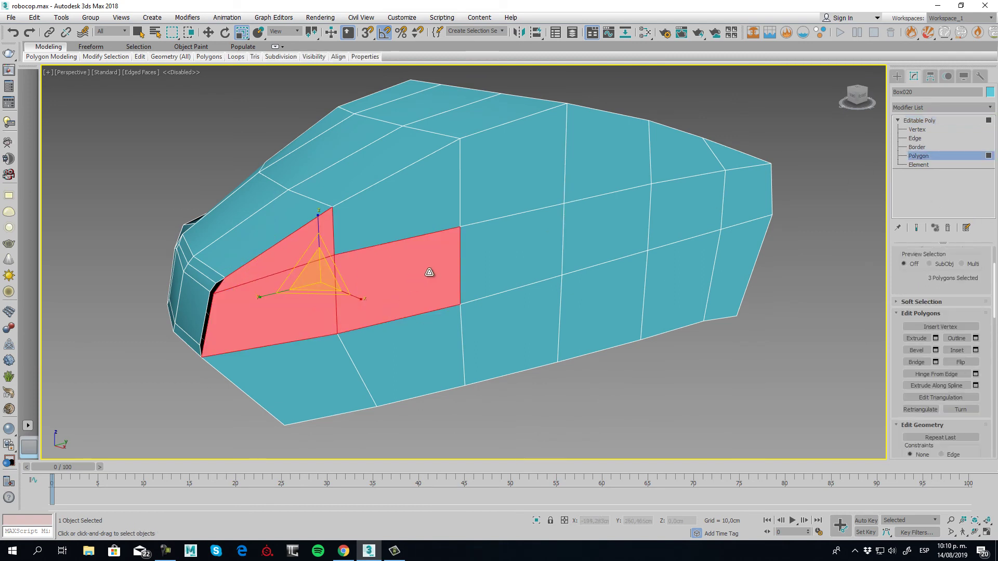
pyautogui.click(535, 250)
pyautogui.moveTo(948, 296); pyautogui.dragTo(924, 359)
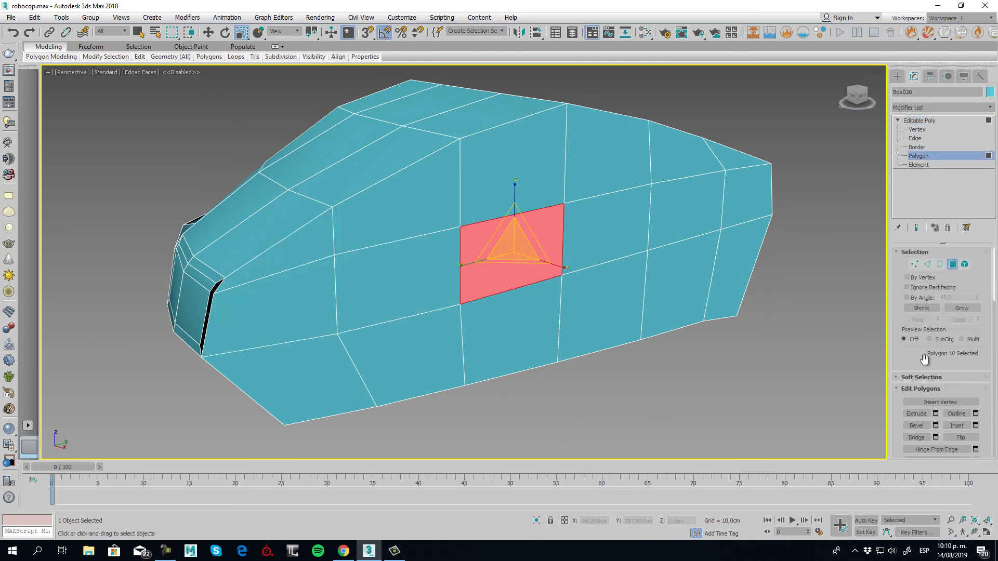
pyautogui.click(963, 310)
pyautogui.click(963, 310)
pyautogui.click(963, 310)
pyautogui.click(512, 284)
pyautogui.click(963, 309)
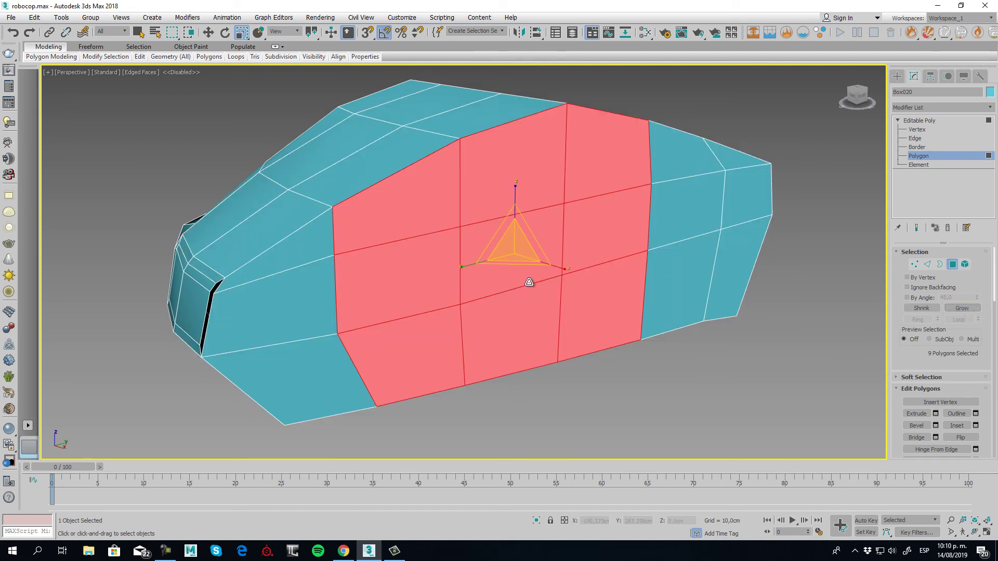
pyautogui.press('Delete')
# - Delete the remaining inner-side polygons at the end of the half head opposite the inset
pyautogui.click(698, 207)
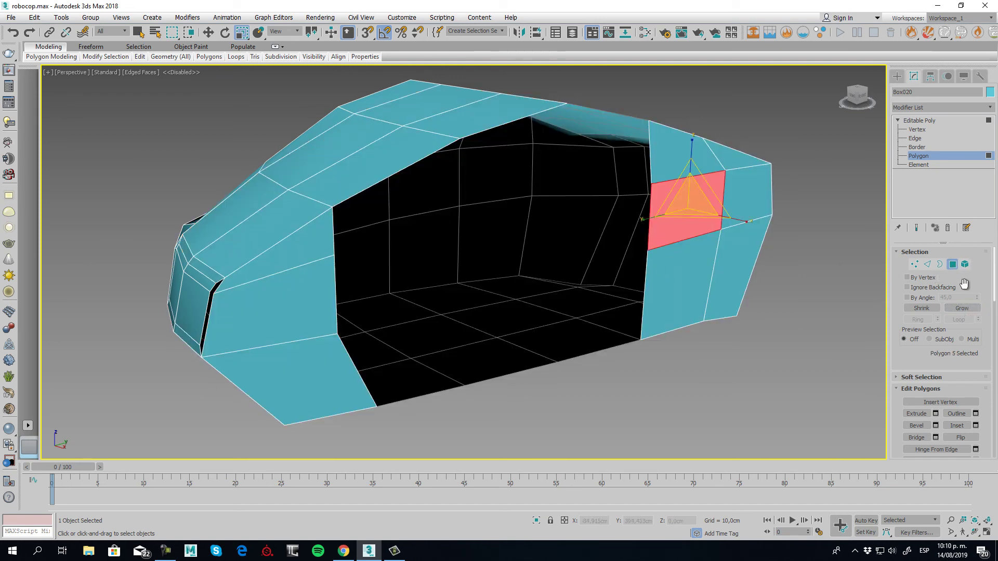
pyautogui.click(963, 309)
pyautogui.press('Delete')
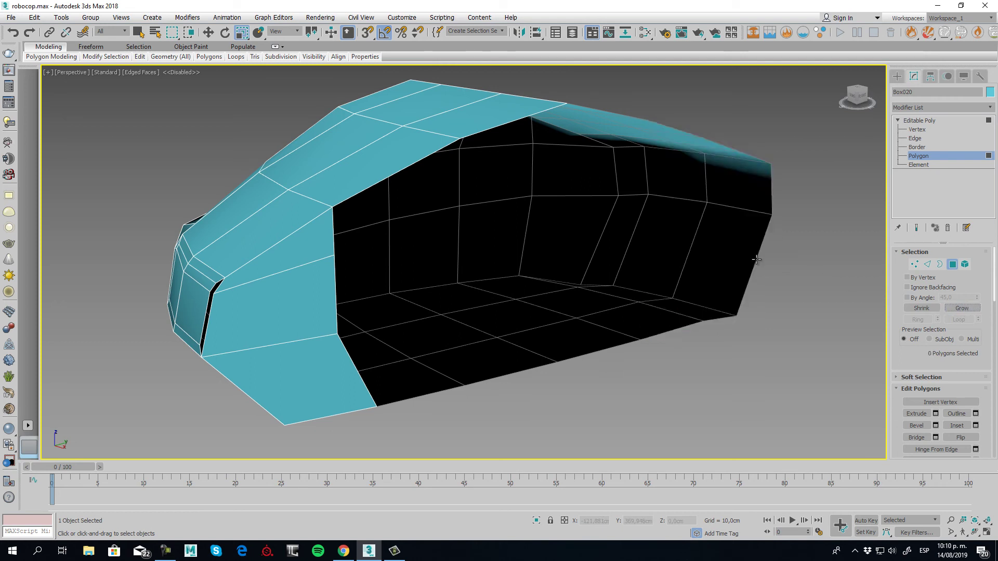
# - Try to delete the inner-side polygons near the inset with a grown selection, and undo the deletion
pyautogui.click(283, 305)
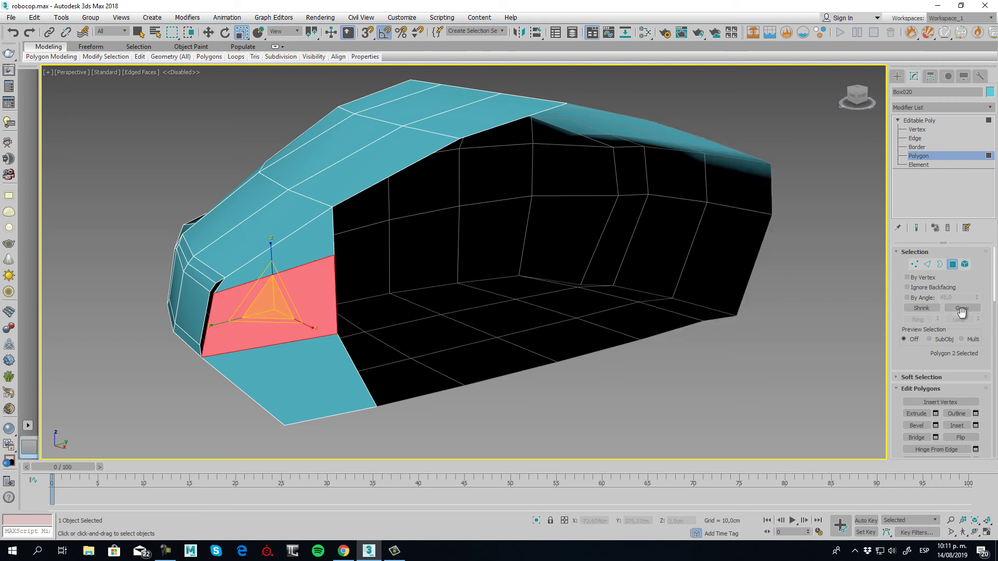
pyautogui.click(958, 307)
pyautogui.press('Delete')
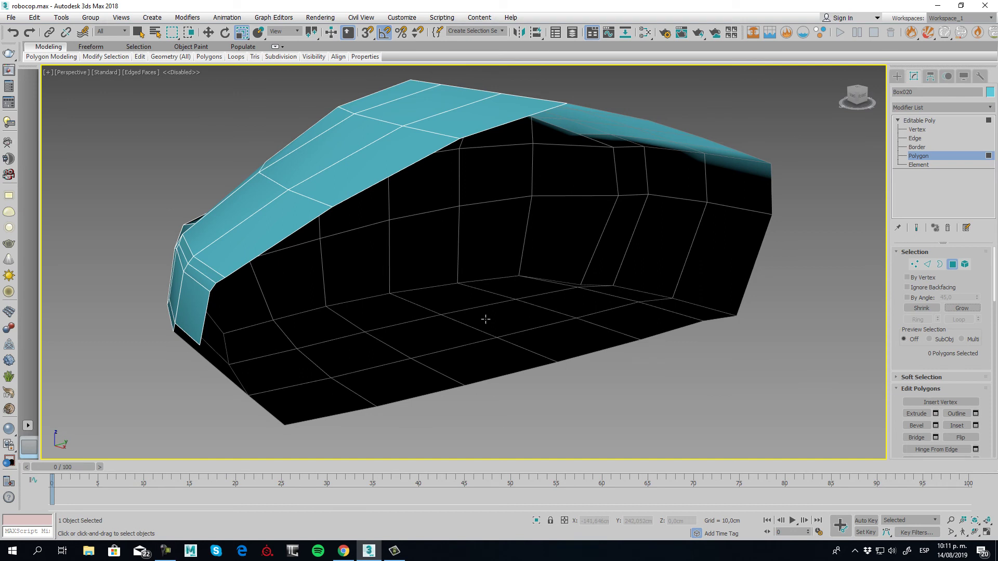
pyautogui.hotkey('ctrl', 'z')
# - Delete only the three remaining inner-side polygons at the inset end of the half head
pyautogui.click(201, 393)
pyautogui.click(257, 305)
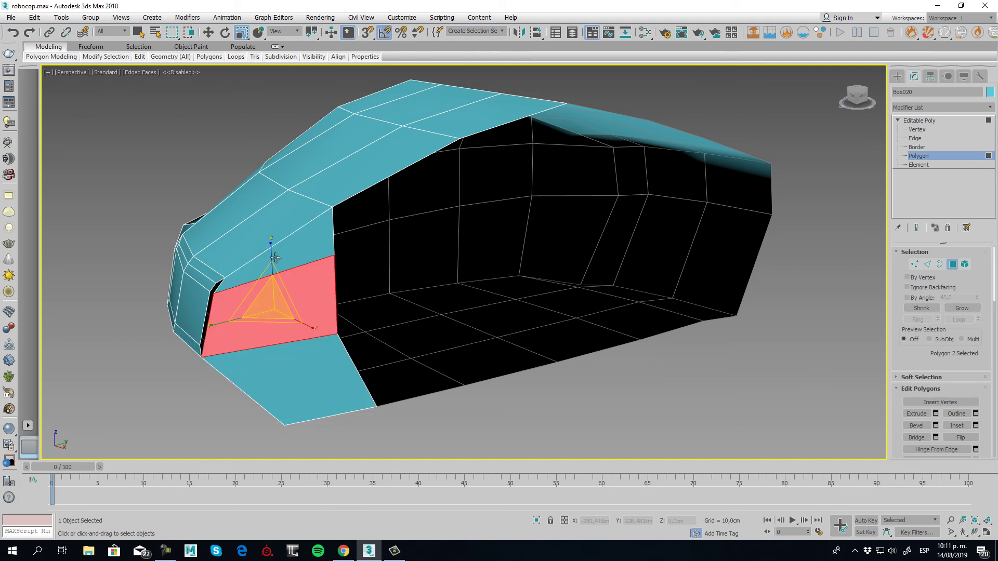
pyautogui.keyDown('ctrl'); pyautogui.click(271, 255); pyautogui.keyUp('ctrl')
pyautogui.keyDown('ctrl'); pyautogui.click(312, 378); pyautogui.keyUp('ctrl')
pyautogui.press('Delete')
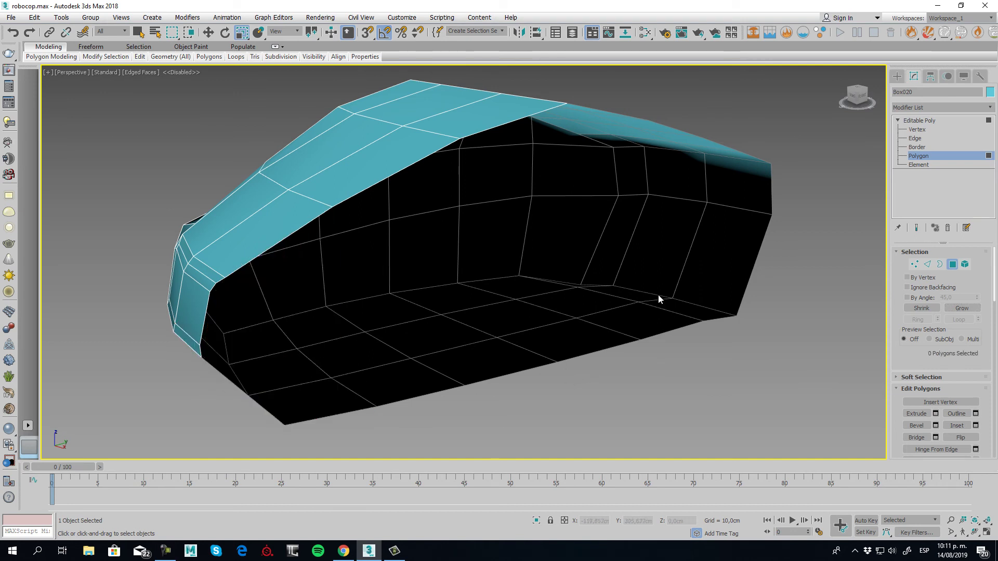
# - Flatten the four open edges at the end of the inset by scaling them along X
pyautogui.click(927, 264)
pyautogui.press('z')
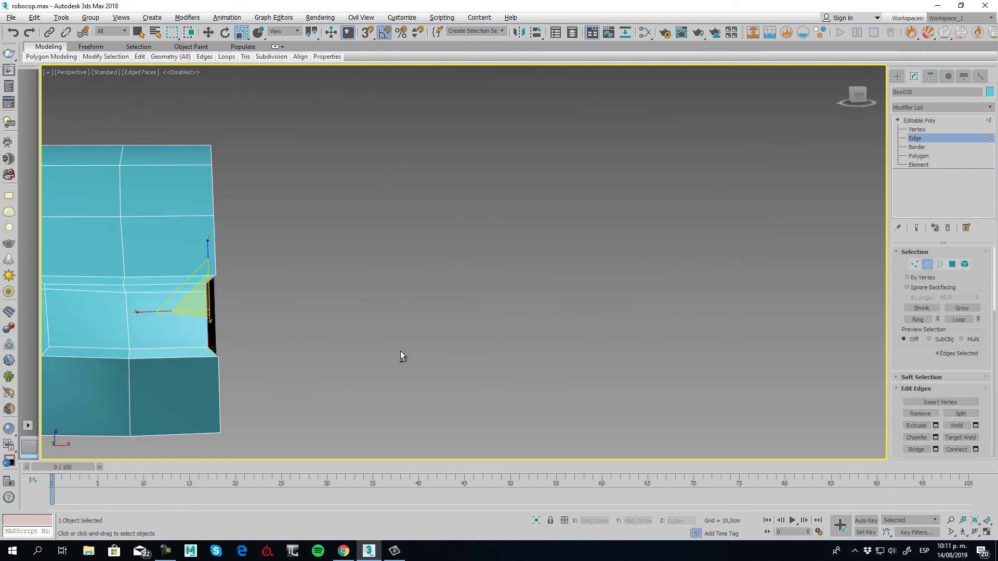
pyautogui.scroll(2, 202, 308)
pyautogui.moveTo(244, 336); pyautogui.dragTo(450, 252, button='middle')
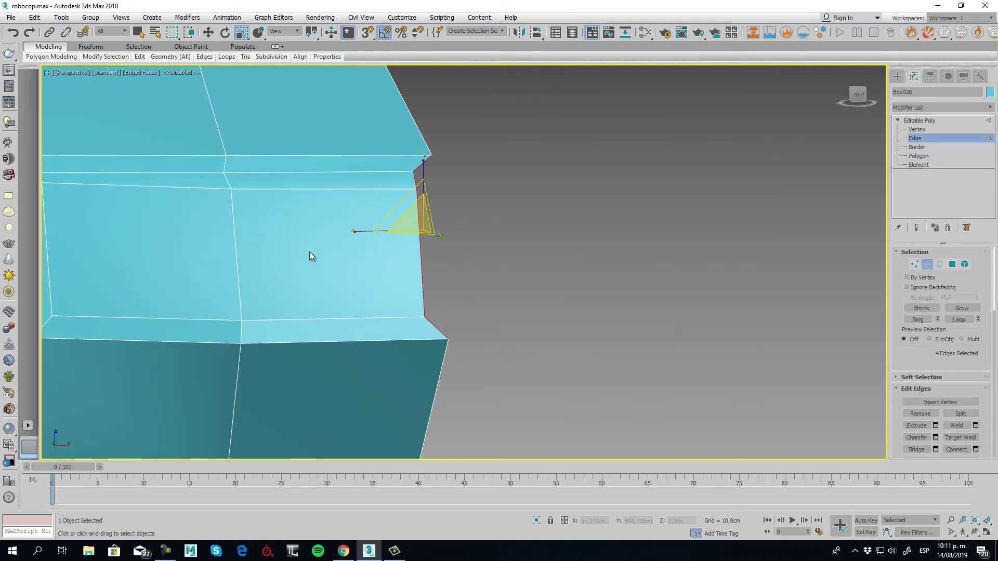
pyautogui.moveTo(368, 231); pyautogui.dragTo(507, 234)
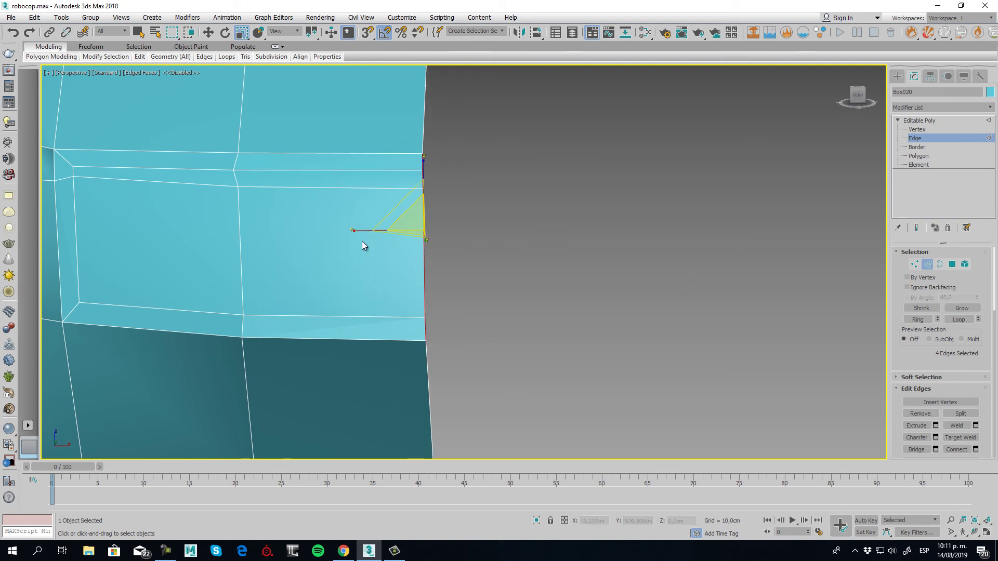
# - Move the four flattened edges along X in the front view to line up with the half head's centre edge
pyautogui.click(209, 34)
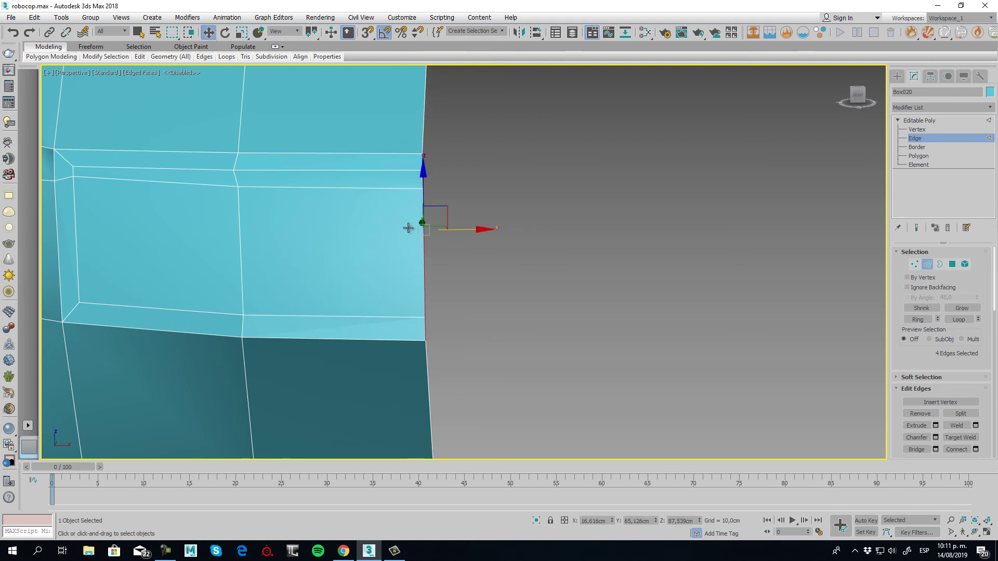
pyautogui.press('f')
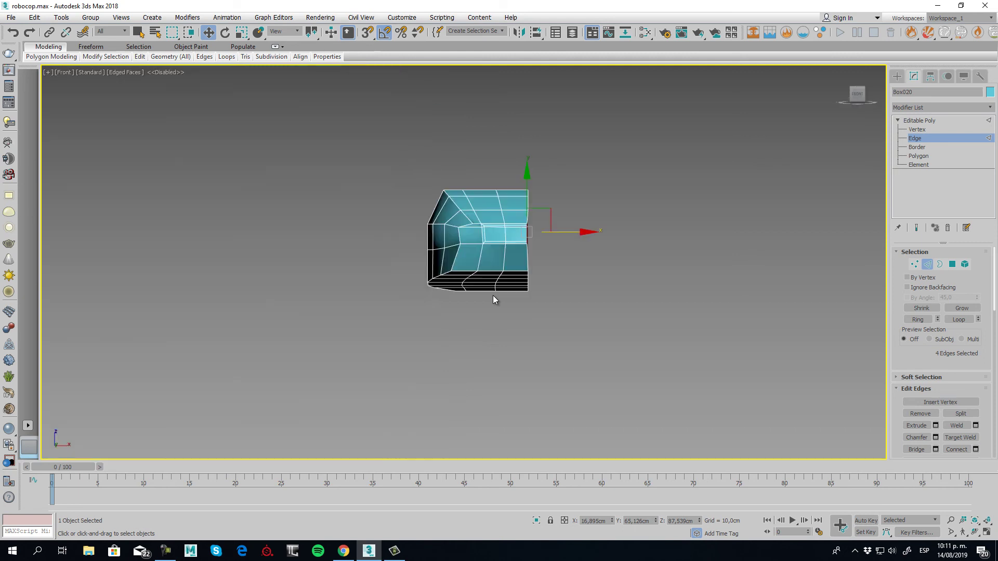
pyautogui.scroll(6, 528, 224)
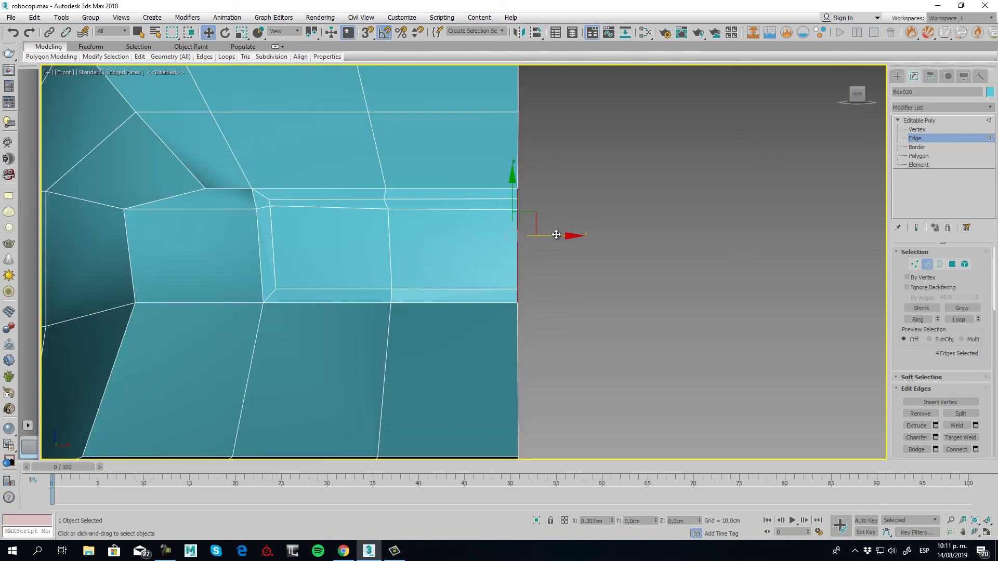
pyautogui.scroll(-5, 562, 279)
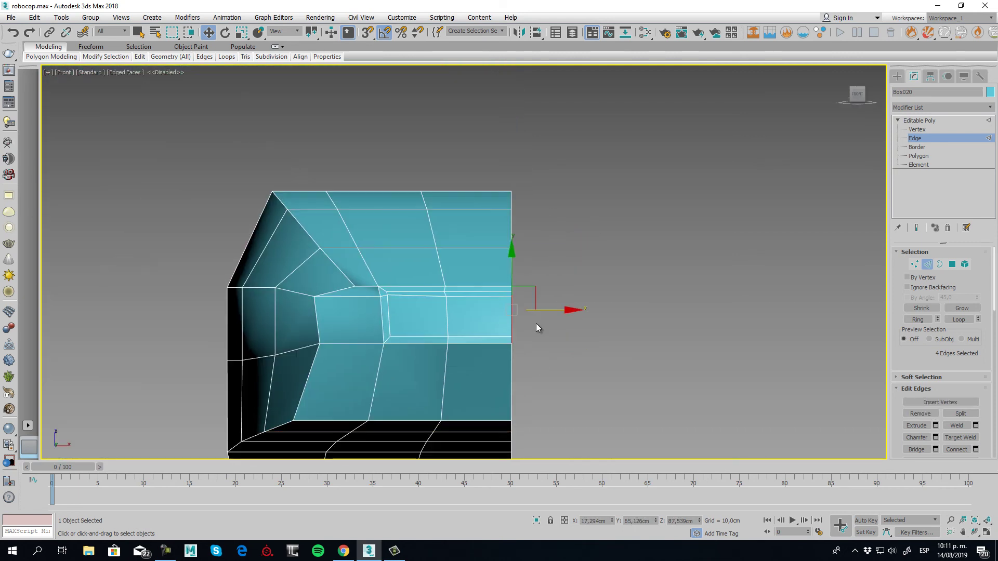
# - Select the four inset polygons on the front of the half head and extrude them inward to form a recess
pyautogui.press('p')
pyautogui.keyDown('alt'); pyautogui.moveTo(468, 315); pyautogui.dragTo(508, 342, button='middle'); pyautogui.keyUp('alt')
pyautogui.scroll(3, 439, 295)
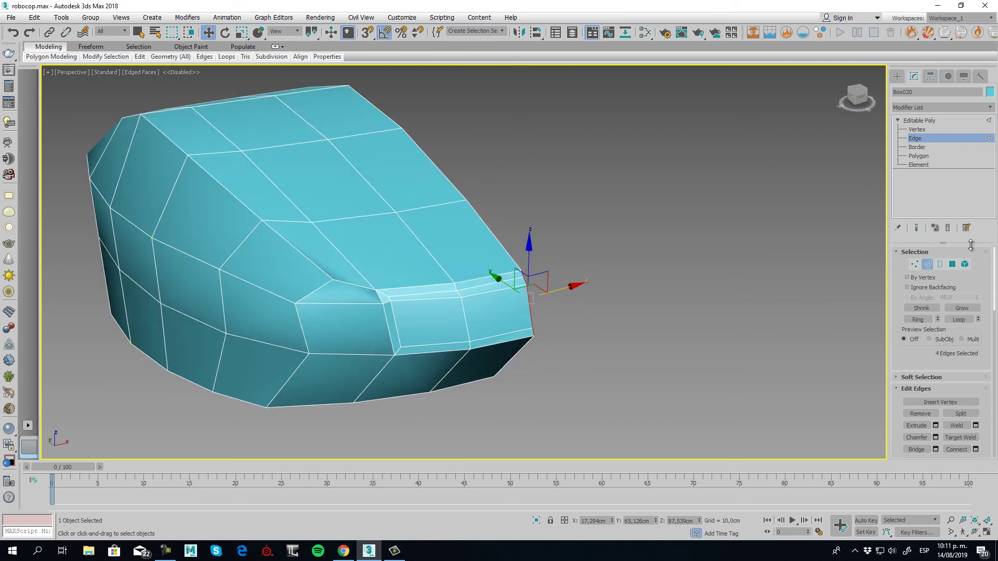
pyautogui.click(955, 266)
pyautogui.click(416, 296)
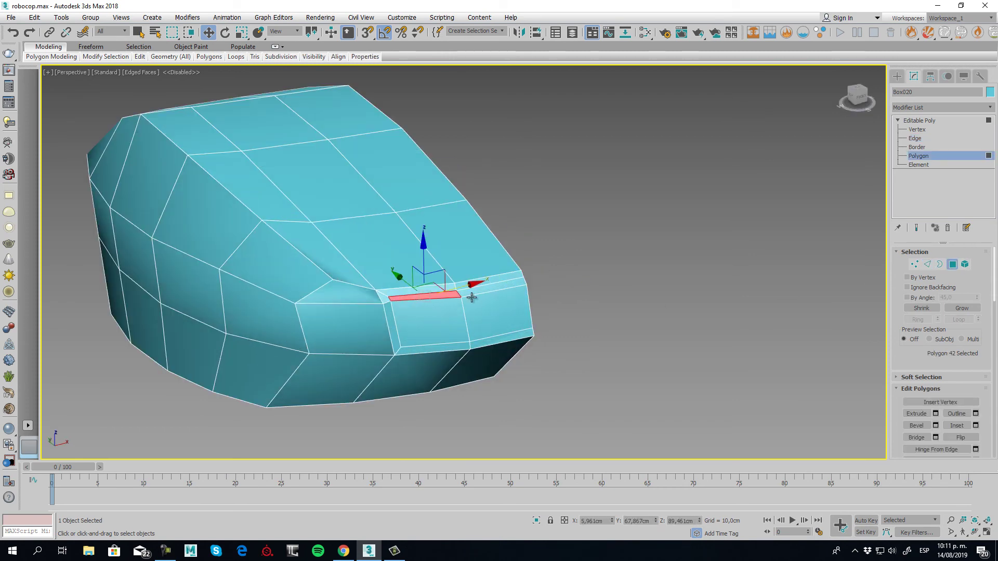
pyautogui.keyDown('ctrl'); pyautogui.click(471, 293); pyautogui.keyUp('ctrl')
pyautogui.keyDown('ctrl'); pyautogui.click(471, 292); pyautogui.keyUp('ctrl')
pyautogui.keyDown('ctrl'); pyautogui.click(444, 320); pyautogui.keyUp('ctrl')
pyautogui.keyDown('alt'); pyautogui.moveTo(444, 321); pyautogui.dragTo(529, 348, button='middle'); pyautogui.keyUp('alt')
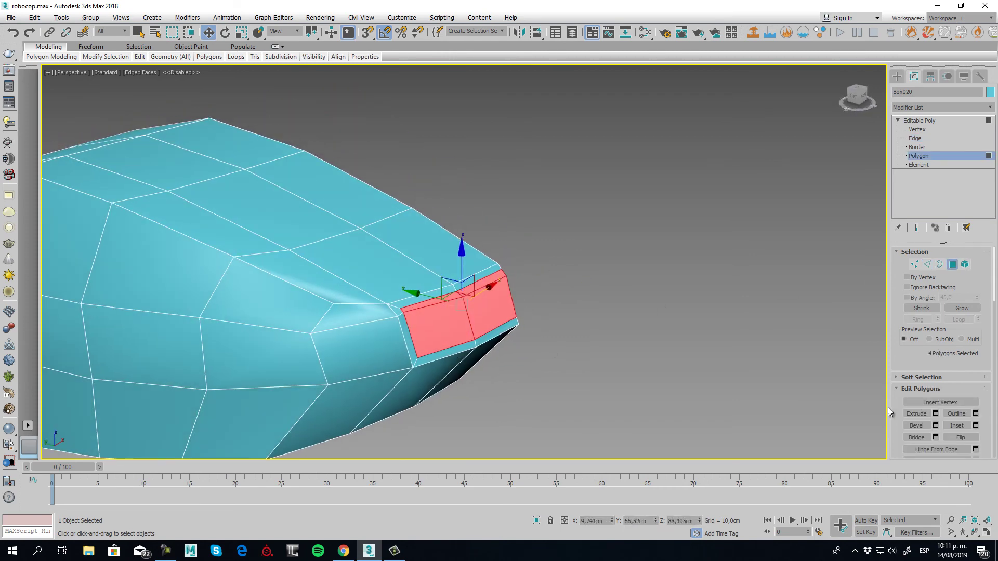
pyautogui.click(925, 414)
pyautogui.moveTo(437, 292); pyautogui.dragTo(500, 363)
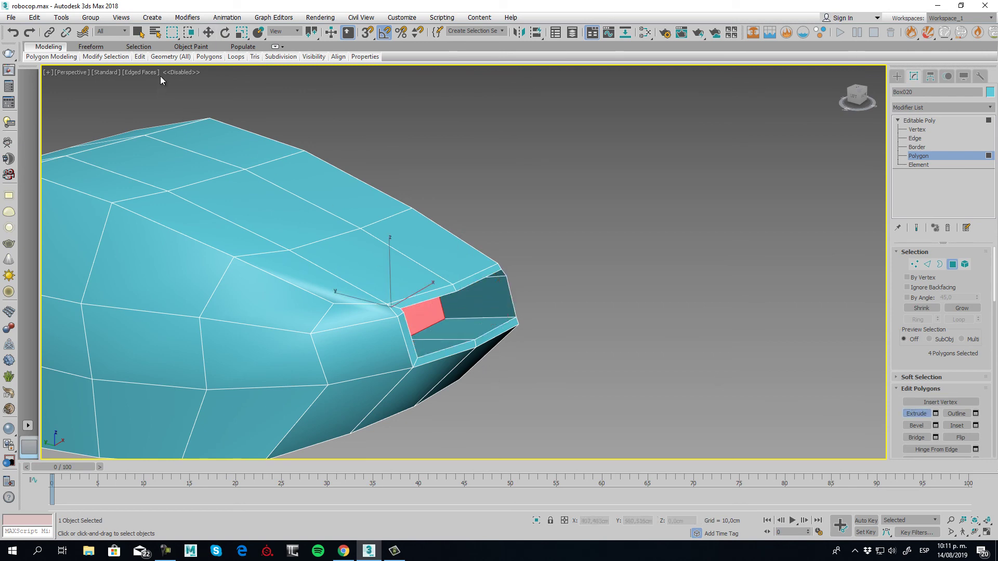
# - Move the recess's back polygons along X to line up with its opening, and delete the polygon closing its centre-side end
pyautogui.click(208, 32)
pyautogui.keyDown('alt'); pyautogui.moveTo(519, 332); pyautogui.dragTo(456, 333, button='middle'); pyautogui.keyUp('alt')
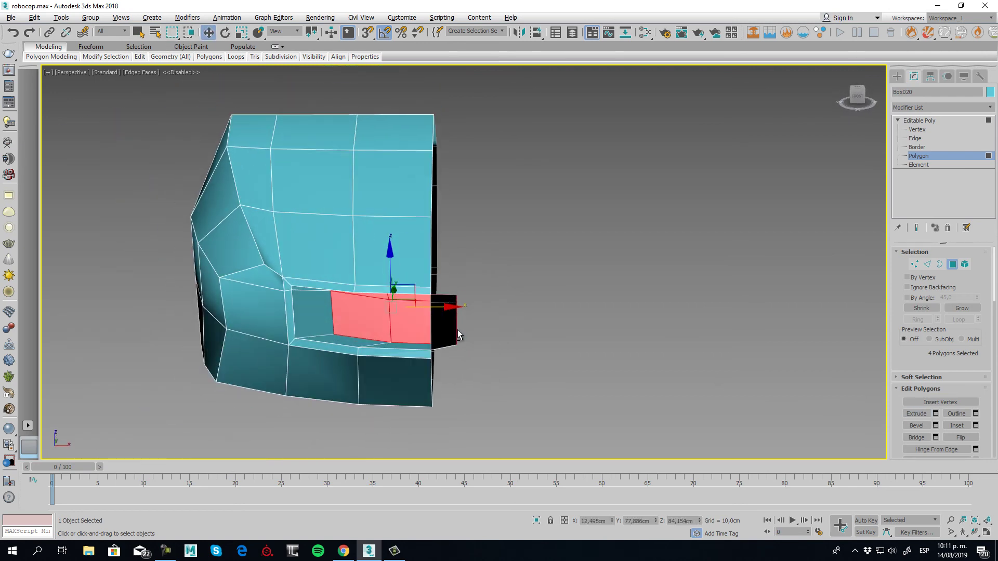
pyautogui.moveTo(441, 309); pyautogui.dragTo(415, 306)
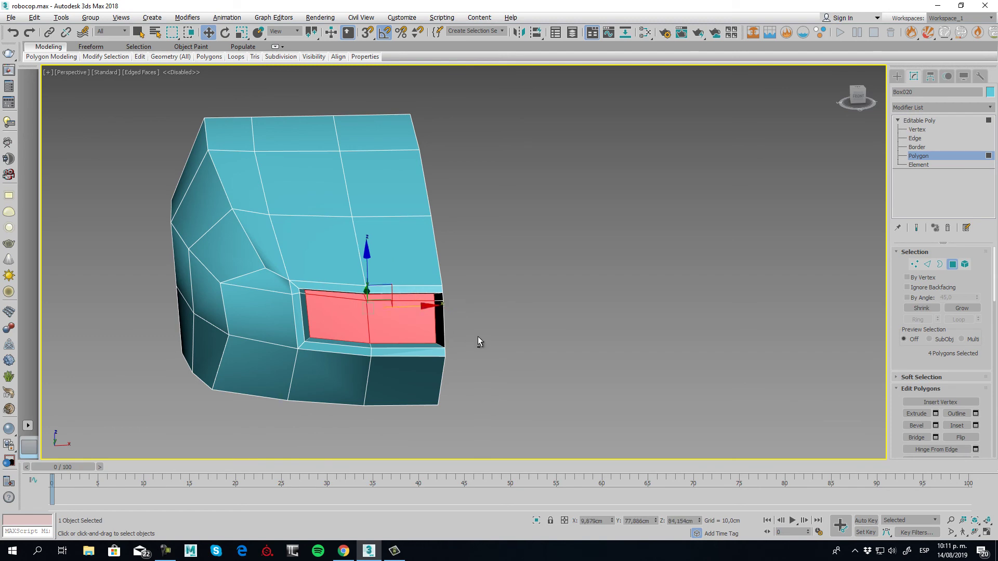
pyautogui.keyDown('alt'); pyautogui.moveTo(478, 336); pyautogui.dragTo(499, 326, button='middle'); pyautogui.keyUp('alt')
pyautogui.click(465, 294)
pyautogui.press('Delete')
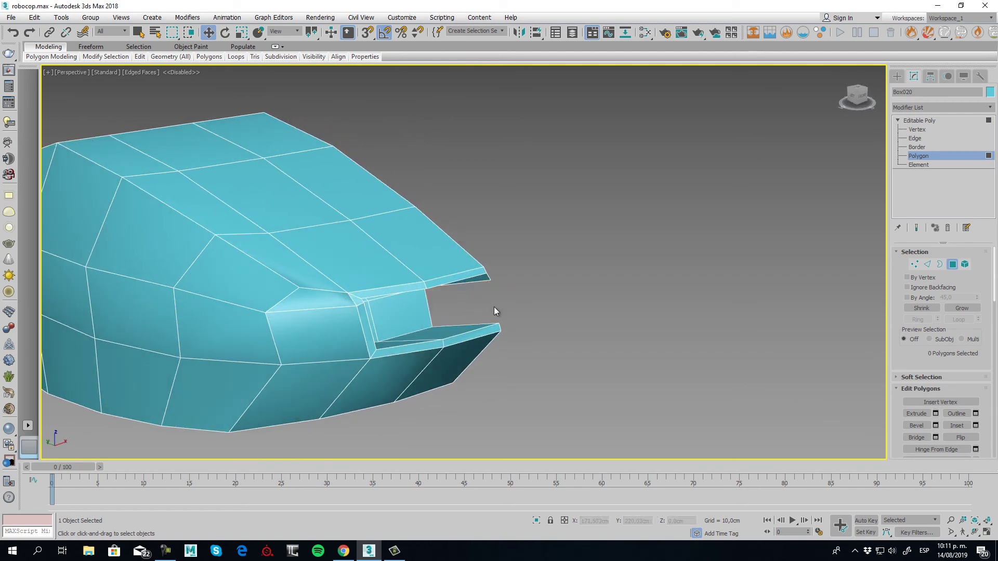
# - Leave polygon editing and unhide all the other robot parts and the reference image
pyautogui.click(951, 266)
pyautogui.keyDown('alt'); pyautogui.moveTo(637, 300); pyautogui.dragTo(564, 291, button='middle'); pyautogui.keyUp('alt')
pyautogui.scroll(-2, 564, 291)
pyautogui.scroll(3, 717, 302)
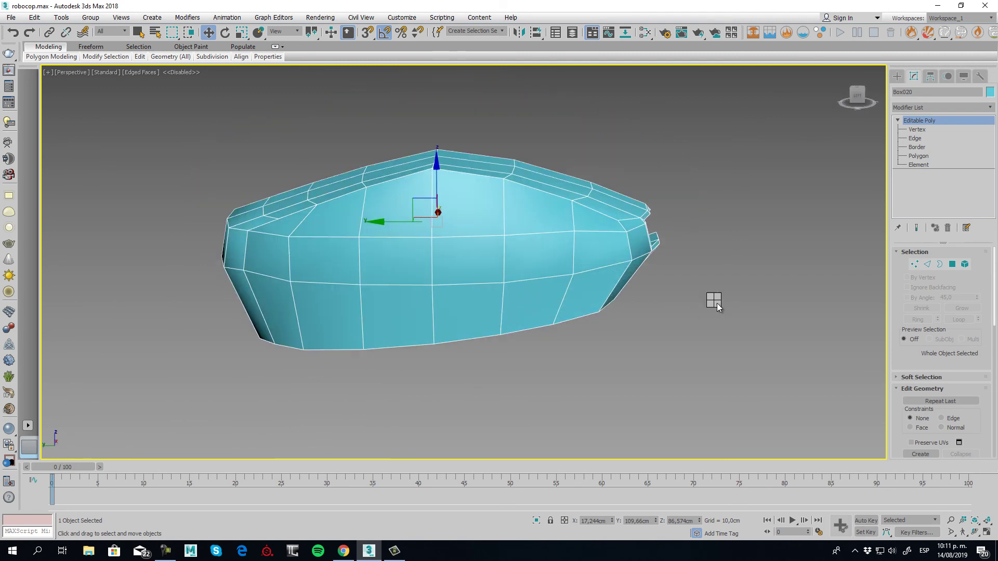
pyautogui.rightClick(716, 243)
pyautogui.click(743, 247)
pyautogui.scroll(-4, 595, 294)
pyautogui.keyDown('alt'); pyautogui.moveTo(594, 293); pyautogui.dragTo(513, 281, button='middle'); pyautogui.keyUp('alt')
pyautogui.scroll(-2, 621, 289)
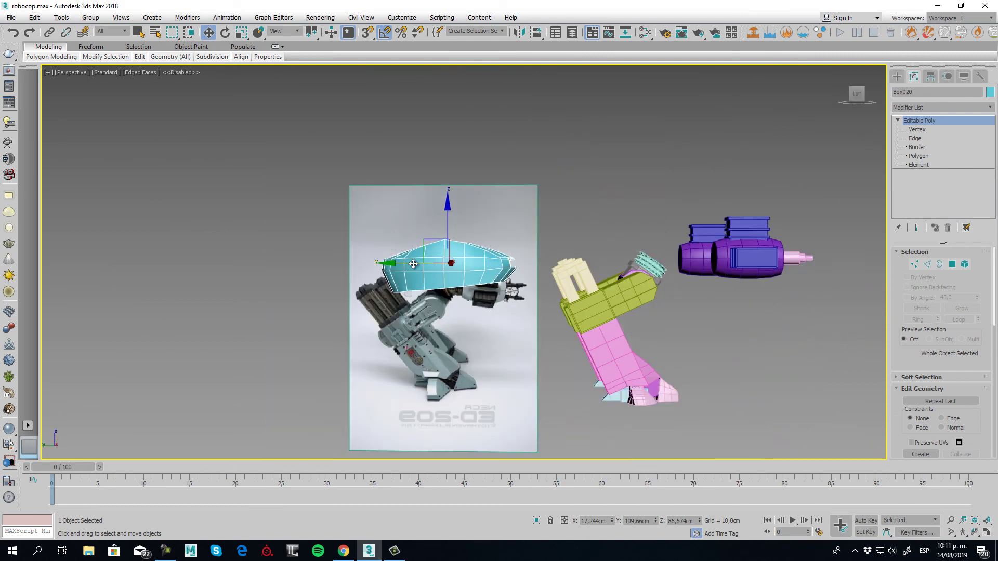
# - Move the half head off the reference image onto the robot model, above the legs and next to the arm
pyautogui.moveTo(427, 242); pyautogui.dragTo(641, 219)
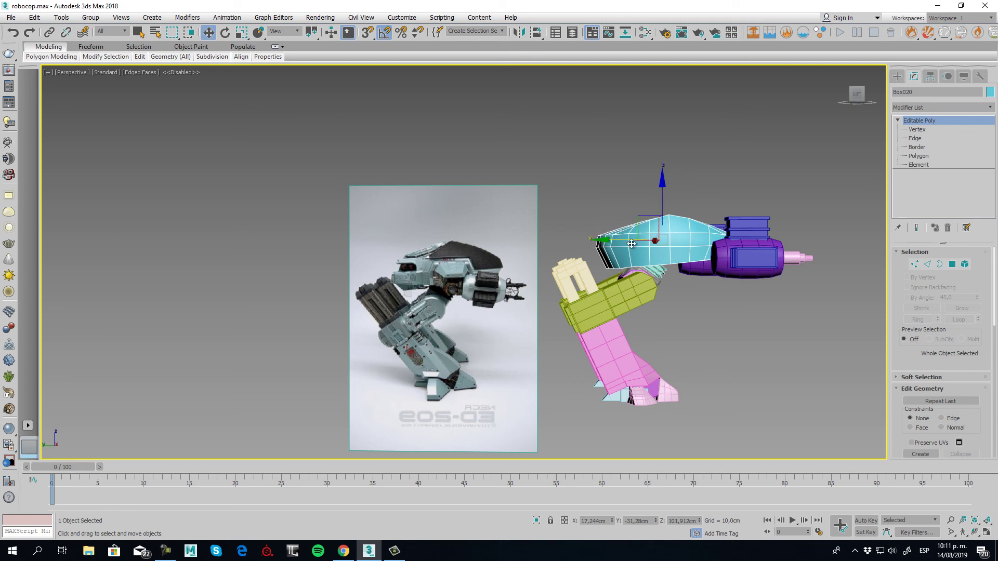
pyautogui.scroll(4, 632, 244)
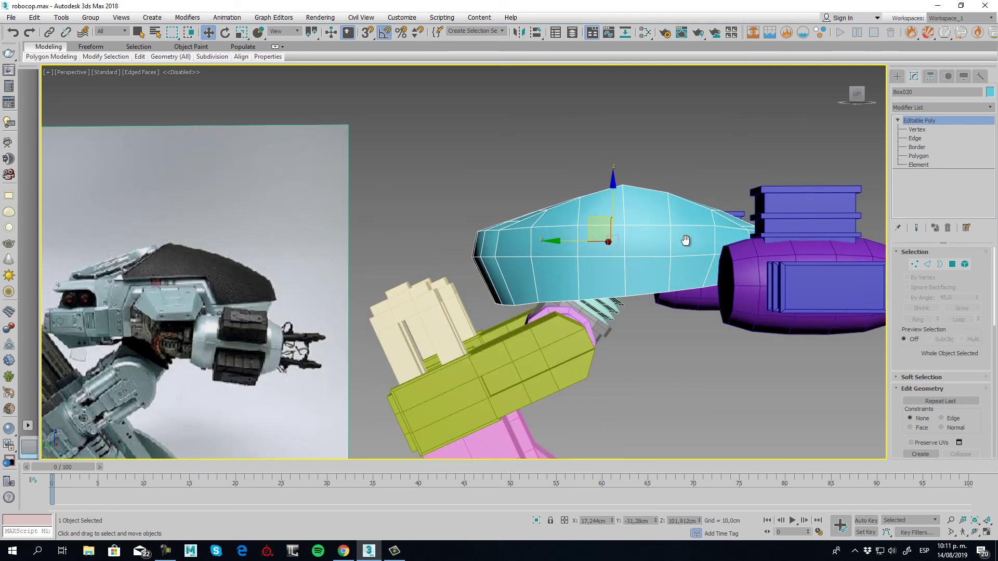
pyautogui.moveTo(686, 240); pyautogui.dragTo(624, 252, button='middle')
# - Select the upper and front outer polygons of the head's front part, leaving the inner recess polygons out of the selection
pyautogui.click(952, 265)
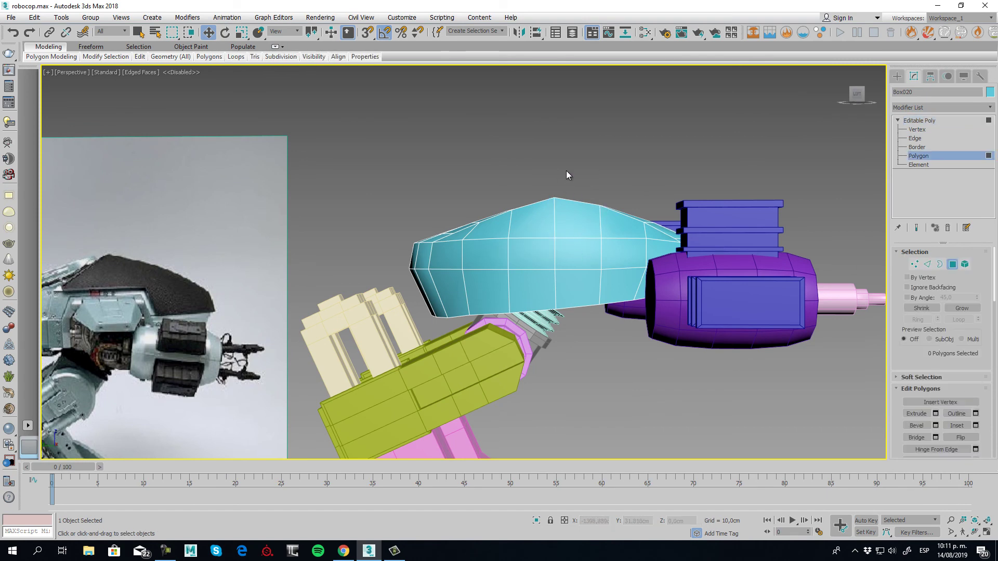
pyautogui.moveTo(613, 235); pyautogui.dragTo(628, 233)
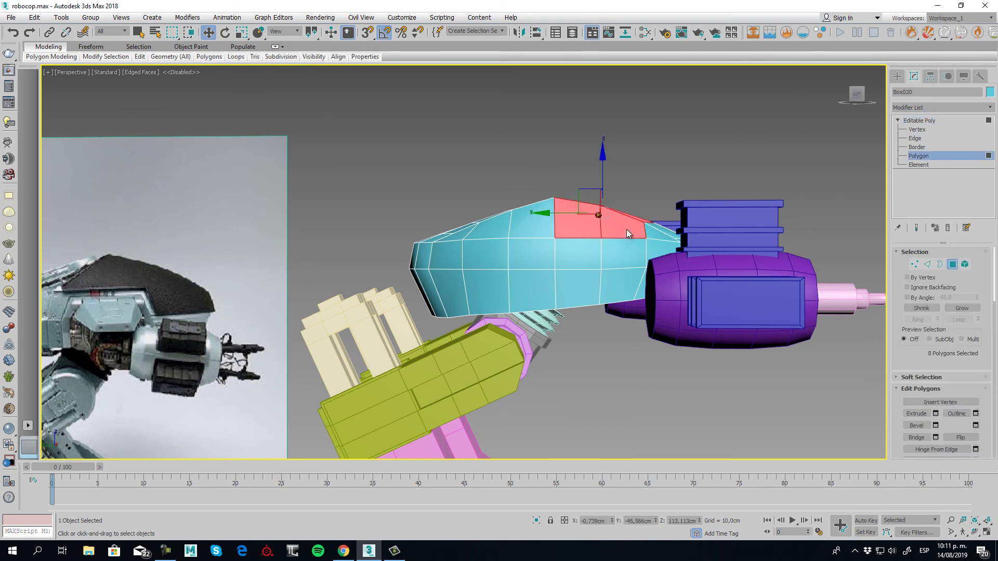
pyautogui.keyDown('ctrl'); pyautogui.moveTo(736, 256); pyautogui.dragTo(734, 255); pyautogui.keyUp('ctrl')
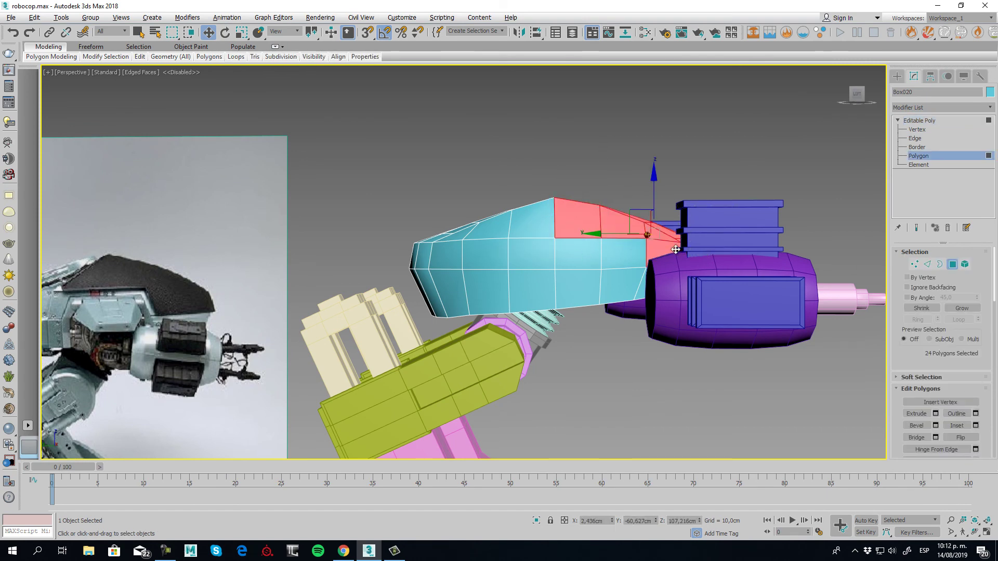
pyautogui.keyDown('alt'); pyautogui.moveTo(676, 250); pyautogui.dragTo(593, 223, button='middle'); pyautogui.keyUp('alt')
pyautogui.scroll(5, 690, 254)
pyautogui.keyDown('alt'); pyautogui.click(652, 230); pyautogui.keyUp('alt')
pyautogui.keyDown('alt'); pyautogui.click(708, 230); pyautogui.keyUp('alt')
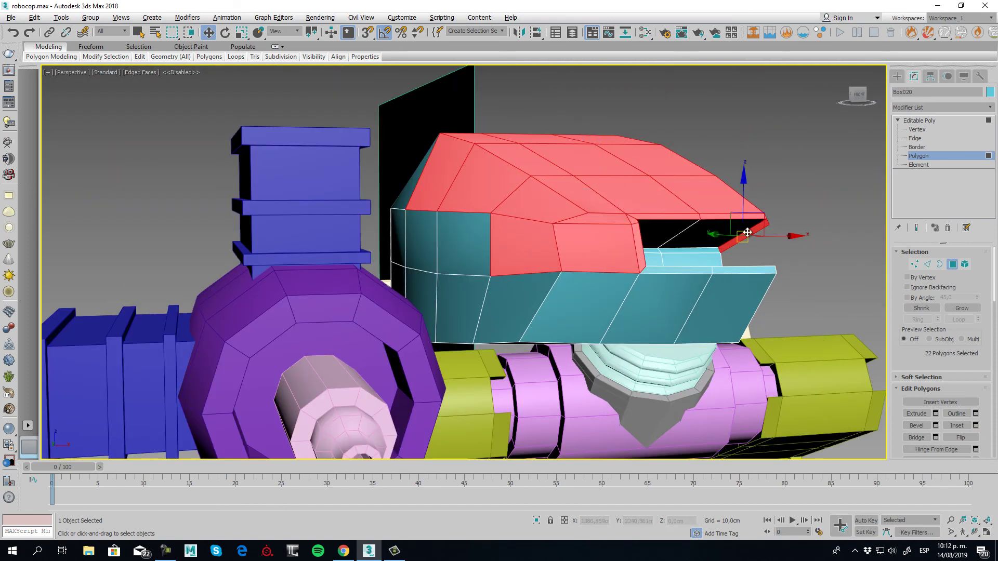
pyautogui.keyDown('alt'); pyautogui.click(745, 236); pyautogui.keyUp('alt')
pyautogui.keyDown('alt'); pyautogui.moveTo(753, 245); pyautogui.dragTo(710, 289, button='middle'); pyautogui.keyUp('alt')
pyautogui.keyDown('alt'); pyautogui.click(560, 234); pyautogui.keyUp('alt')
pyautogui.keyDown('alt'); pyautogui.click(559, 244); pyautogui.keyUp('alt')
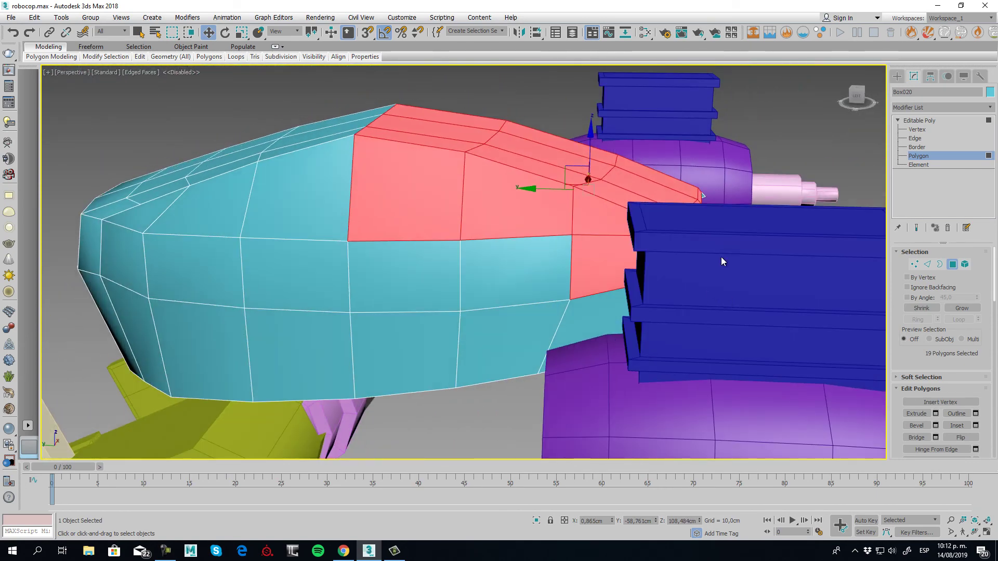
# - Clone the selected head polygons to a separate object with the Scale tool, and select that new object
pyautogui.click(238, 33)
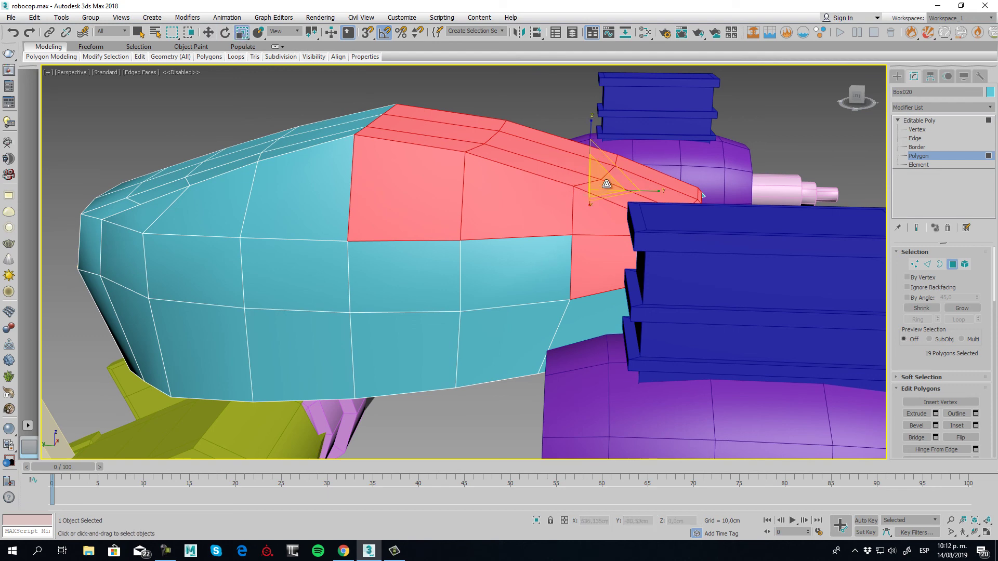
pyautogui.keyDown('shift'); pyautogui.moveTo(599, 179); pyautogui.dragTo(601, 176); pyautogui.keyUp('shift')
pyautogui.click(547, 284)
pyautogui.moveTo(547, 284)
pyautogui.keyDown('alt'); pyautogui.mouseDown(button='middle')
pyautogui.moveTo(495, 297)
pyautogui.moveTo(552, 282)
pyautogui.moveTo(508, 283)
pyautogui.moveTo(630, 310)
pyautogui.mouseUp(button='middle'); pyautogui.keyUp('alt')
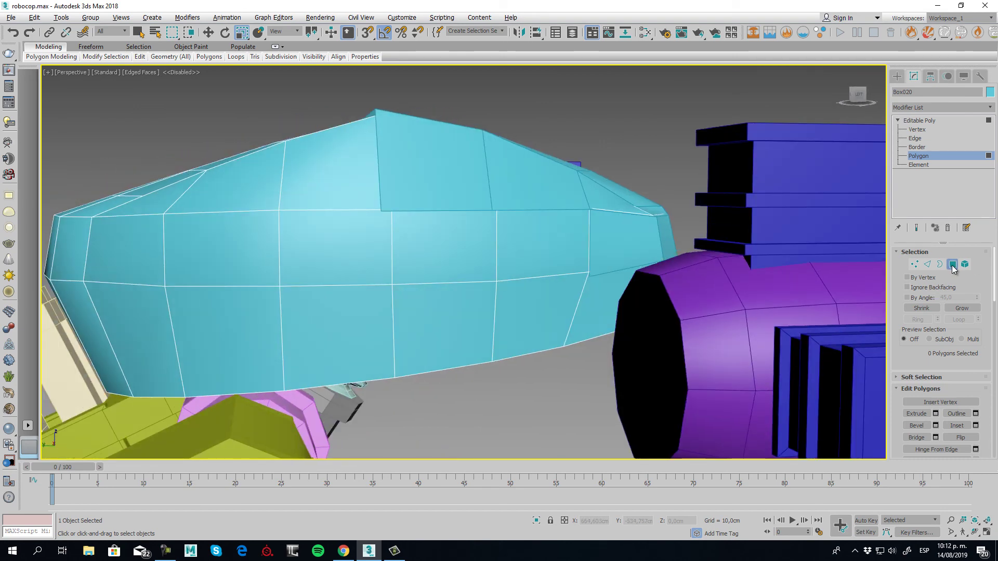
pyautogui.click(953, 266)
pyautogui.click(441, 154)
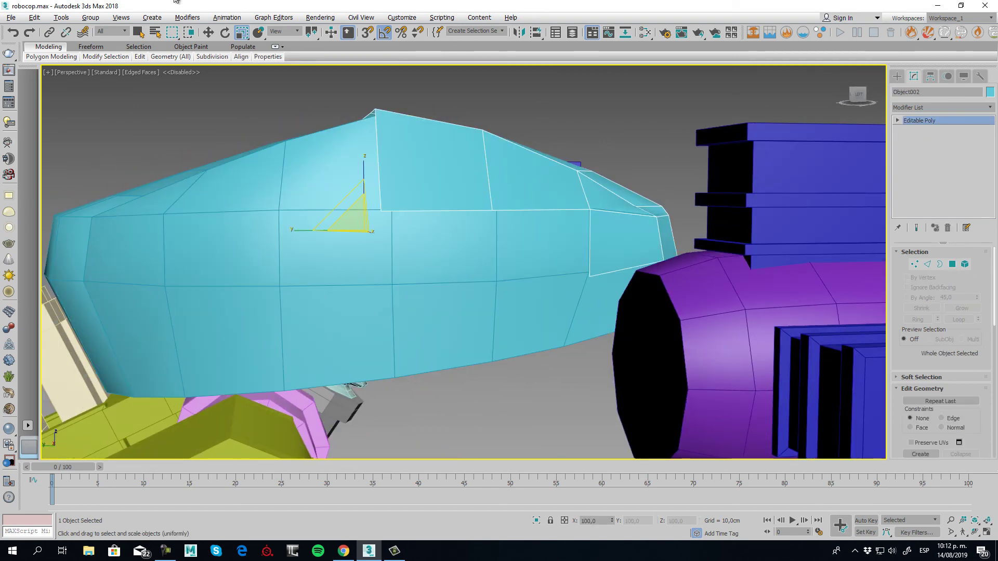
# - Move the cloned cover piece slightly forward along Y on the head
pyautogui.click(209, 32)
pyautogui.moveTo(321, 230); pyautogui.dragTo(323, 230)
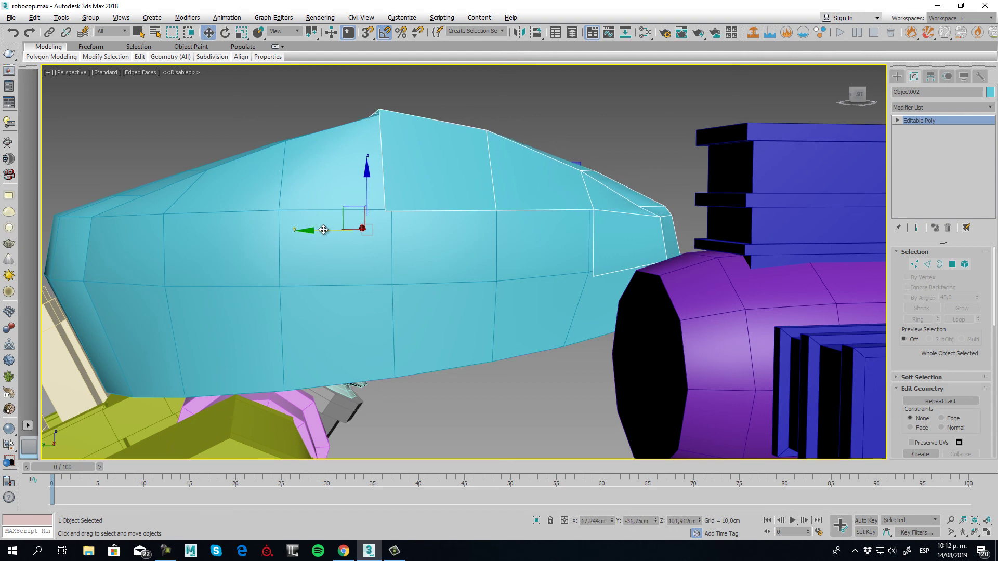
pyautogui.keyDown('alt'); pyautogui.moveTo(441, 243); pyautogui.dragTo(427, 243, button='middle'); pyautogui.keyUp('alt')
# - Add a Shell modifier to the cloned cover with an inner amount of 0,87 cm and an outer amount of 0,77 cm
pyautogui.click(990, 107)
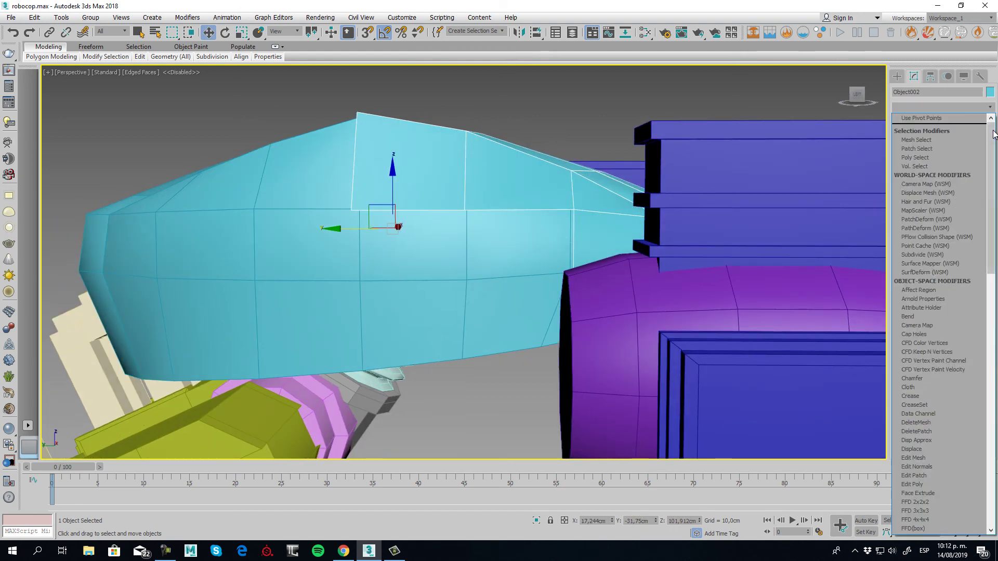
pyautogui.moveTo(990, 133); pyautogui.dragTo(944, 403)
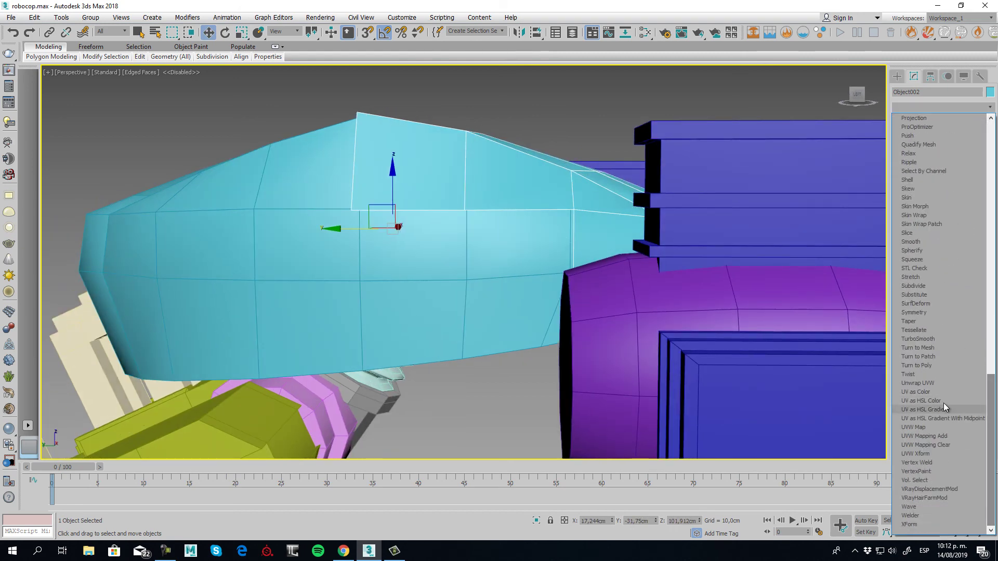
pyautogui.click(911, 179)
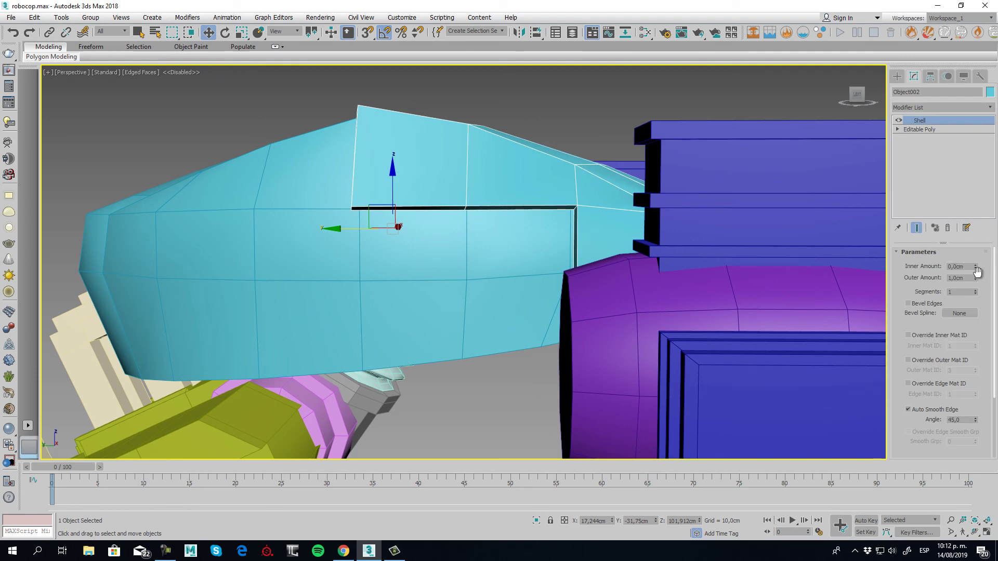
pyautogui.moveTo(976, 281); pyautogui.dragTo(978, 213)
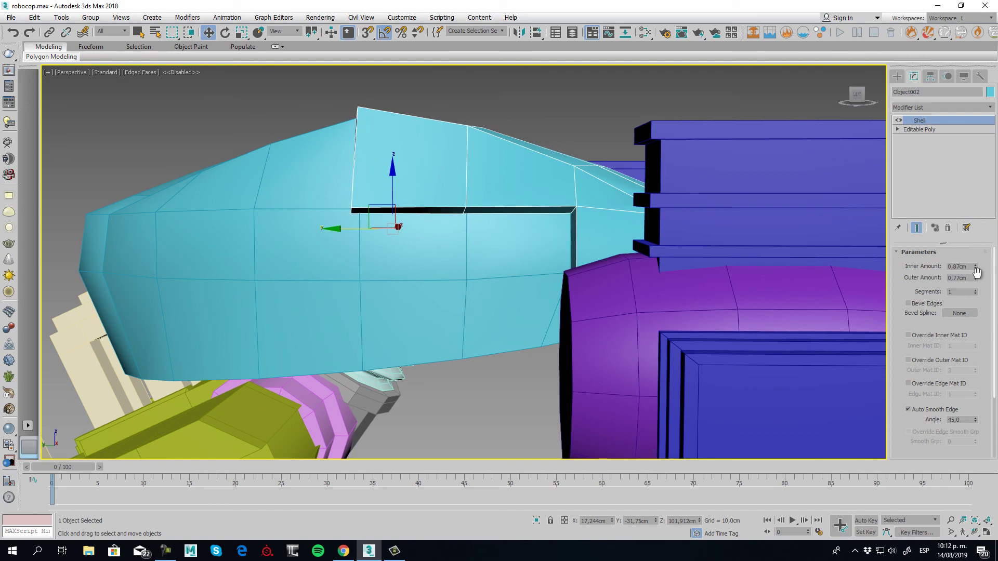